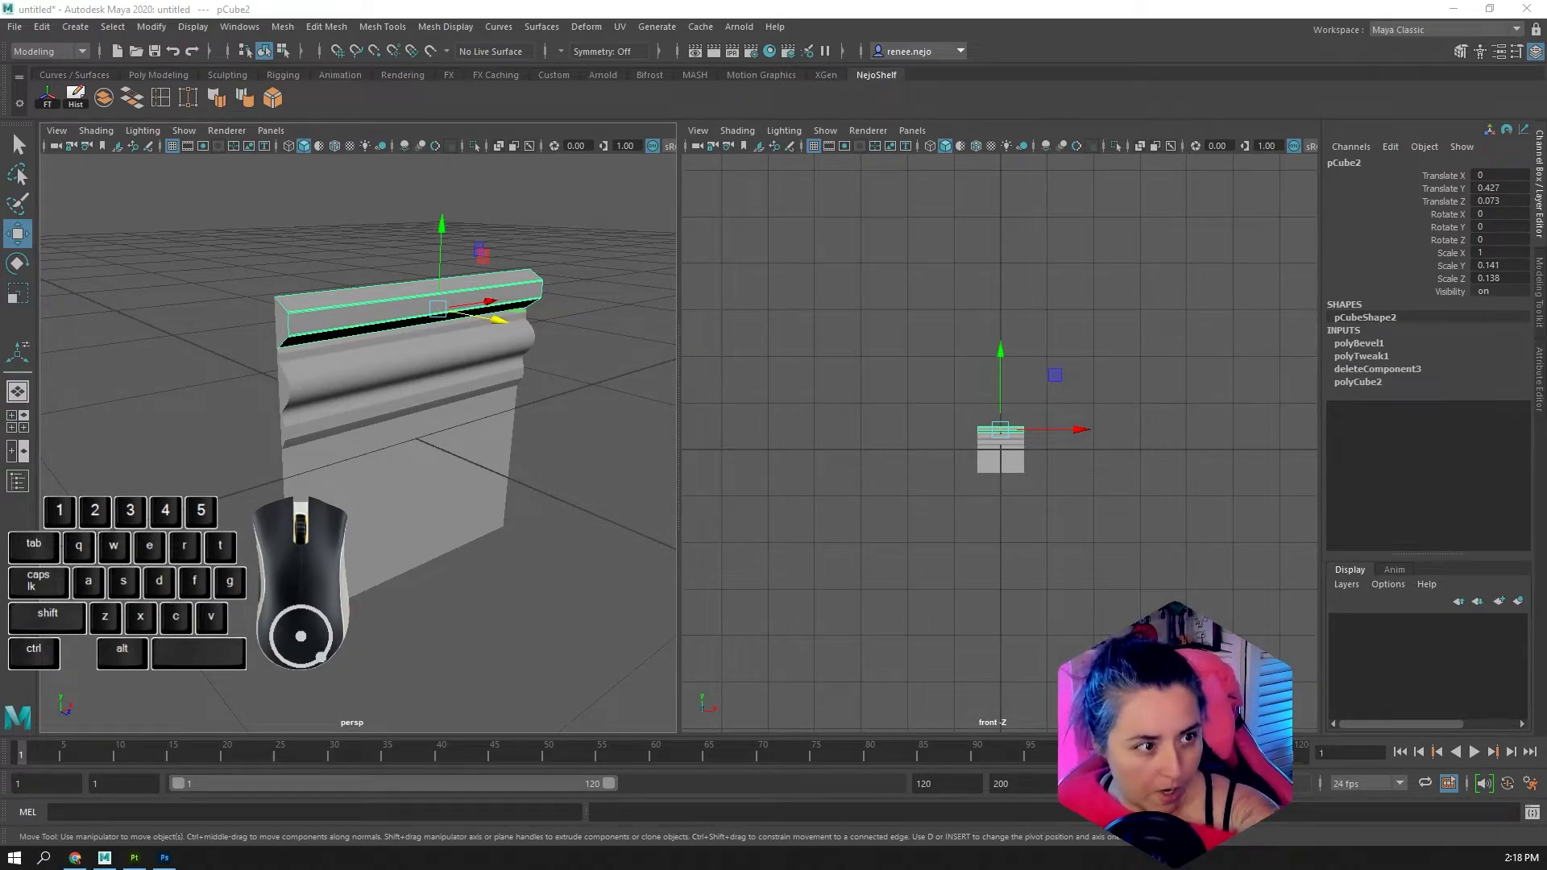
click(76, 863)
drag(1388, 22, 1546, 278)
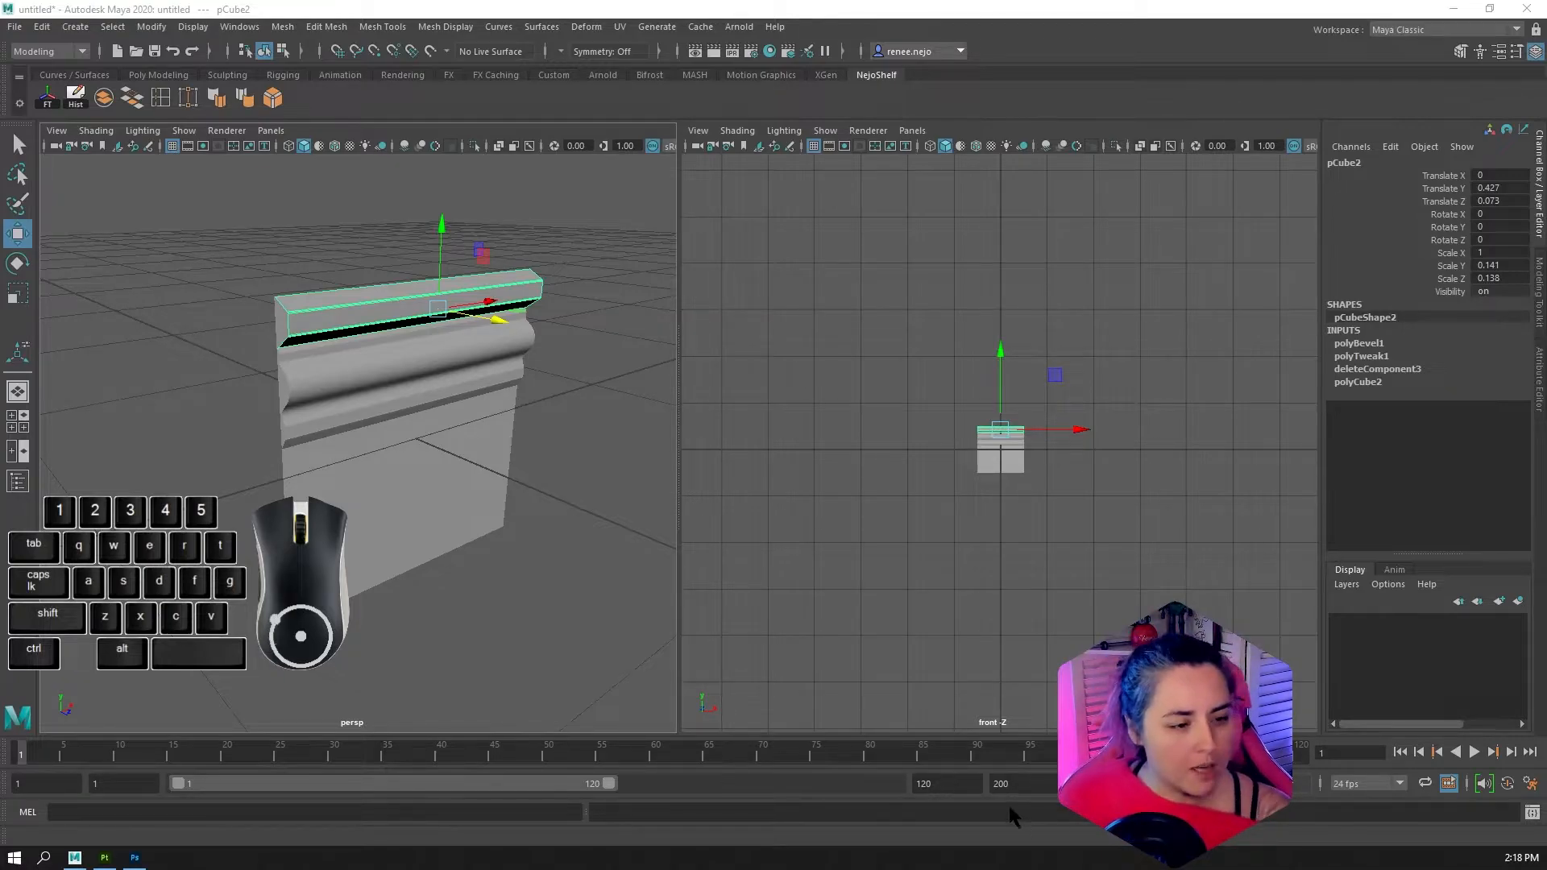
Deselect the mesh, enlarge the perspective view to fill the workspace, and display the Outliner
click(545, 632)
key(space)
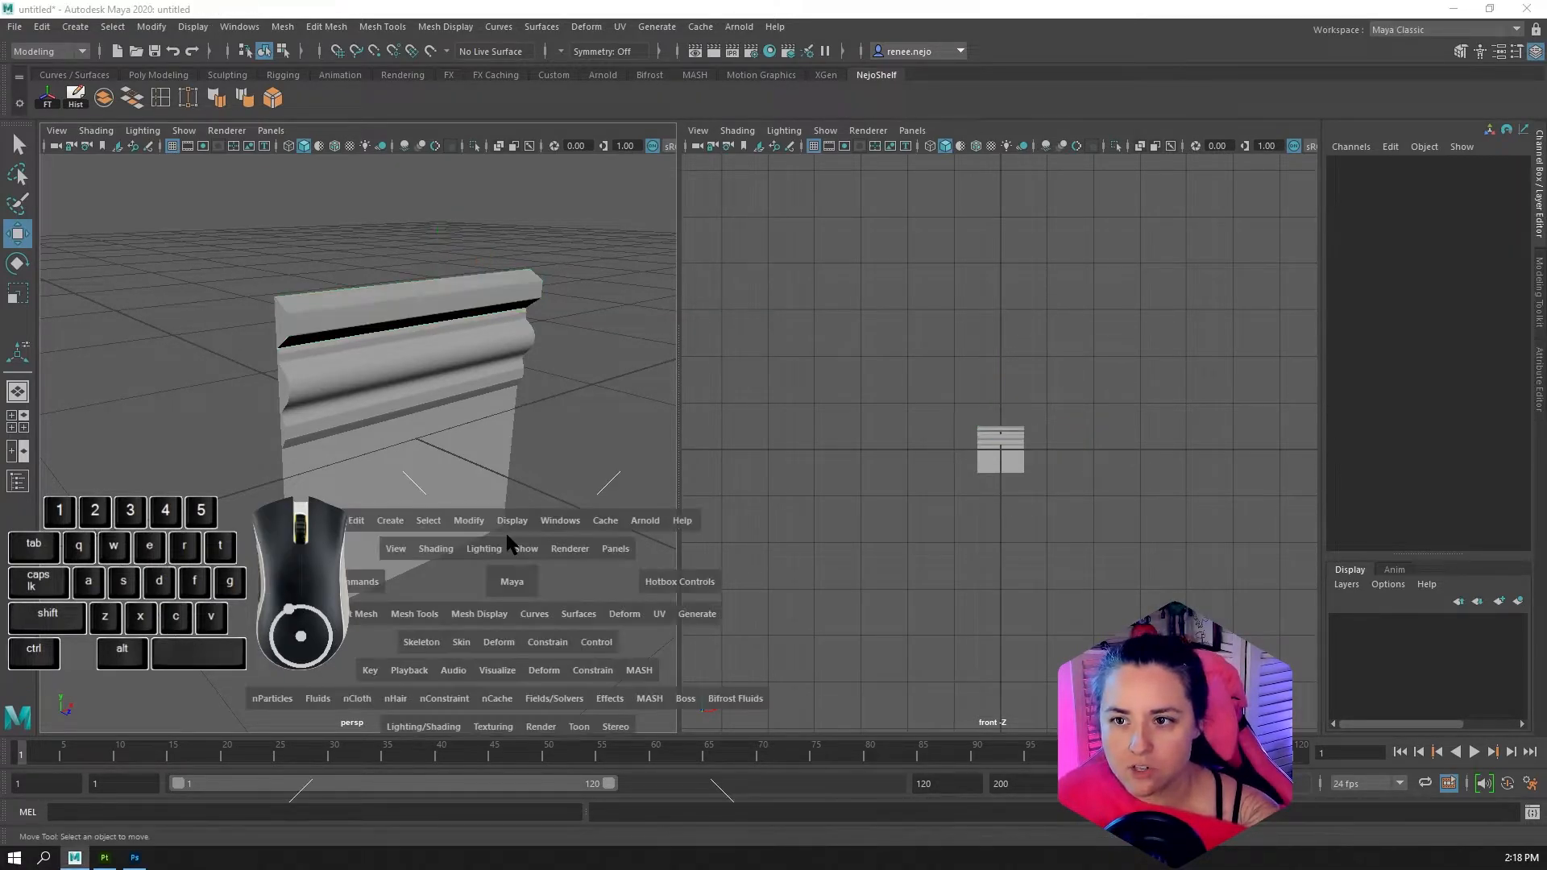
scroll(1063, 627, down, 3)
alt+drag(1067, 633, 888, 612)
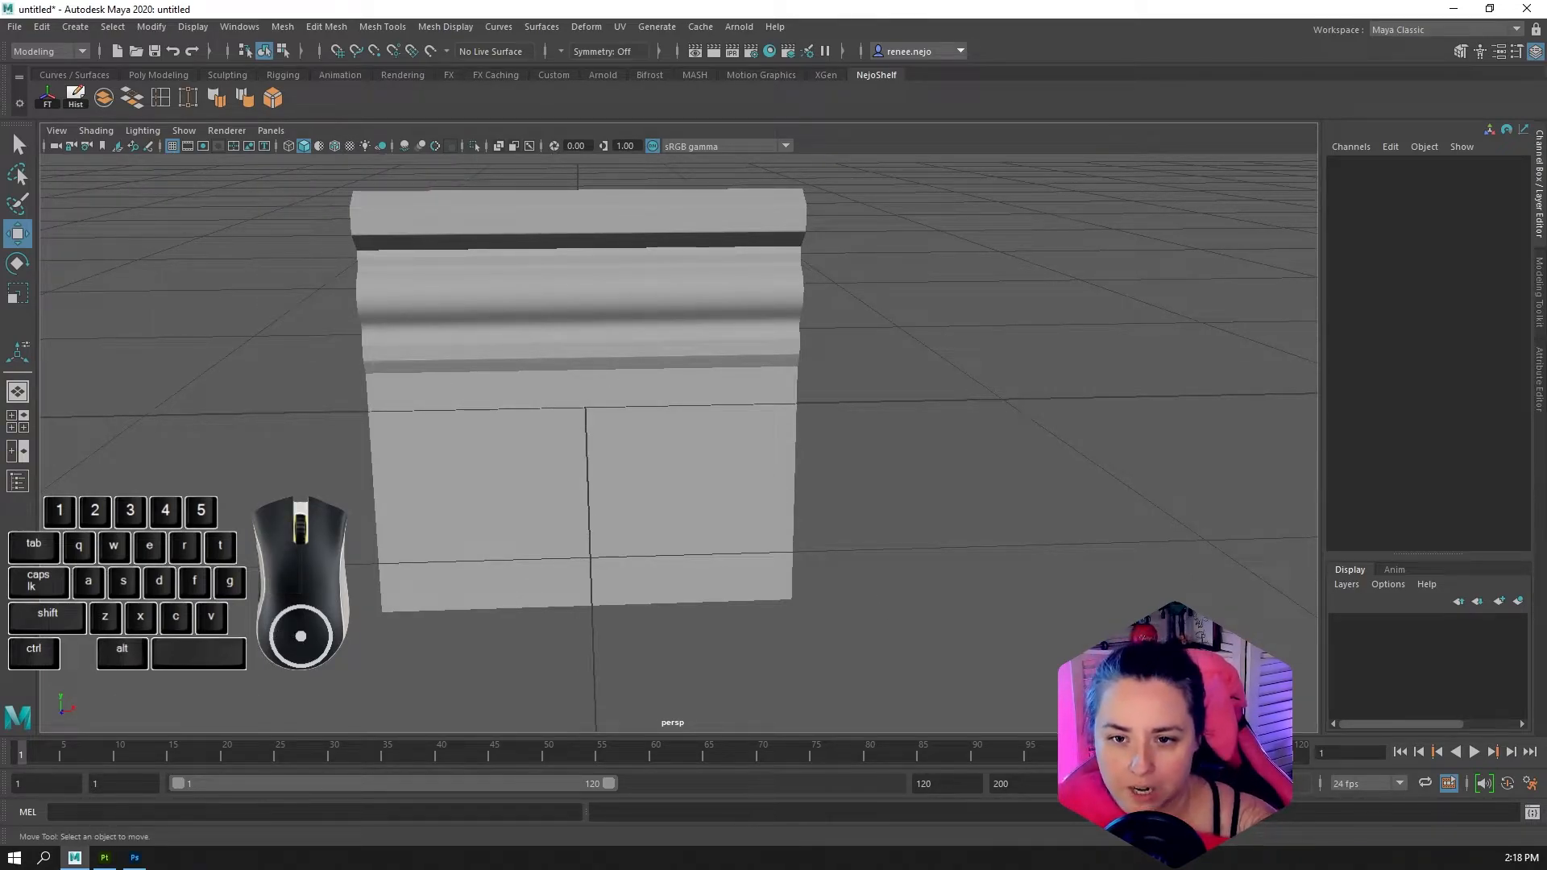
click(18, 482)
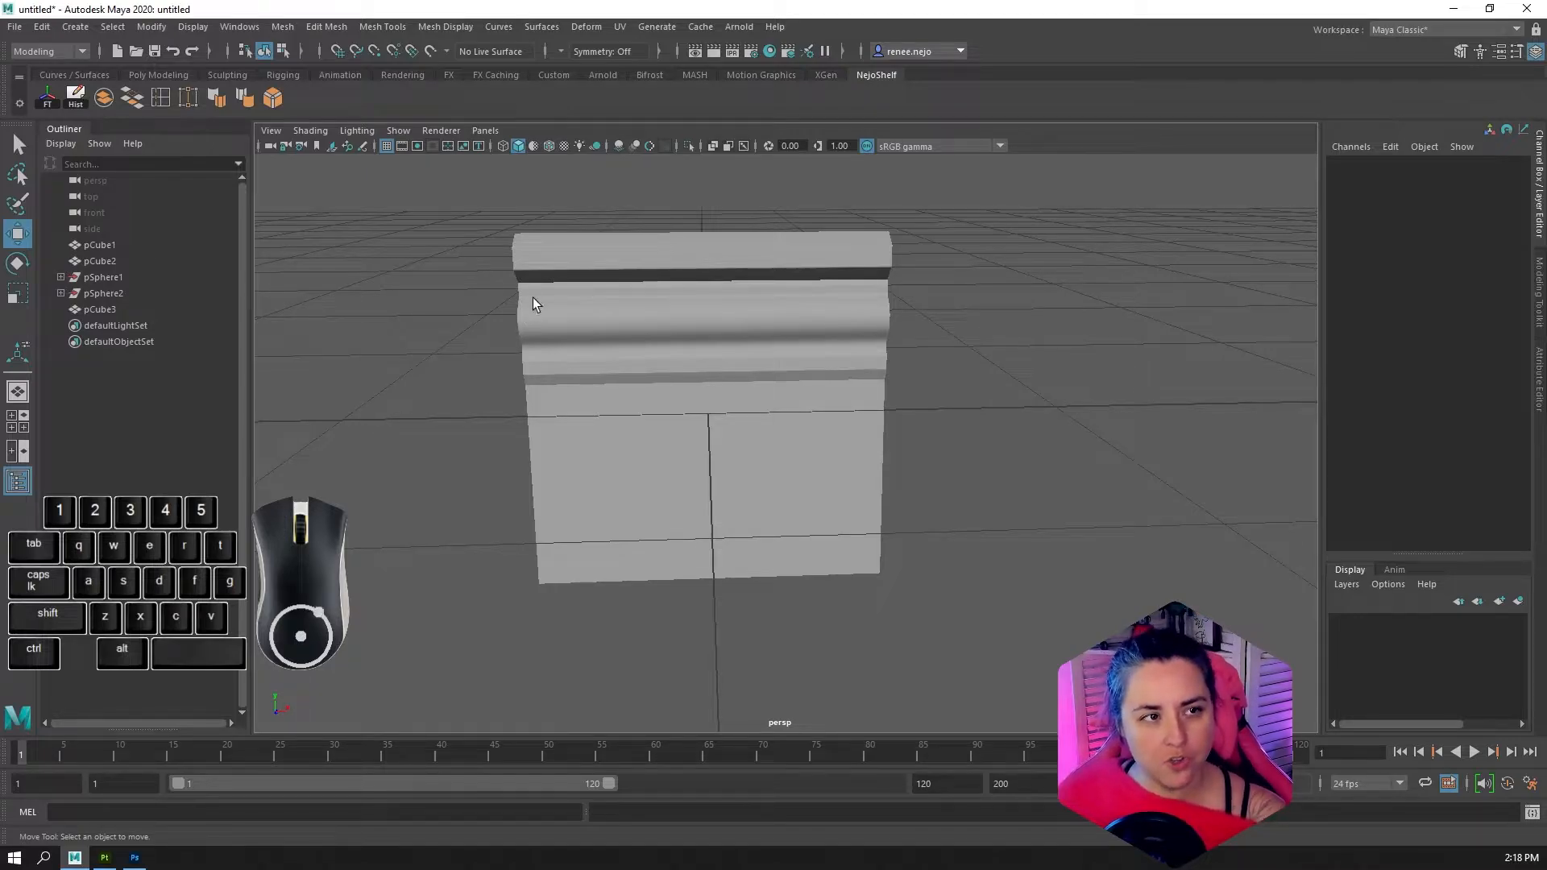
Select the trim meshes pCube1, pCube2 and pCube3, hide them, and undo the hiding
drag(474, 212, 710, 492)
alt+drag(872, 652, 926, 663)
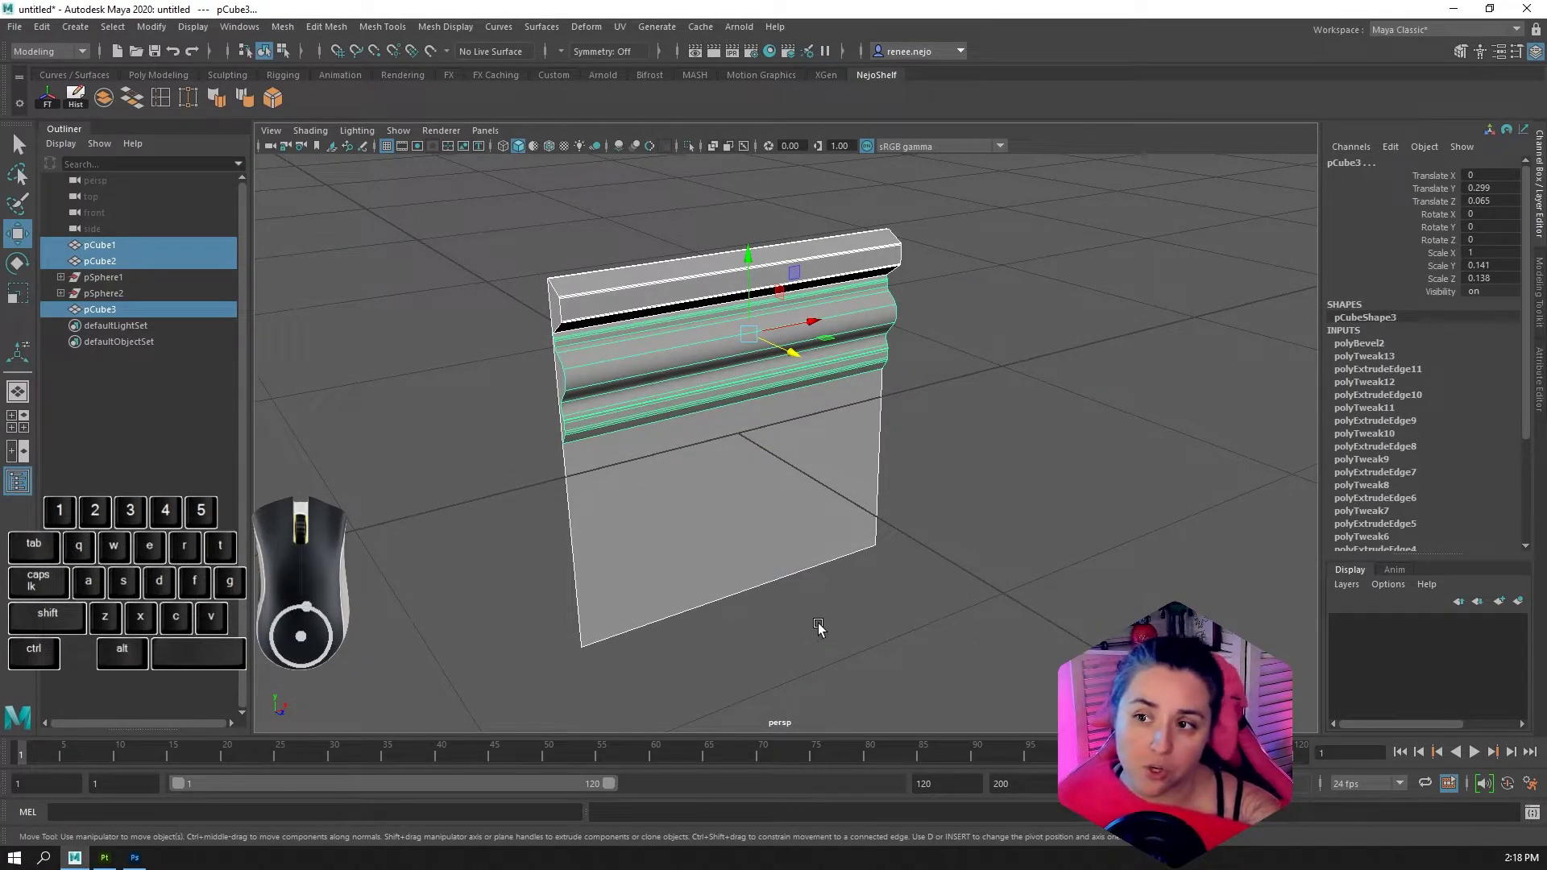
alt+drag(819, 628, 821, 617)
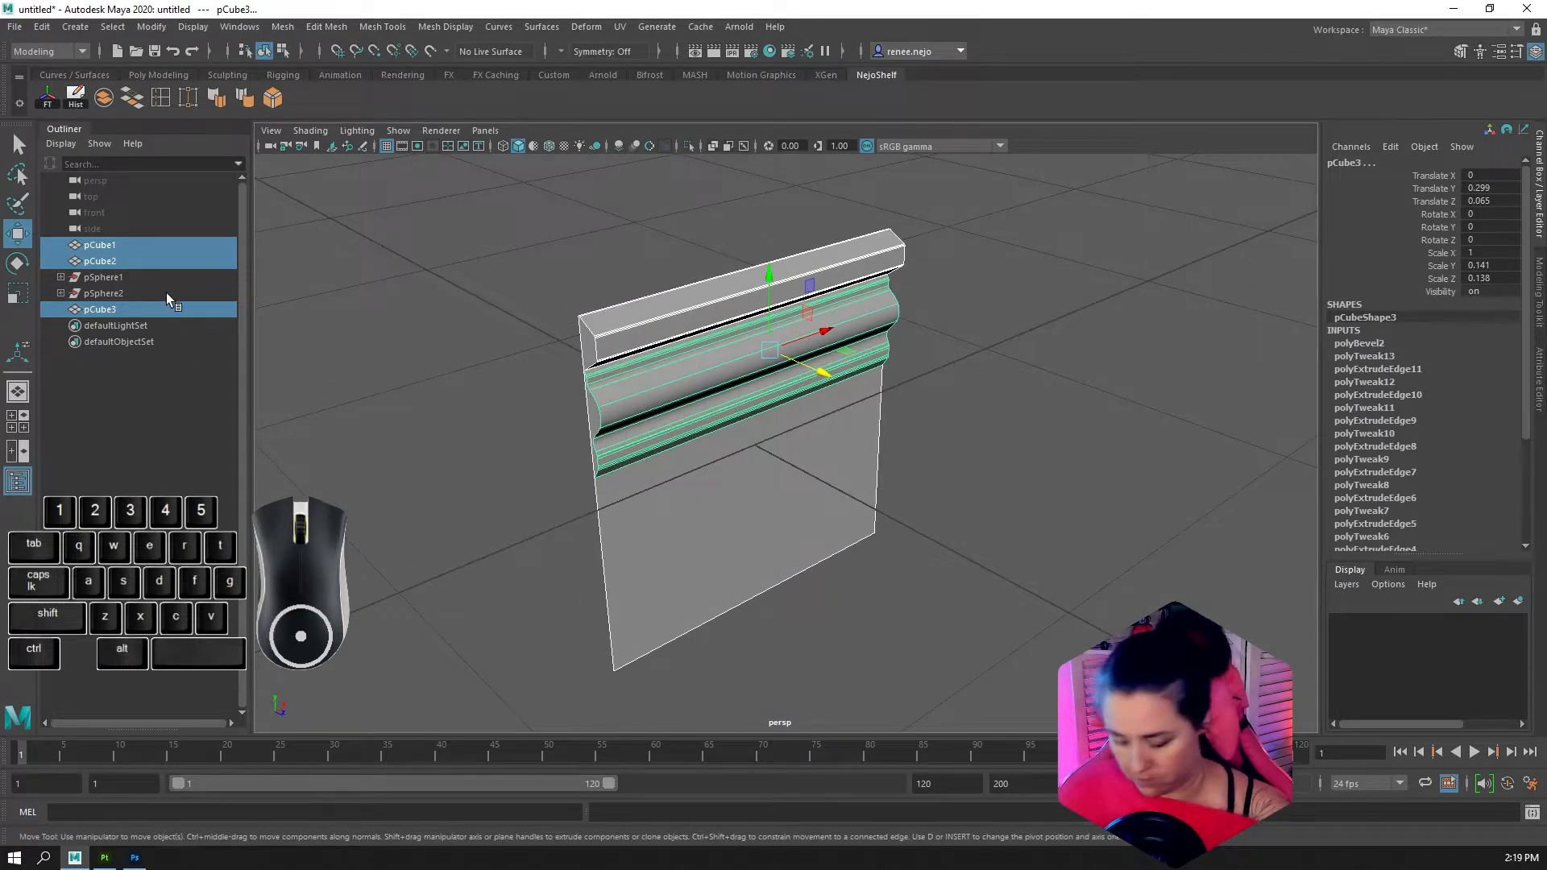
key(shift+h)
key(ctrl+h)
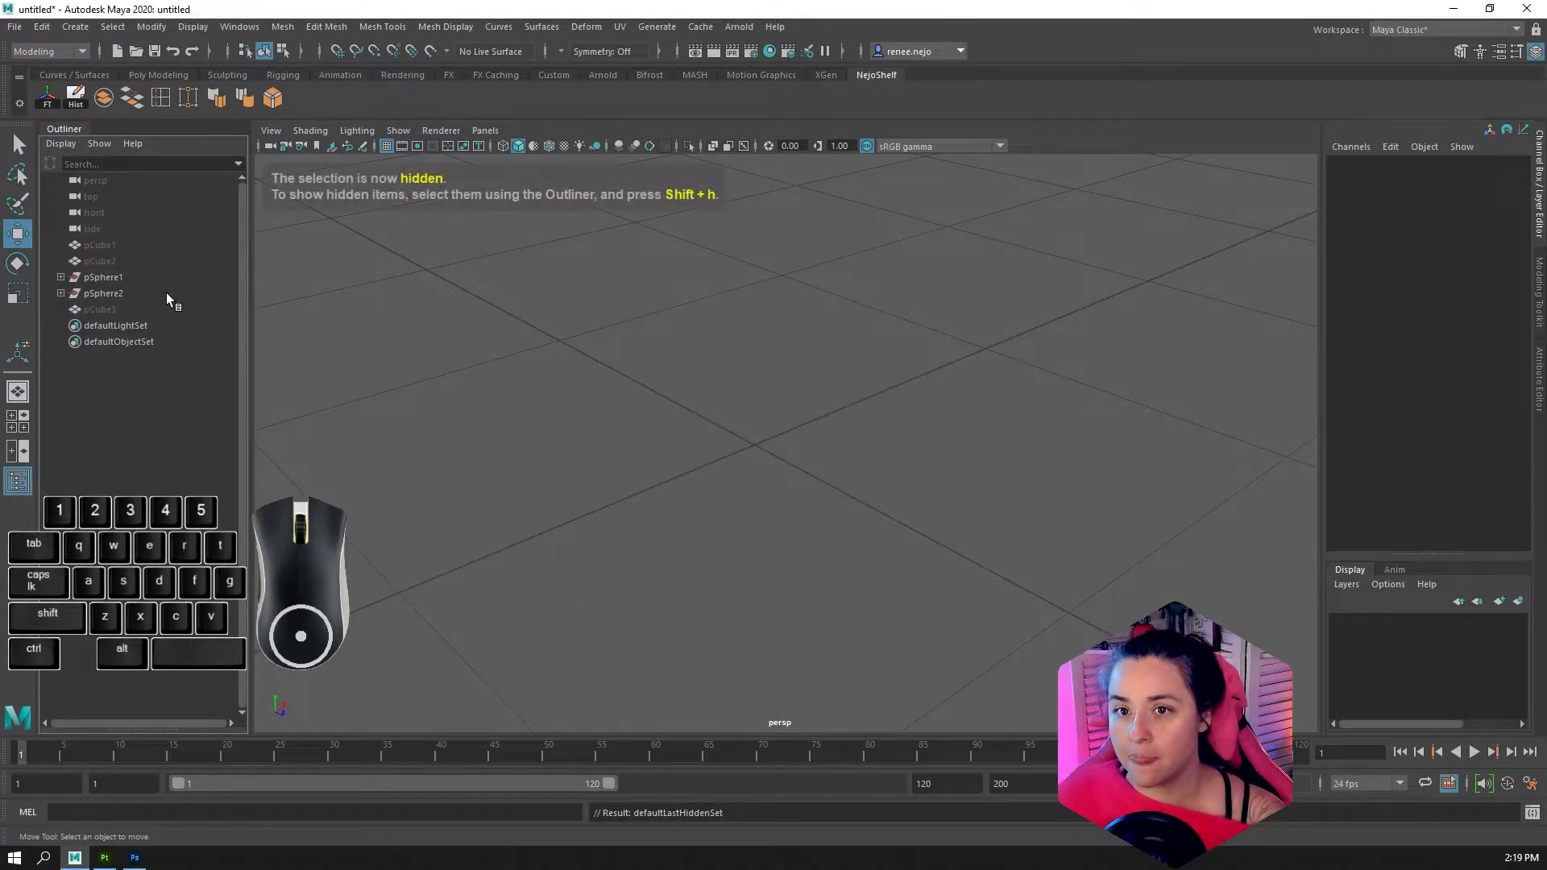
key(ctrl+h)
key(ctrl+z)
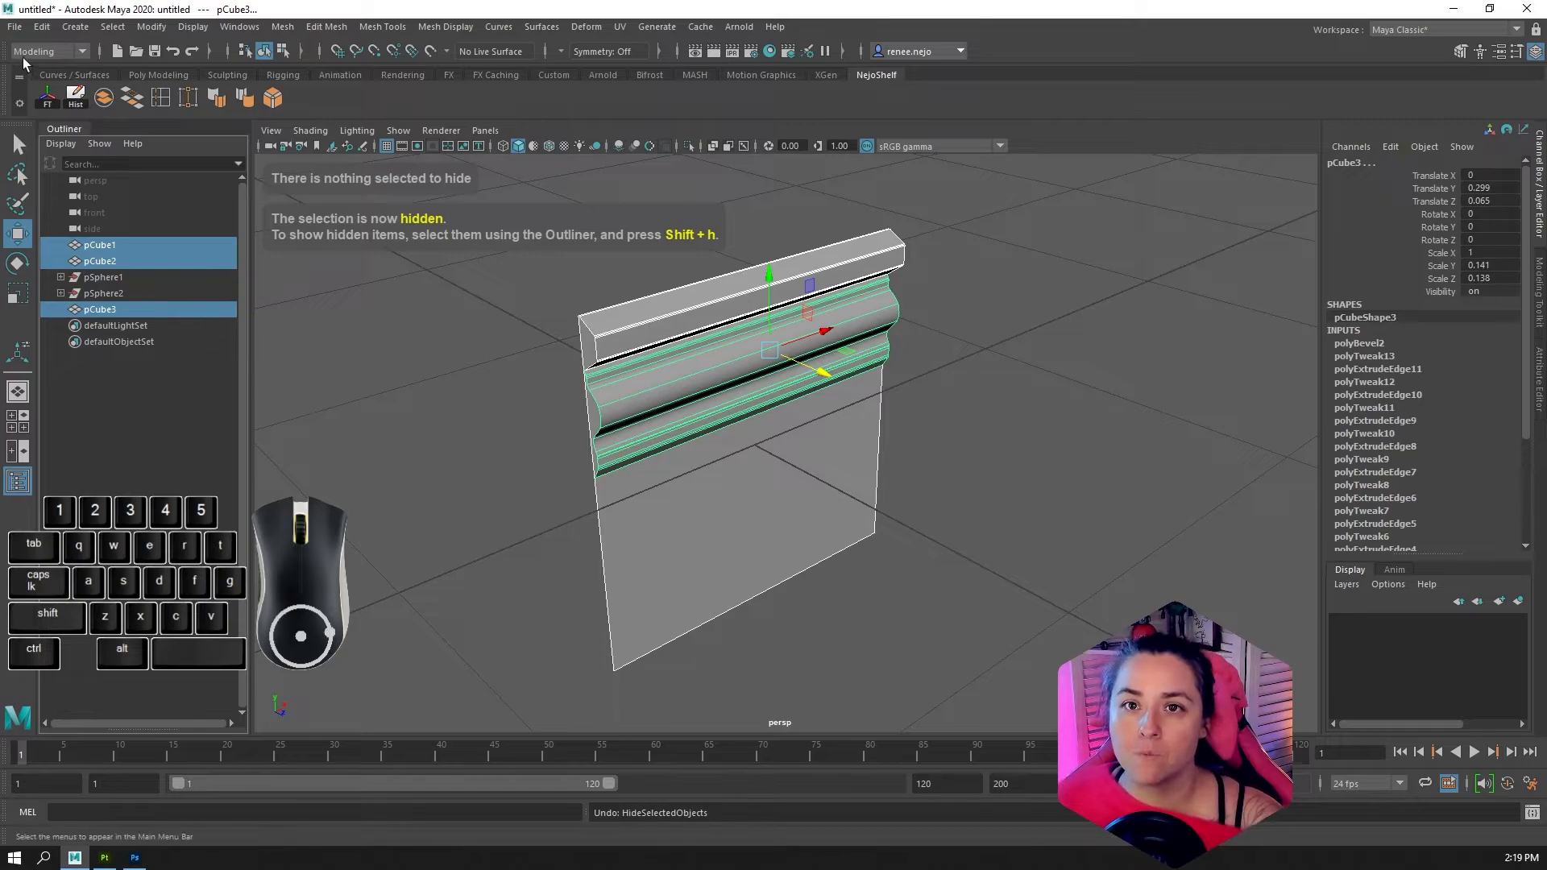
Save the trim scene as TrimDemo2.mb in the default project's scenes folder
click(15, 26)
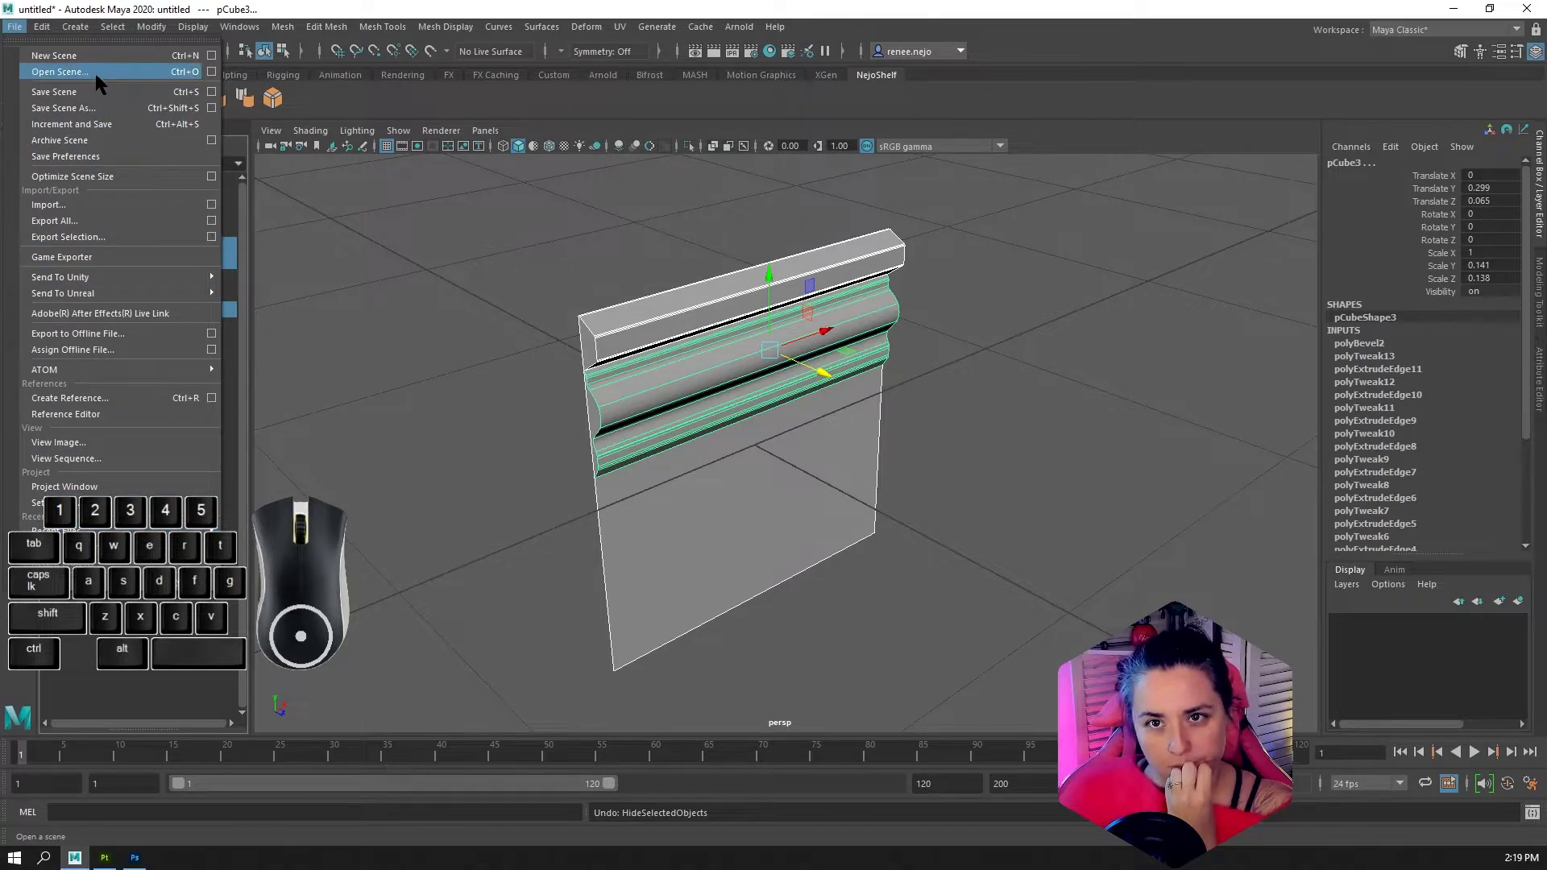
click(94, 94)
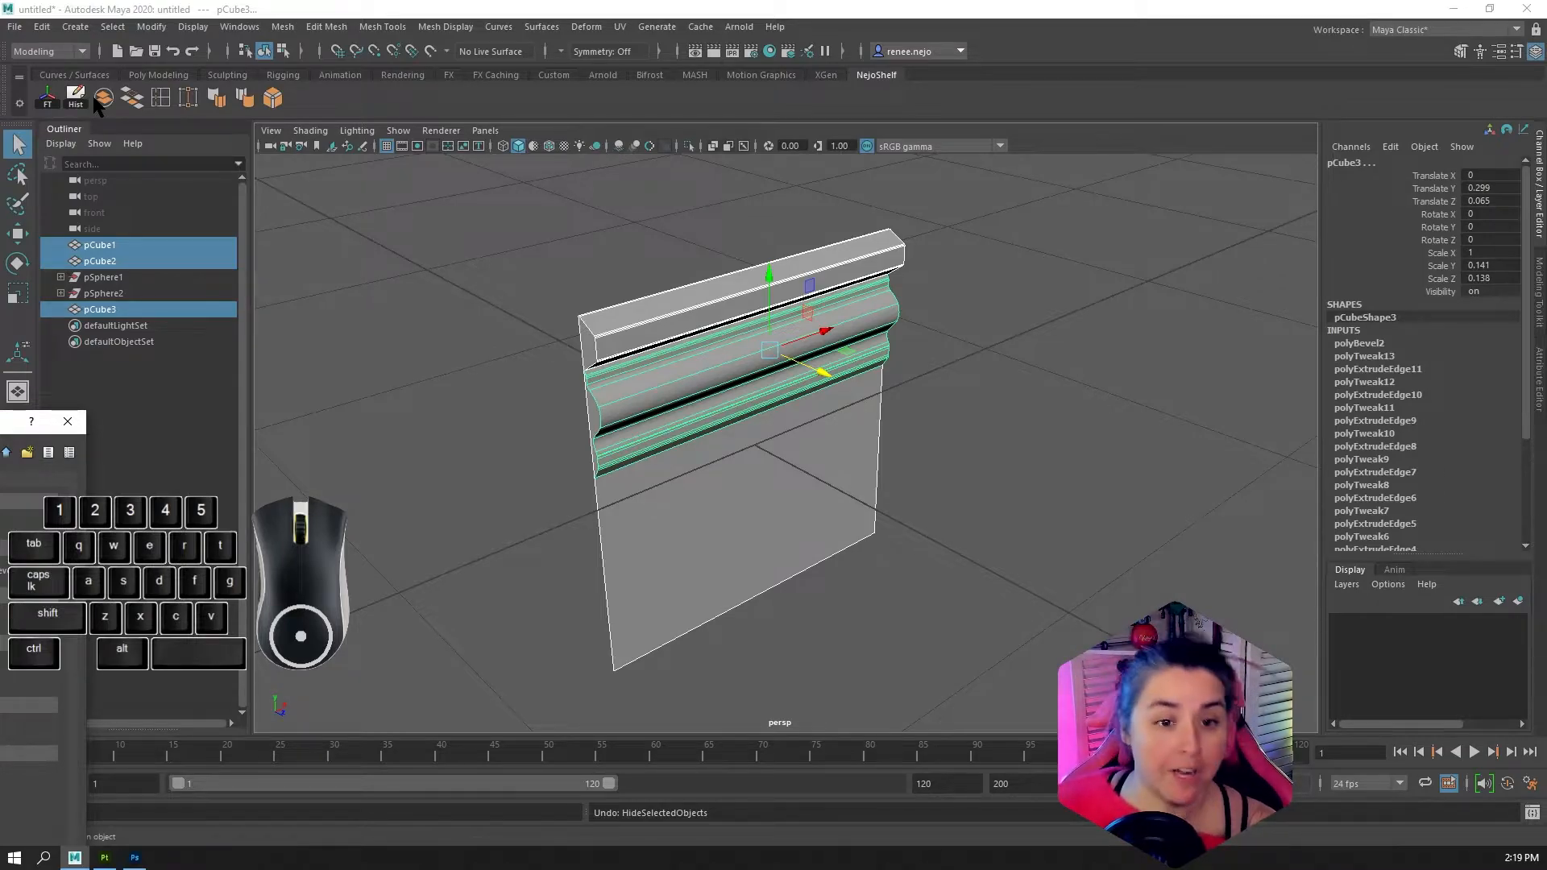
drag(0, 421, 0, 386)
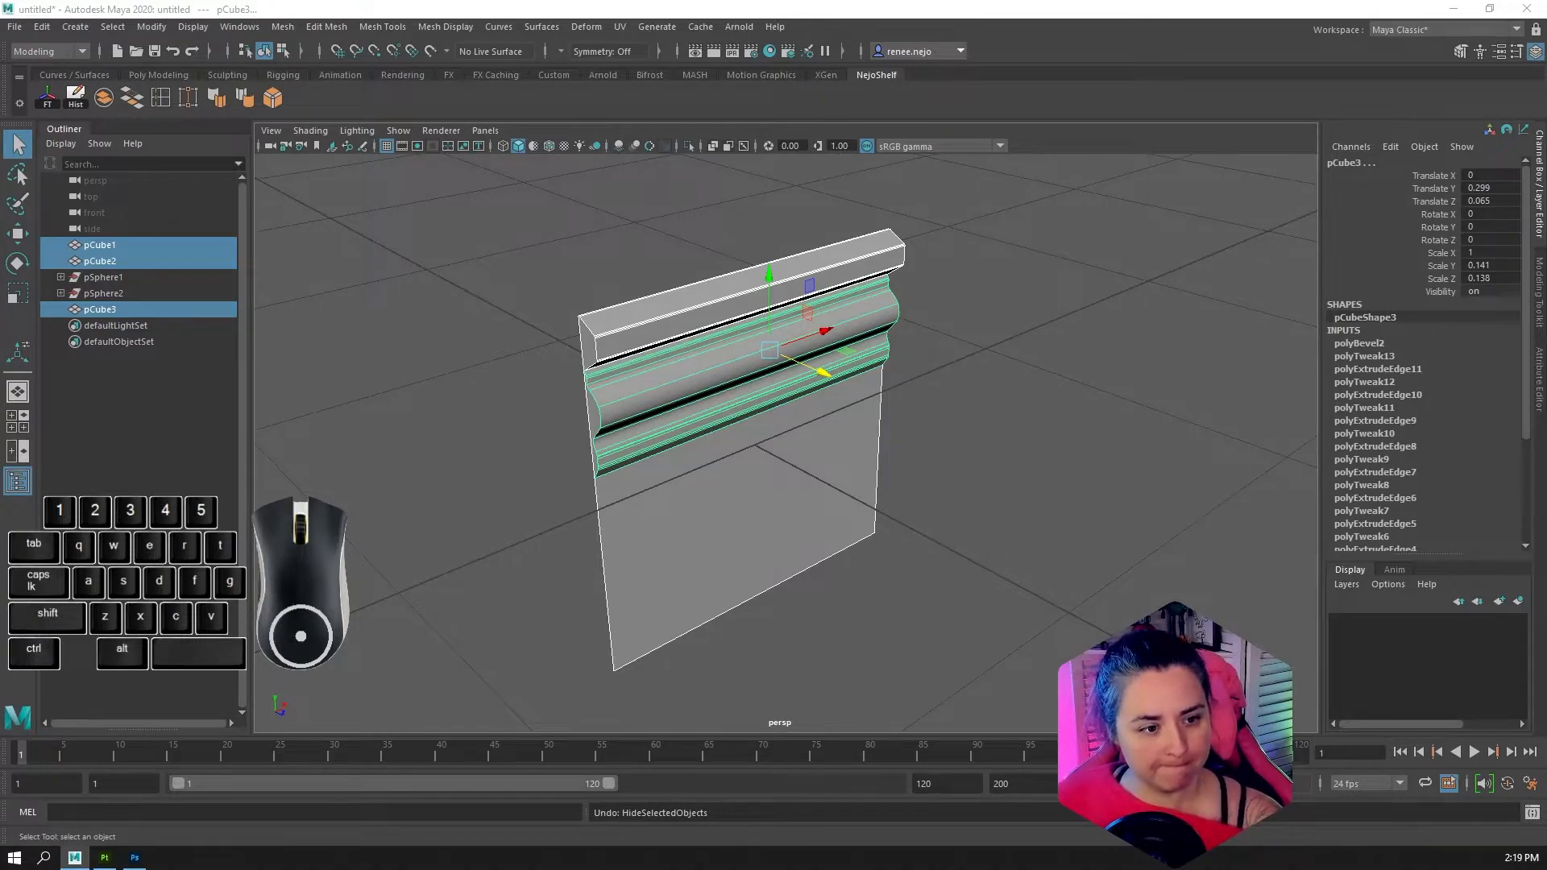
key(d)
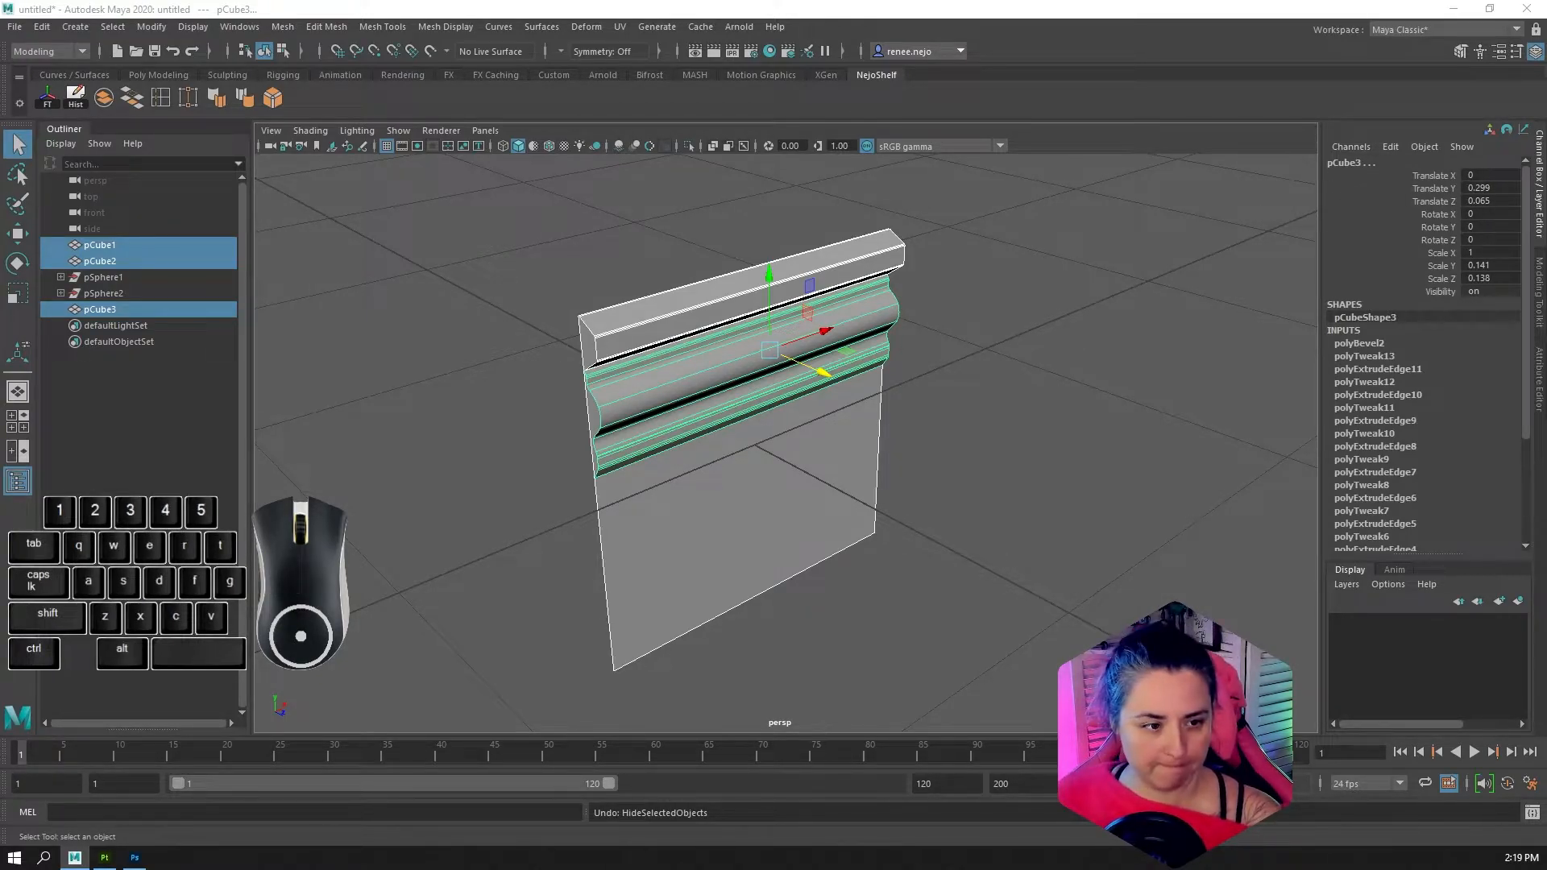
key(ctrl+s)
key(w)
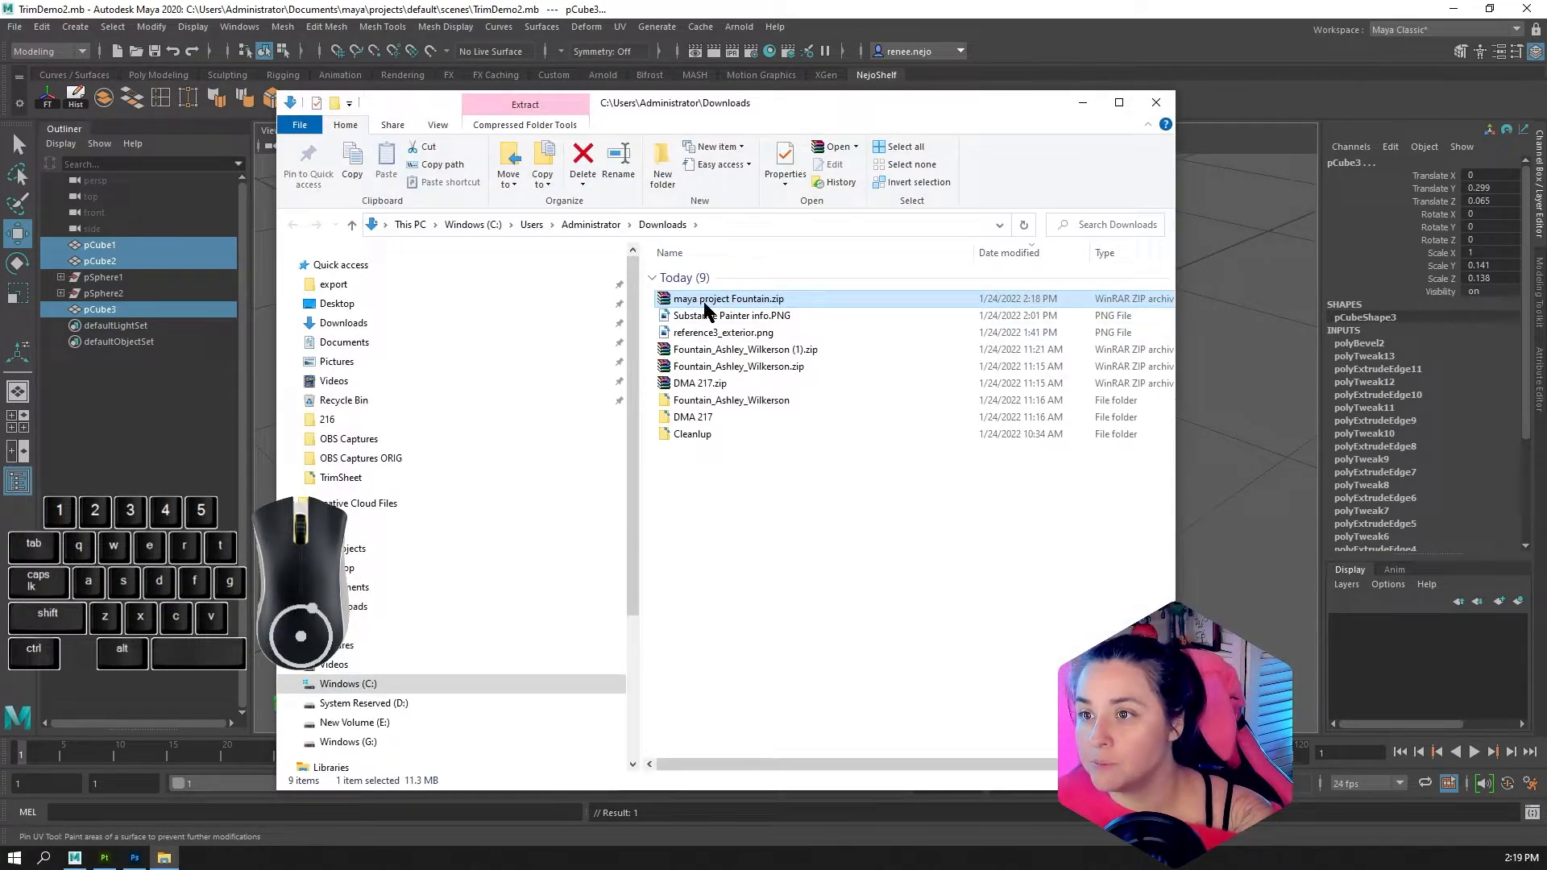
In File Explorer, extract "maya project Fountain.zip" from Downloads into its own "maya project Fountain" folder
right_click(704, 307)
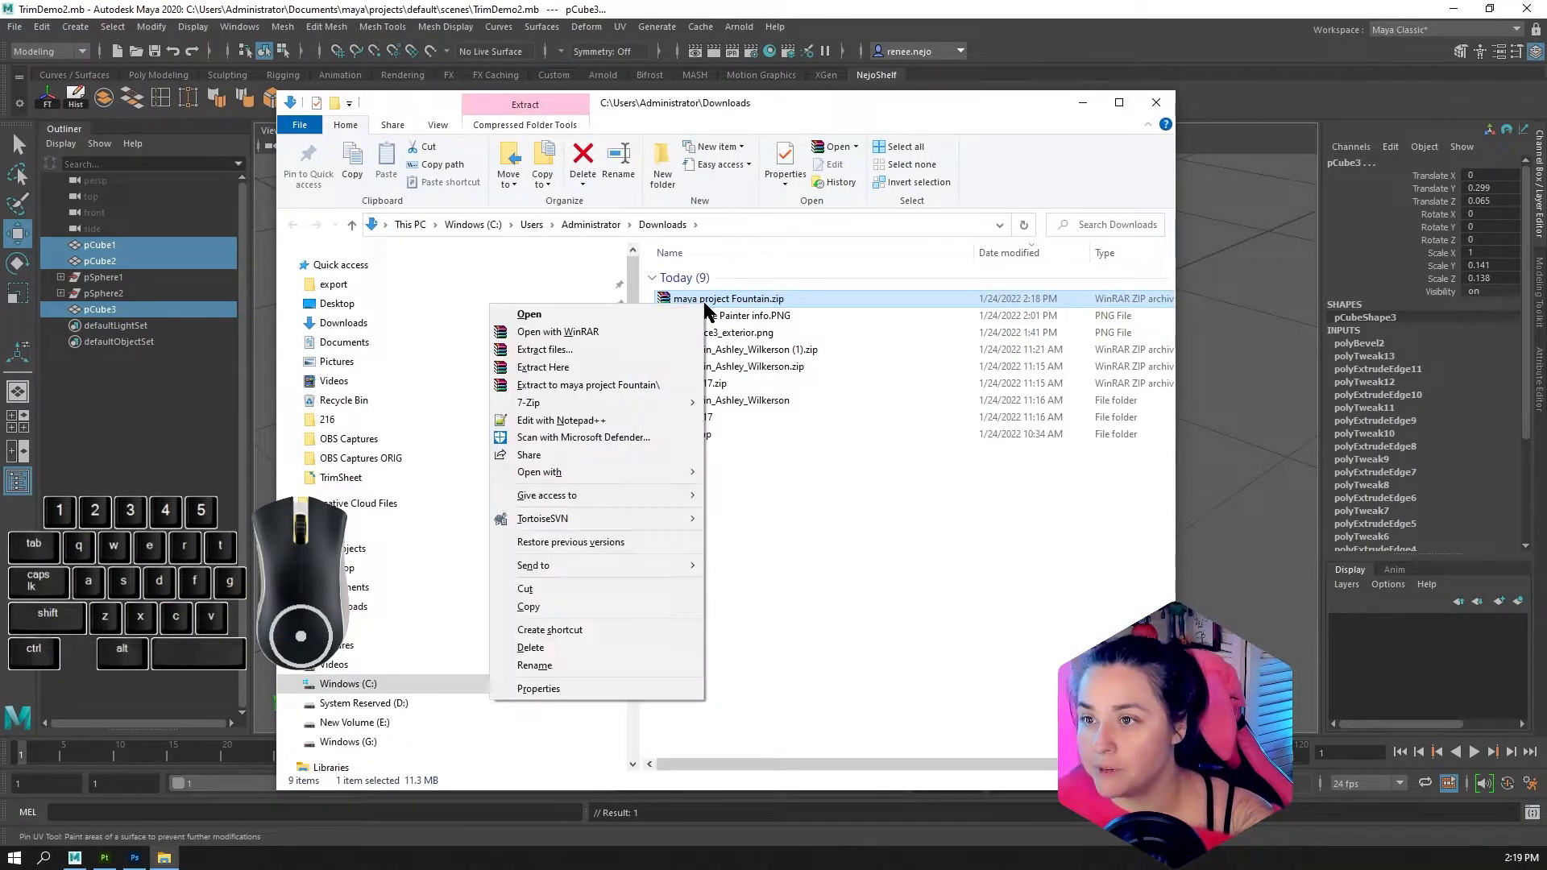
click(528, 348)
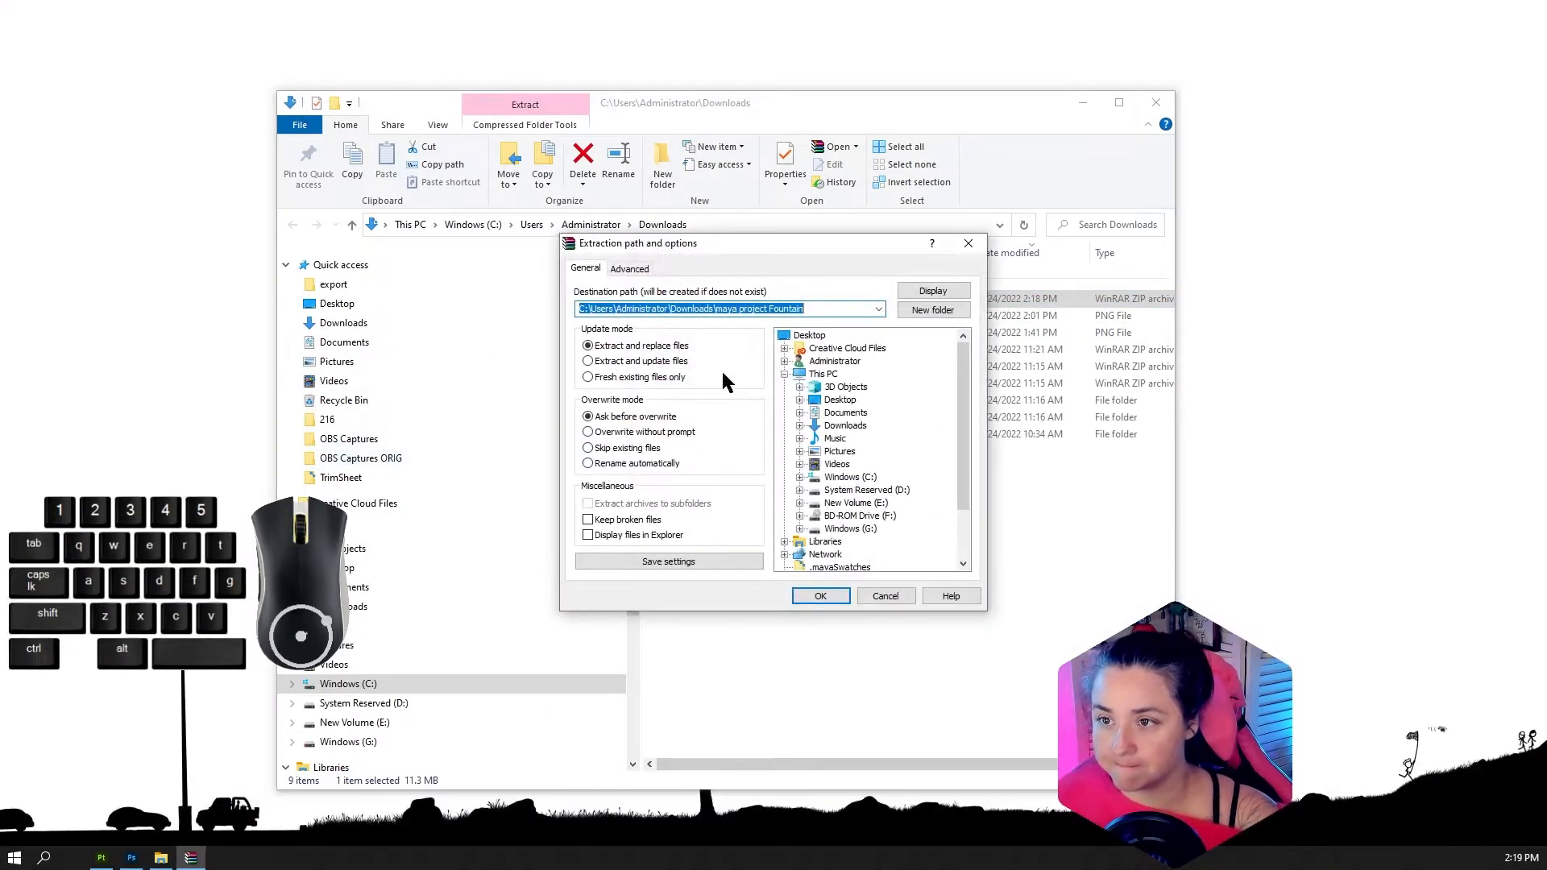
click(825, 594)
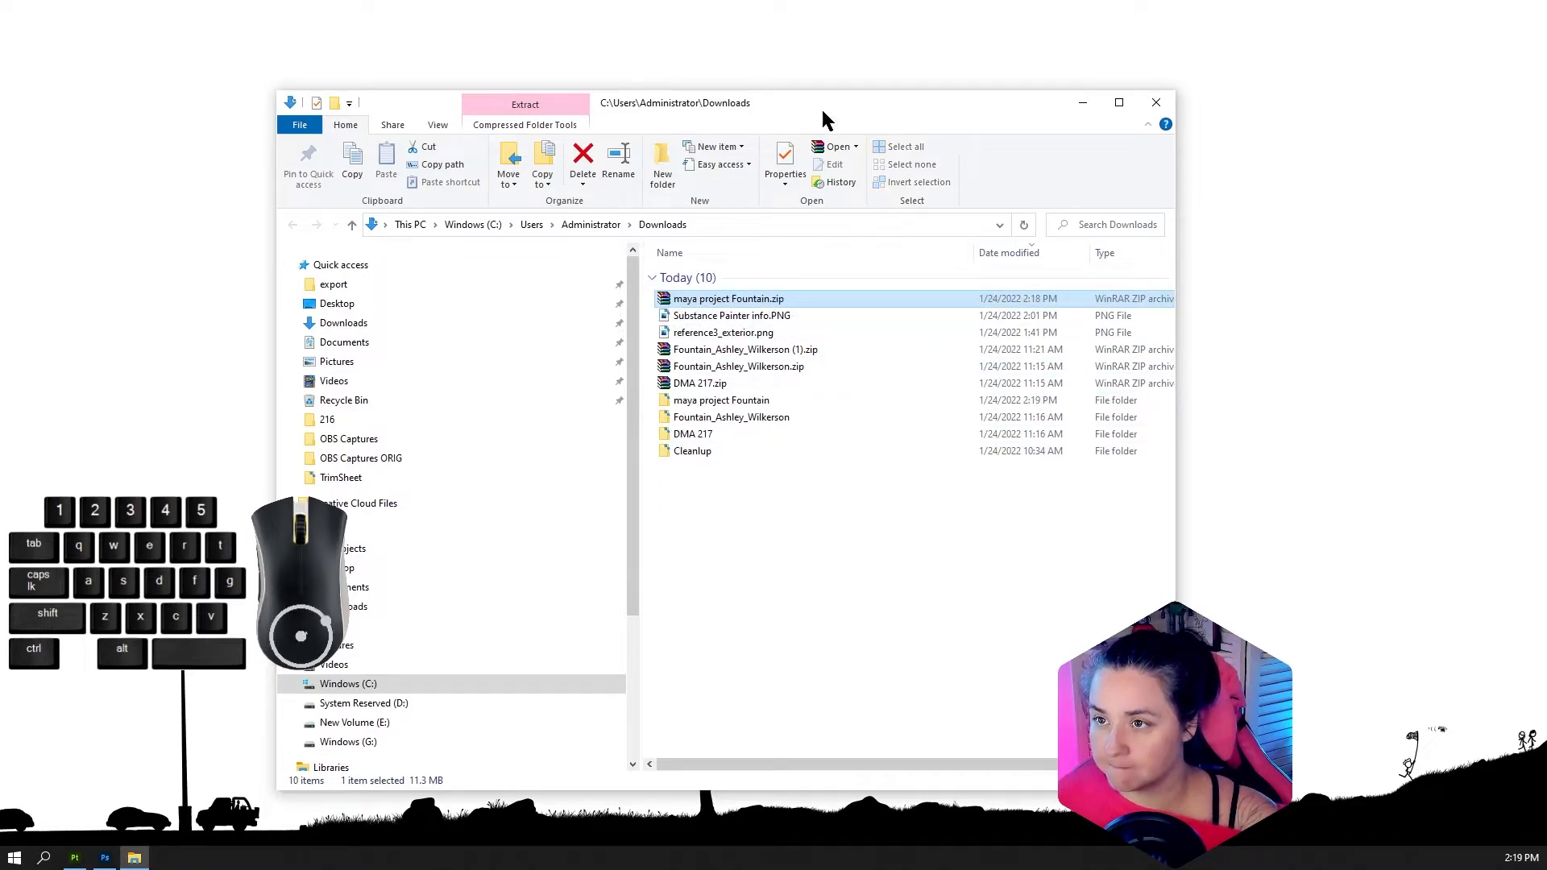
Open the extracted "maya project Fountain" folder and its Fountain subfolder to examine the project structure
drag(951, 104, 920, 91)
double_click(705, 390)
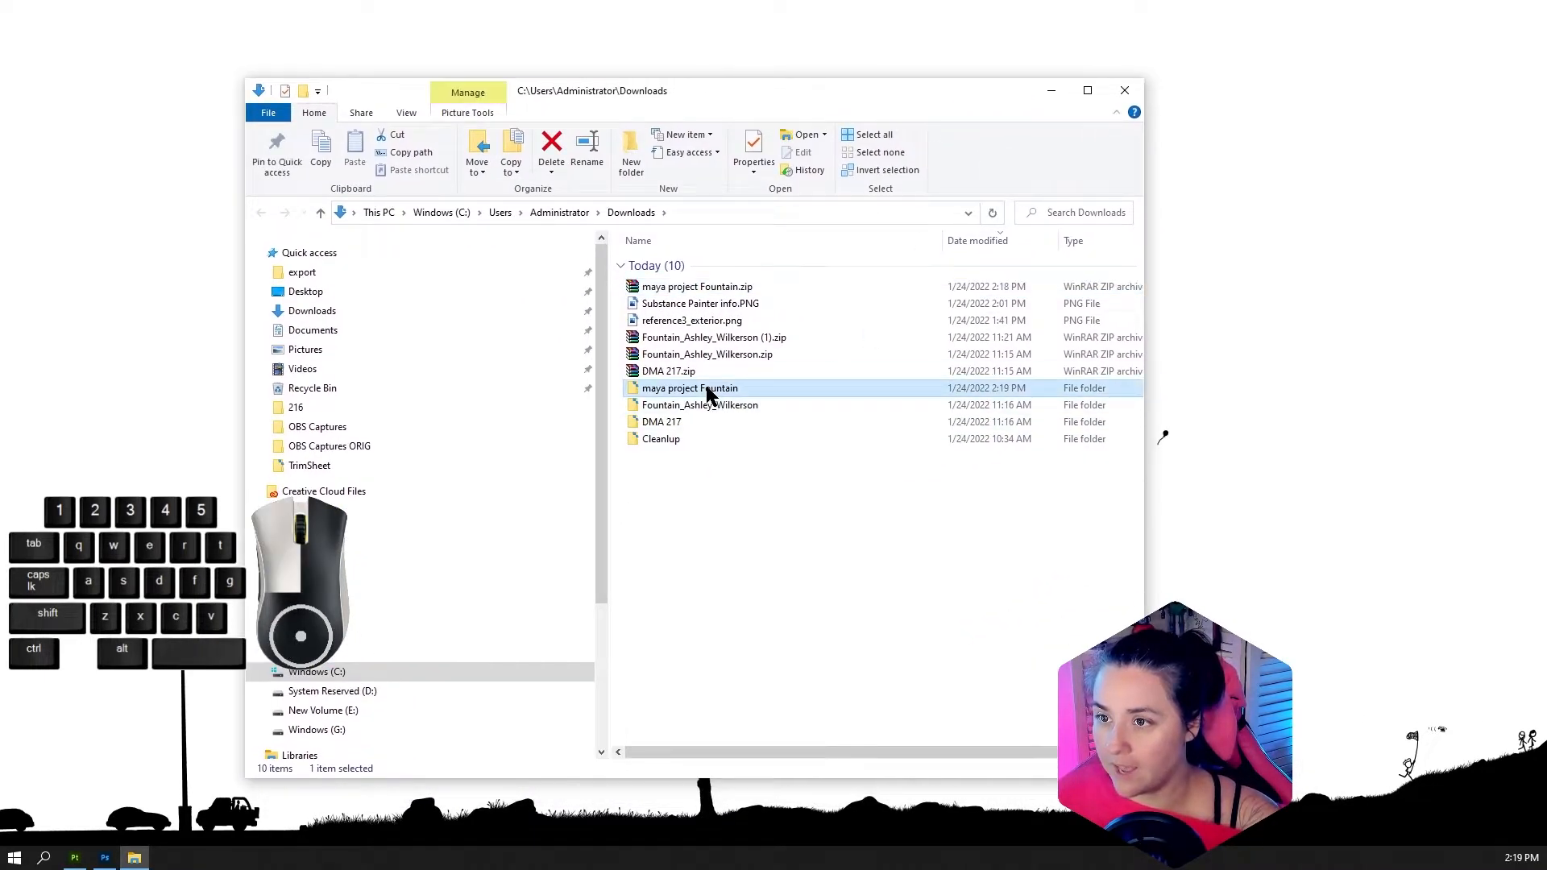
click(652, 286)
double_click(653, 286)
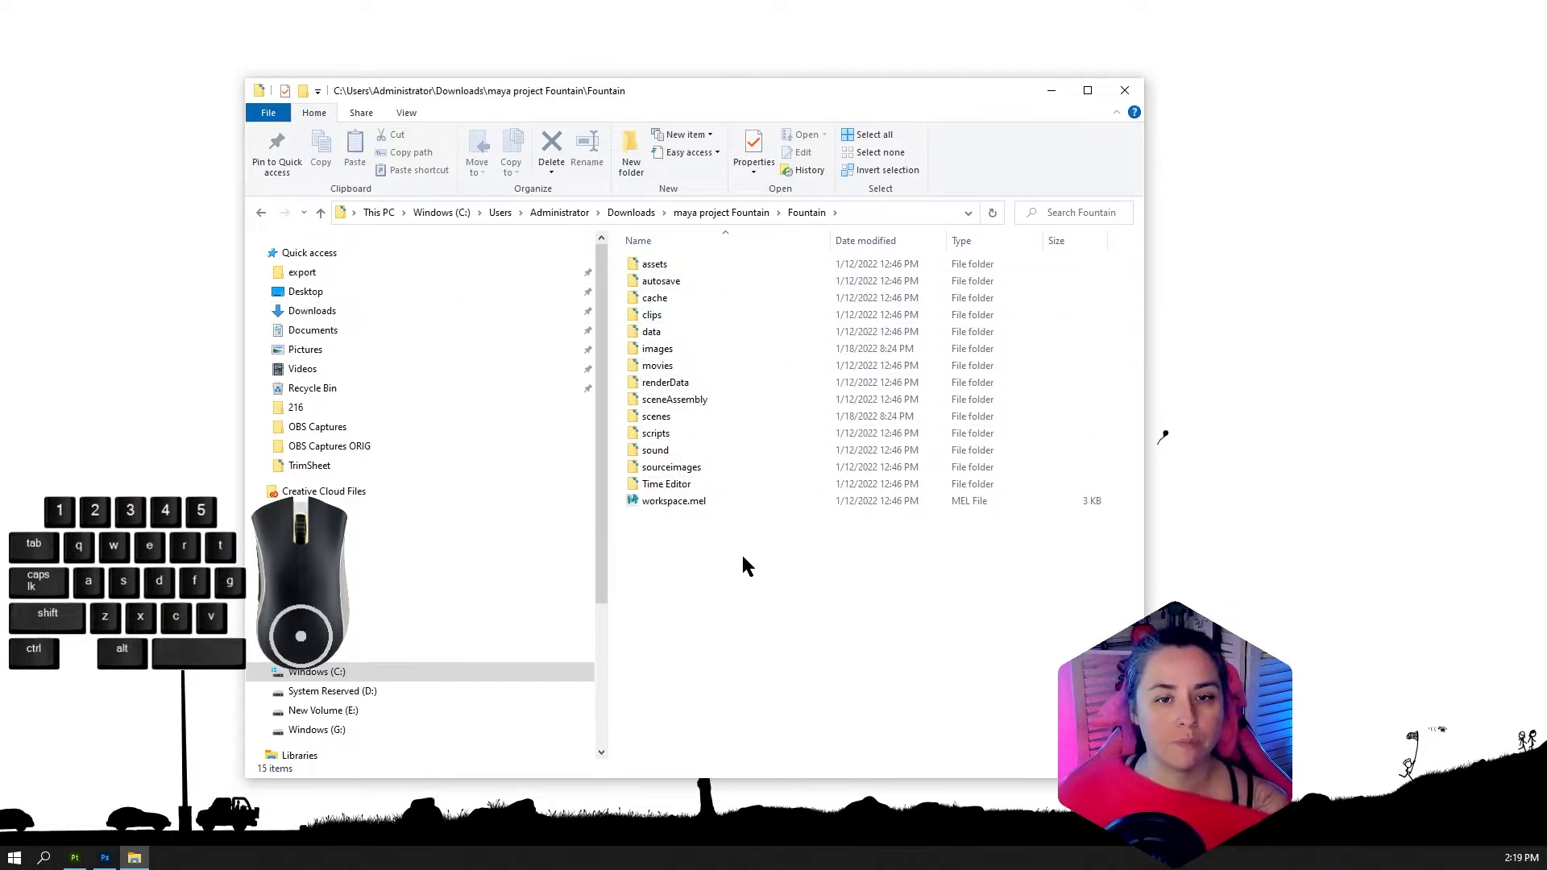
drag(708, 92, 777, 35)
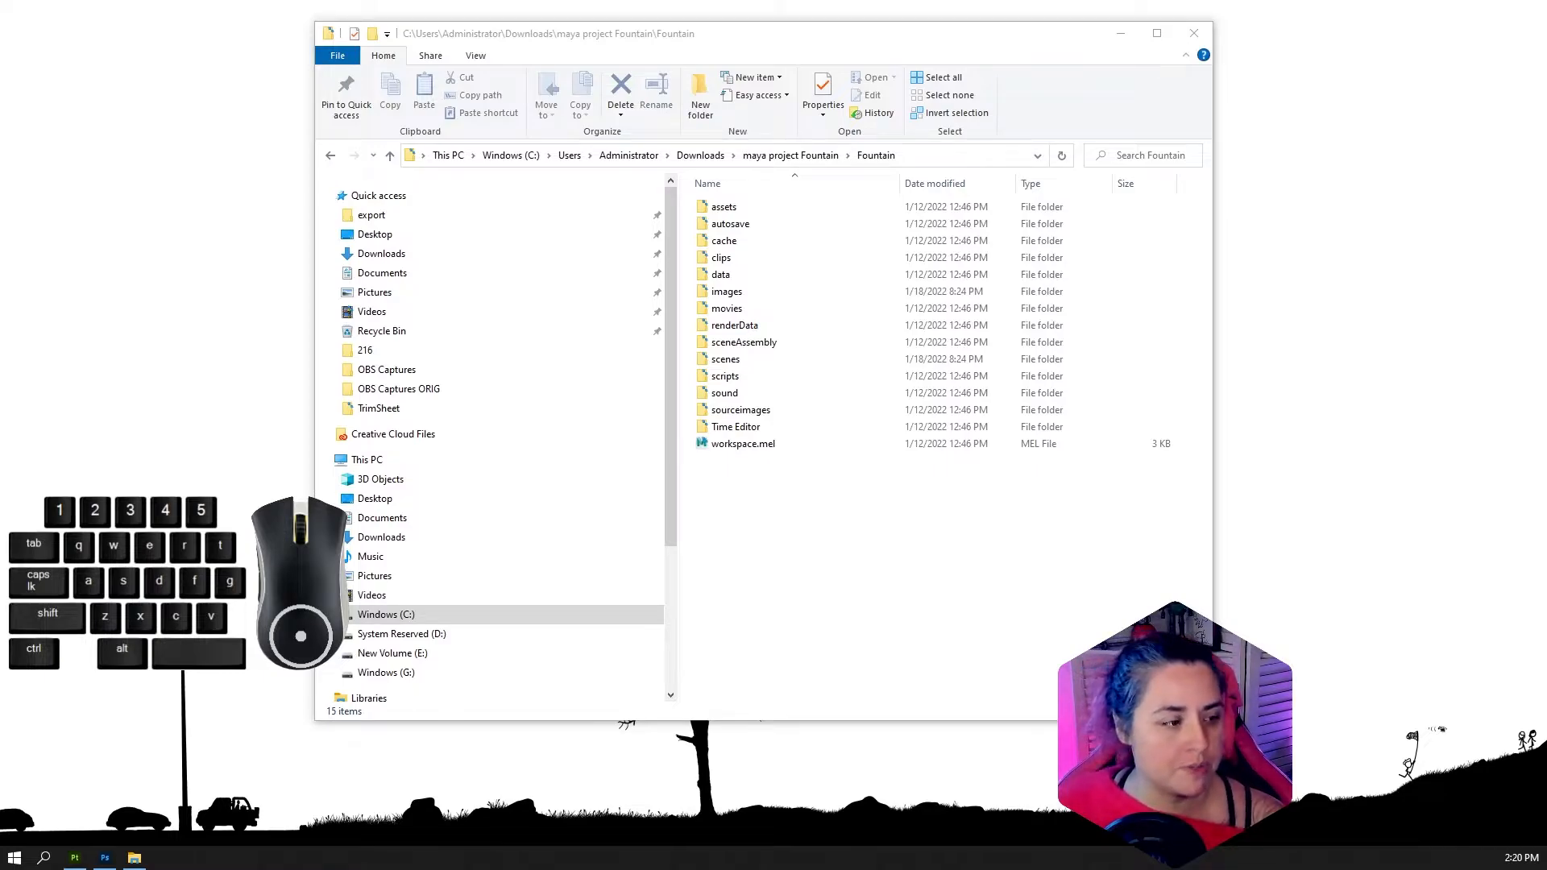
Relaunch Maya with an empty scene
key(a)
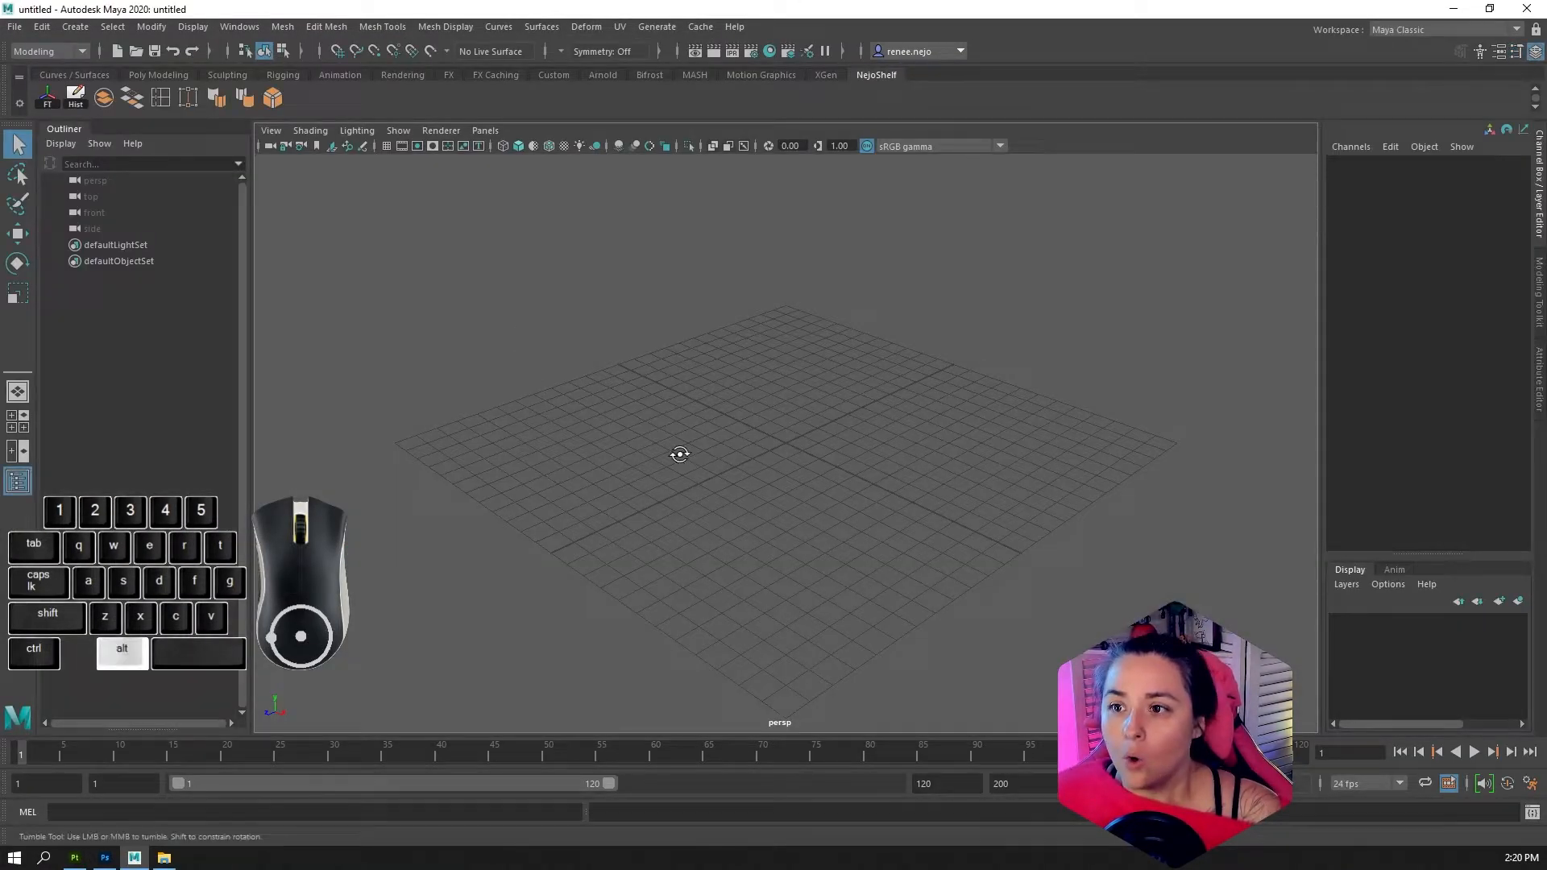
alt+drag(680, 452, 685, 456)
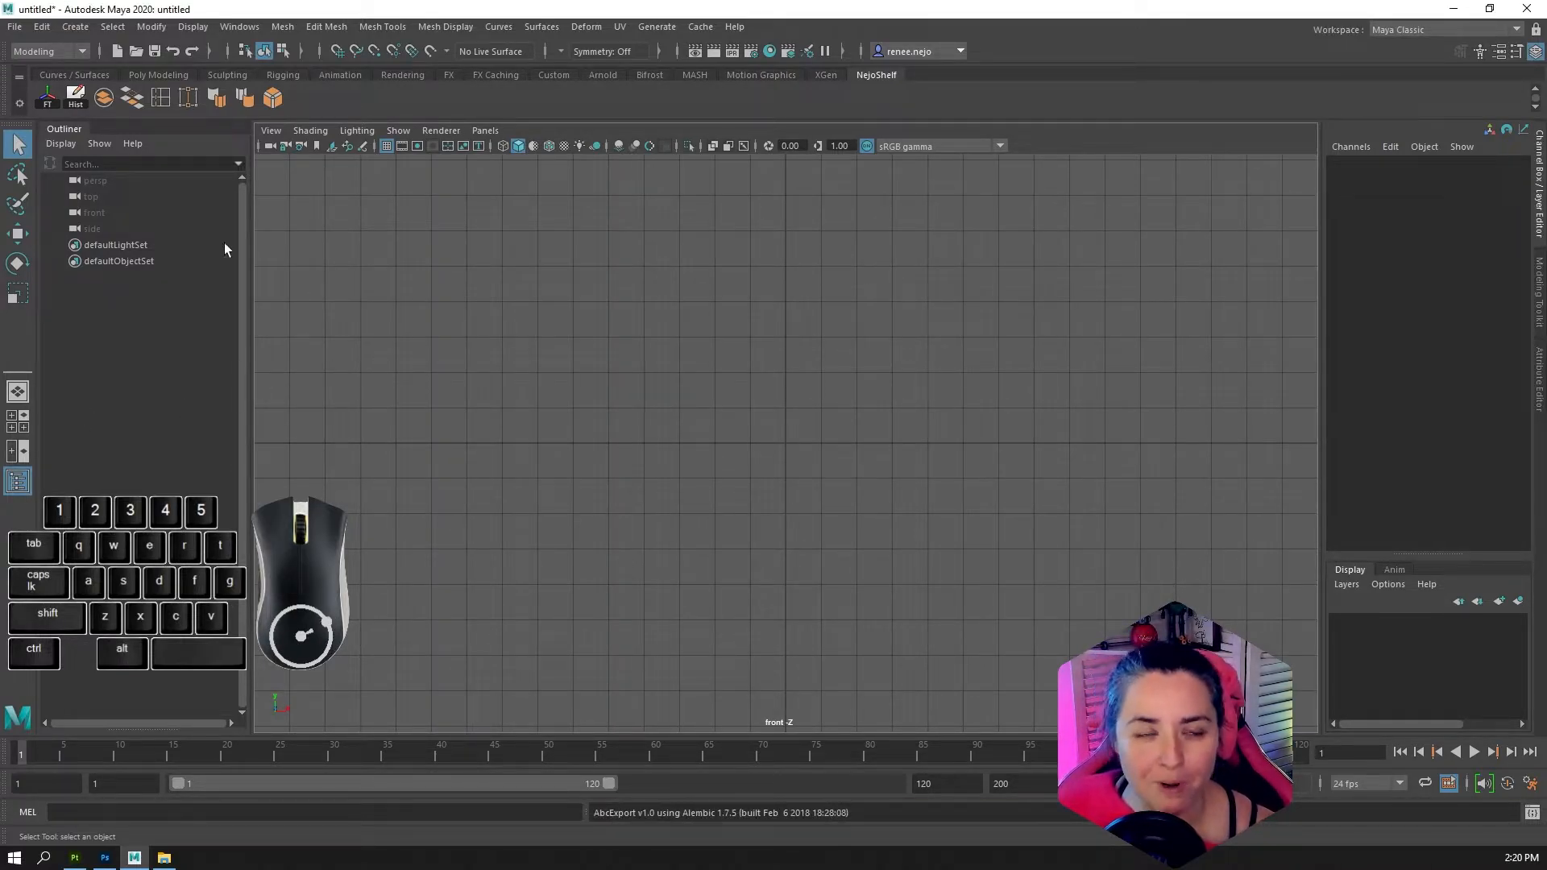
click(20, 26)
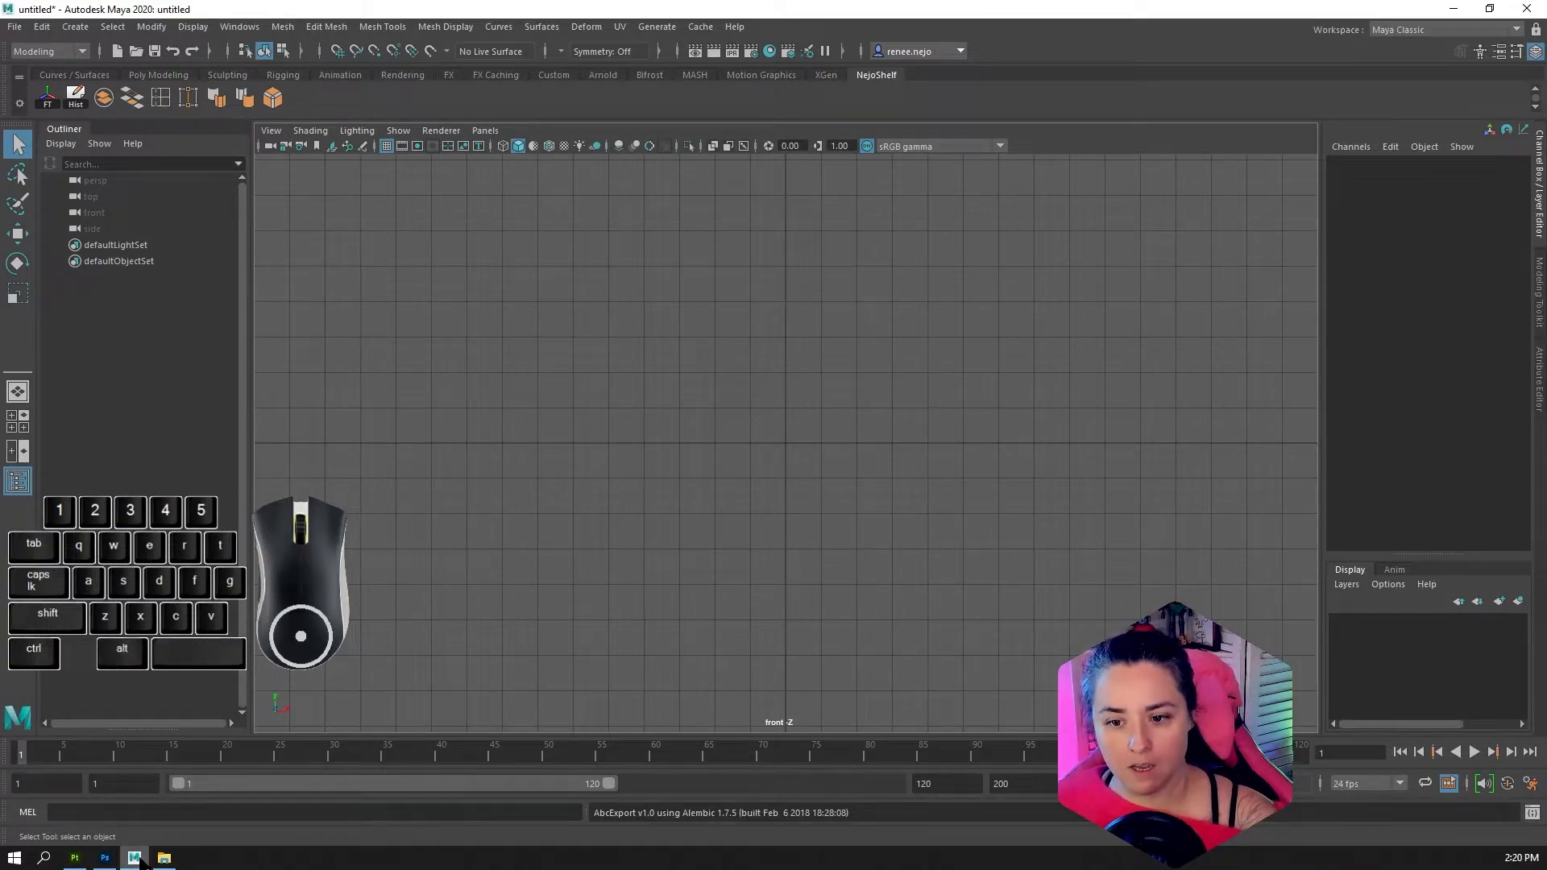
alt+drag(548, 494, 677, 478)
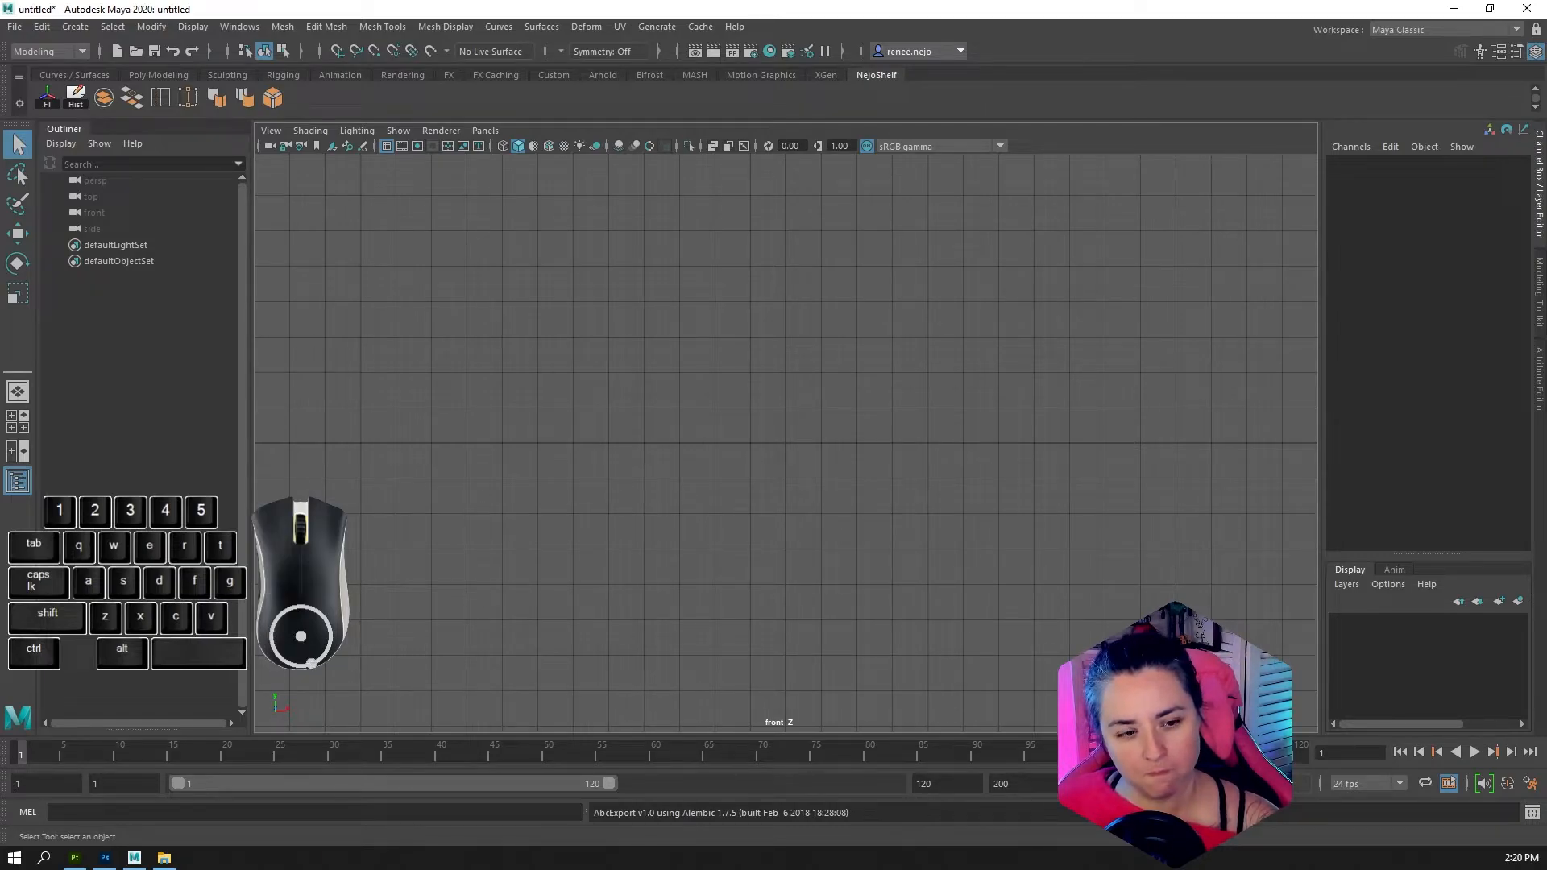
alt+drag(644, 378, 701, 407)
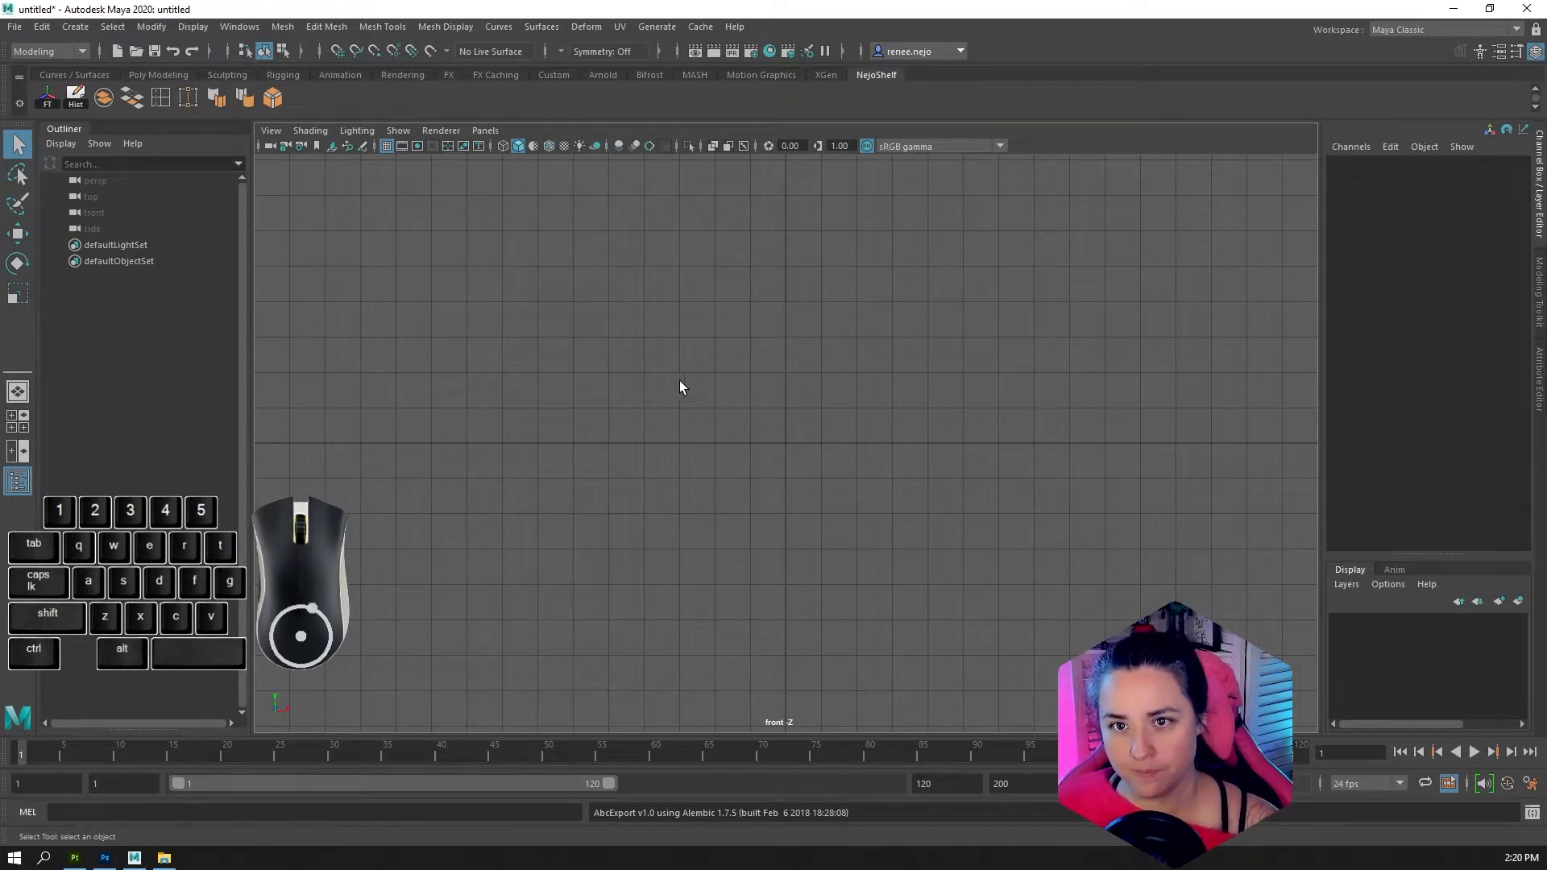
click(1528, 14)
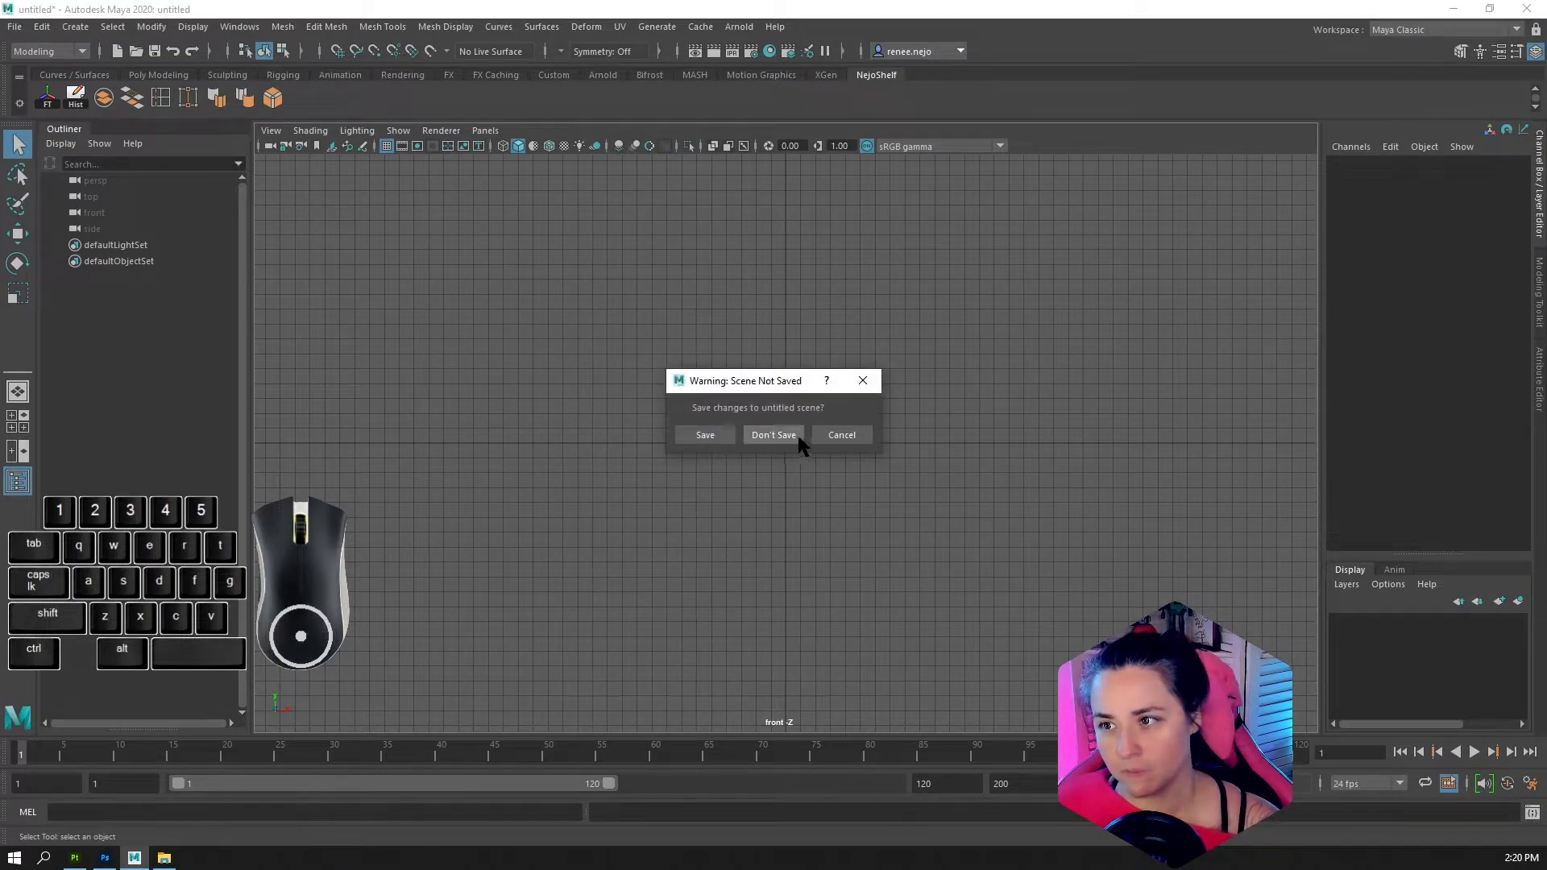
click(859, 435)
Switch the viewport from the front view to the perspective view
alt+drag(786, 465, 720, 443)
key(space)
mouse_move(791, 418)
right_down()
mouse_move(787, 463)
mouse_move(750, 443)
mouse_move(771, 413)
right_up()
key(space)
mouse_move(770, 423)
mouse_down()
mouse_move(762, 387)
mouse_move(751, 408)
mouse_up()
alt+right_drag(751, 409, 809, 442)
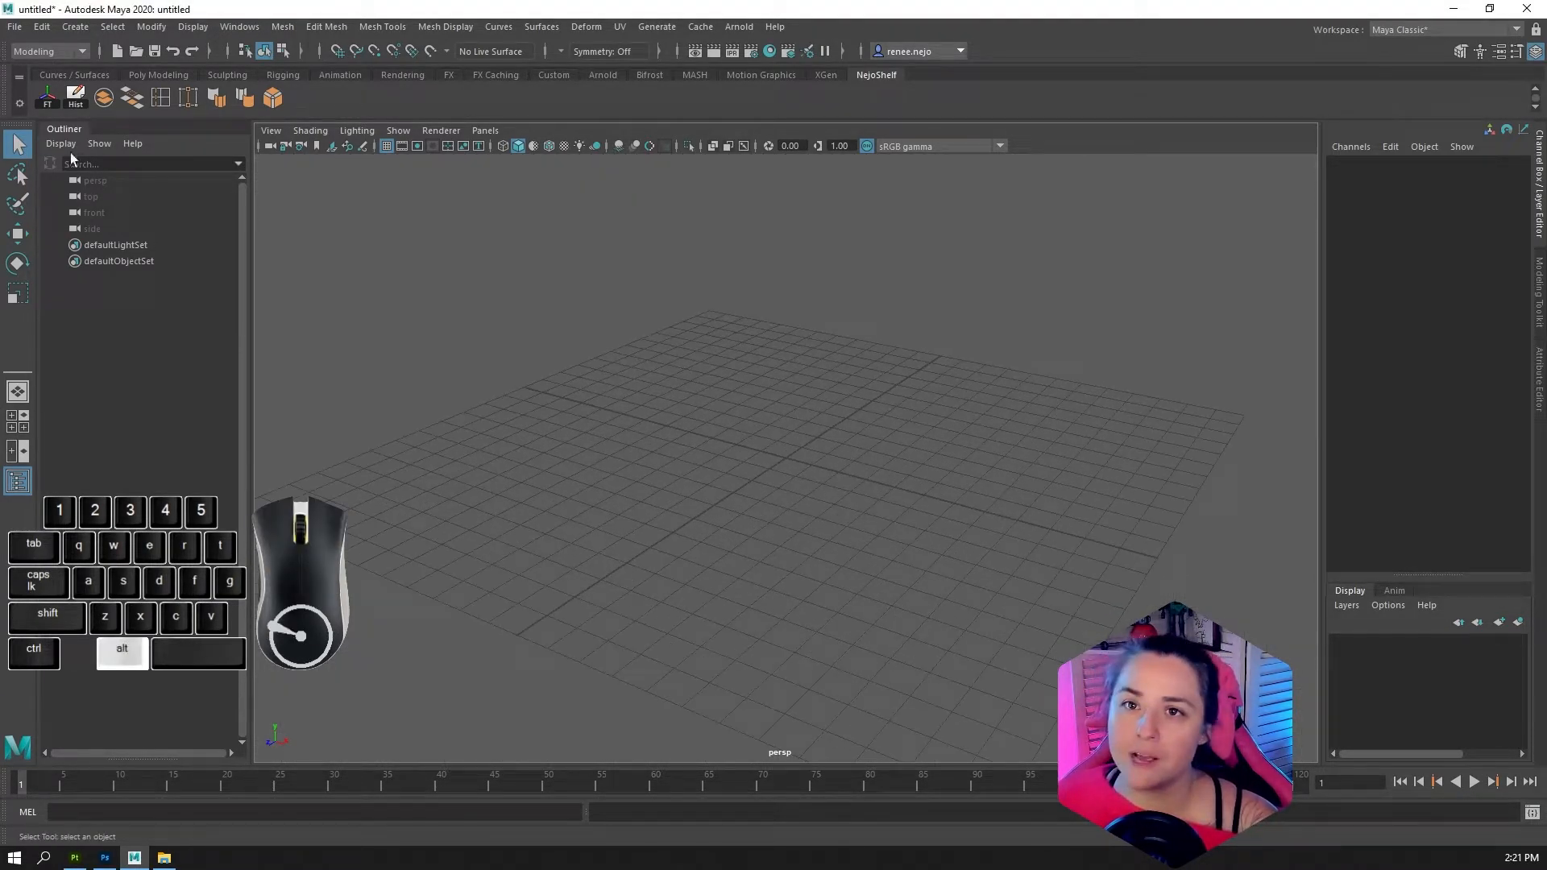
Start a new project in the Project Window and name it 217
click(14, 27)
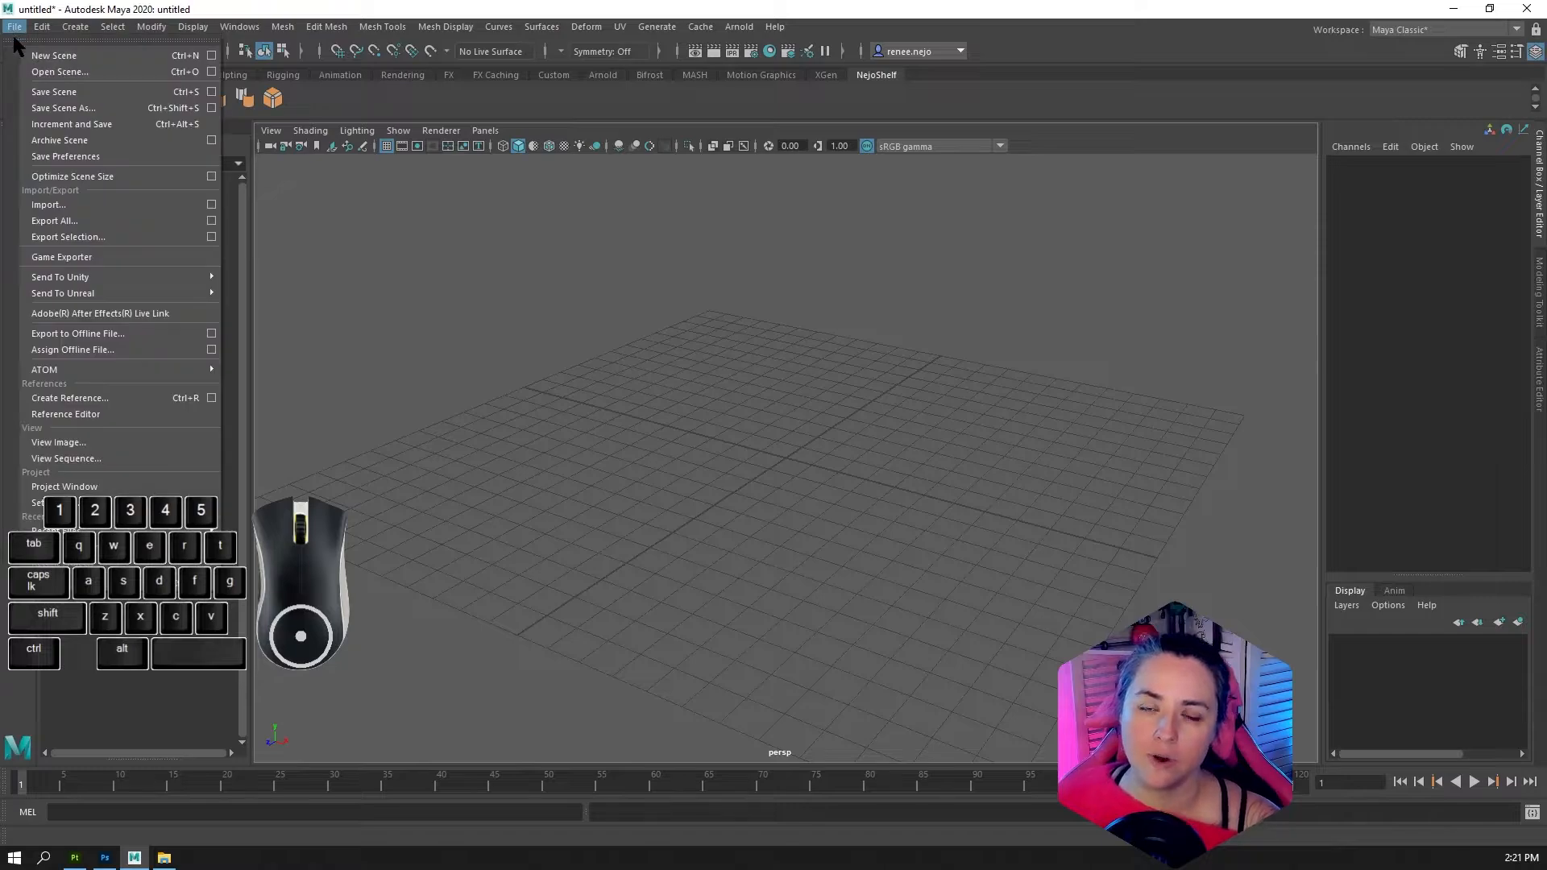
click(109, 487)
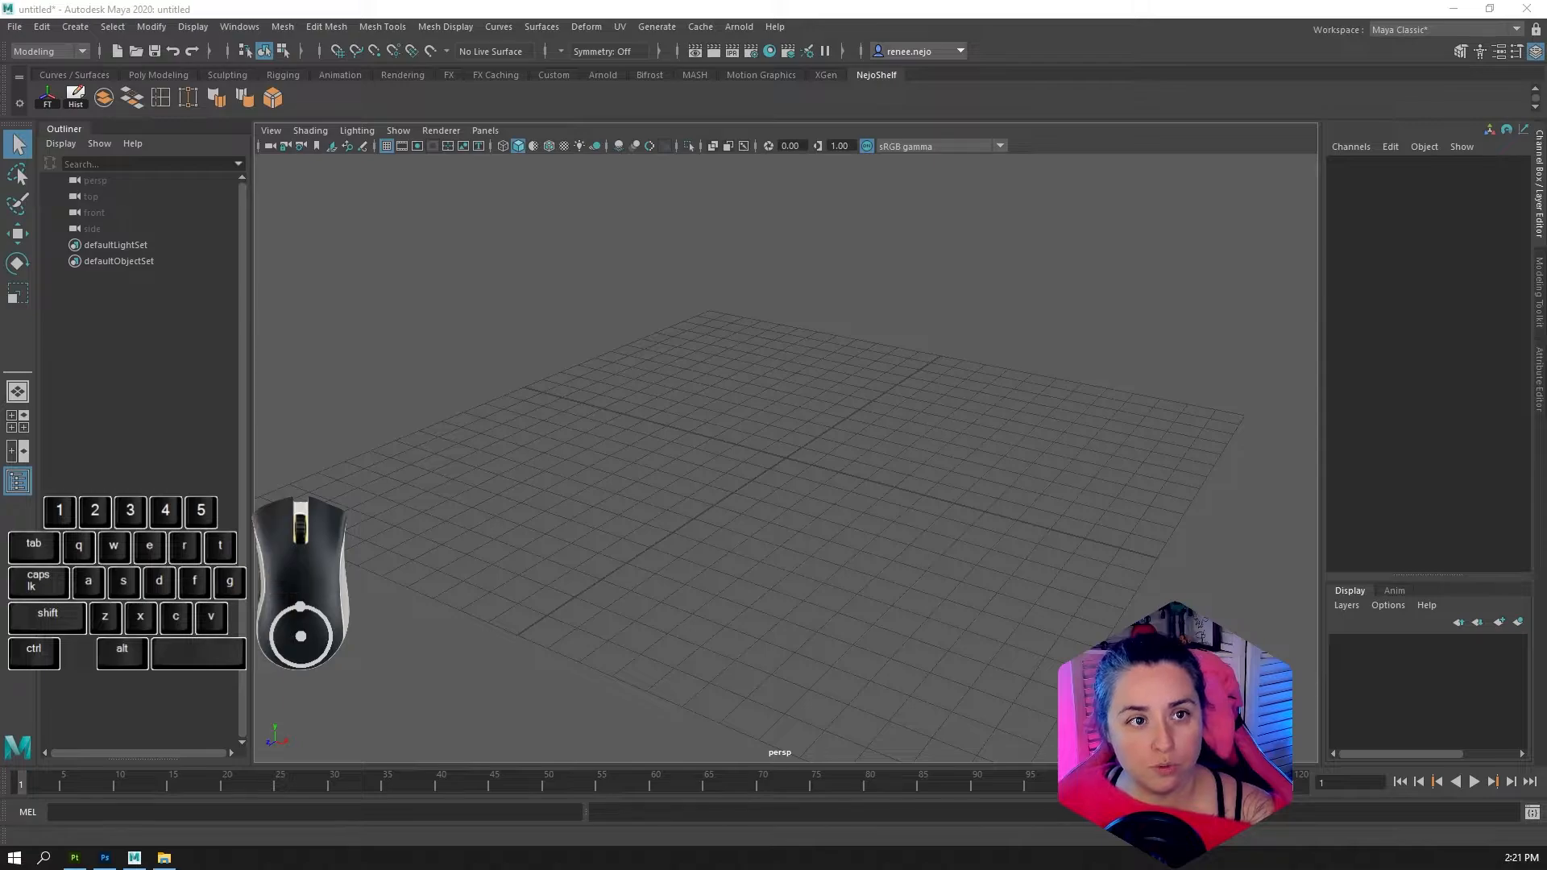
click(116, 348)
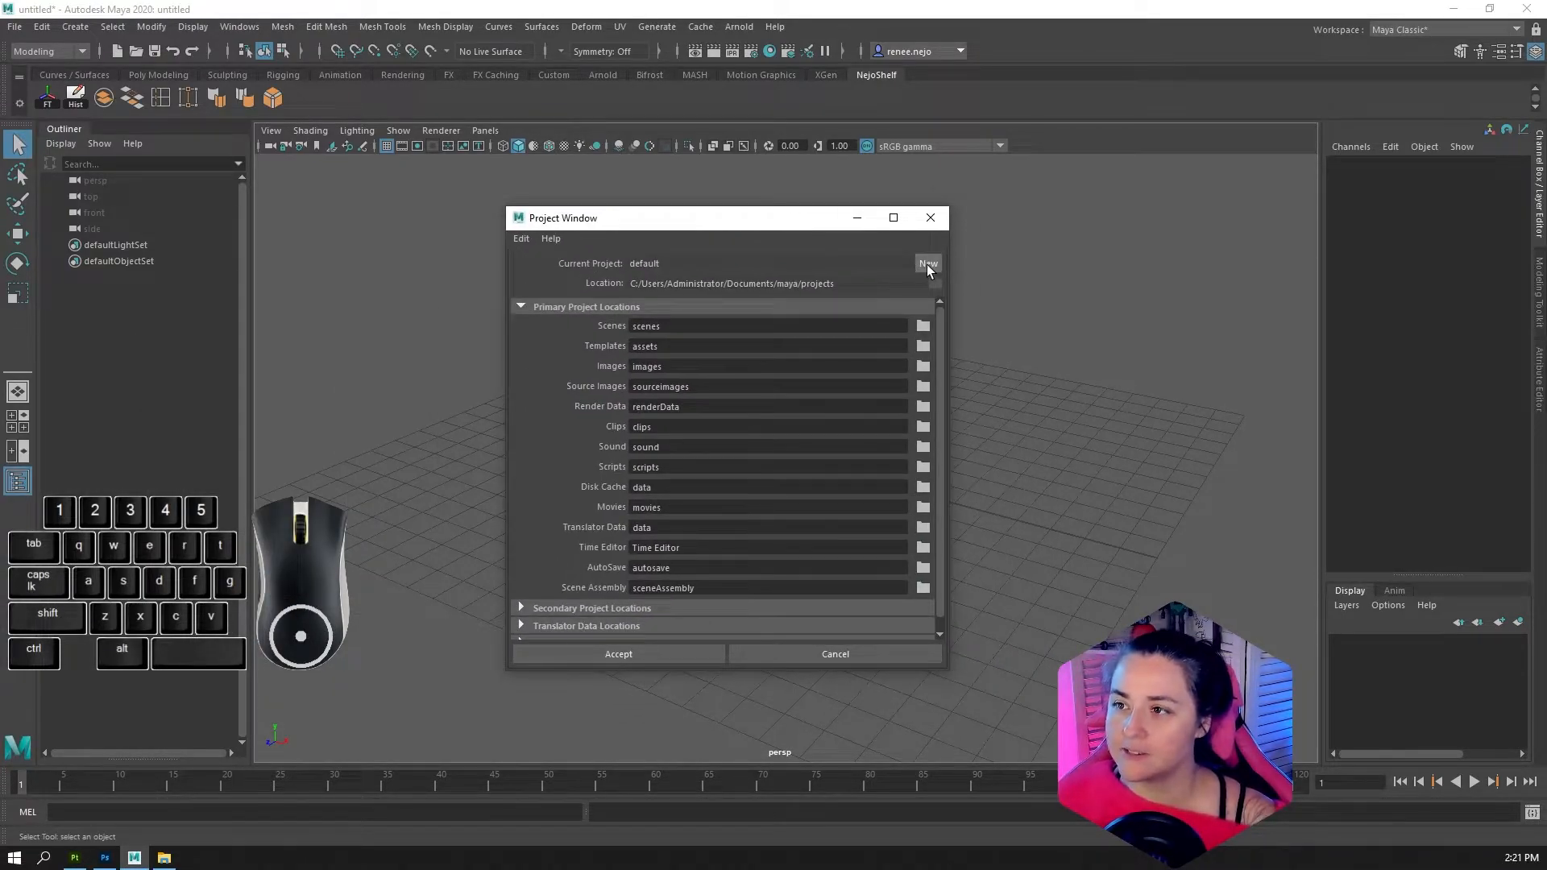
click(927, 264)
double_click(686, 266)
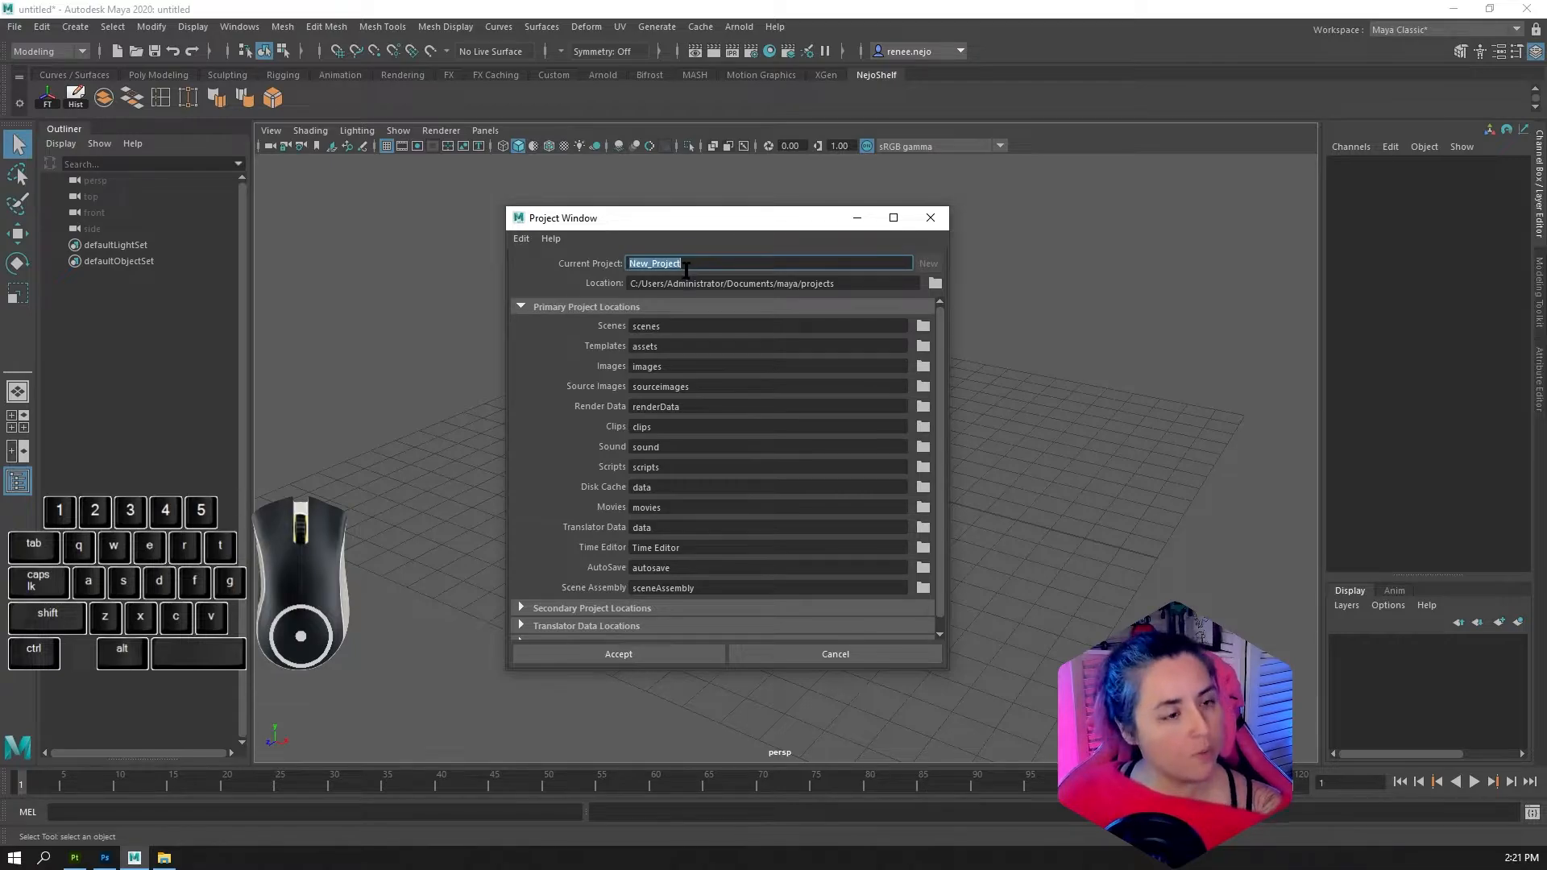
text(217)
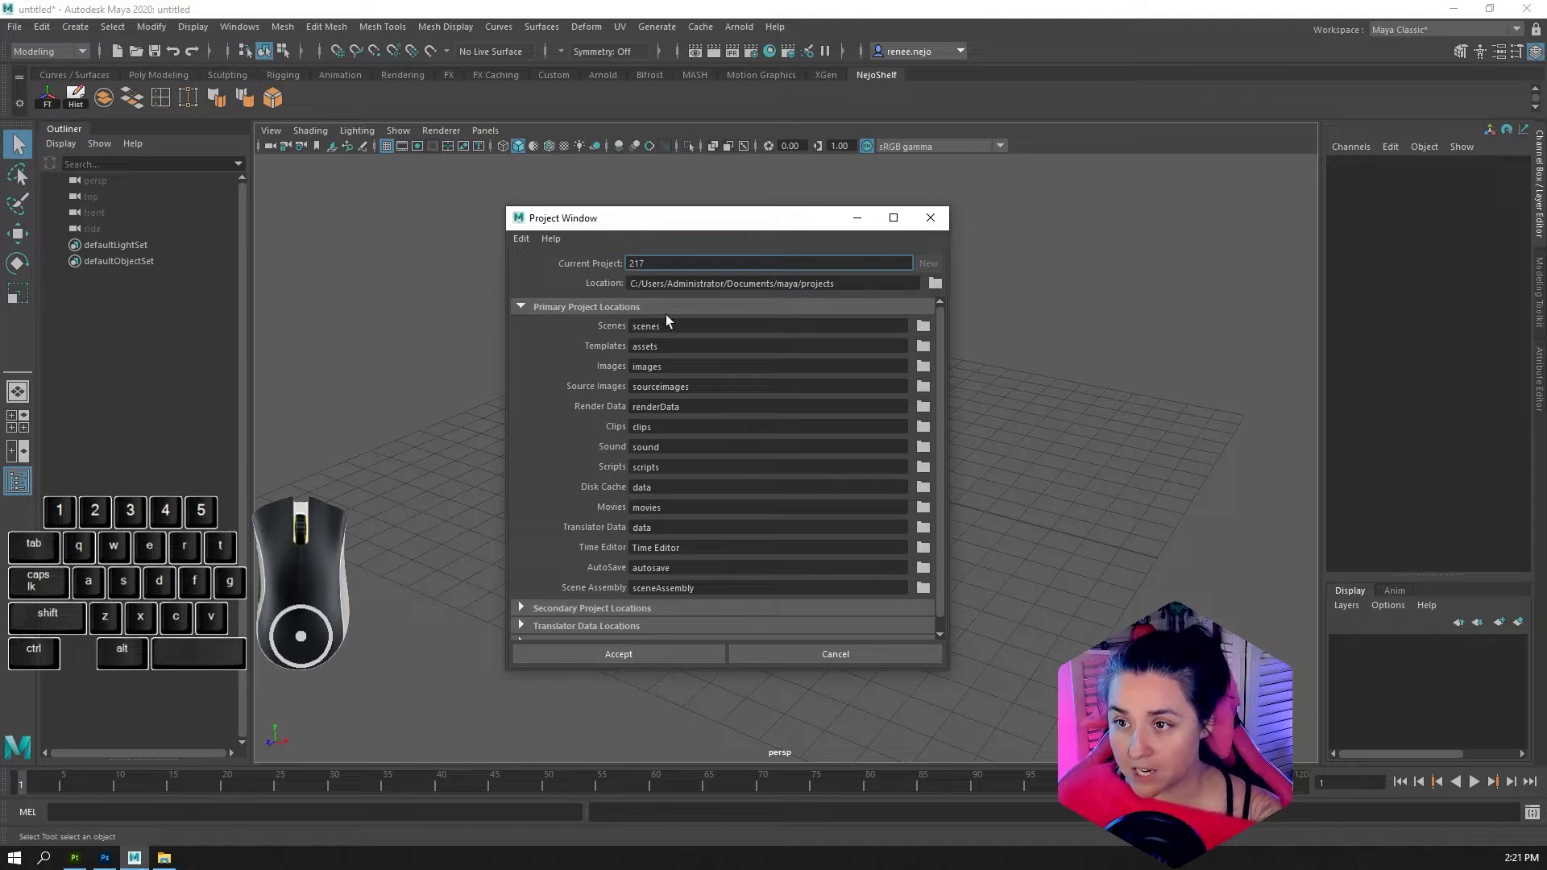
Examine the folder locations and the location path set for project 217
scroll(649, 335, down, 1)
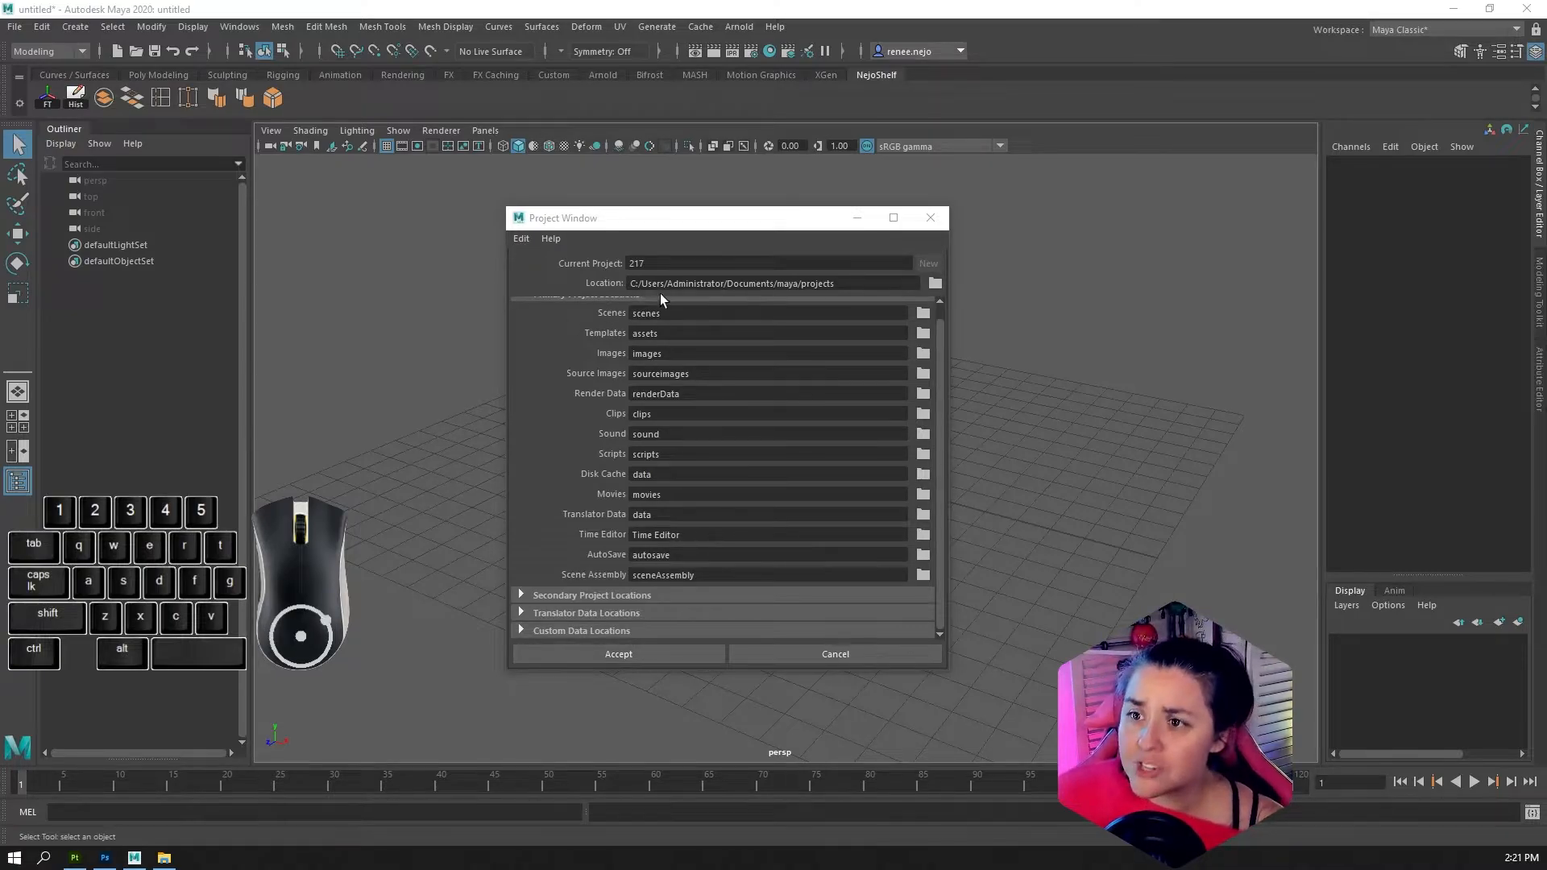
drag(641, 284, 838, 284)
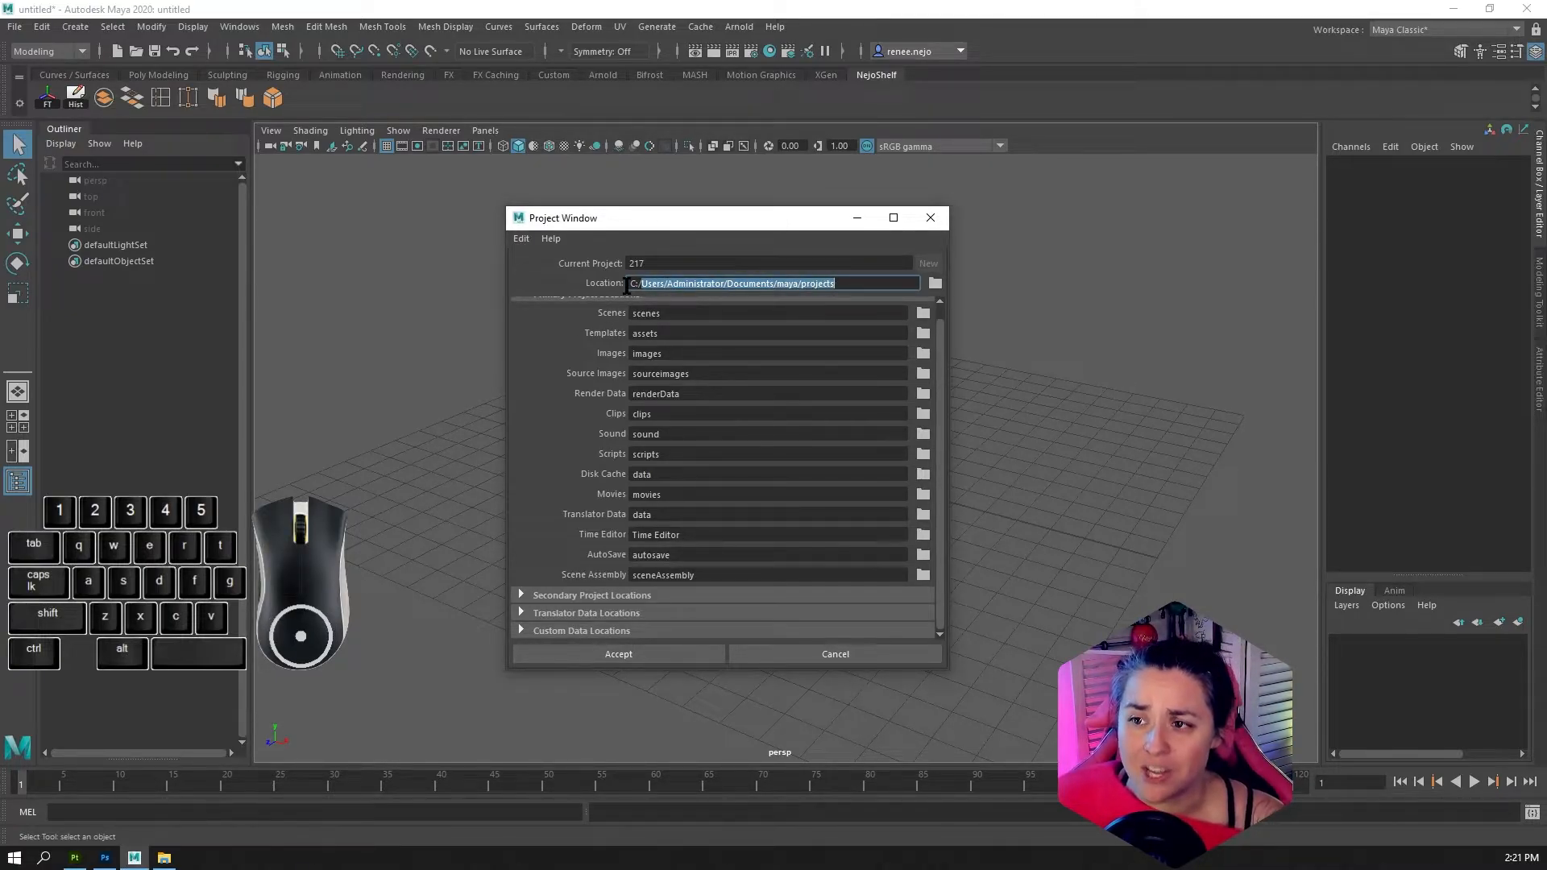
click(734, 284)
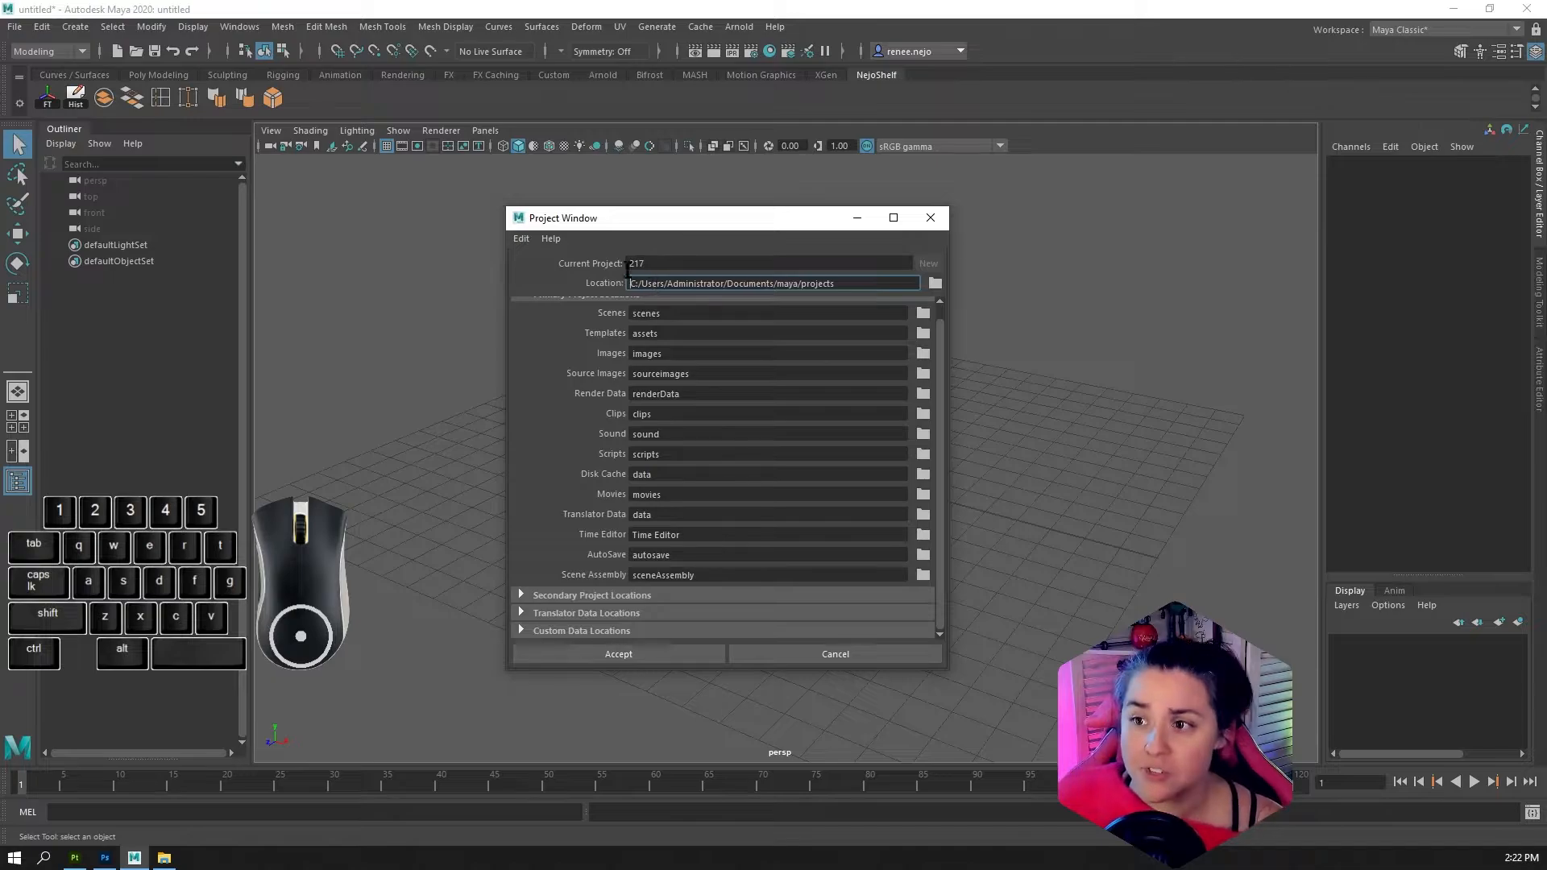
drag(678, 284, 850, 283)
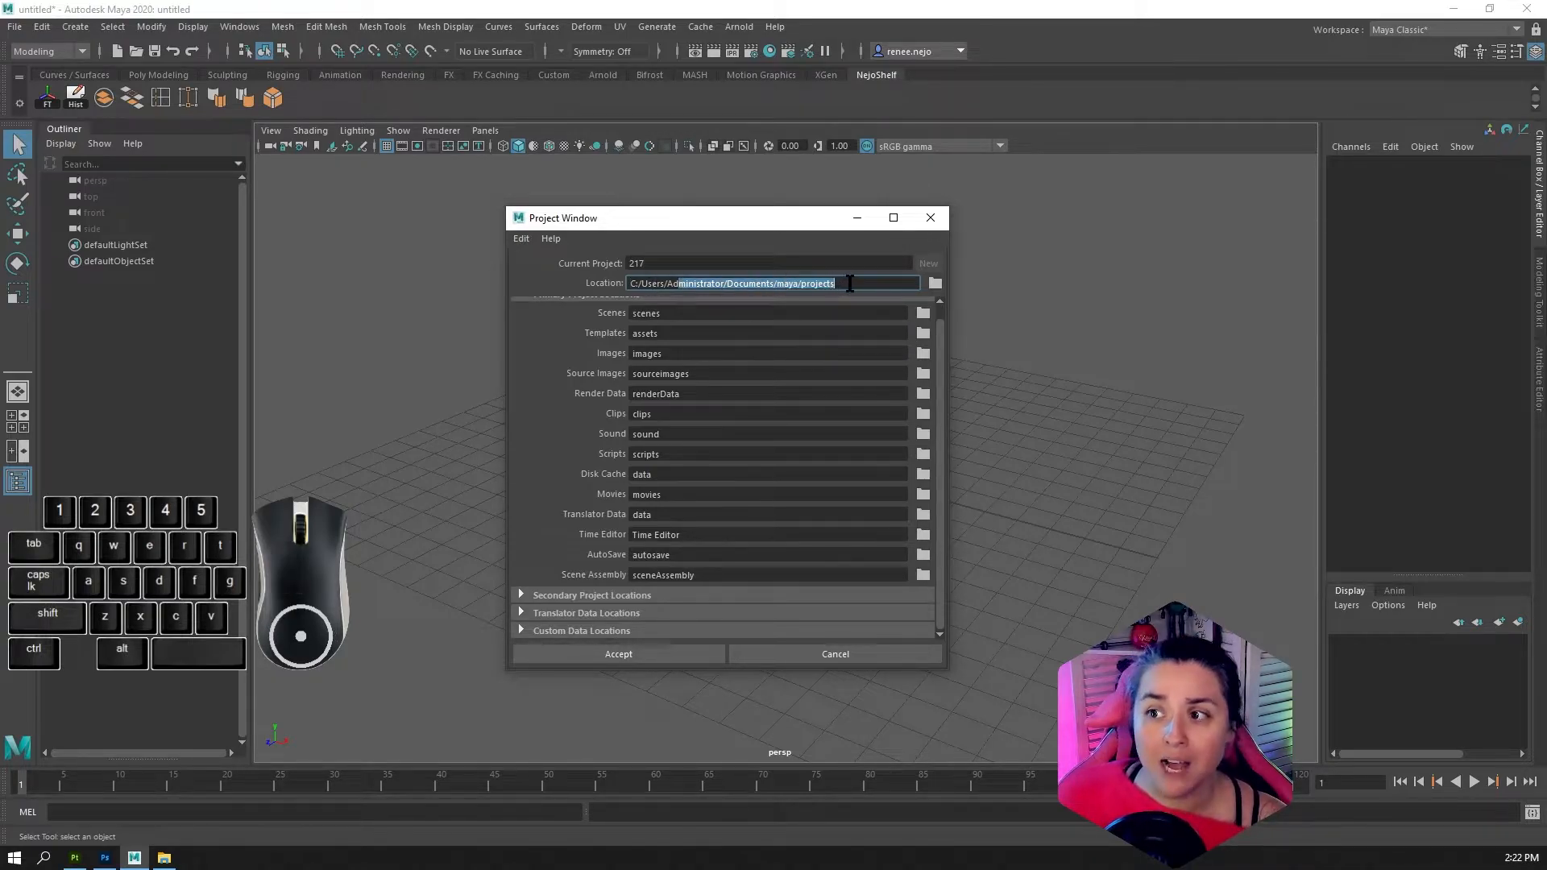
Set project 217's location to the projects folder inside maya (E Backup) on drive E and create the project
click(851, 284)
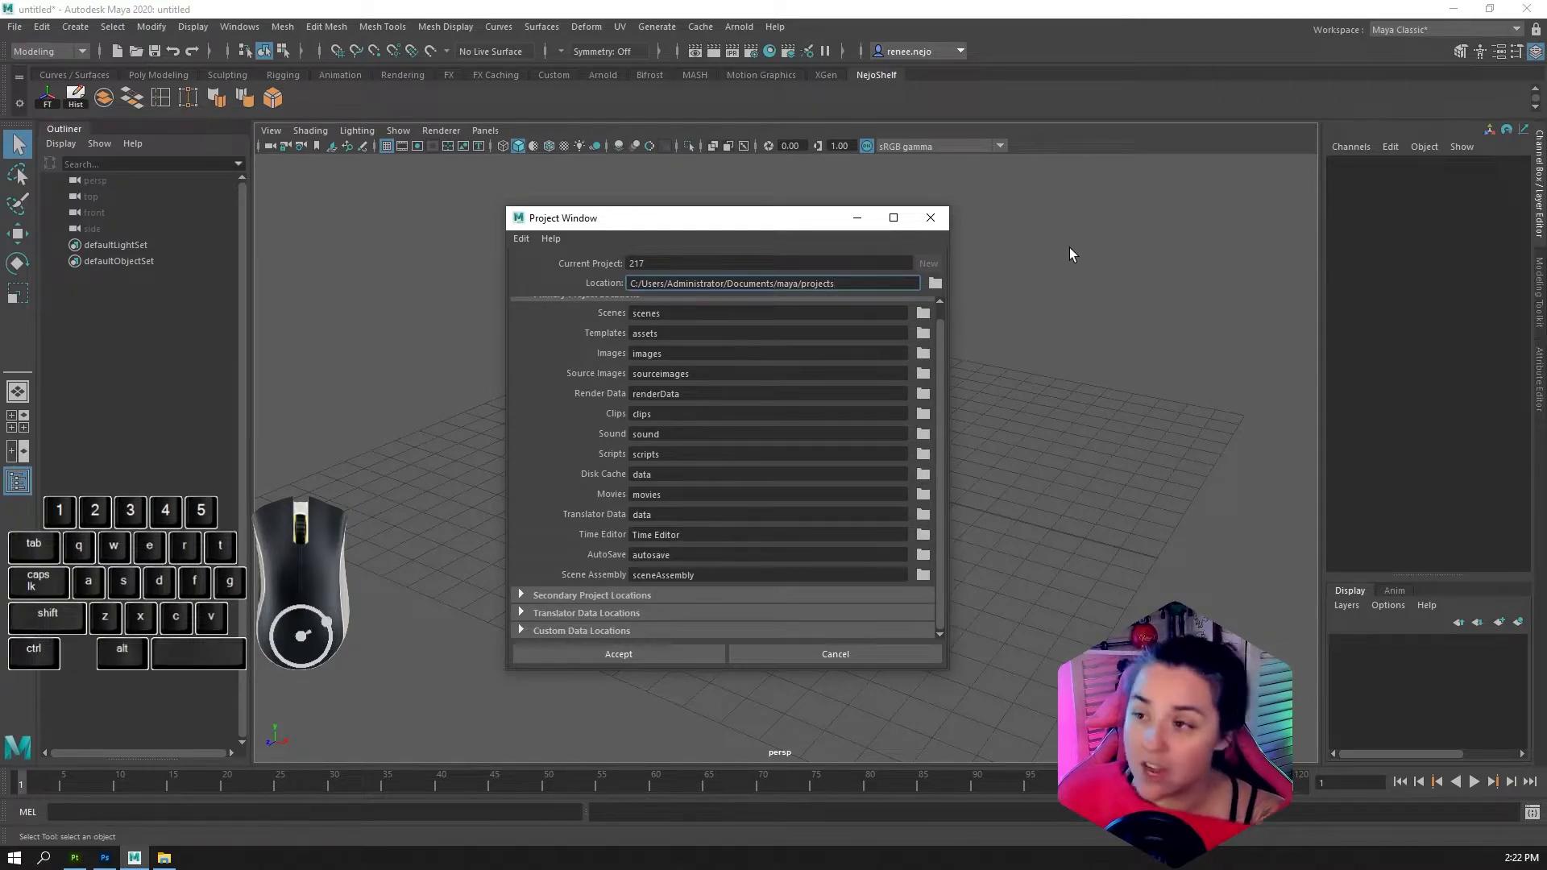
click(935, 283)
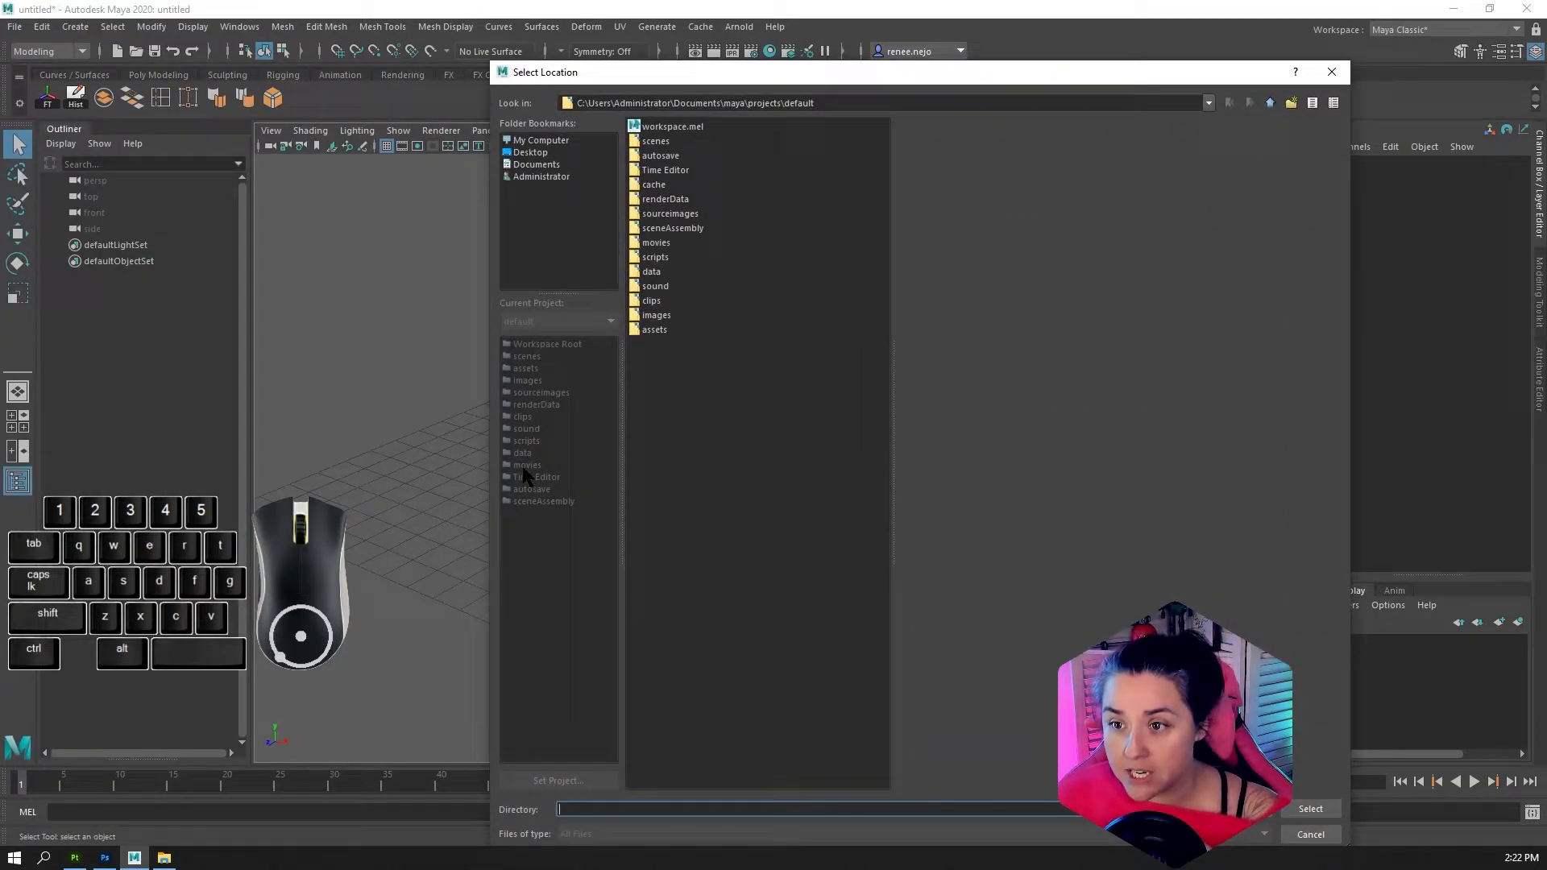
click(530, 152)
click(536, 141)
double_click(673, 127)
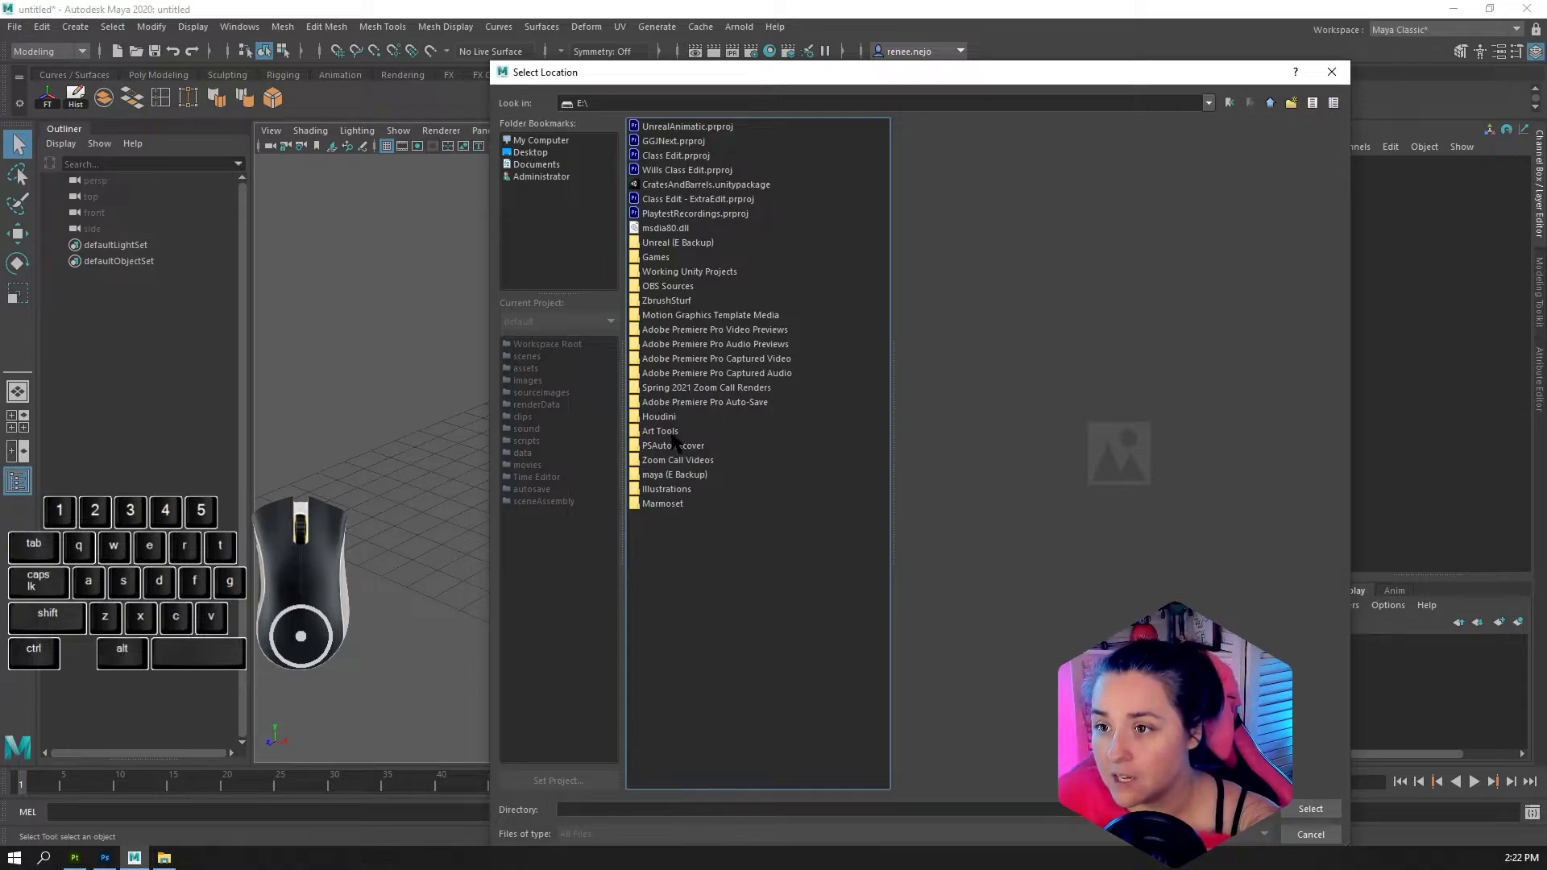
click(682, 476)
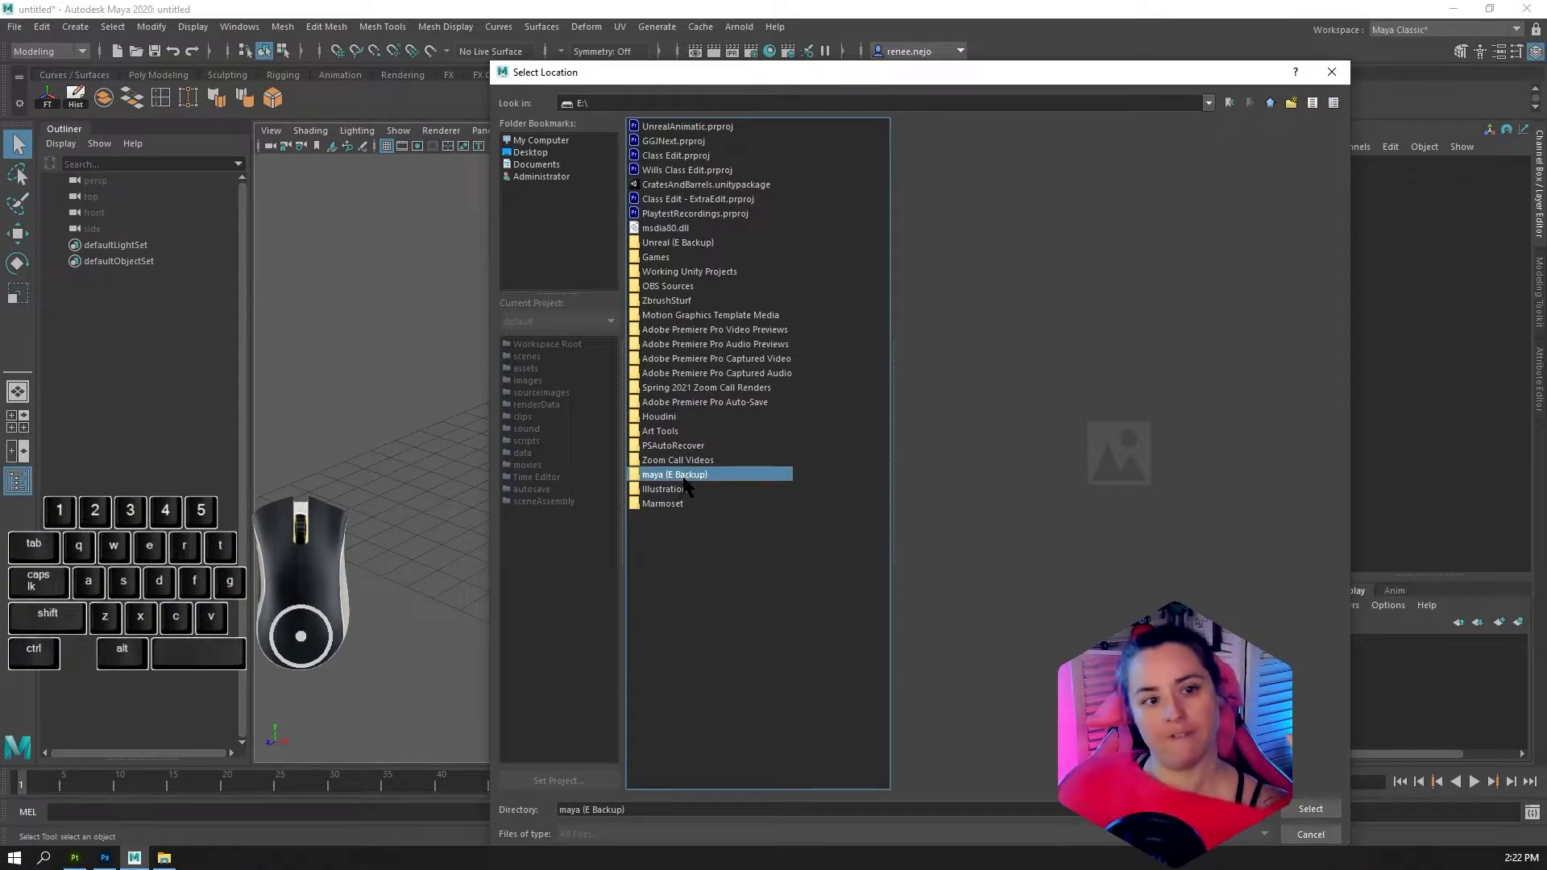
double_click(683, 477)
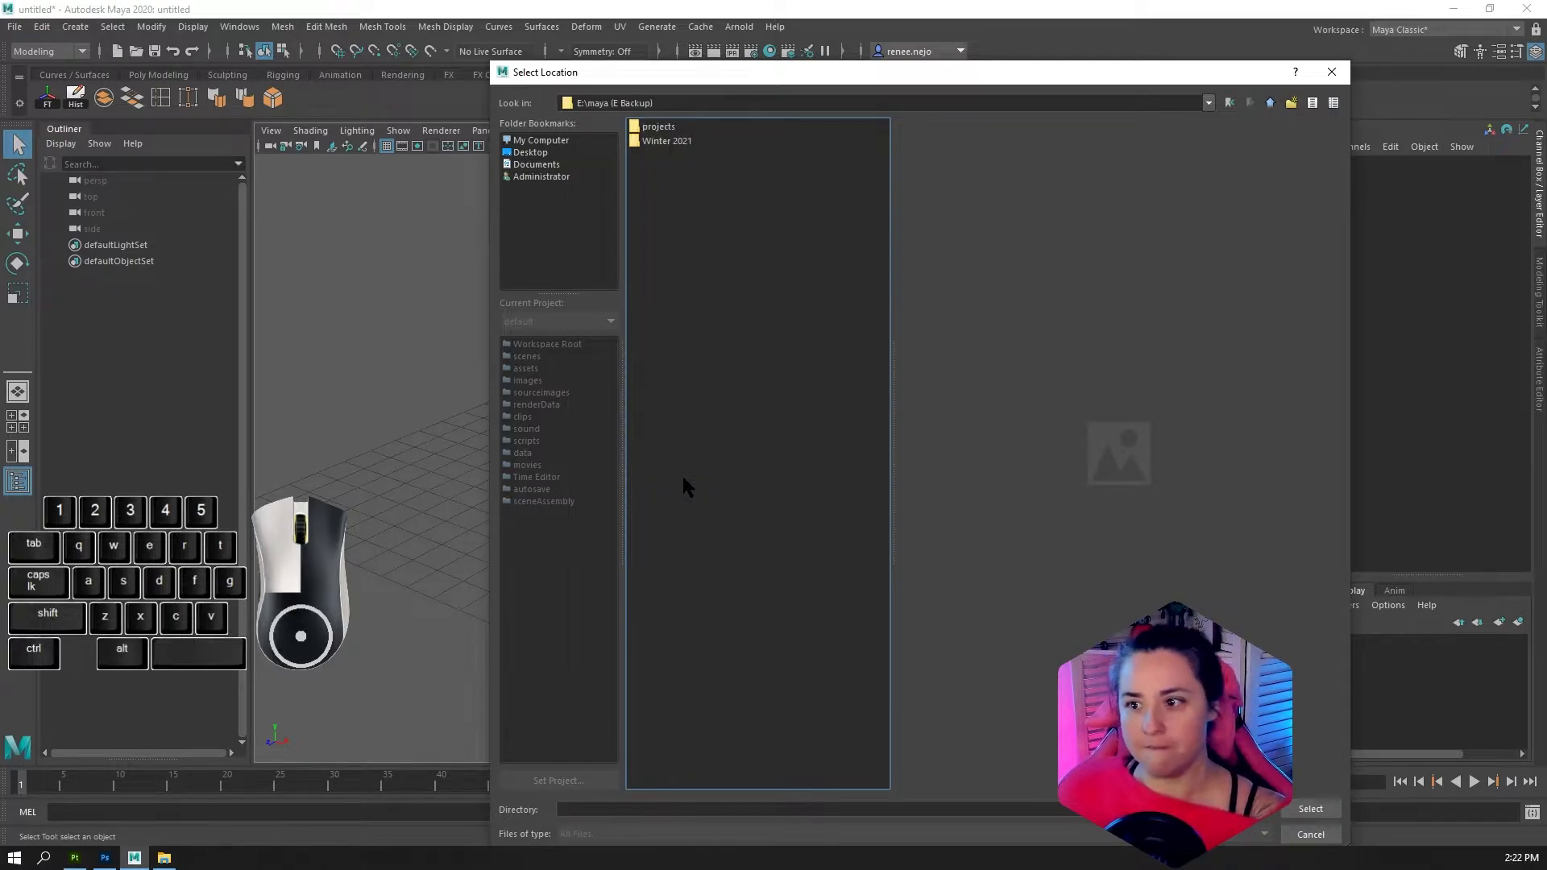
double_click(659, 135)
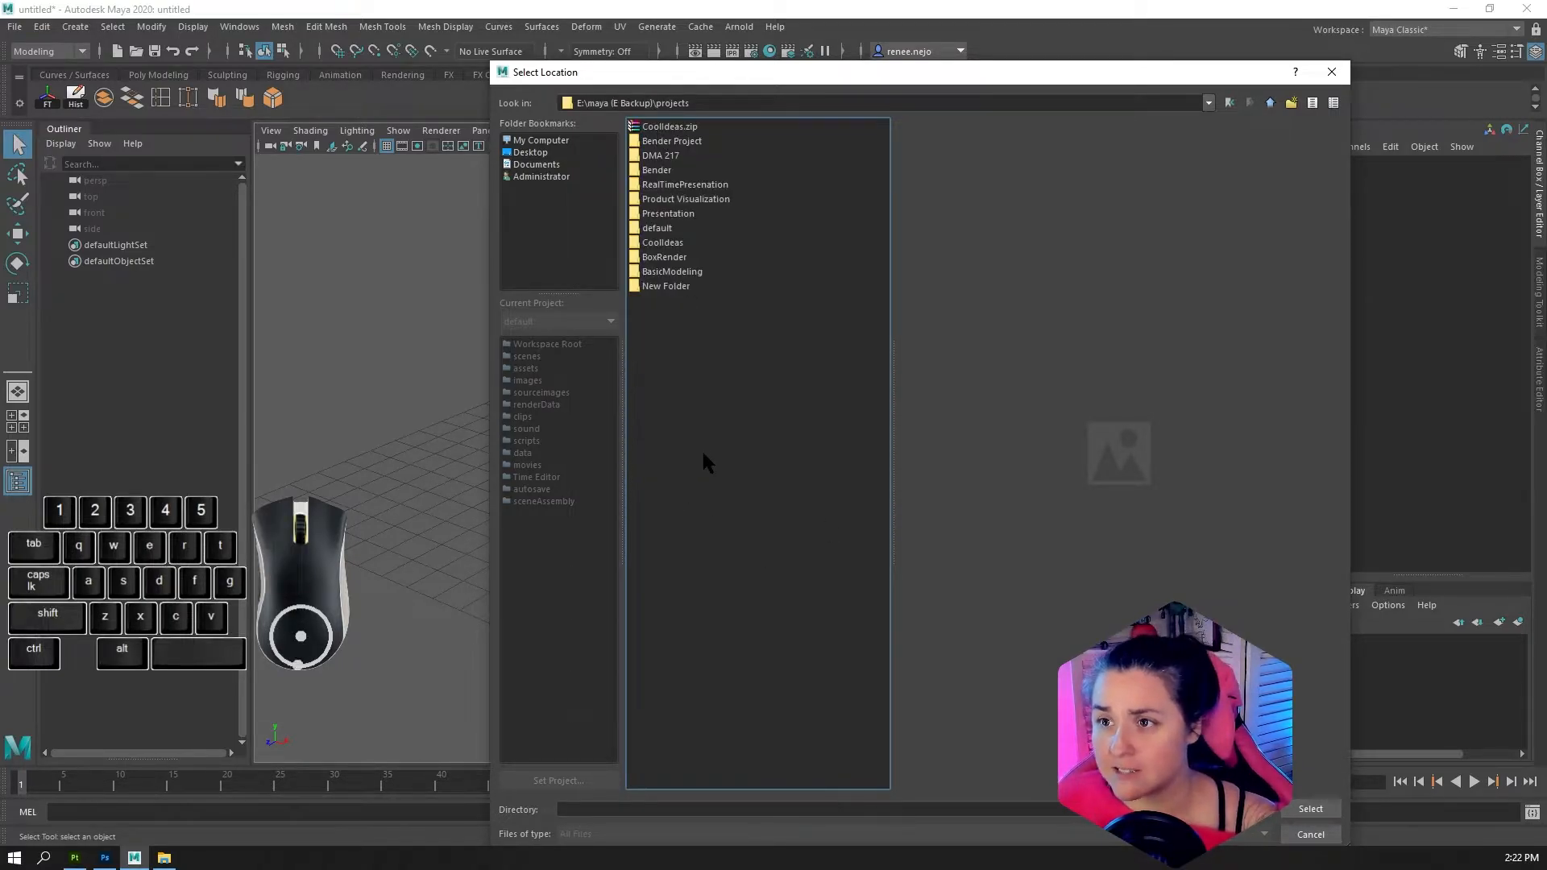
click(594, 809)
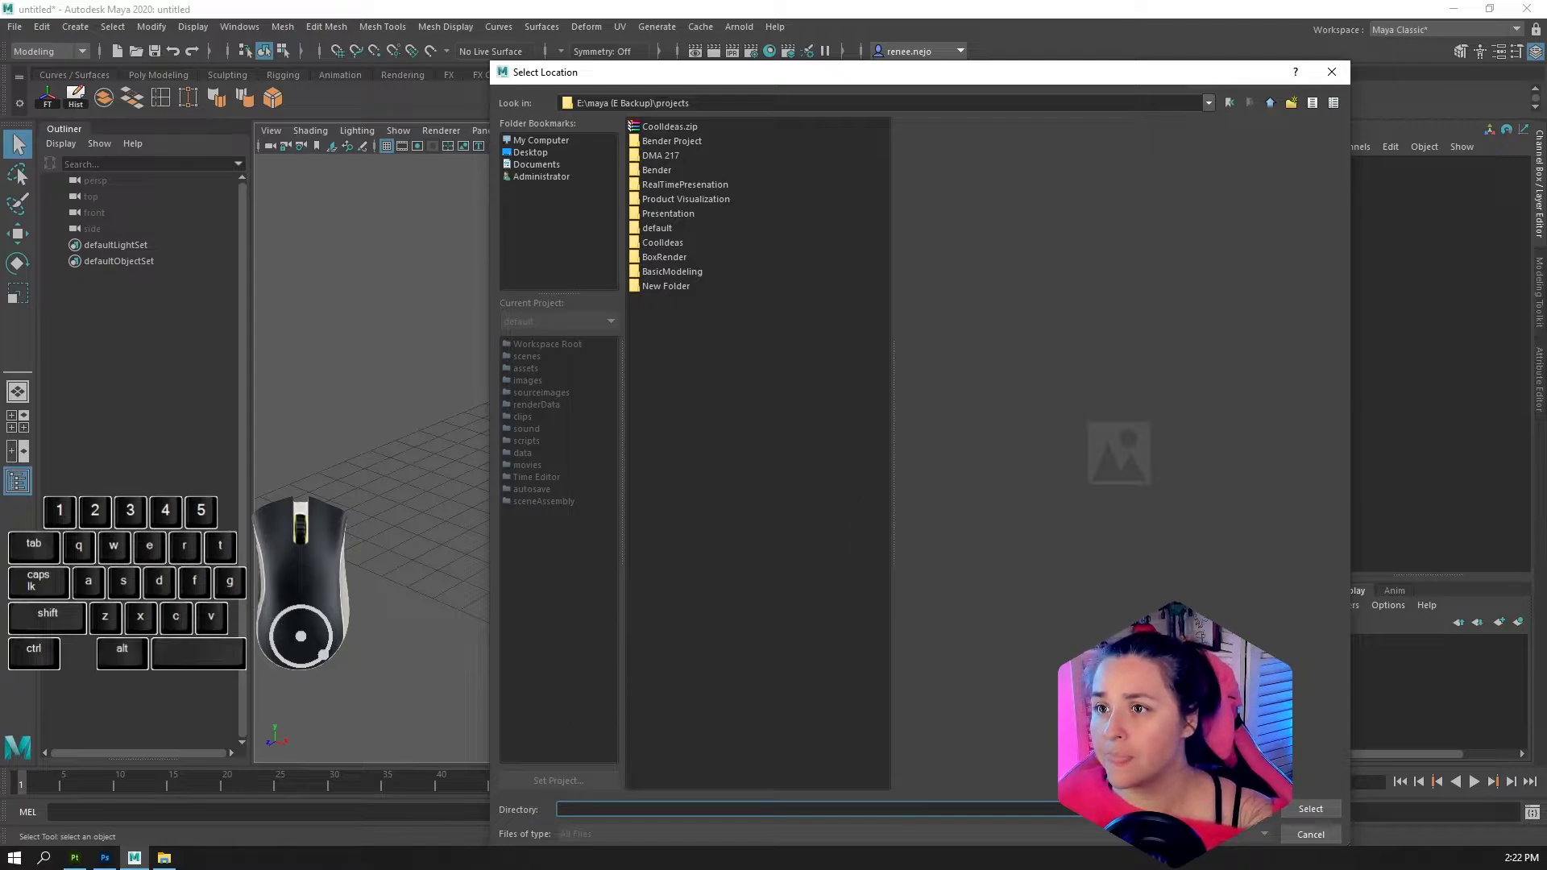
click(1302, 802)
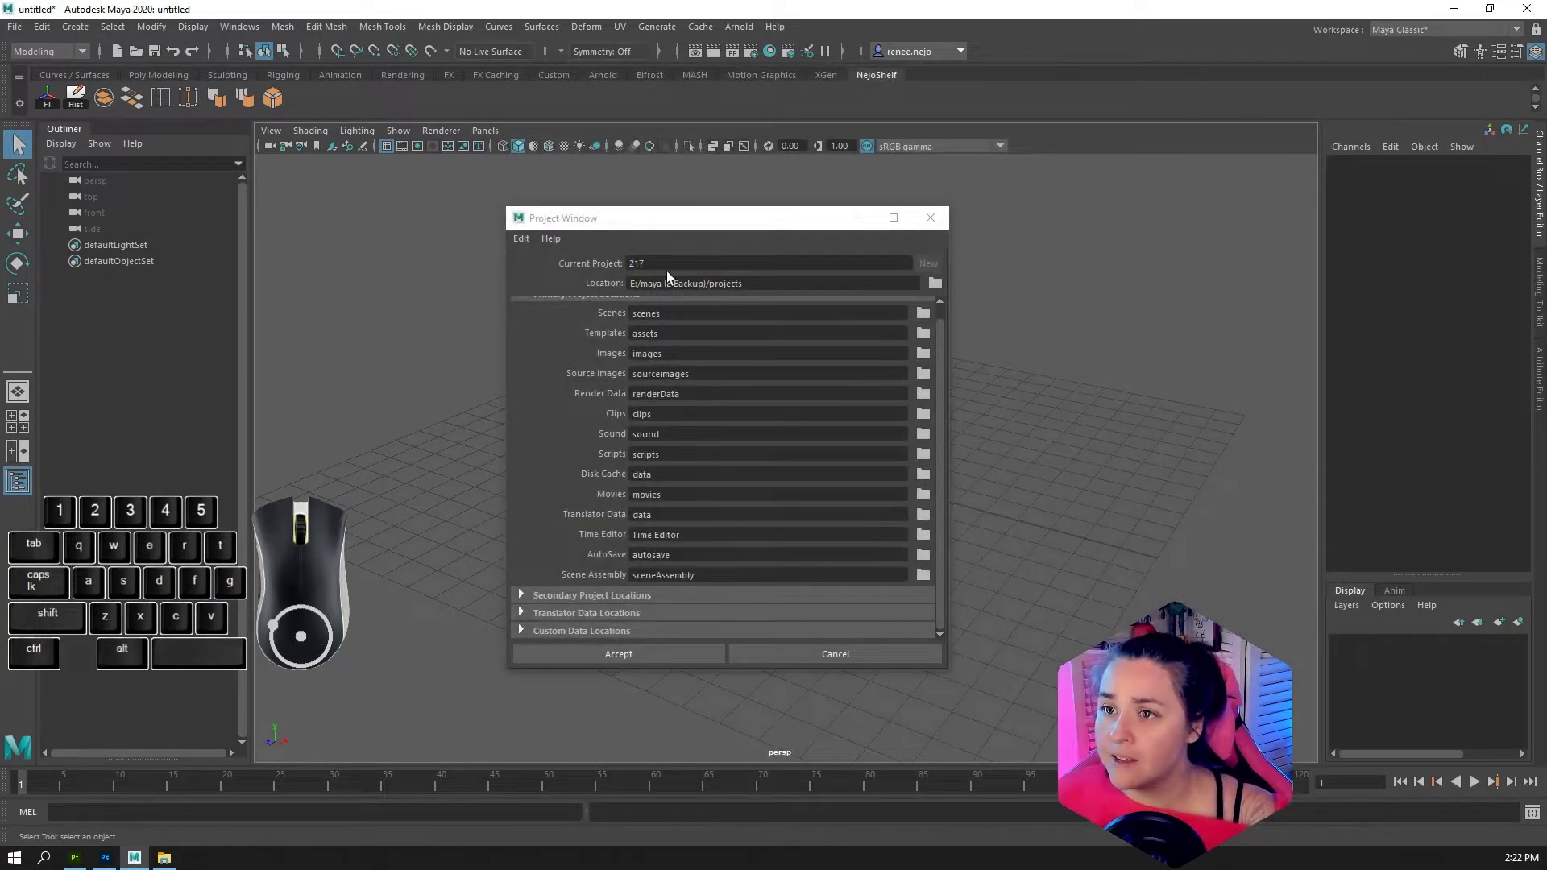
click(603, 653)
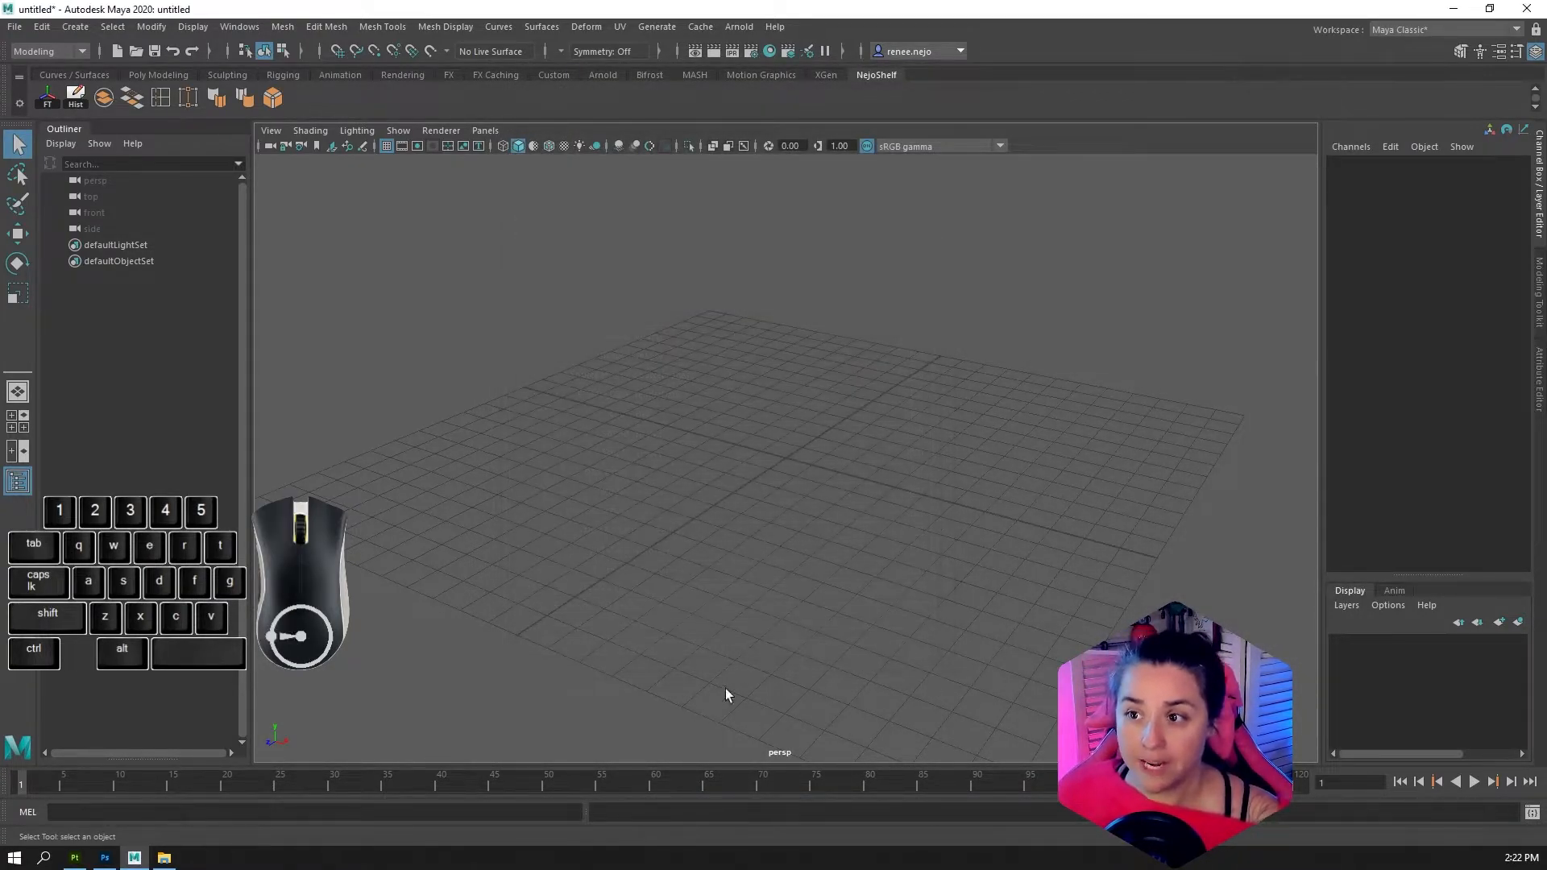
Switch to File Explorer and examine project 217's folders, including scenes, under E:\maya (E Backup)\projects
click(164, 857)
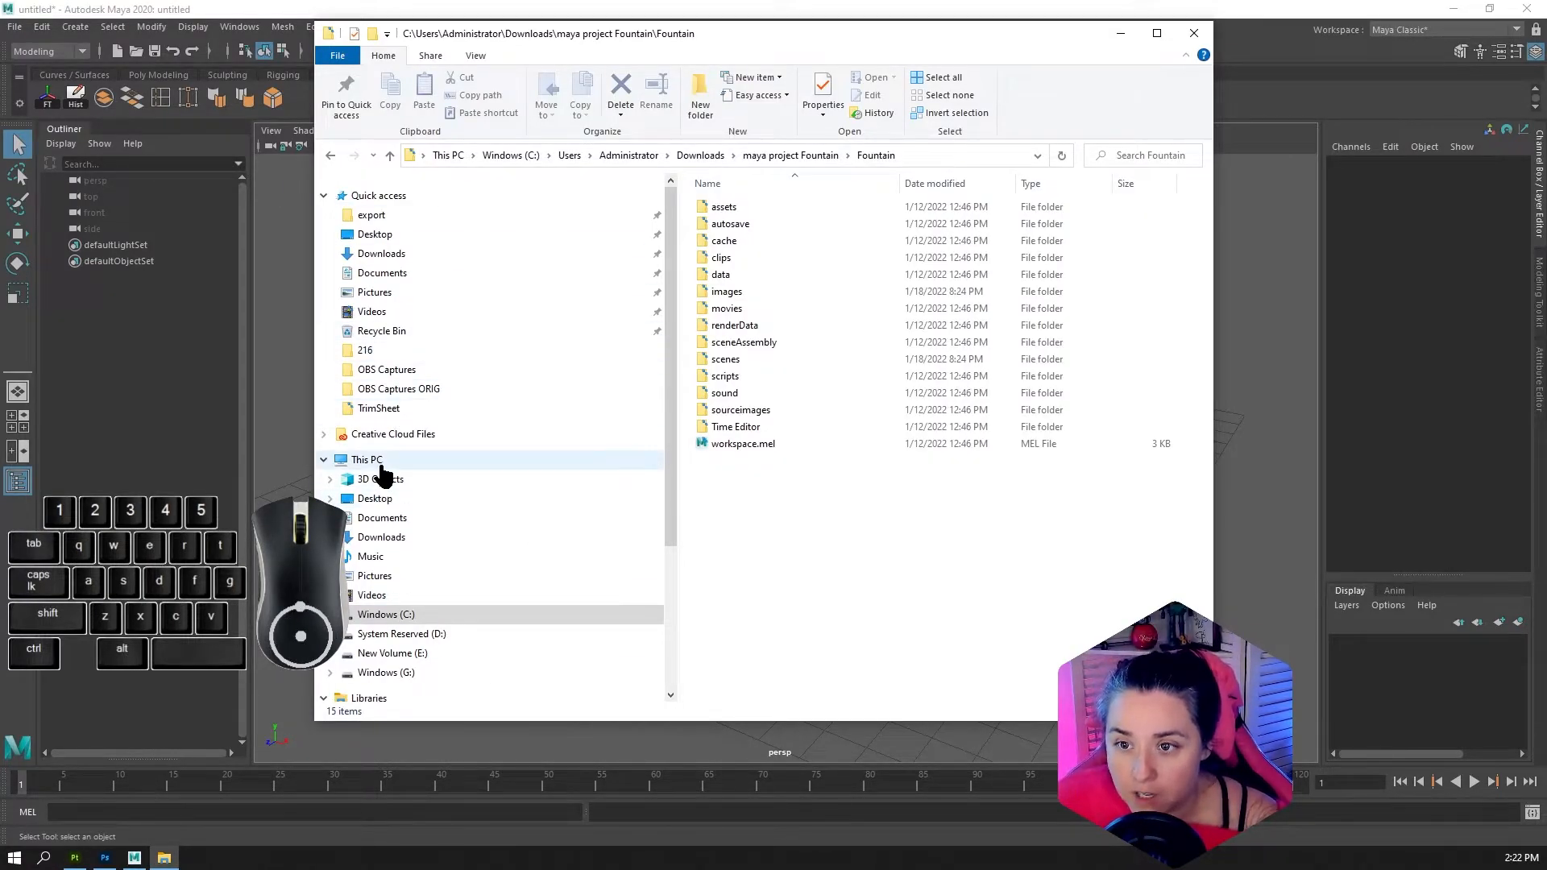
scroll(407, 661, down, 1)
click(390, 629)
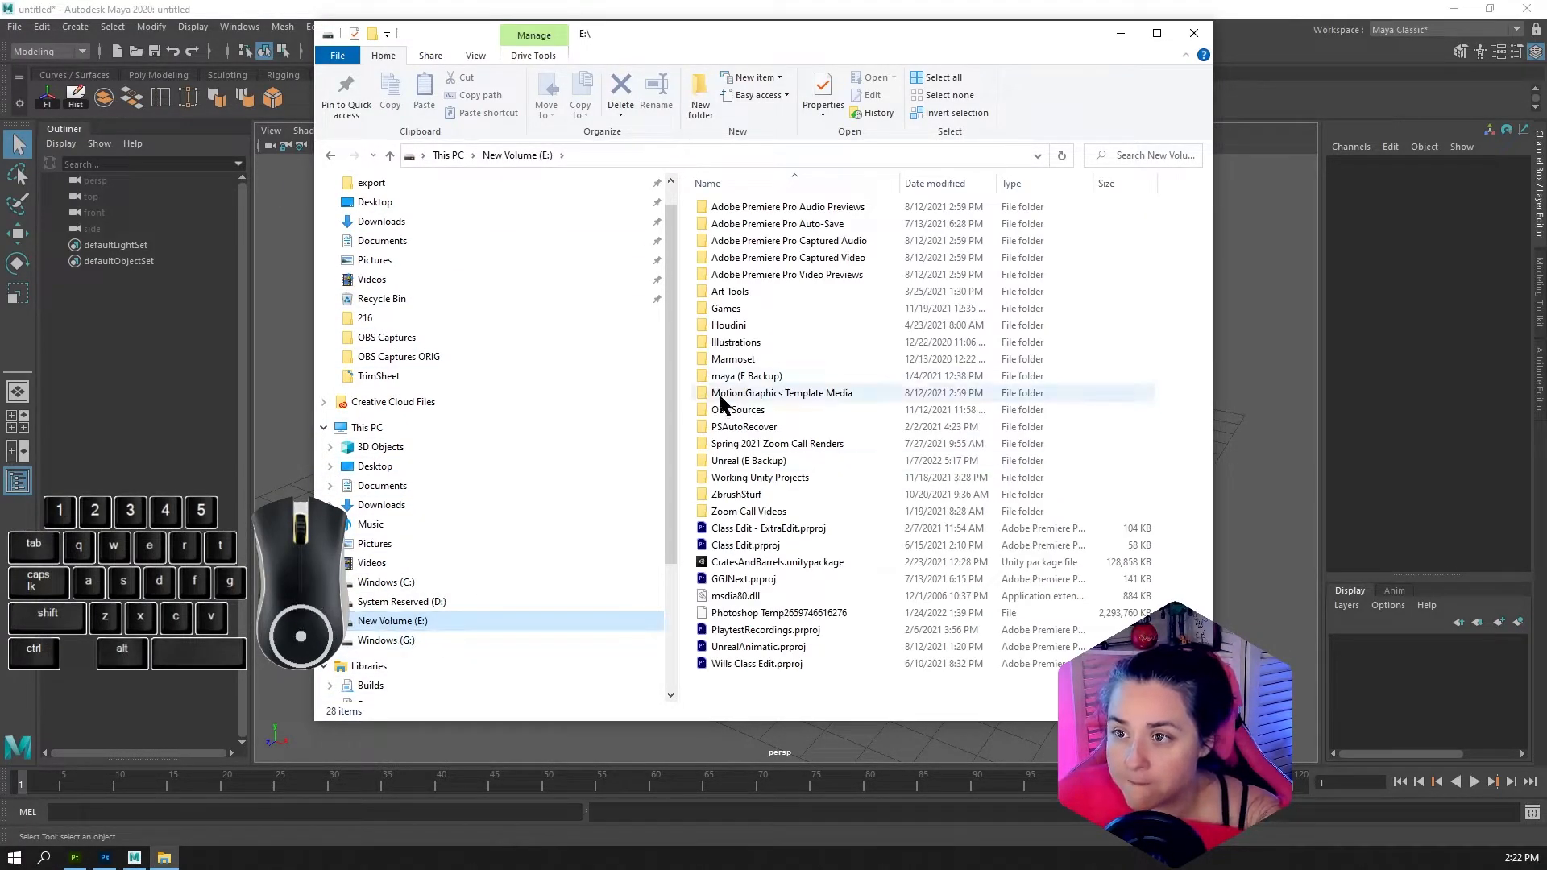
double_click(745, 461)
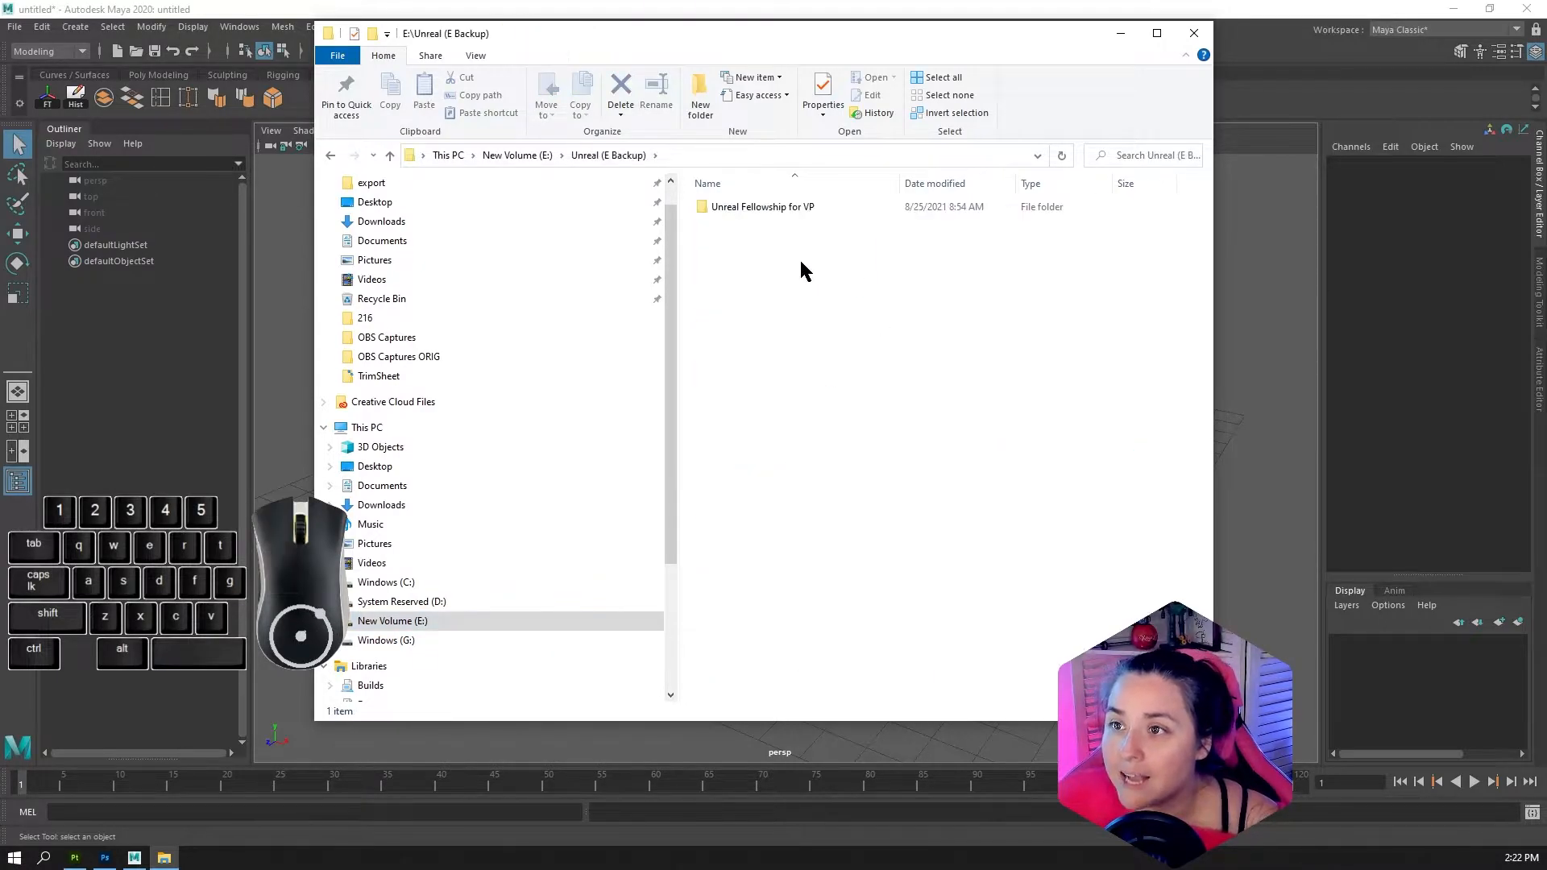
click(520, 155)
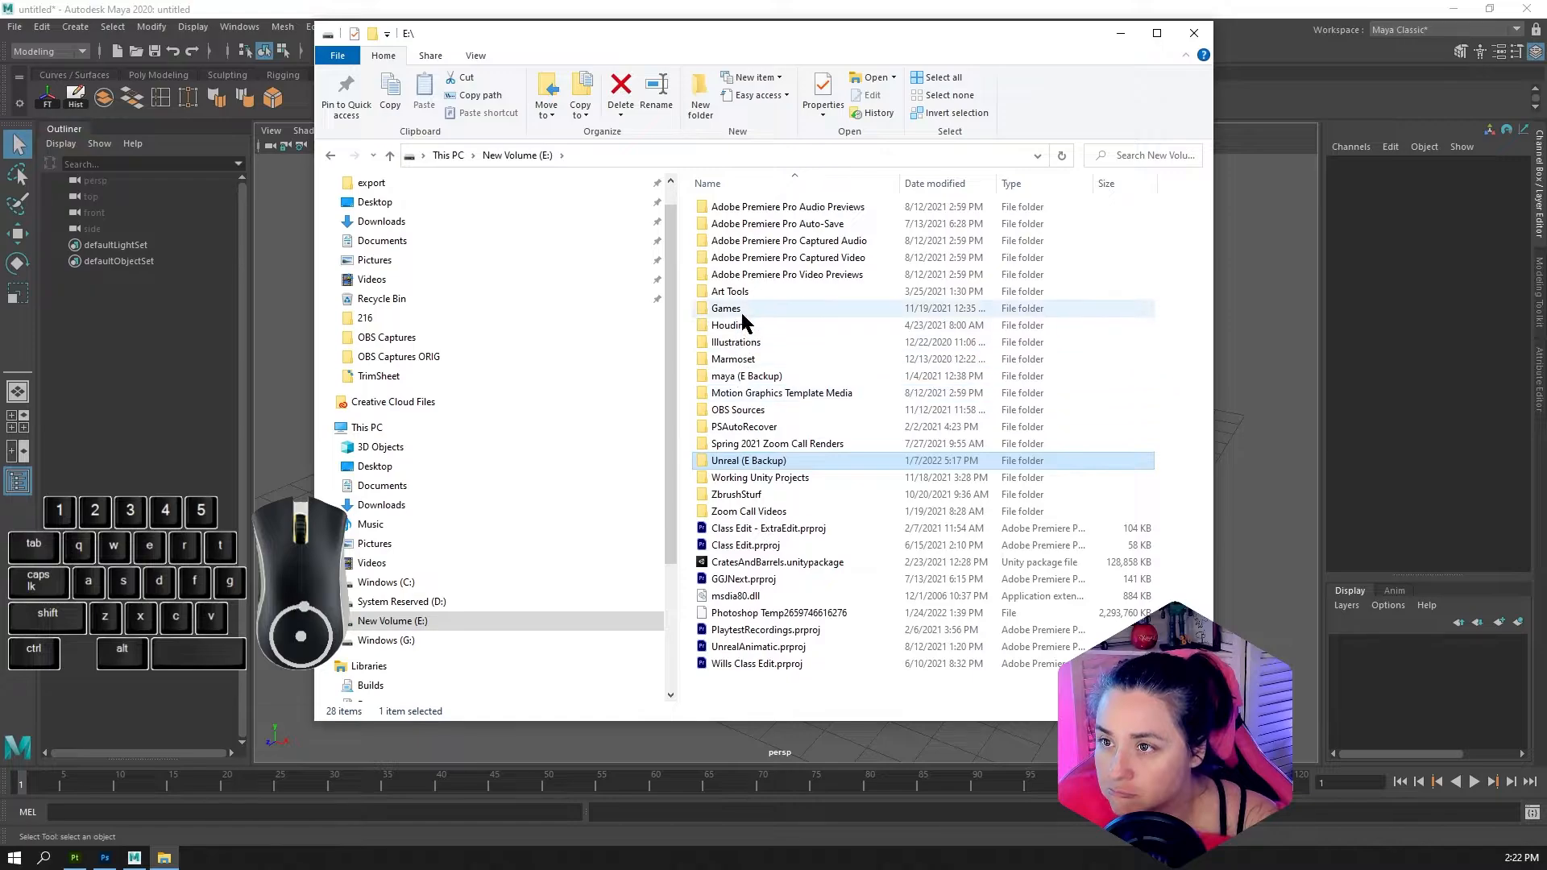
double_click(745, 375)
double_click(771, 207)
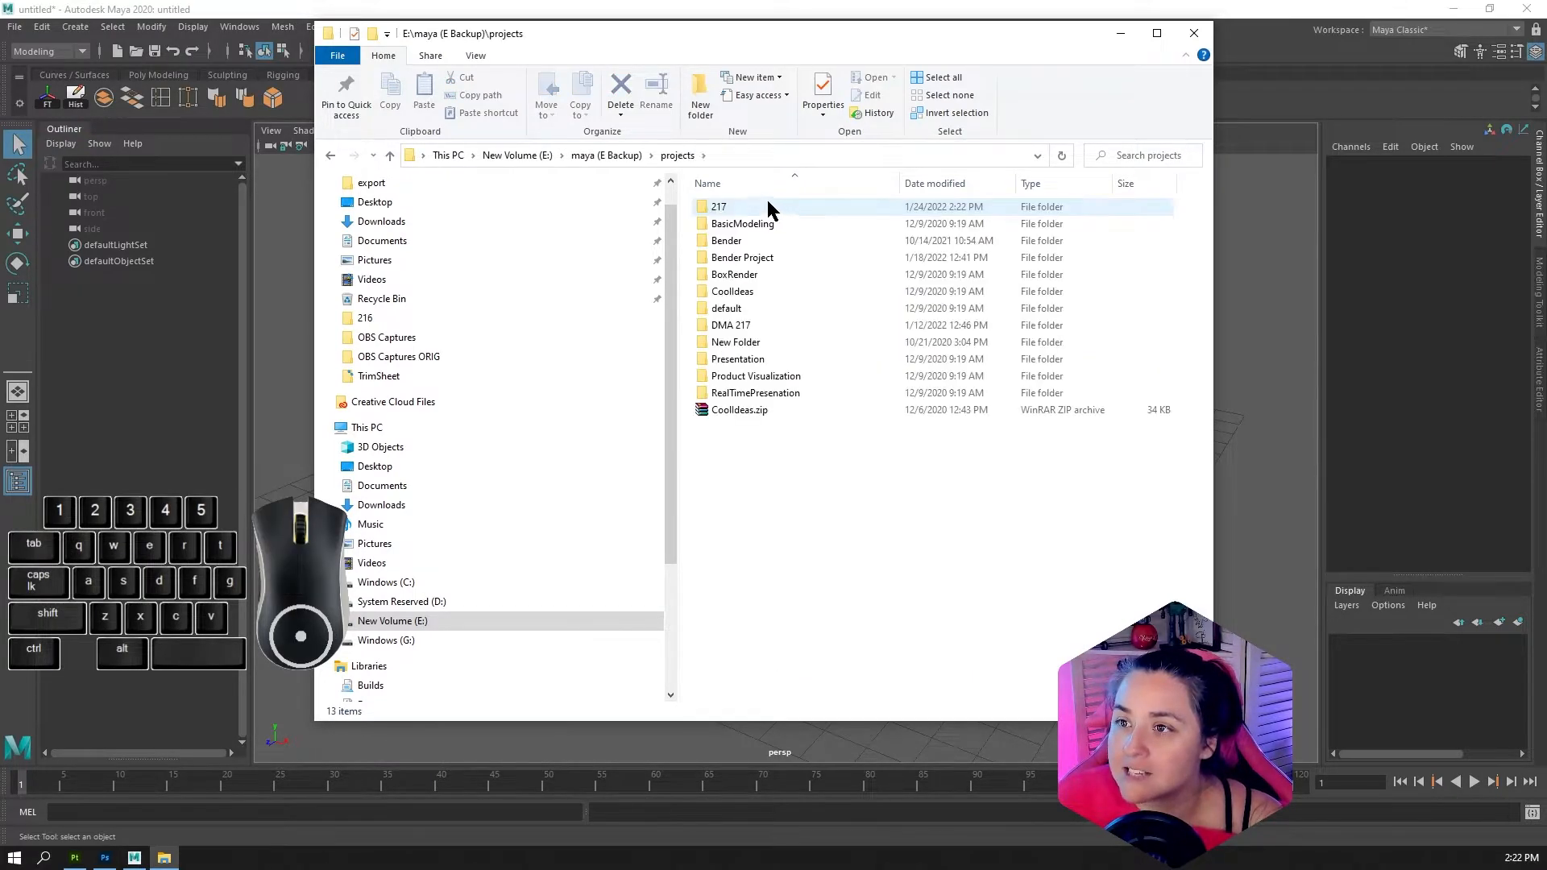
click(767, 203)
double_click(717, 211)
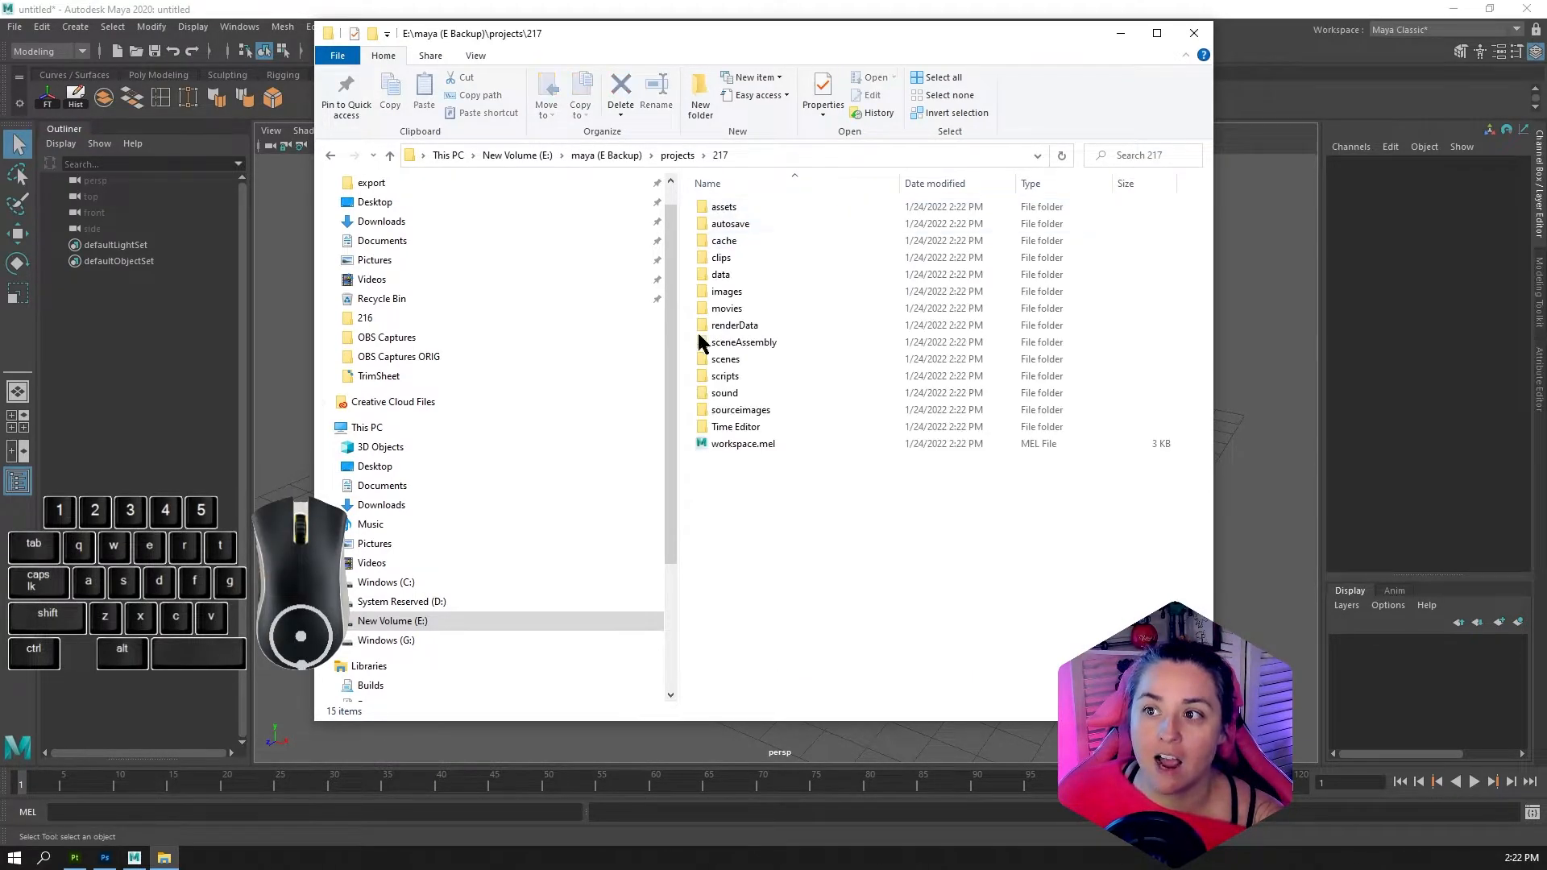
double_click(728, 361)
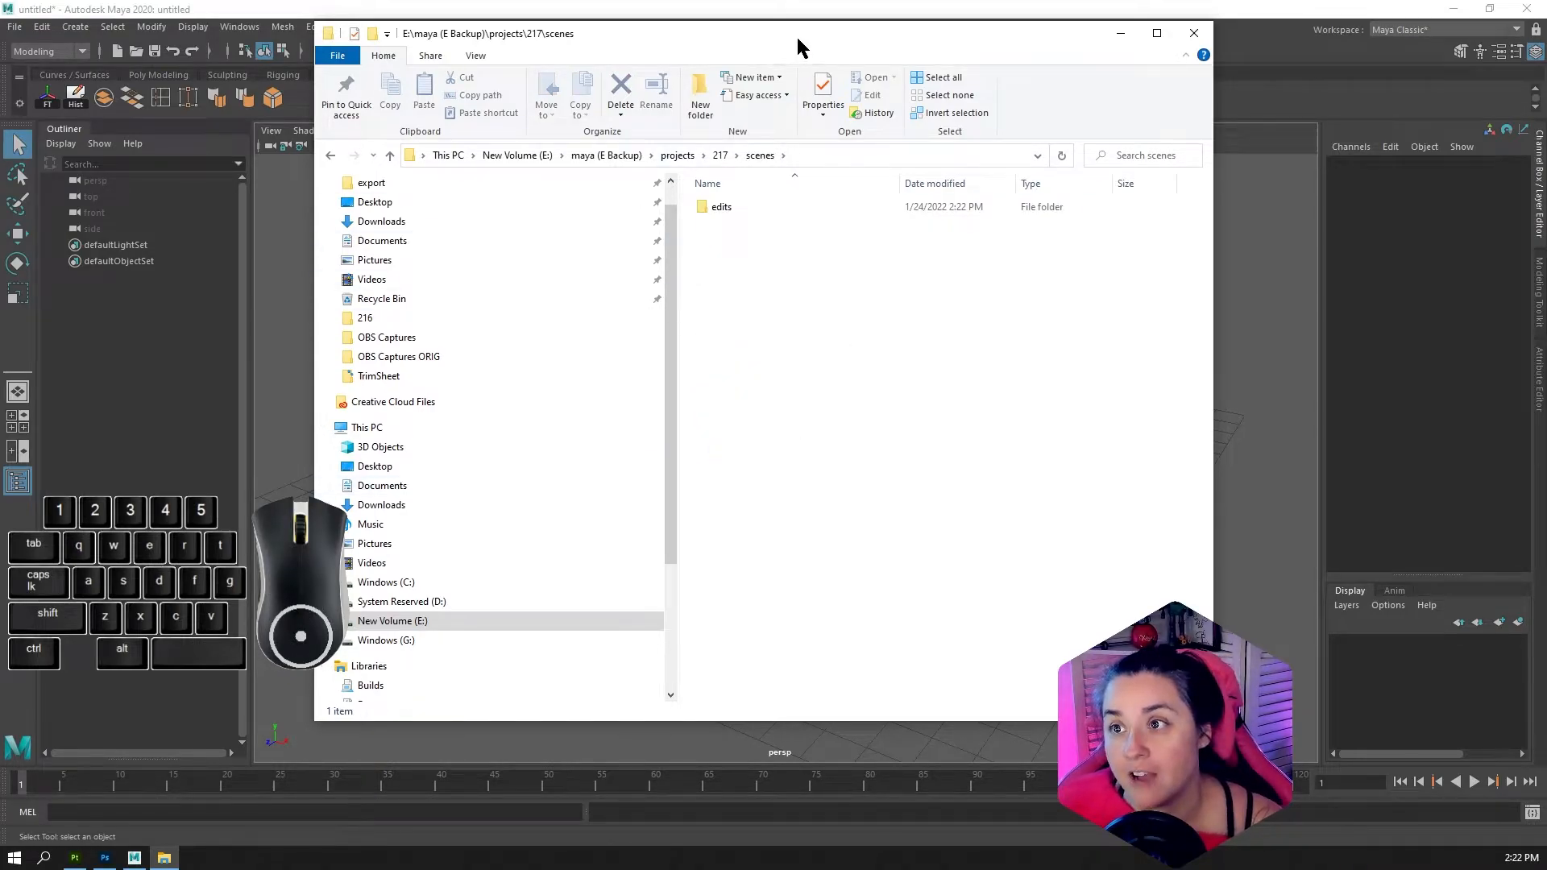
drag(798, 45, 884, 404)
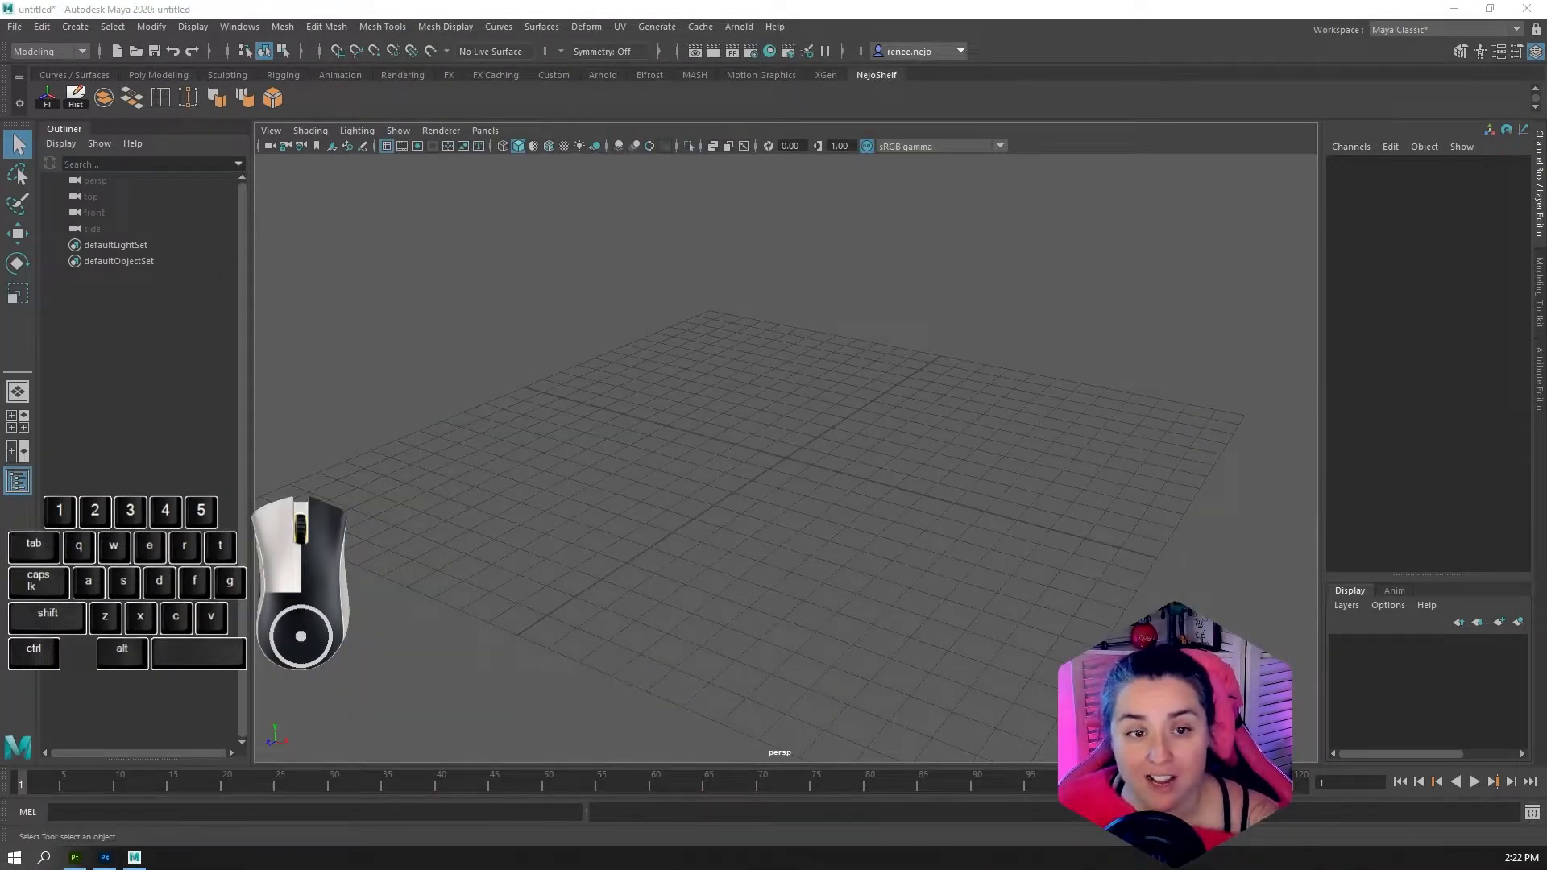
Save the empty Maya scene as ProjectSetupDemo in project 217's scenes folder, in Maya Binary format
click(14, 27)
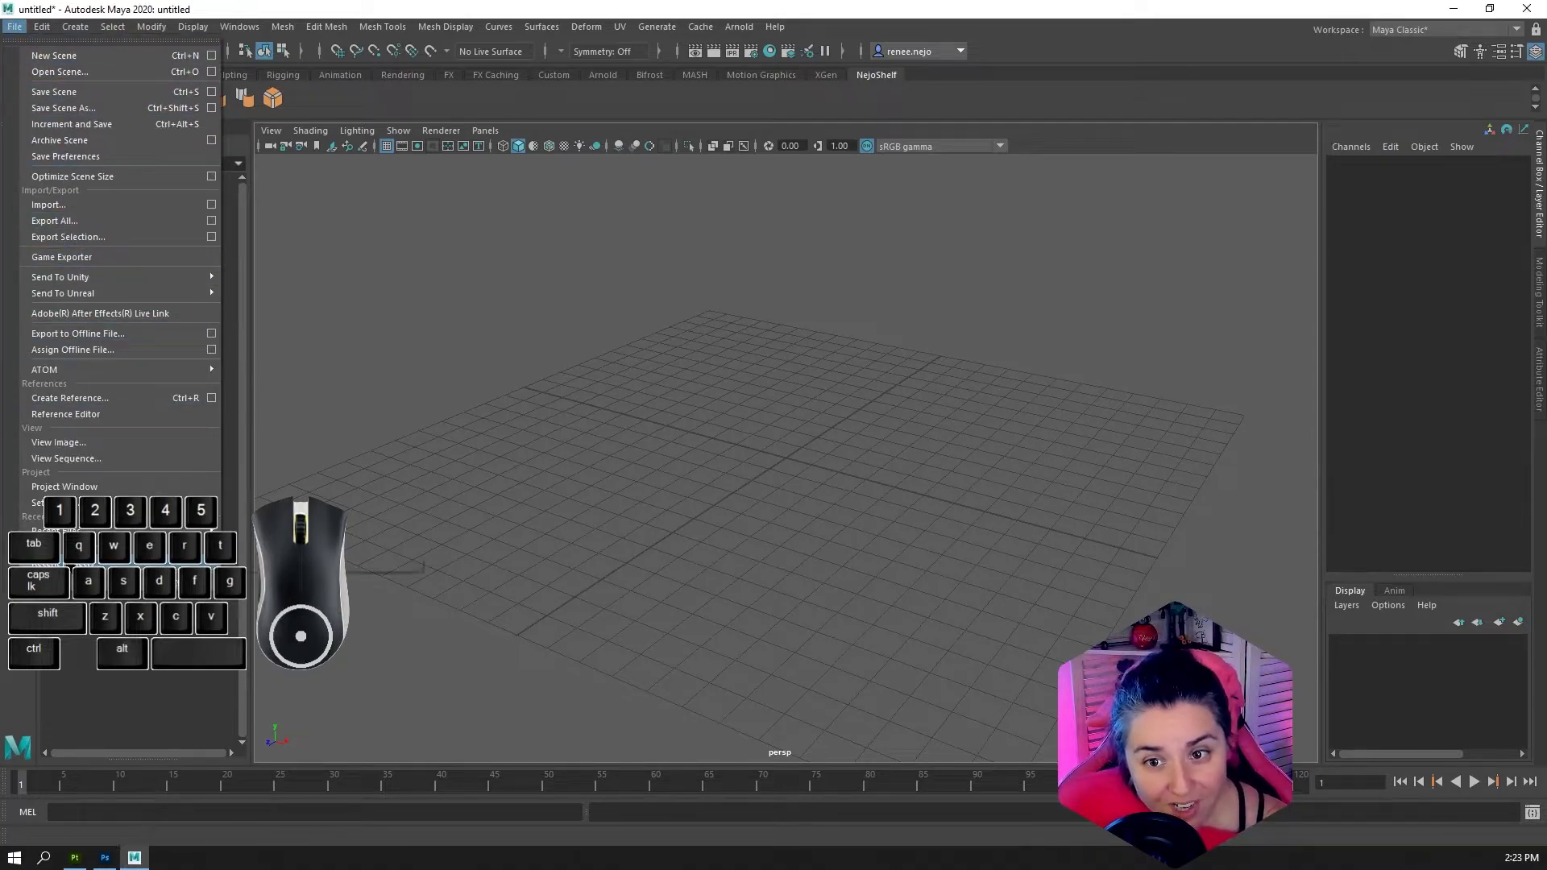
click(11, 28)
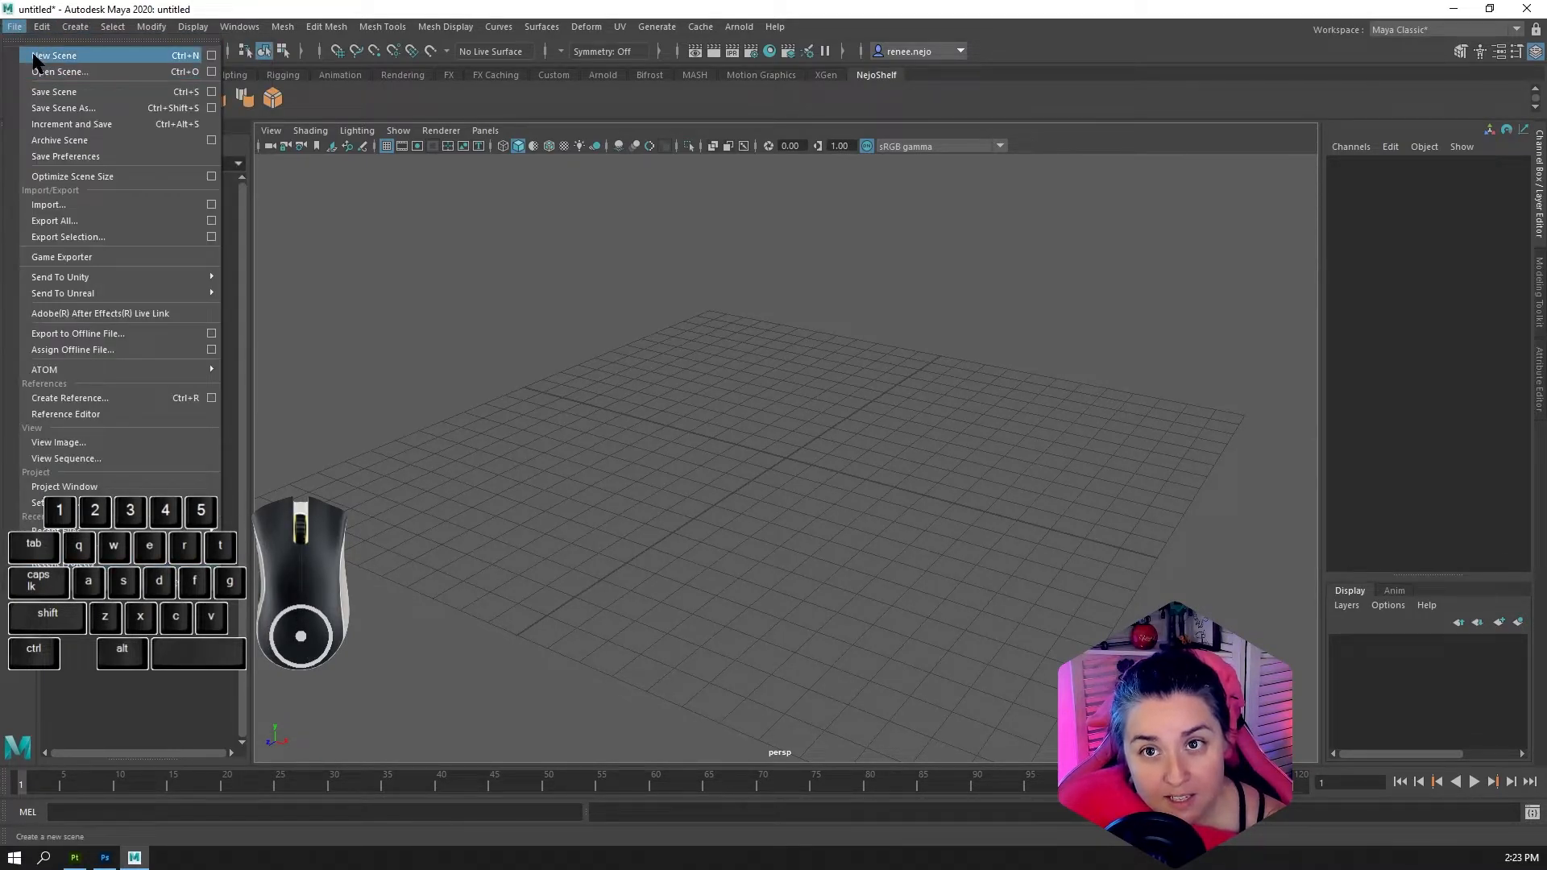
click(64, 110)
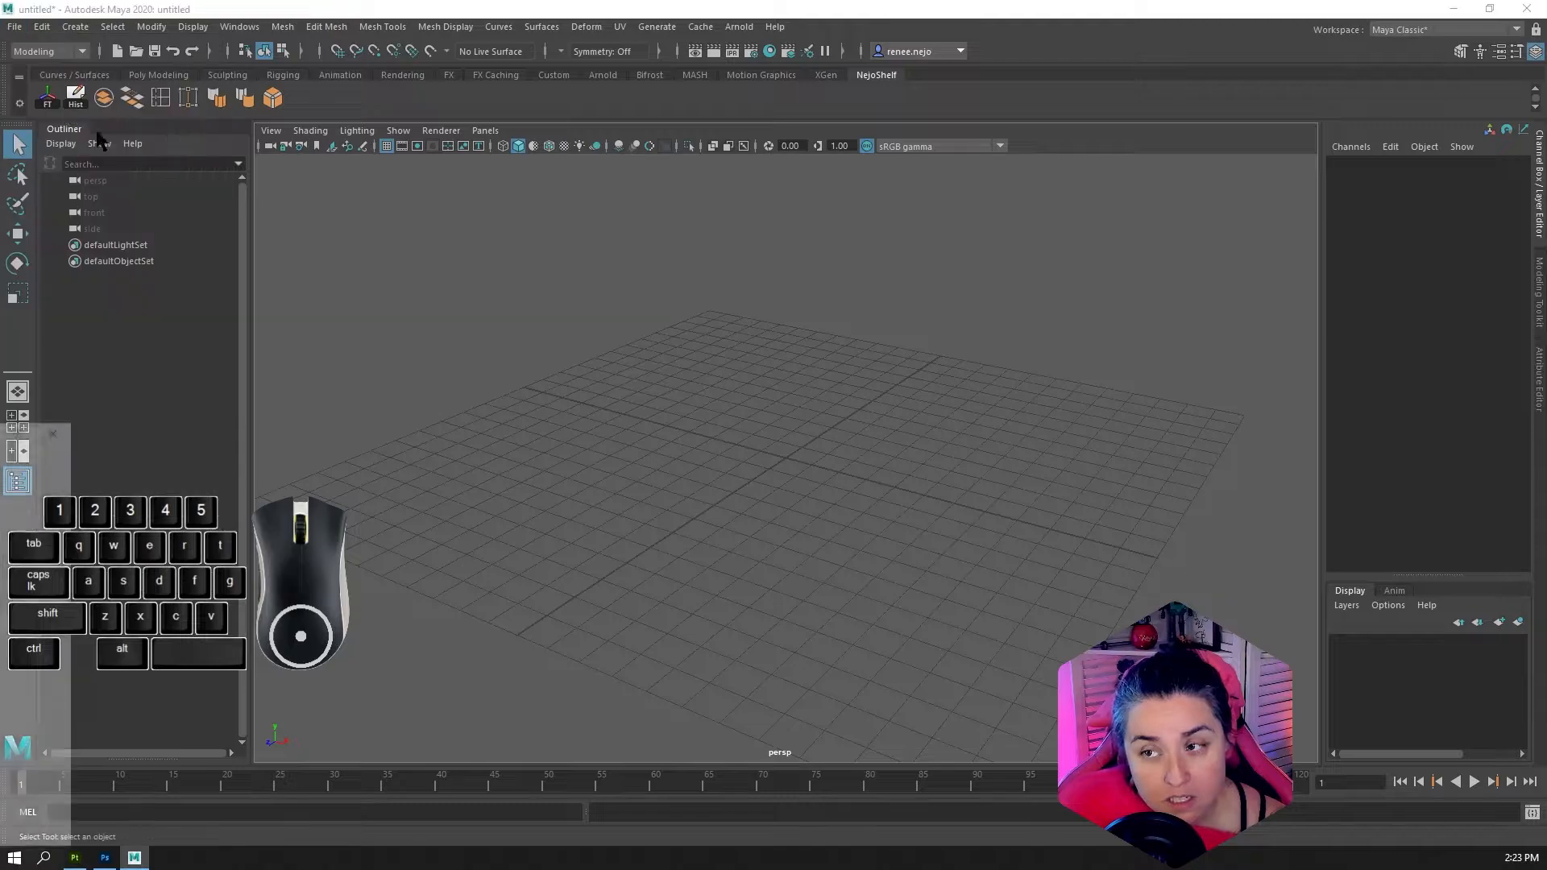
drag(4, 421, 632, 41)
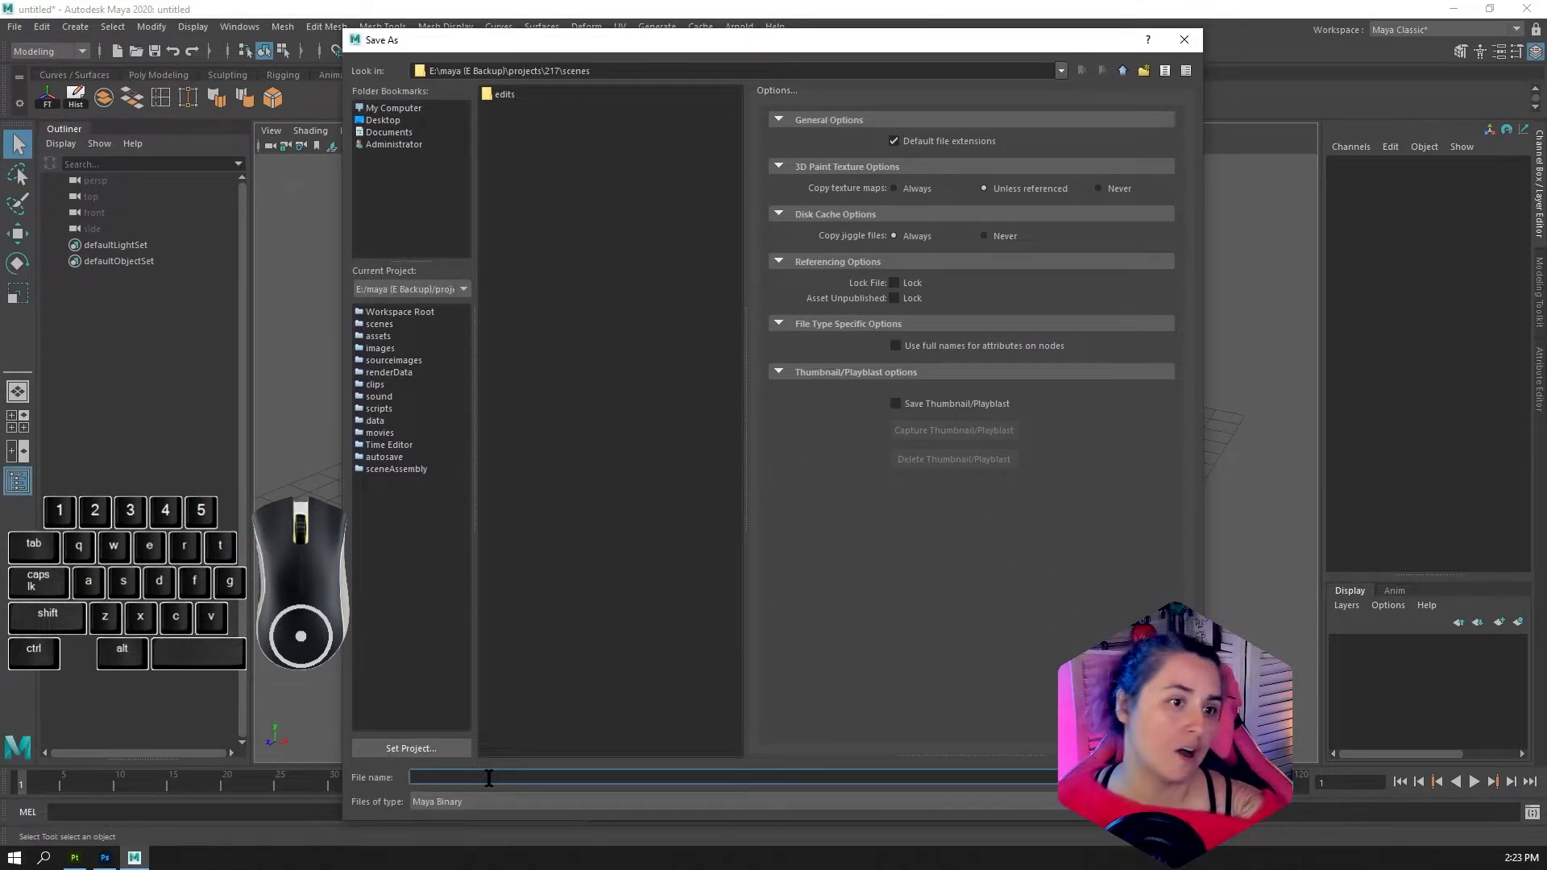
text(Proje)
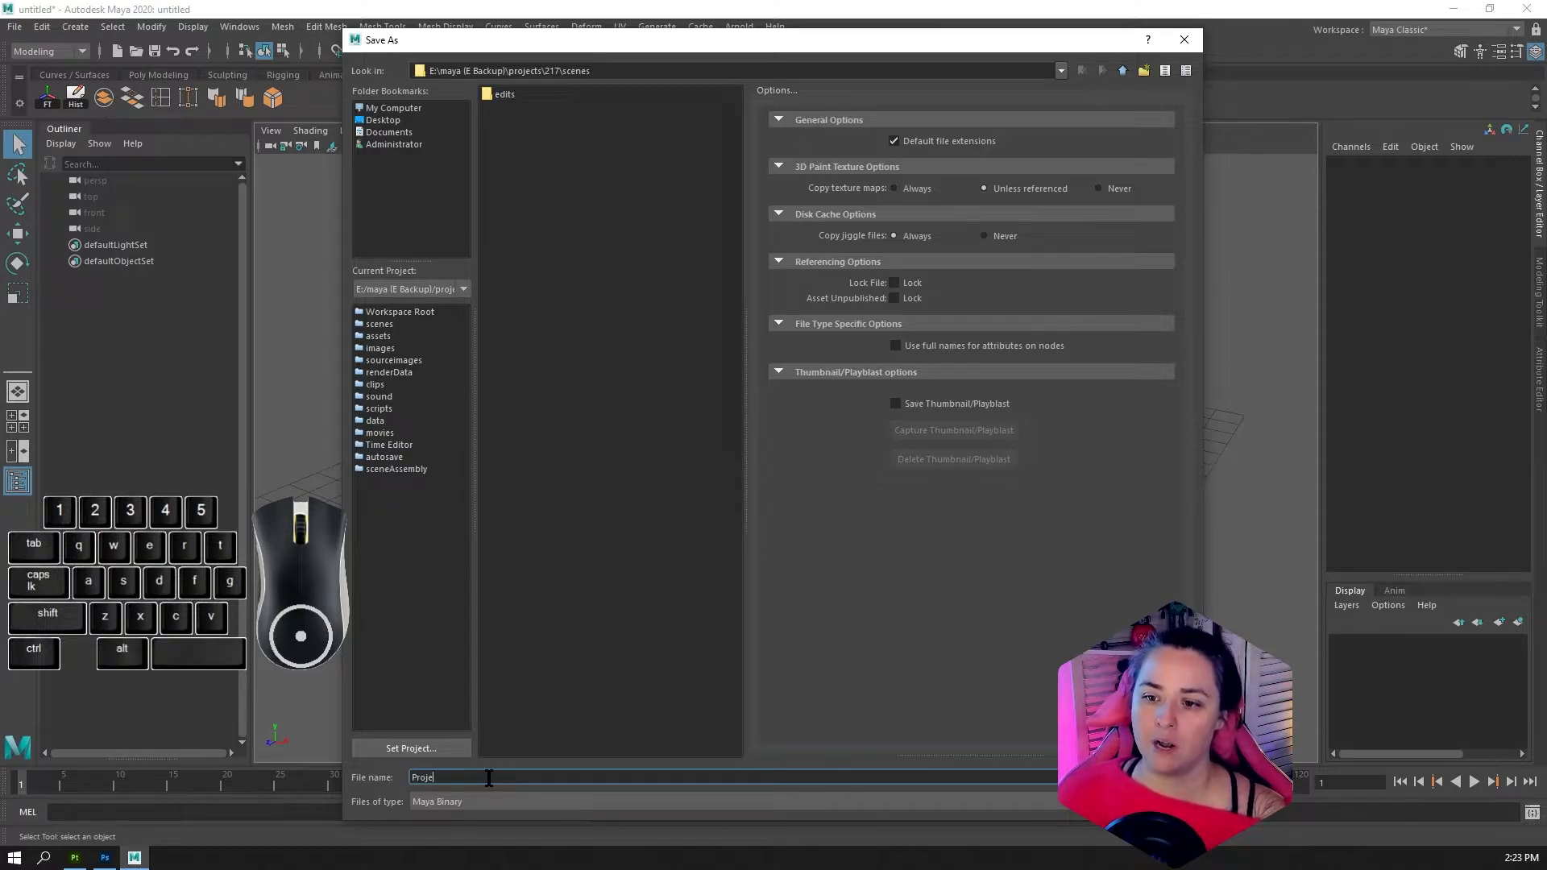
text(ctSetupDemo)
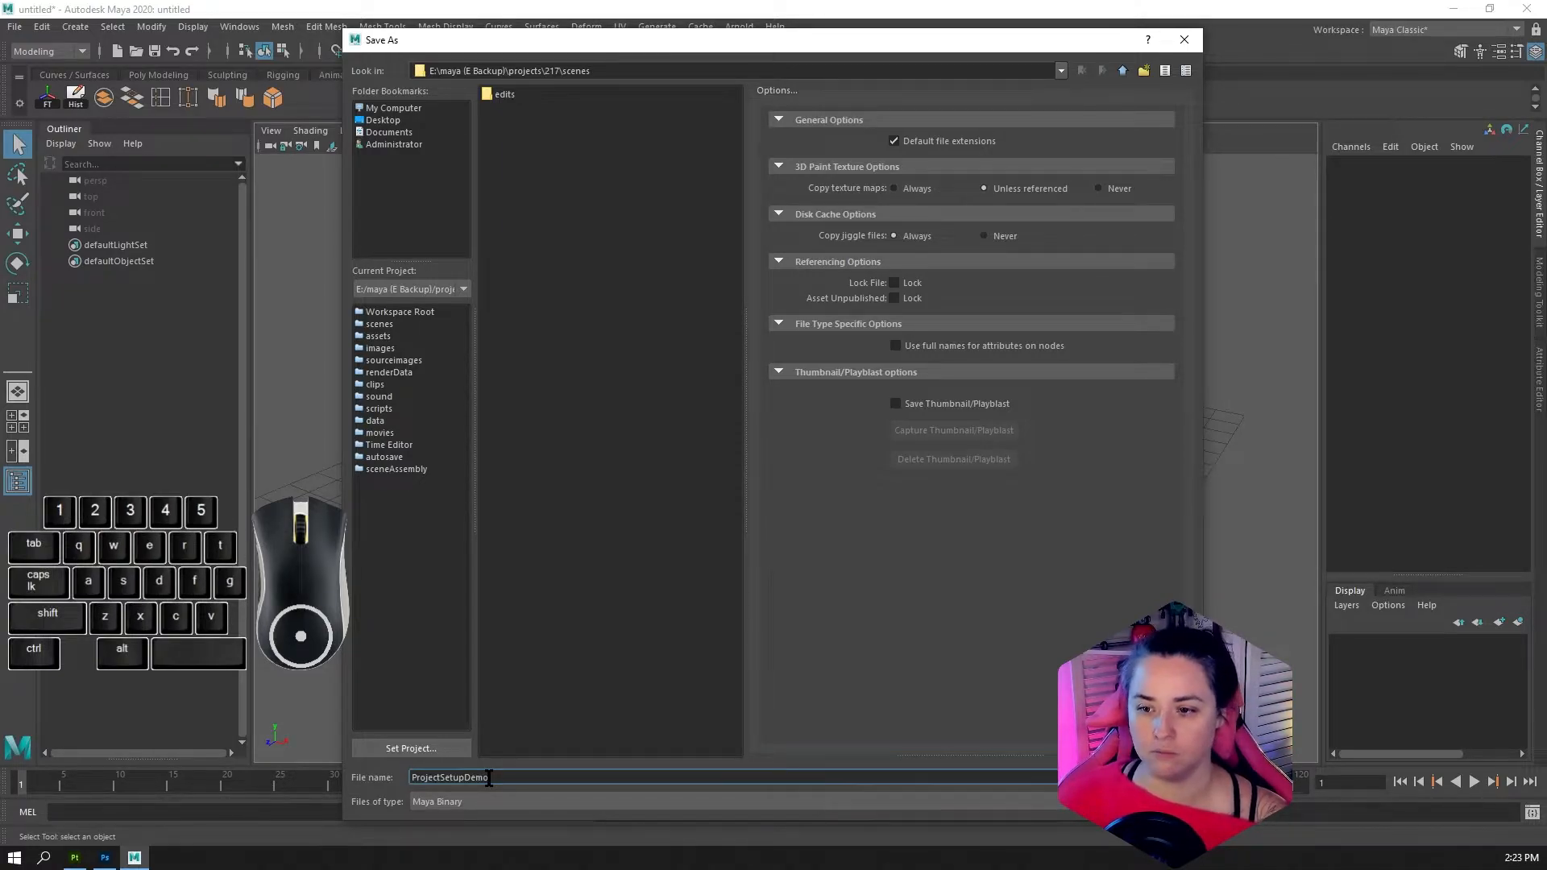
key(Return)
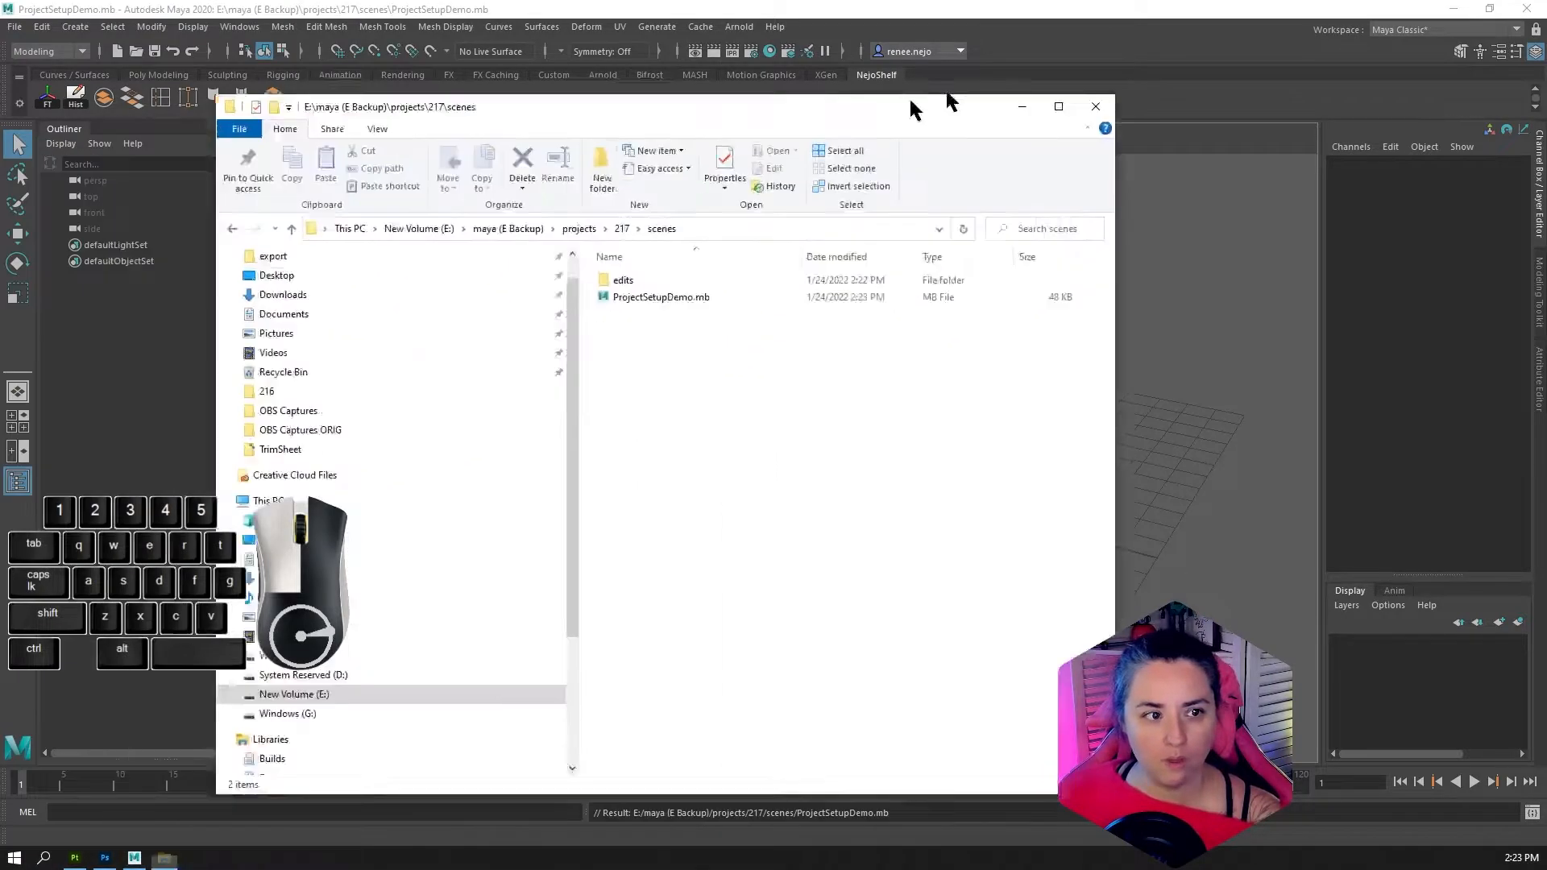
Return to File Explorer and locate ProjectSetupDemo.mb in the scenes folder of project 217
drag(911, 99, 1017, 76)
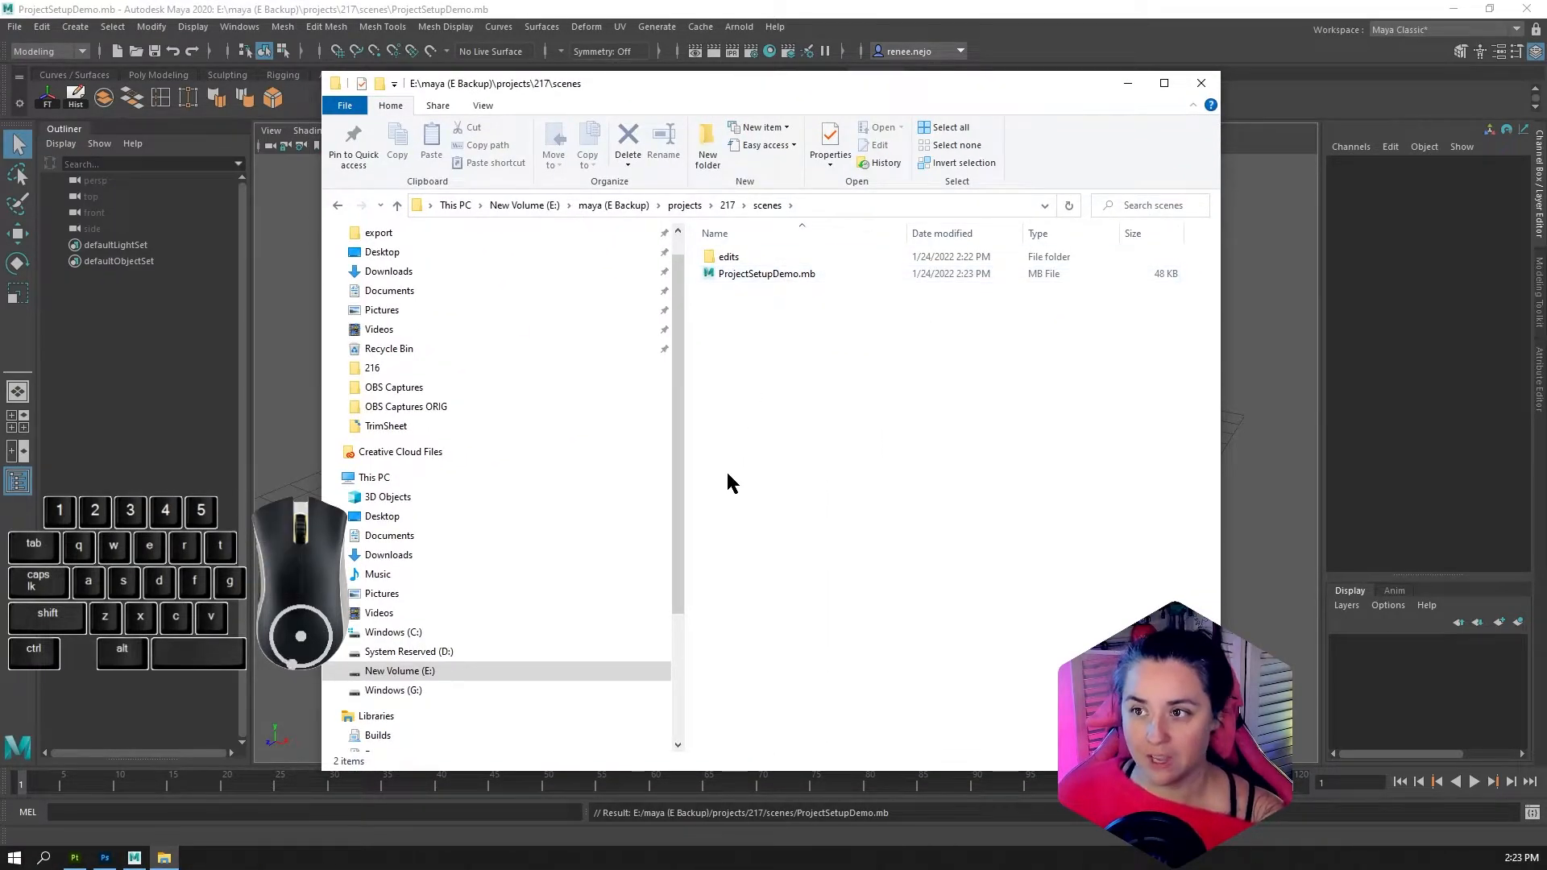
click(753, 276)
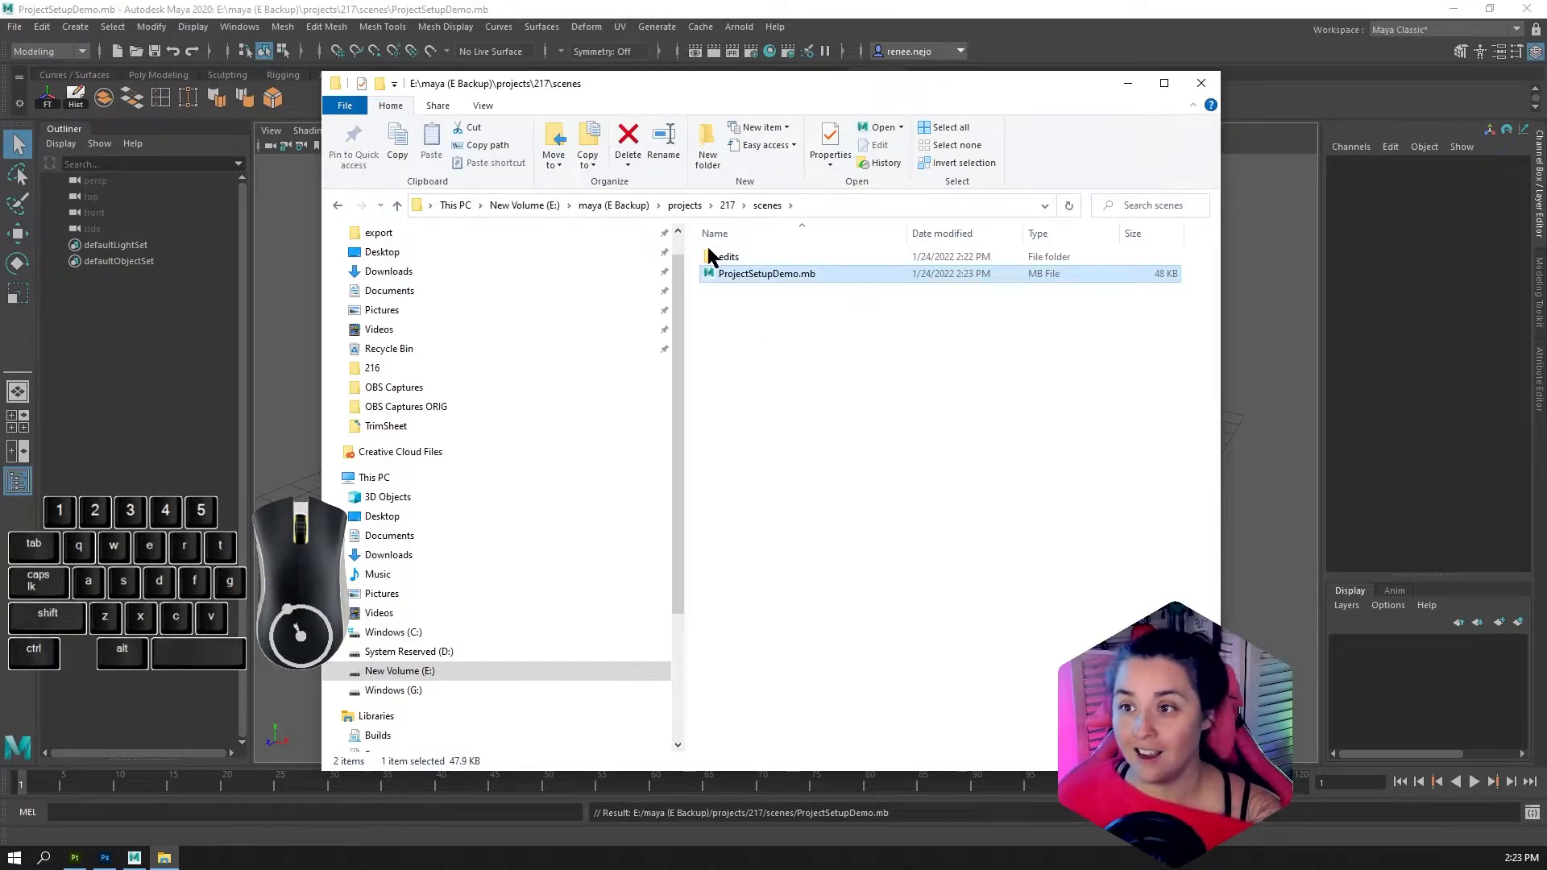
Compress the whole 217 project folder into a ZIP archive in the projects folder and close File Explorer
click(695, 209)
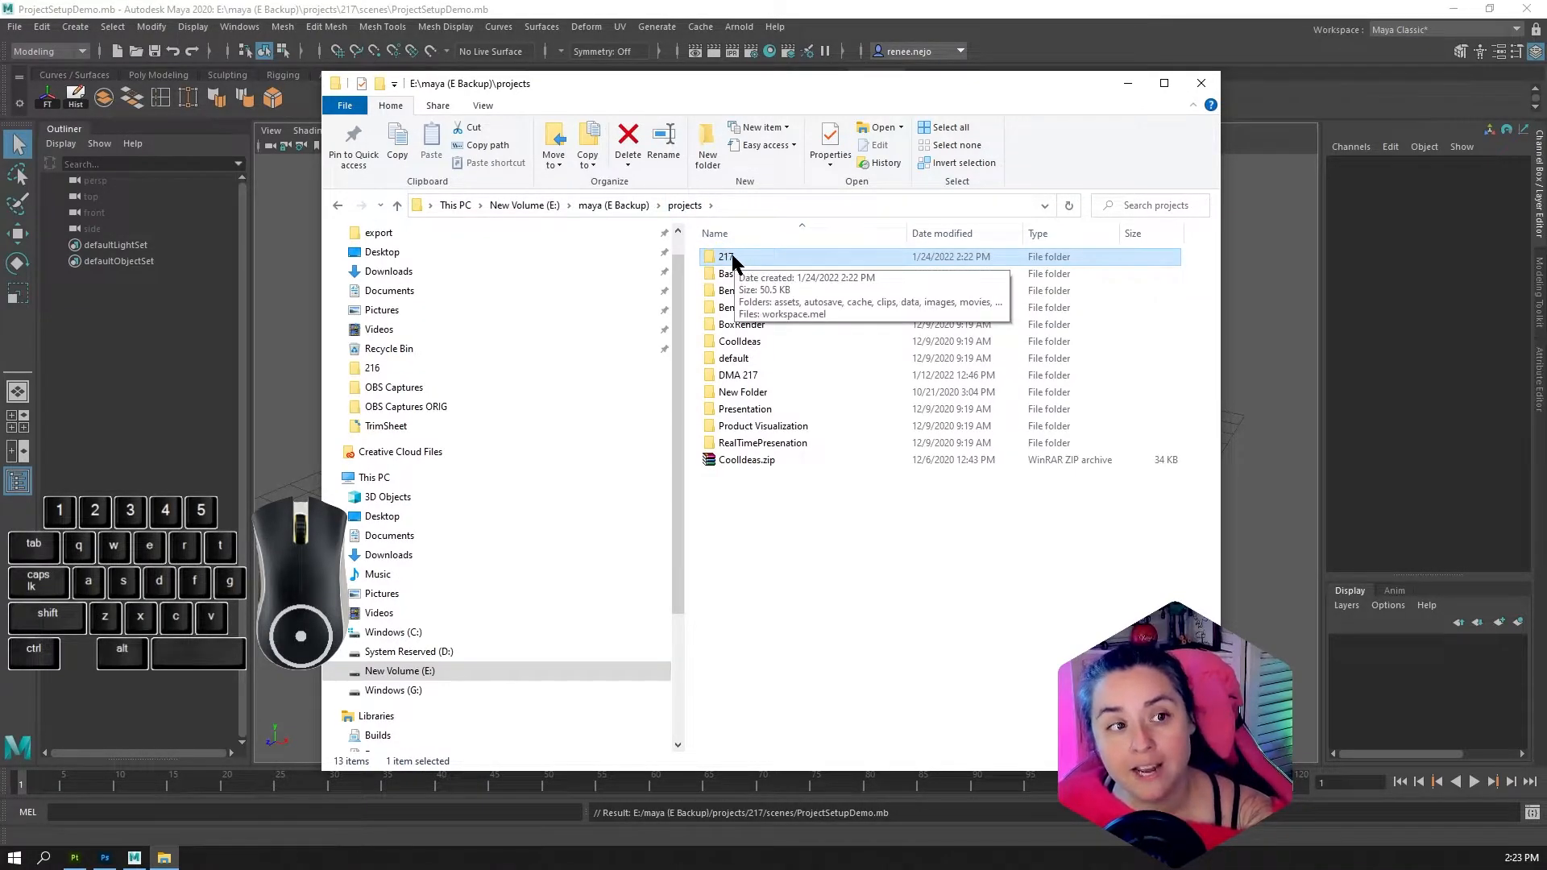
click(731, 256)
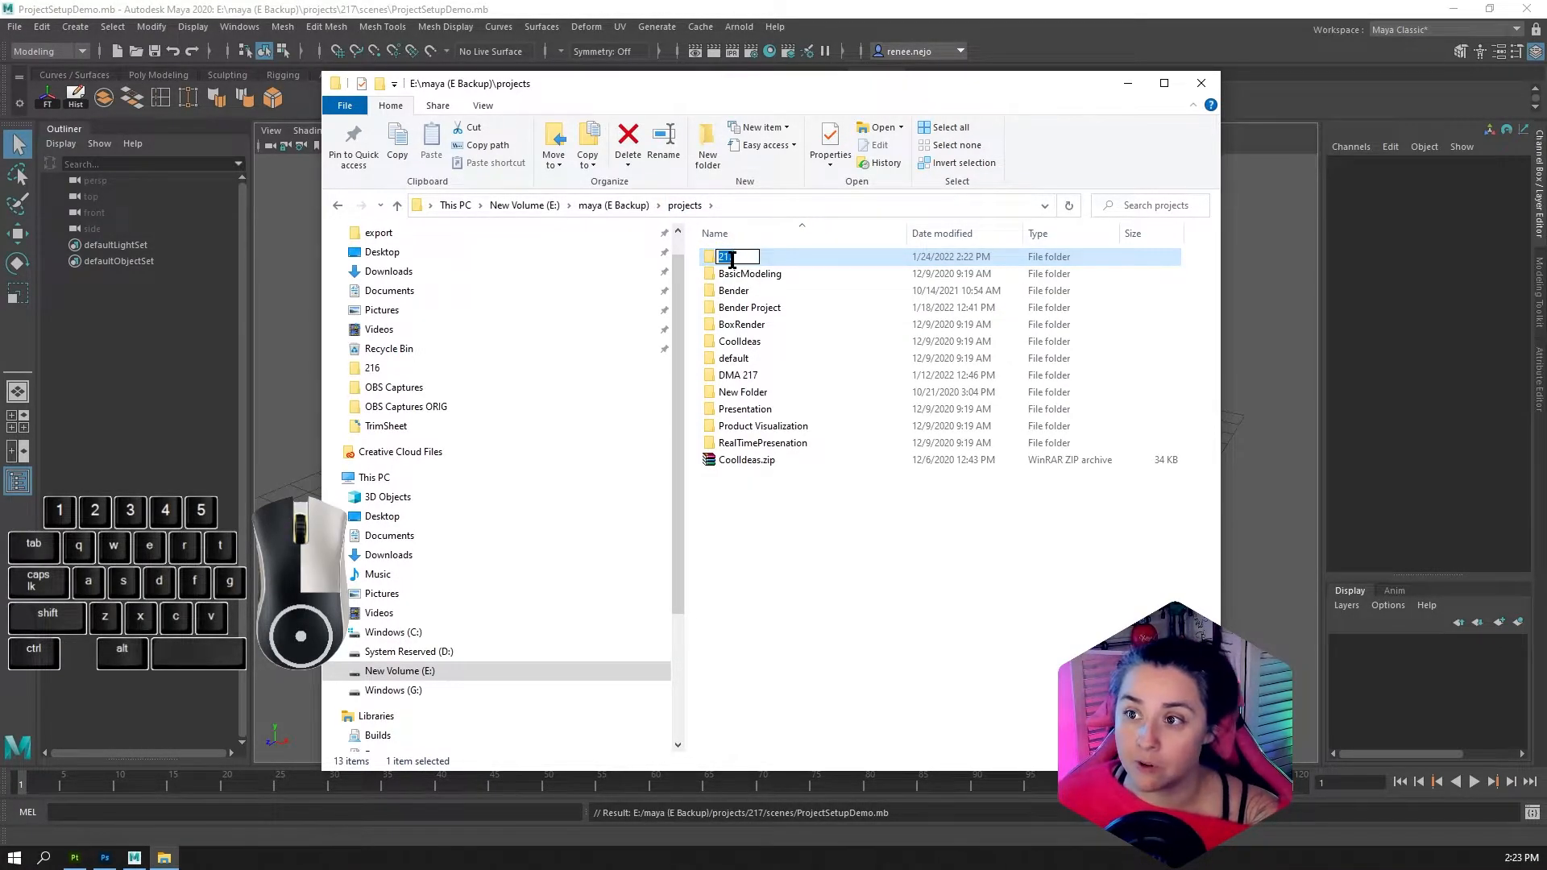
right_click(777, 256)
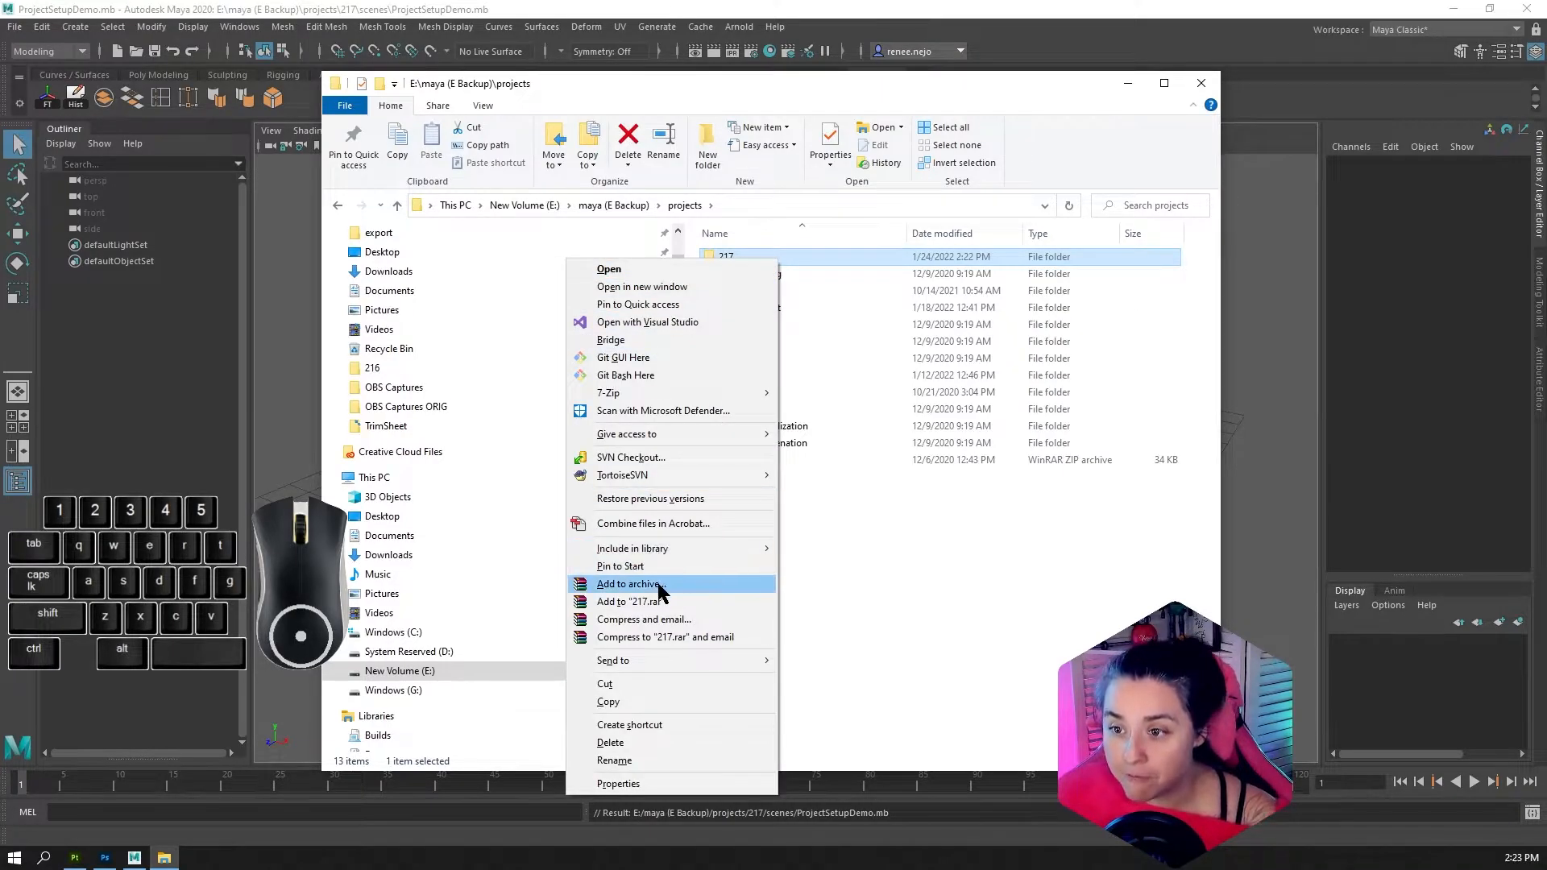
click(636, 584)
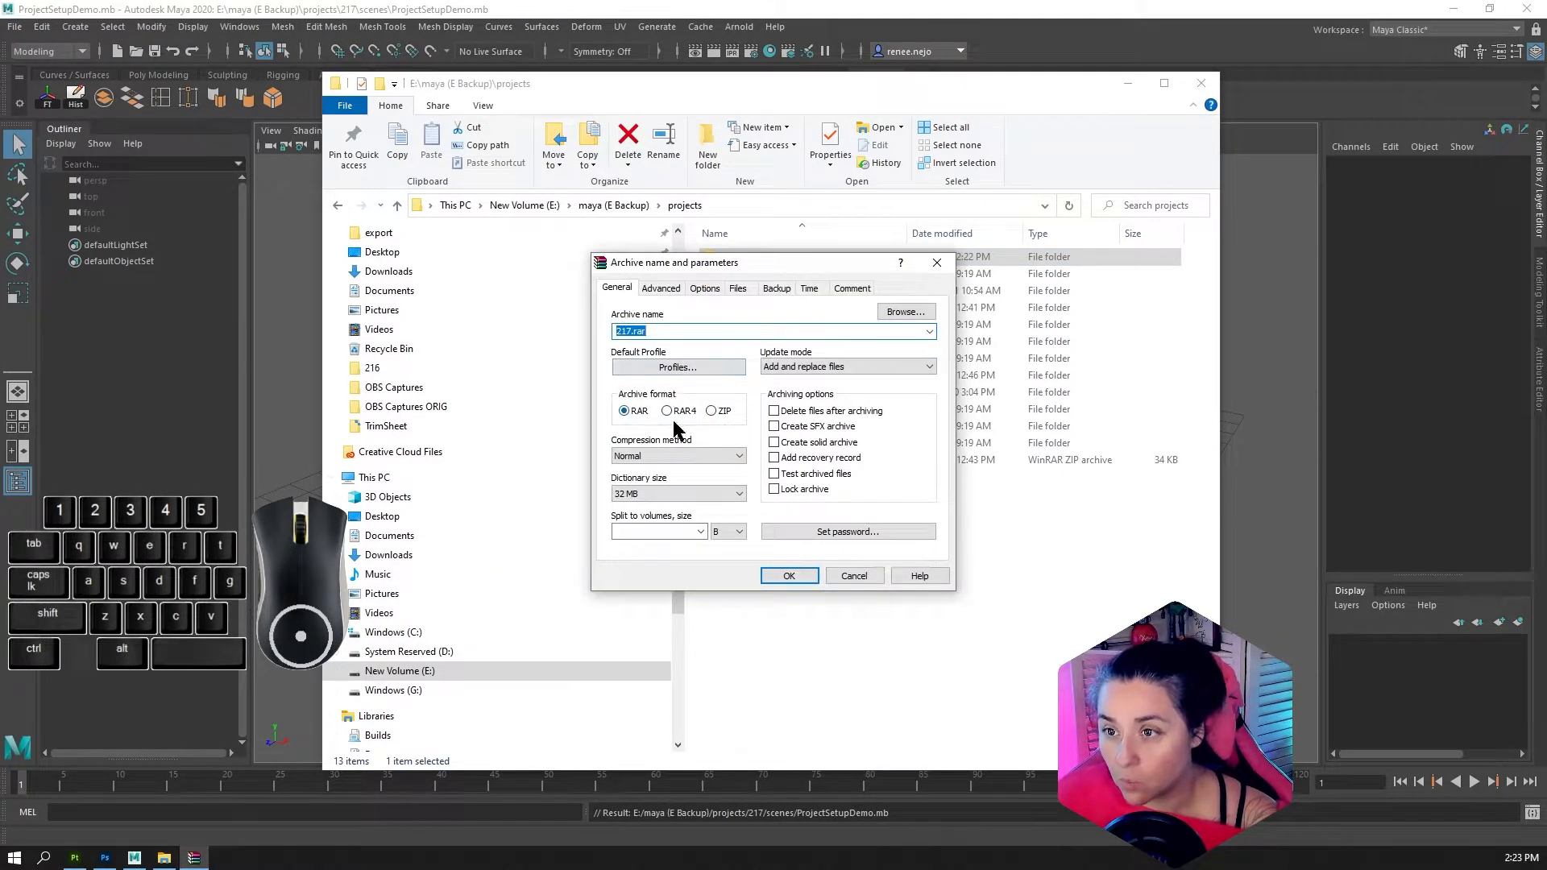
click(712, 410)
click(804, 574)
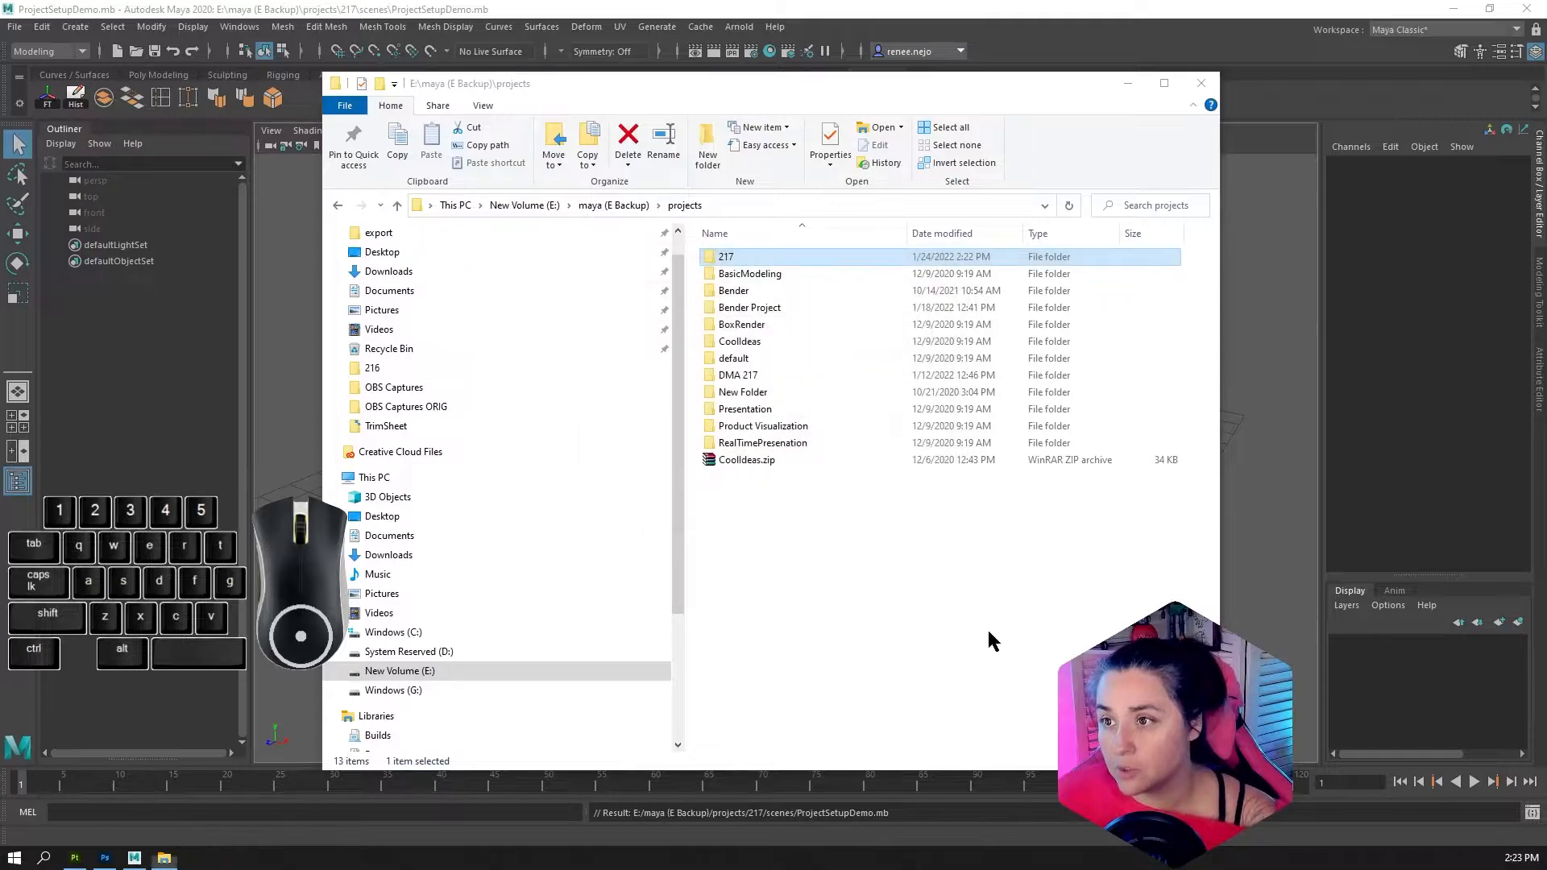
click(746, 461)
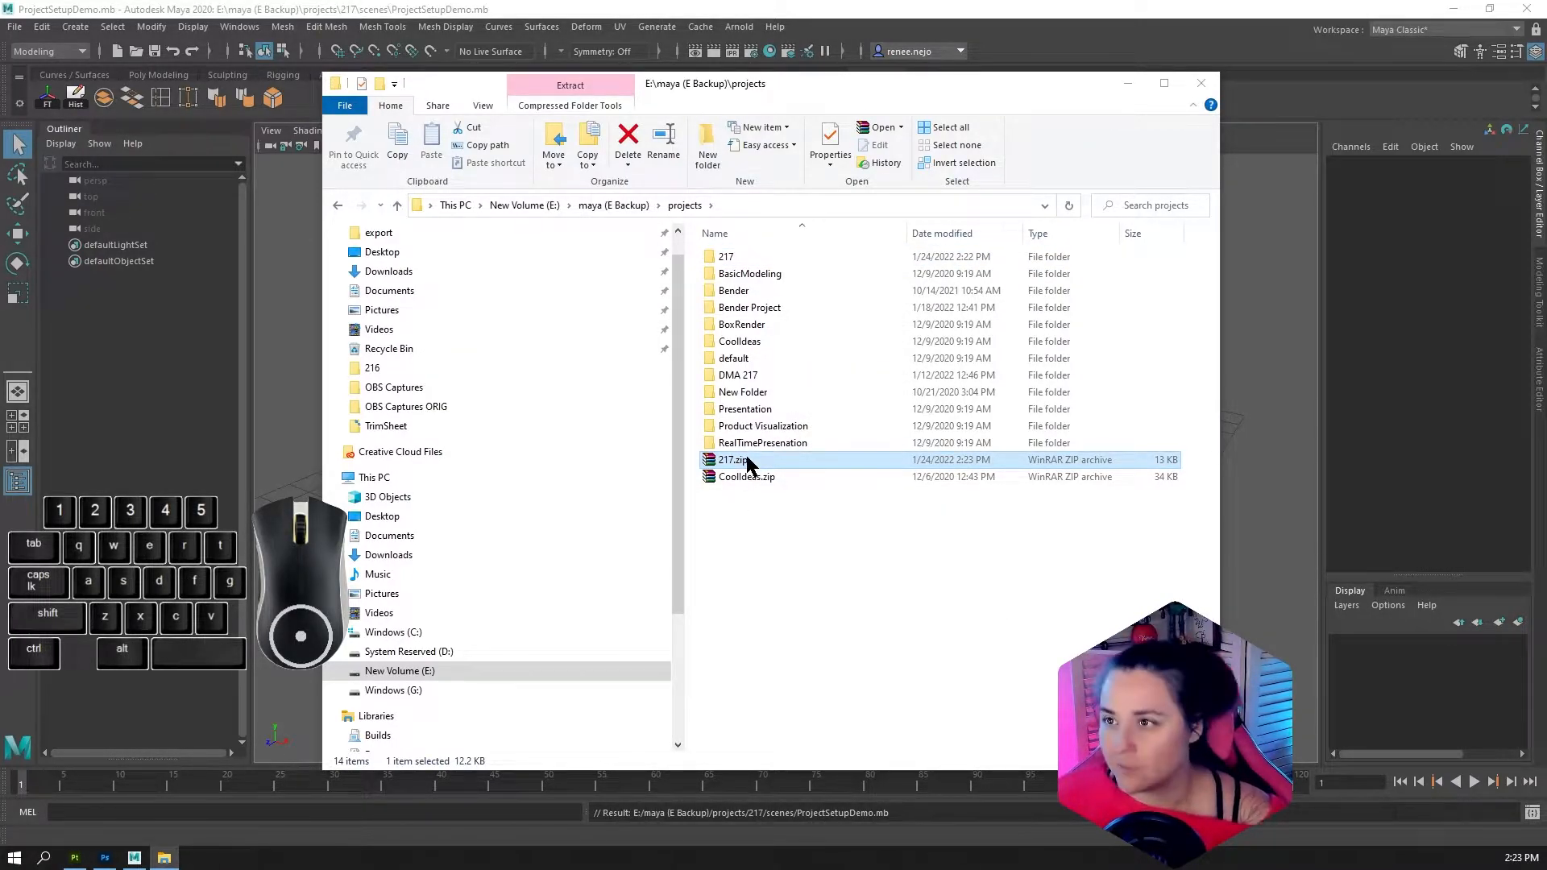
click(1209, 82)
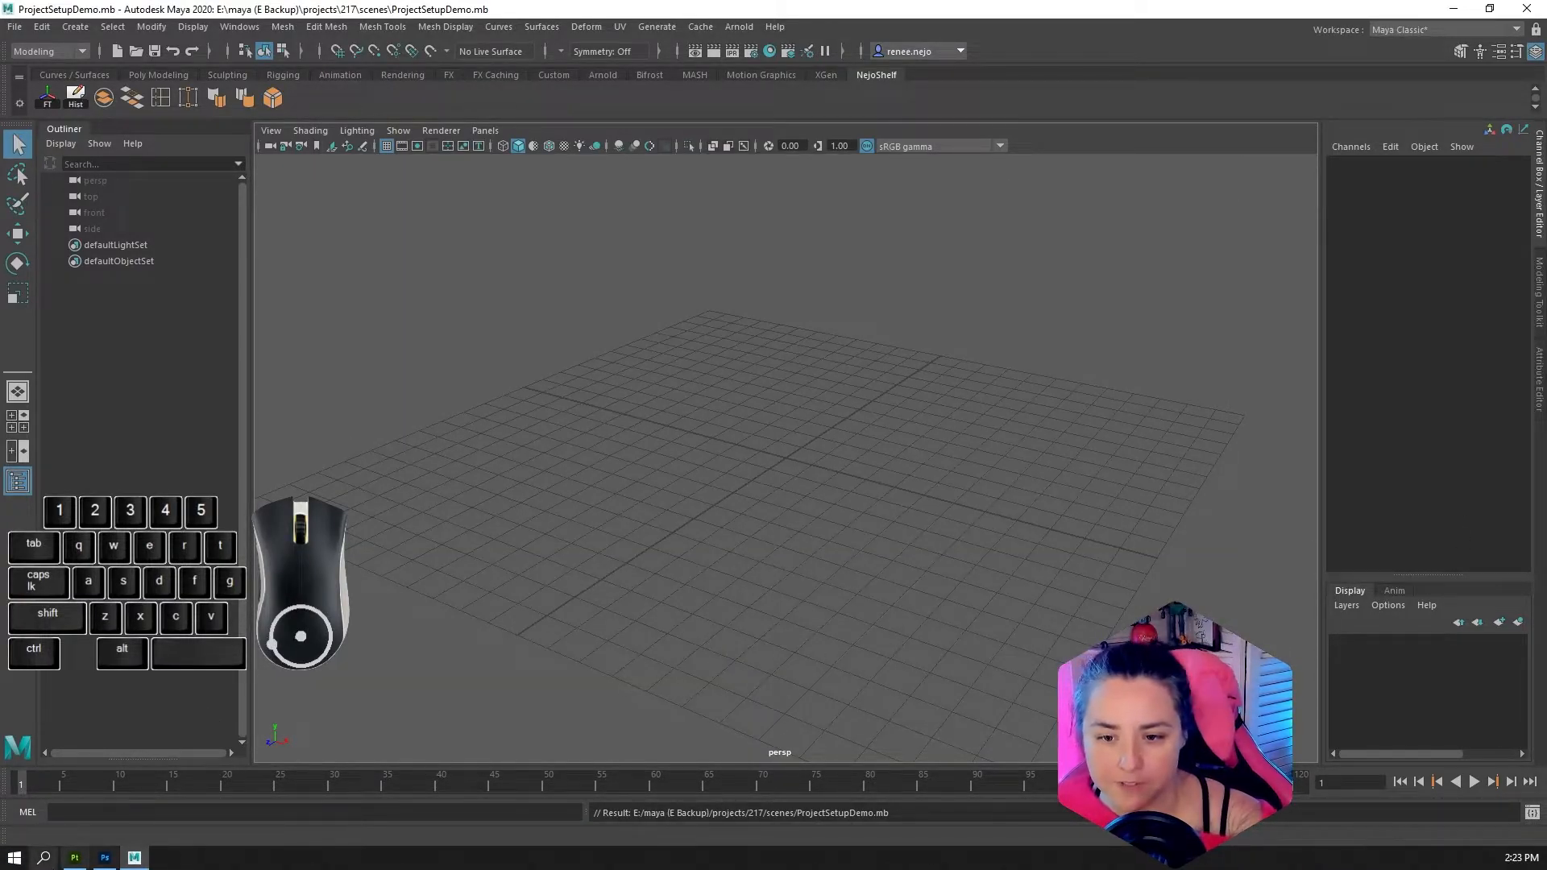
click(1526, 12)
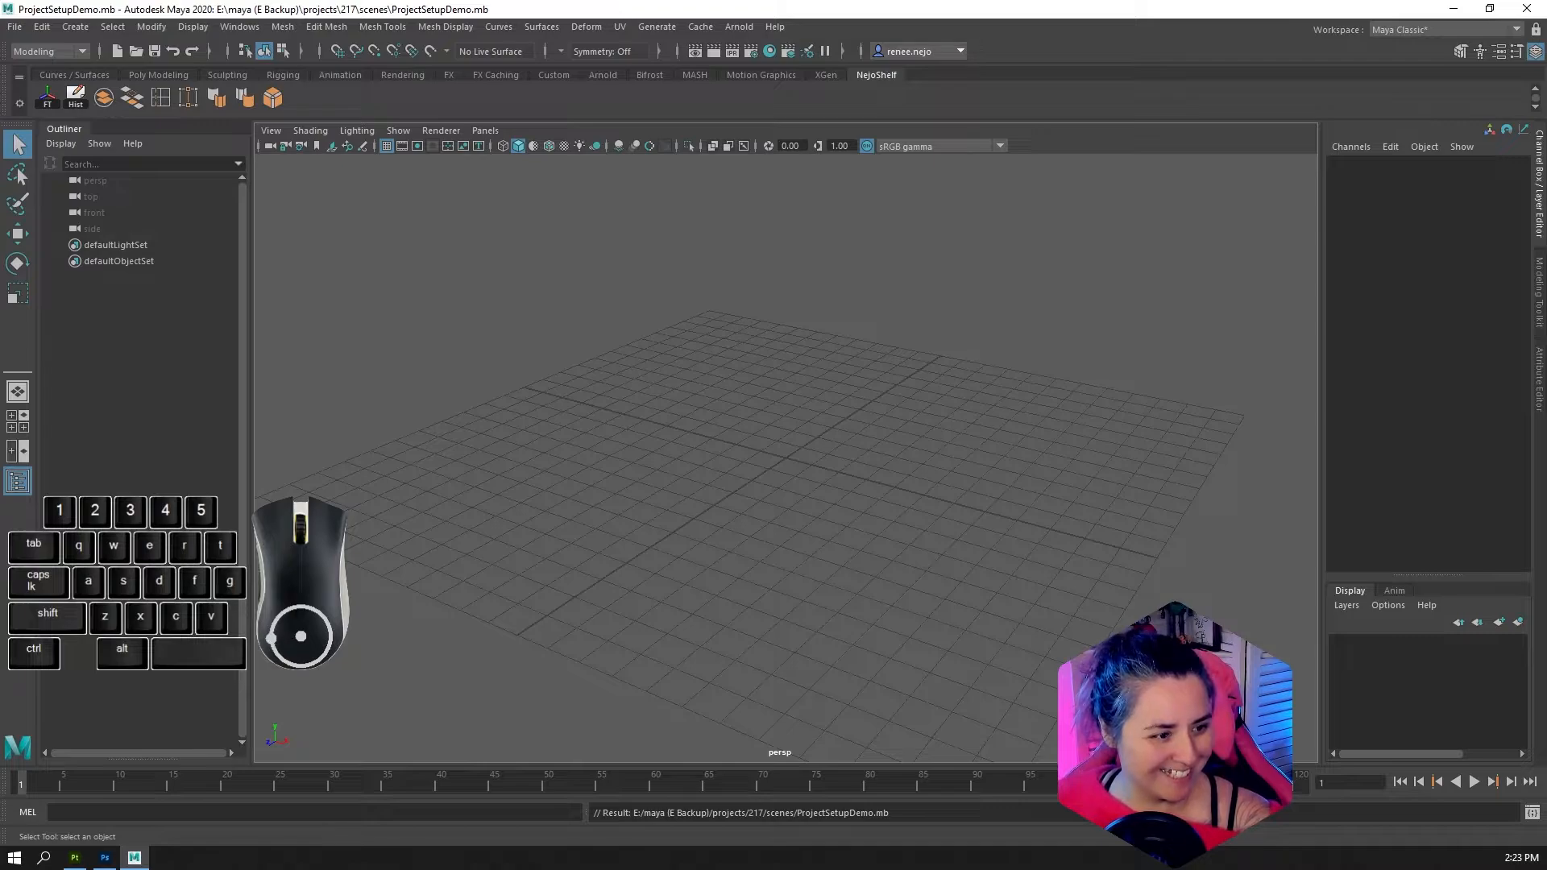
click(1521, 8)
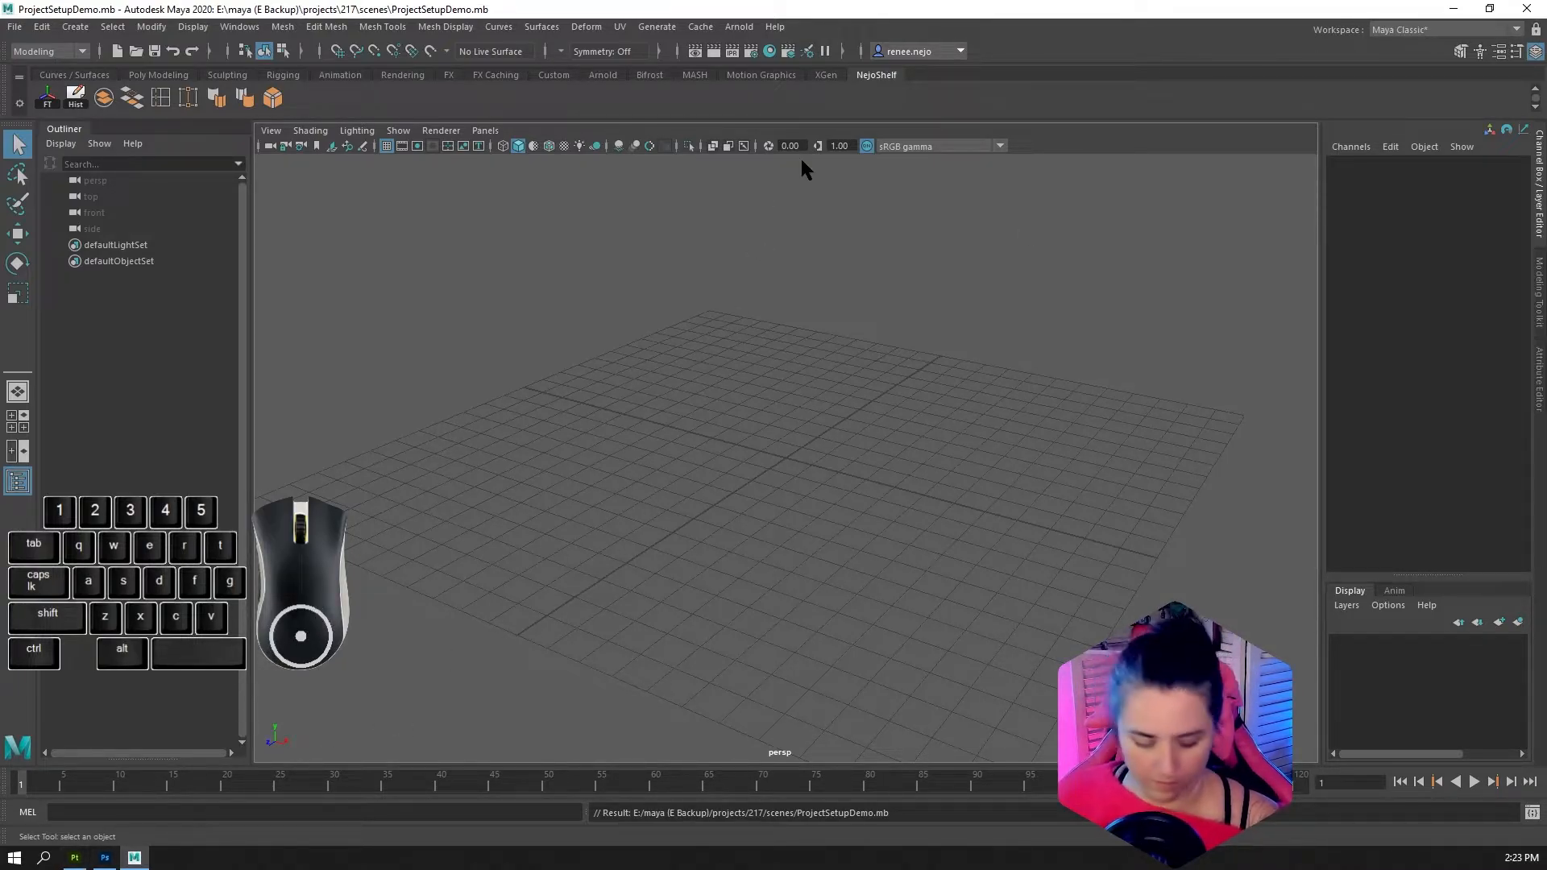
Switch to File Explorer and examine the maya project Fountain folder in Downloads, including the Fountain project's images folder
key(ctrl+shift+Escape)
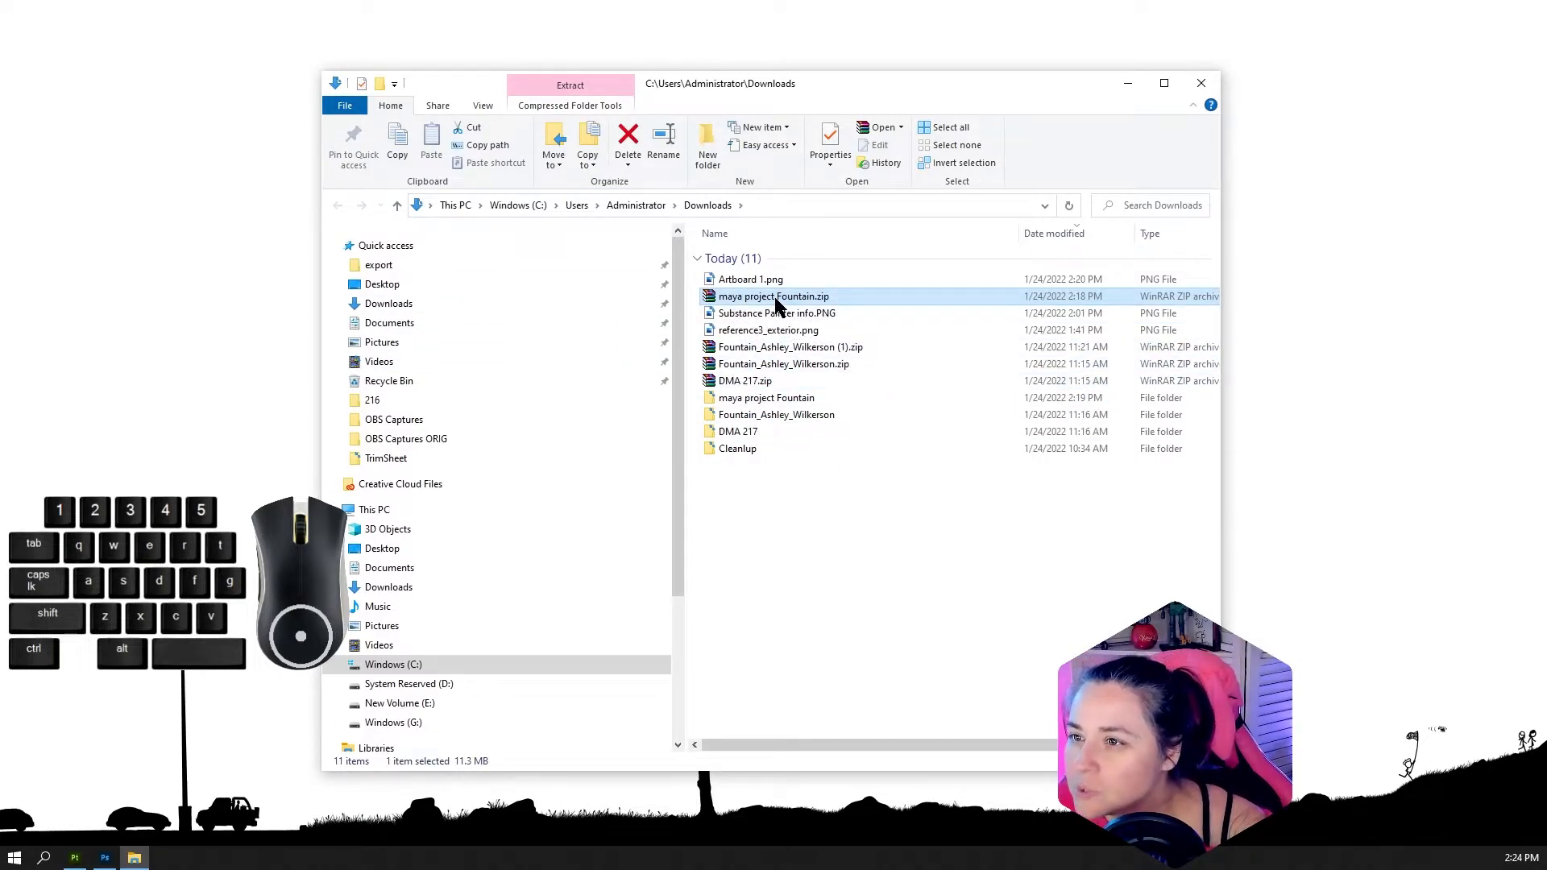
double_click(772, 400)
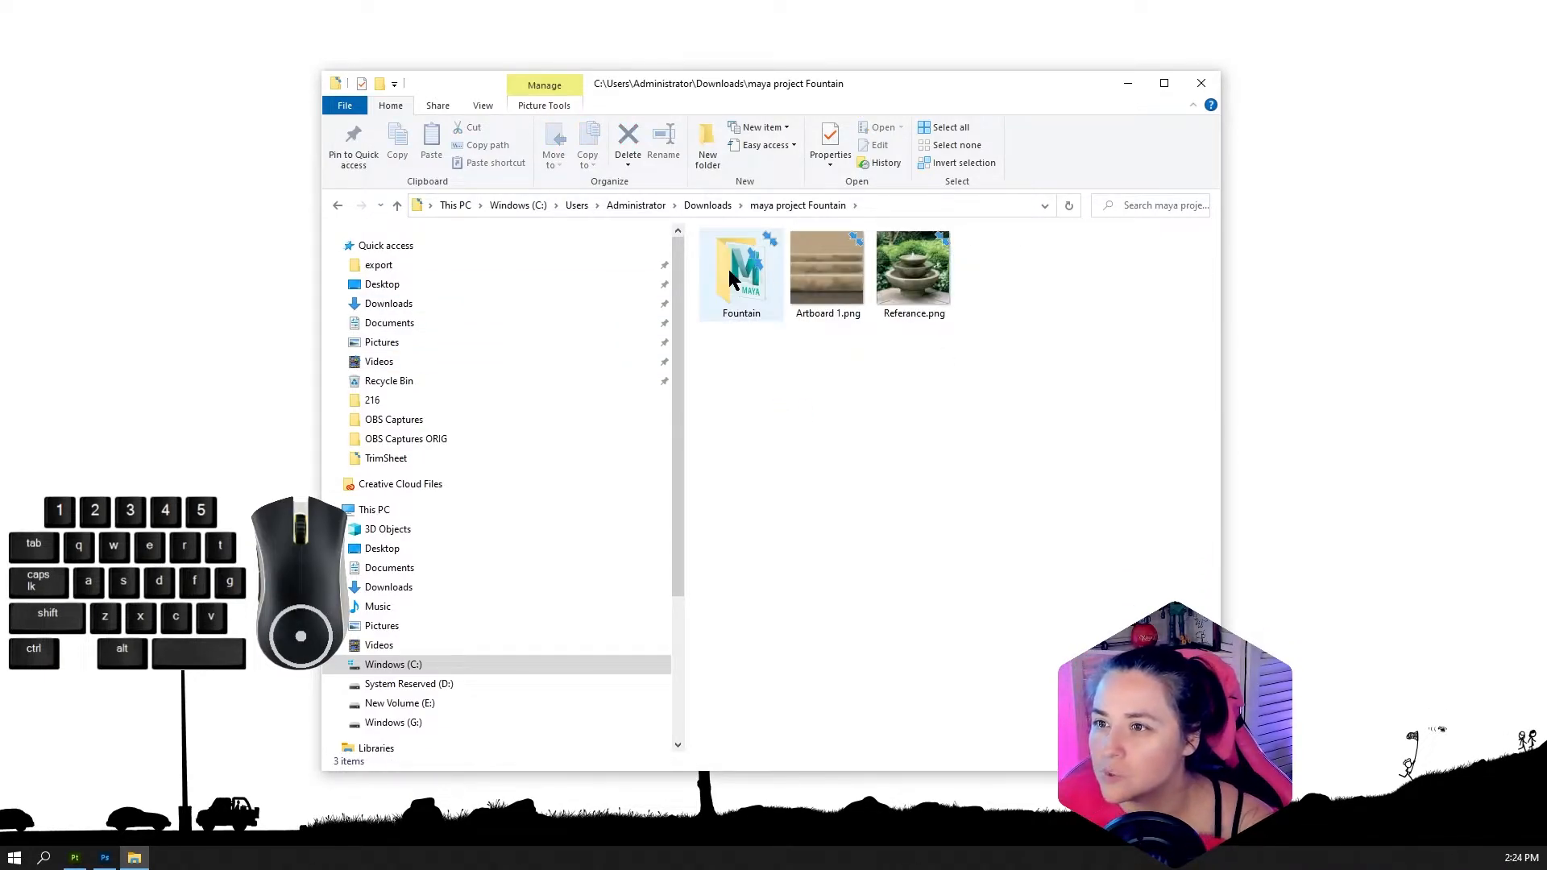
double_click(731, 278)
click(739, 359)
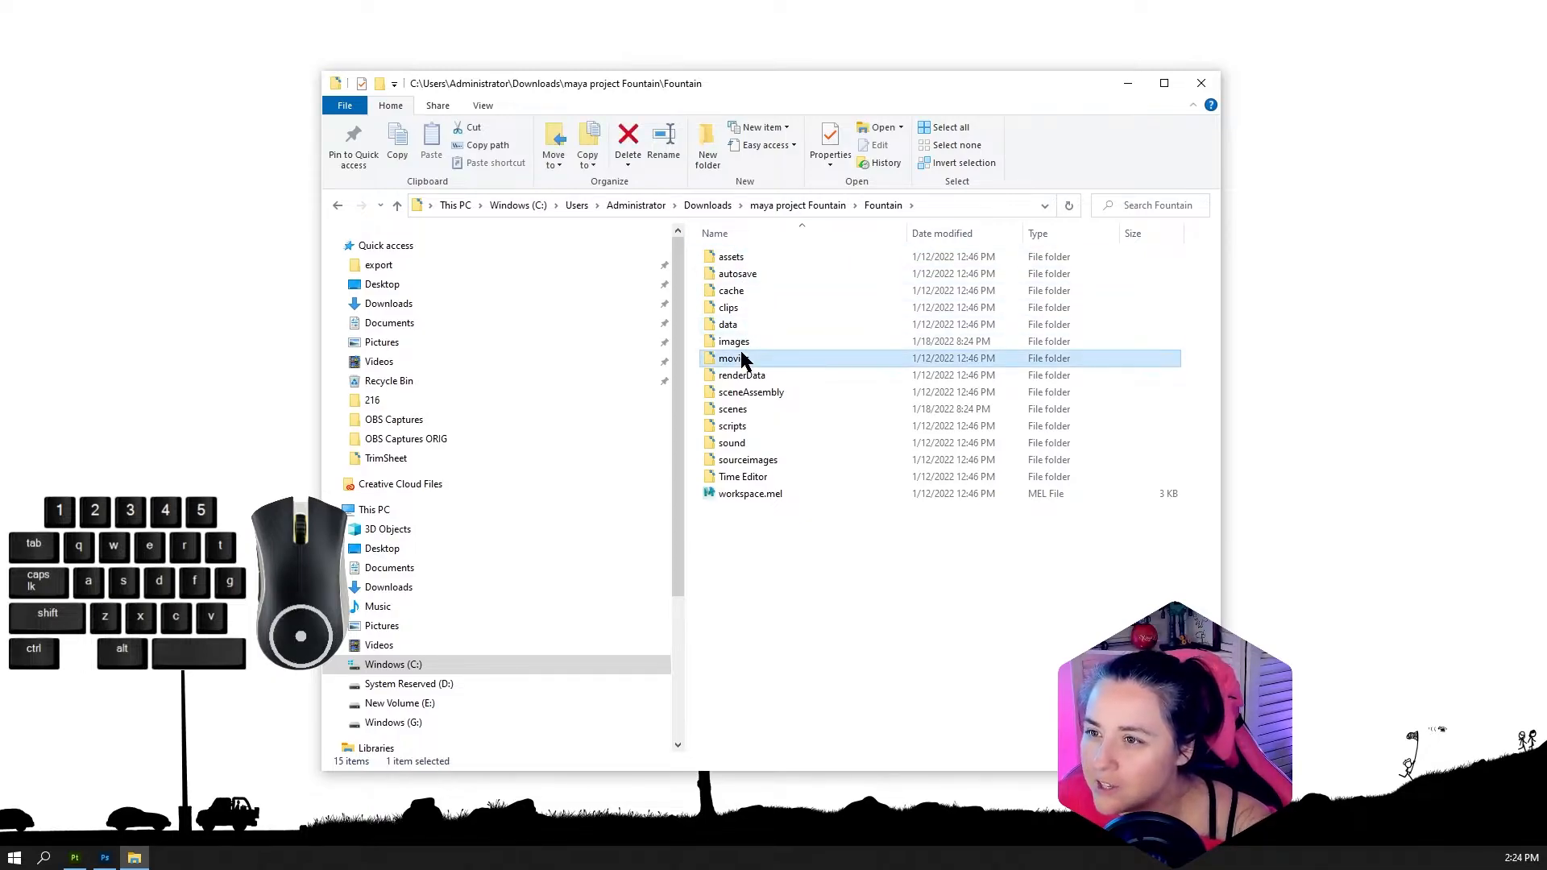
double_click(738, 342)
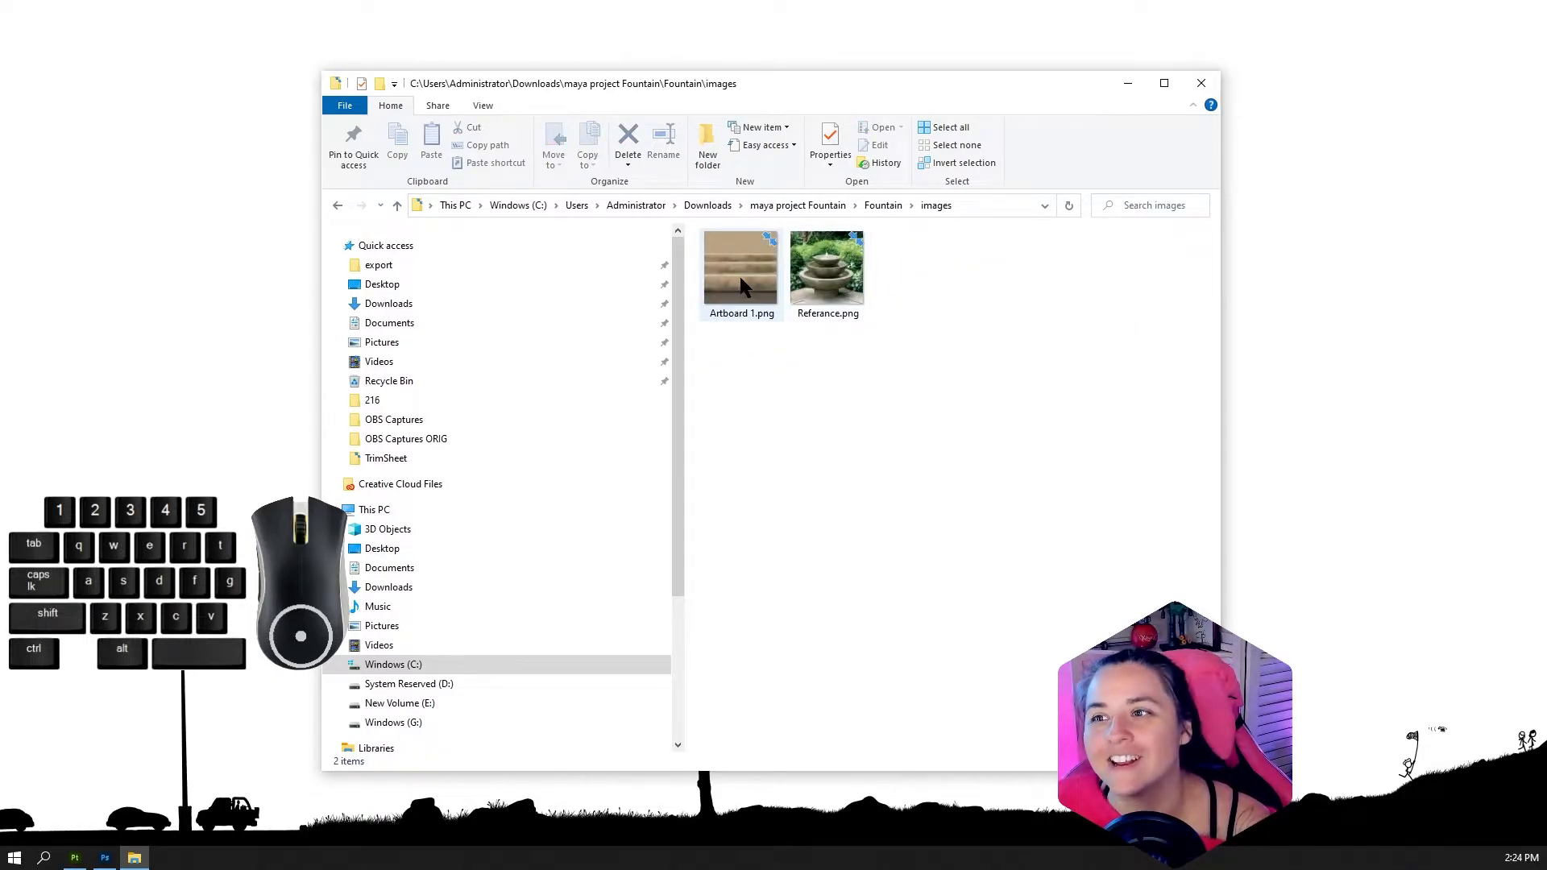
click(789, 206)
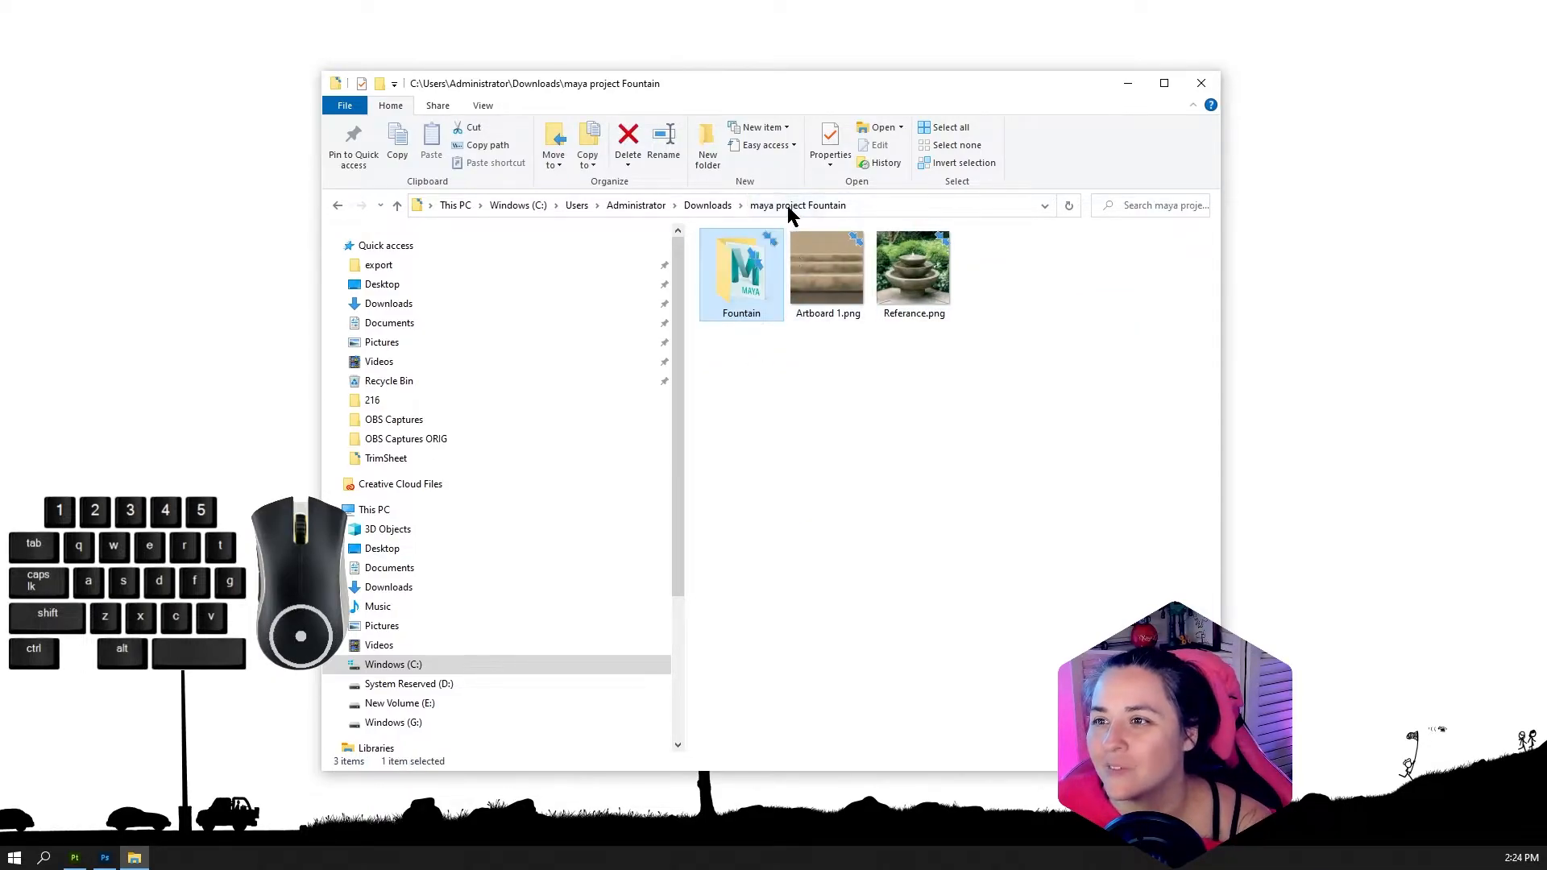
Open fountiain asignmnt.mb from the Fountain project's scenes folder in Maya and dismiss the Color Management error
double_click(758, 269)
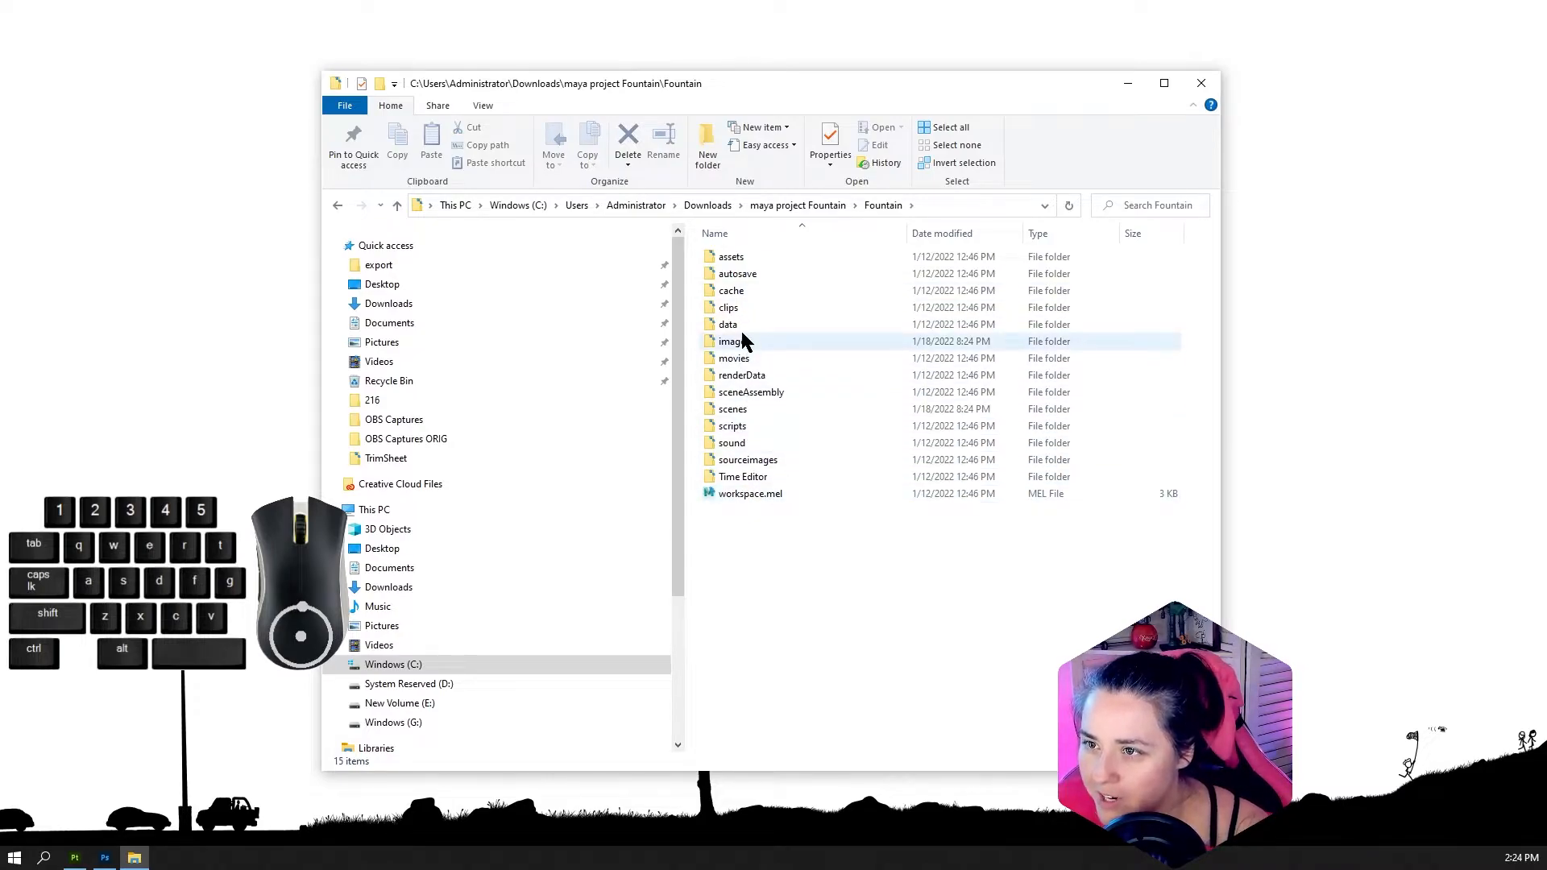
double_click(739, 410)
double_click(766, 275)
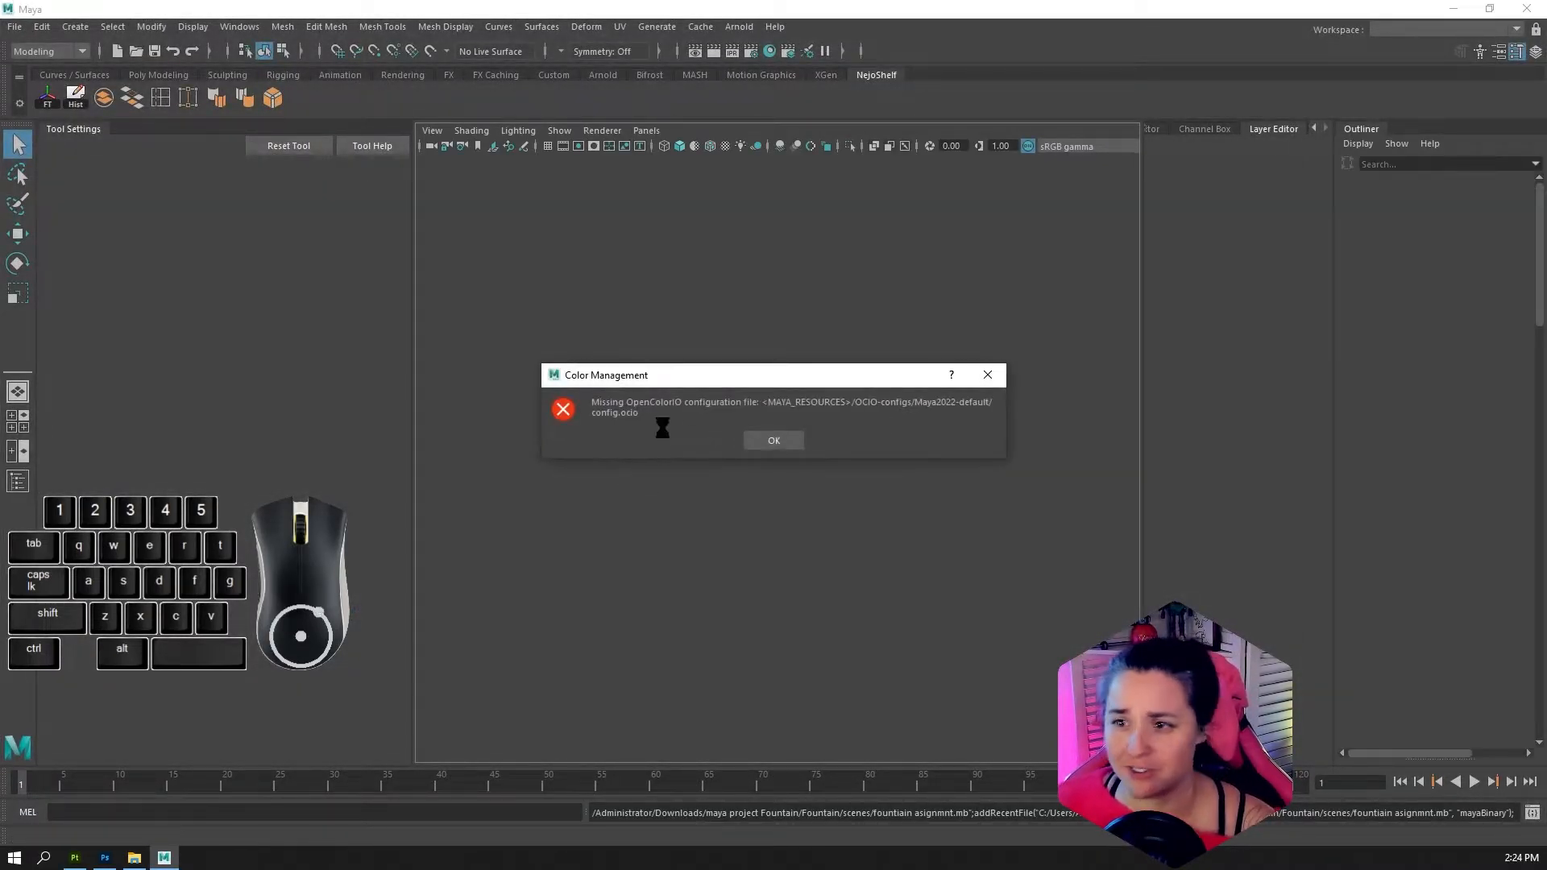
click(771, 443)
click(773, 441)
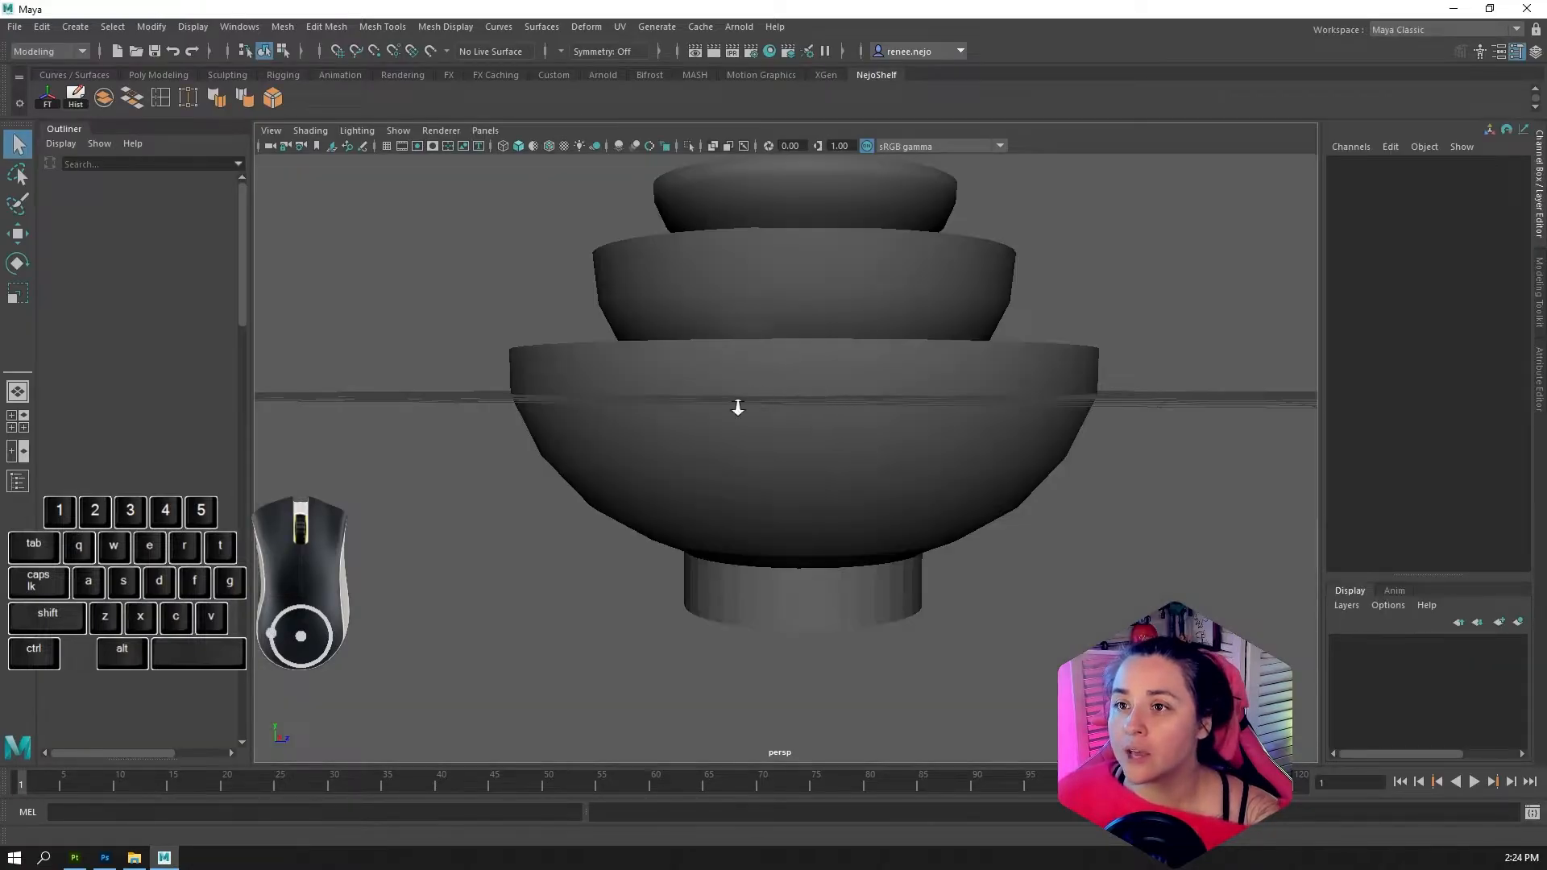
Examine the three-tiered fountain model in the perspective view from the side and from above
scroll(790, 422, down, 3)
click(789, 422)
alt+drag(790, 422, 825, 446)
alt+right_drag(825, 446, 943, 445)
key(space)
alt+drag(866, 463, 795, 441)
key(space)
right_drag(788, 405, 782, 373)
key(space)
key(space)
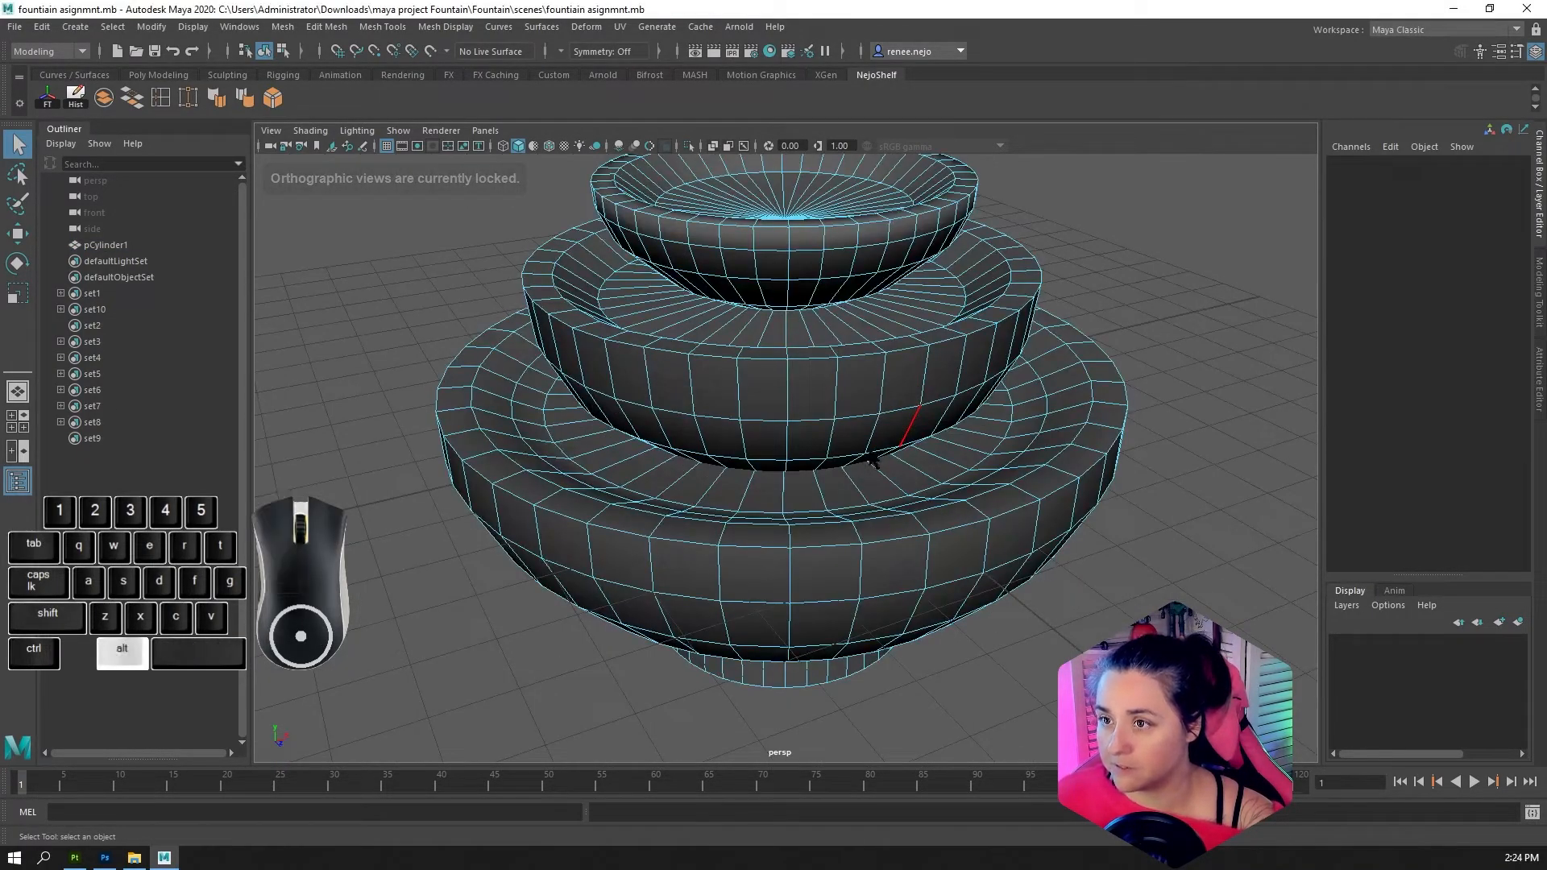
alt+drag(792, 427, 676, 413)
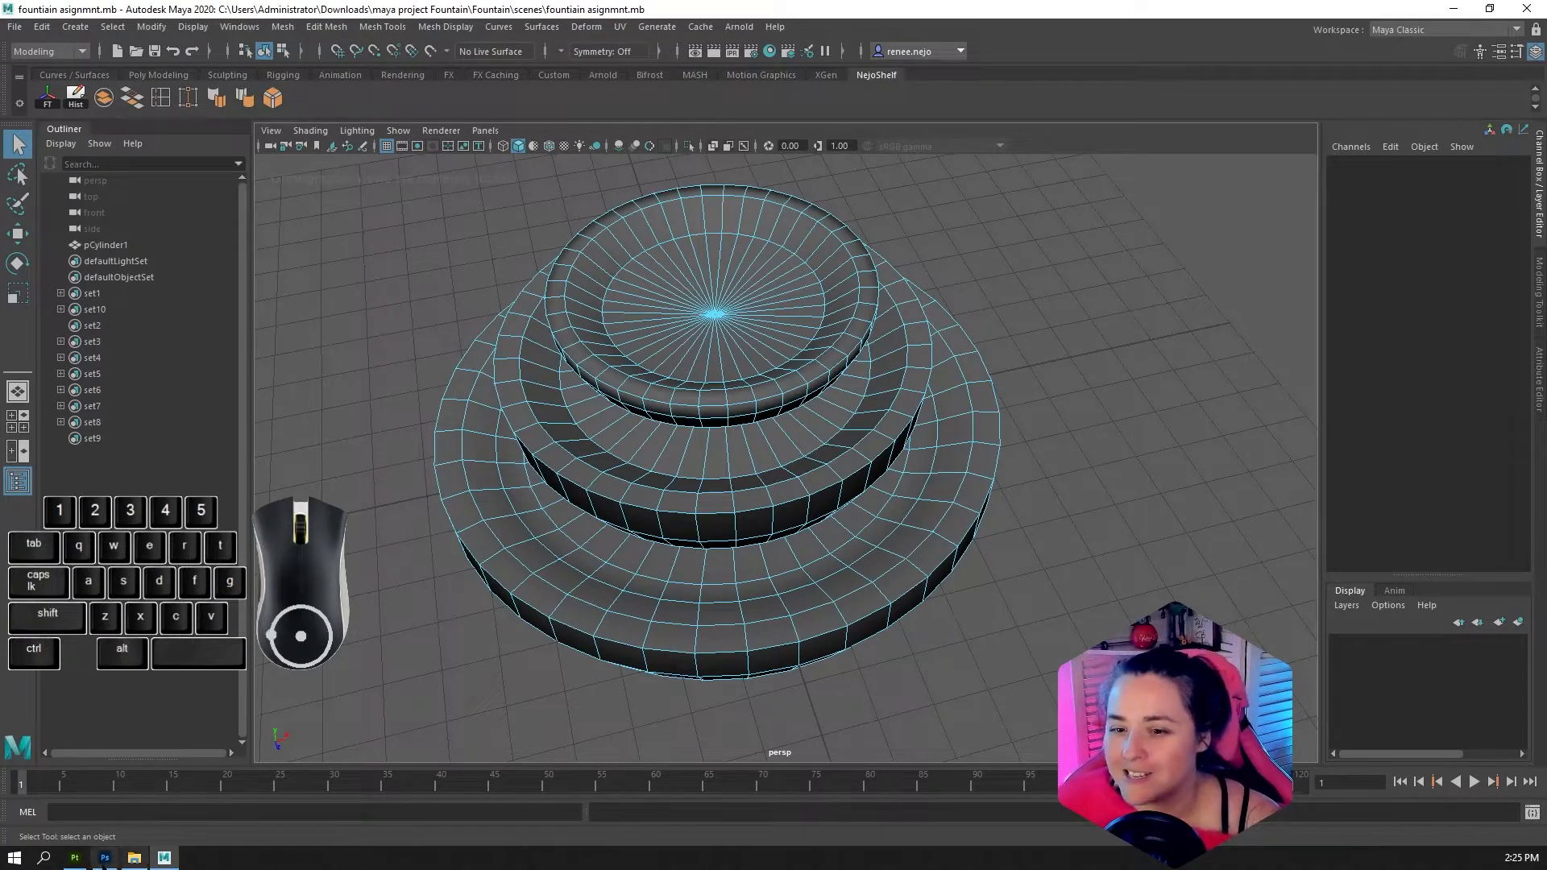
Switch to Substance 3D Painter and Photoshop in turn and close both applications
click(75, 859)
click(1528, 9)
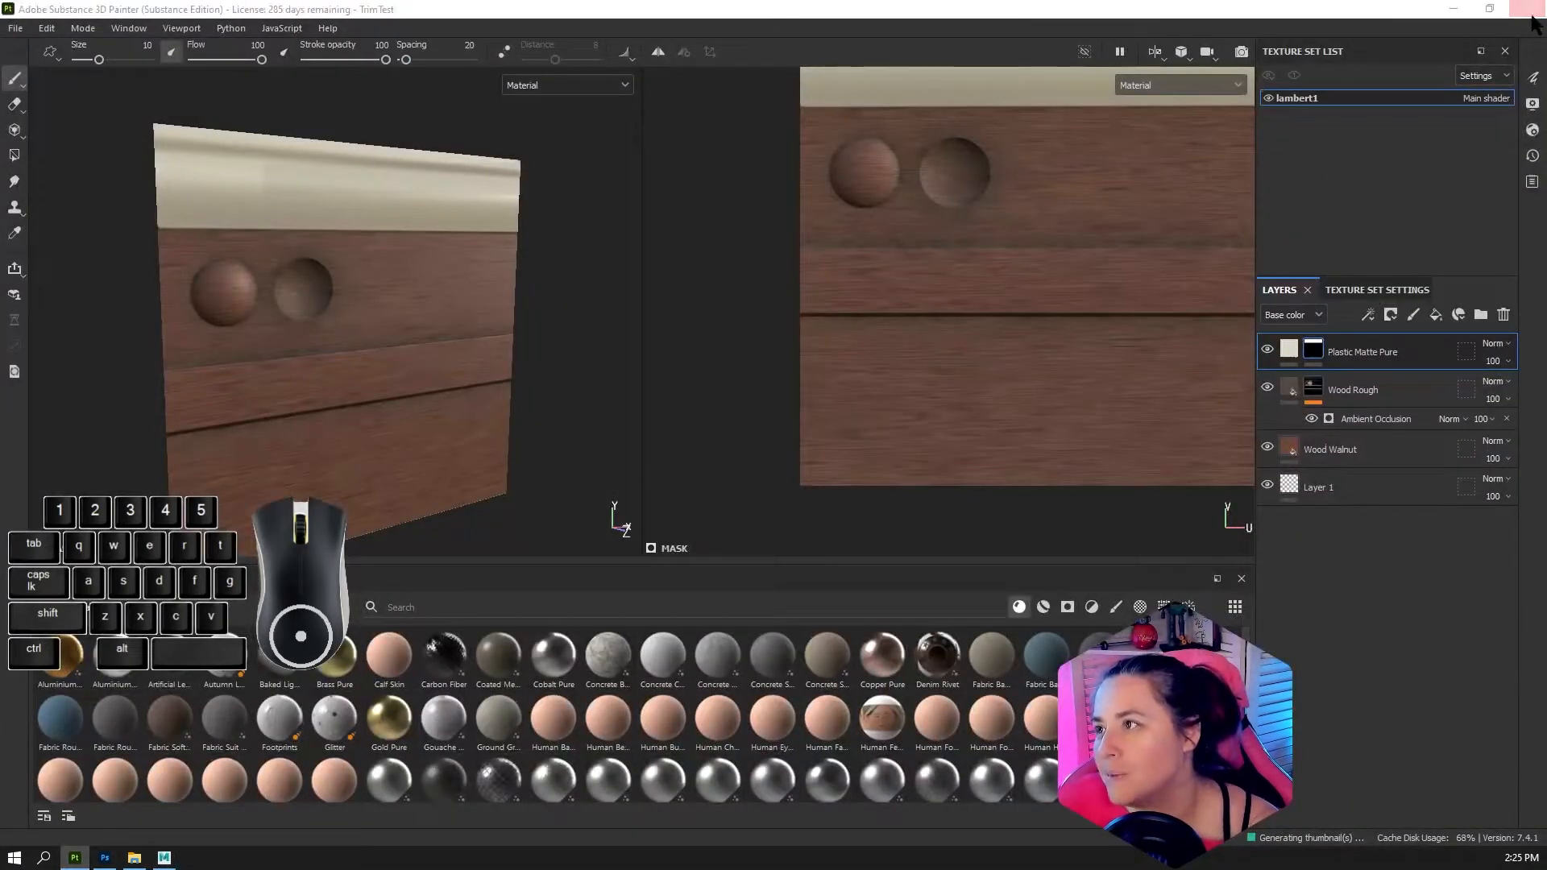
click(608, 453)
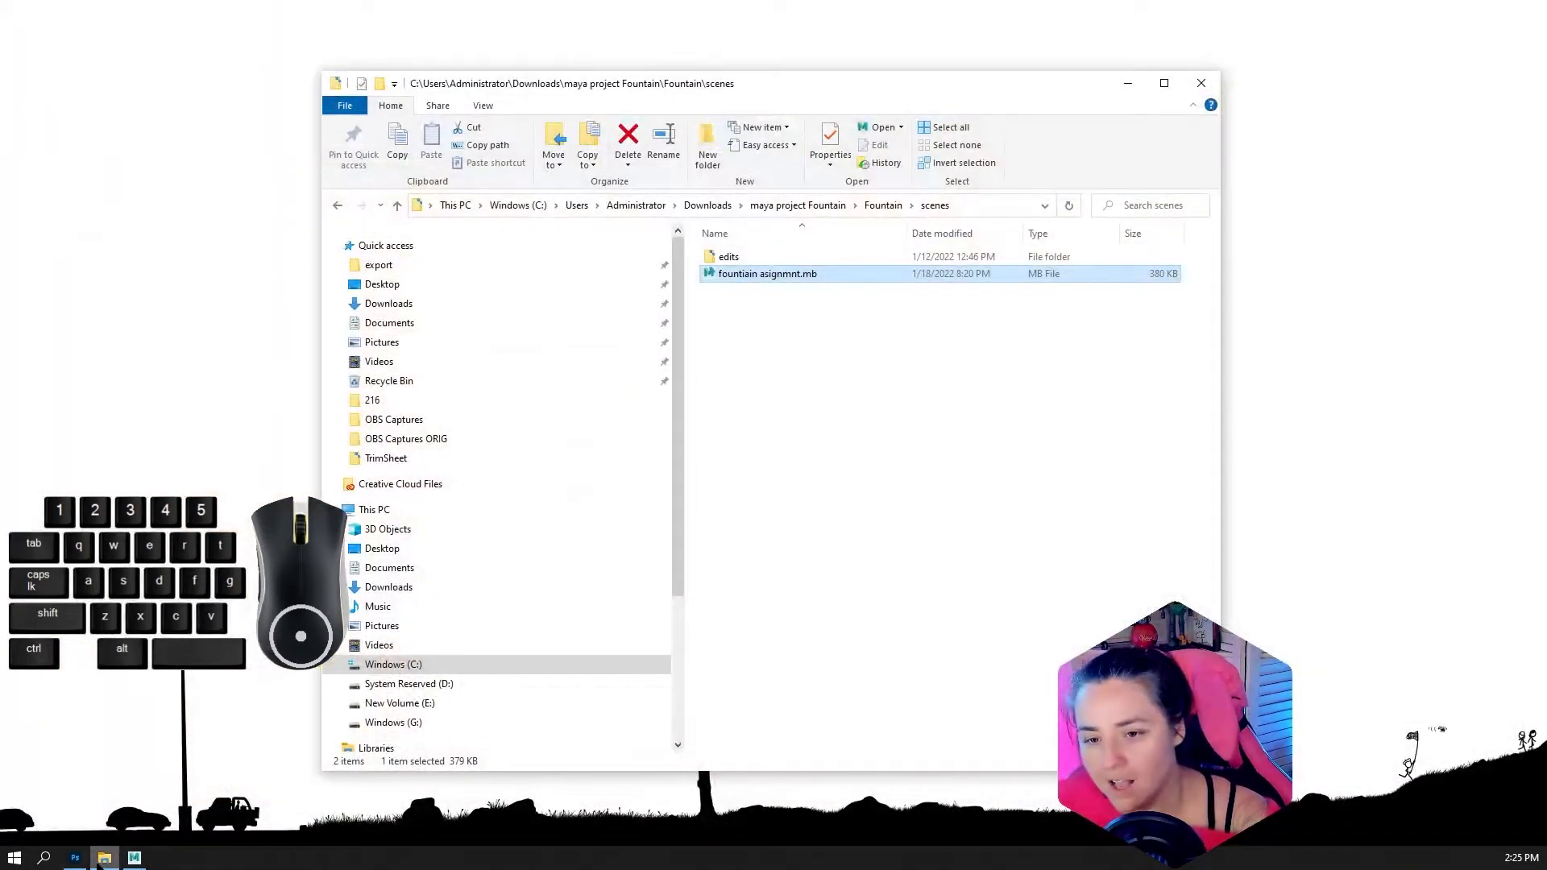
click(75, 858)
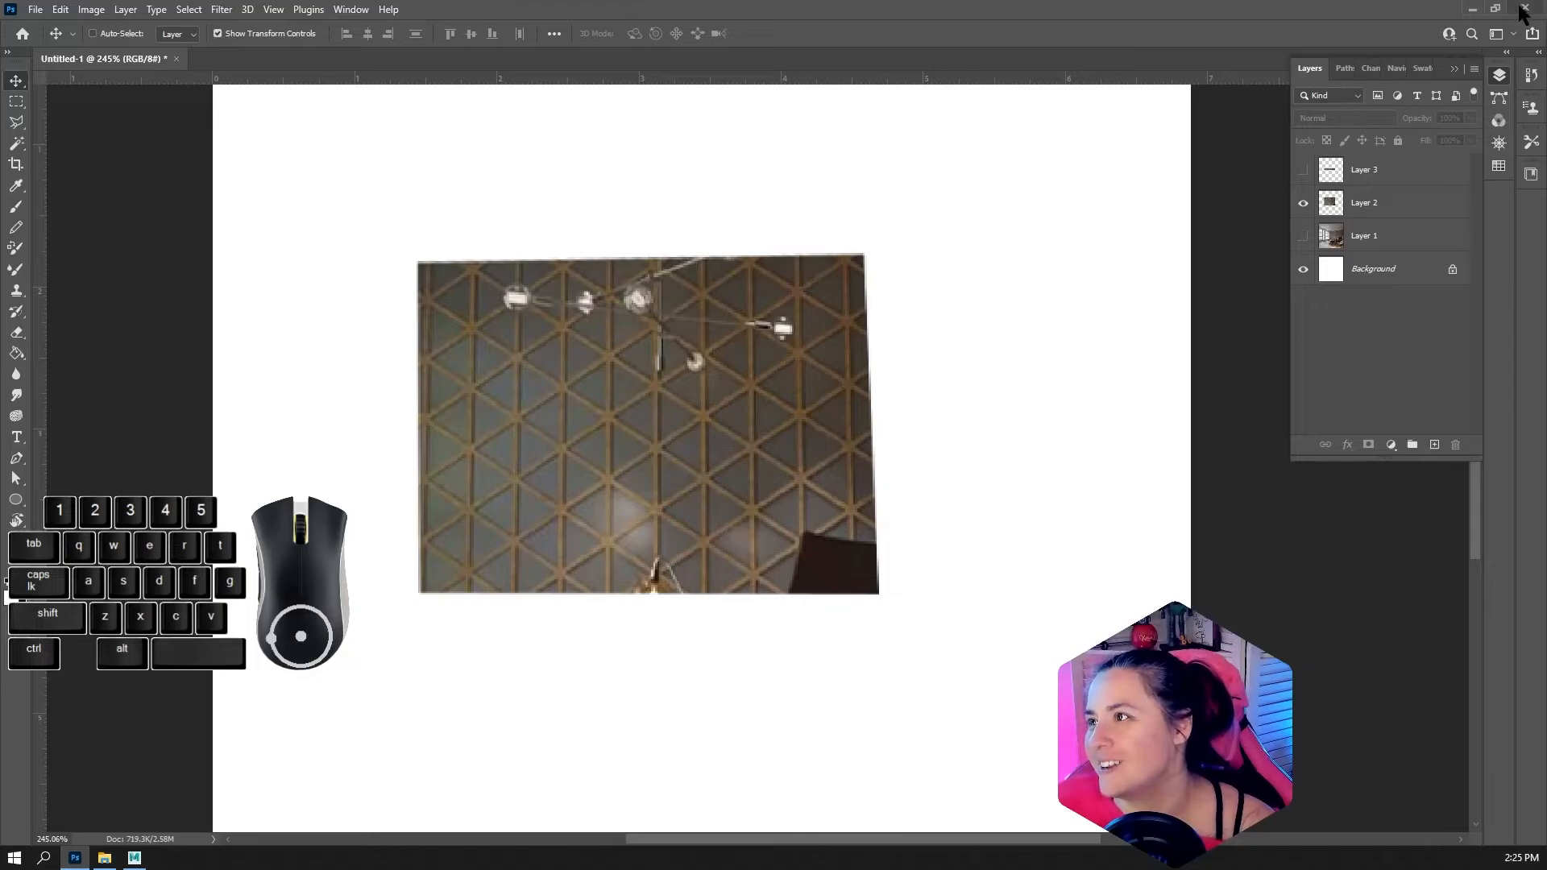
click(1522, 8)
click(767, 321)
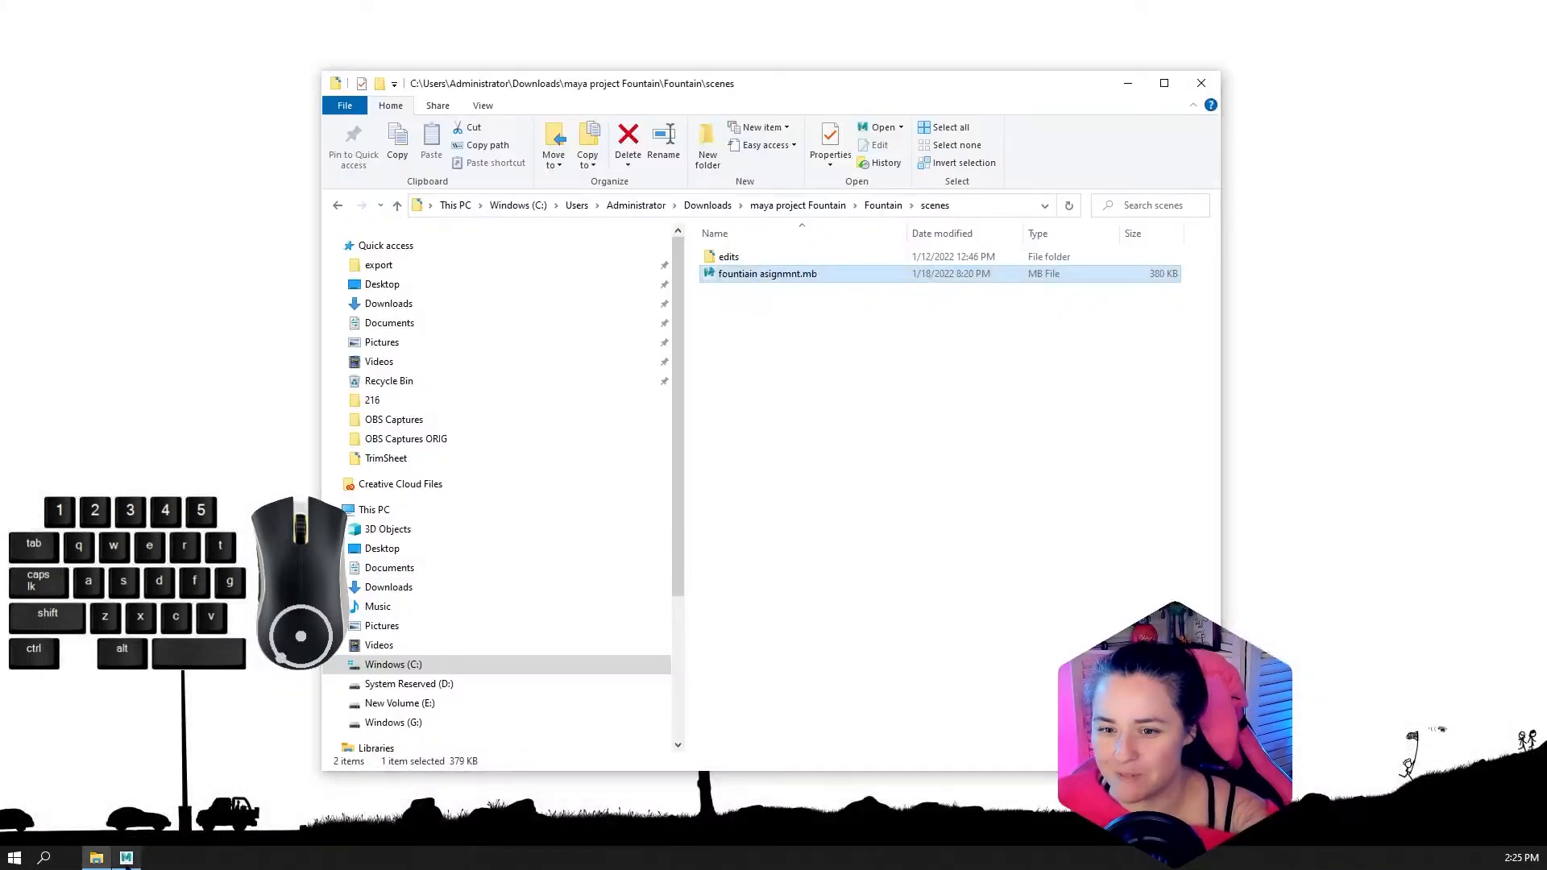
Return to Maya, open the attributes of the fountain mesh pCylinder1 and delete its construction history
click(104, 859)
alt+drag(559, 529, 736, 404)
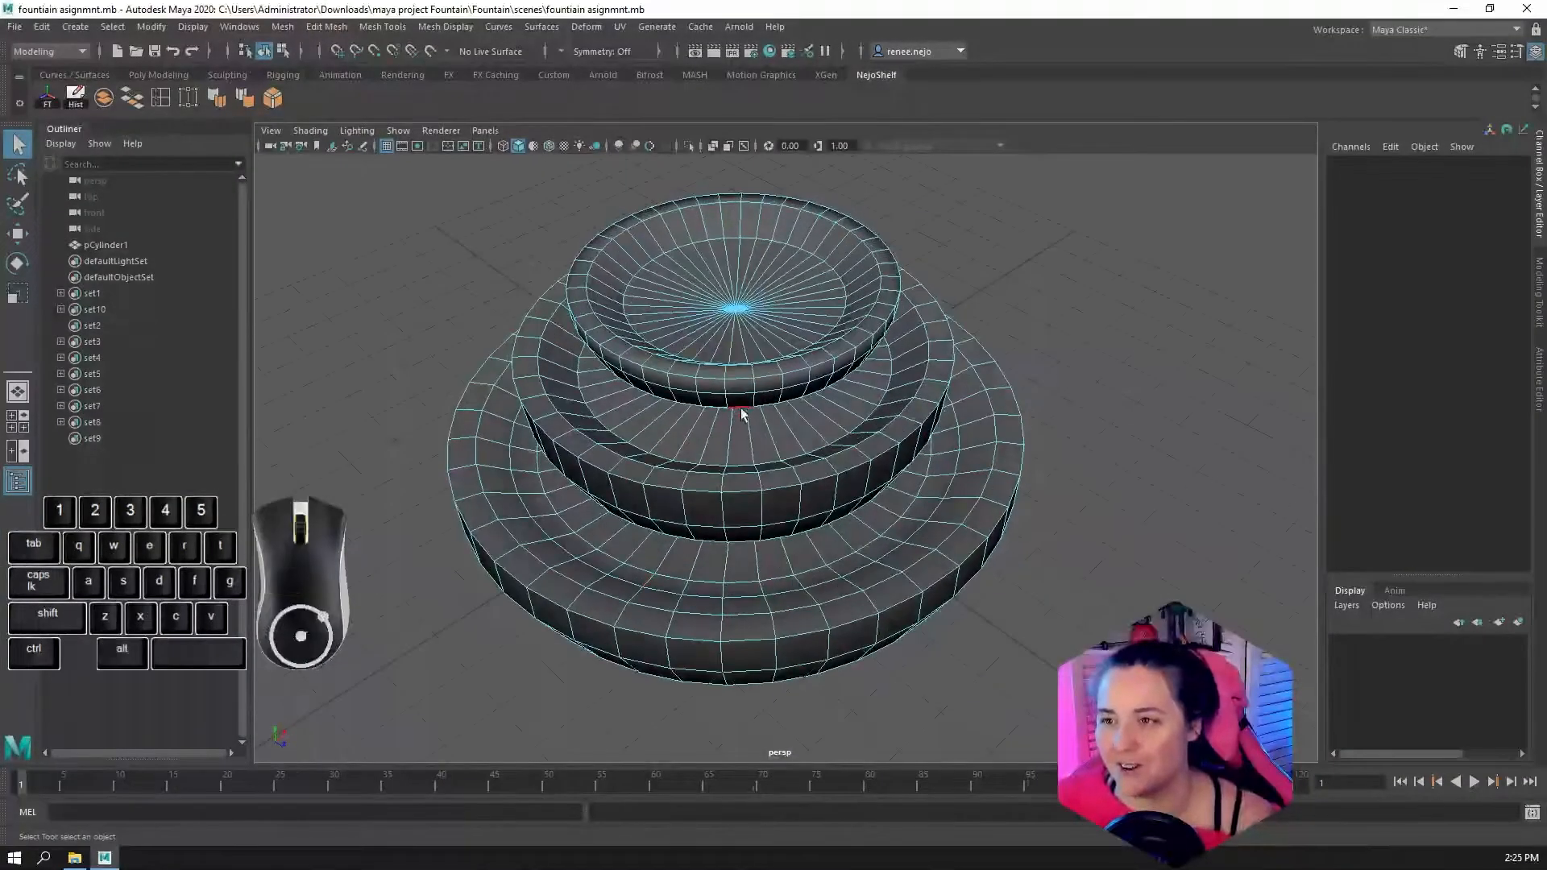
key(space)
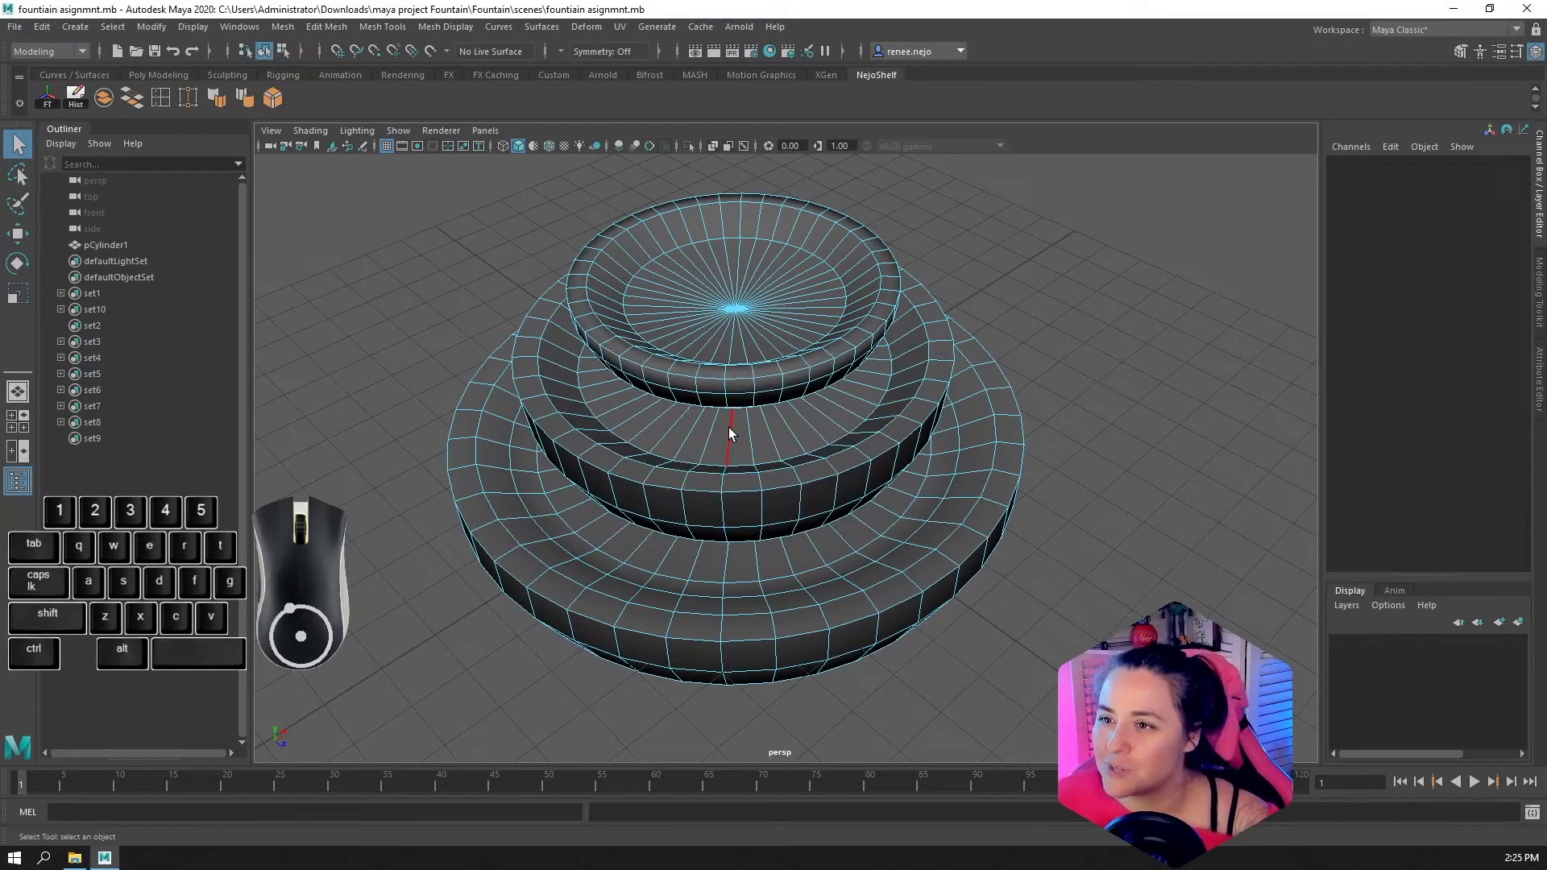
right_drag(728, 426, 761, 389)
right_drag(727, 524, 713, 796)
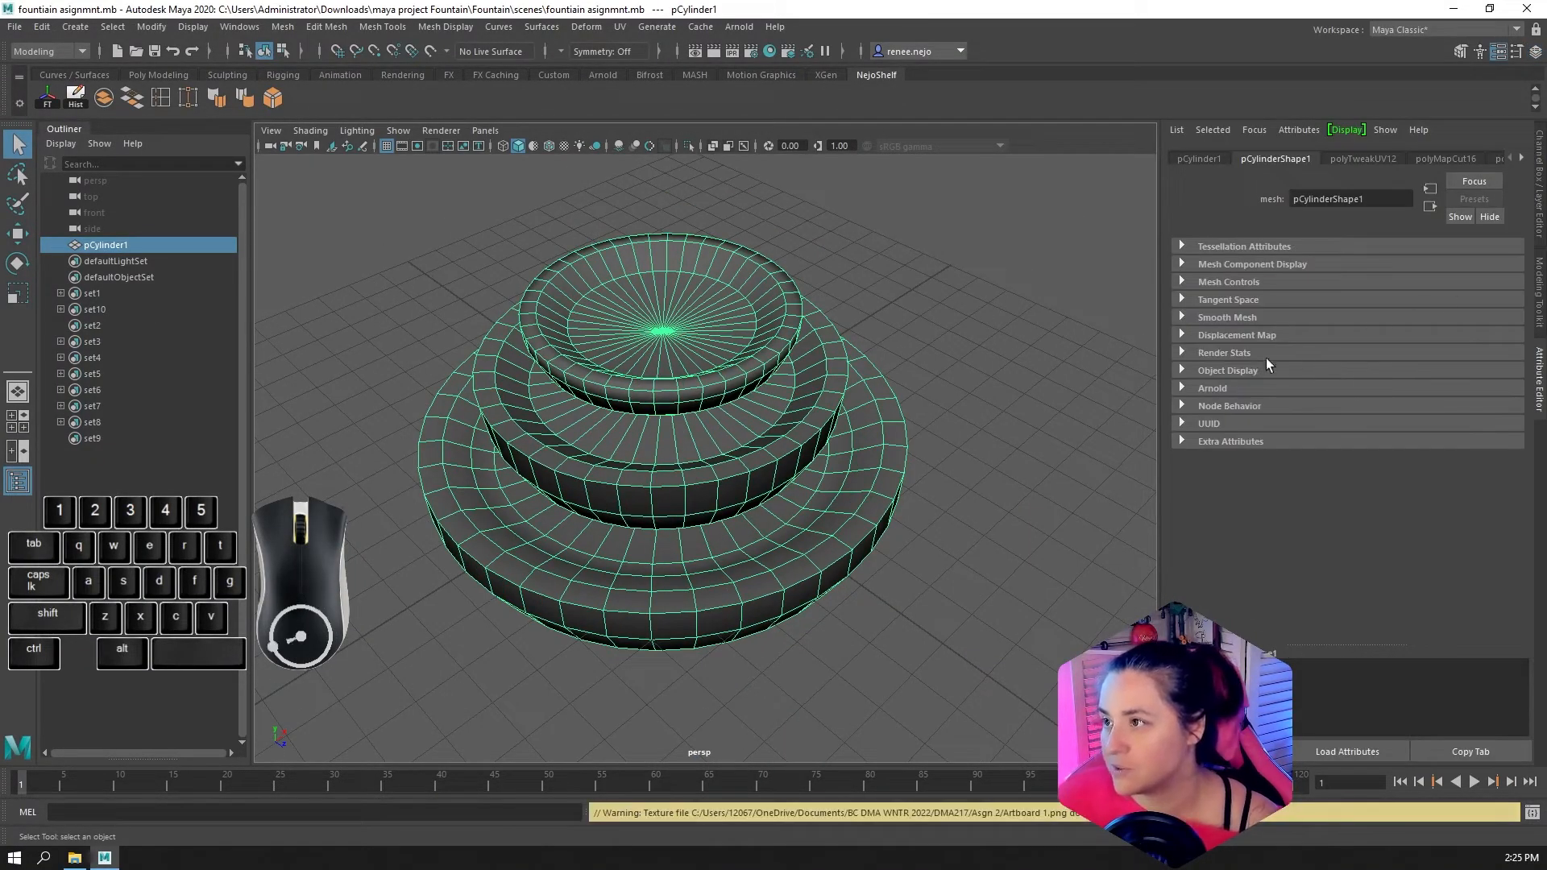
click(1499, 160)
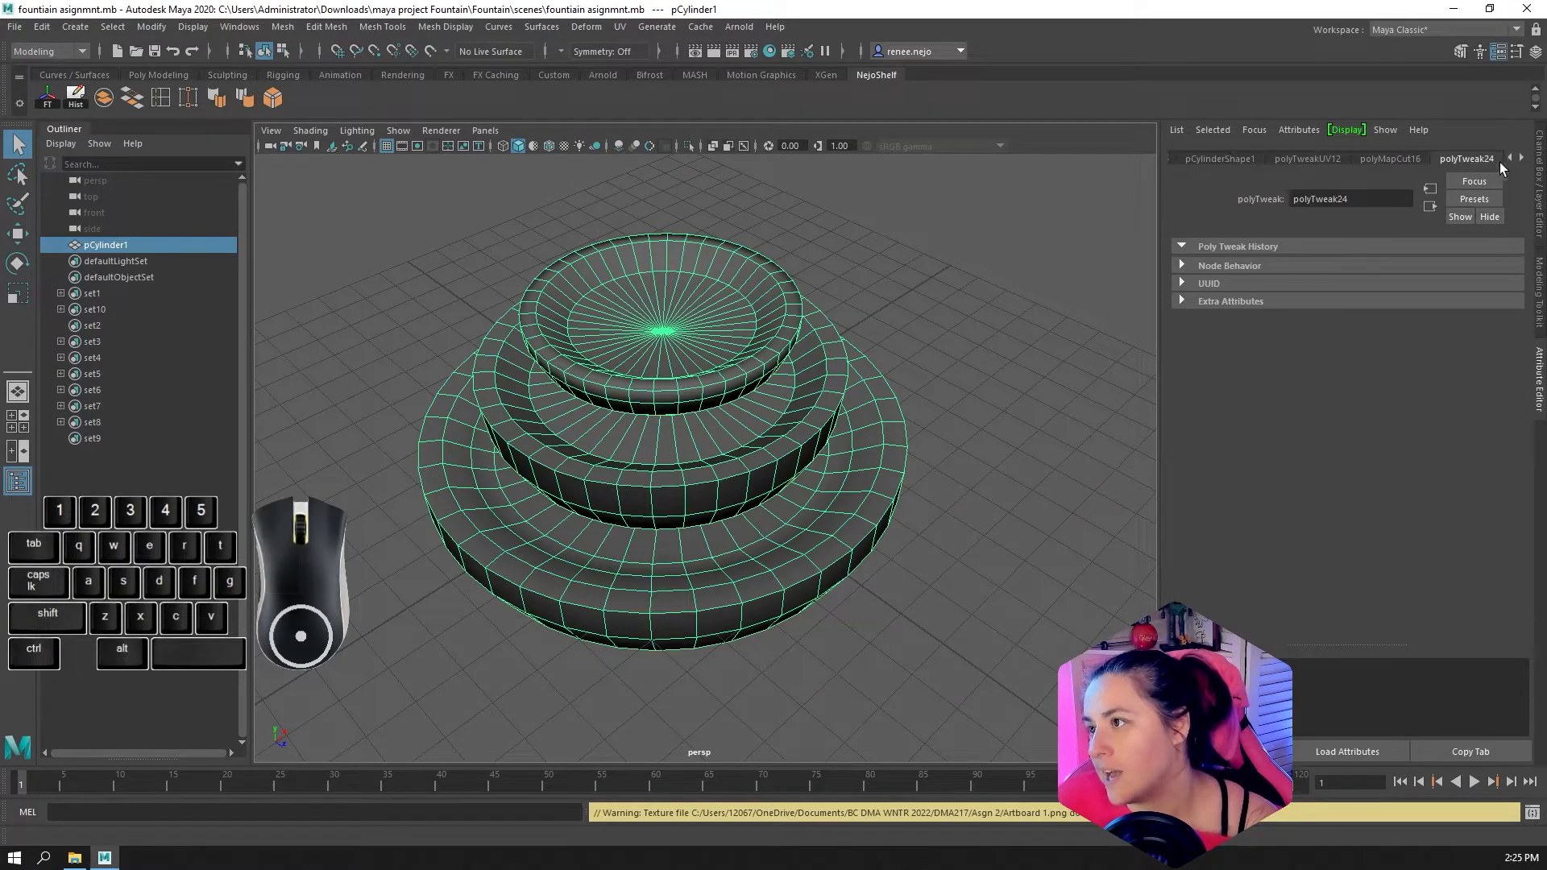
click(1521, 158)
click(1521, 160)
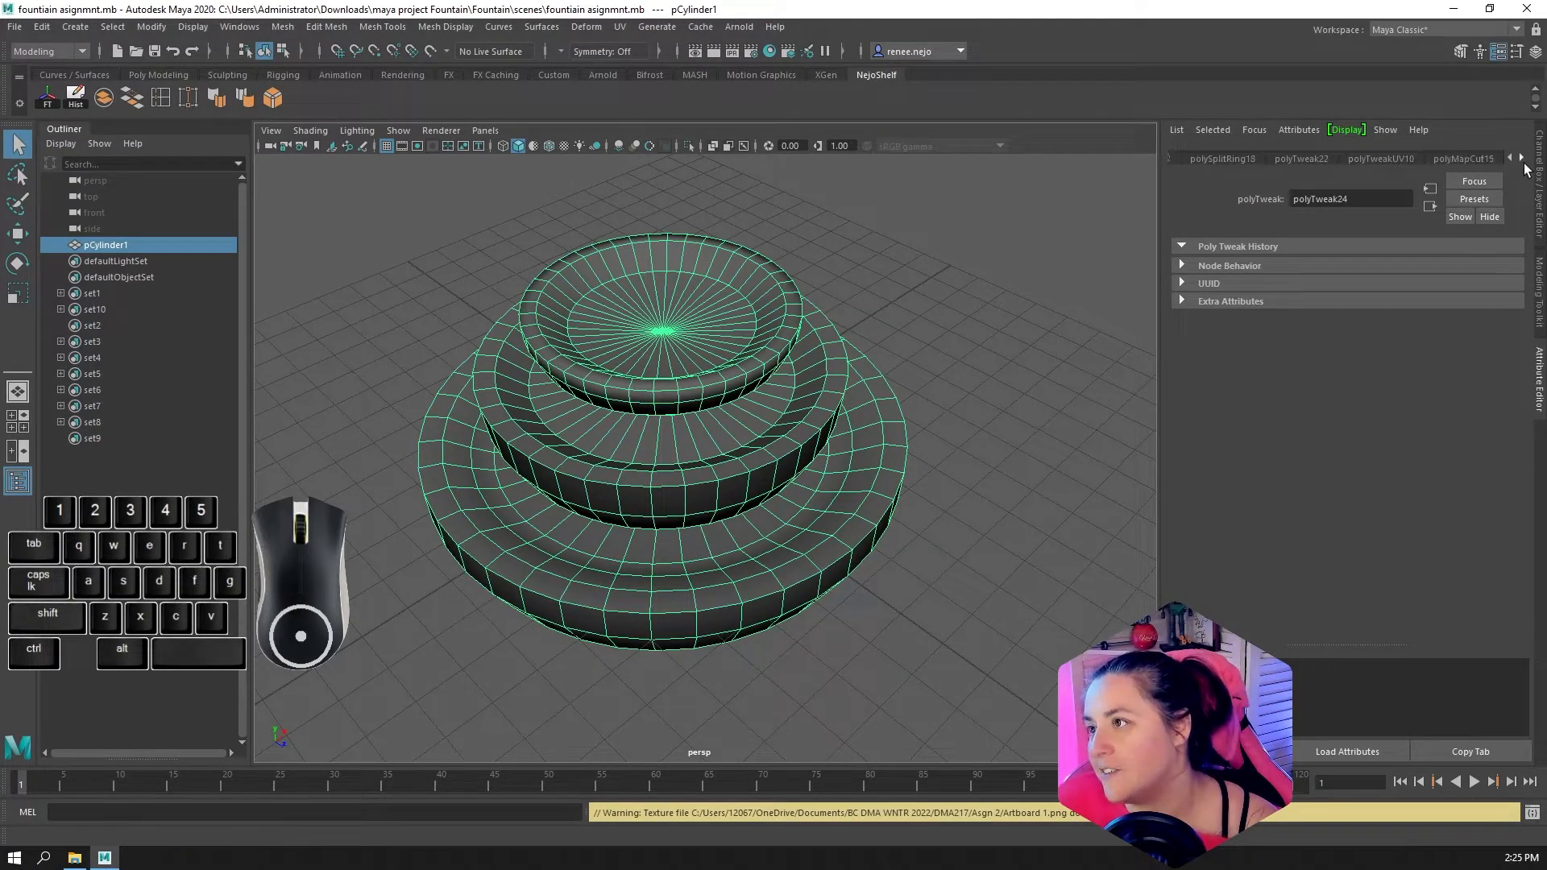
click(75, 99)
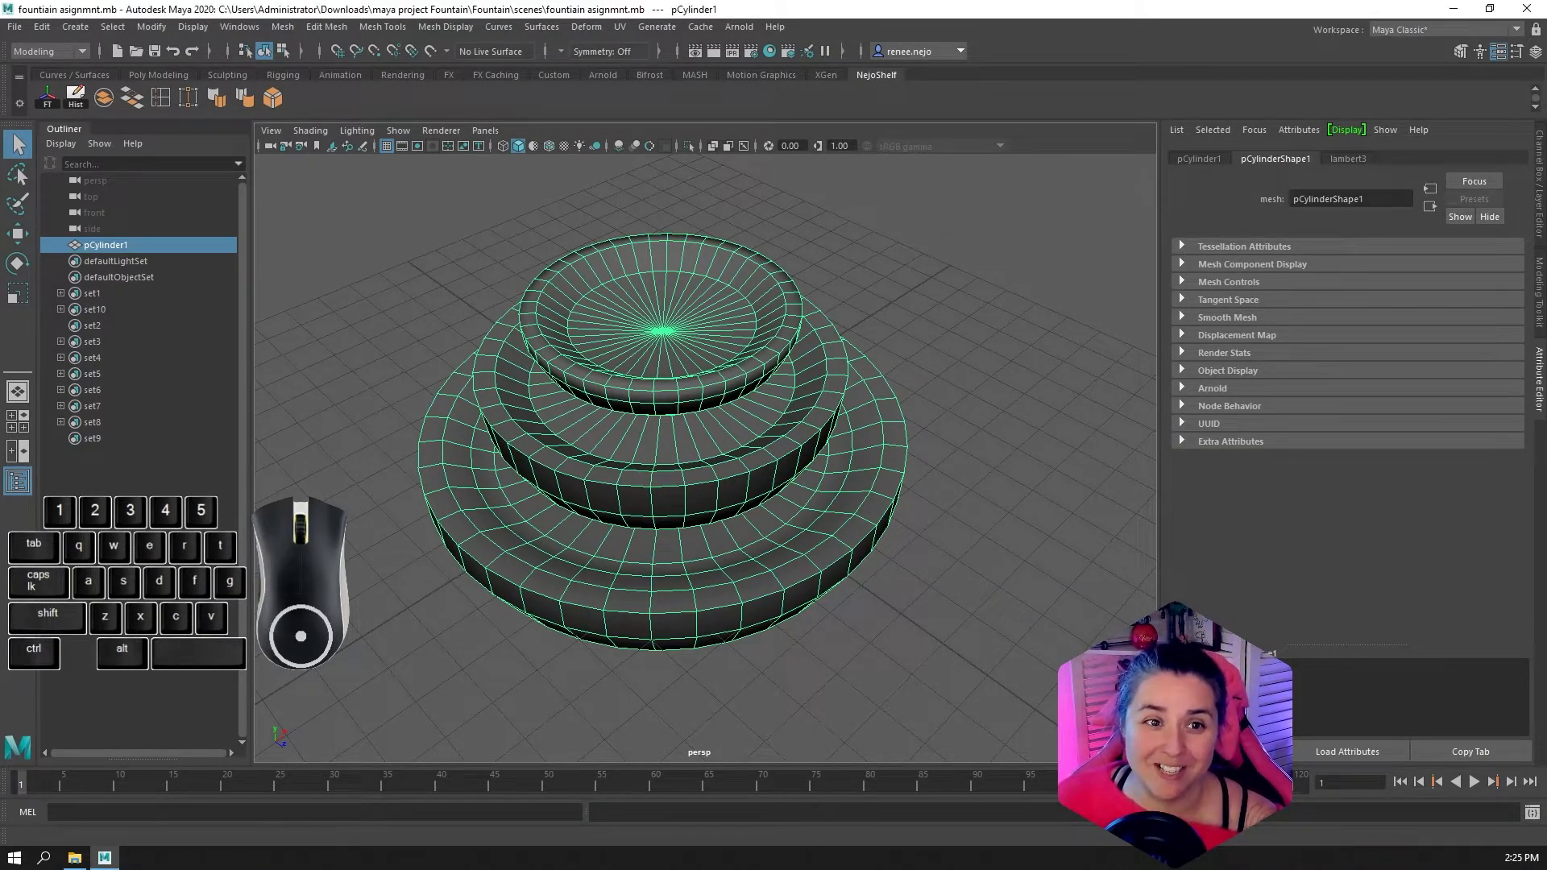
Open the file texture connected to lambert3's Color and start browsing for a replacement image
click(1340, 160)
click(1505, 339)
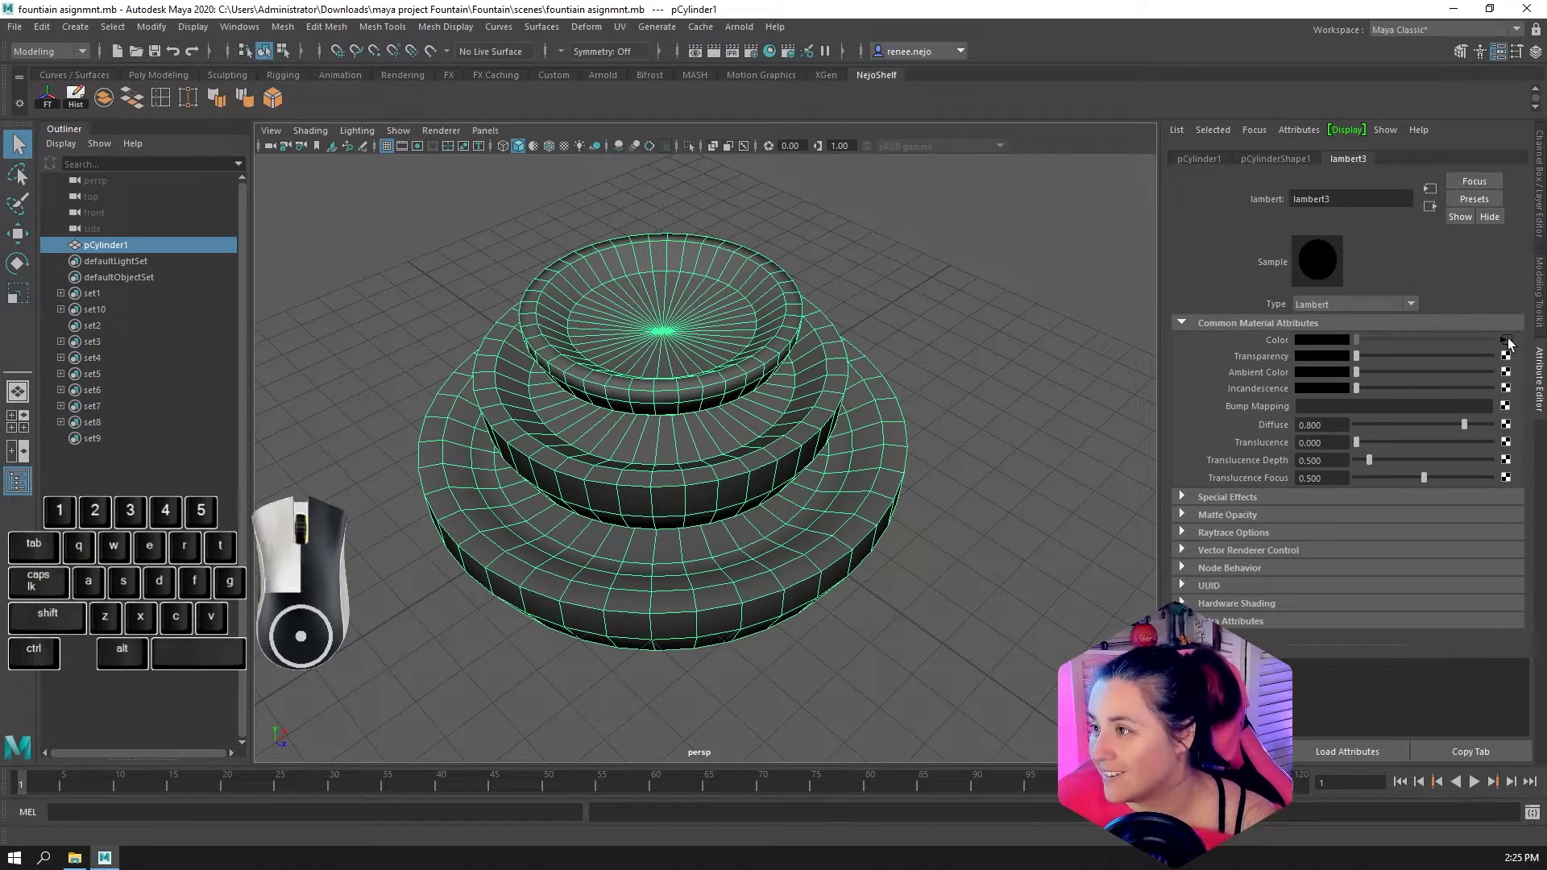
drag(1358, 376, 1284, 379)
click(1320, 380)
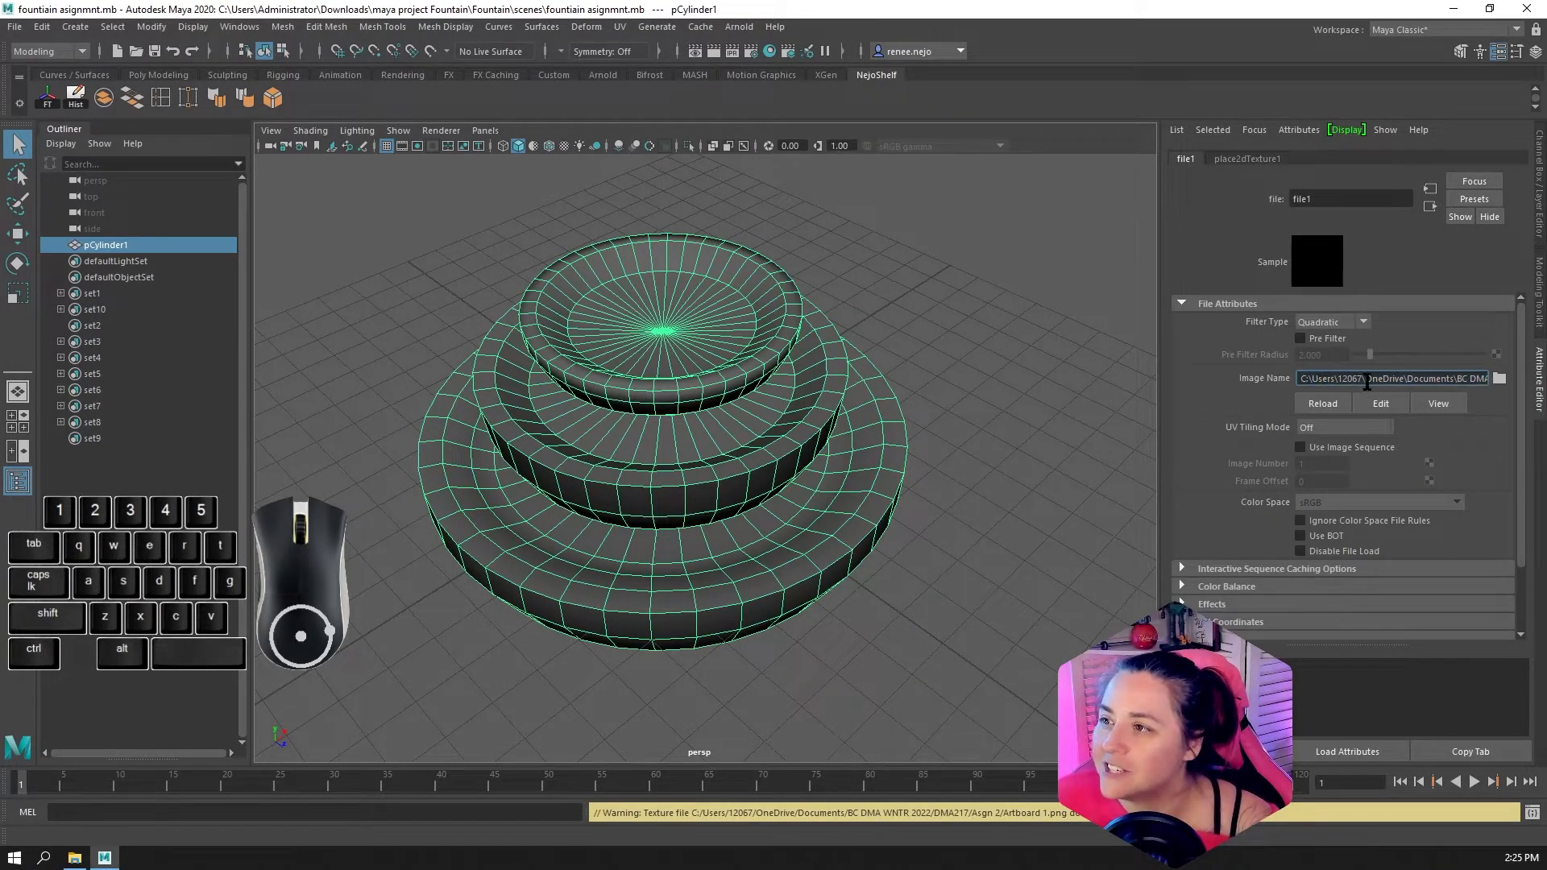
drag(1388, 380, 1501, 386)
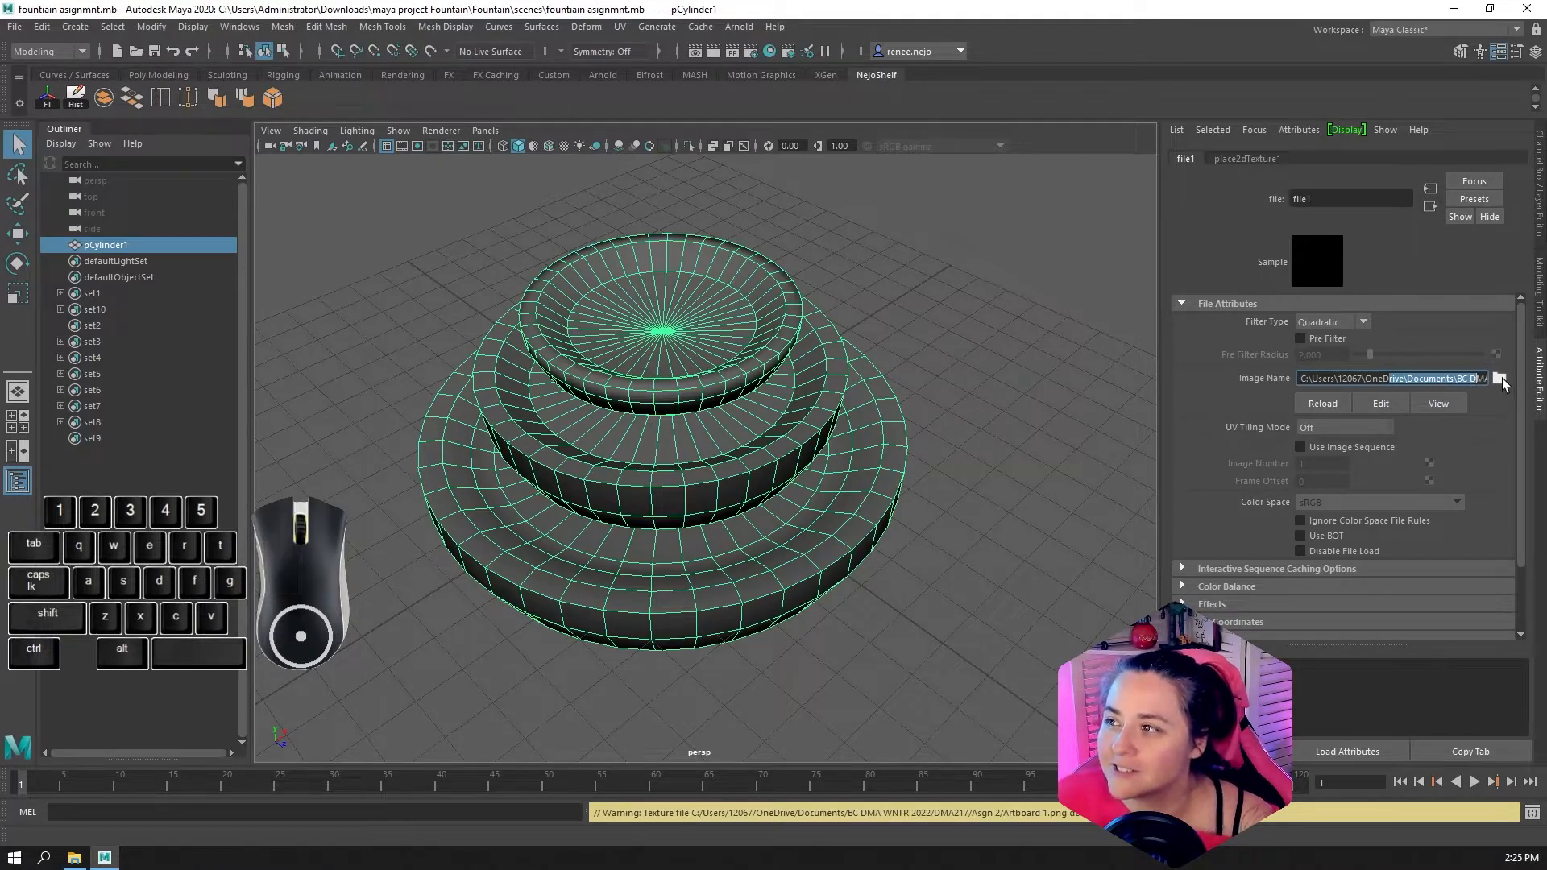
click(1501, 379)
Load Artboard 1.png from the images folder of Downloads\maya project Fountain\Fountain as the texture image
drag(846, 303, 1044, 240)
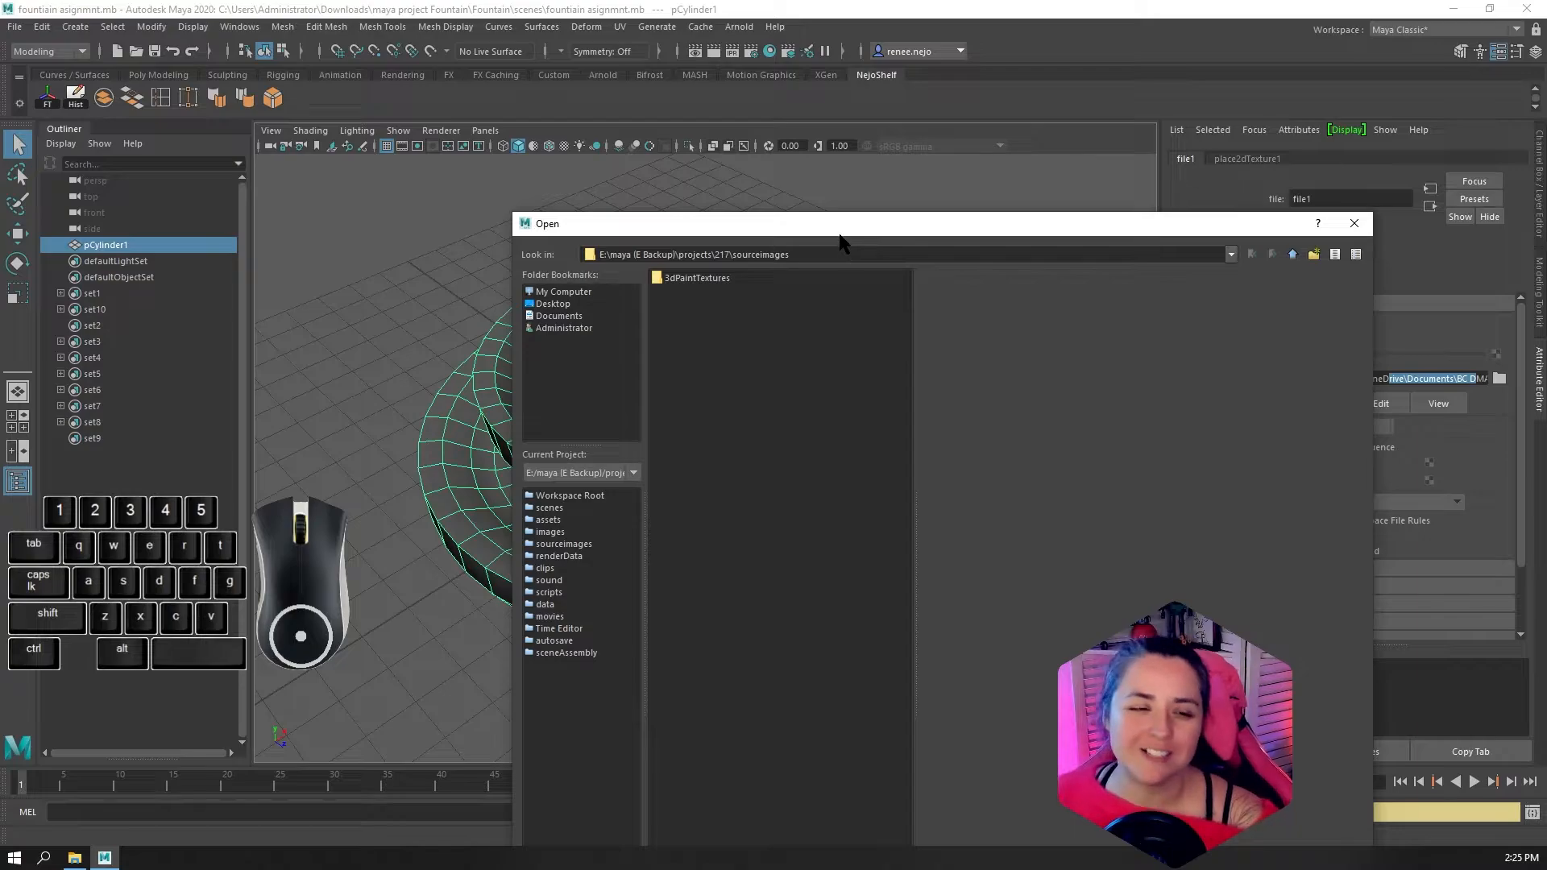
drag(846, 228, 800, 137)
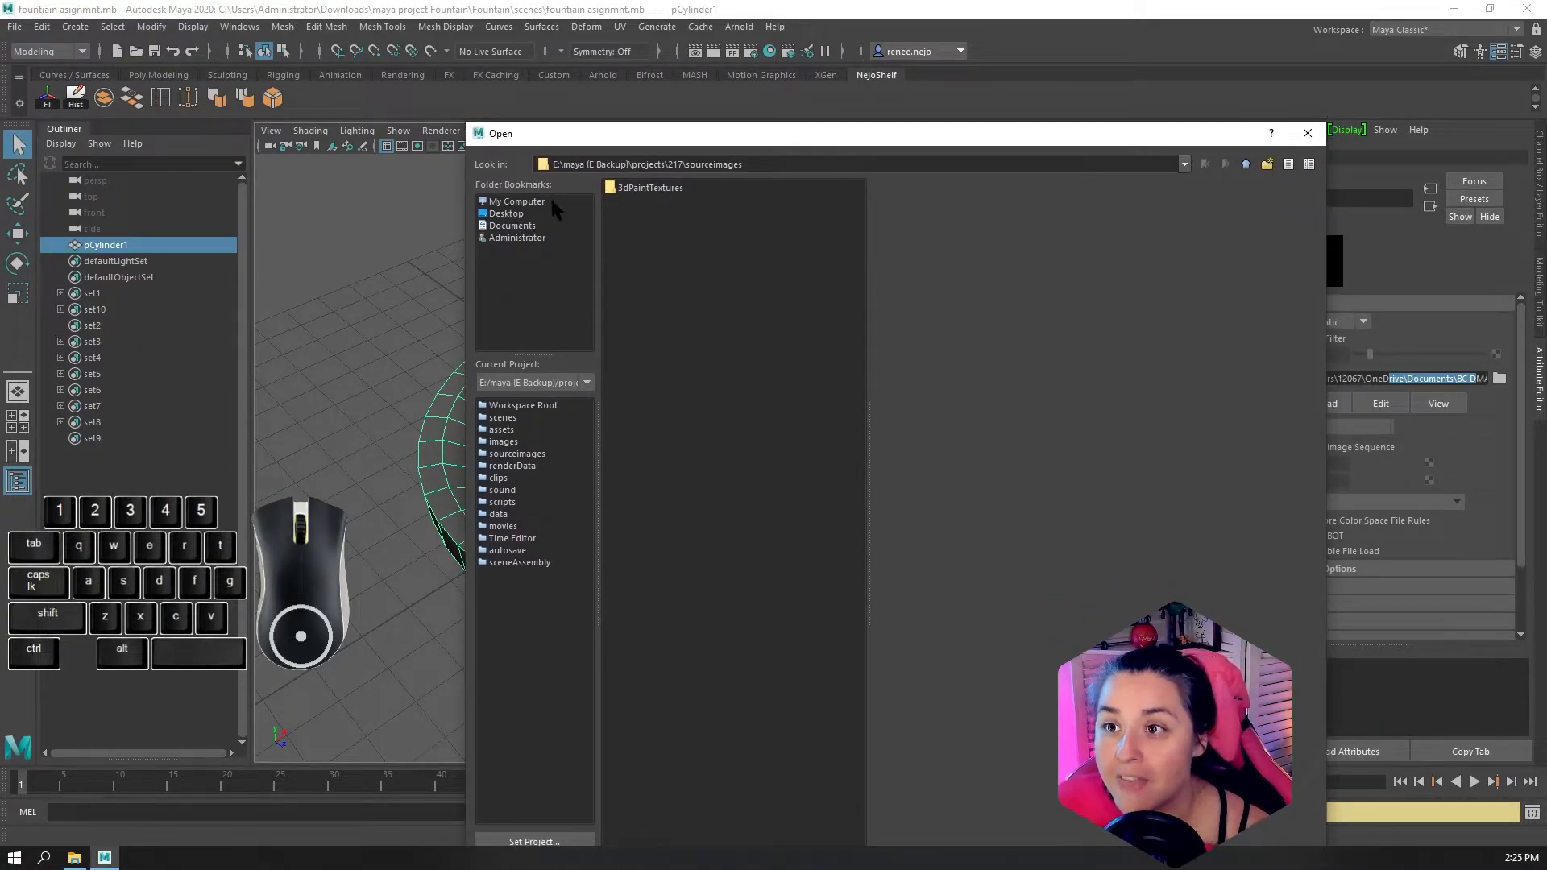
click(508, 203)
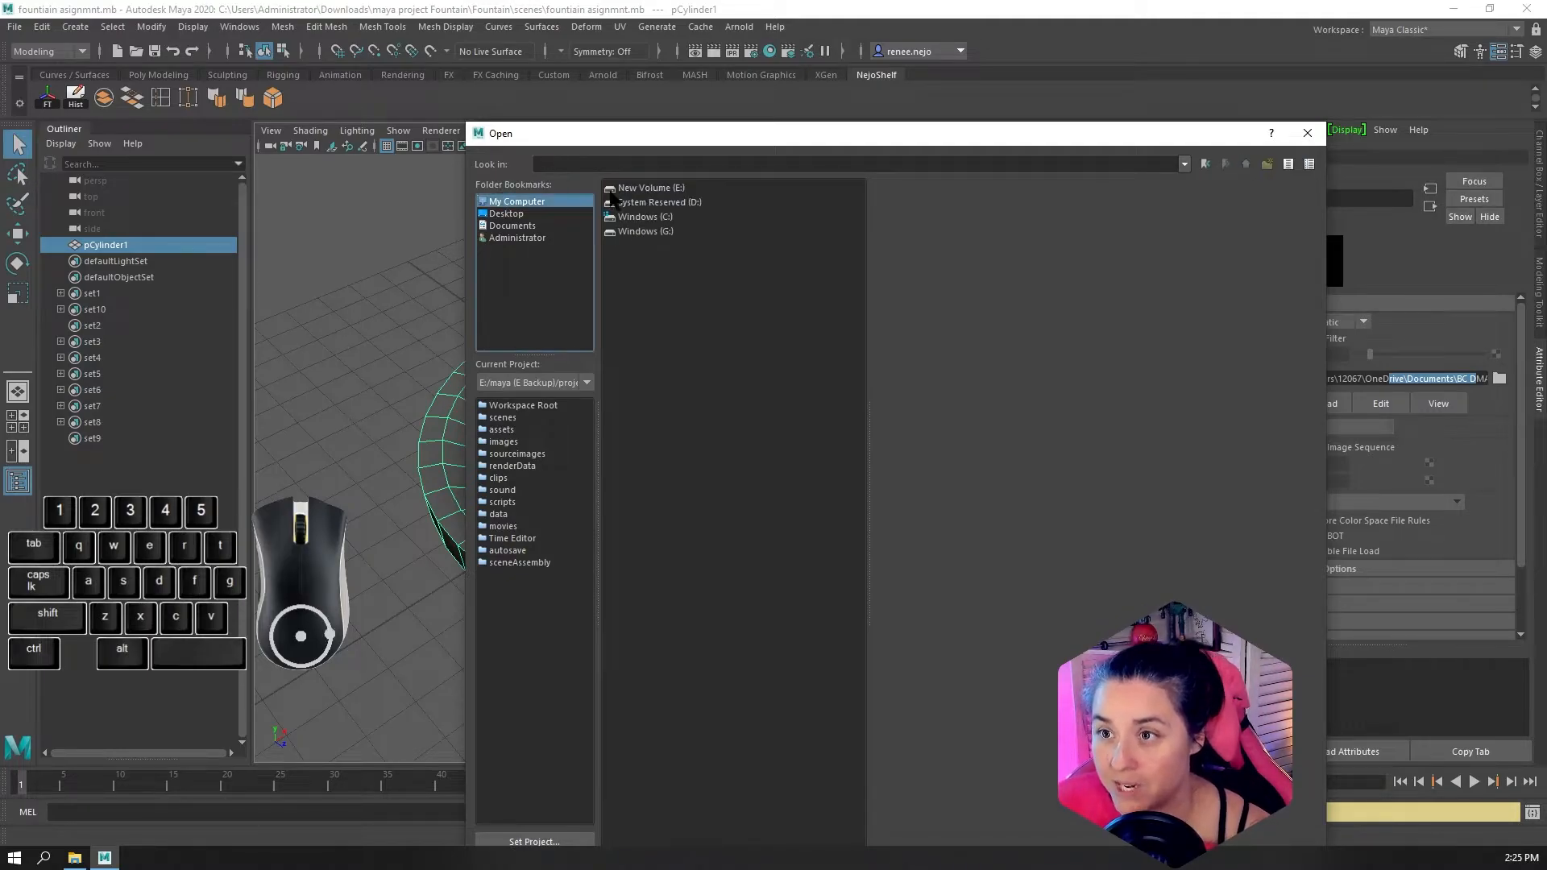
click(507, 214)
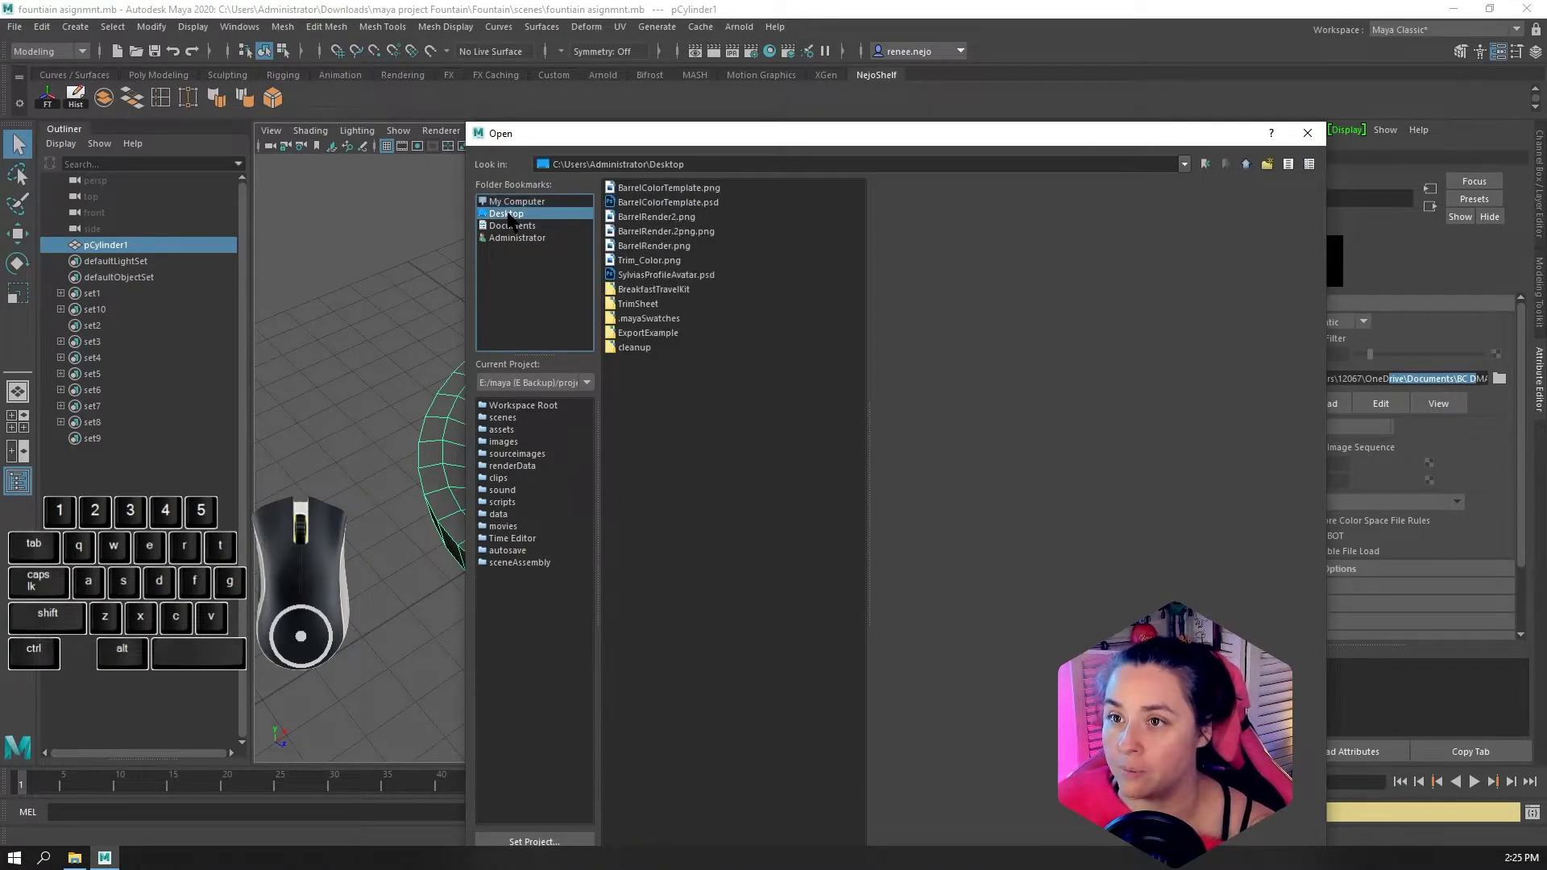
click(511, 203)
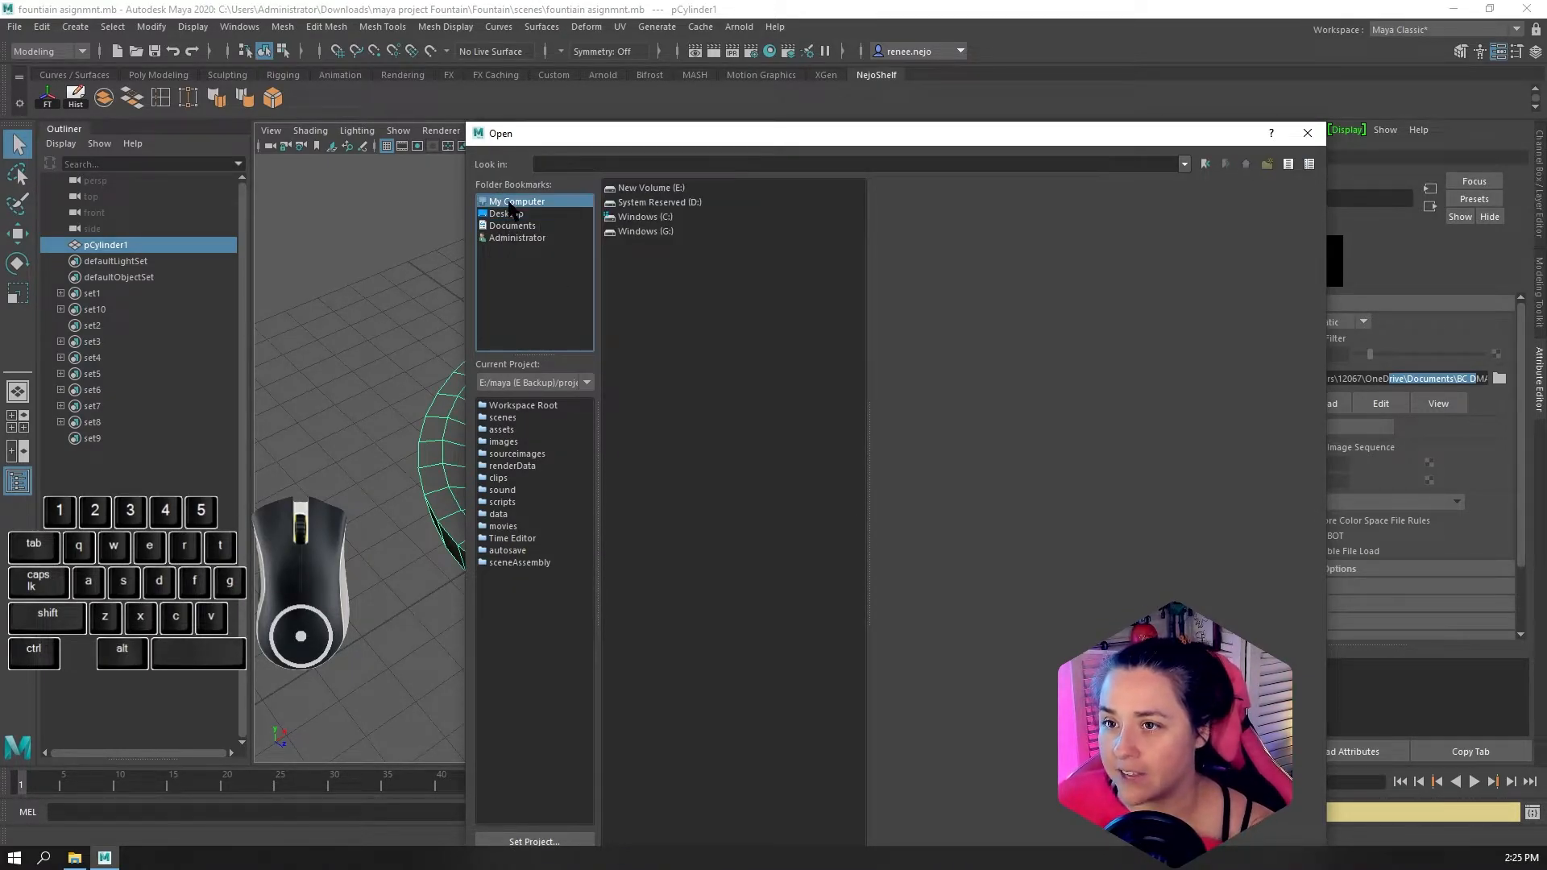
click(517, 238)
double_click(639, 192)
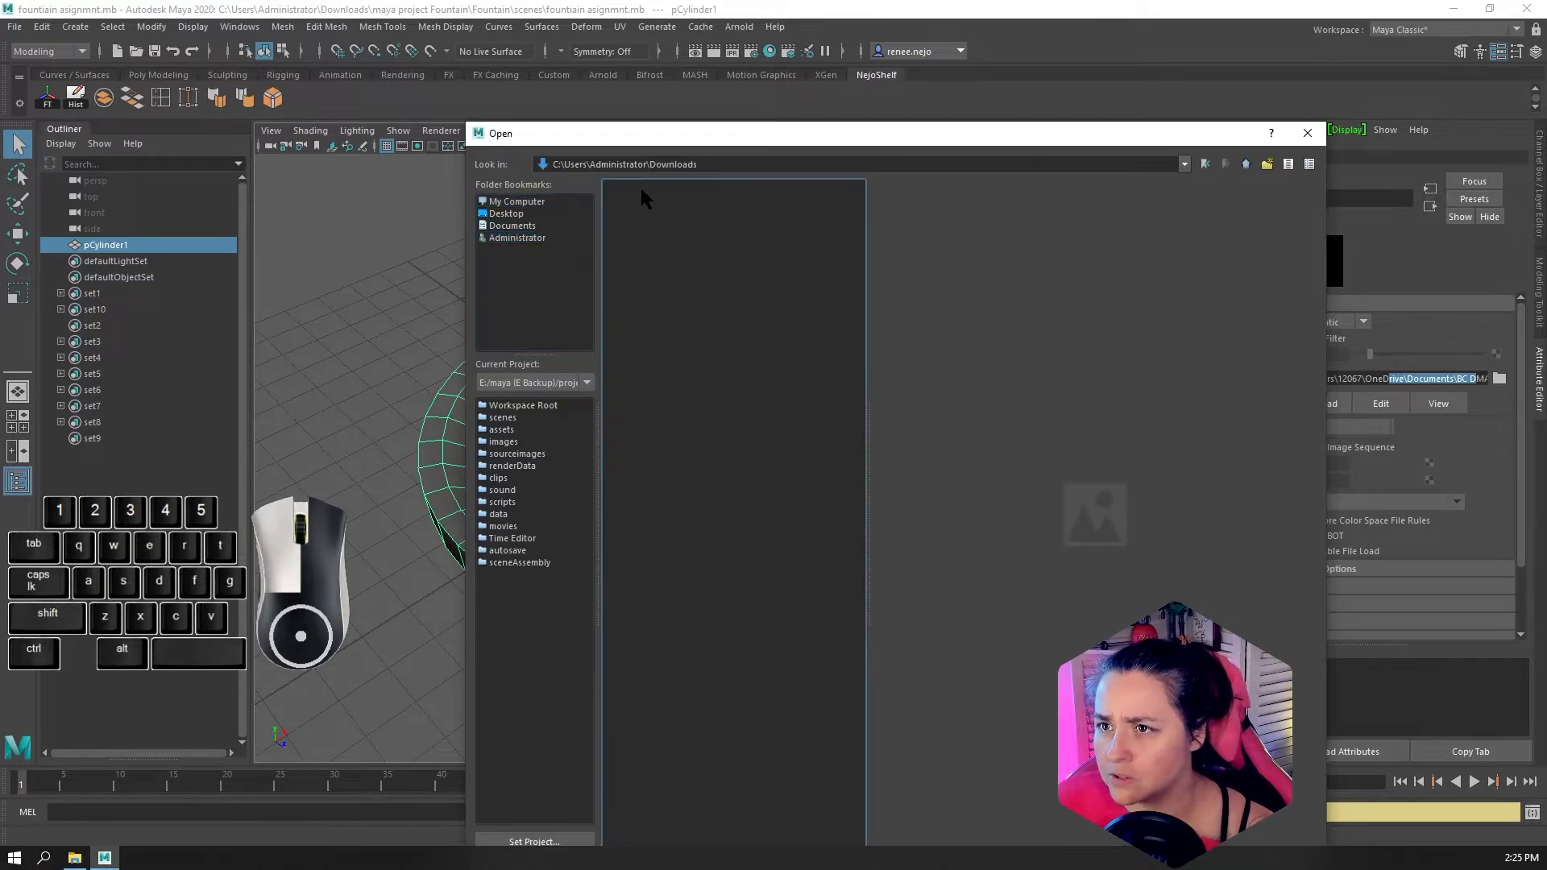
double_click(653, 232)
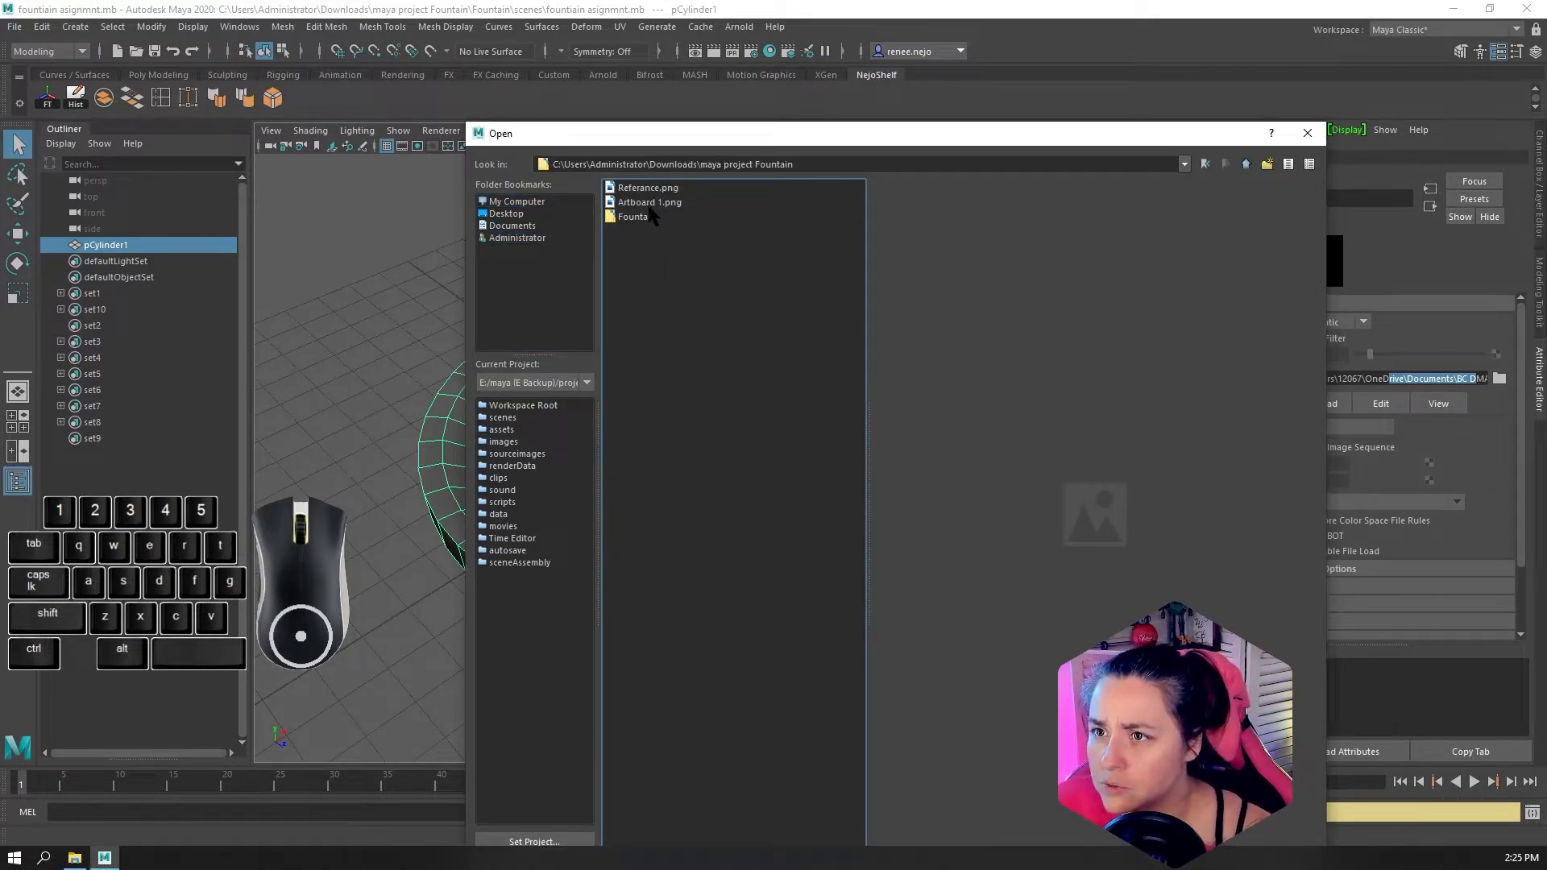
double_click(649, 216)
double_click(637, 185)
click(636, 201)
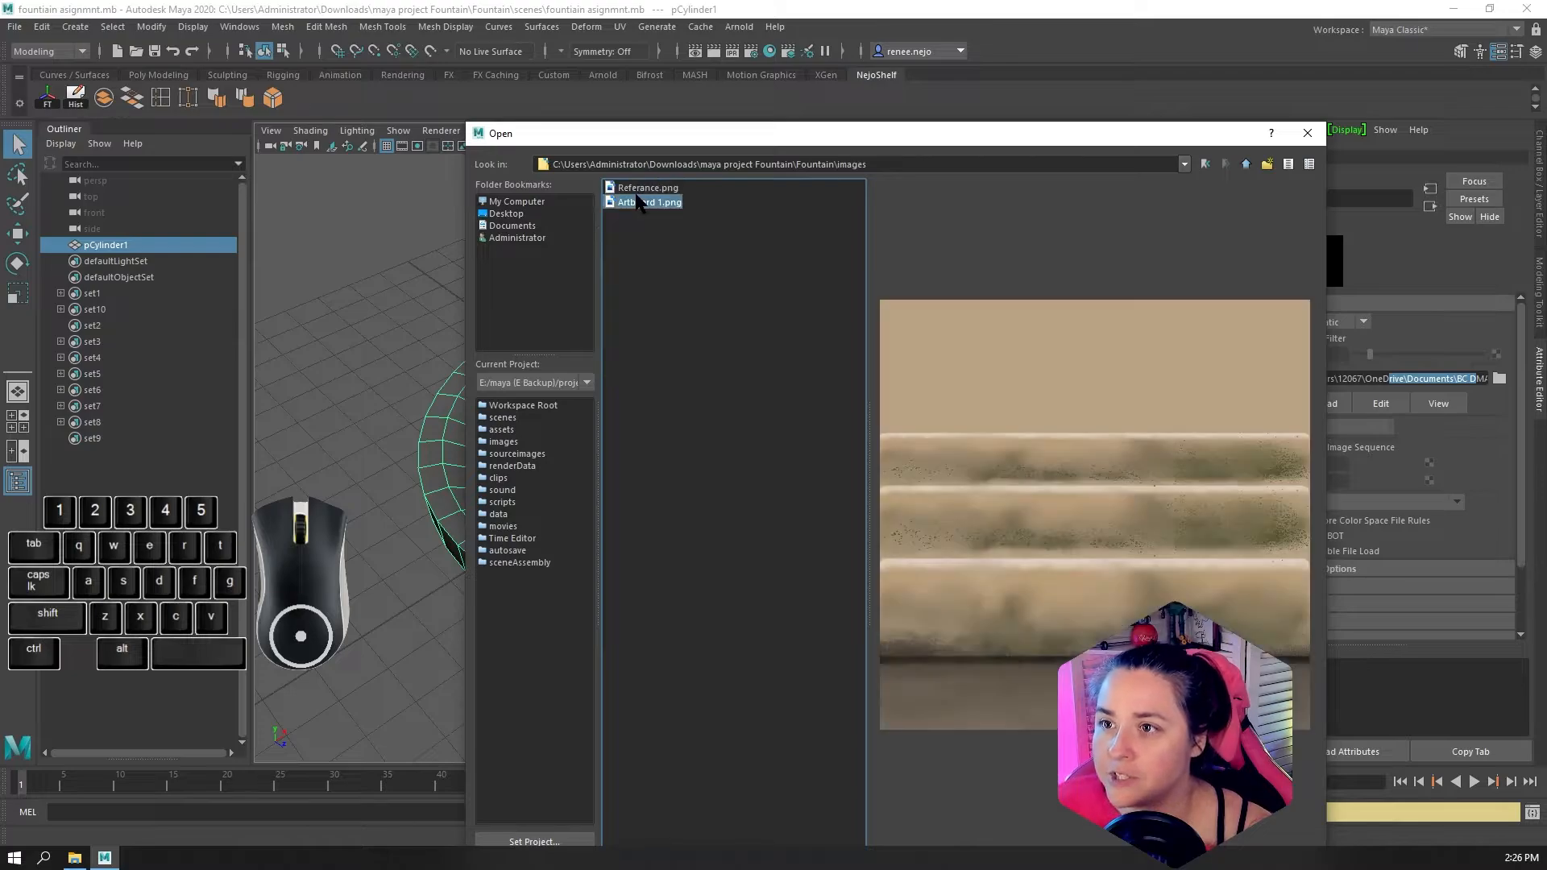
drag(1016, 137, 884, 16)
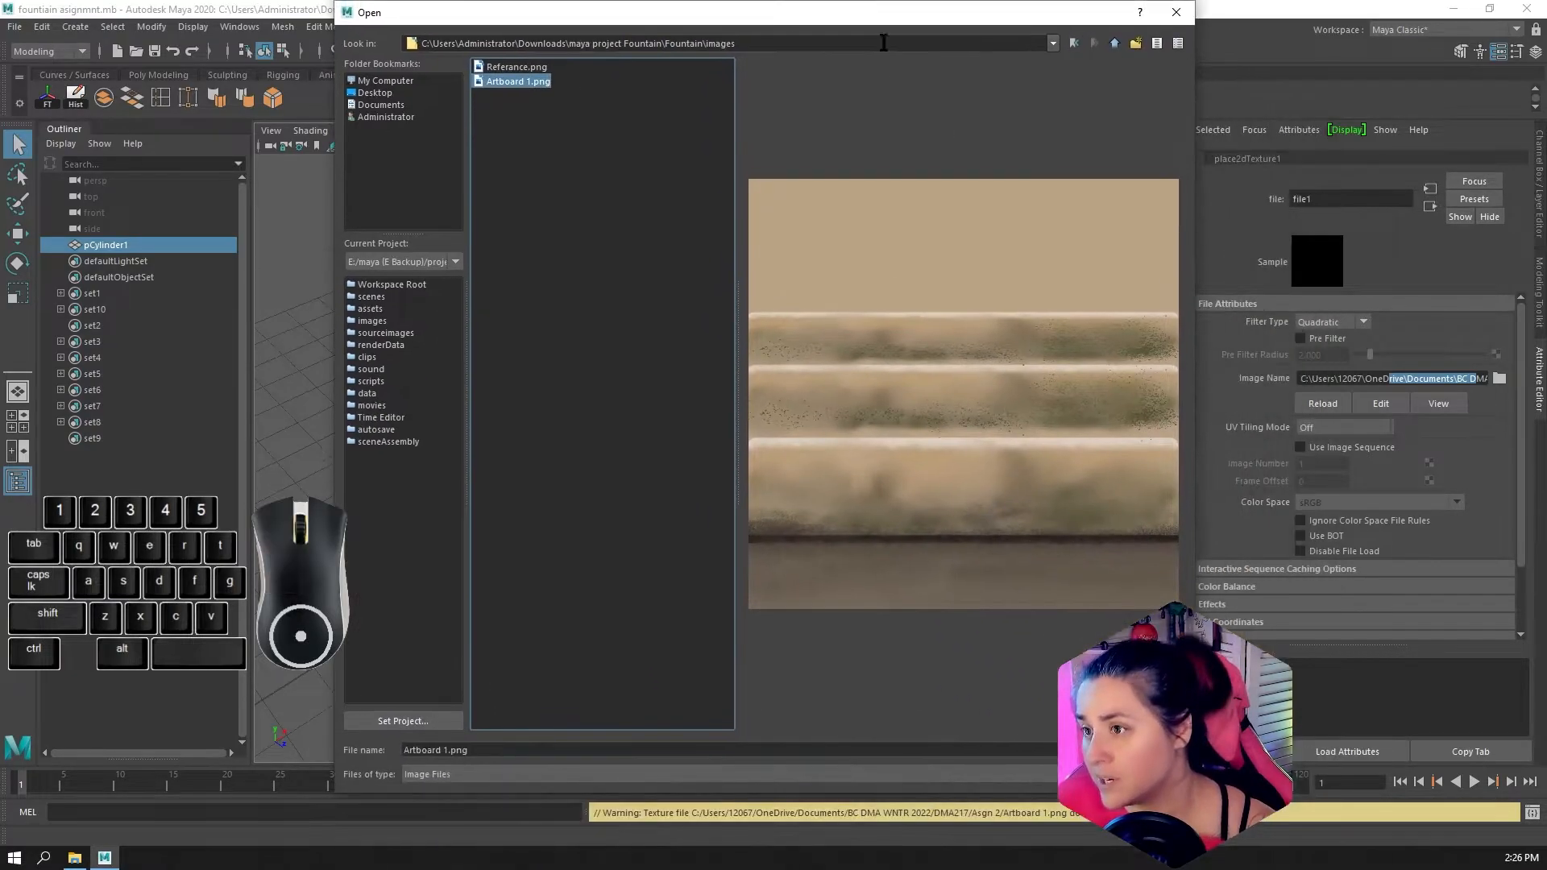
key(Return)
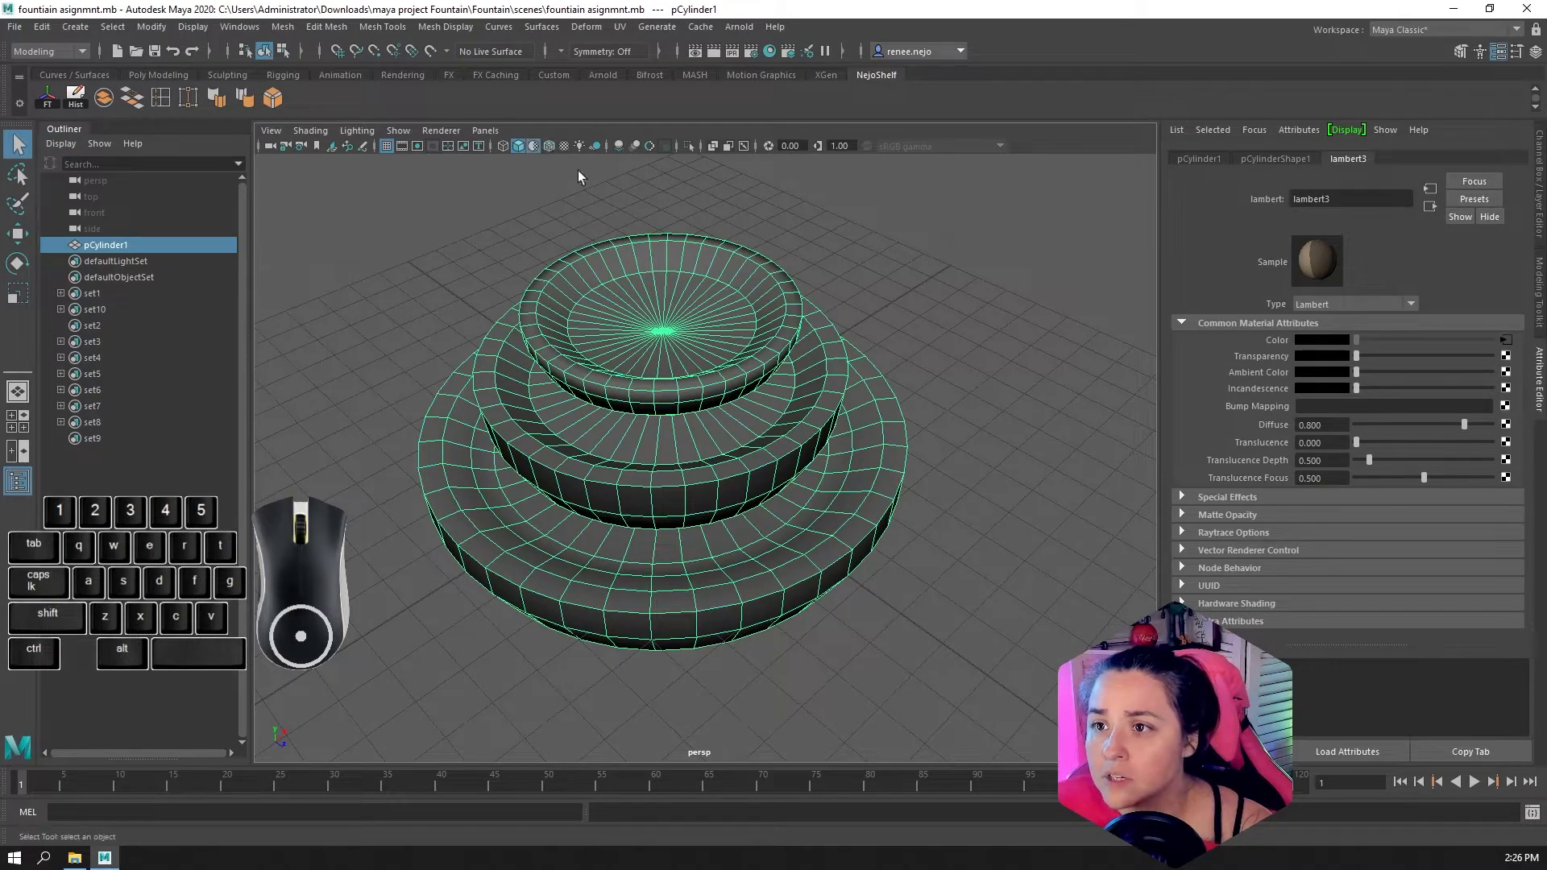
Turn on textured display in the viewport and deselect the fountain after viewing it from a lower angle
click(534, 147)
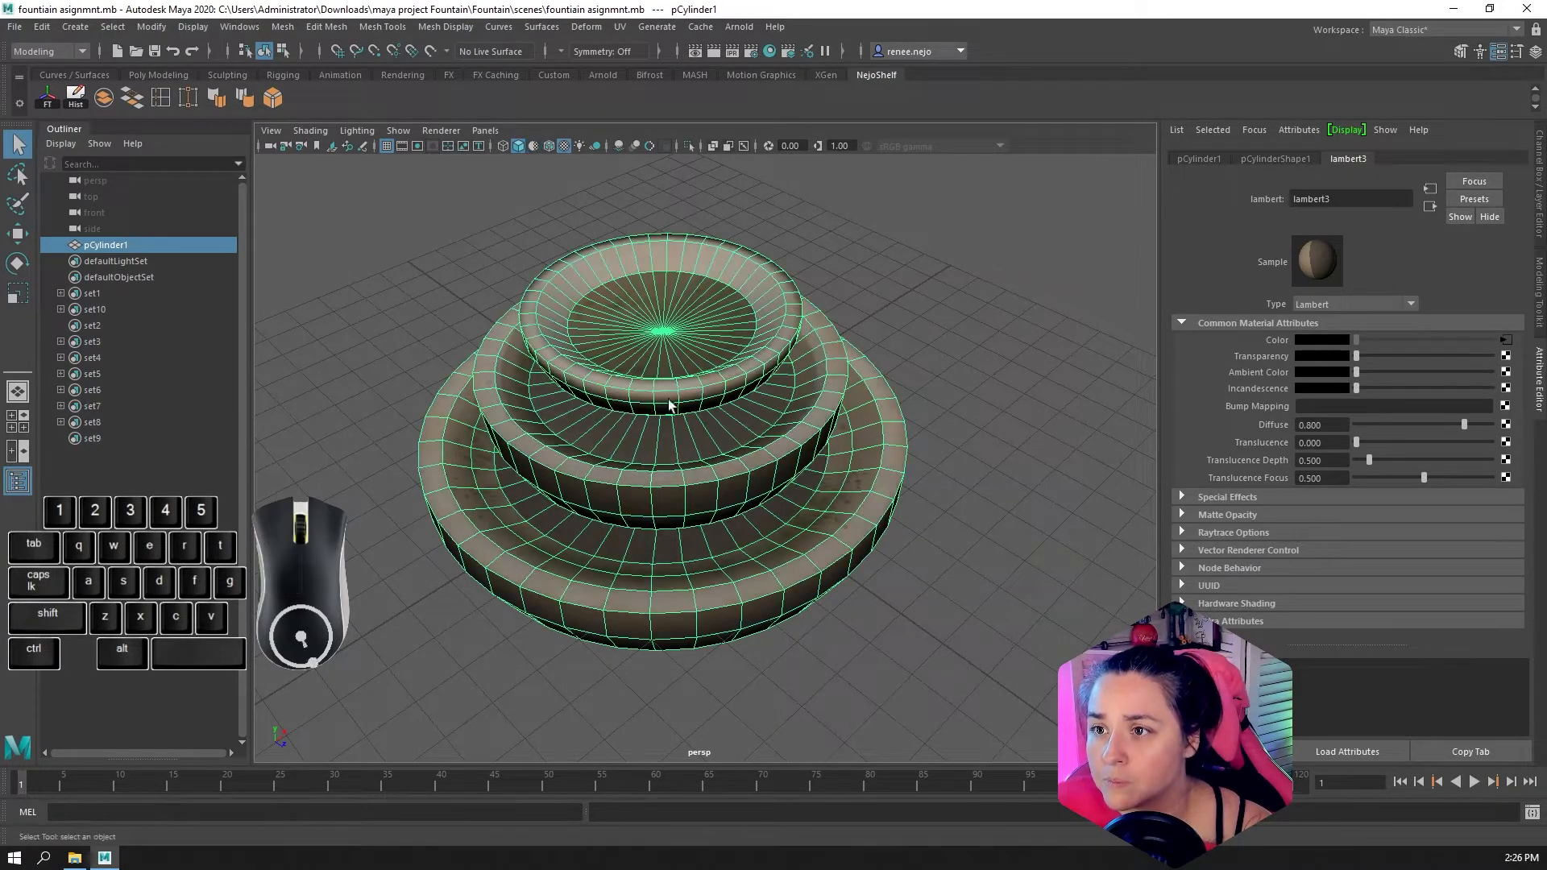
alt+drag(673, 424, 683, 403)
right_drag(670, 303, 735, 284)
click(931, 368)
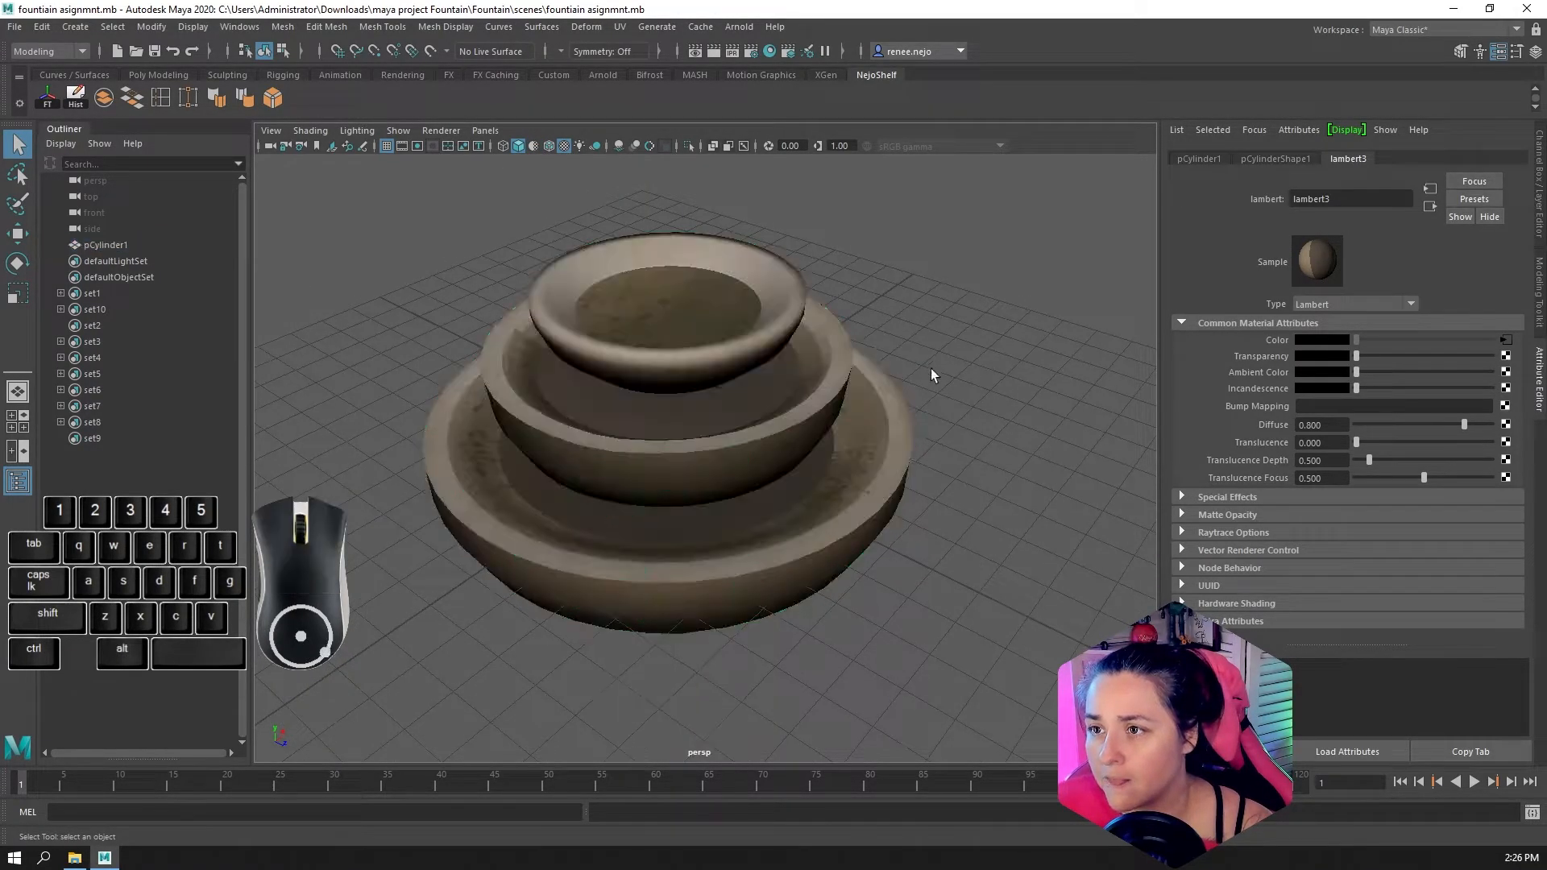
Switch the fountain mesh to face selection and select the floor-ring faces around the lowest bowl
alt+drag(903, 383, 673, 494)
alt+right_drag(674, 494, 826, 464)
alt+drag(826, 464, 759, 542)
click(750, 547)
right_drag(749, 548, 735, 464)
click(704, 565)
shift+double_click(738, 586)
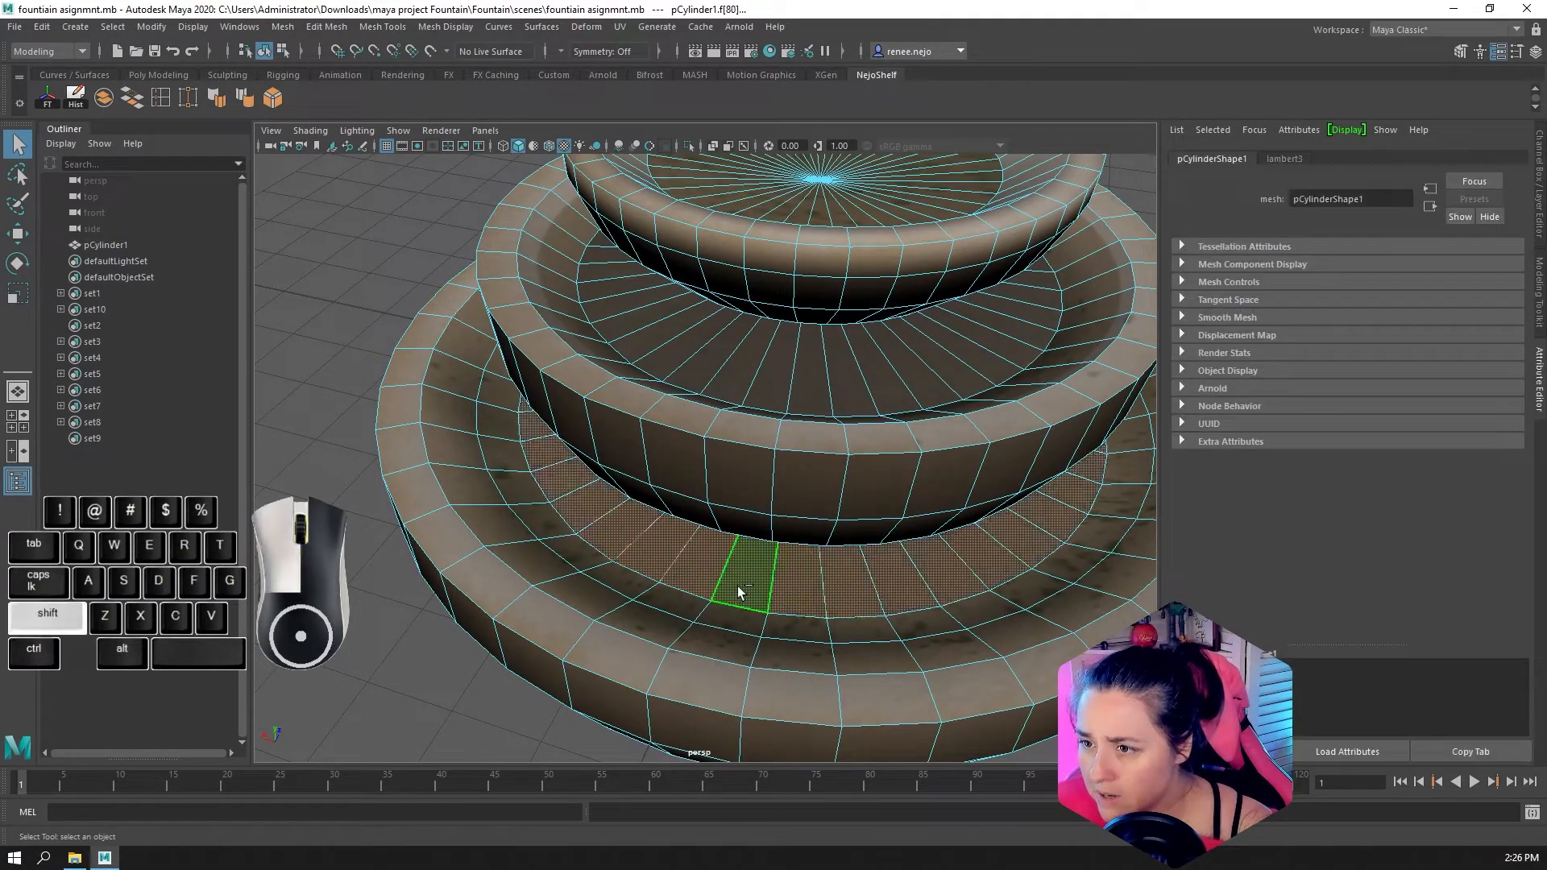
Pick individual floor faces of the lowest bowl up close to inspect how the texture falls on them
alt+drag(738, 587, 743, 555)
alt+right_drag(680, 508, 866, 498)
click(781, 600)
click(759, 490)
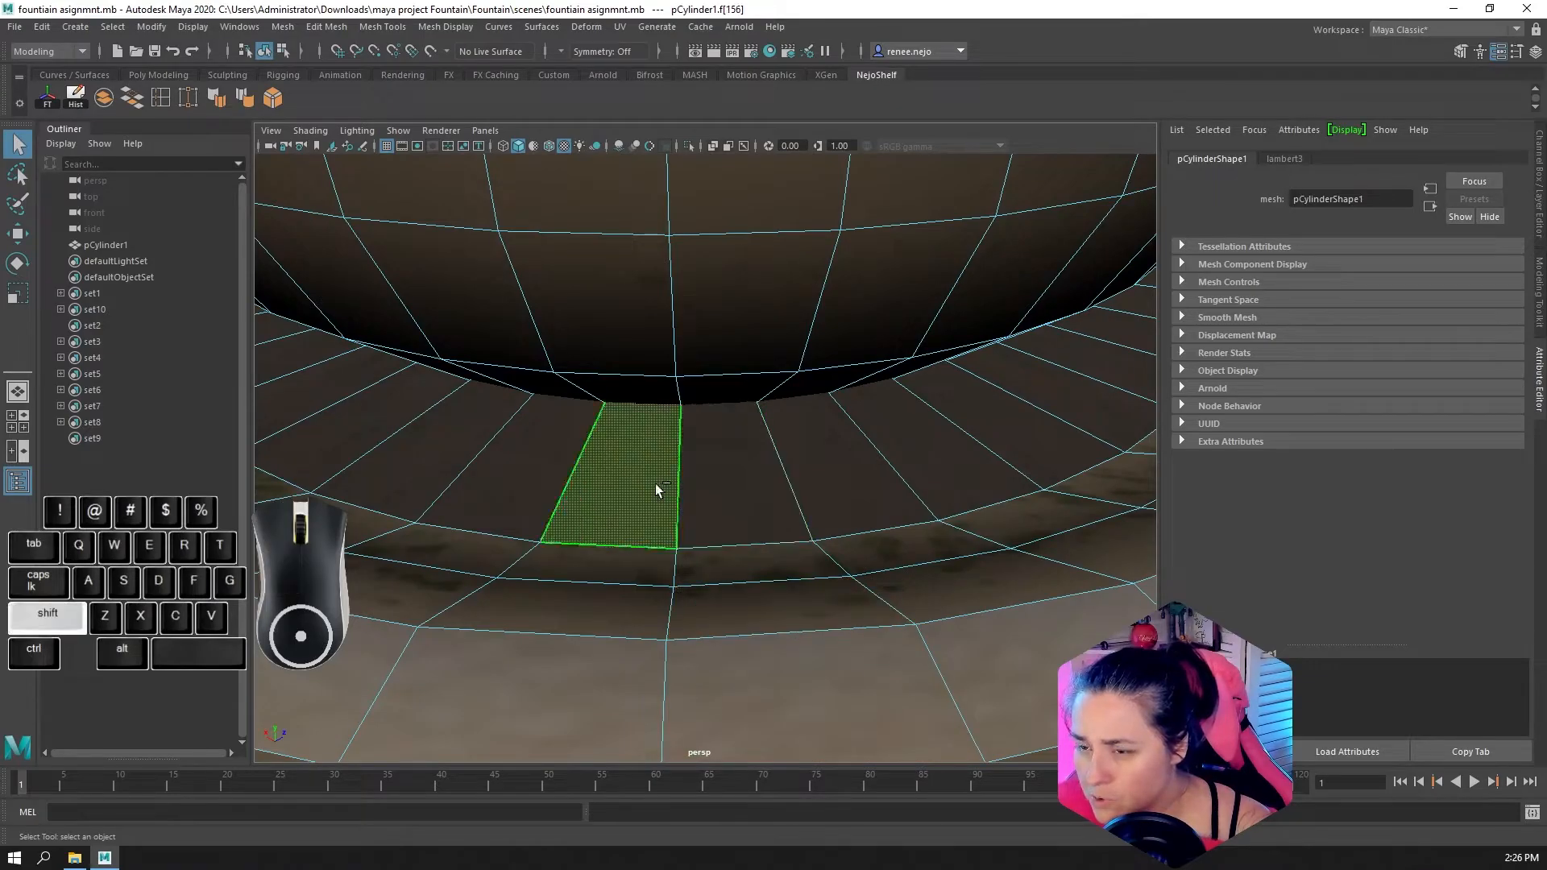
shift+double_click(554, 462)
Examine the faces and texture of all three fountain bowls from above and from the side
scroll(525, 491, down, 6)
alt+drag(531, 508, 811, 422)
click(794, 351)
click(725, 354)
alt+right_drag(810, 422, 753, 467)
alt+drag(752, 467, 825, 441)
alt+drag(688, 379, 698, 364)
alt+right_drag(698, 364, 715, 320)
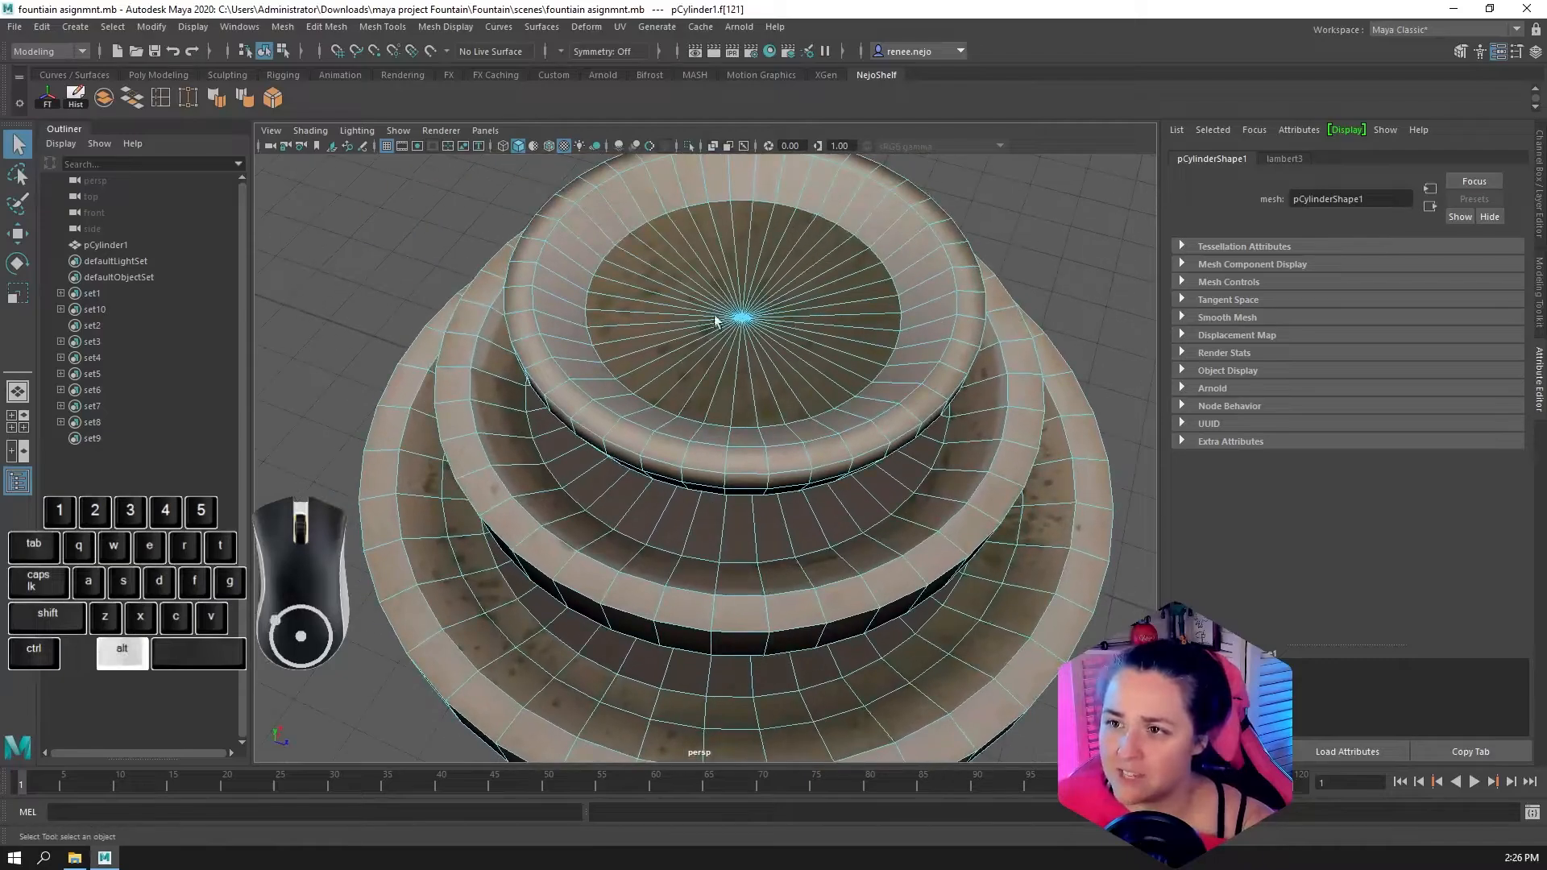
click(720, 307)
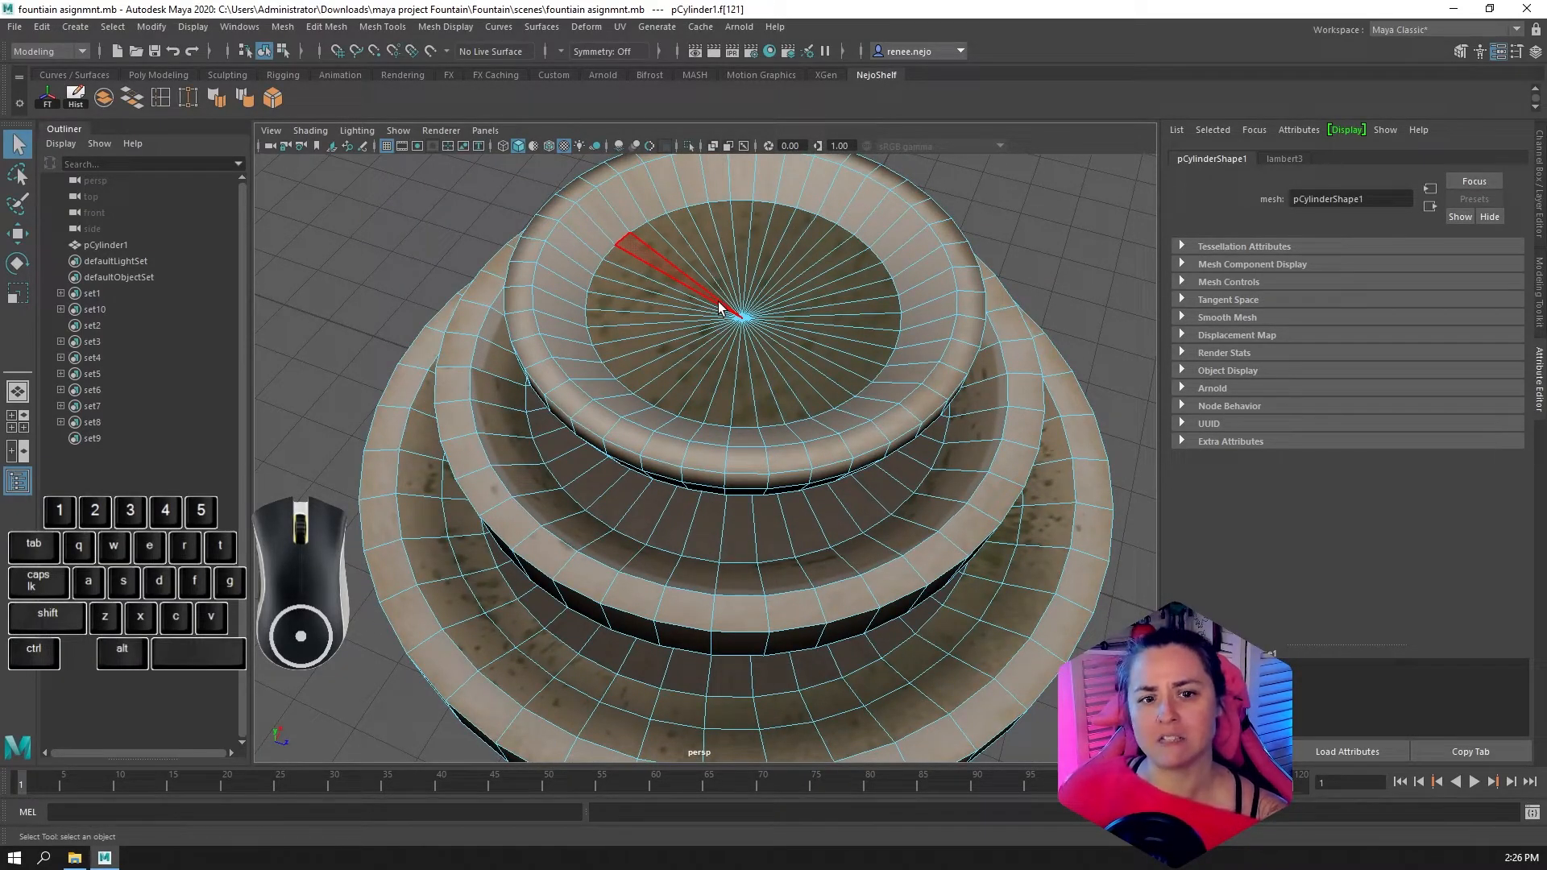
alt+drag(642, 567, 772, 538)
alt+right_drag(772, 538, 821, 435)
click(1027, 288)
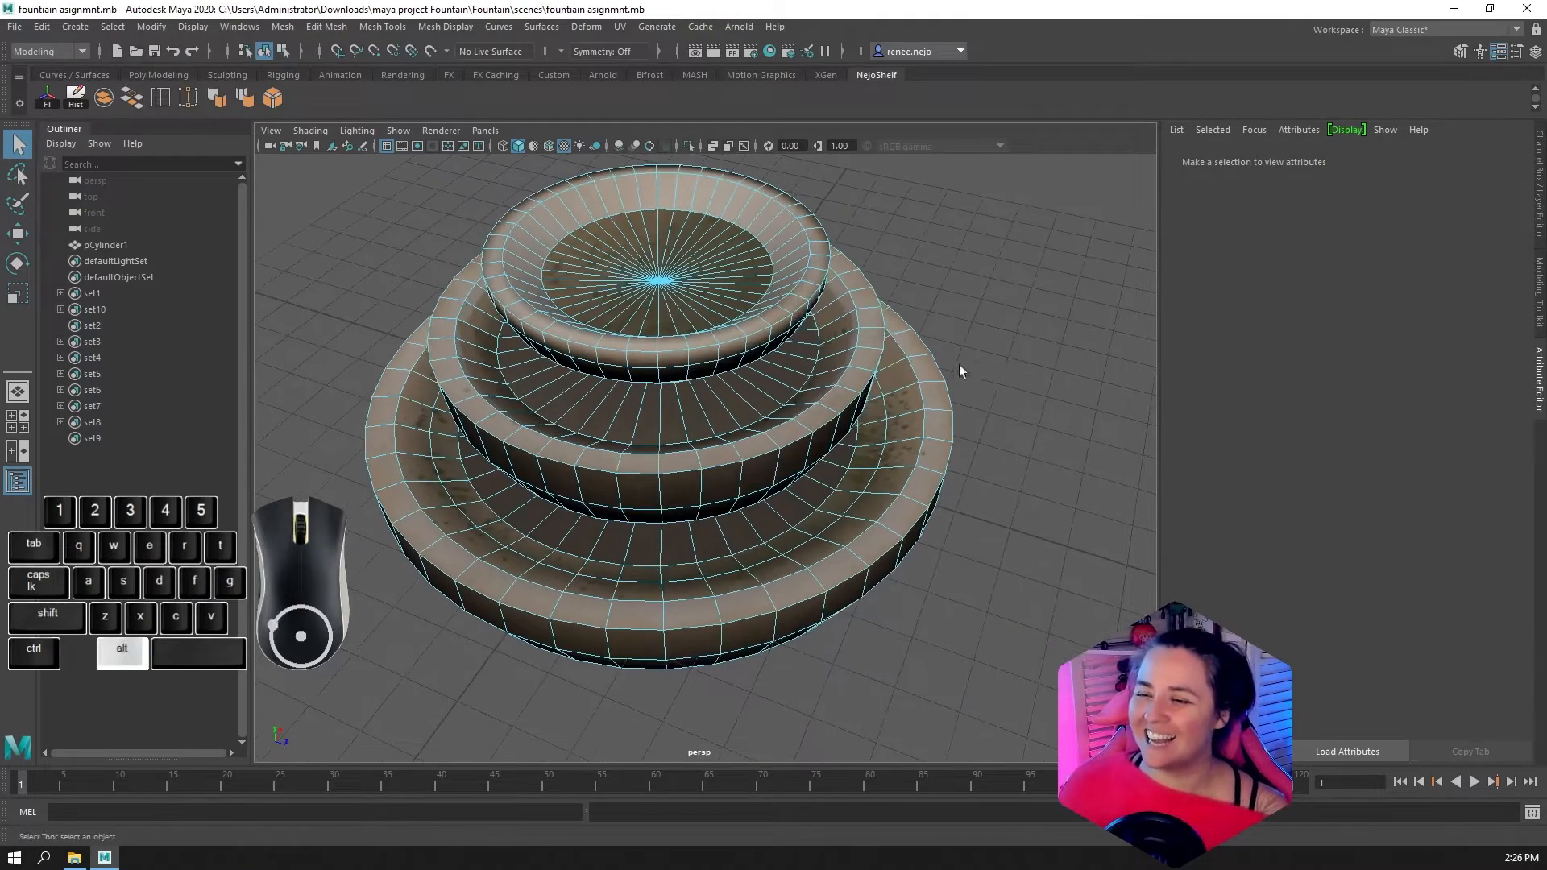
alt+drag(959, 365, 657, 387)
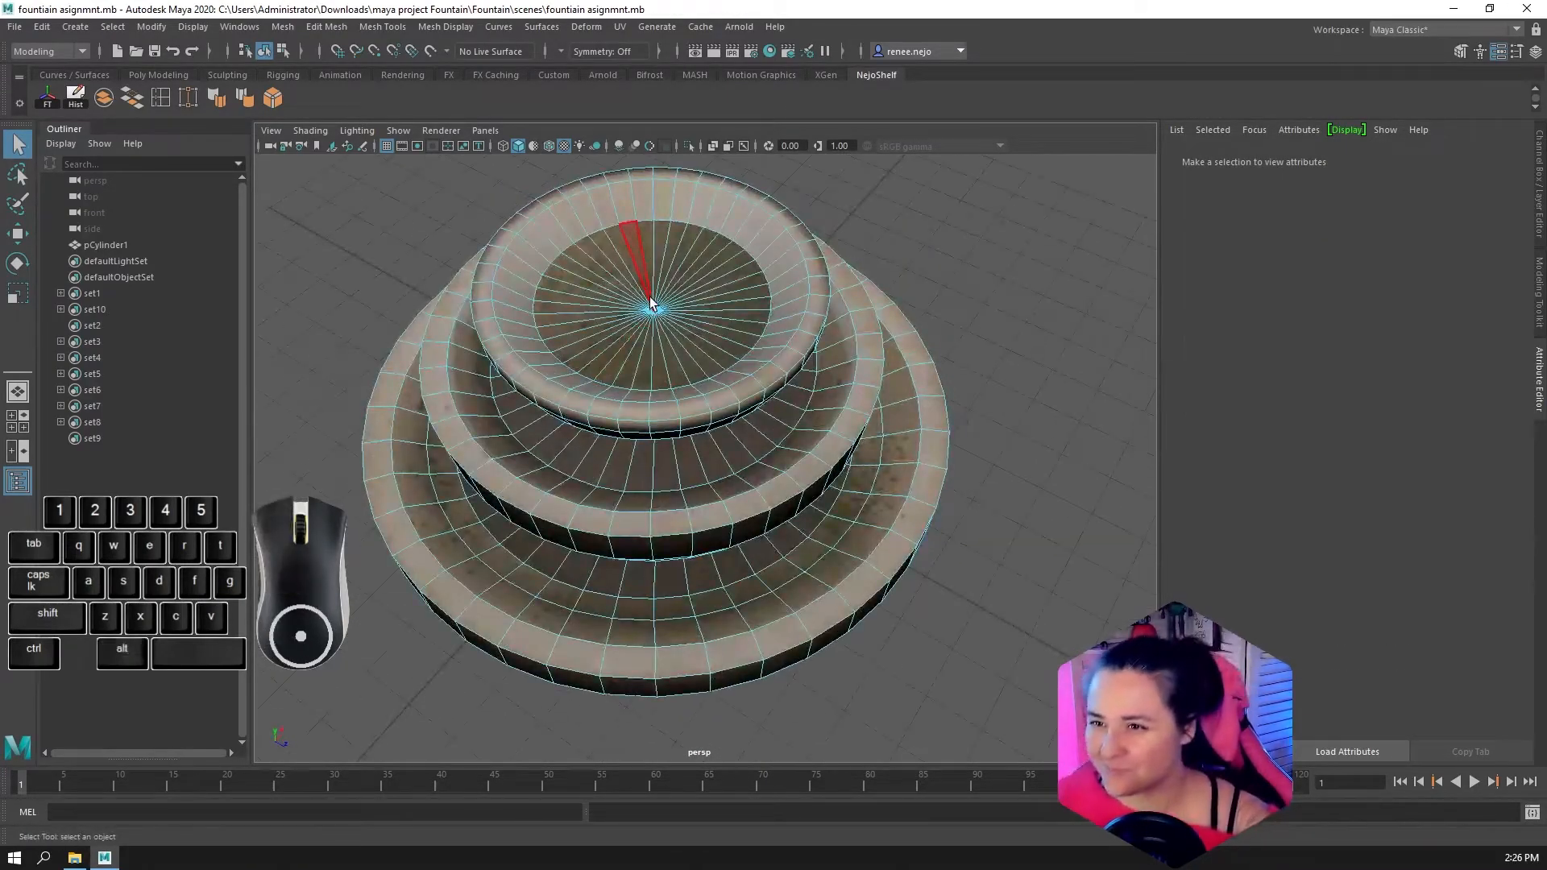
alt+drag(673, 290, 691, 379)
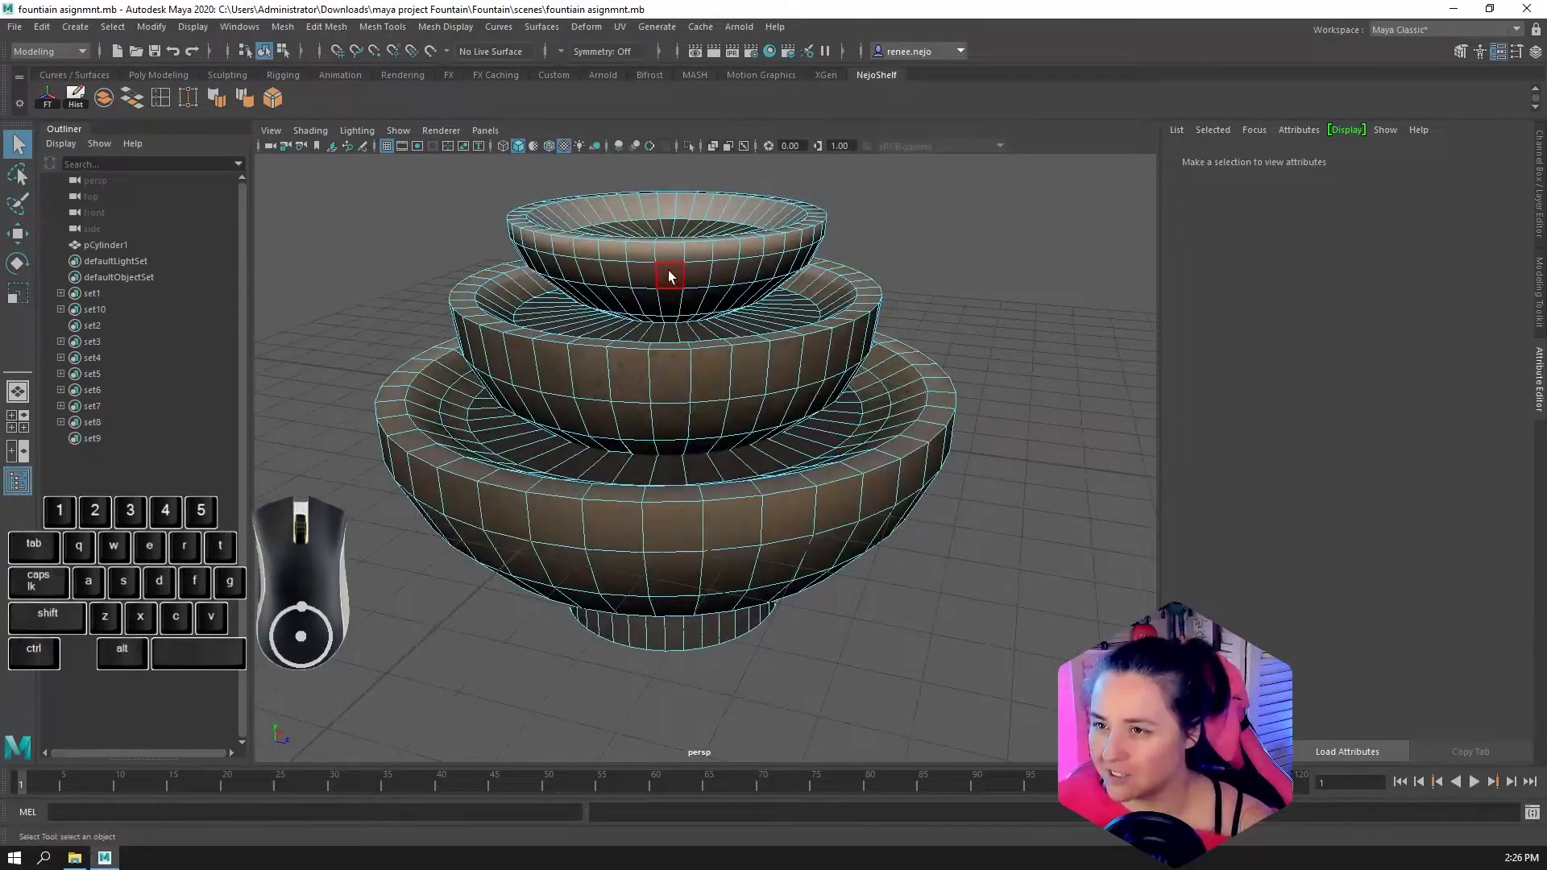
Switch the viewport layout to the side-by-side Front/Persp arrangement with a middle-bowl face selected
click(1005, 267)
key(space)
click(814, 361)
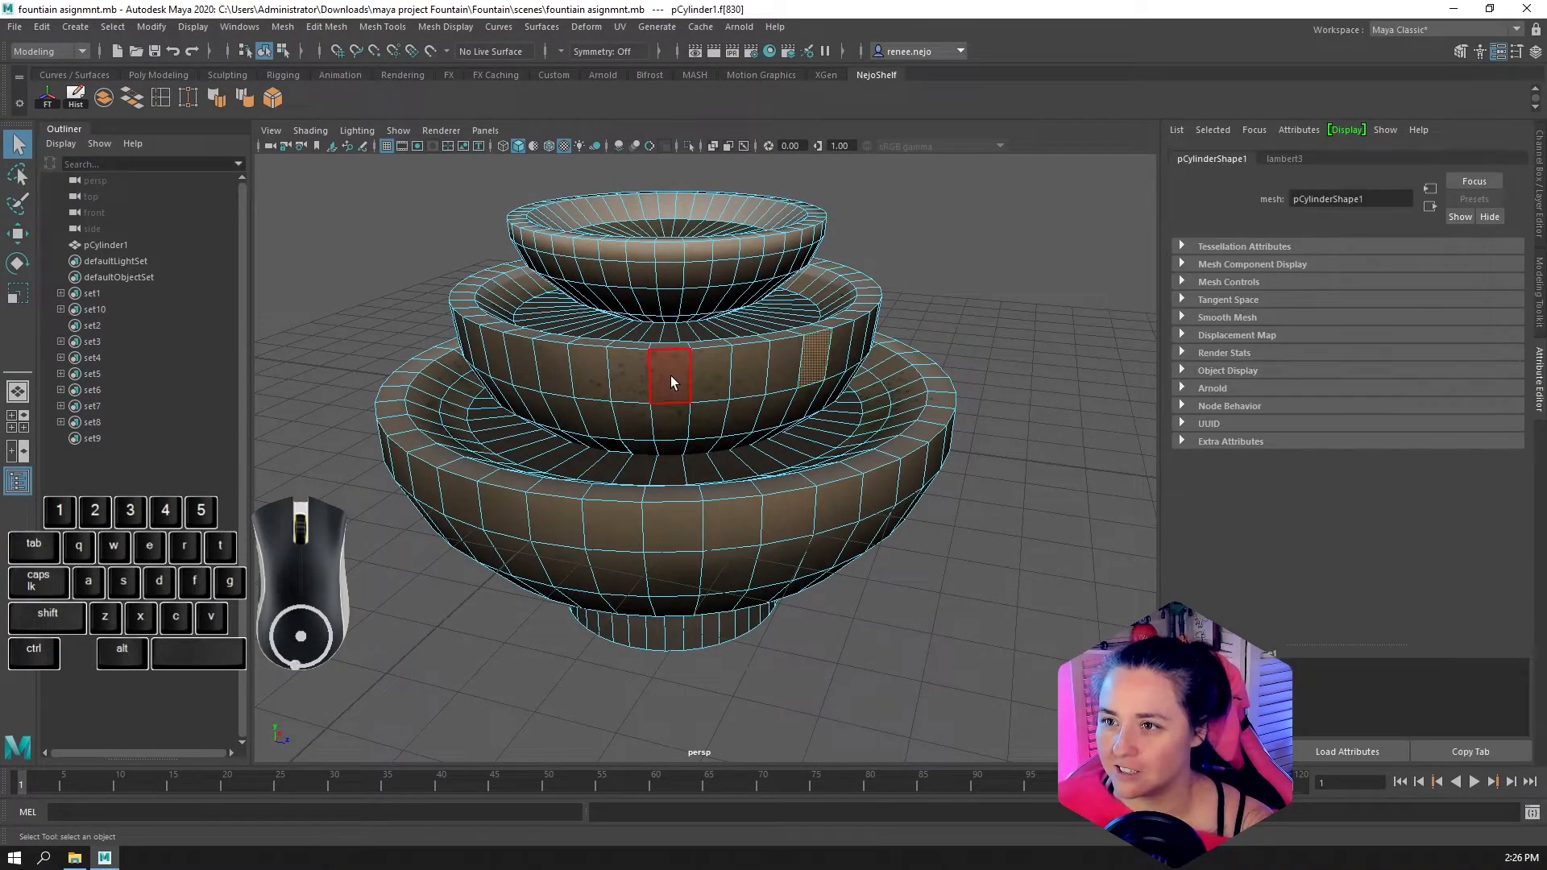
key(space)
click(24, 451)
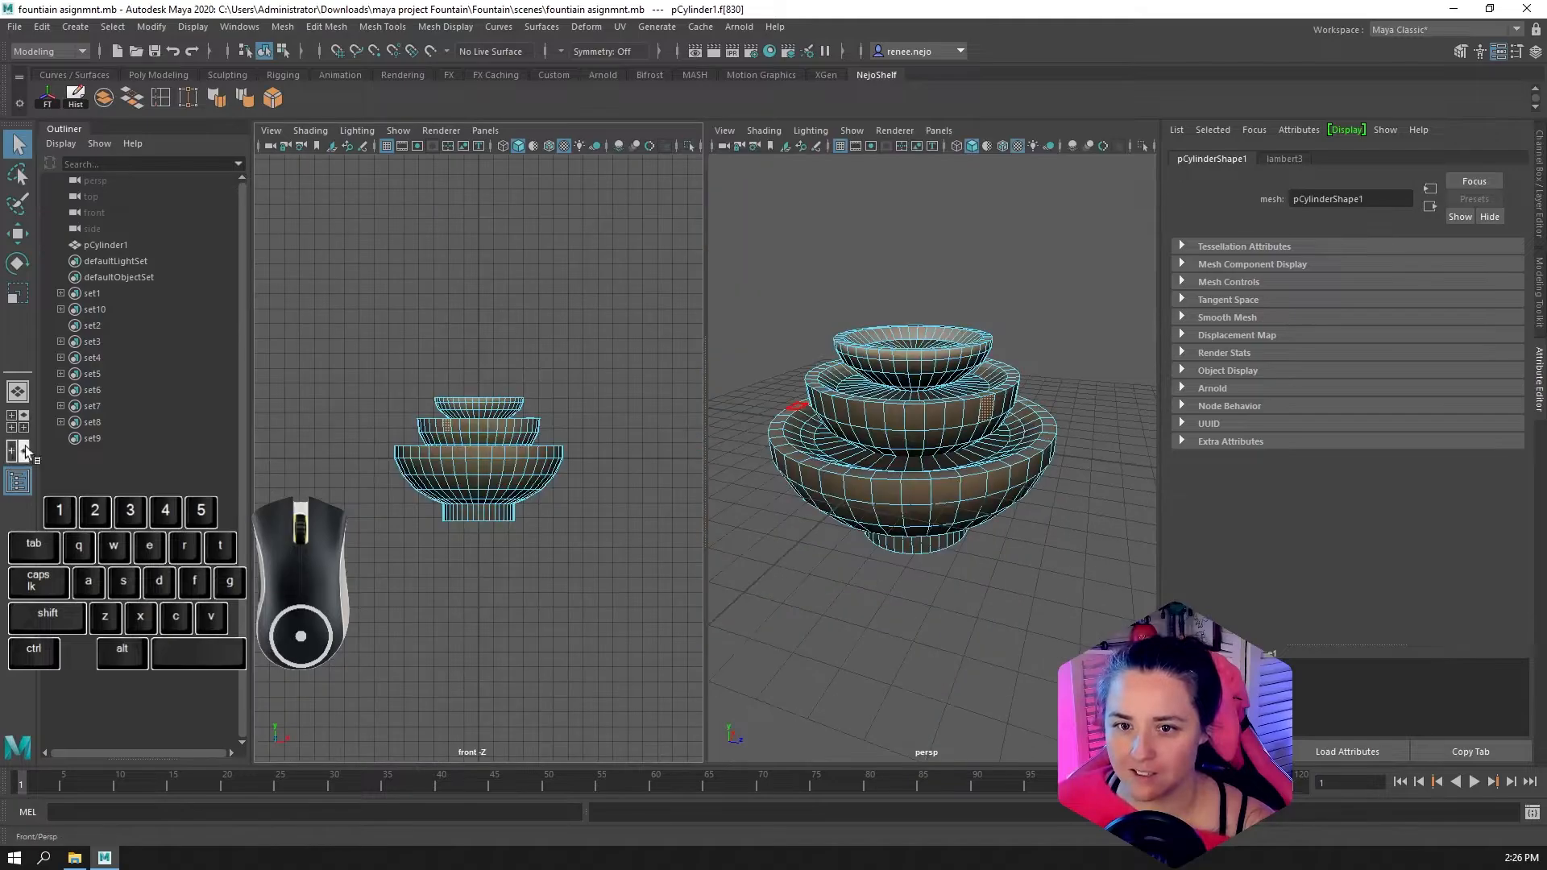
Change the front view panel to the perspective view and bring the fountain's upper bowls up close
key(space)
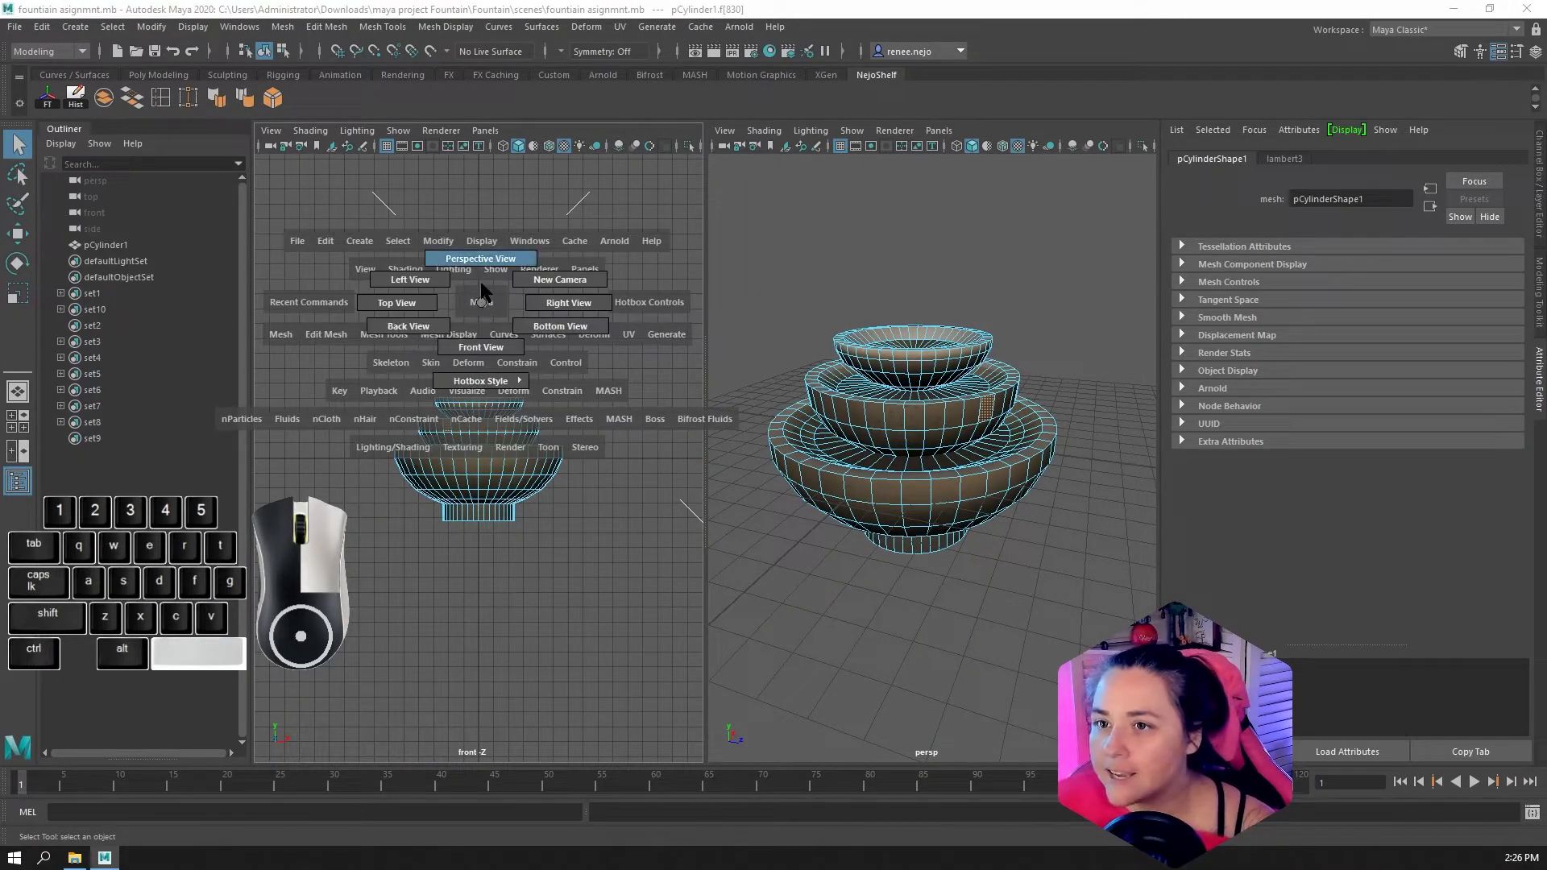
right_drag(481, 284, 481, 282)
scroll(487, 429, up, 4)
alt+drag(473, 437, 463, 465)
alt+right_drag(462, 465, 488, 511)
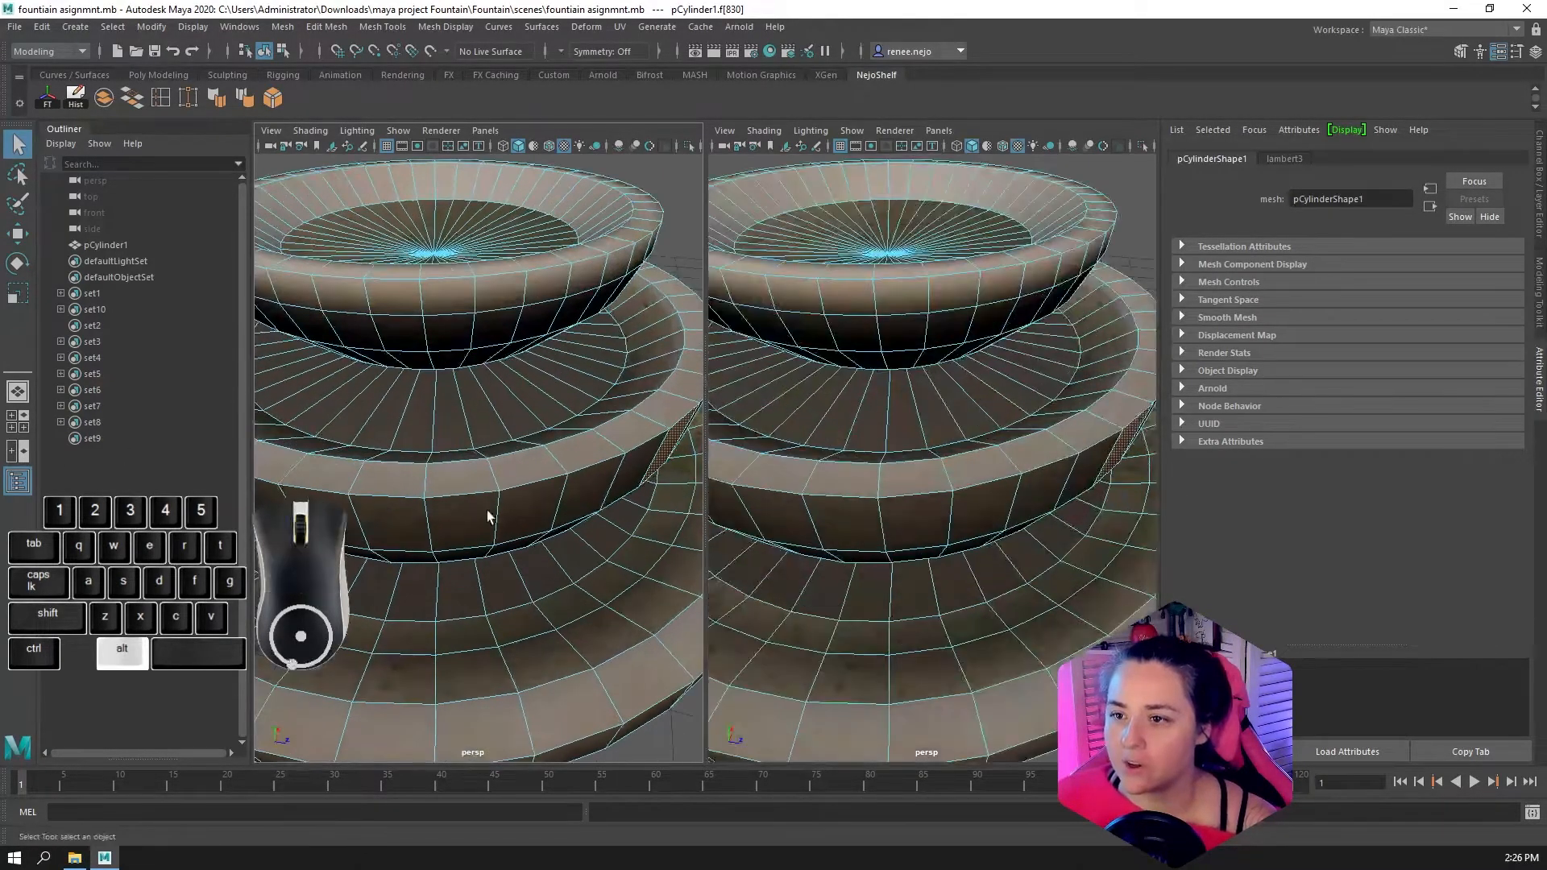
mouse_move(488, 515)
alt+mouse_down()
mouse_move(511, 524)
mouse_move(494, 521)
alt+mouse_up()
Select a floor face of the middle bowl and show the UV Editor in place of the second perspective view
click(873, 467)
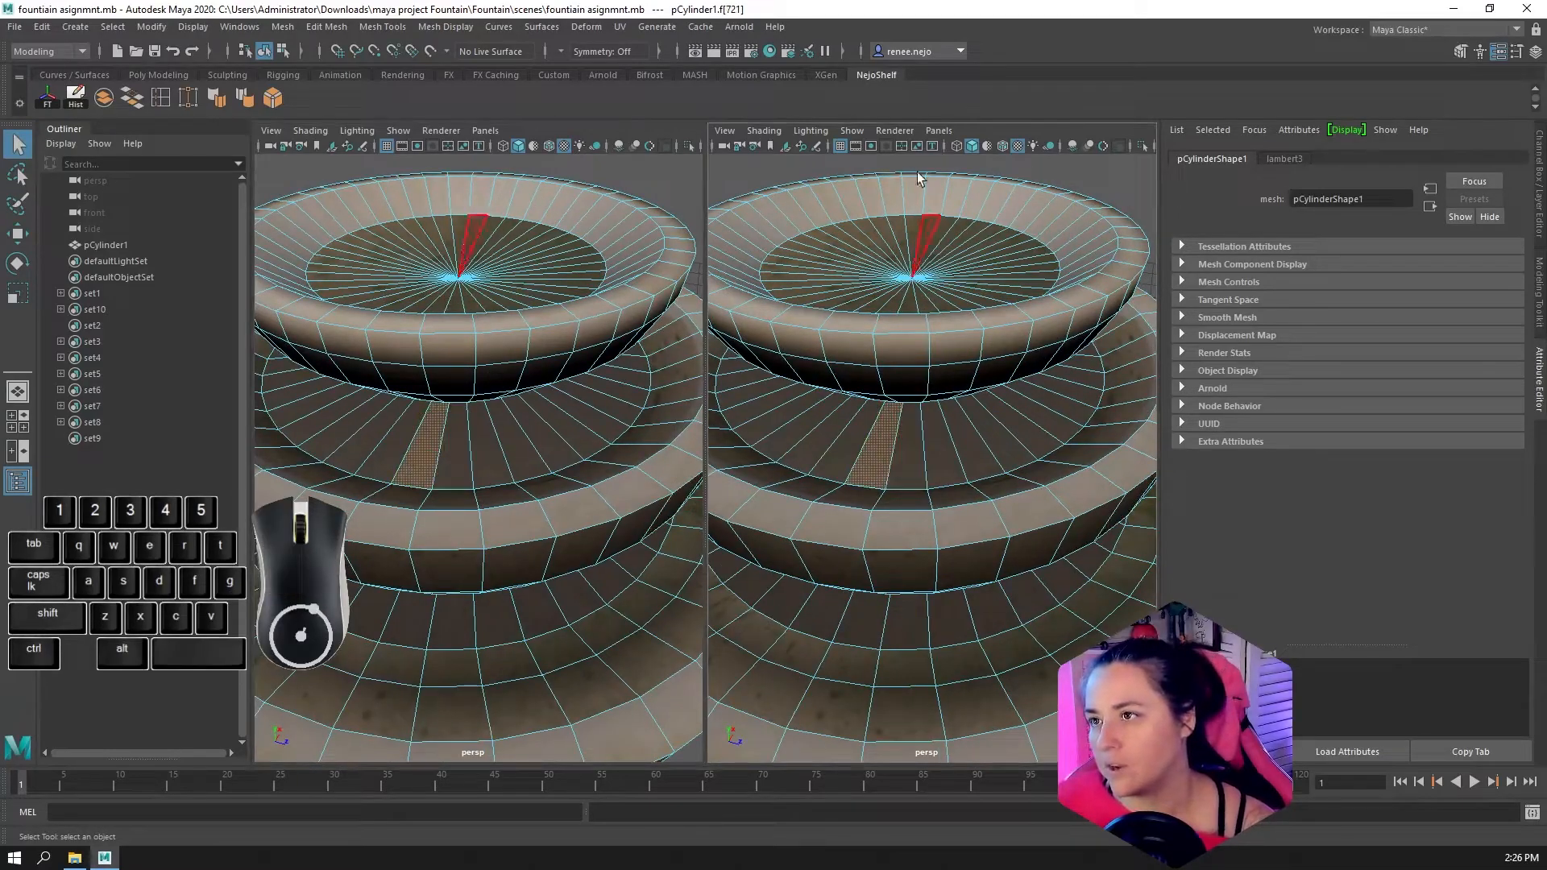
click(939, 131)
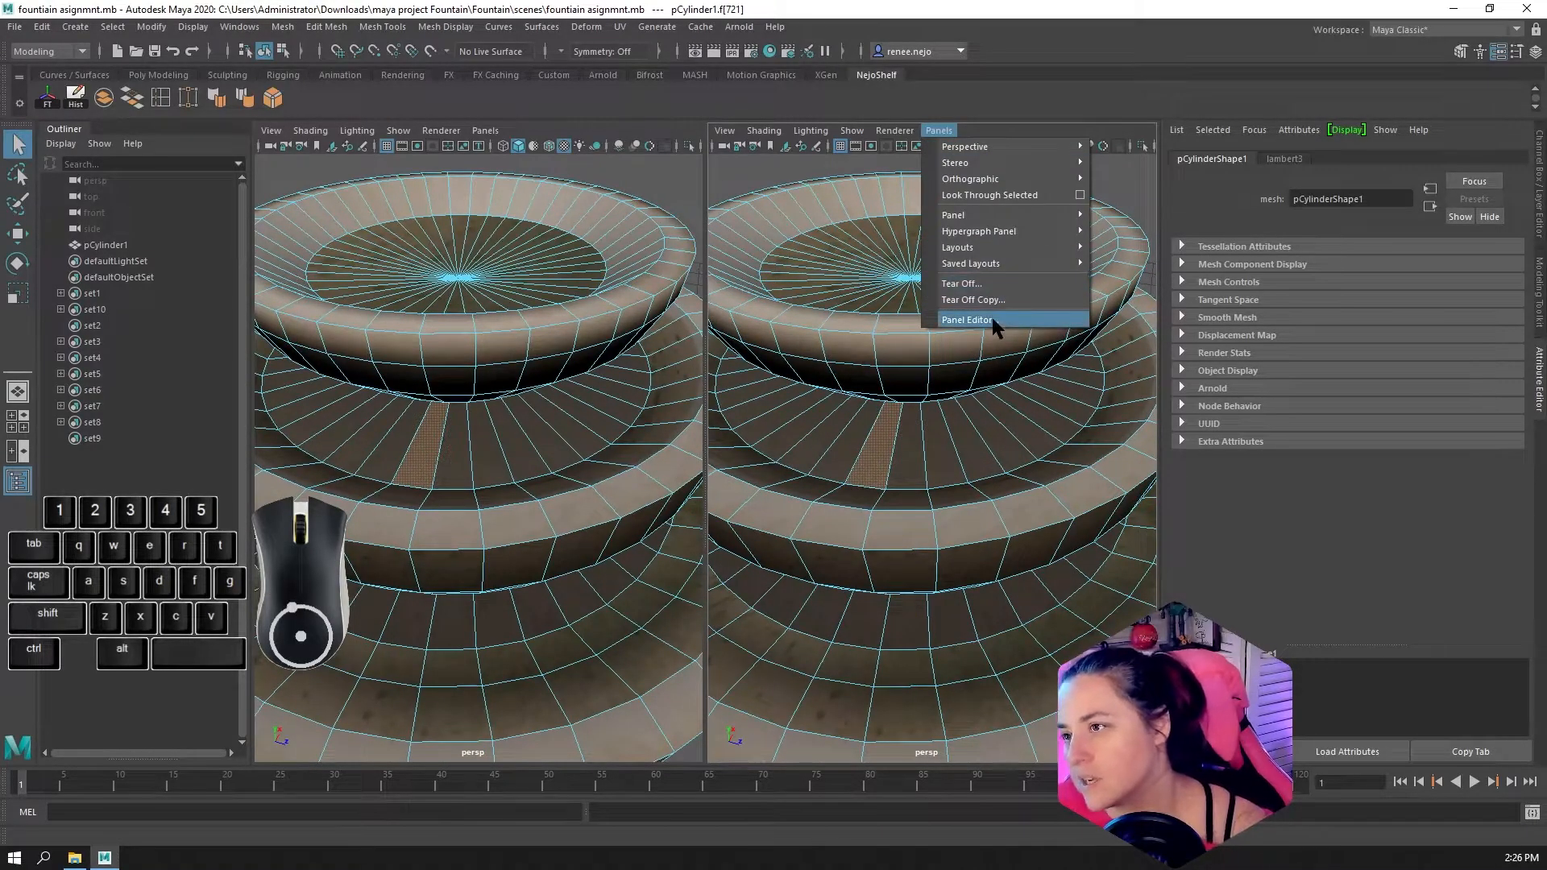
mouse_move(987, 216)
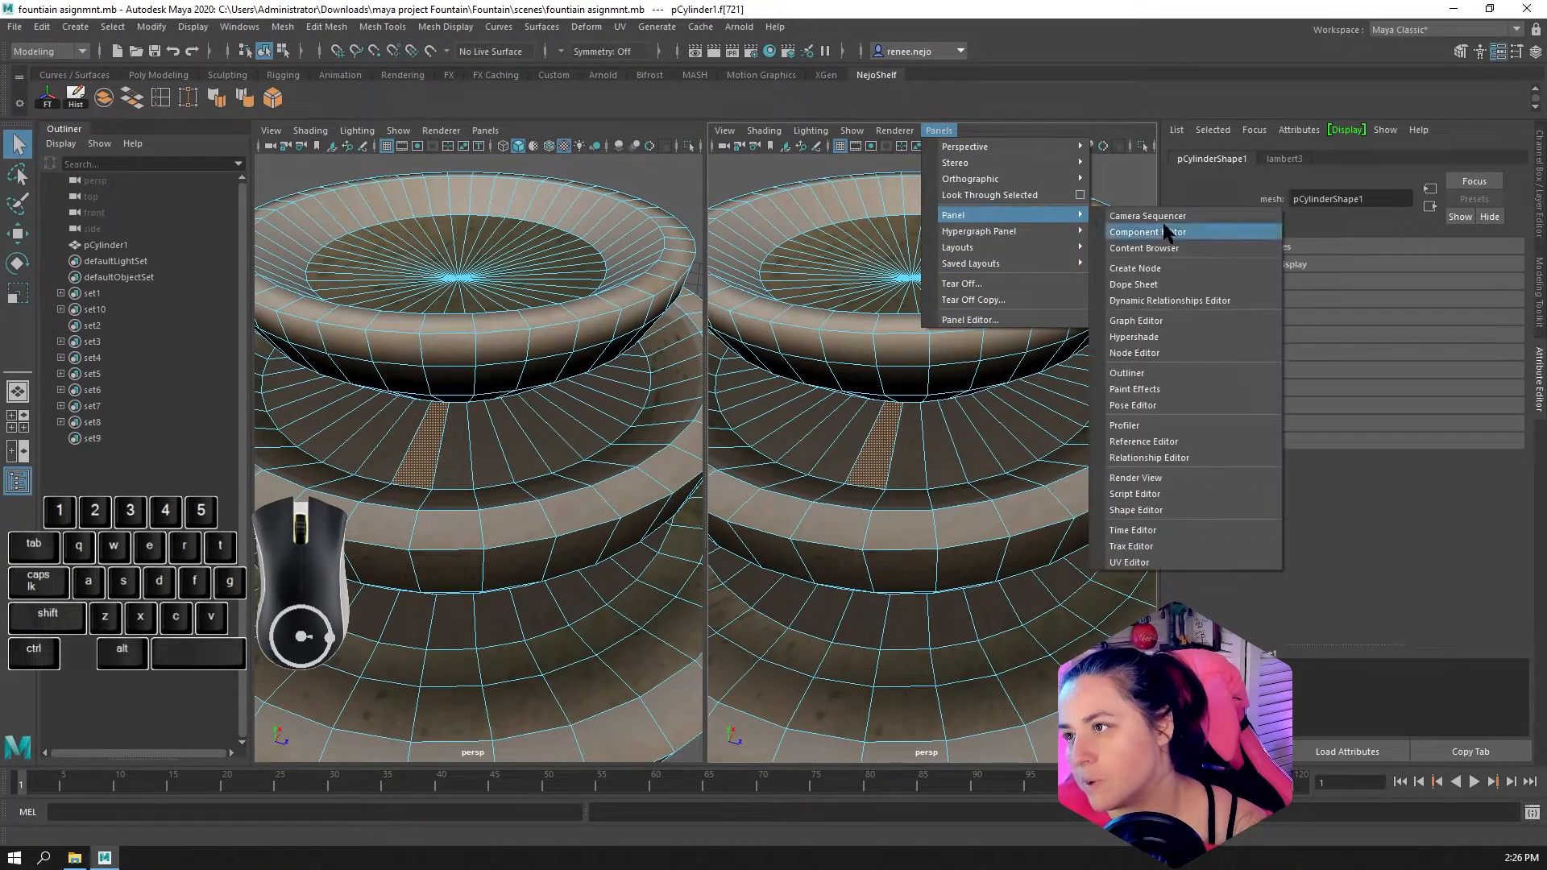
click(1145, 562)
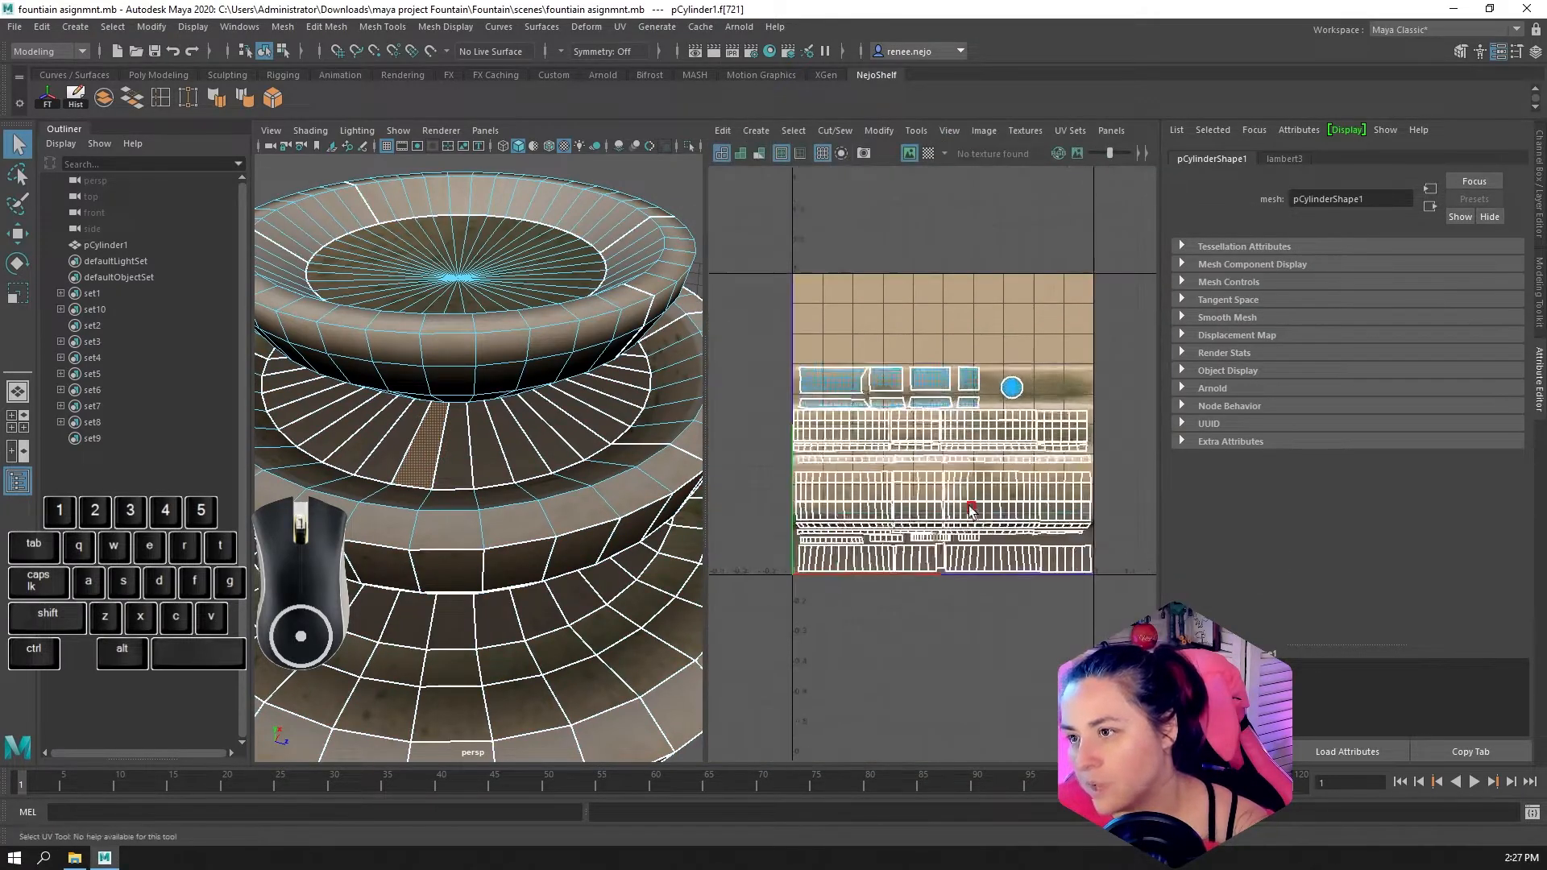
Examine the fountain's UV layout over the Artboard 1.png texture, checking how the shells are cut and arranged
scroll(941, 471, down, 2)
click(997, 567)
right_drag(928, 446, 959, 419)
click(1081, 376)
scroll(1022, 481, up, 4)
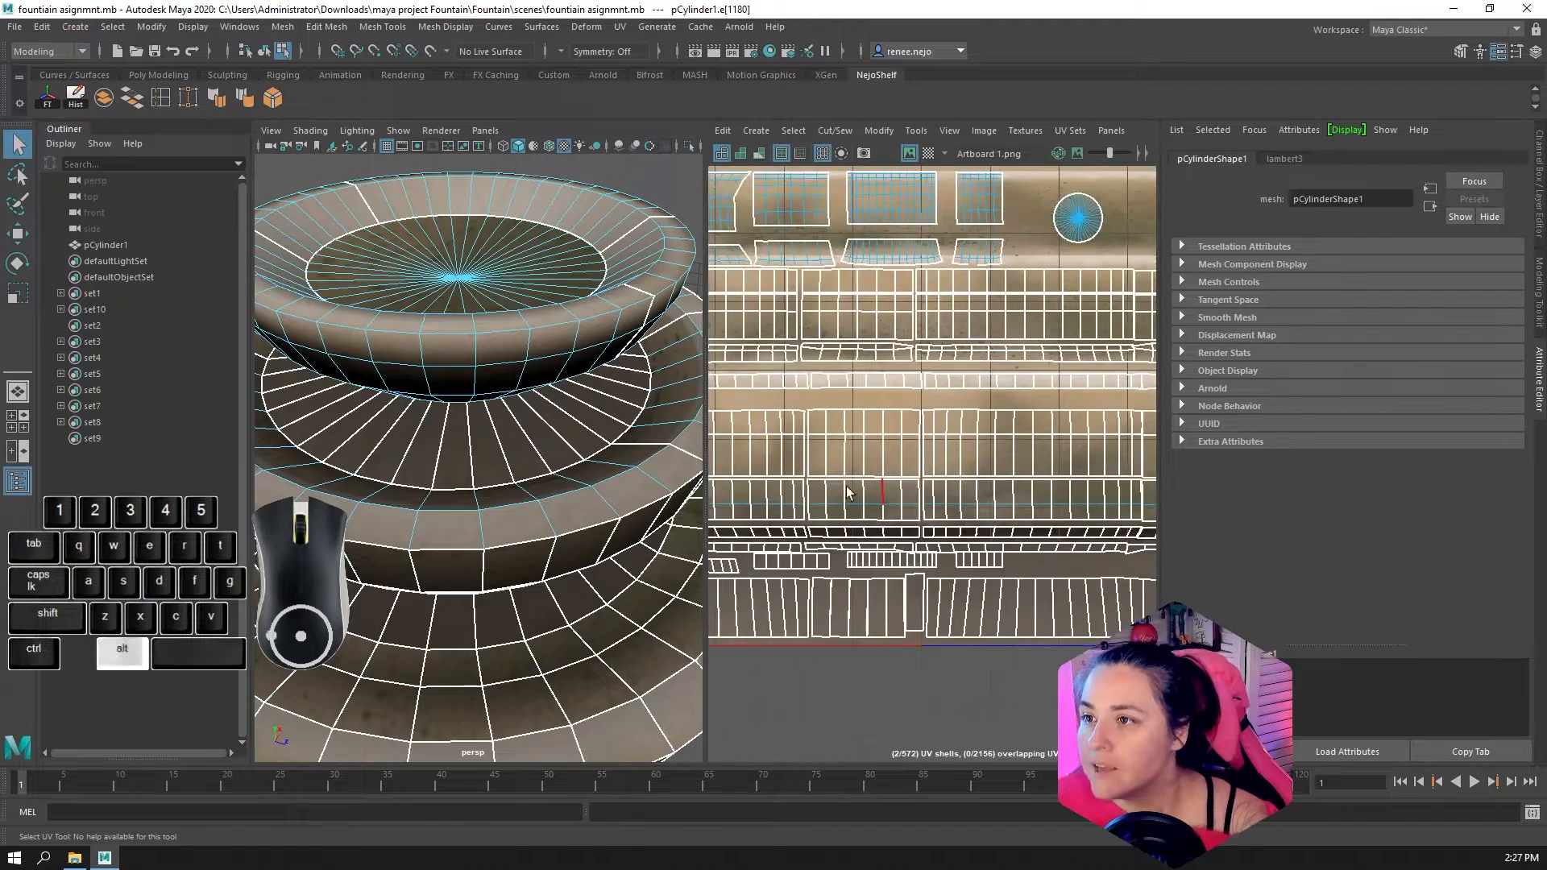
alt+scroll(1022, 481, down, 3)
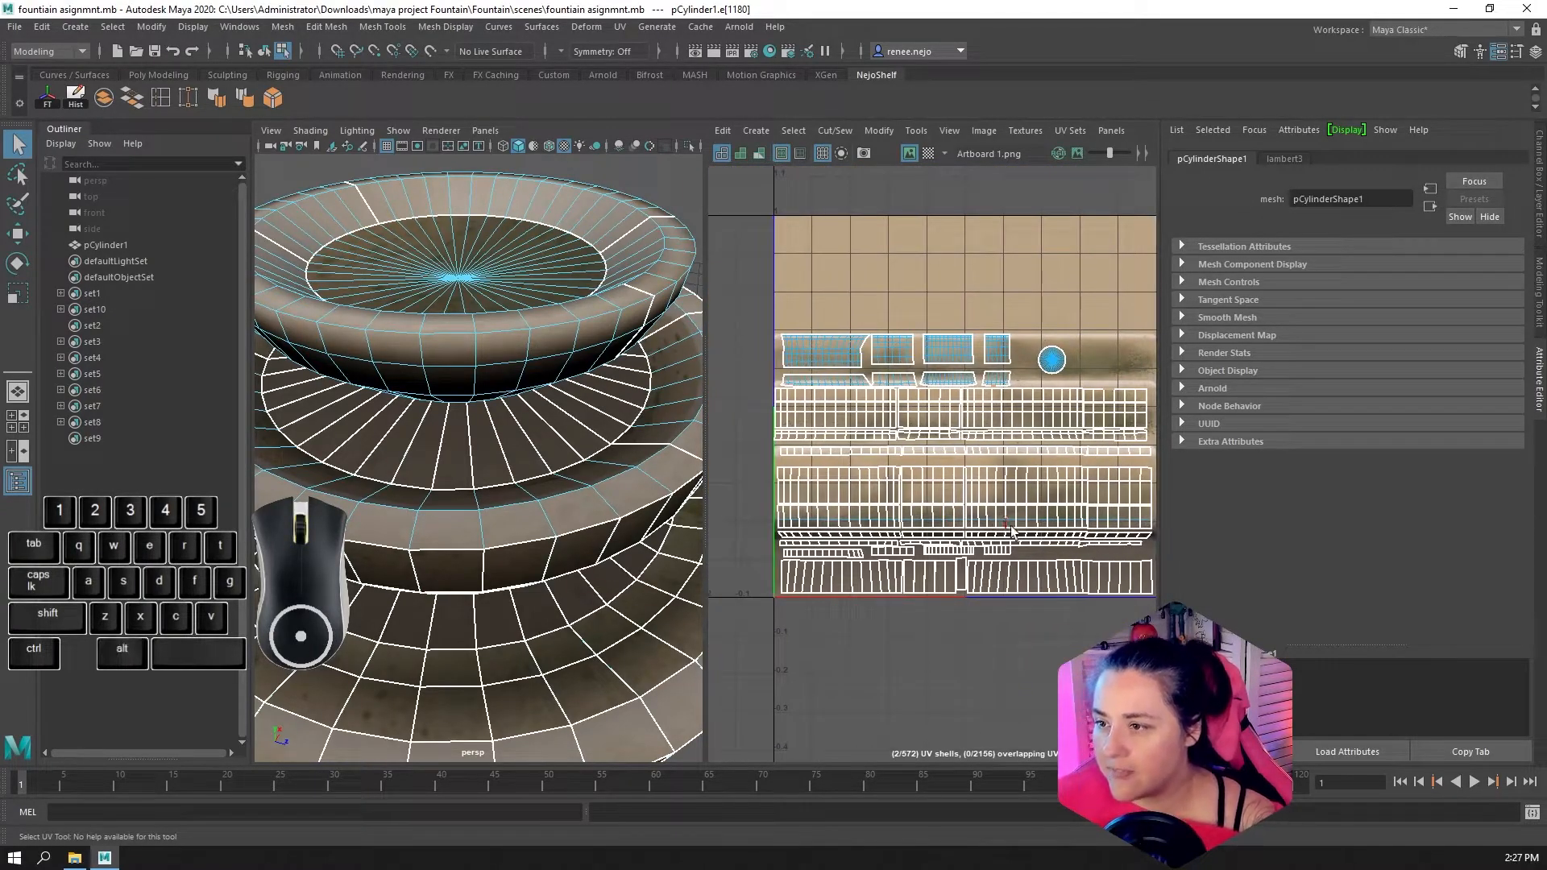
alt+scroll(831, 651, up, 3)
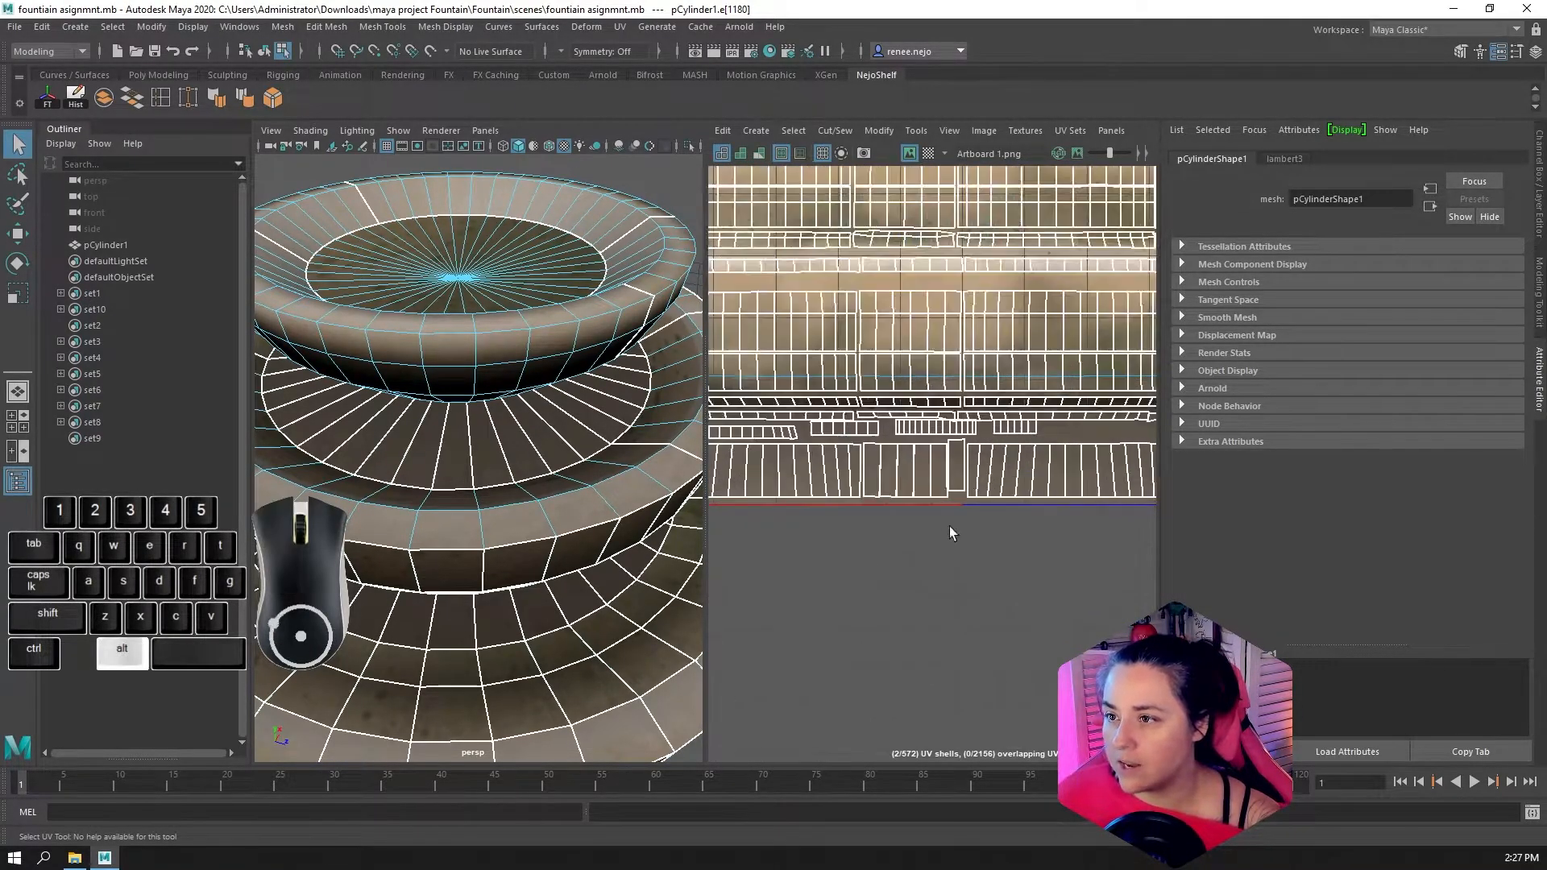
alt+scroll(914, 469, down, 5)
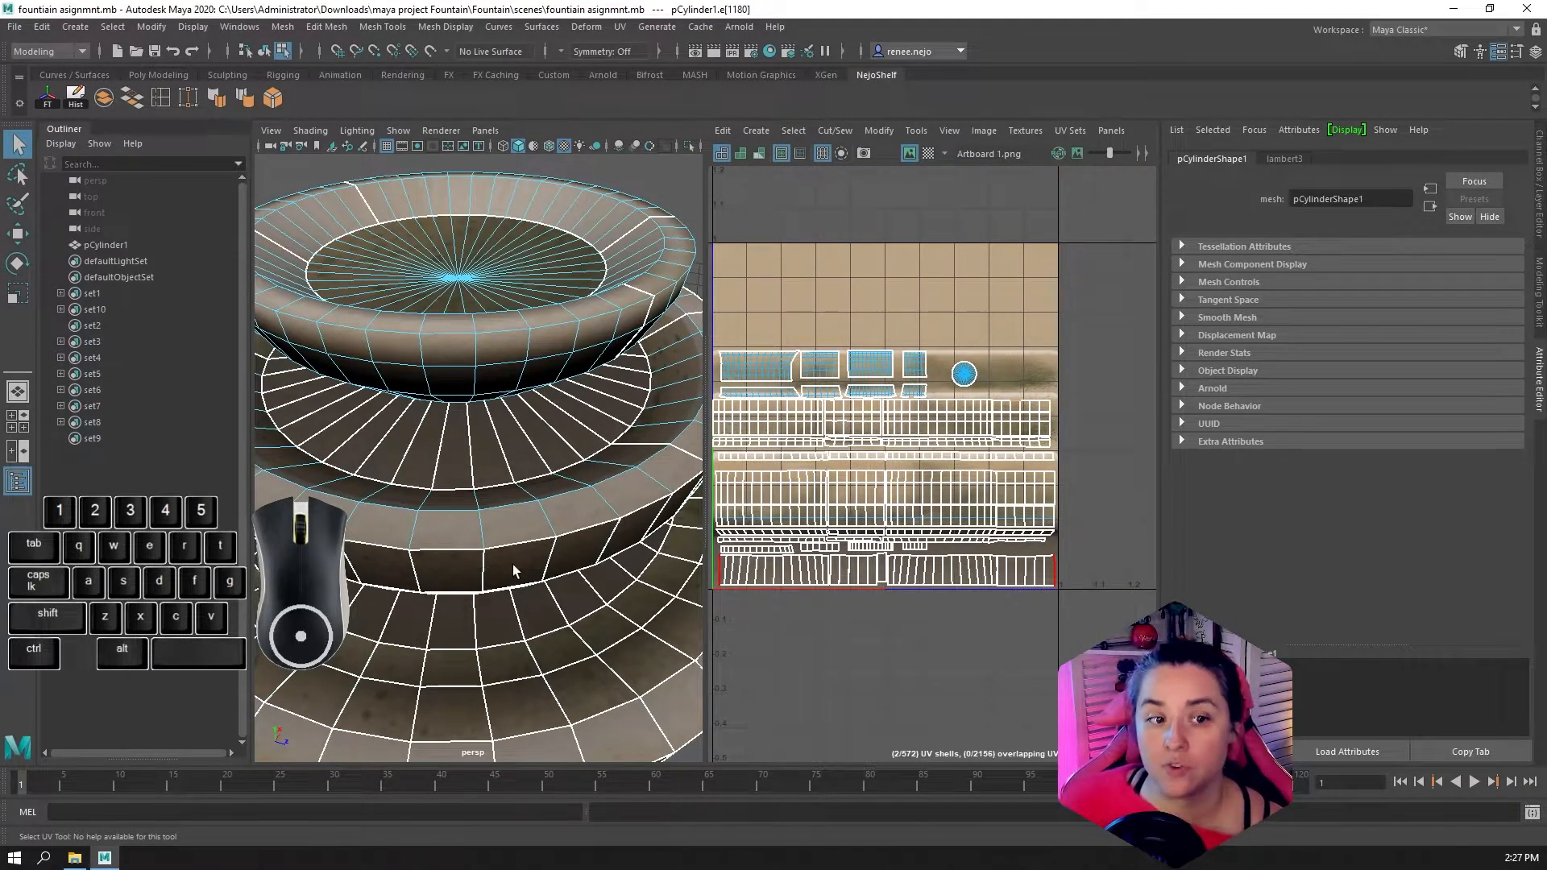
Switch to face selection and select the face rings around the lowest bowl's outside to find their UV shells
alt+drag(513, 564, 472, 375)
right_click(473, 376)
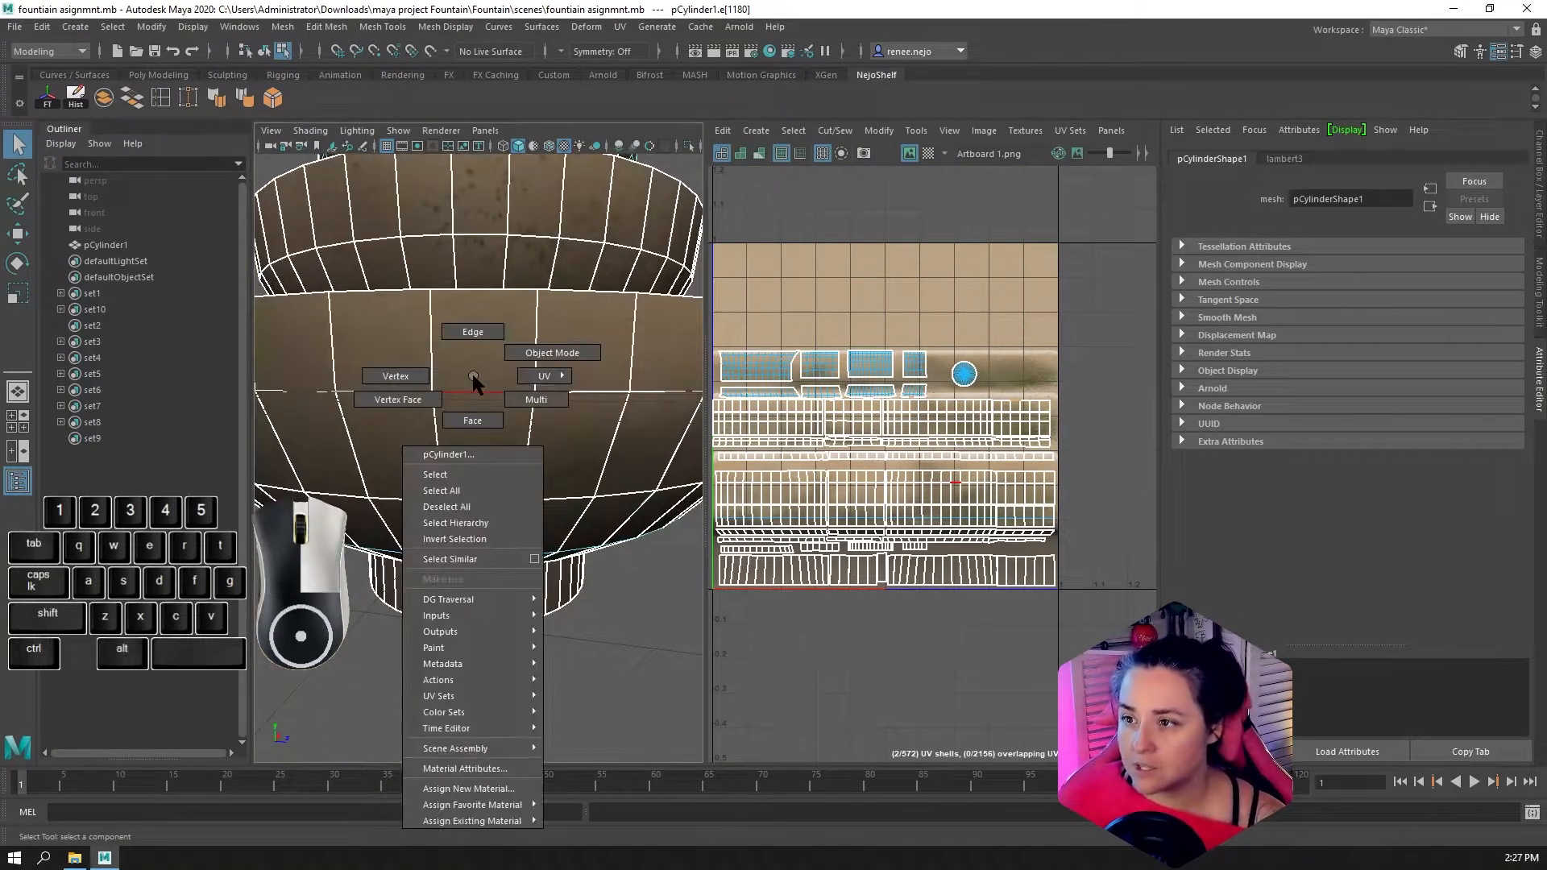
right_drag(473, 375, 477, 419)
click(476, 369)
shift+double_click(427, 365)
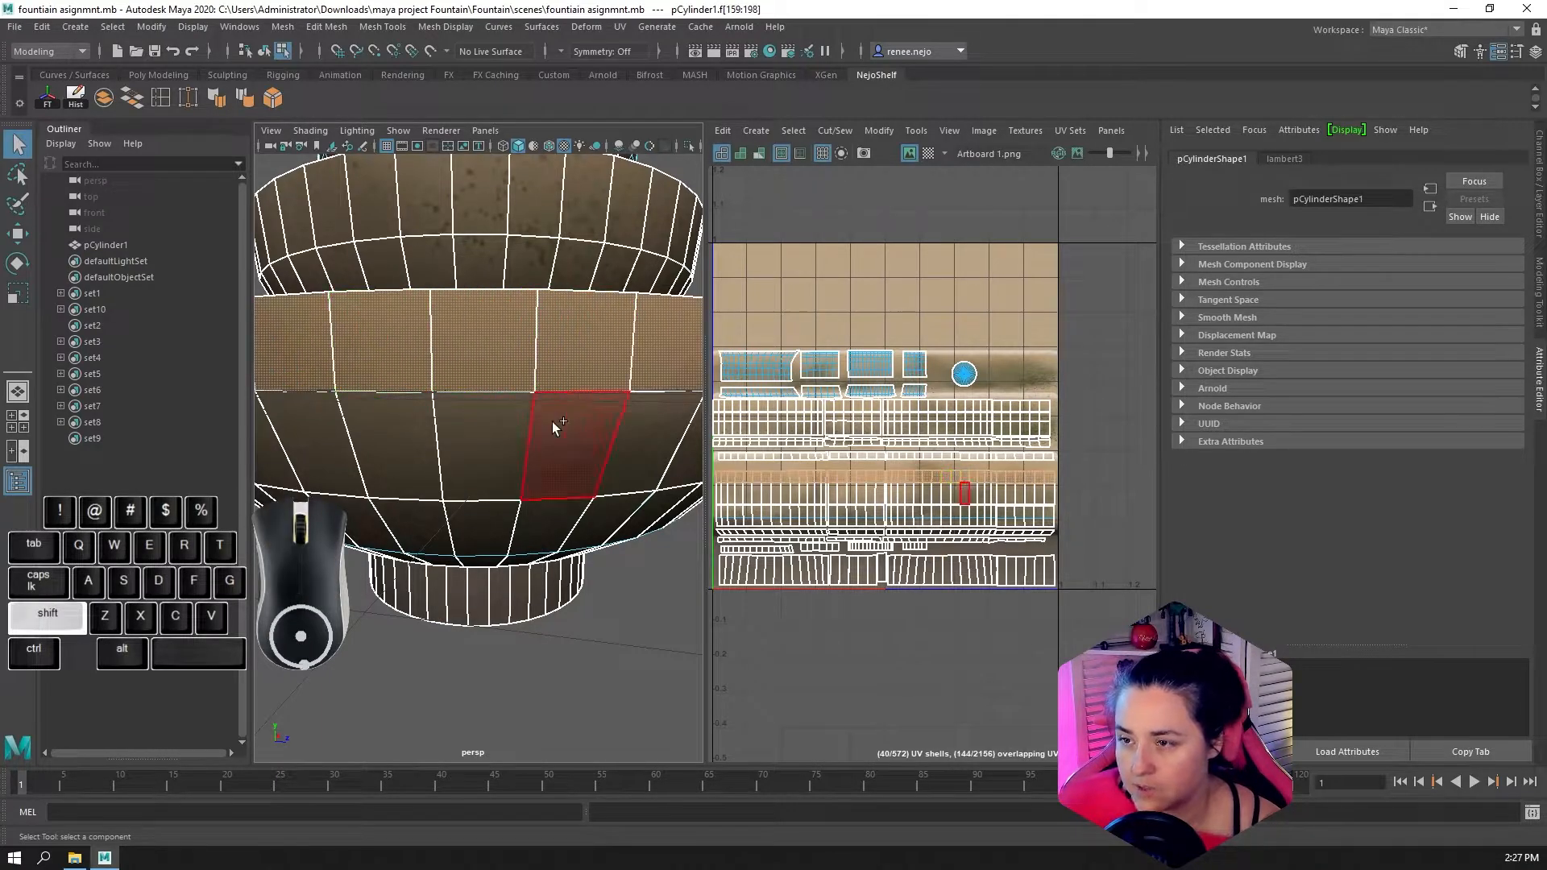
shift+double_click(407, 422)
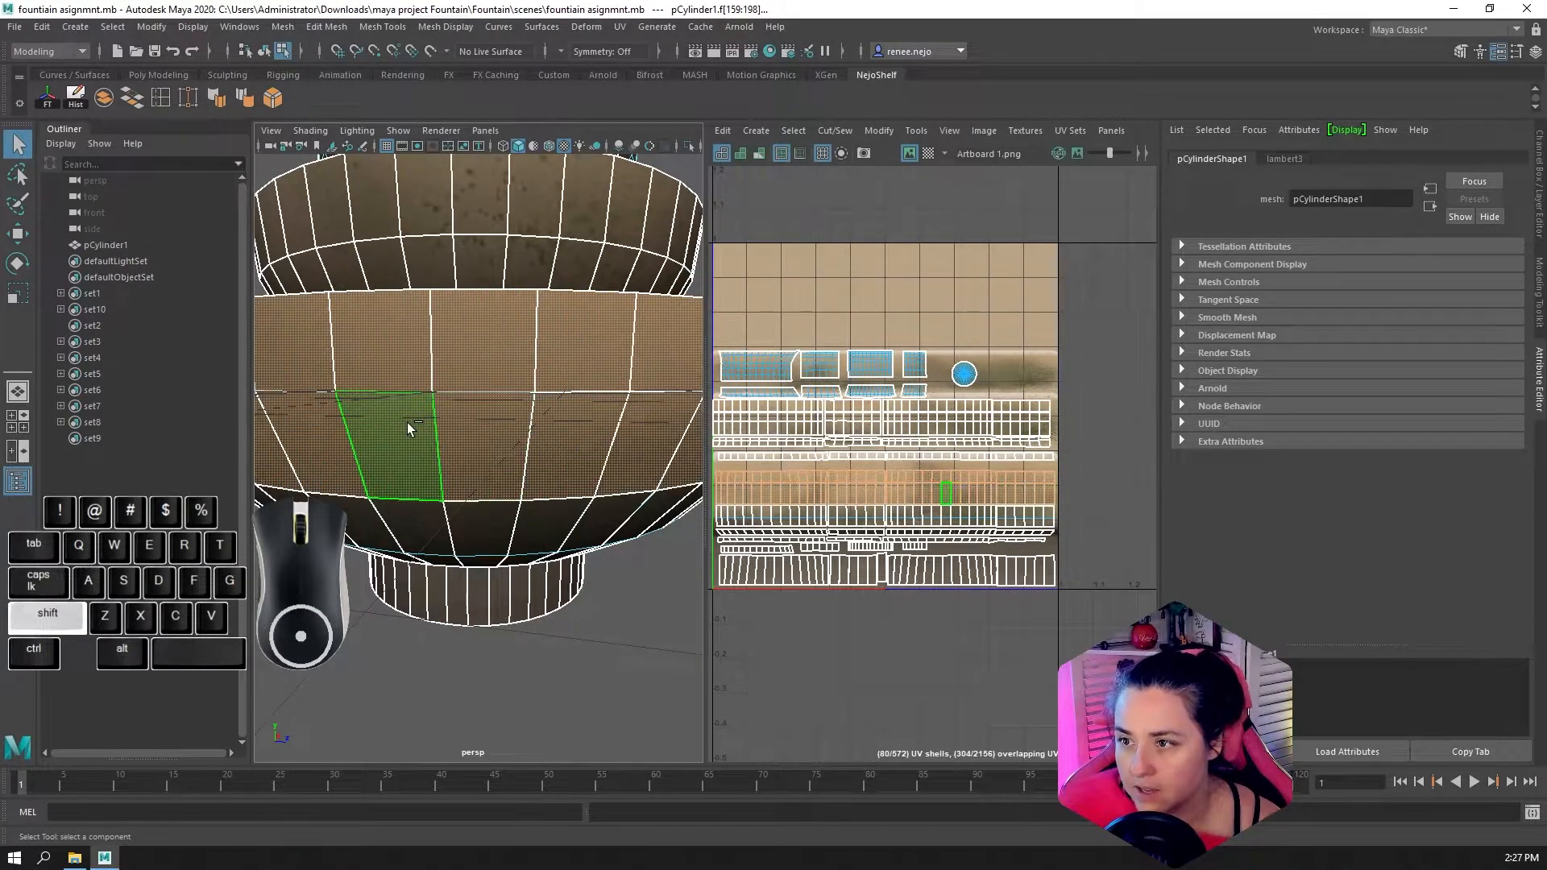
shift+double_click(411, 508)
alt+drag(419, 508, 493, 472)
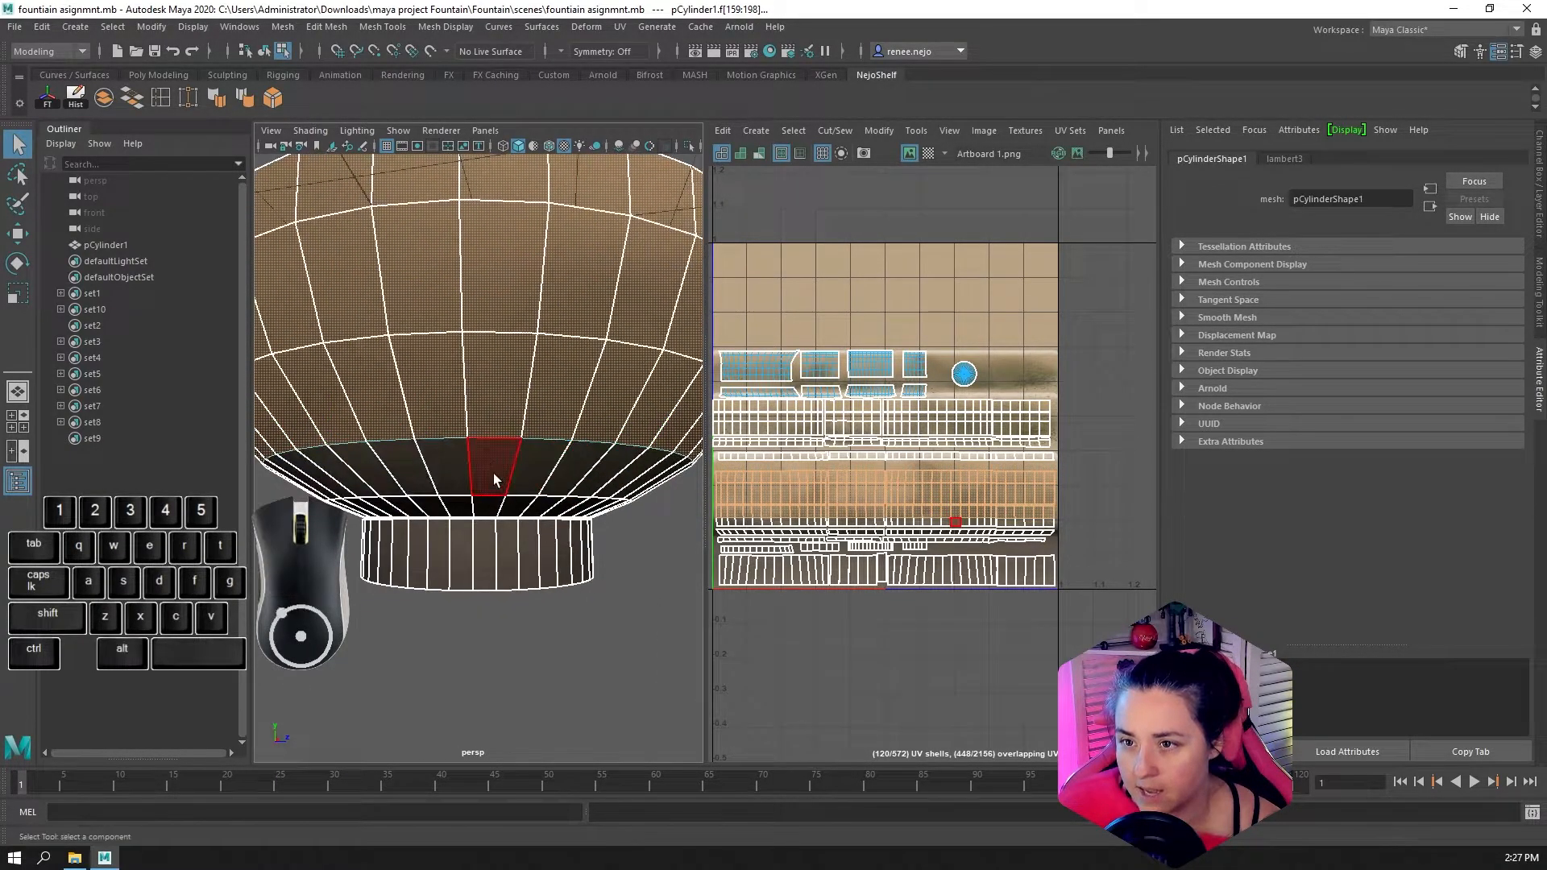
shift+double_click(454, 507)
Try moving a single face's UVs out of the lowest bowl's outer band, and undo each move
scroll(889, 480, up, 4)
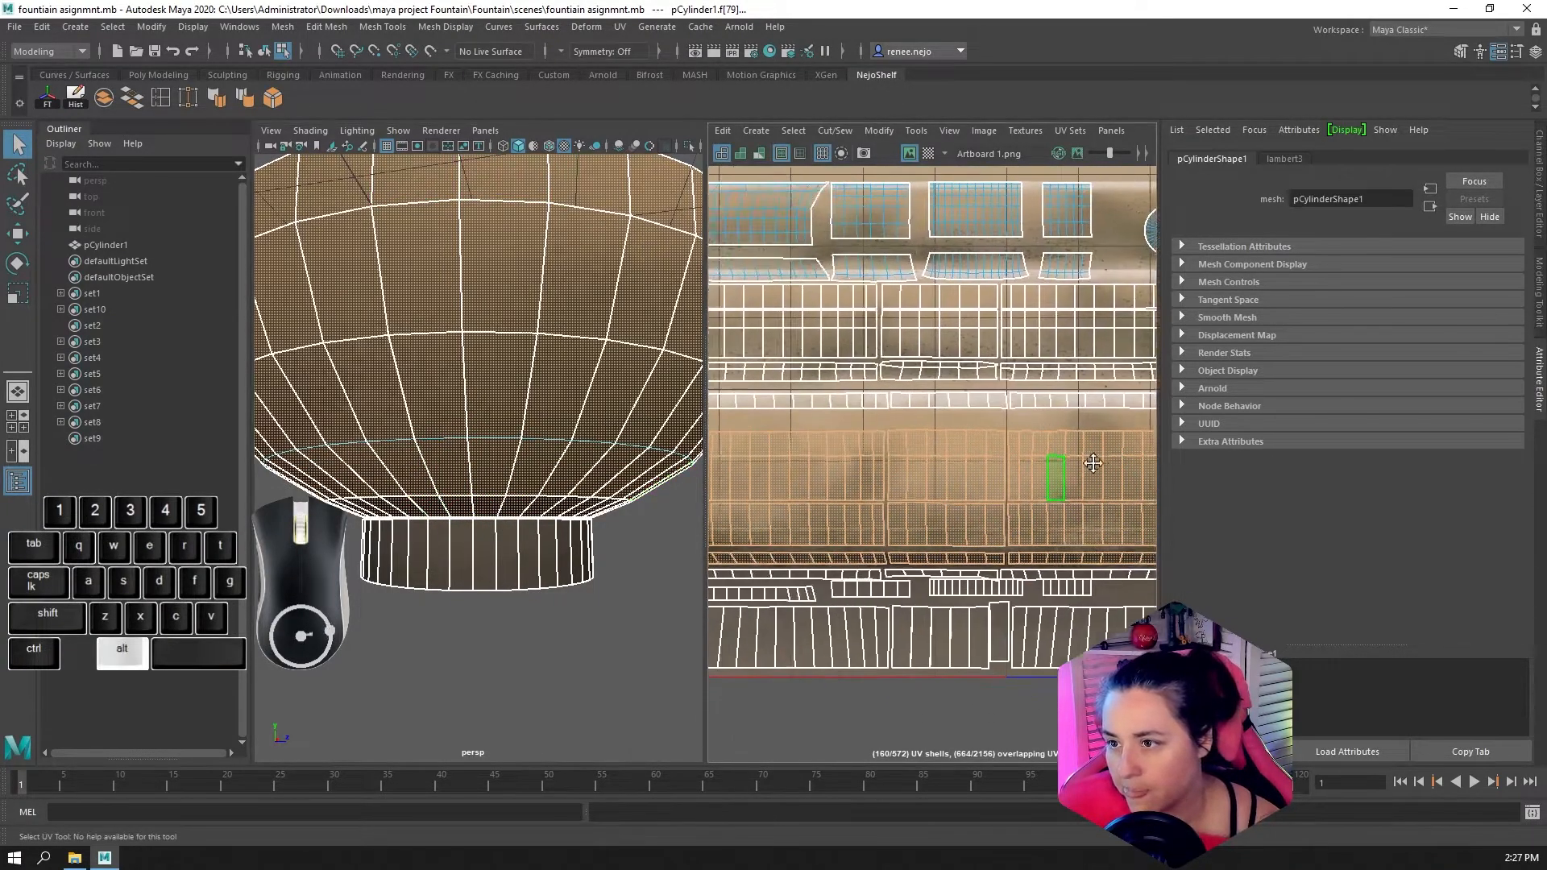
alt+middle_drag(890, 480, 932, 453)
scroll(906, 451, up, 4)
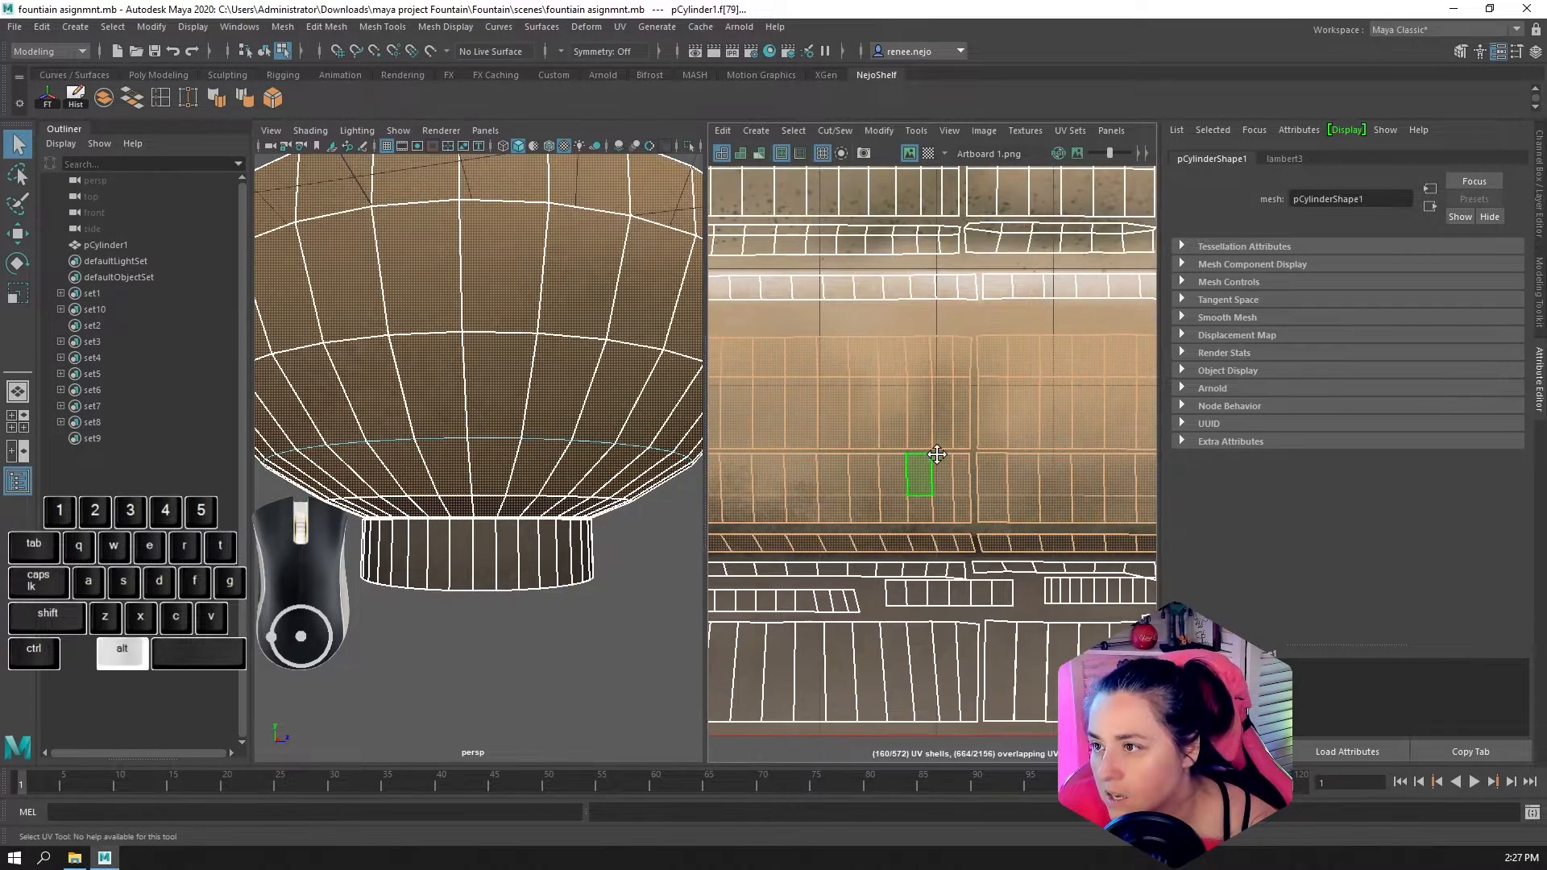
click(944, 438)
click(928, 420)
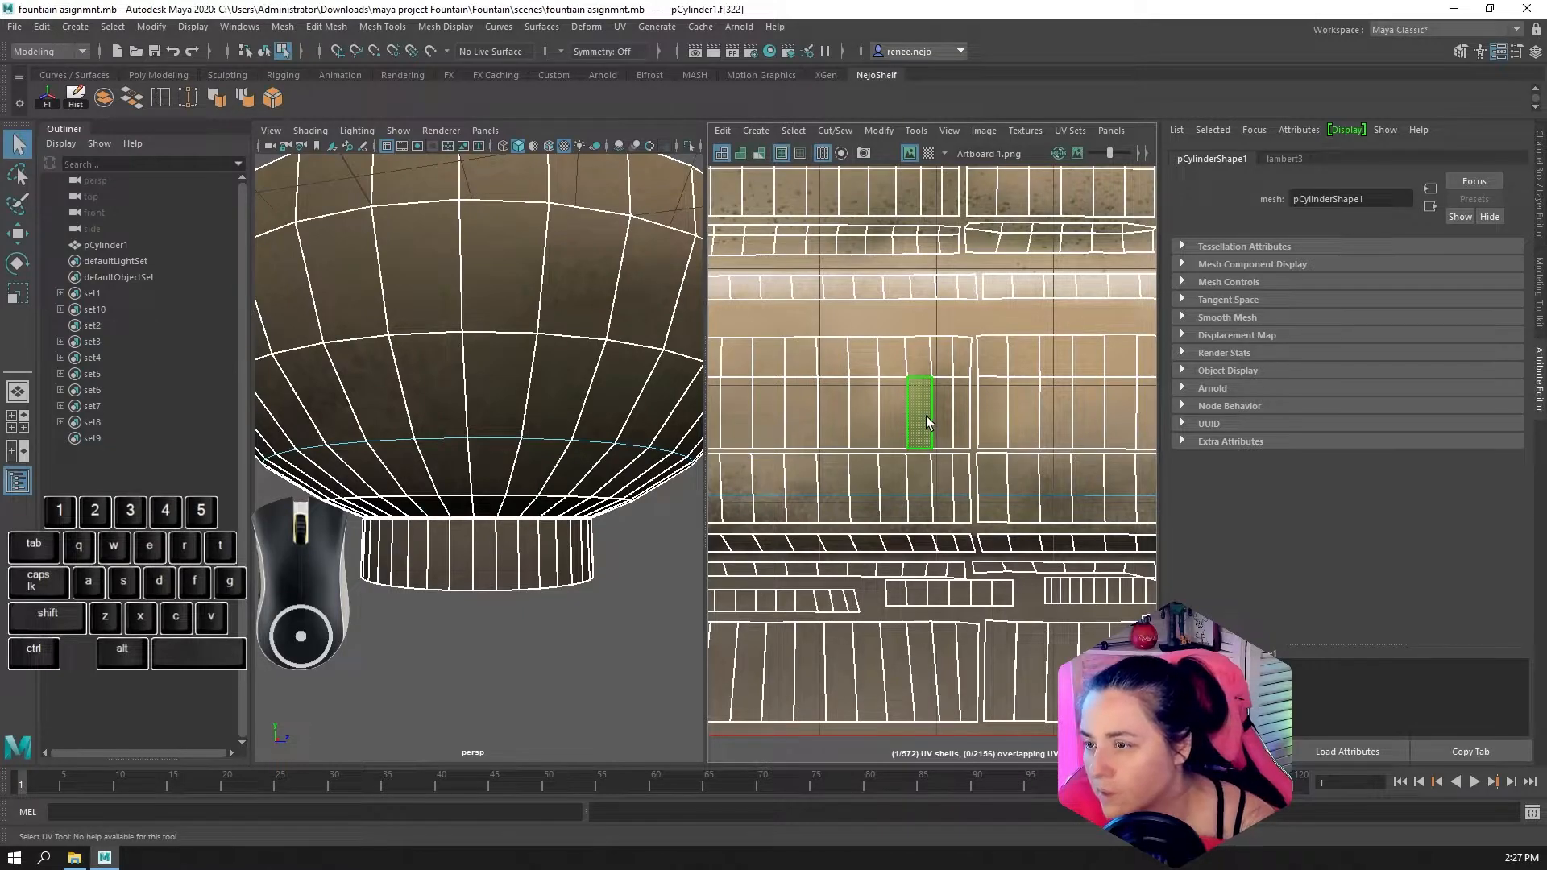
key(w)
drag(1014, 403, 1046, 391)
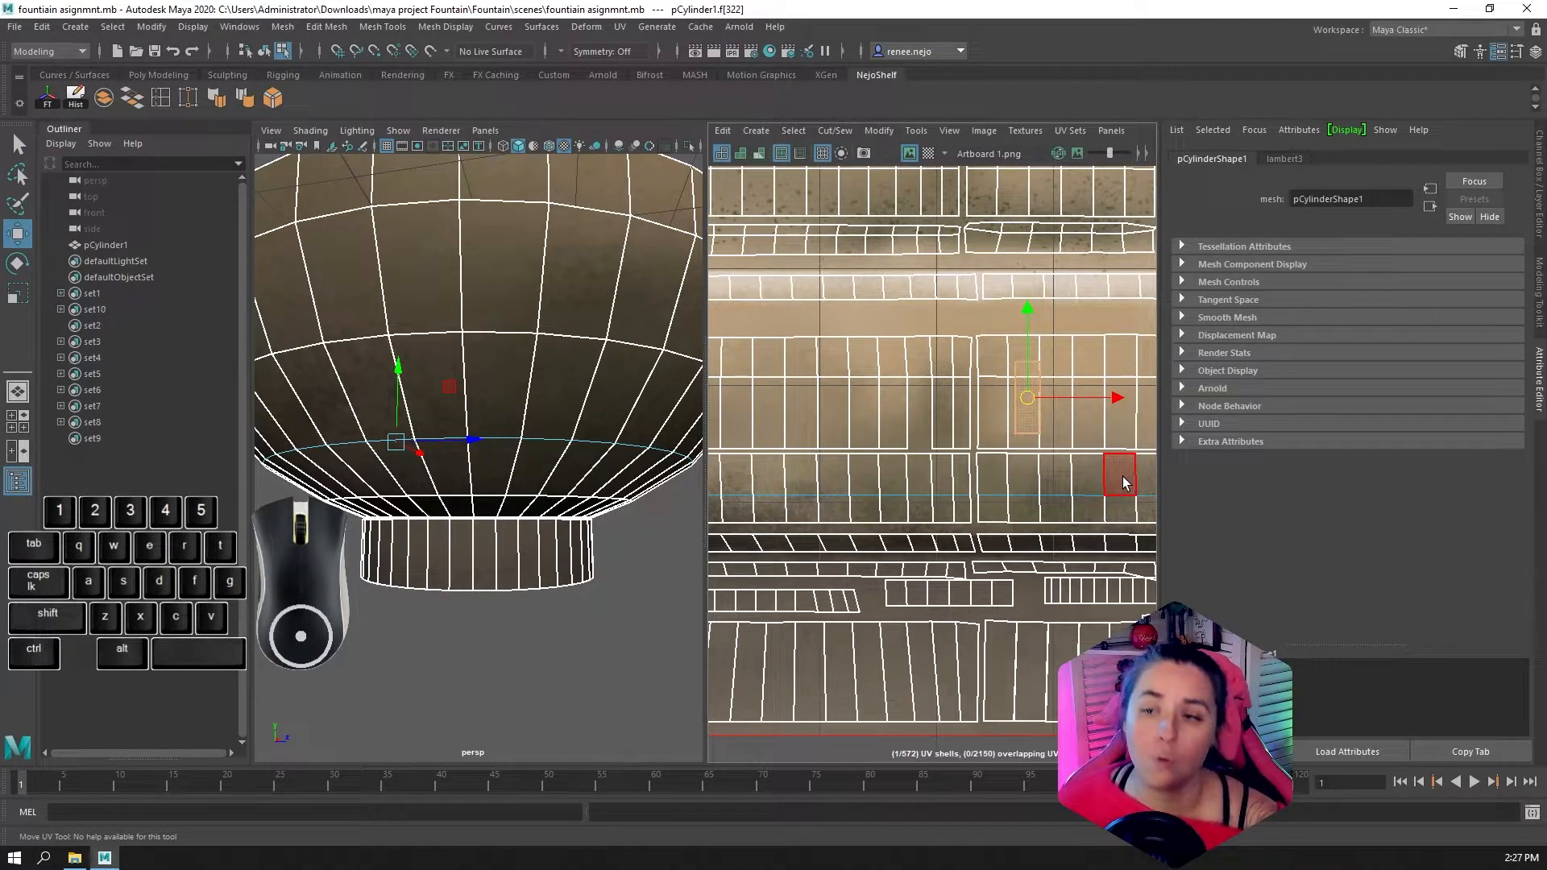
key(ctrl+z)
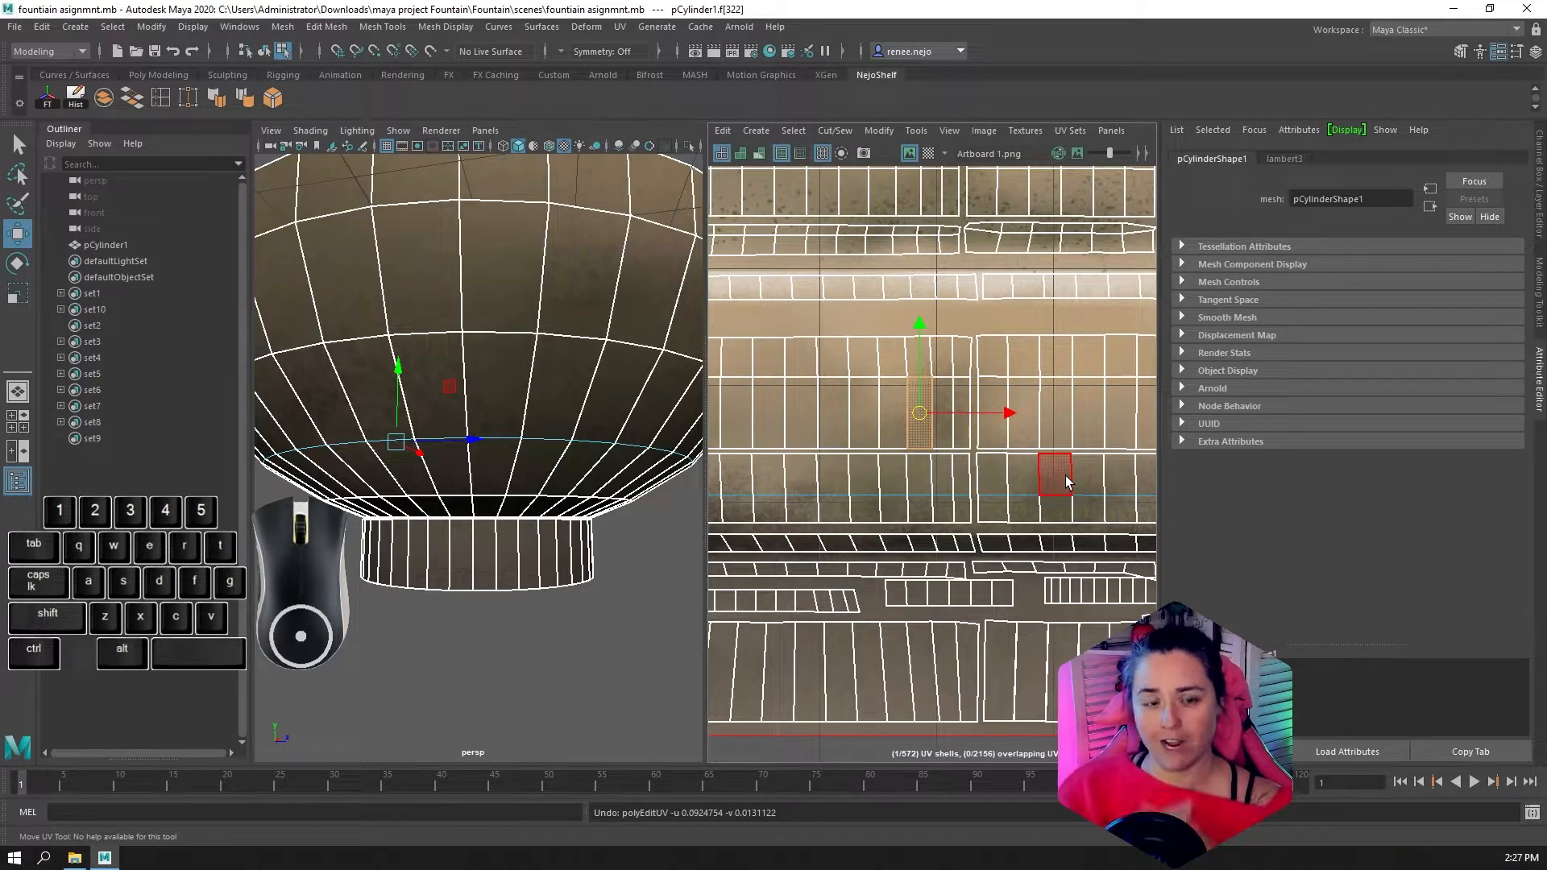
drag(927, 413, 933, 414)
key(ctrl+z)
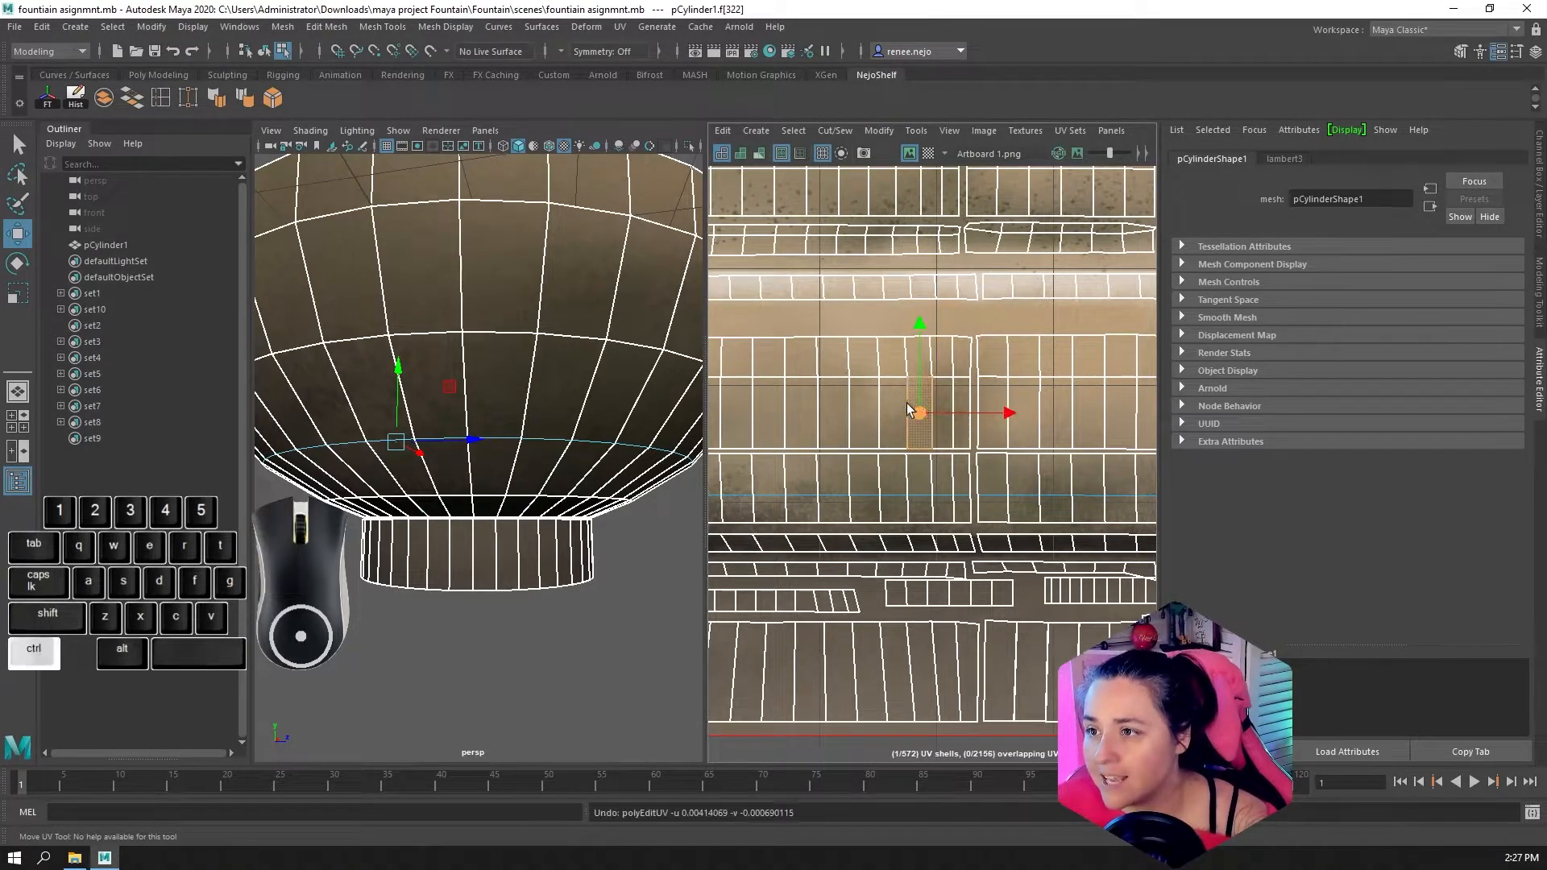
Select the neighbouring face in the outer-bowl band and maximize the UV Editor over the layout's lower half
click(887, 396)
scroll(824, 423, down, 2)
alt+middle_drag(863, 426, 961, 429)
key(space)
scroll(937, 460, down, 3)
alt+scroll(998, 464, down, 4)
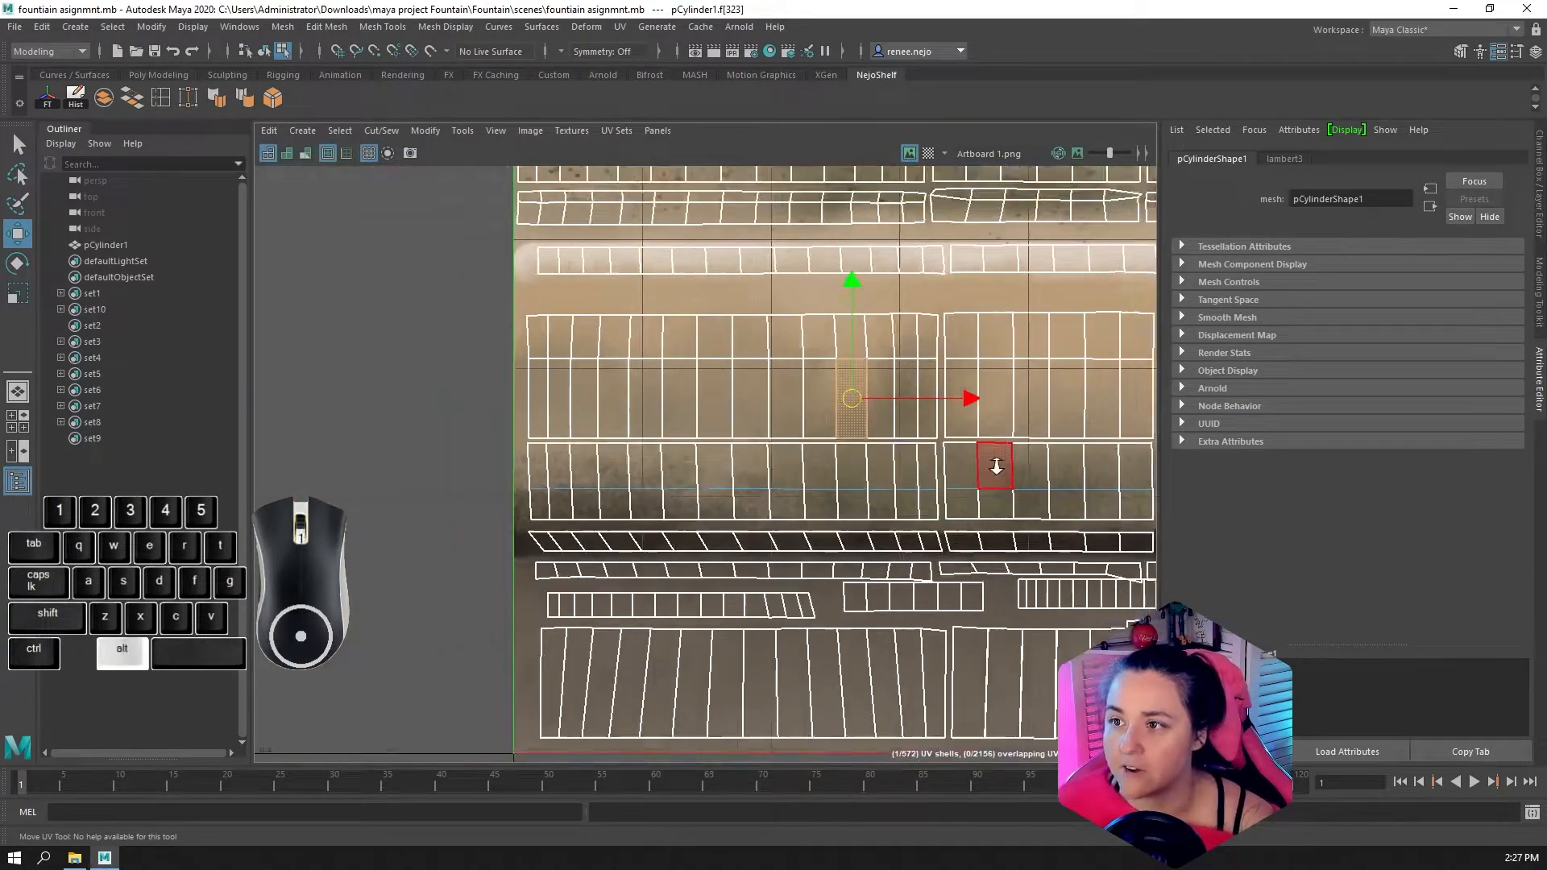
alt+middle_drag(1034, 475, 817, 501)
alt+scroll(820, 502, down, 1)
alt+middle_drag(906, 523, 763, 552)
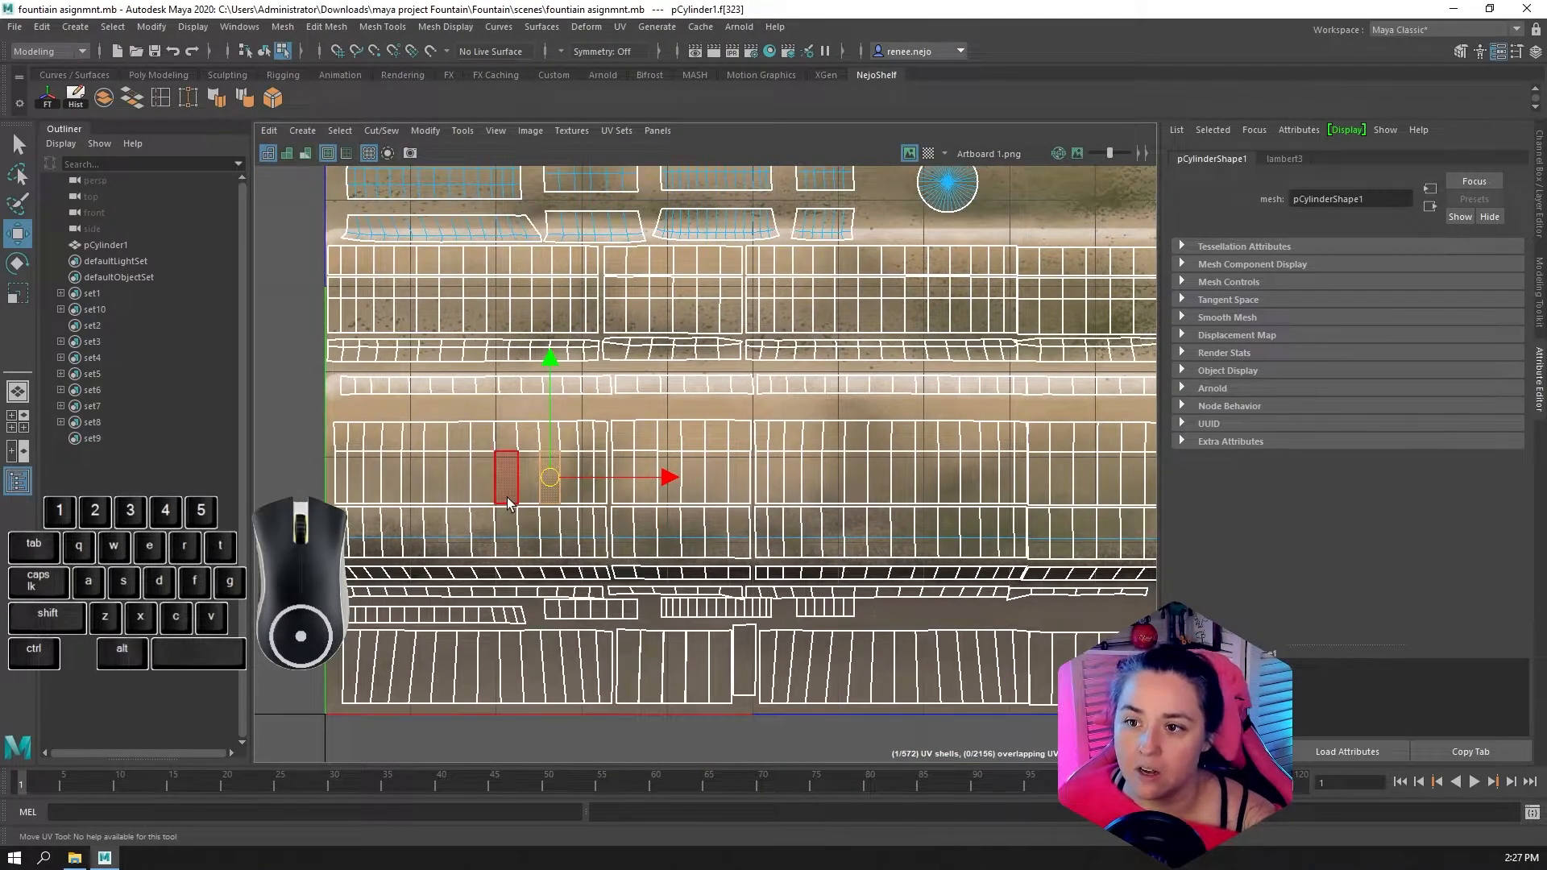
Pick several single faces along the outer-bowl band to check whether each is a separate UV shell
click(509, 499)
click(457, 489)
click(392, 486)
click(407, 490)
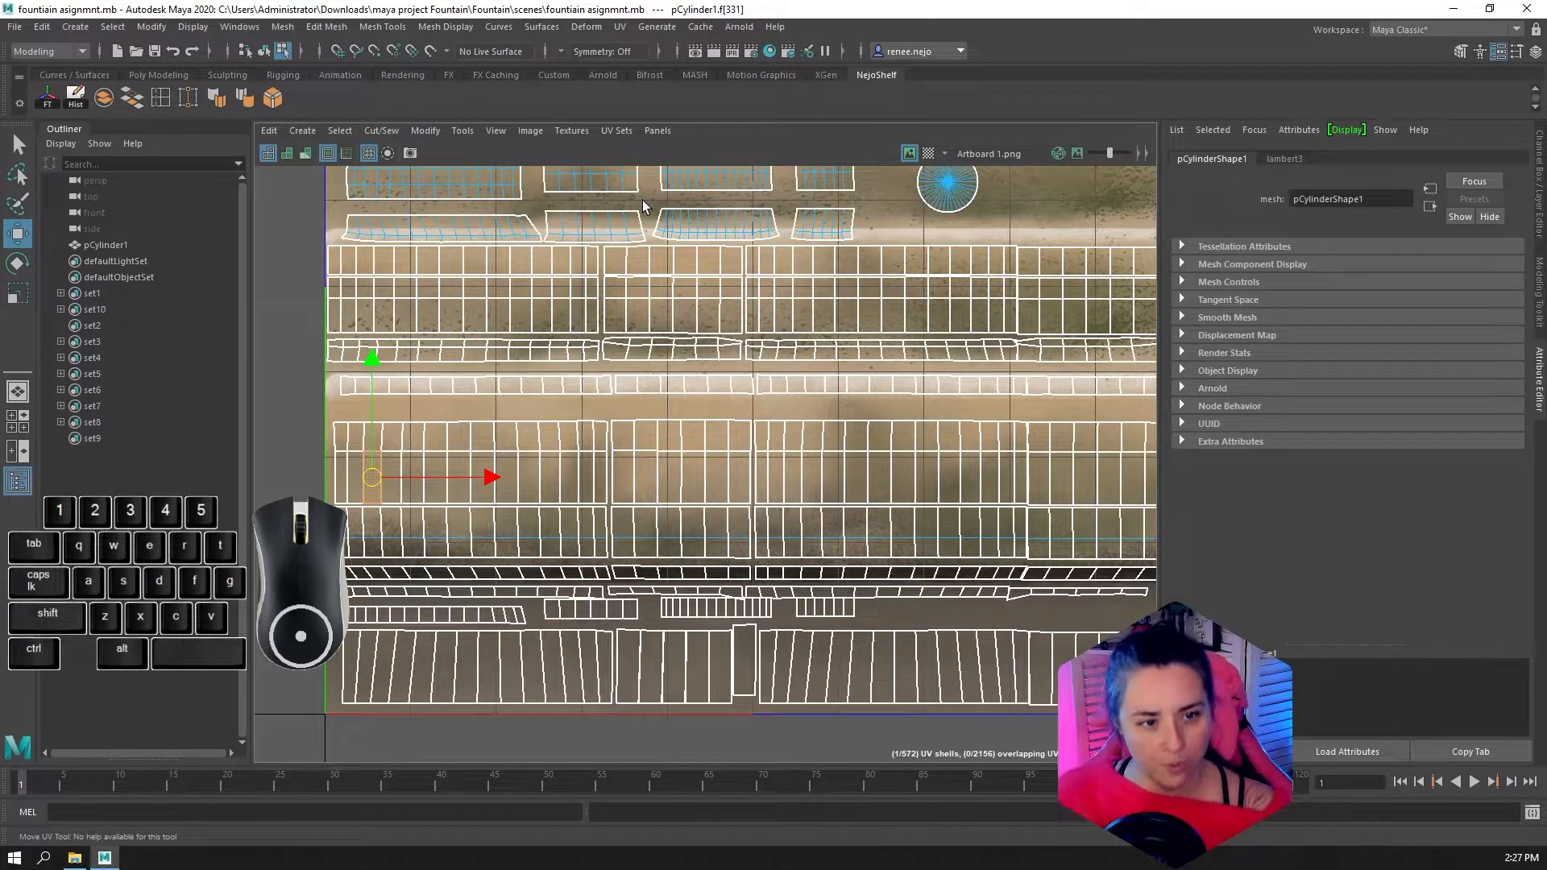
Open the UV Toolkit as a floating window and place it beside the UV layout
click(530, 135)
click(473, 153)
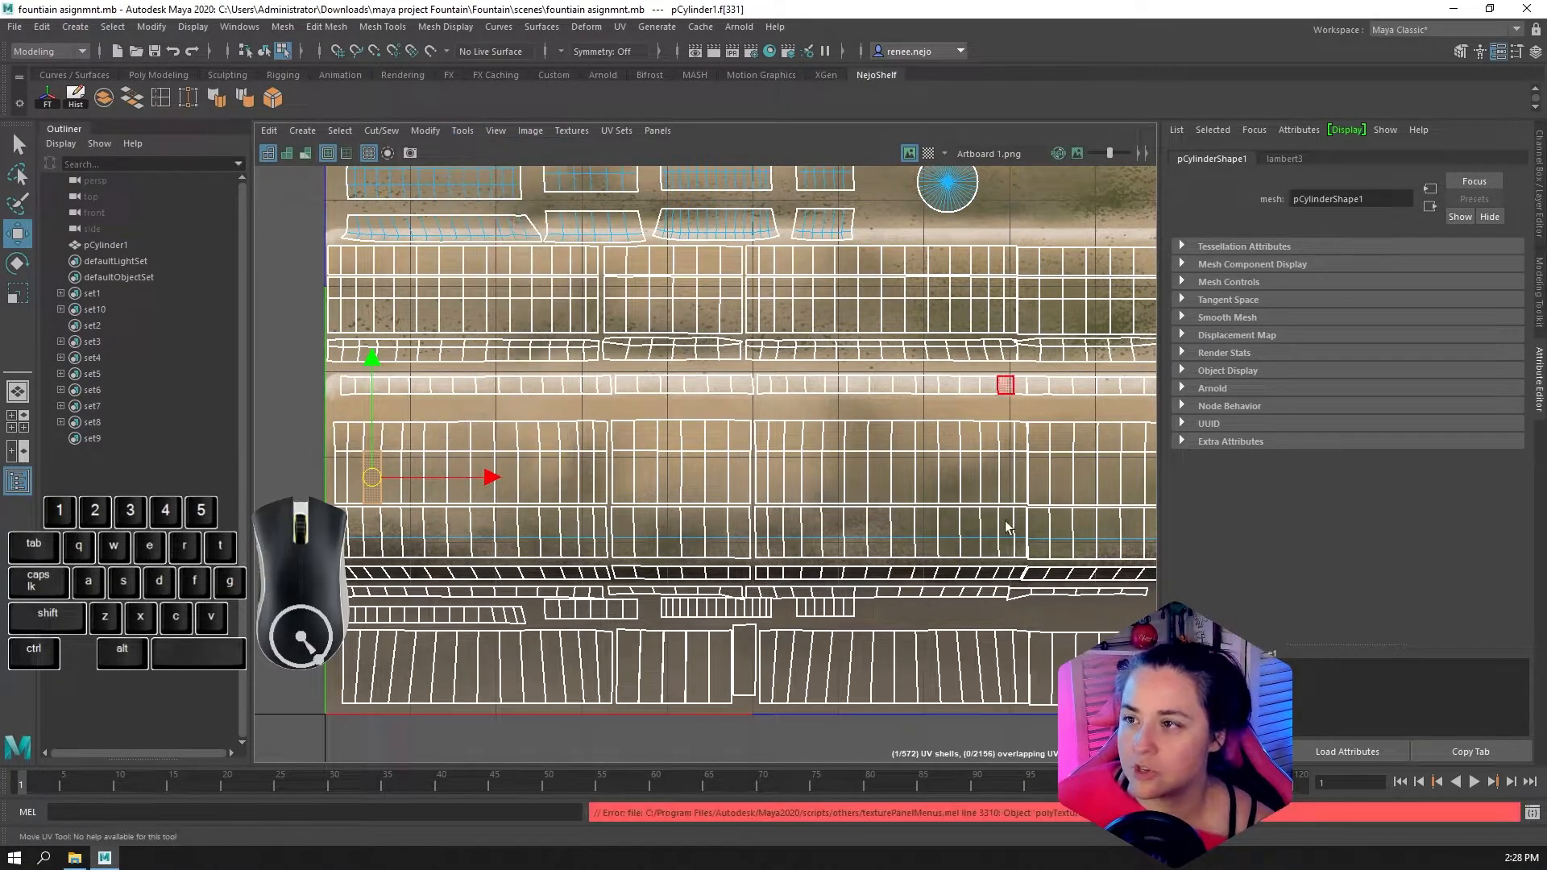
drag(0, 229, 1250, 83)
Select all UV faces in the wide band belonging to the lowest bowl's outer wall
alt+middle_drag(754, 460, 694, 477)
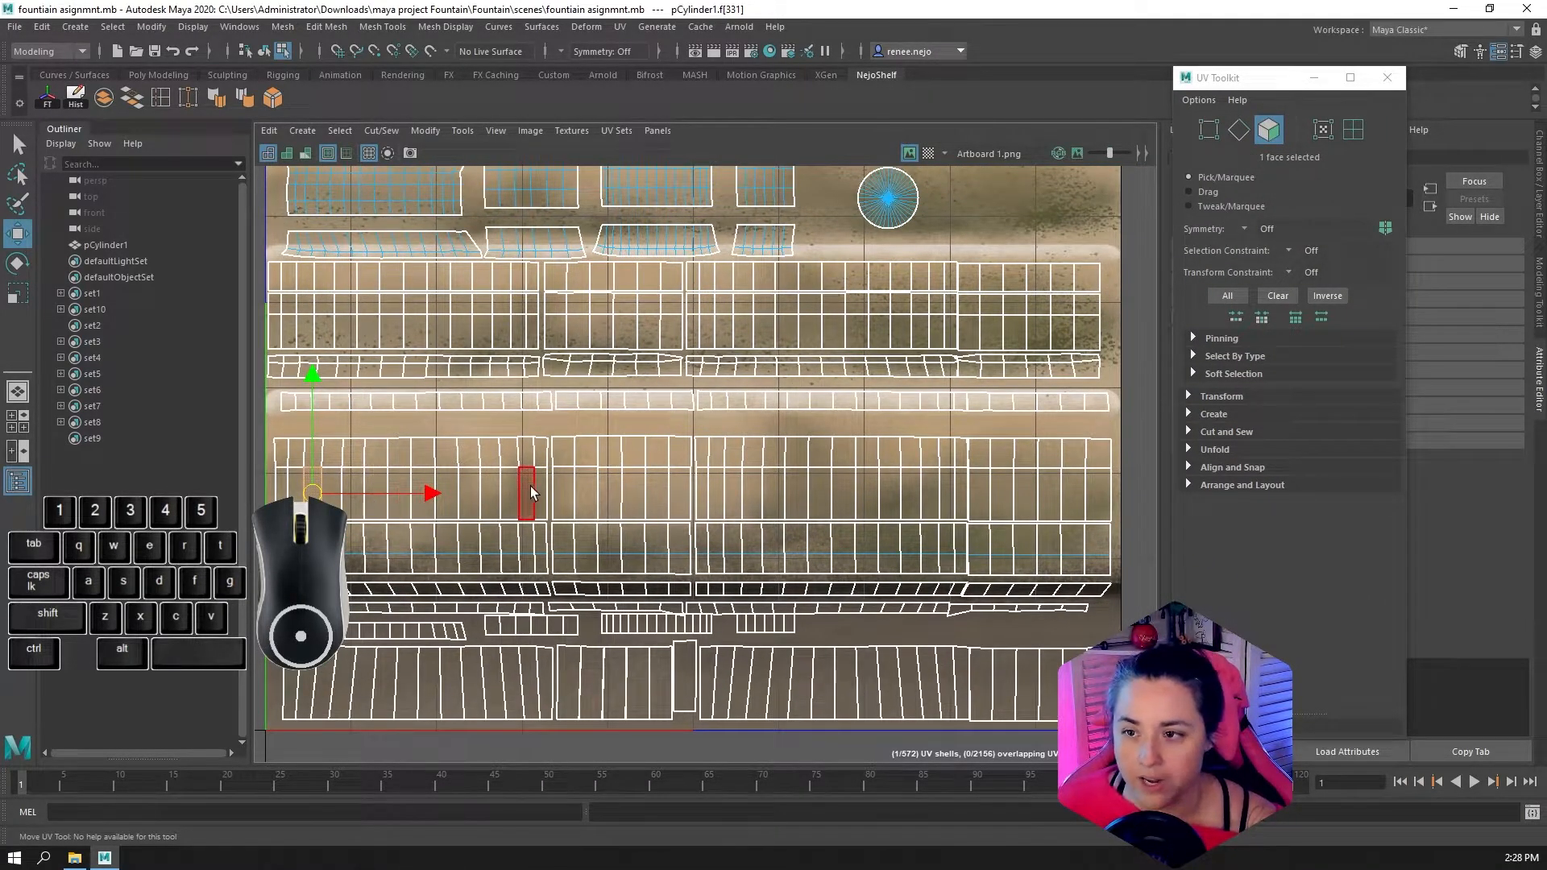
scroll(795, 495, down, 1)
right_drag(360, 452, 359, 503)
drag(296, 438, 1109, 556)
mouse_move(705, 507)
mouse_down()
mouse_move(688, 496)
mouse_move(717, 487)
mouse_move(708, 505)
mouse_up()
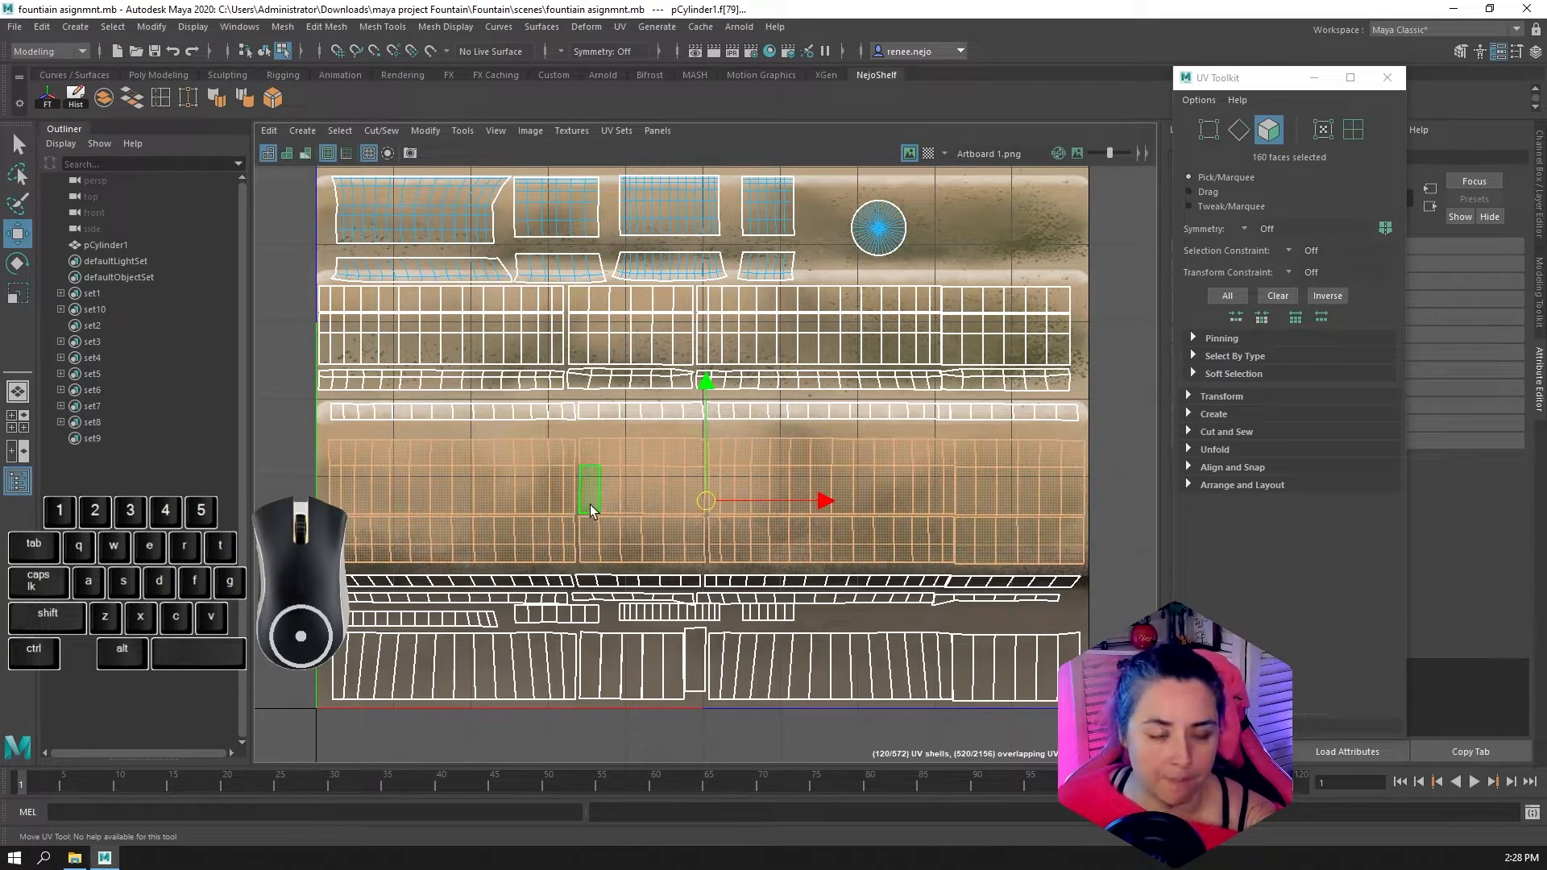
Try moving the UVs of a single vertex beside the gap between the shell blocks, and undo the move
click(1209, 129)
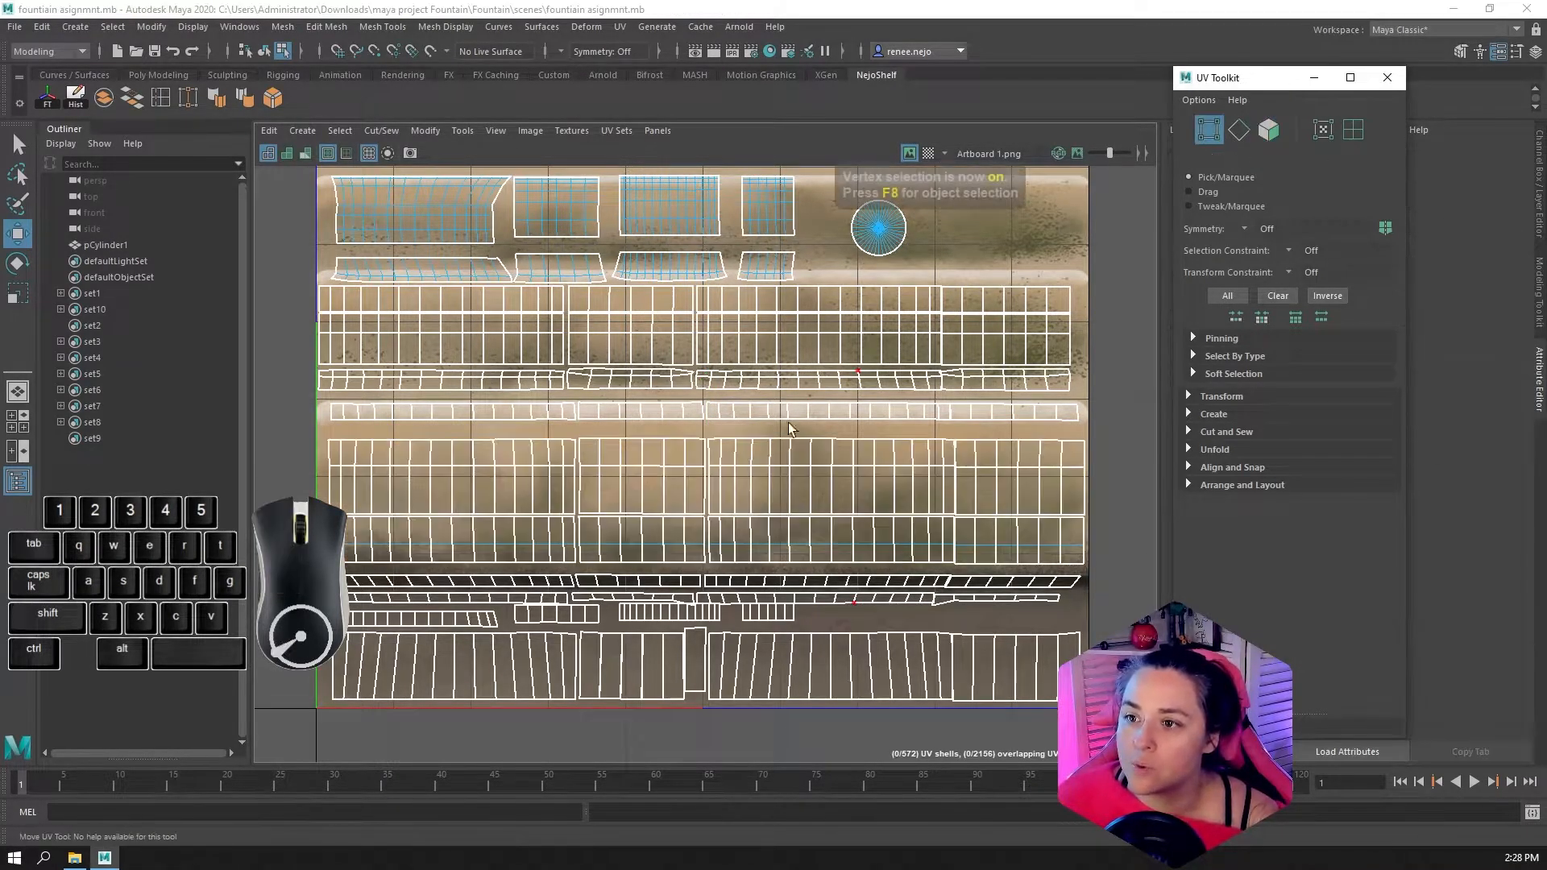
scroll(749, 419, up, 3)
click(692, 427)
scroll(649, 437, up, 4)
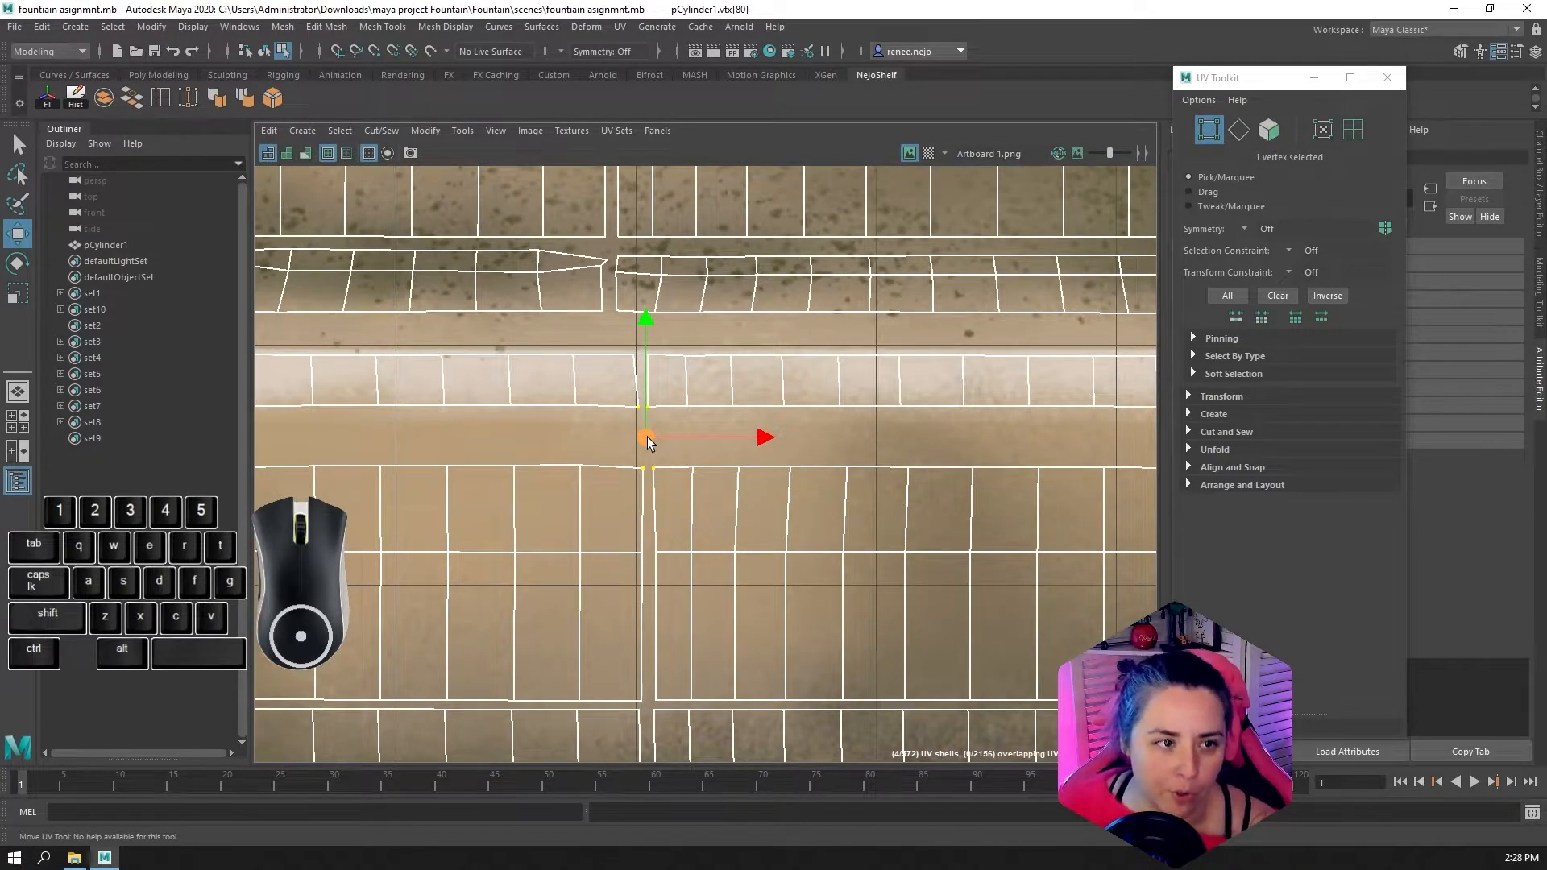
mouse_move(646, 437)
mouse_down()
mouse_move(665, 416)
mouse_move(638, 422)
mouse_move(658, 444)
mouse_move(650, 427)
mouse_up()
key(ctrl+z)
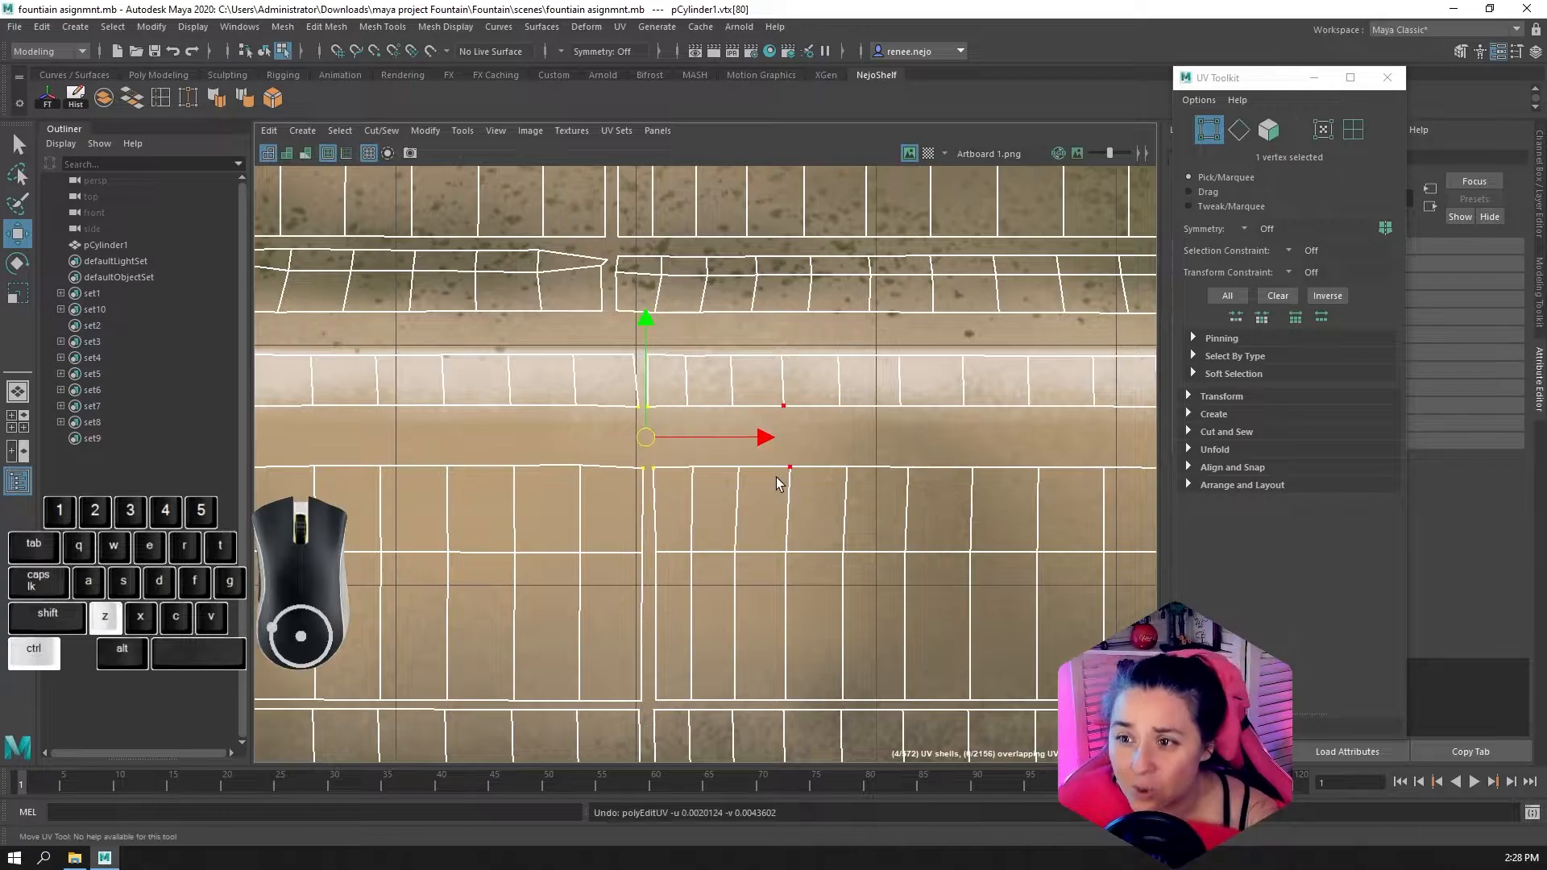
Select the next vertex along the band's upper edge, locate it on the 3D bowl, and try moving its UVs before undoing
click(701, 437)
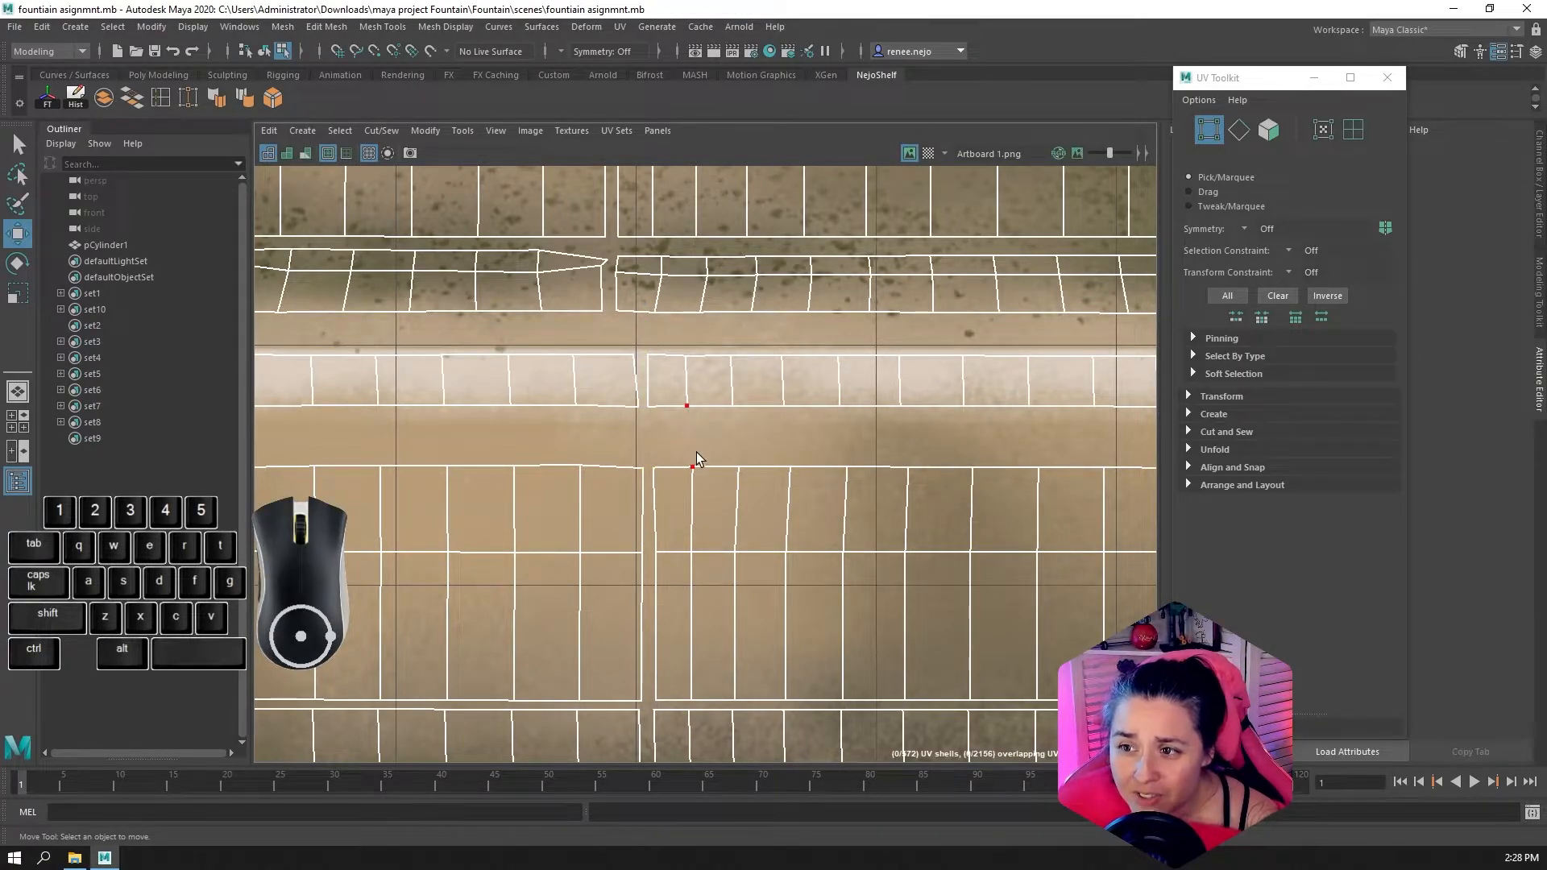
click(693, 466)
key(space)
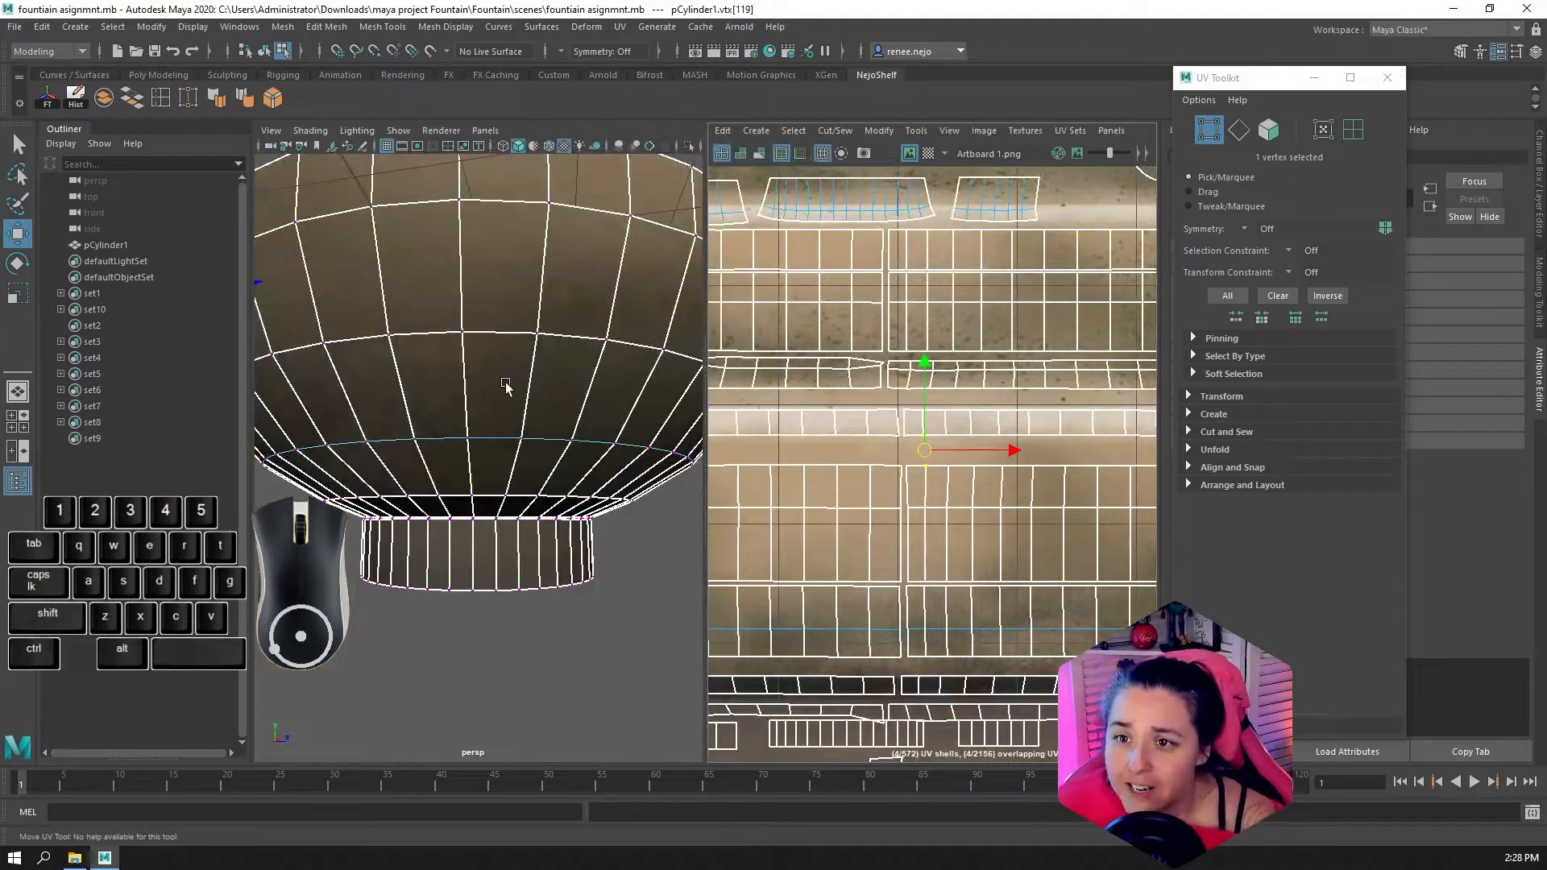
alt+drag(386, 394, 524, 518)
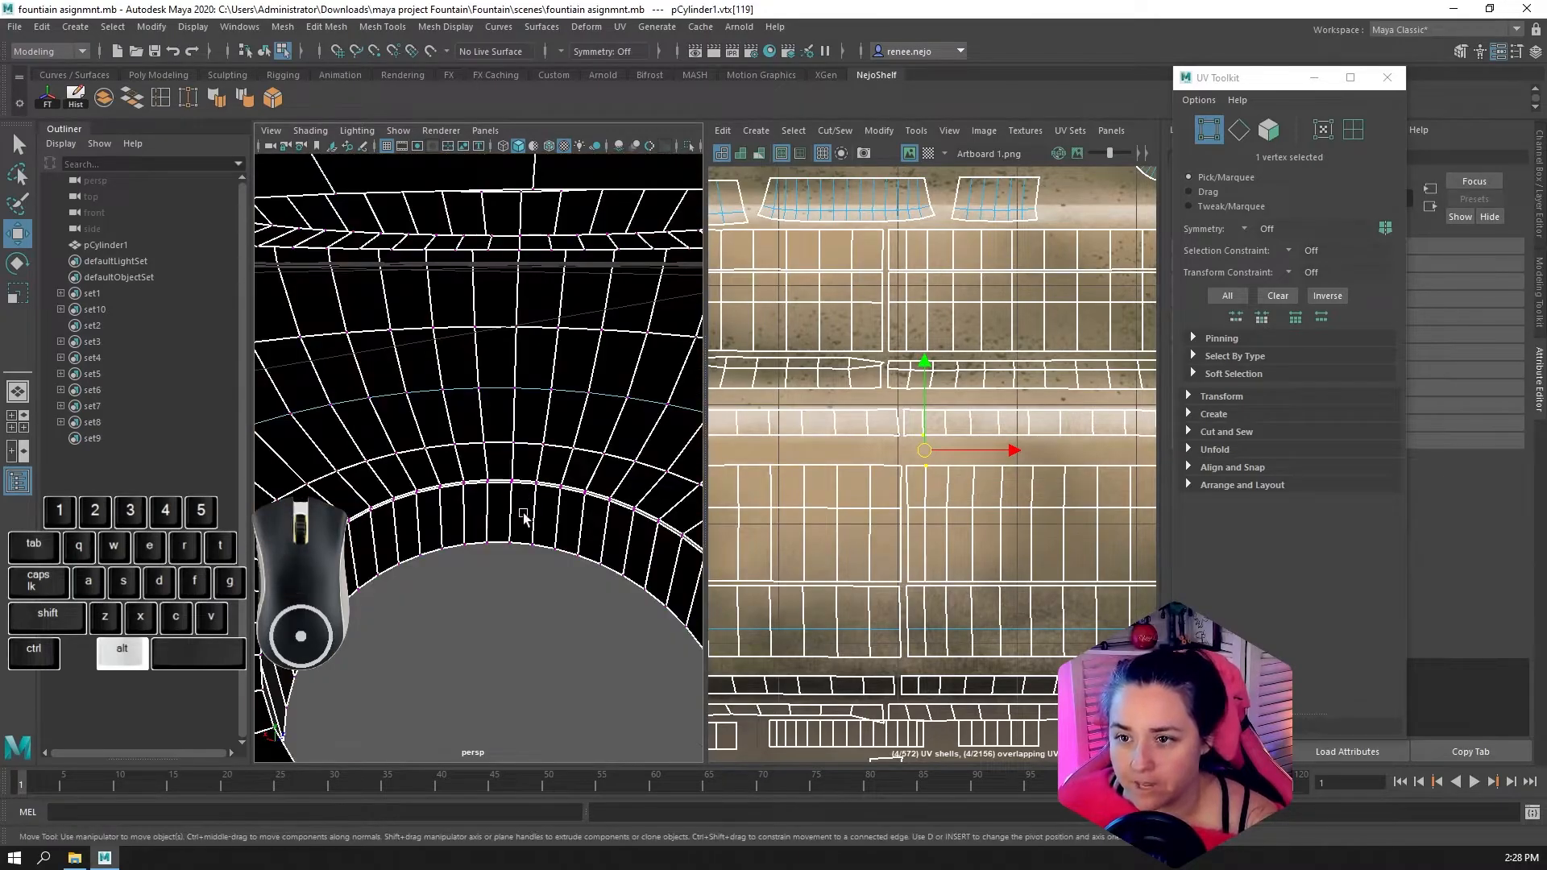
alt+right_drag(523, 513, 474, 524)
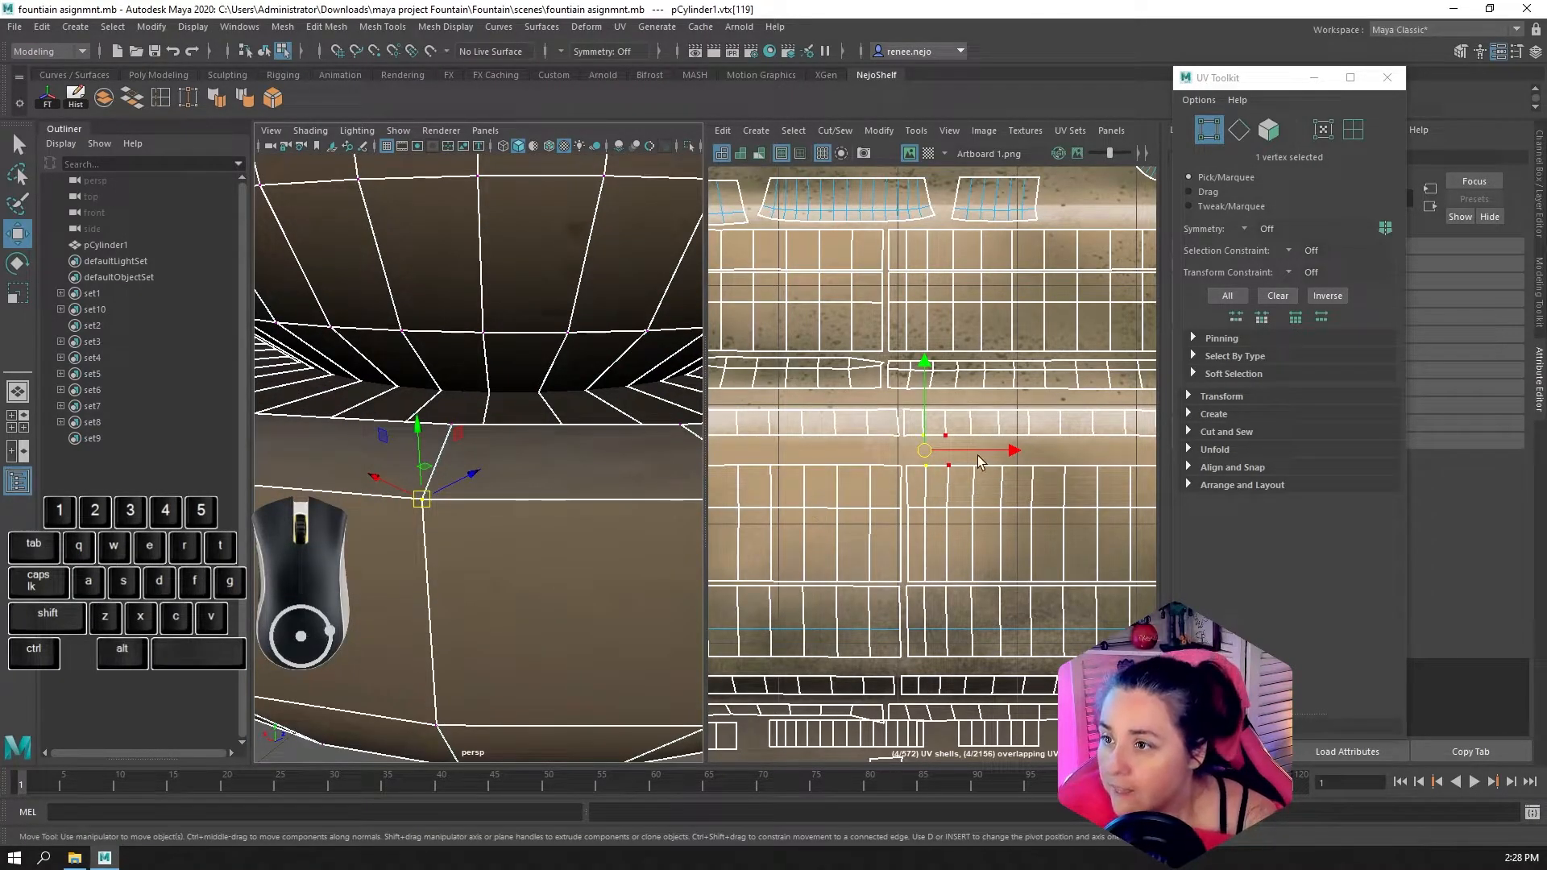
scroll(959, 449, up, 5)
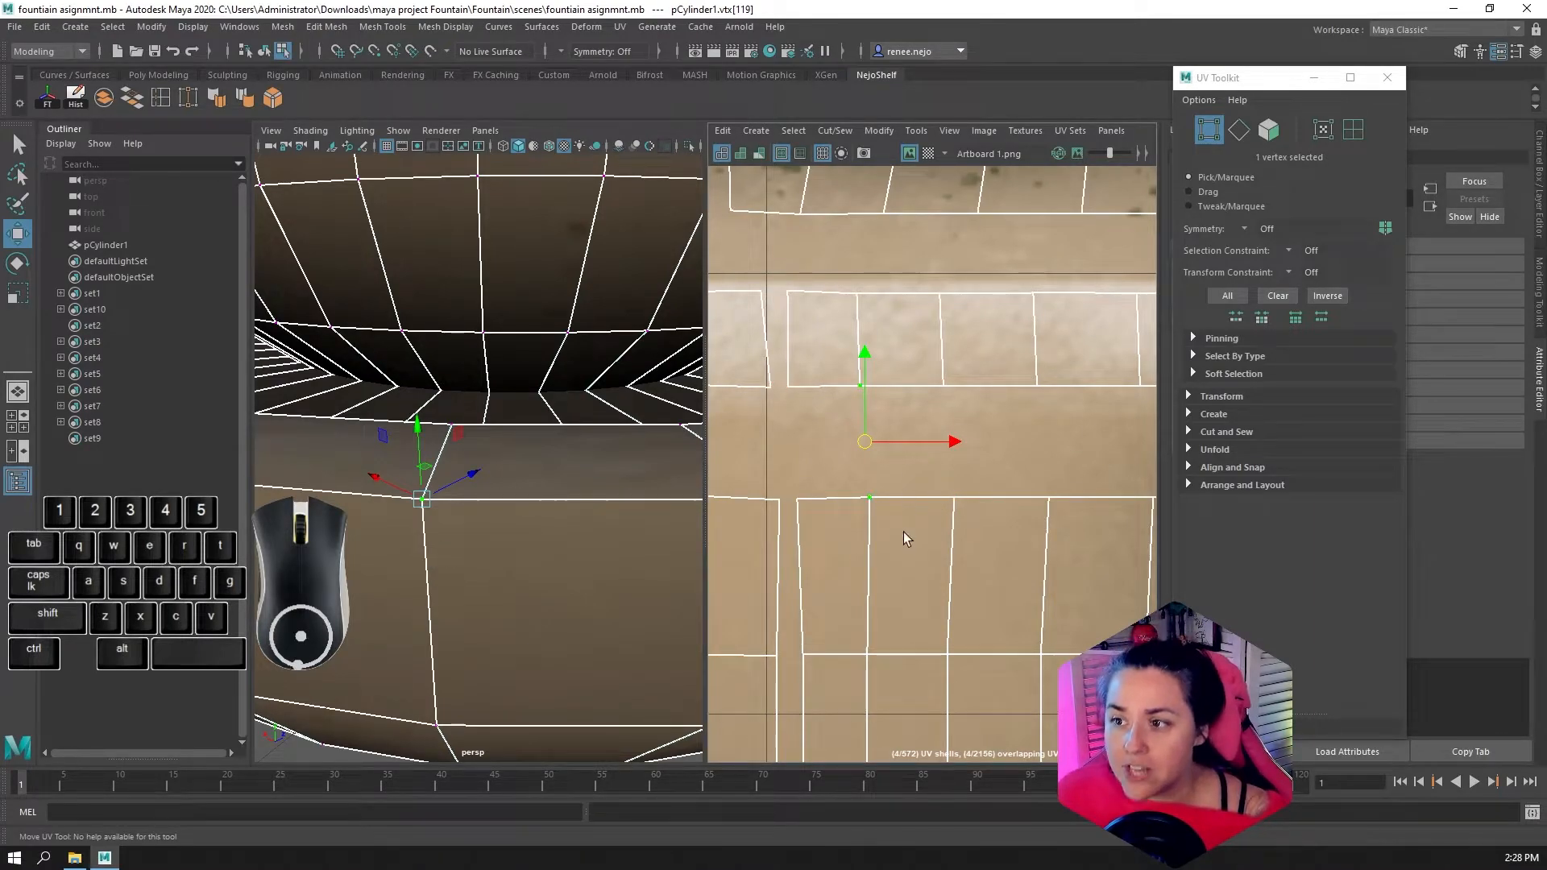
drag(864, 442, 862, 433)
key(ctrl+z)
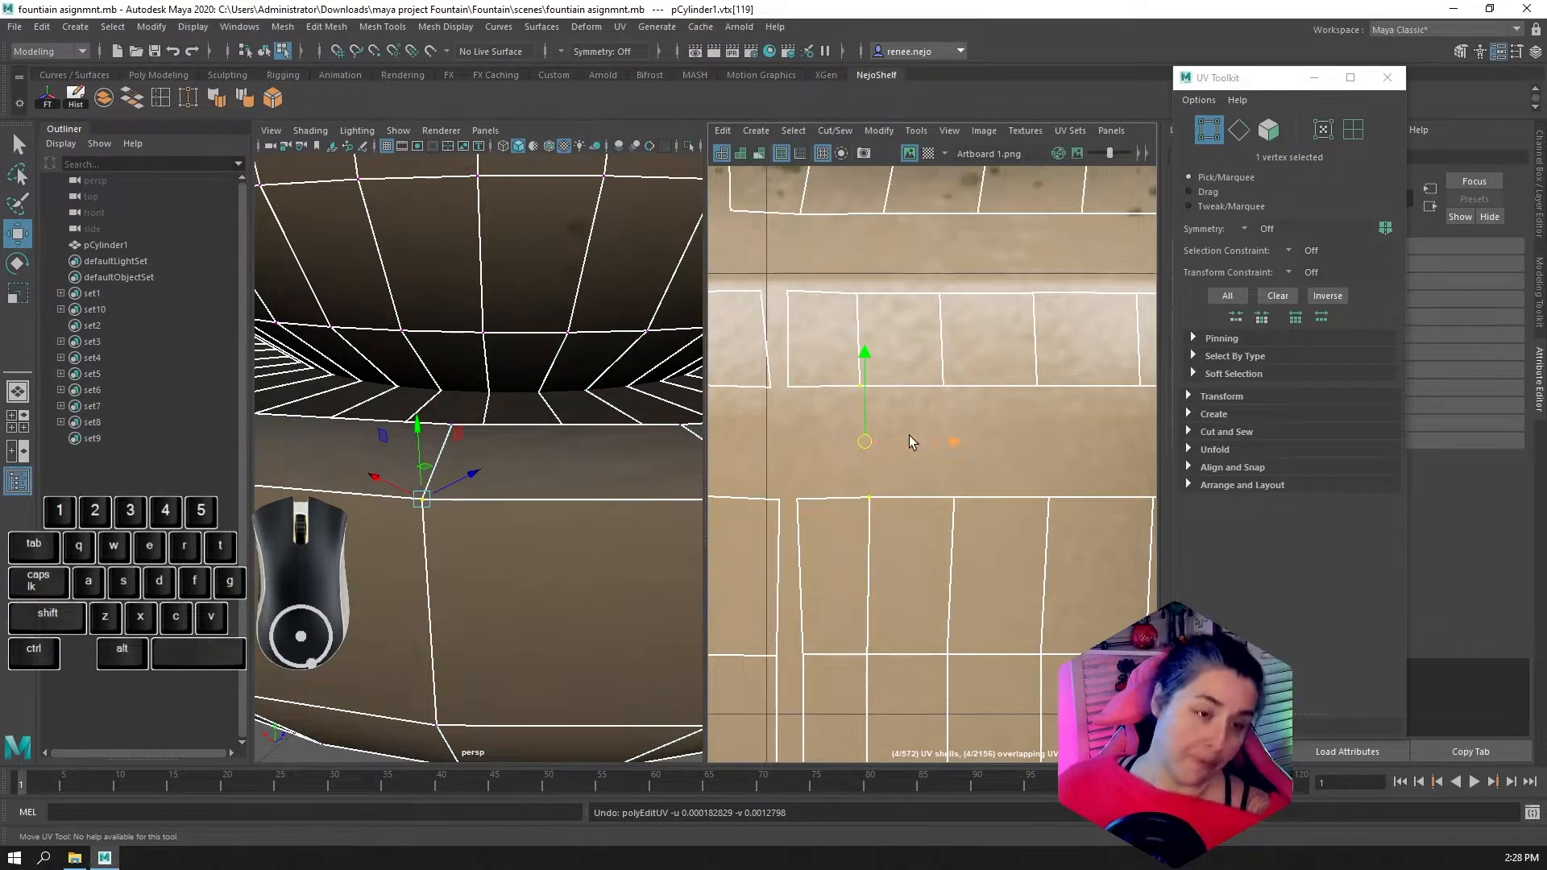
Try moving one face of the outer-wall band off the layout and selecting its corner vertex, and undo the move
click(936, 515)
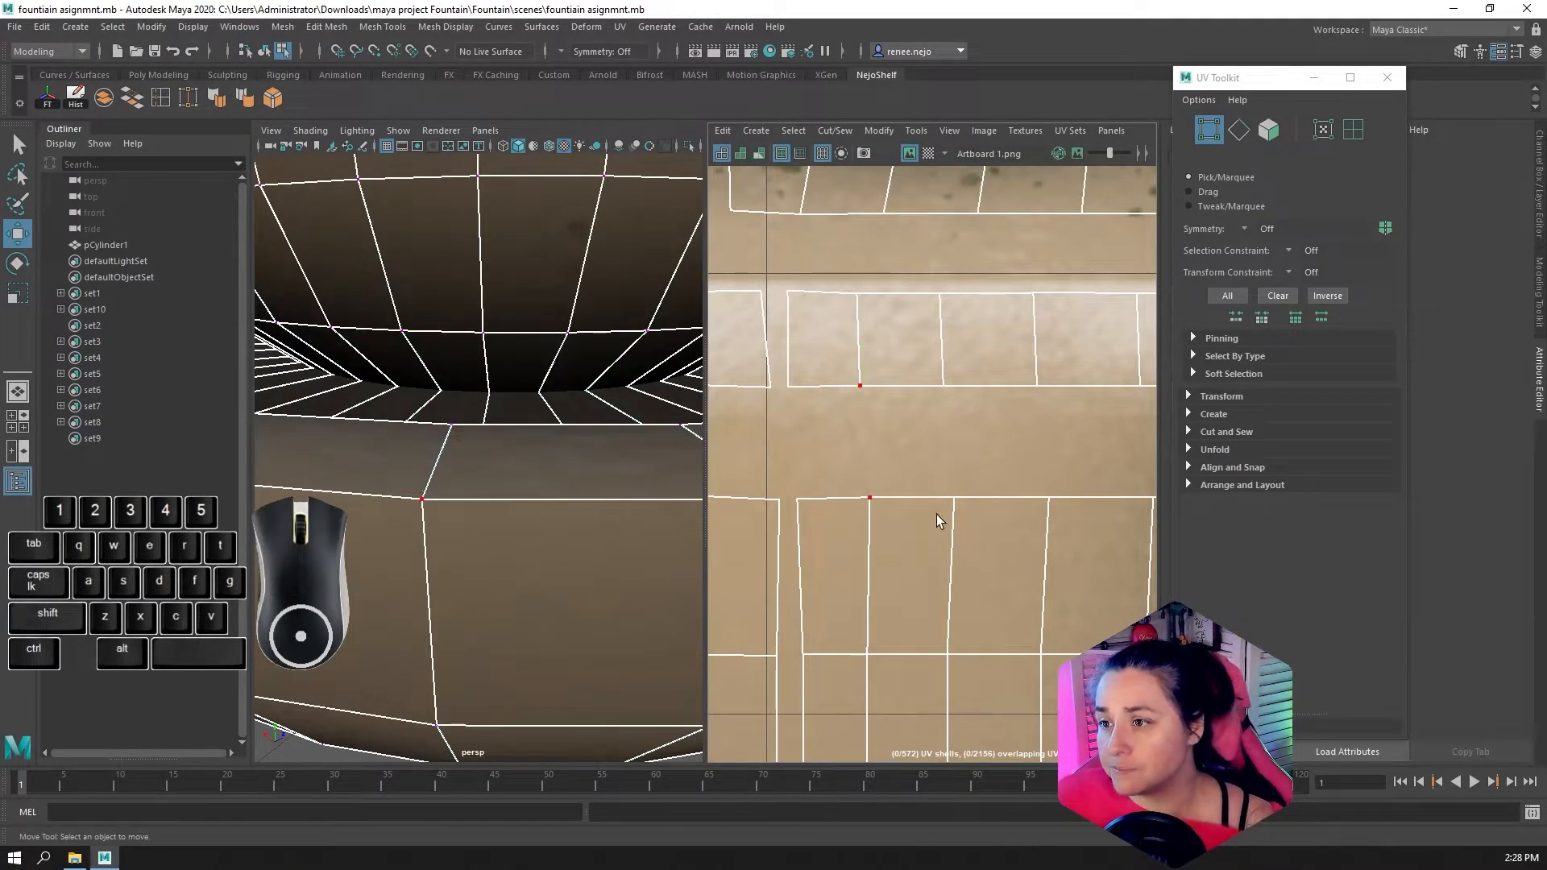
click(1268, 129)
click(947, 574)
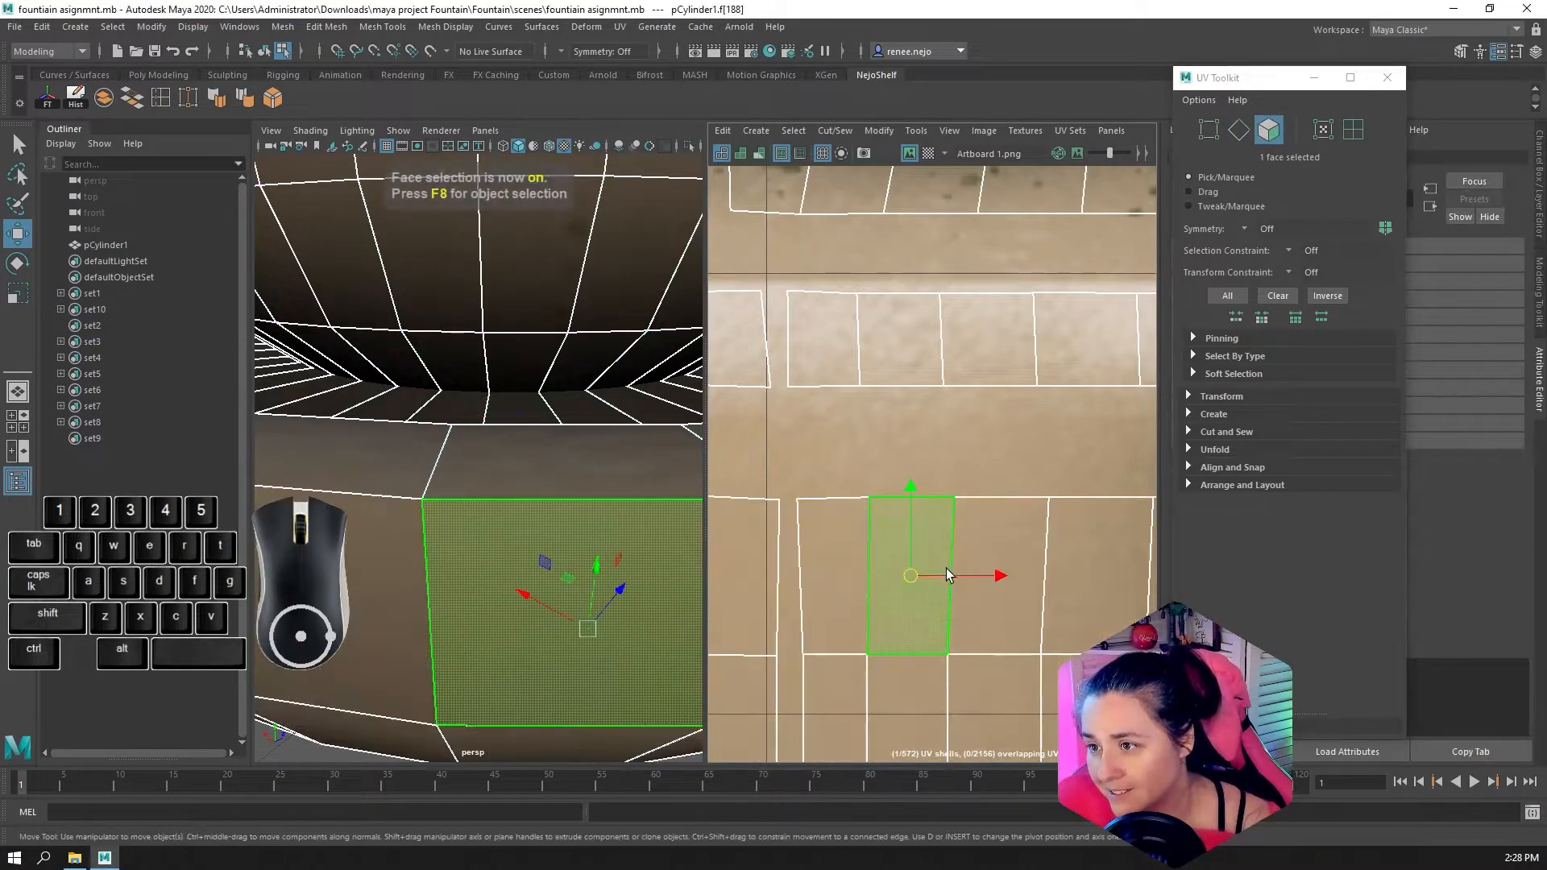
drag(927, 568, 1007, 513)
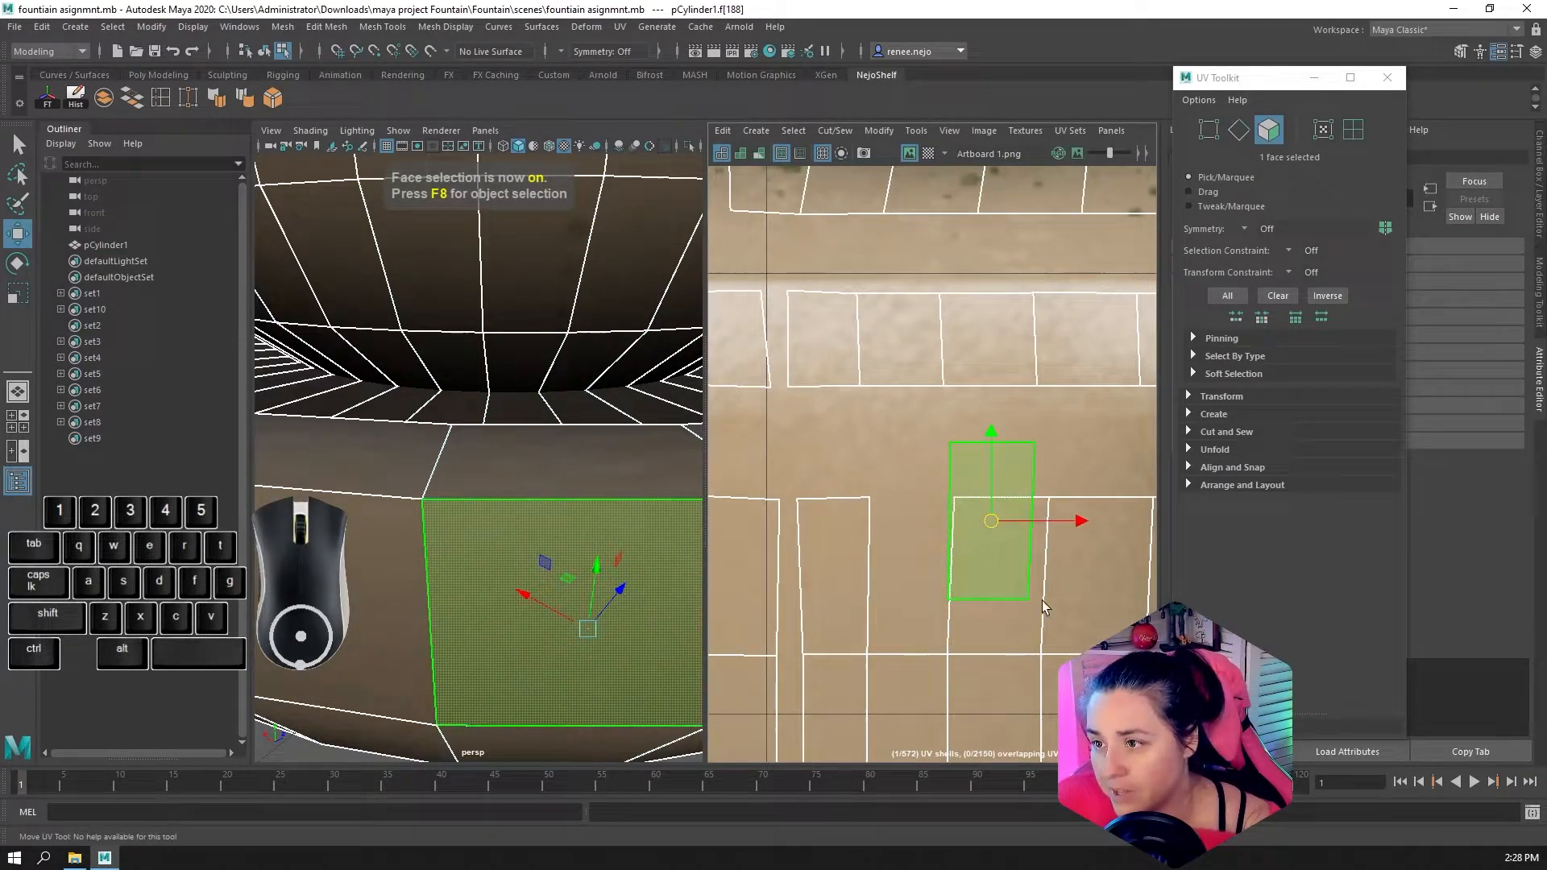
click(1217, 139)
click(869, 499)
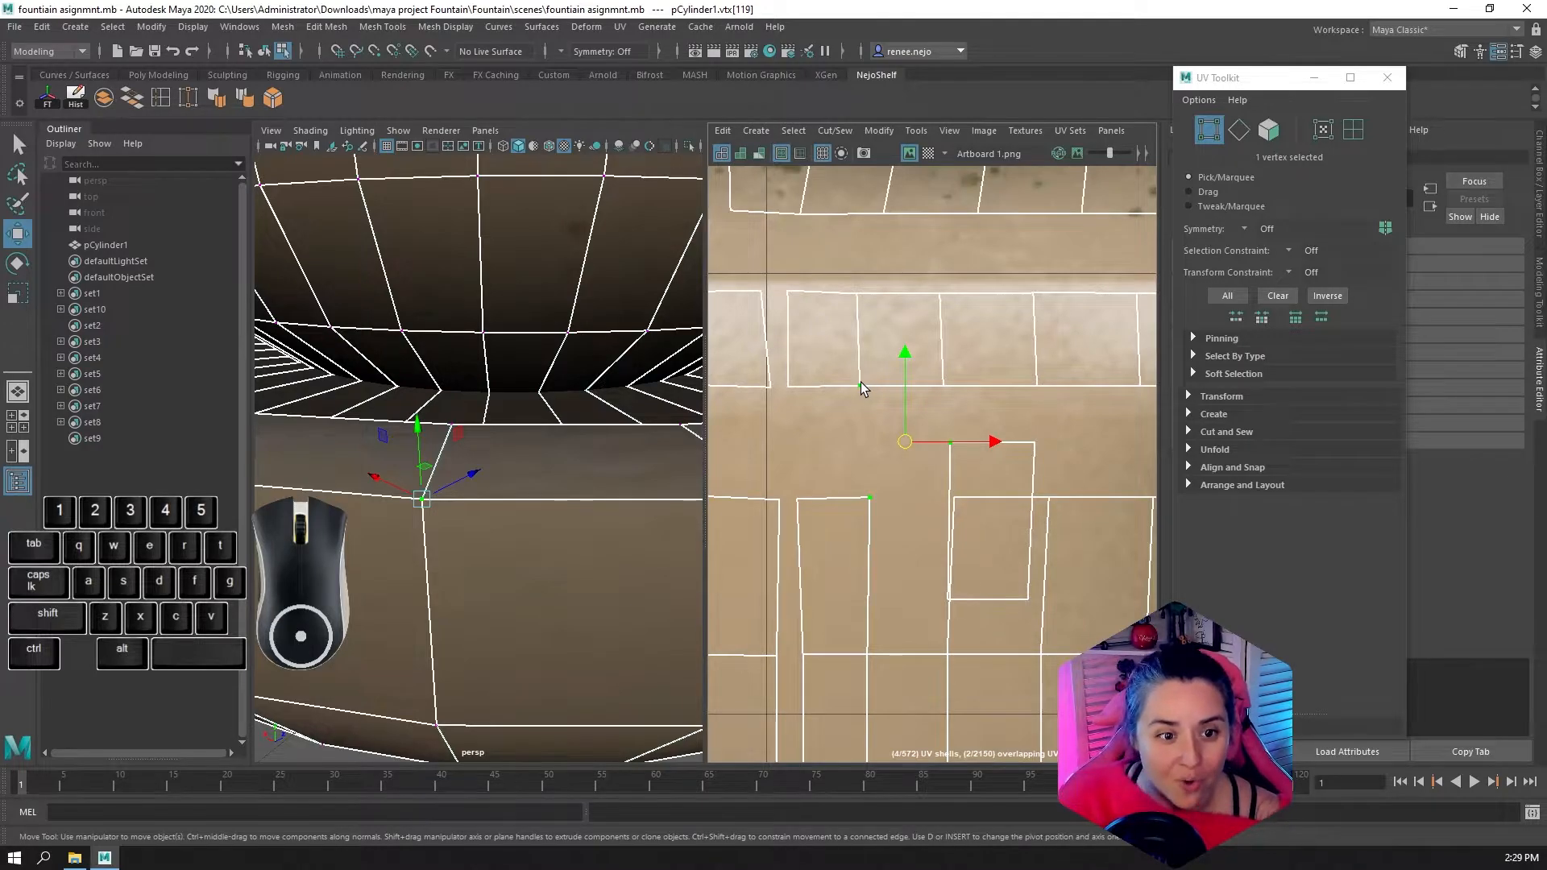
key(ctrl+z)
key(ctrl+z)
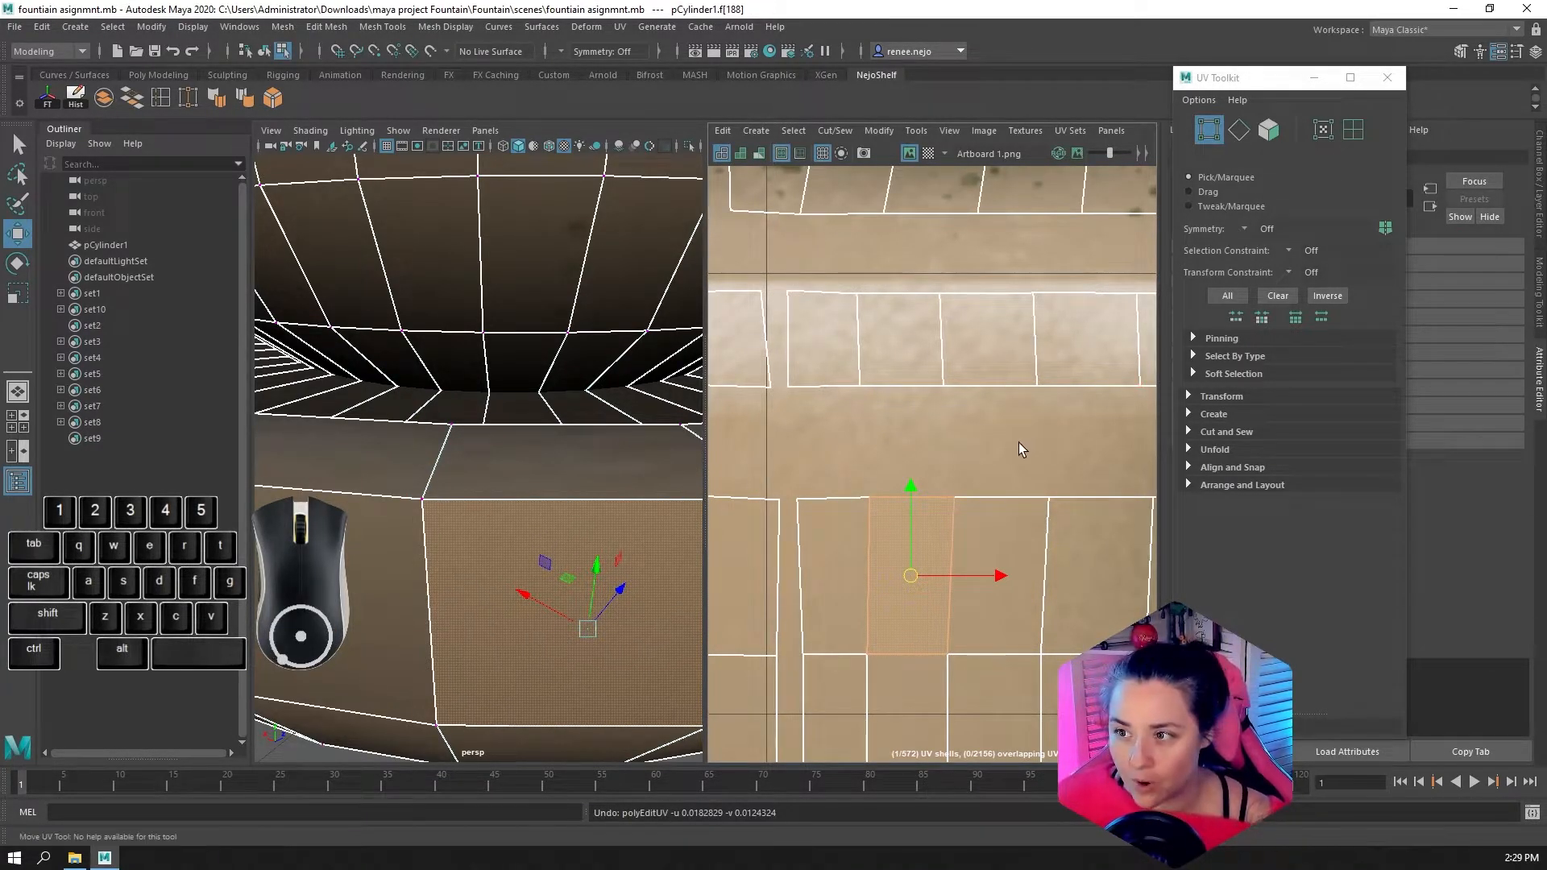
Select the vertical UV edges between the faces in the upper row of the outer-wall band's first block
scroll(996, 451, down, 3)
scroll(964, 471, down, 2)
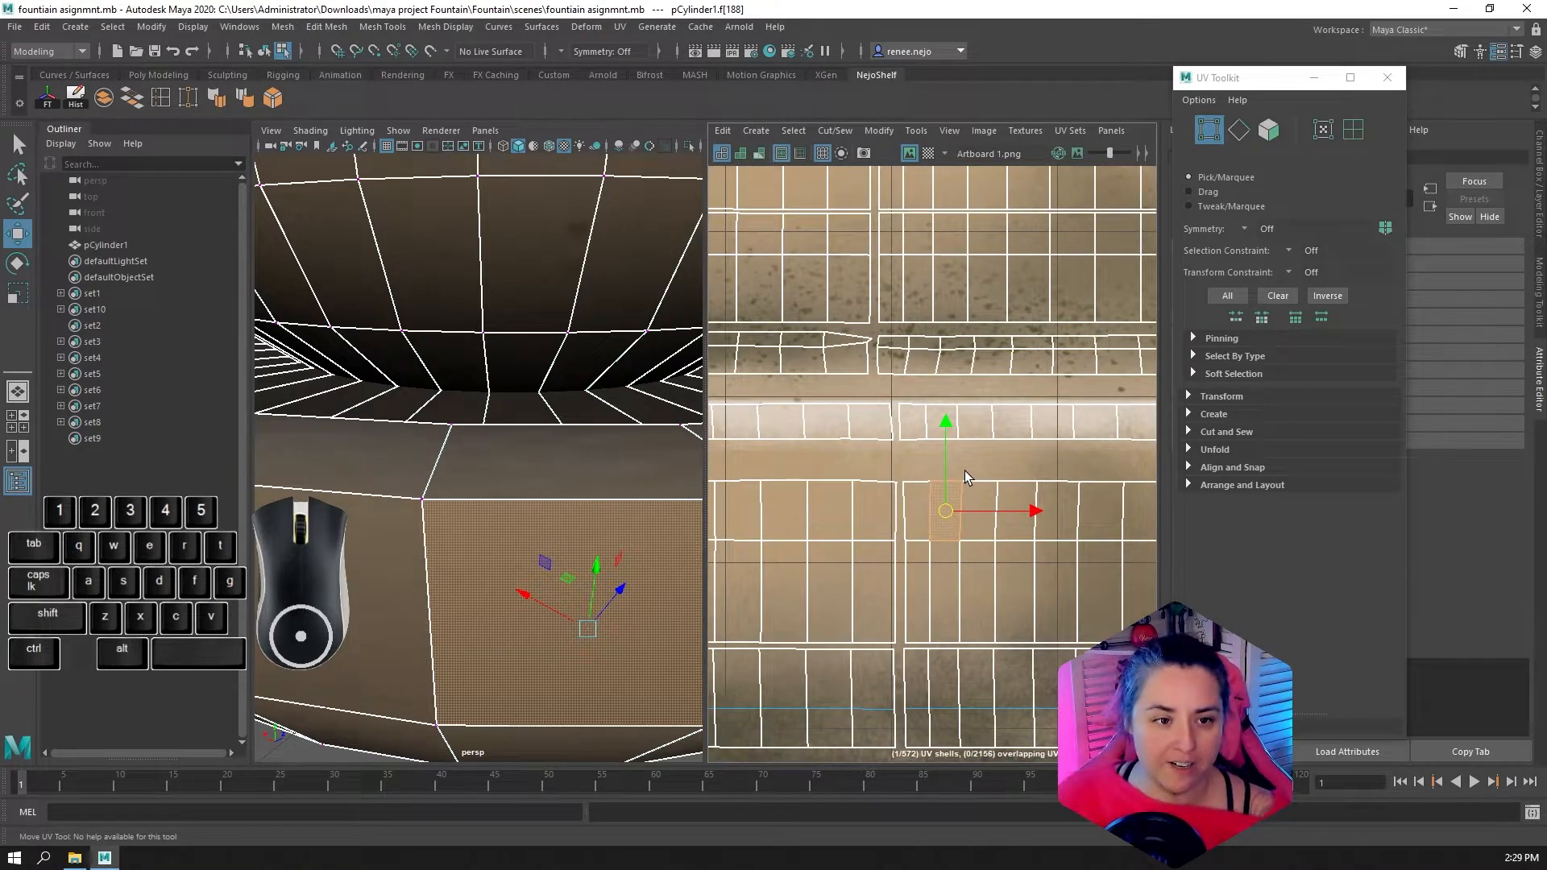
scroll(965, 471, down, 1)
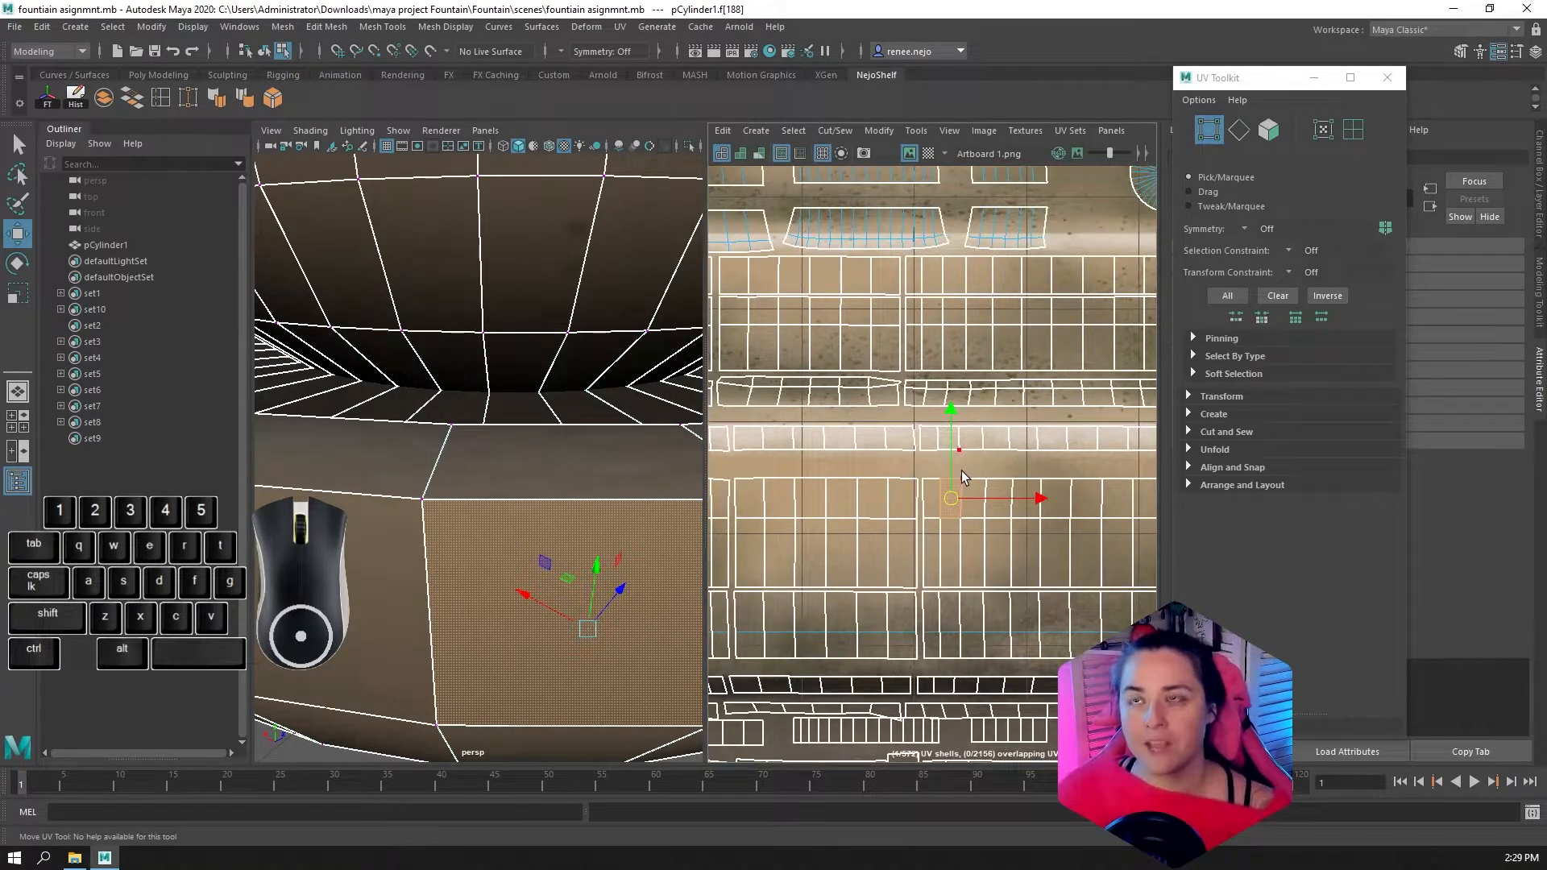
scroll(955, 440, up, 4)
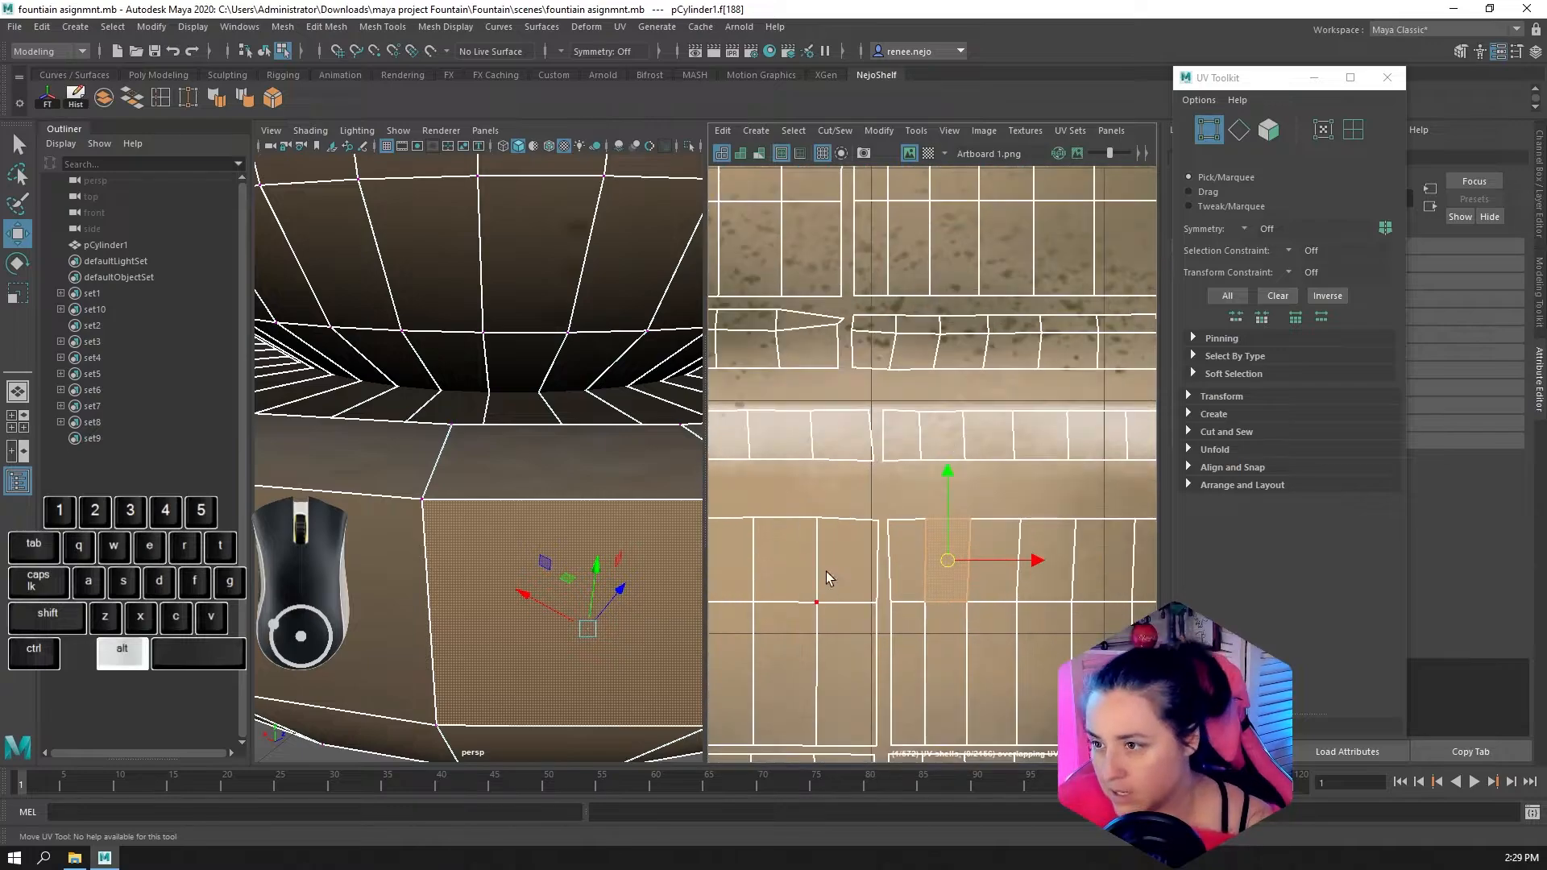
alt+middle_drag(829, 580, 1047, 496)
scroll(1039, 496, down, 1)
alt+scroll(979, 497, down, 3)
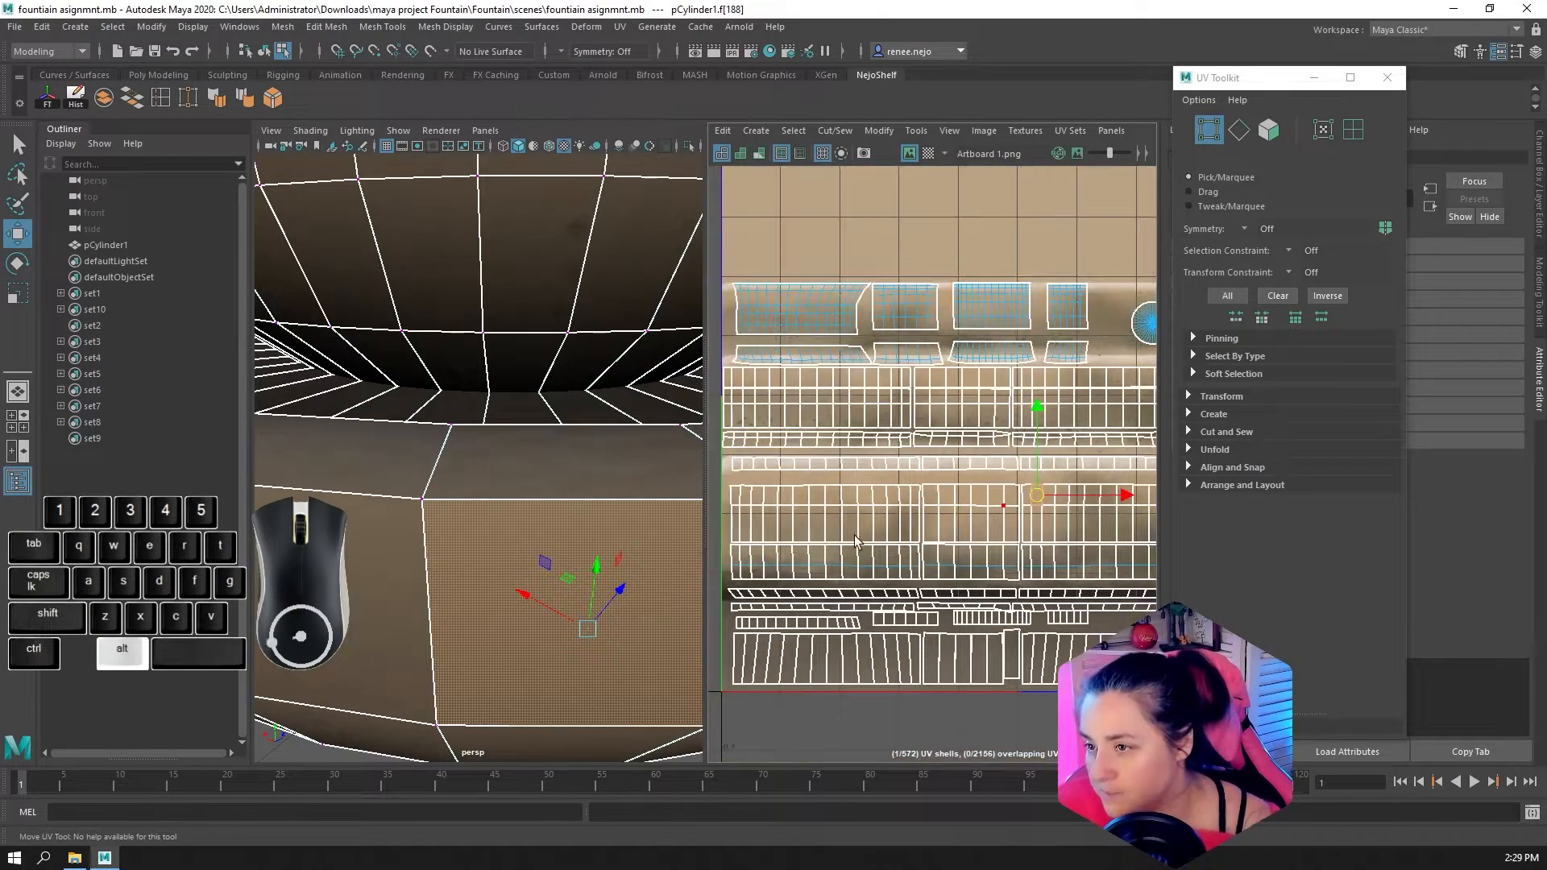
key(F10)
click(731, 497)
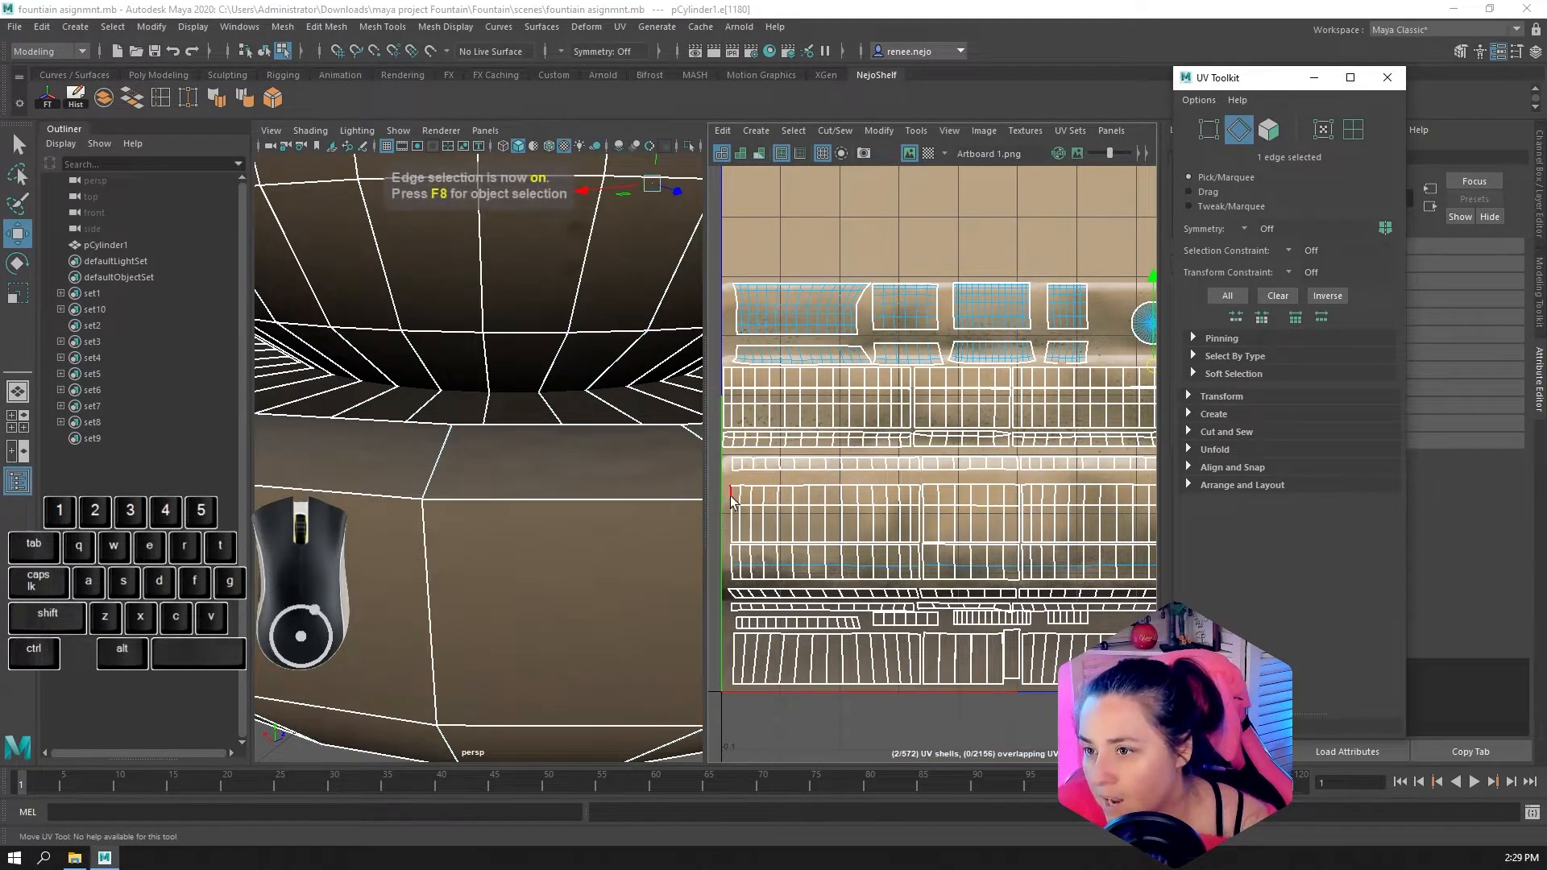
drag(738, 489, 798, 493)
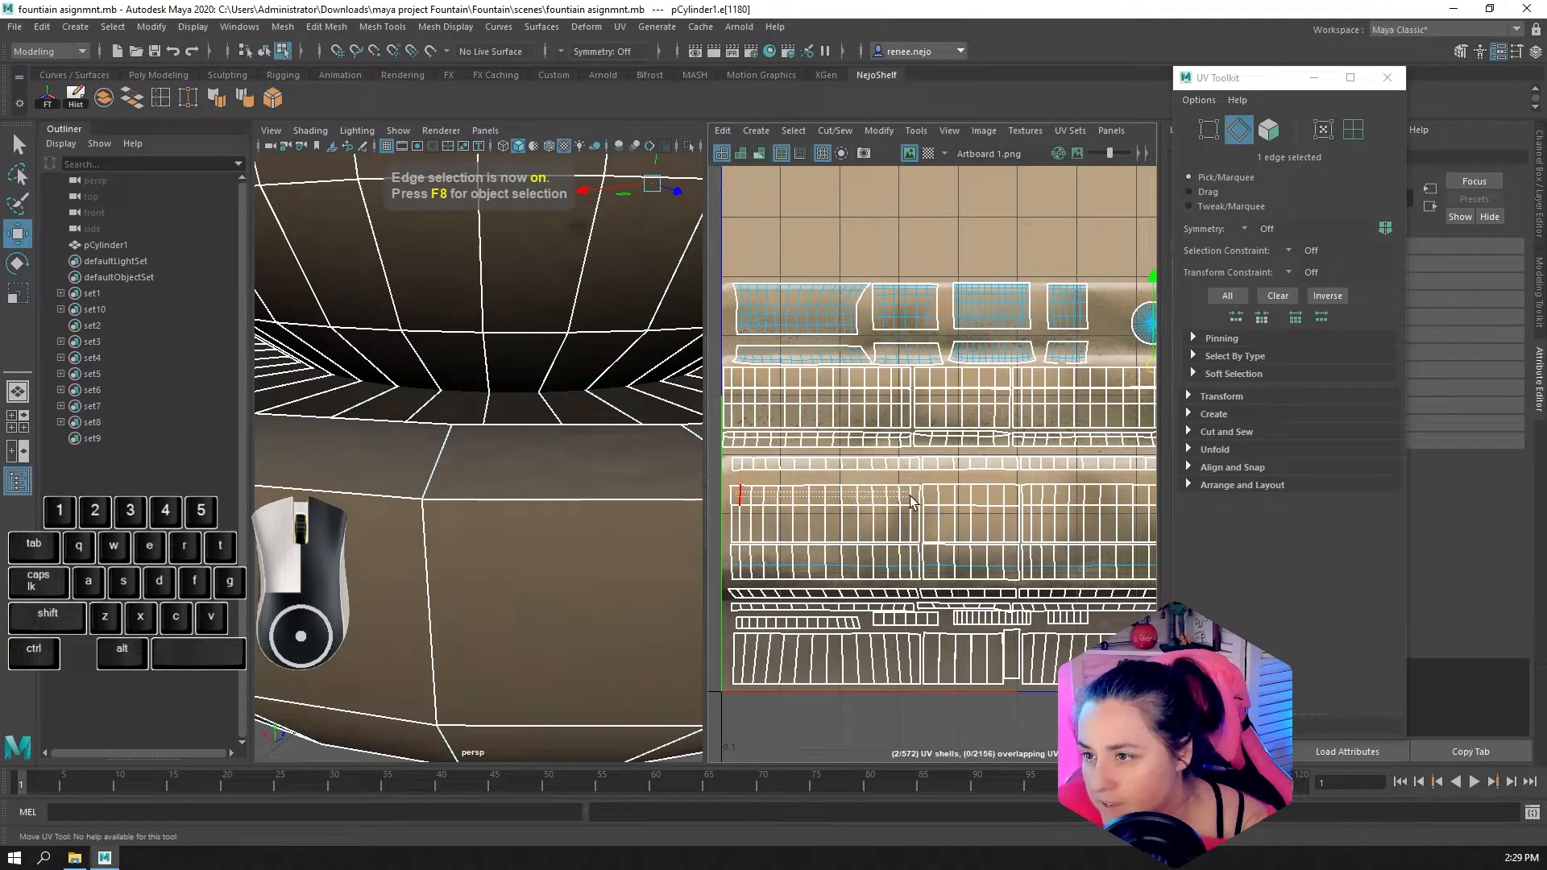
drag(911, 502, 914, 498)
alt+scroll(829, 546, up, 2)
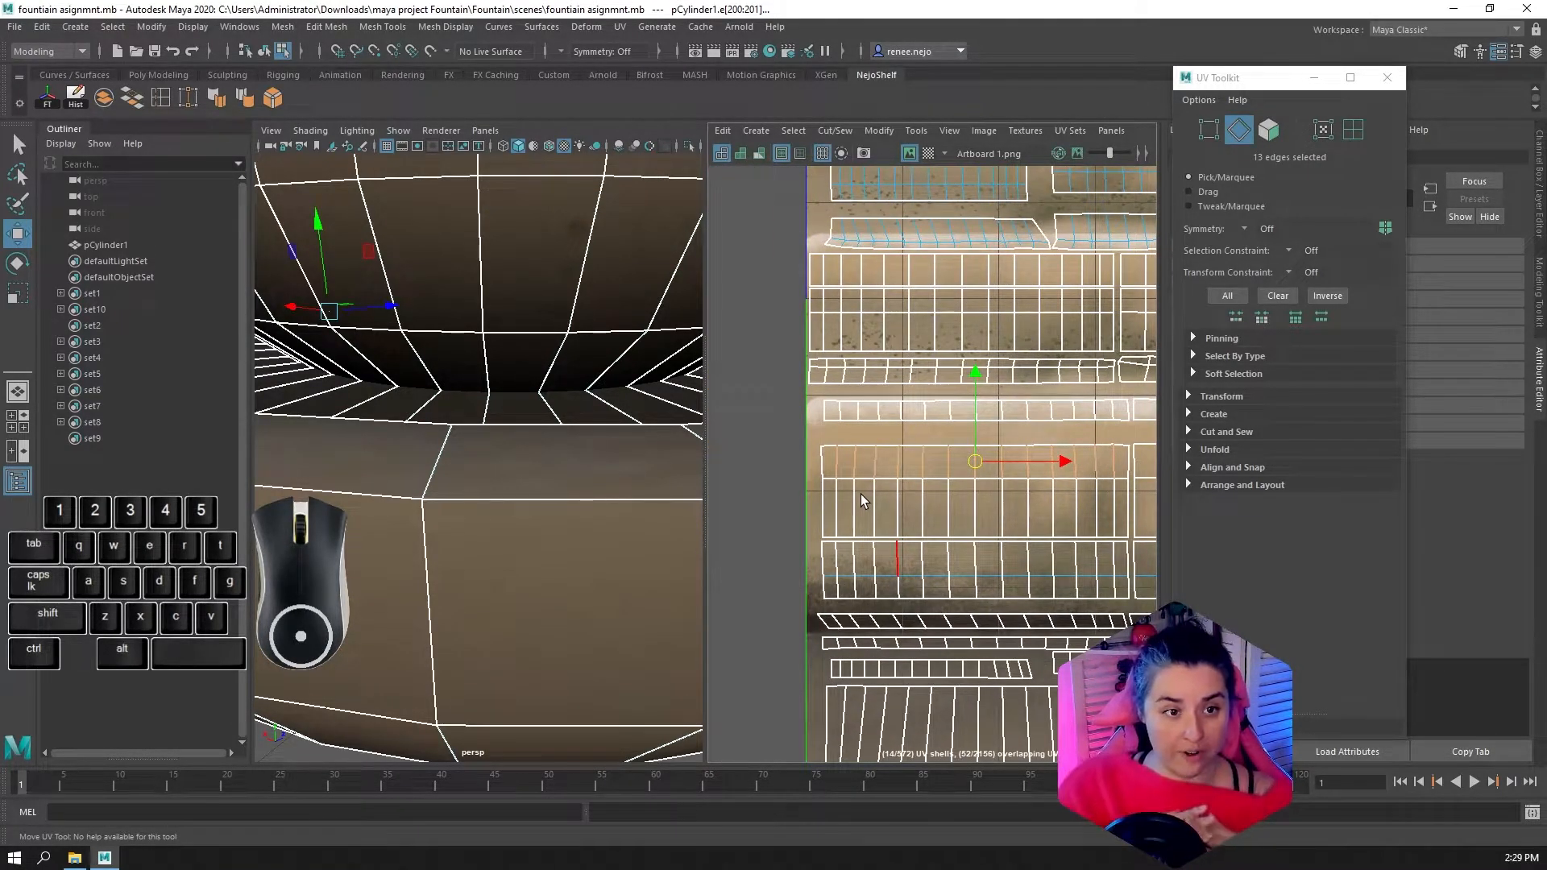
Check the selected edges on the lowest bowl in the 3D view and sew them together with Sew
scroll(490, 445, down, 6)
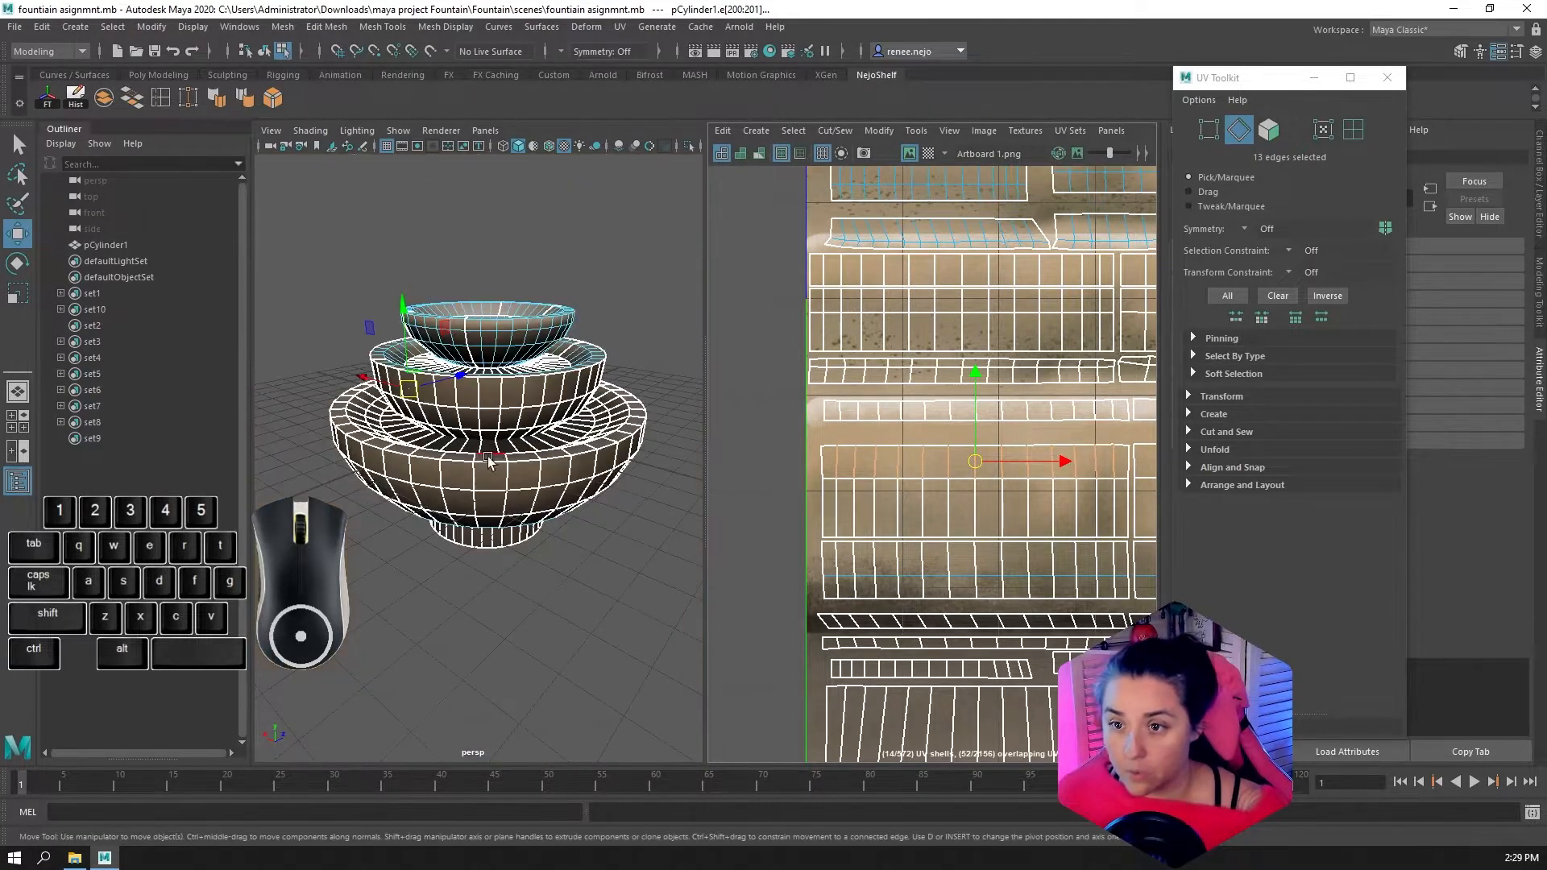
alt+drag(451, 477, 580, 488)
scroll(580, 491, up, 5)
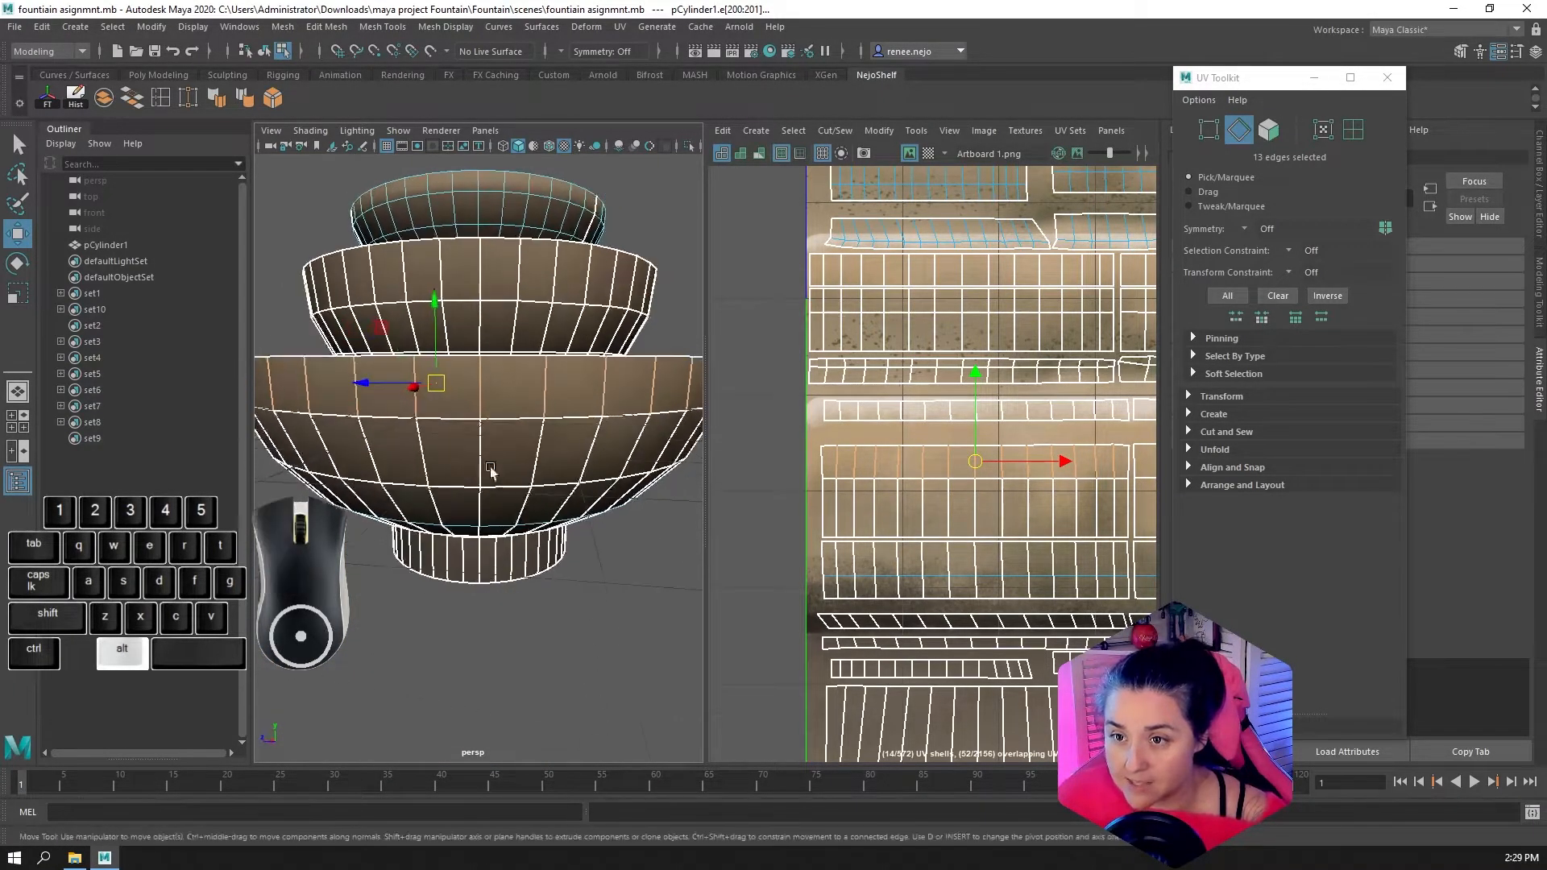
alt+drag(494, 467, 385, 408)
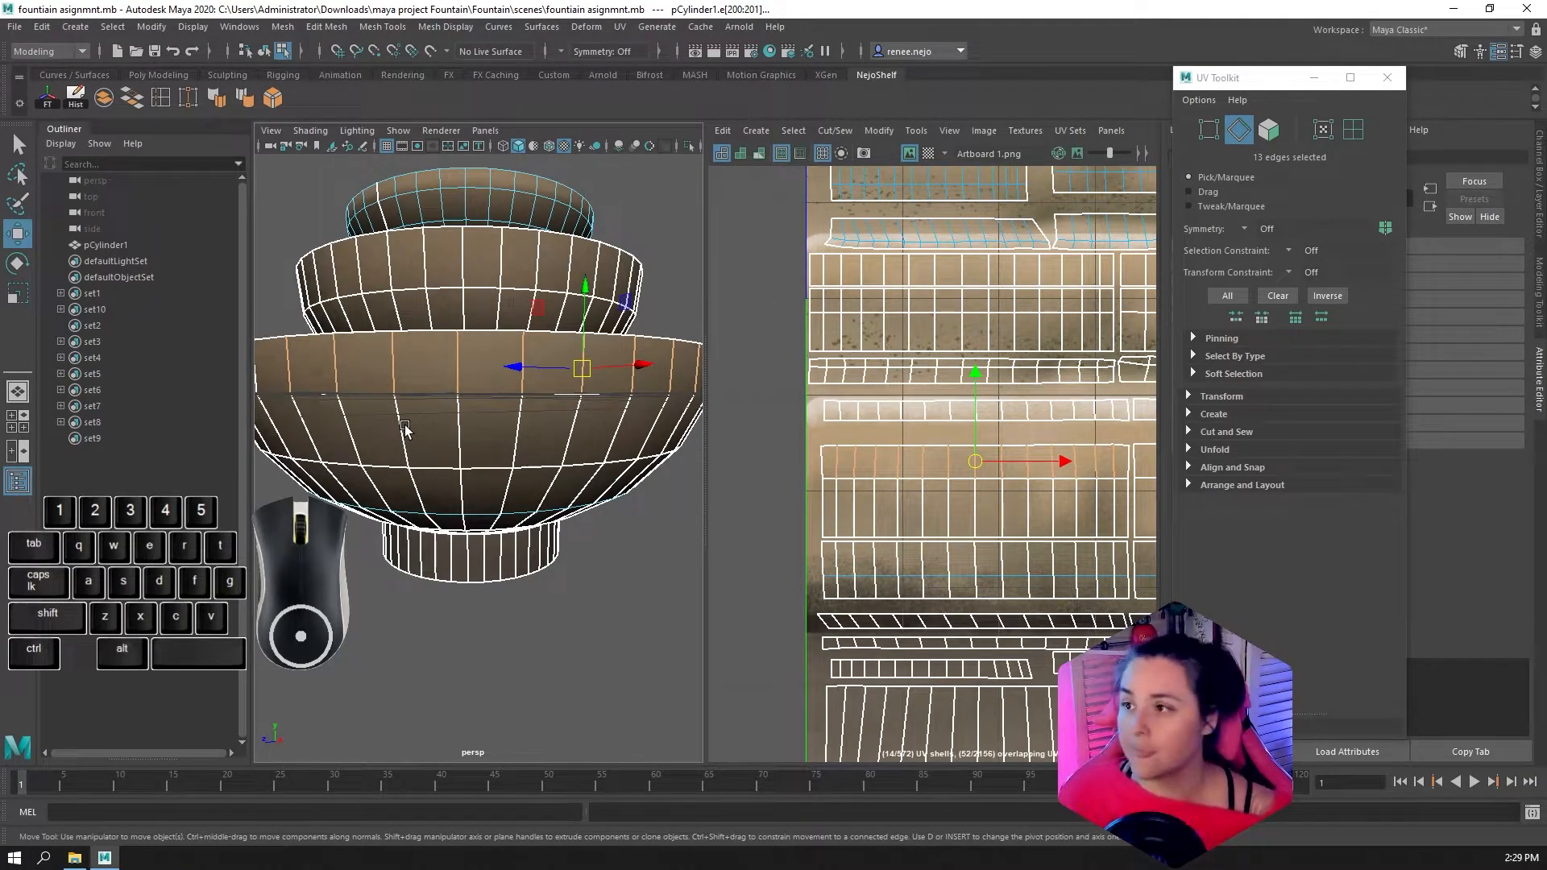
click(1196, 432)
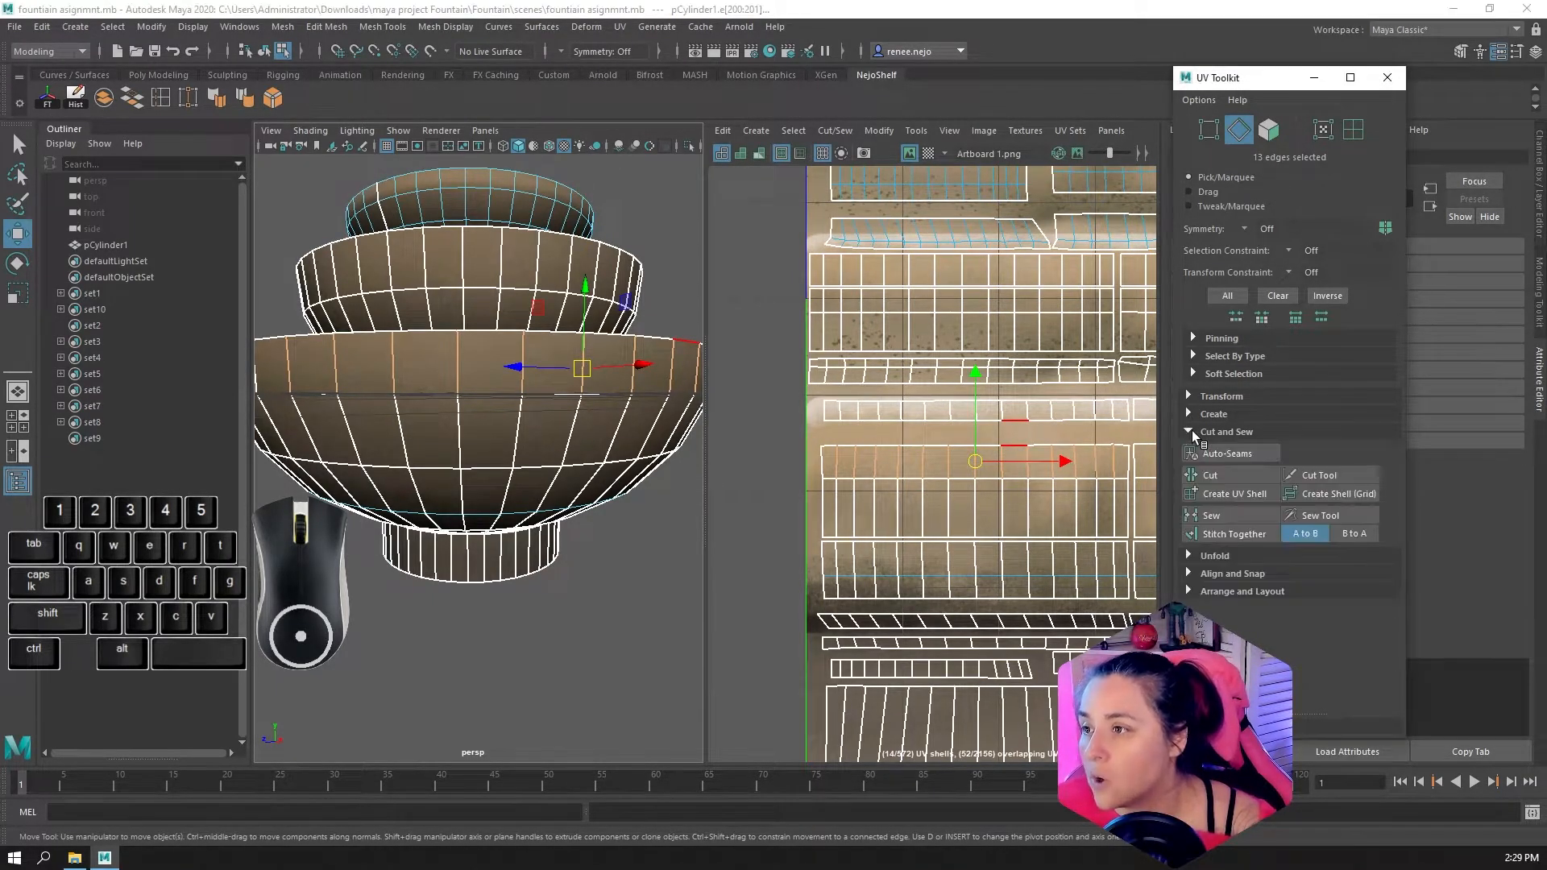
alt+middle_drag(1041, 506, 987, 487)
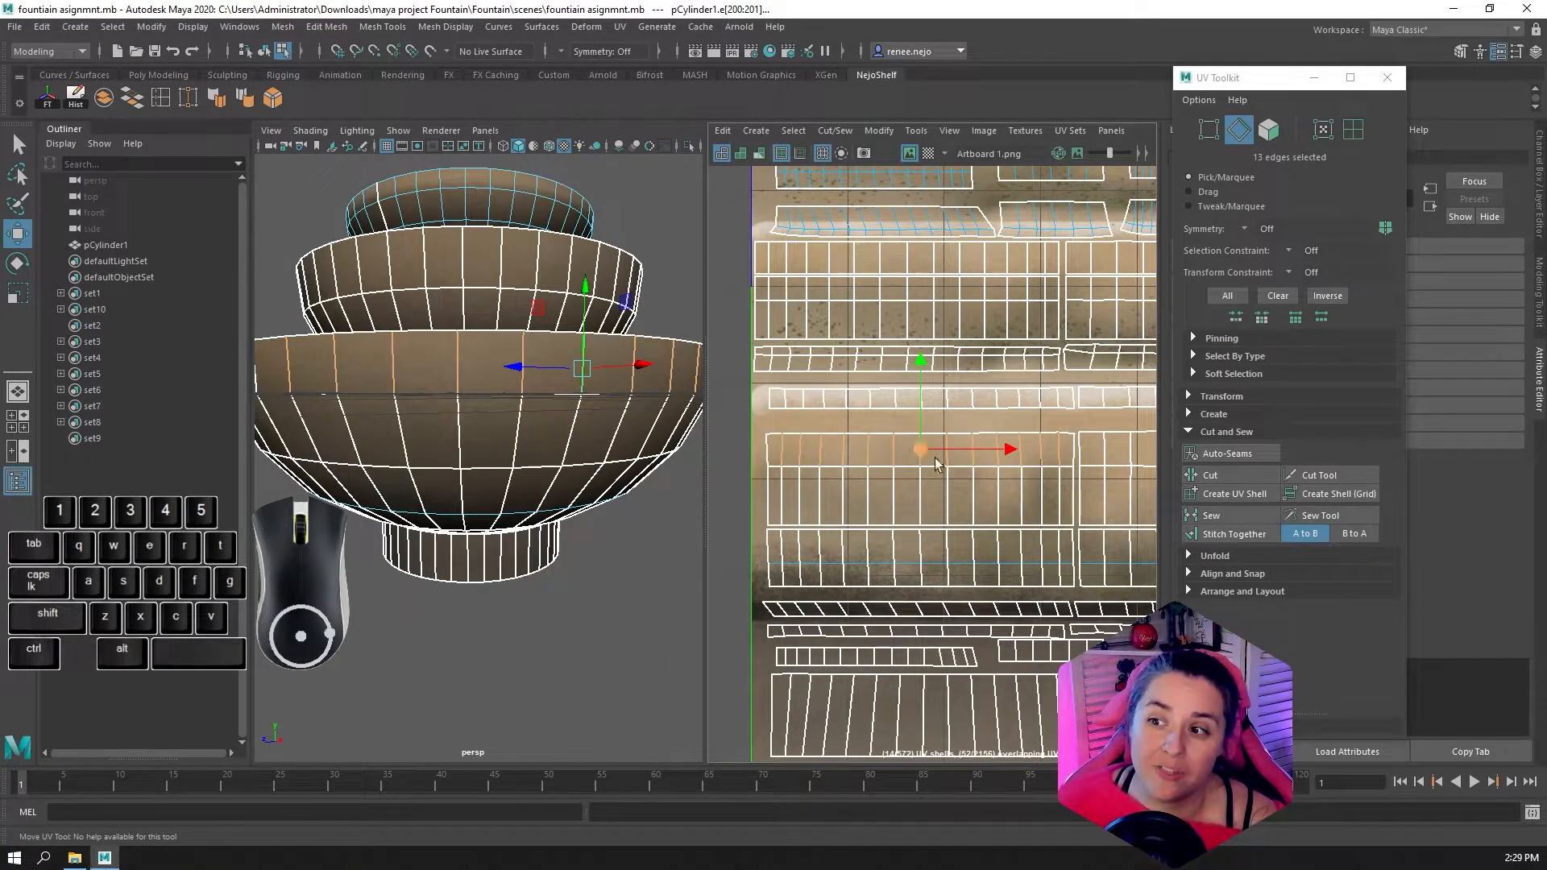
click(1251, 510)
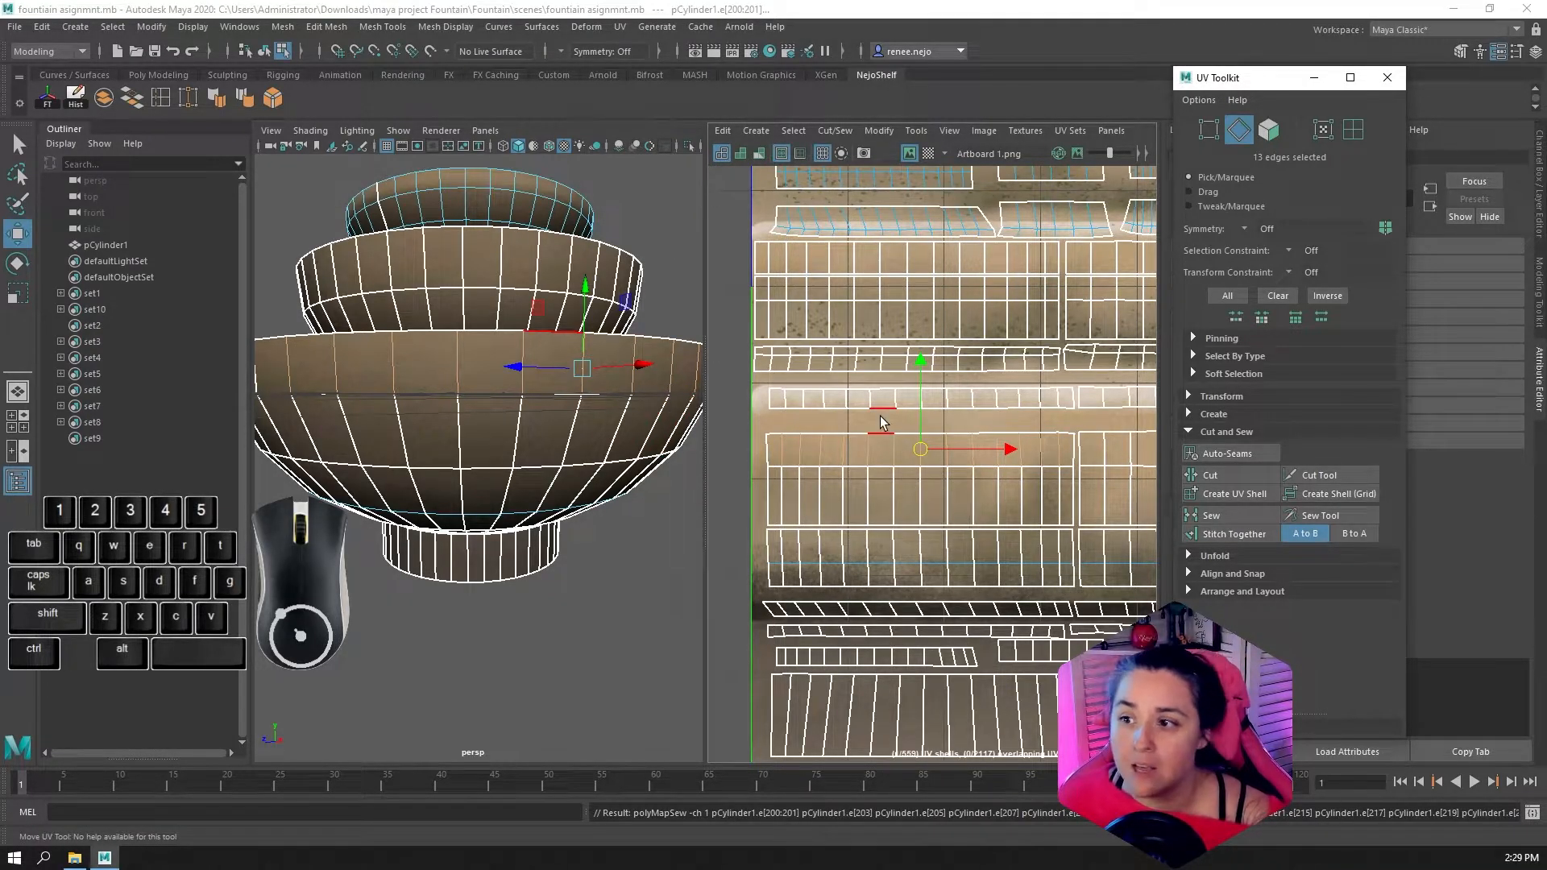
Try sewing the UVs at a single vertex on the upper edge of the band's second block, and undo the sew
alt+middle_drag(1092, 484, 1064, 486)
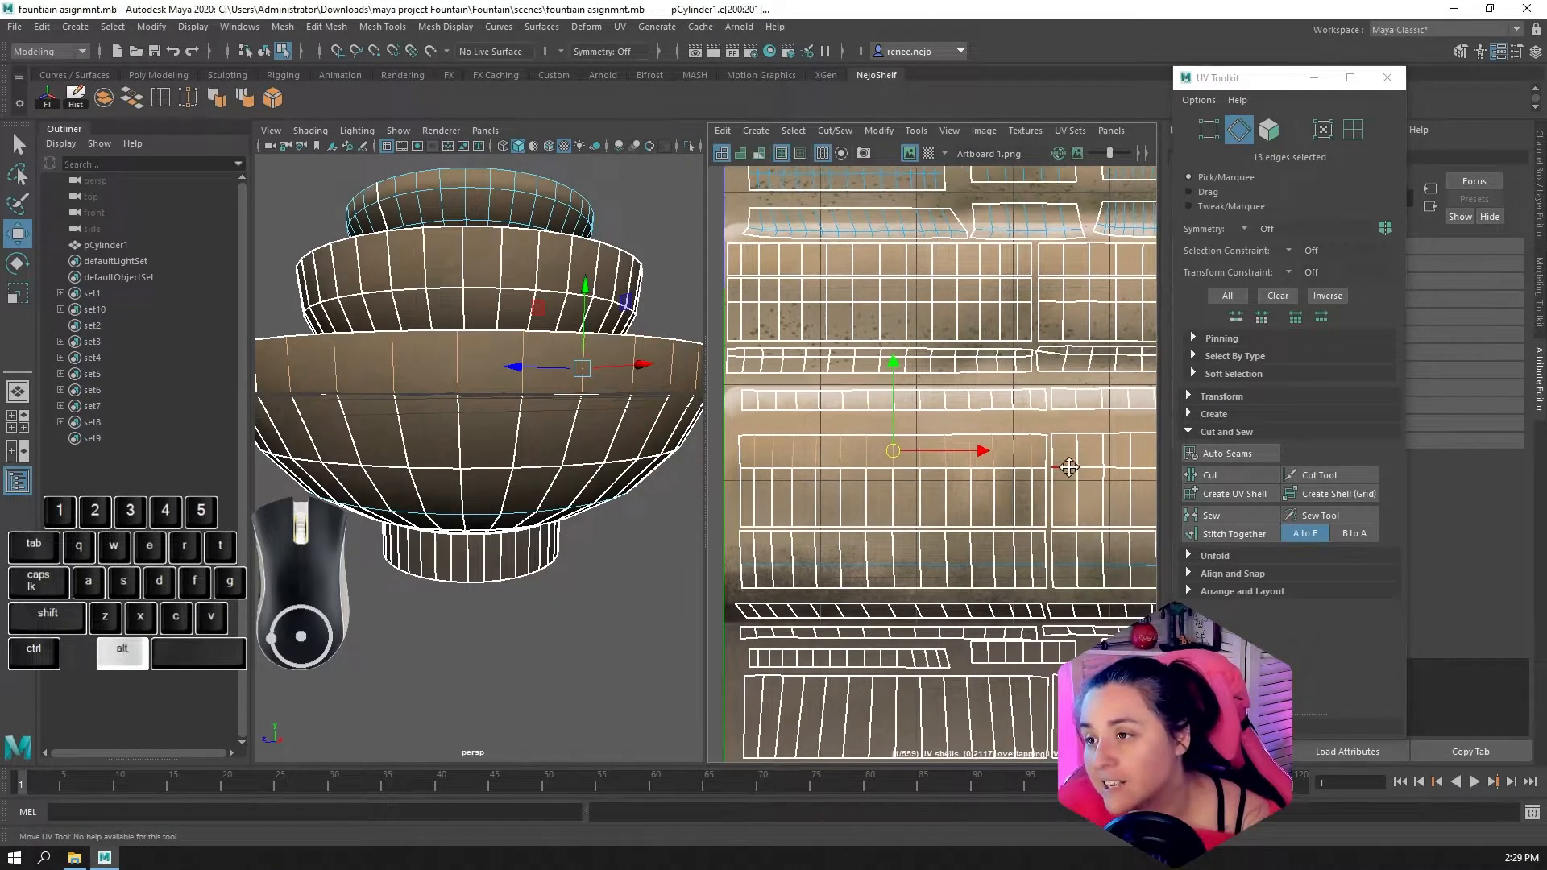
click(1210, 130)
scroll(1054, 425, up, 3)
click(1045, 418)
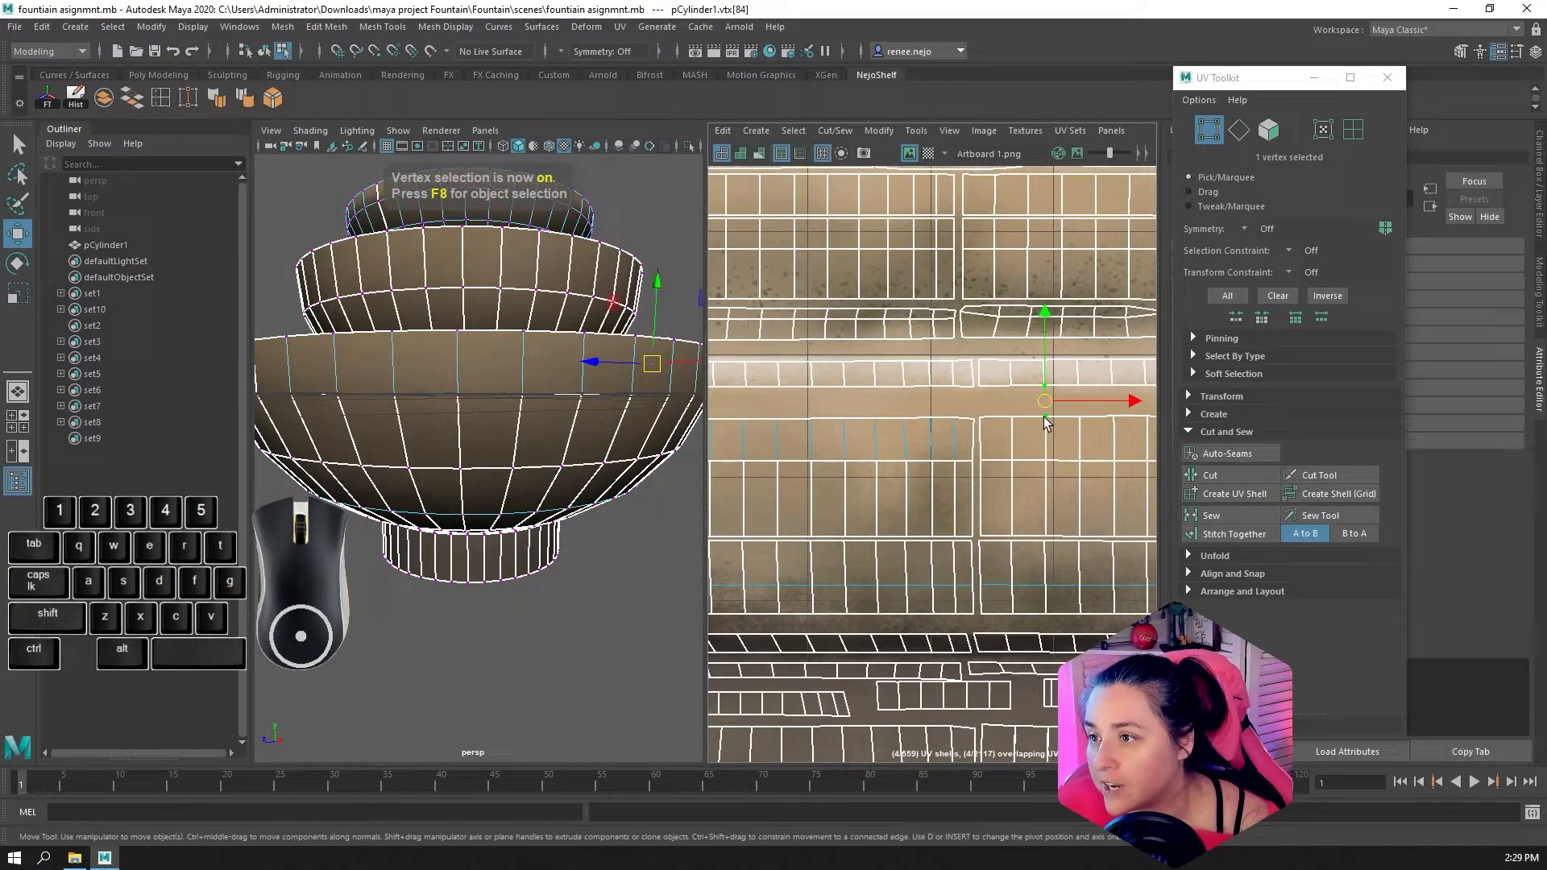
click(1217, 516)
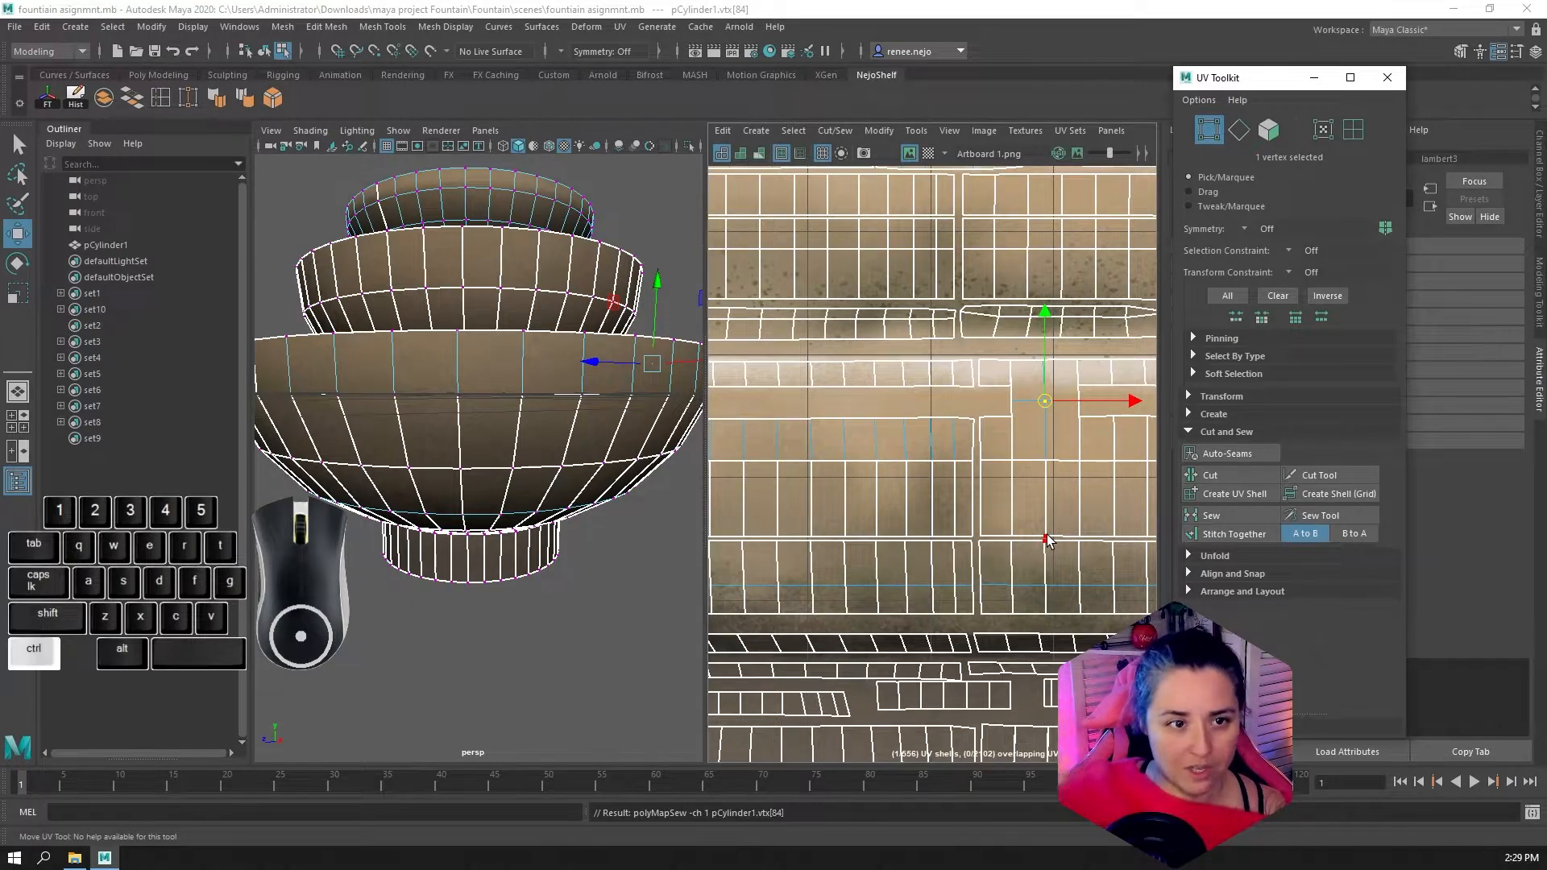
key(ctrl+z)
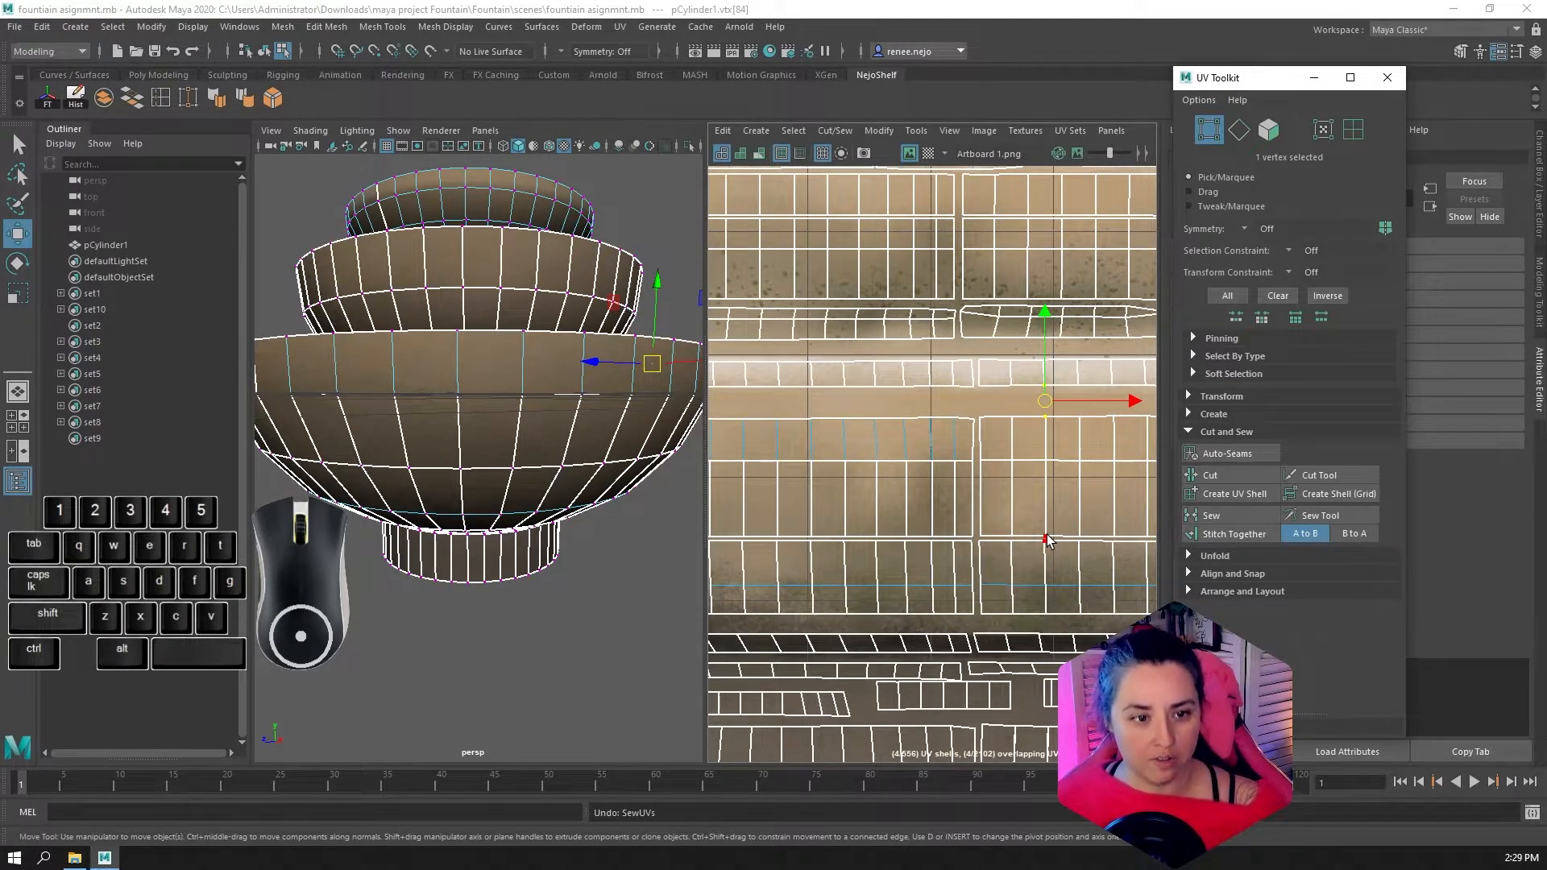
Select the vertical UV edges between the faces in the upper row of the outer-wall band's remaining blocks, undoing the accidental edge move
click(1238, 130)
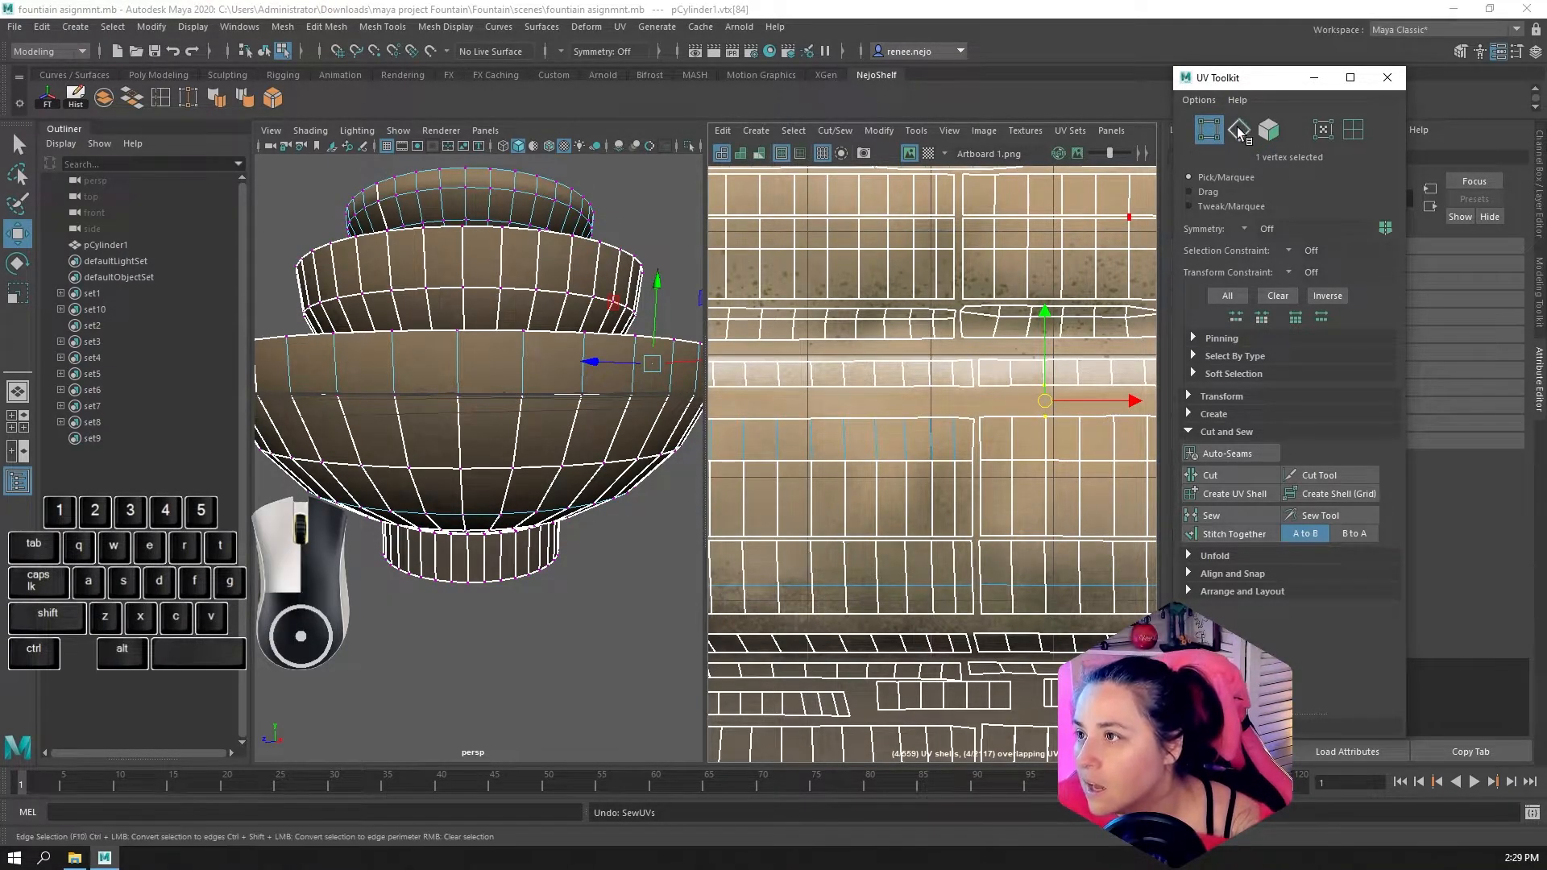
click(977, 435)
alt+middle_drag(977, 439, 838, 424)
scroll(890, 437, down, 3)
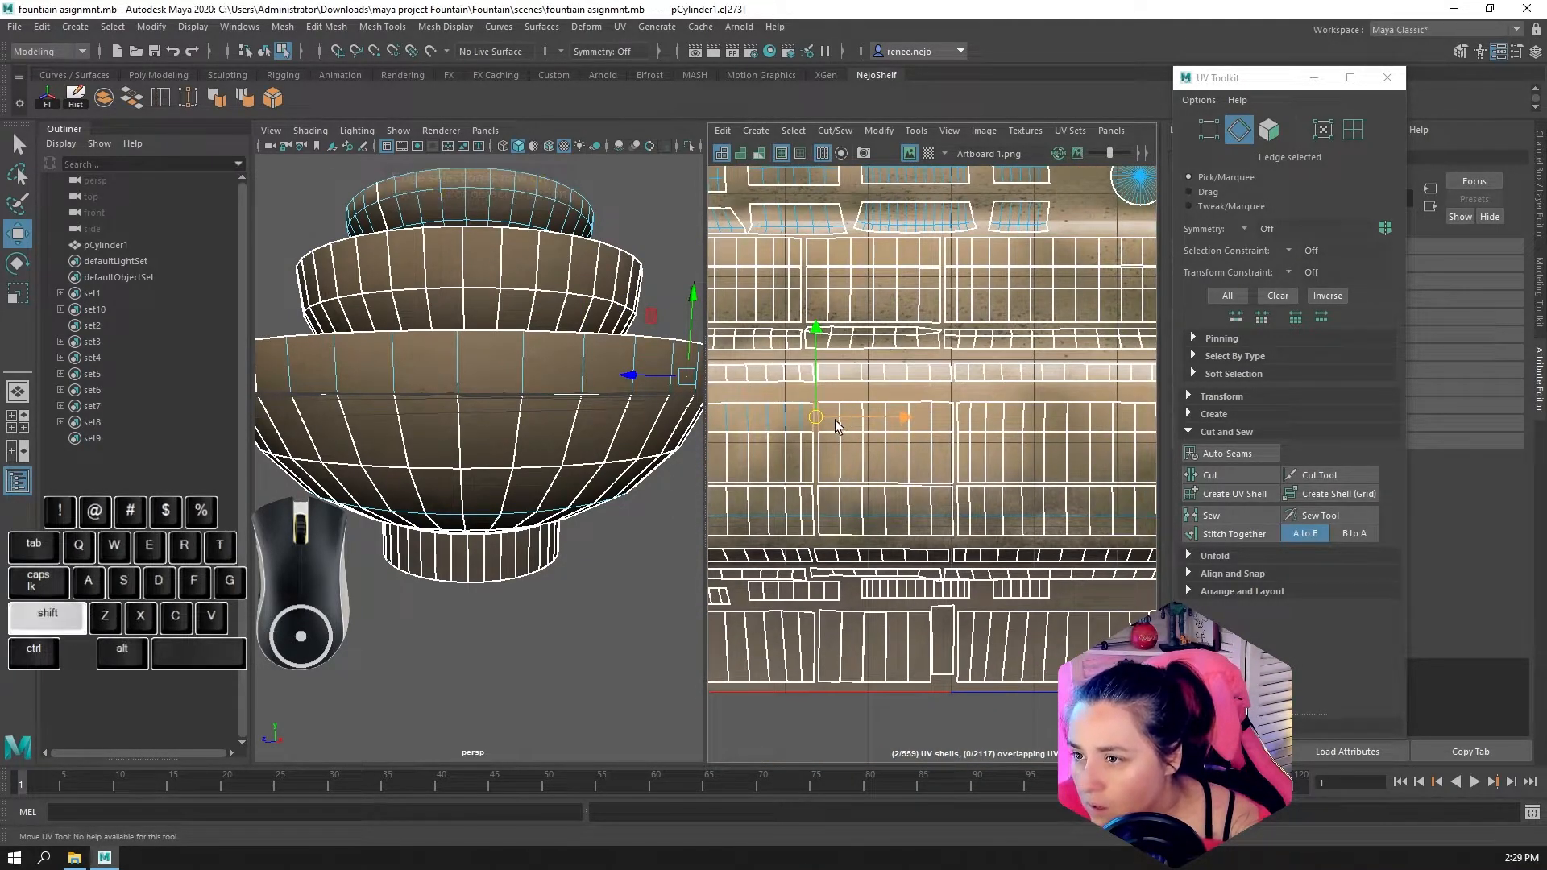
shift+drag(859, 421, 1054, 425)
key(ctrl+z)
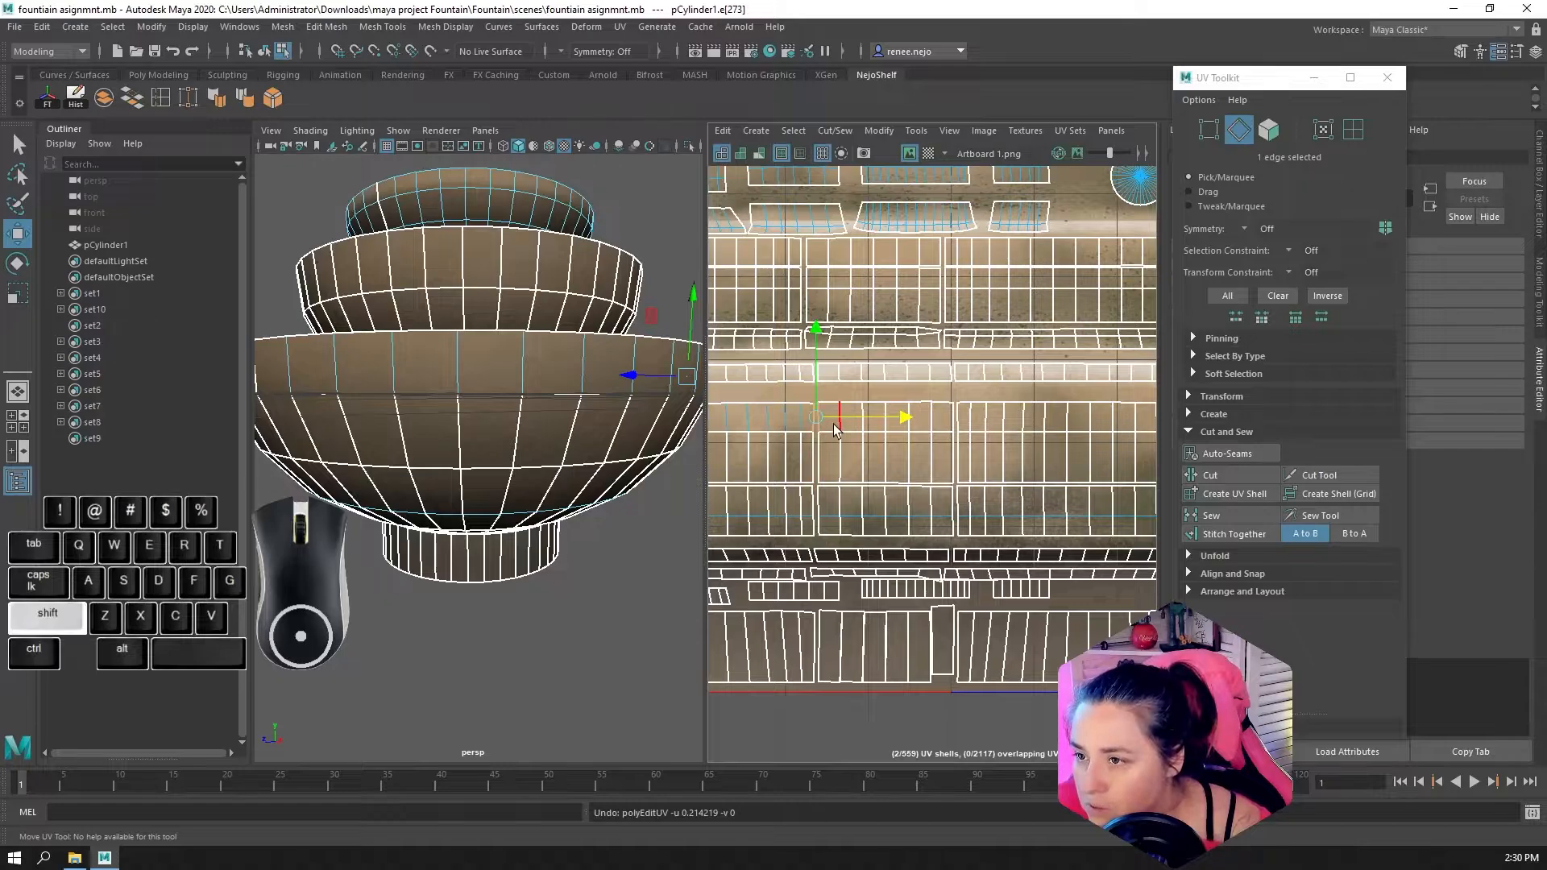
shift+drag(832, 433, 953, 435)
shift+drag(1124, 419, 1123, 421)
alt+middle_drag(1123, 422, 907, 420)
shift+drag(909, 420, 916, 419)
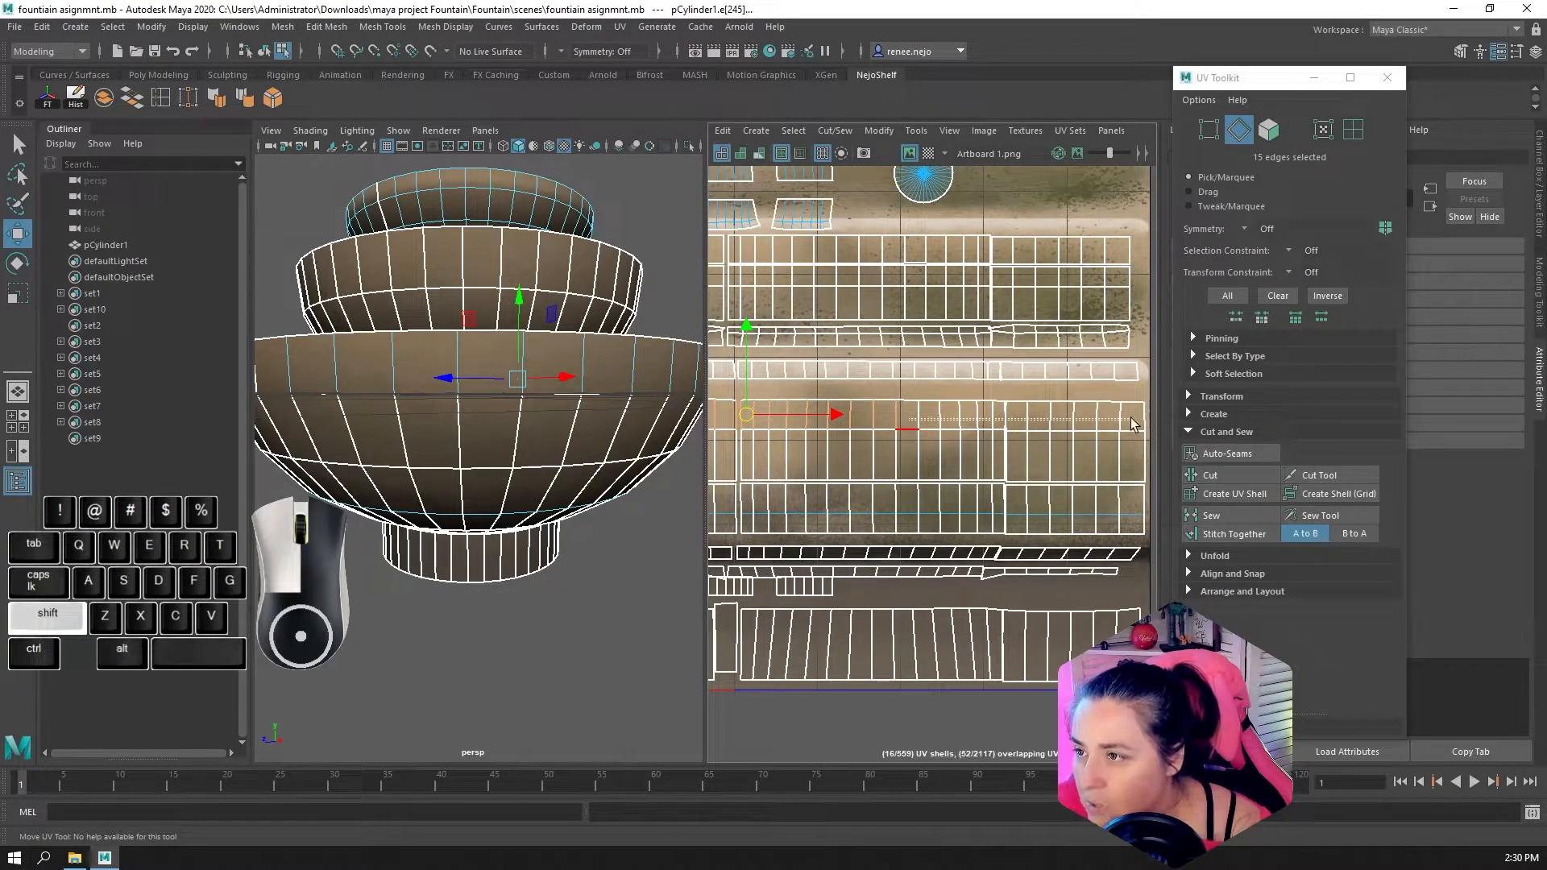
shift+drag(1132, 425, 1132, 425)
alt+scroll(969, 441, down, 3)
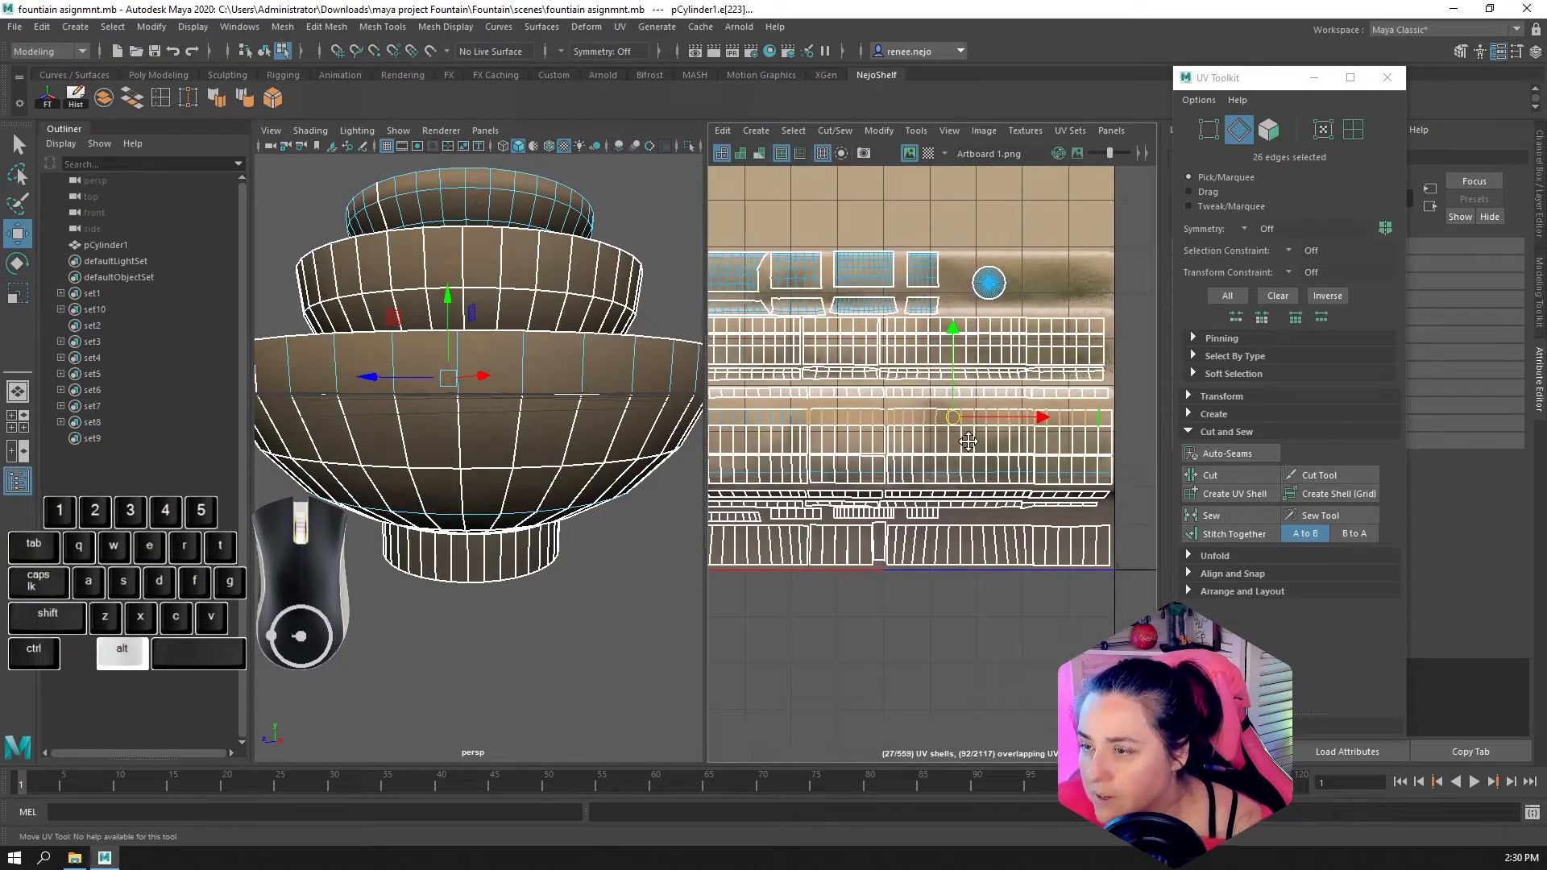
alt+scroll(927, 443, up, 3)
alt+middle_drag(991, 470, 1056, 481)
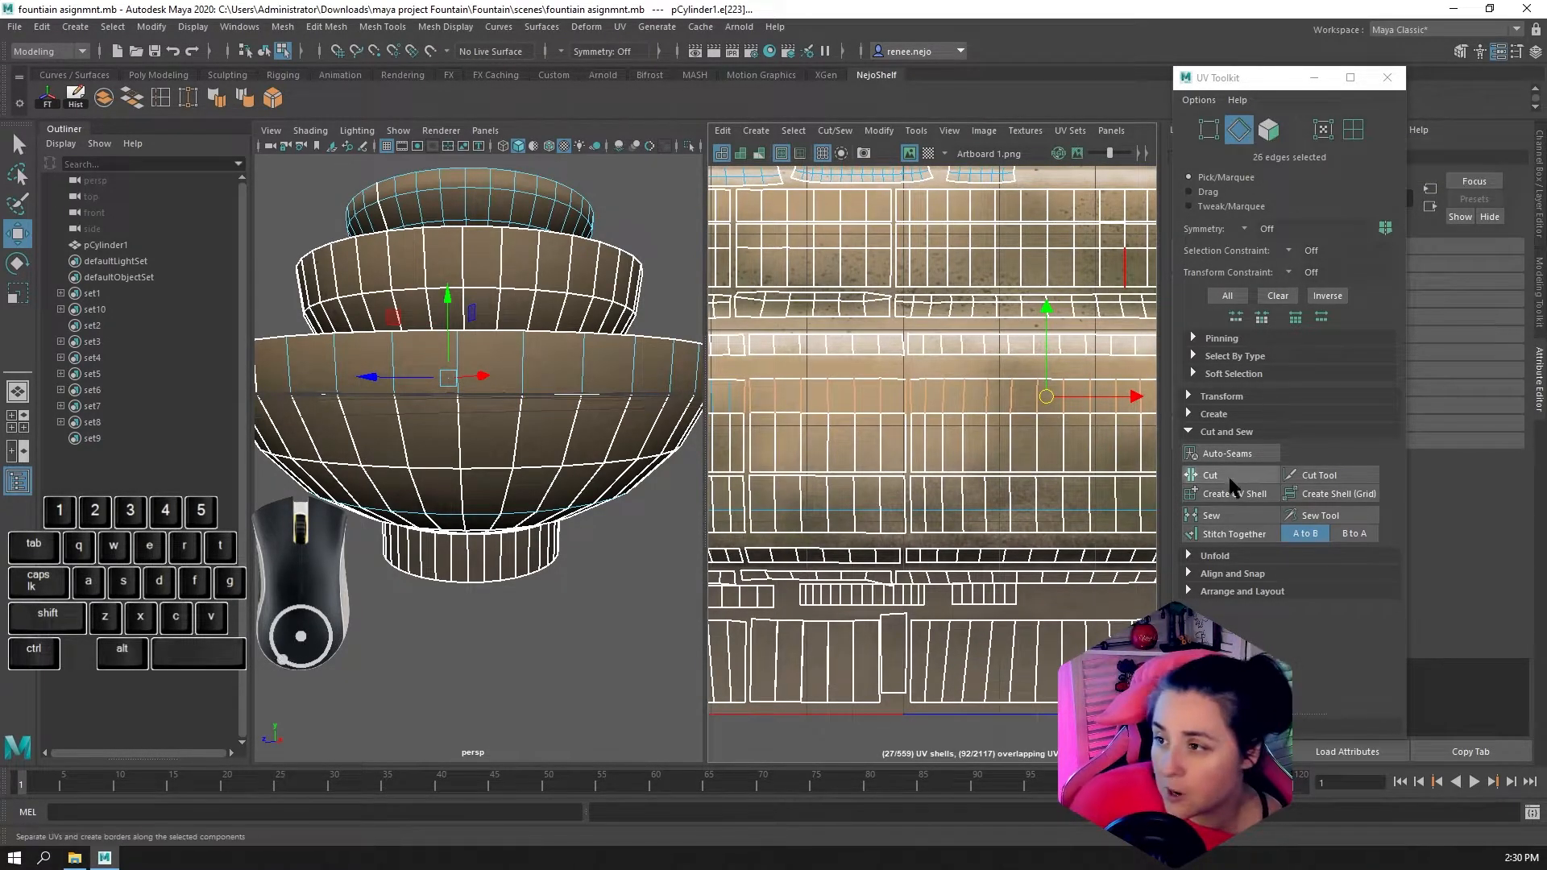
Try Stitch Together on the selected upper-row edges, undo it, and join the edges with Sew instead
click(1219, 542)
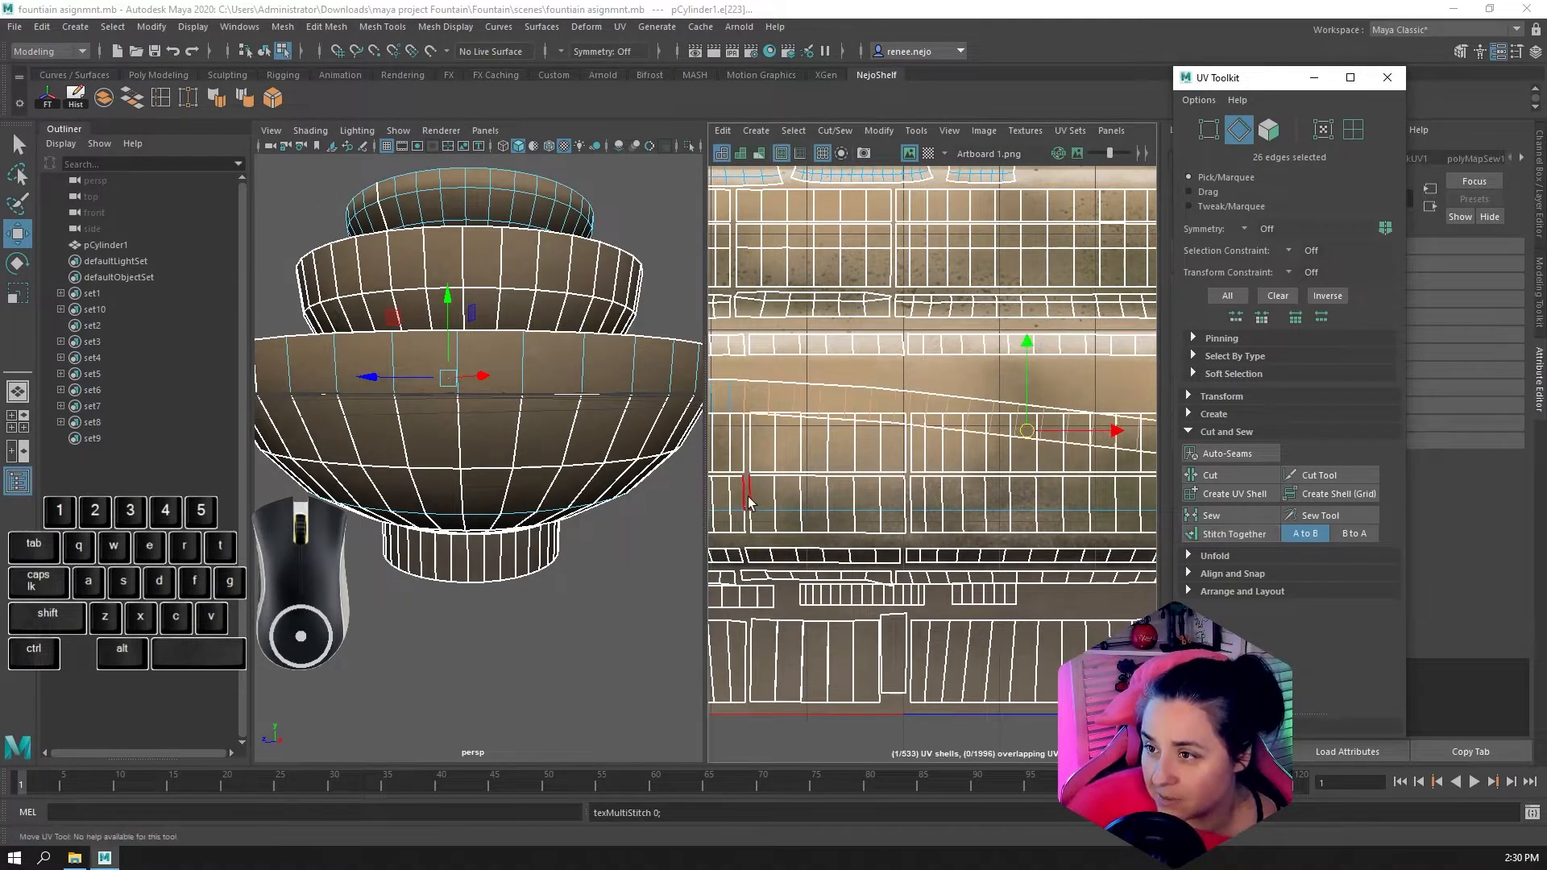
scroll(895, 491, down, 2)
scroll(998, 497, up, 2)
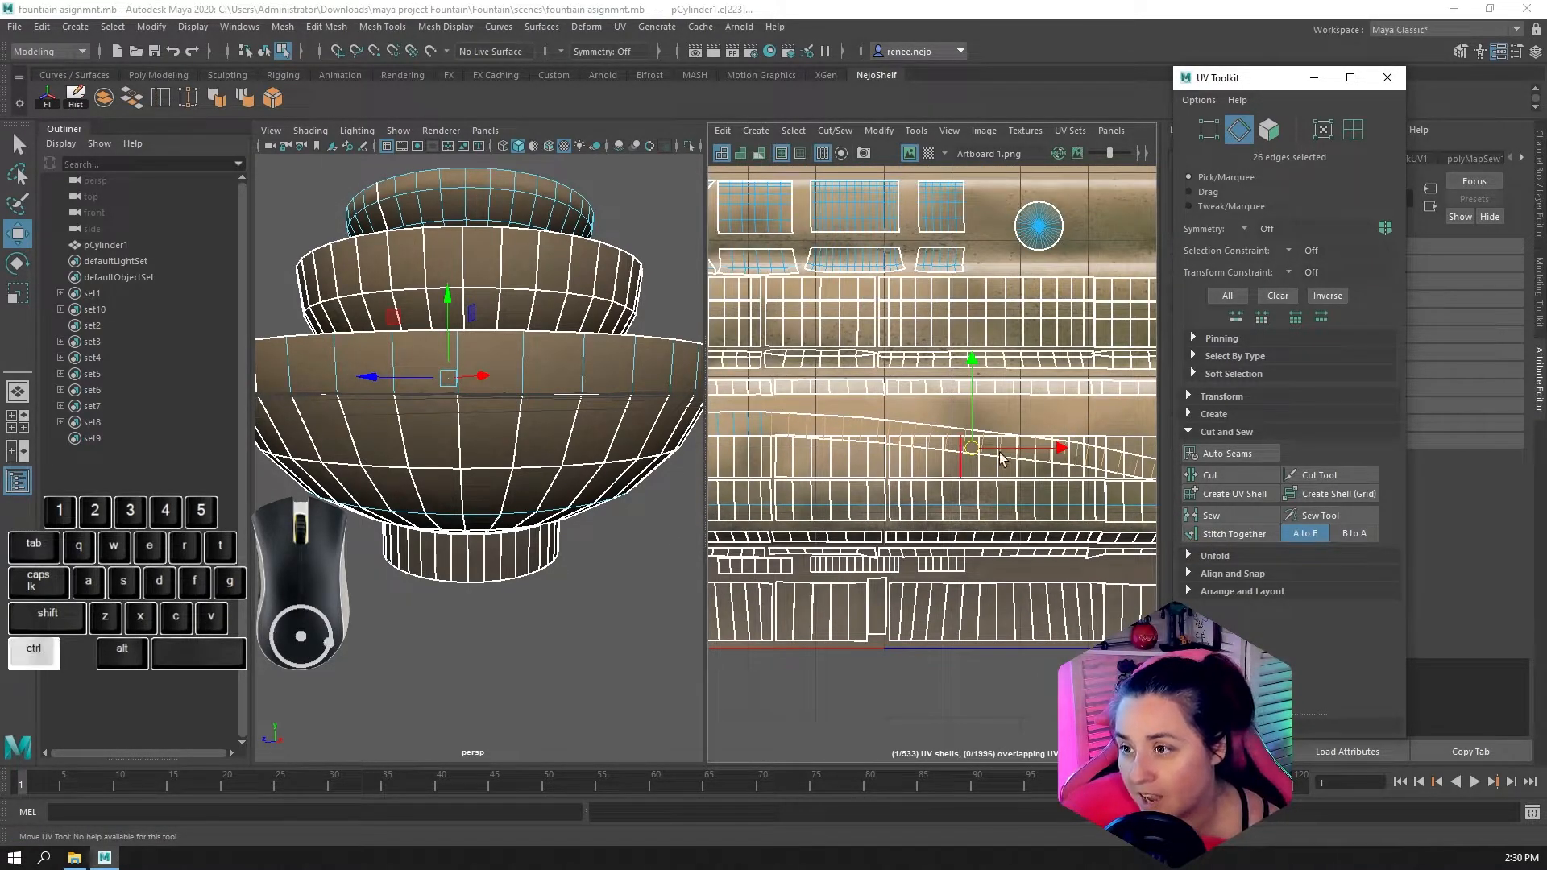
key(ctrl+z)
click(1231, 511)
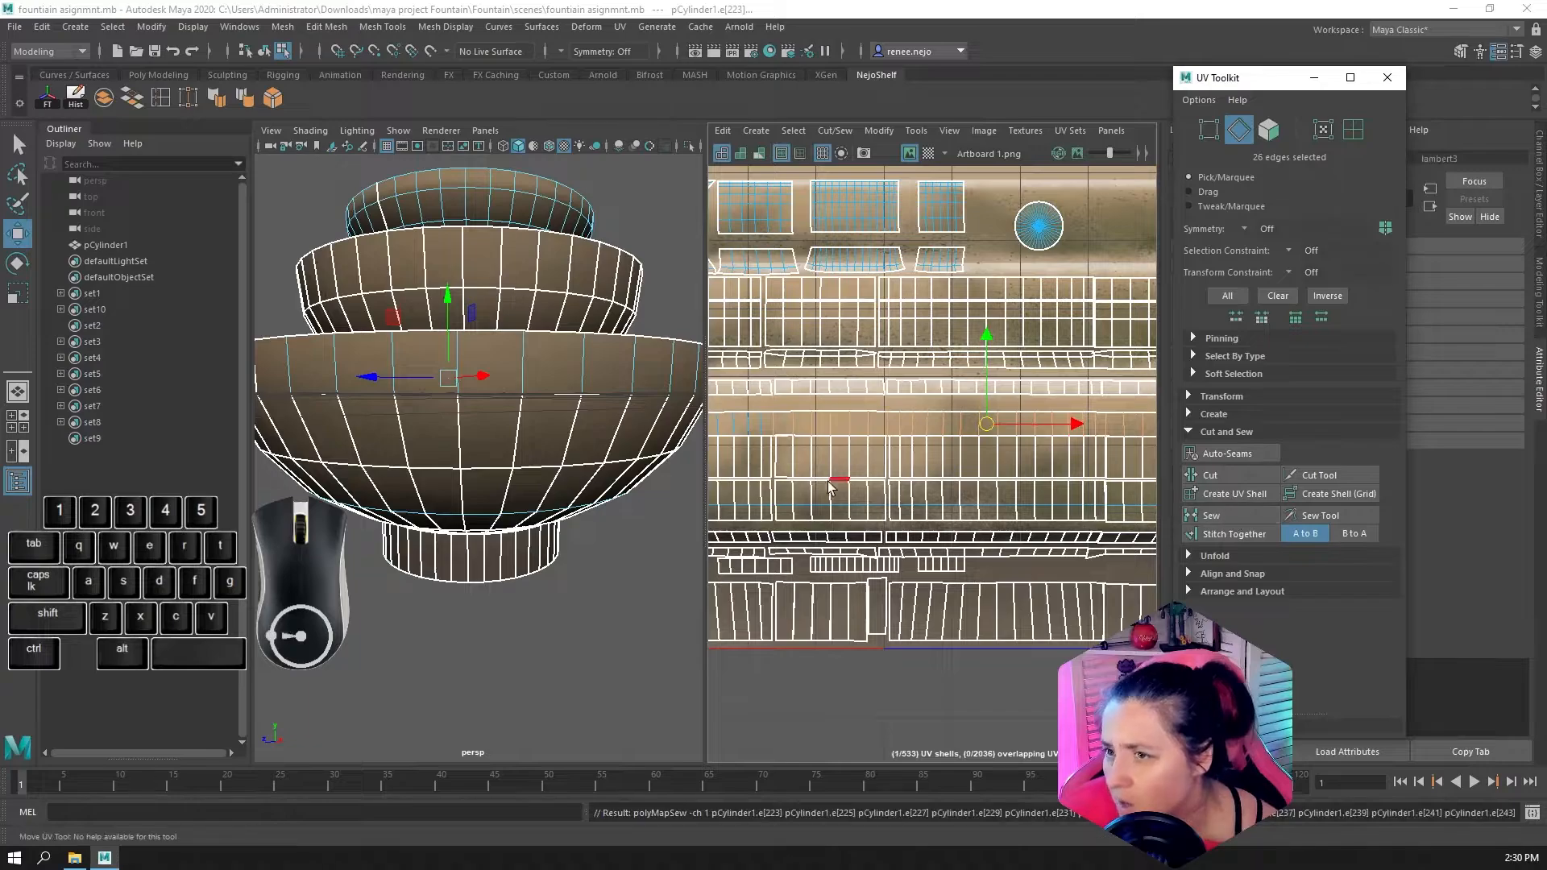
Select all the vertical UV edges across the outer-wall band's second row and sew them together
alt+middle_drag(986, 483, 1040, 457)
alt+middle_drag(849, 480, 996, 476)
scroll(792, 453, up, 2)
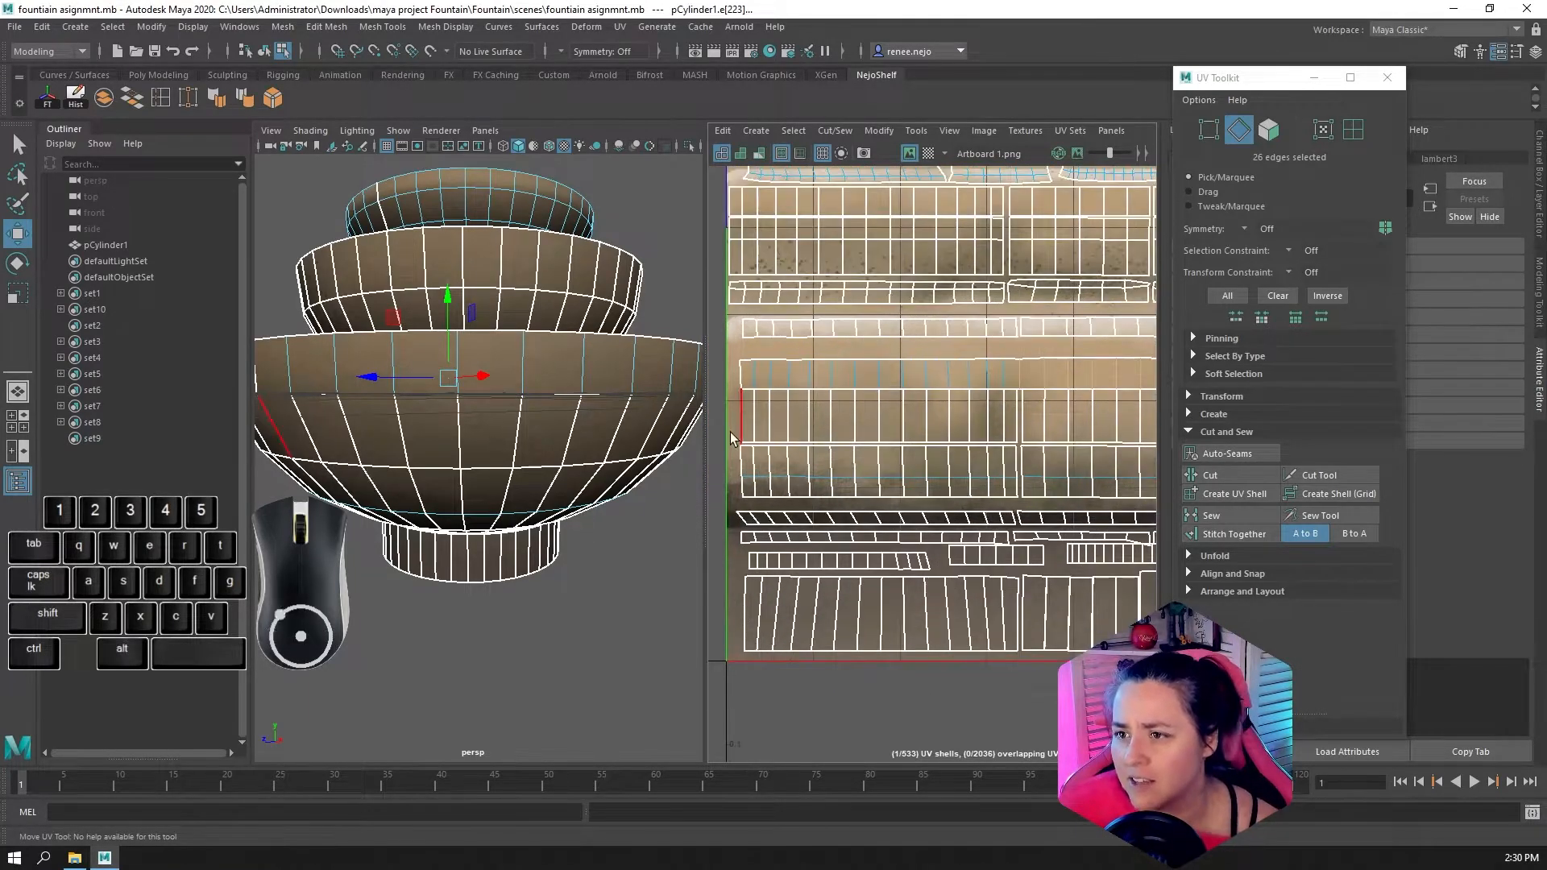
drag(743, 425, 1143, 419)
alt+middle_drag(1144, 425, 931, 430)
shift+drag(930, 430, 1125, 432)
alt+middle_drag(1125, 432, 895, 453)
shift+drag(892, 453, 1109, 440)
click(1228, 514)
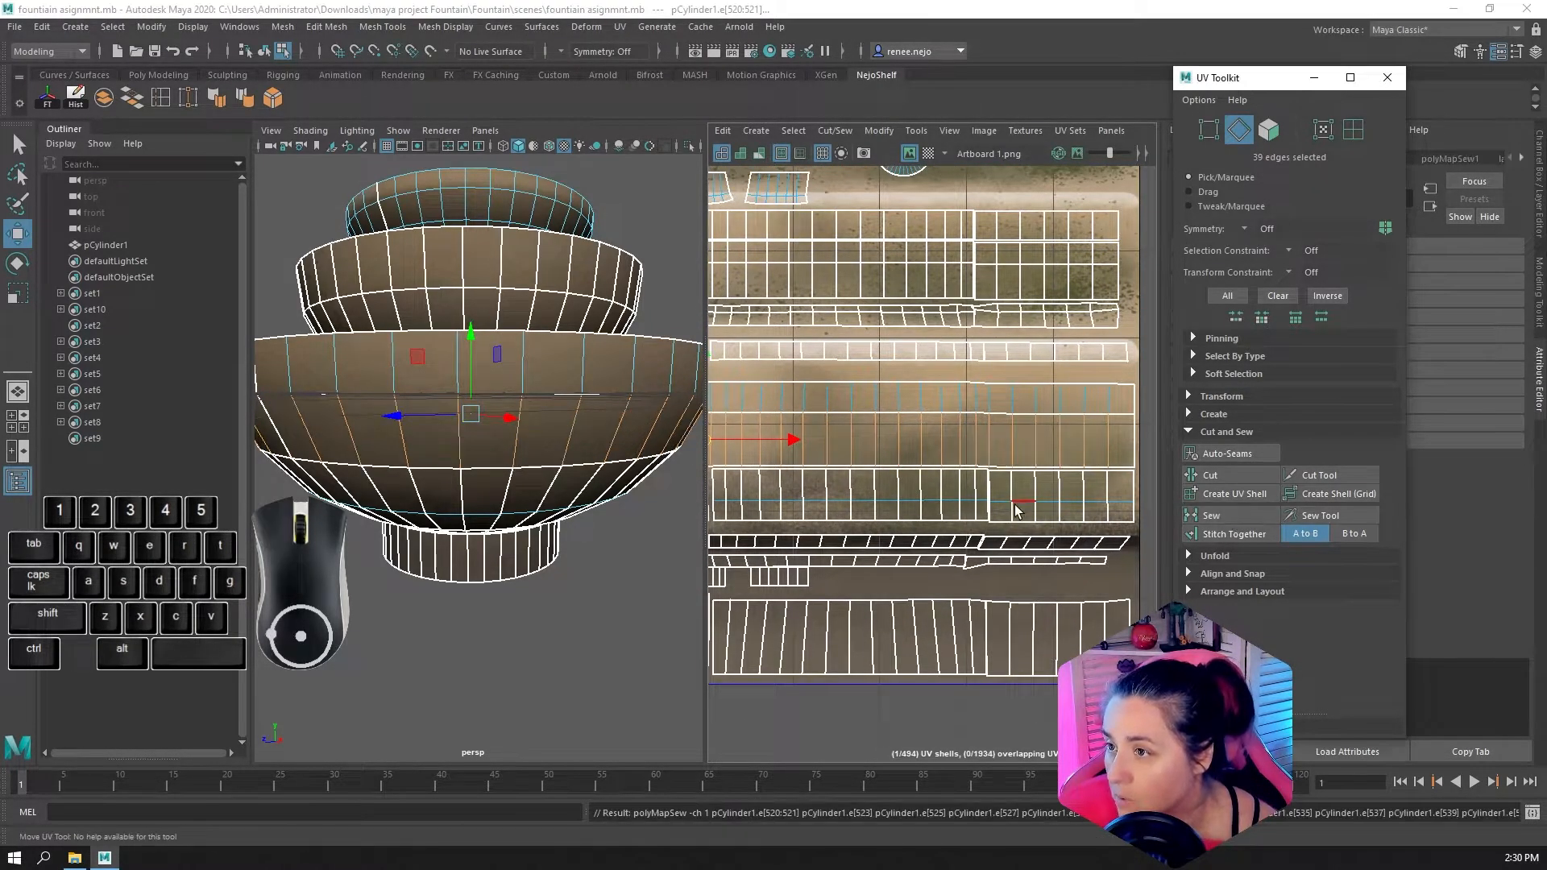
In face selection mode, select the band's upper row of faces, try moving it in the UV layout, and undo the move
alt+middle_drag(931, 484, 1154, 442)
alt+scroll(833, 450, up, 2)
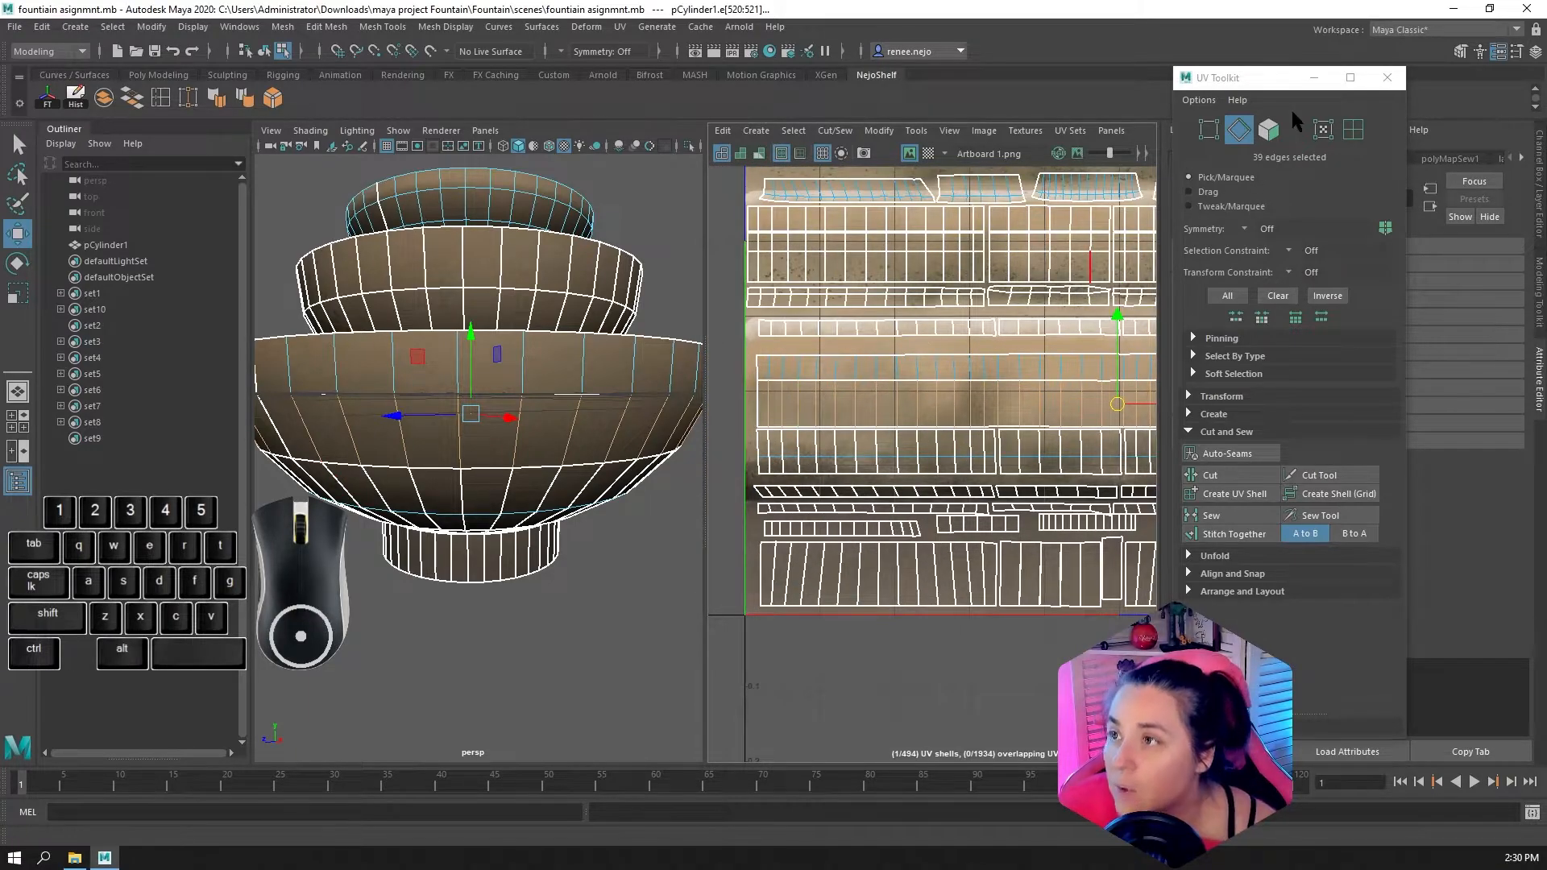
click(1270, 131)
click(892, 404)
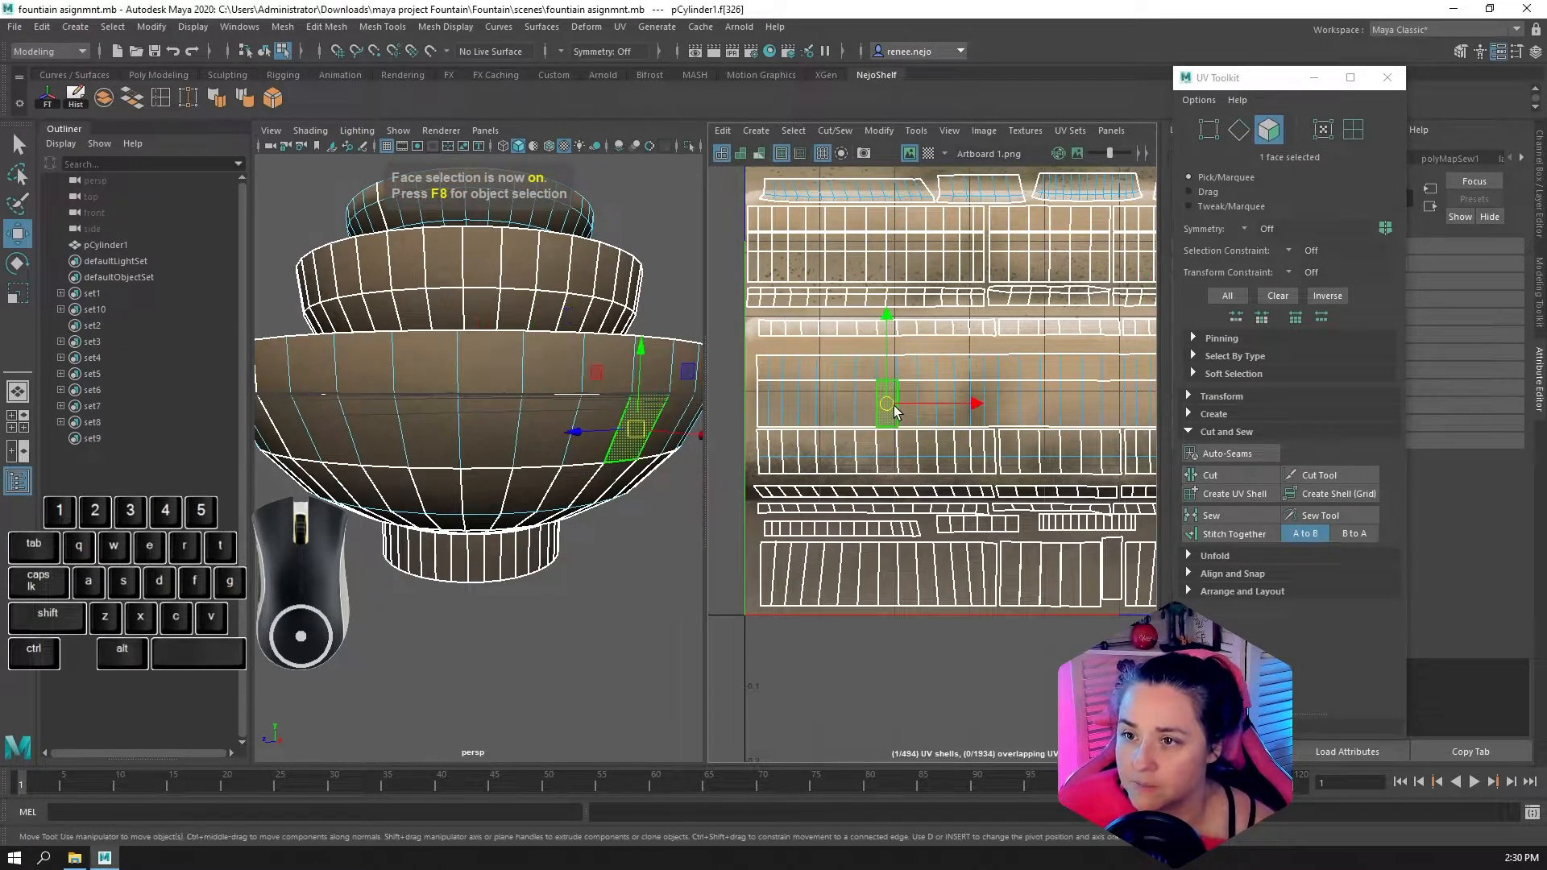
shift+double_click(896, 406)
double_click(867, 363)
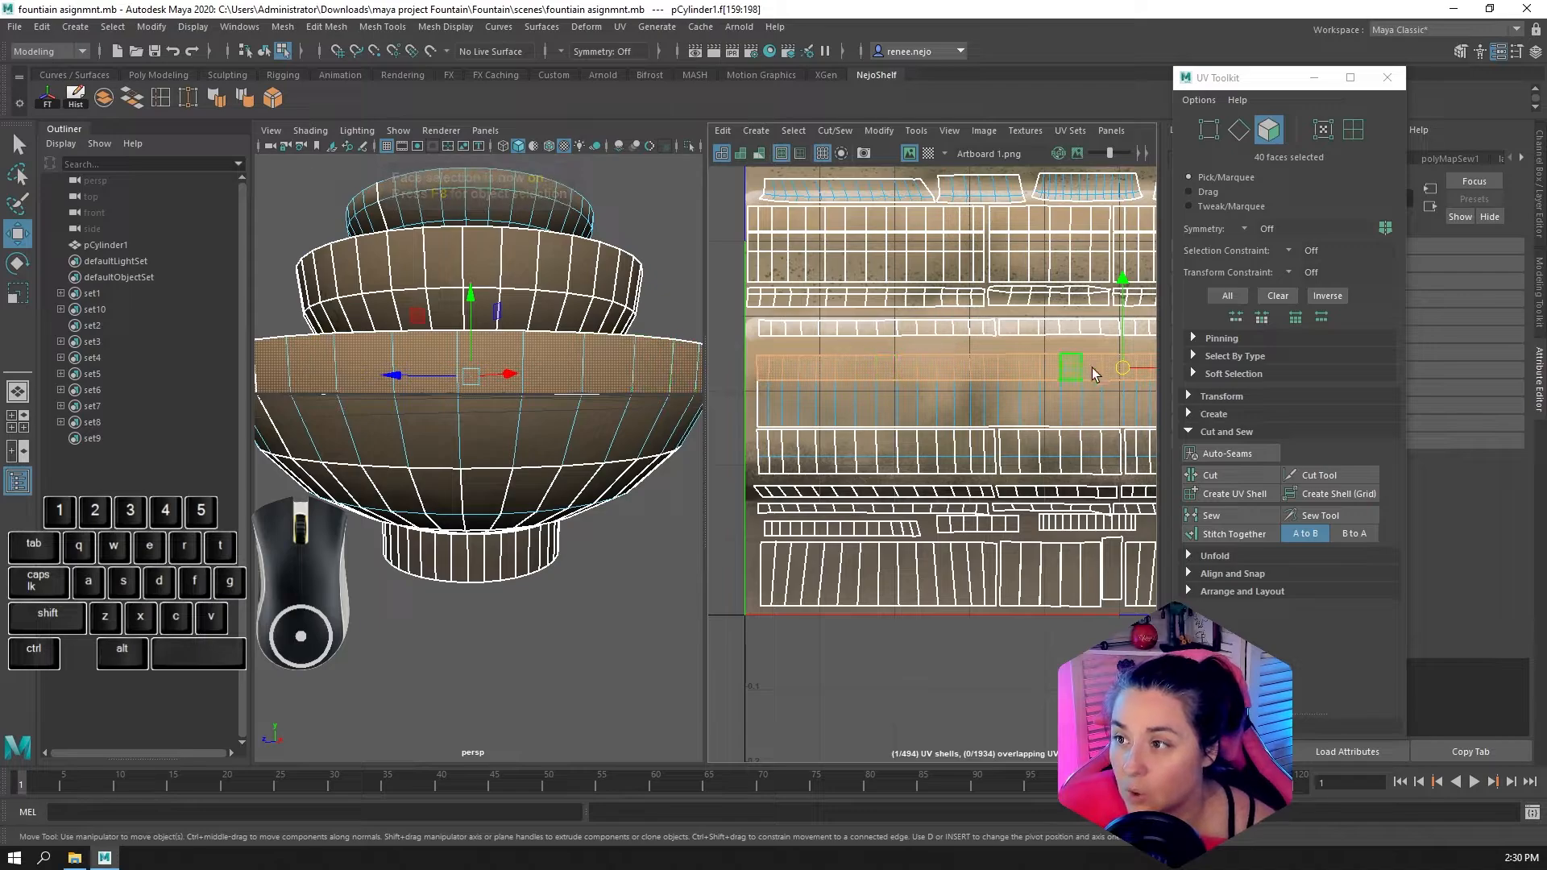
drag(1124, 364, 1110, 357)
key(ctrl+z)
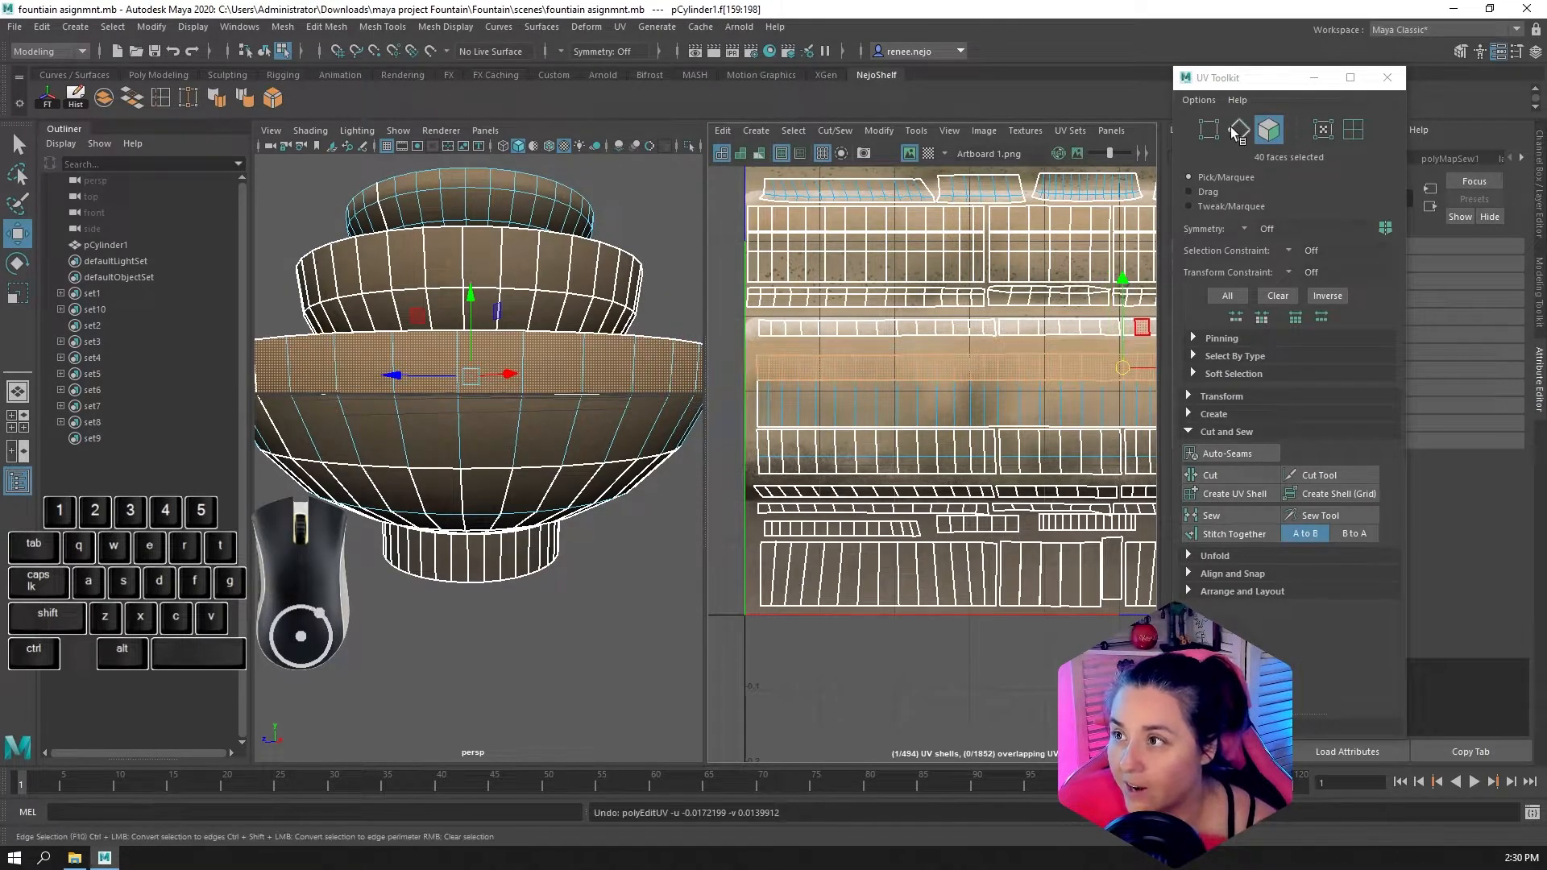
In edge selection mode, select the edge loop between the band's upper and second rows, and enlarge the UV Editor to the full workspace
click(1239, 131)
scroll(851, 385, up, 5)
double_click(827, 359)
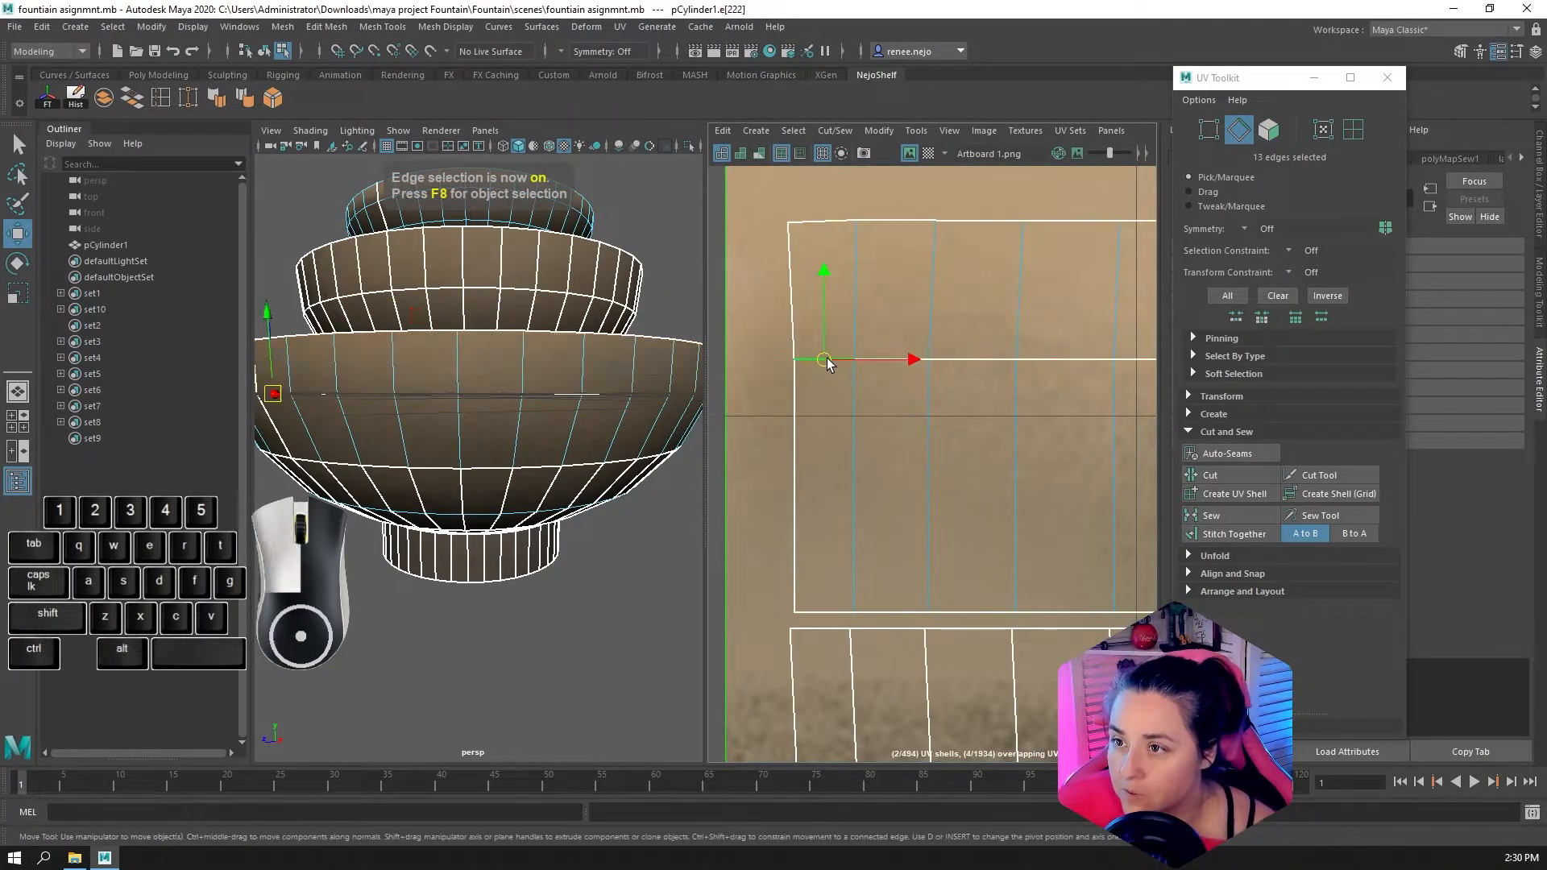
scroll(1042, 416, down, 4)
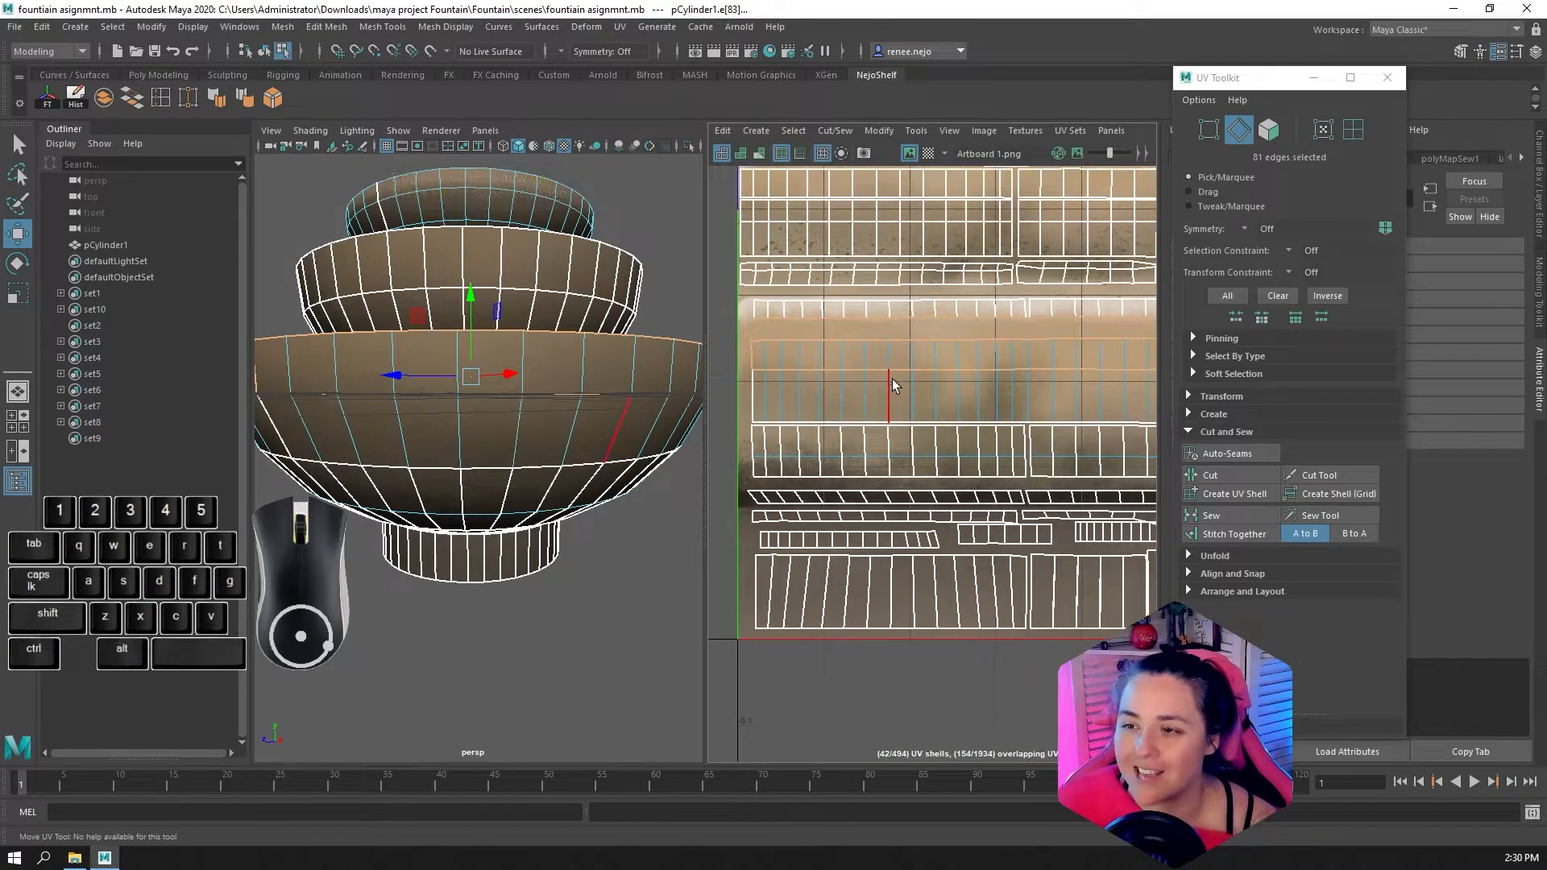
key(space)
scroll(902, 450, down, 3)
alt+middle_drag(863, 449, 622, 425)
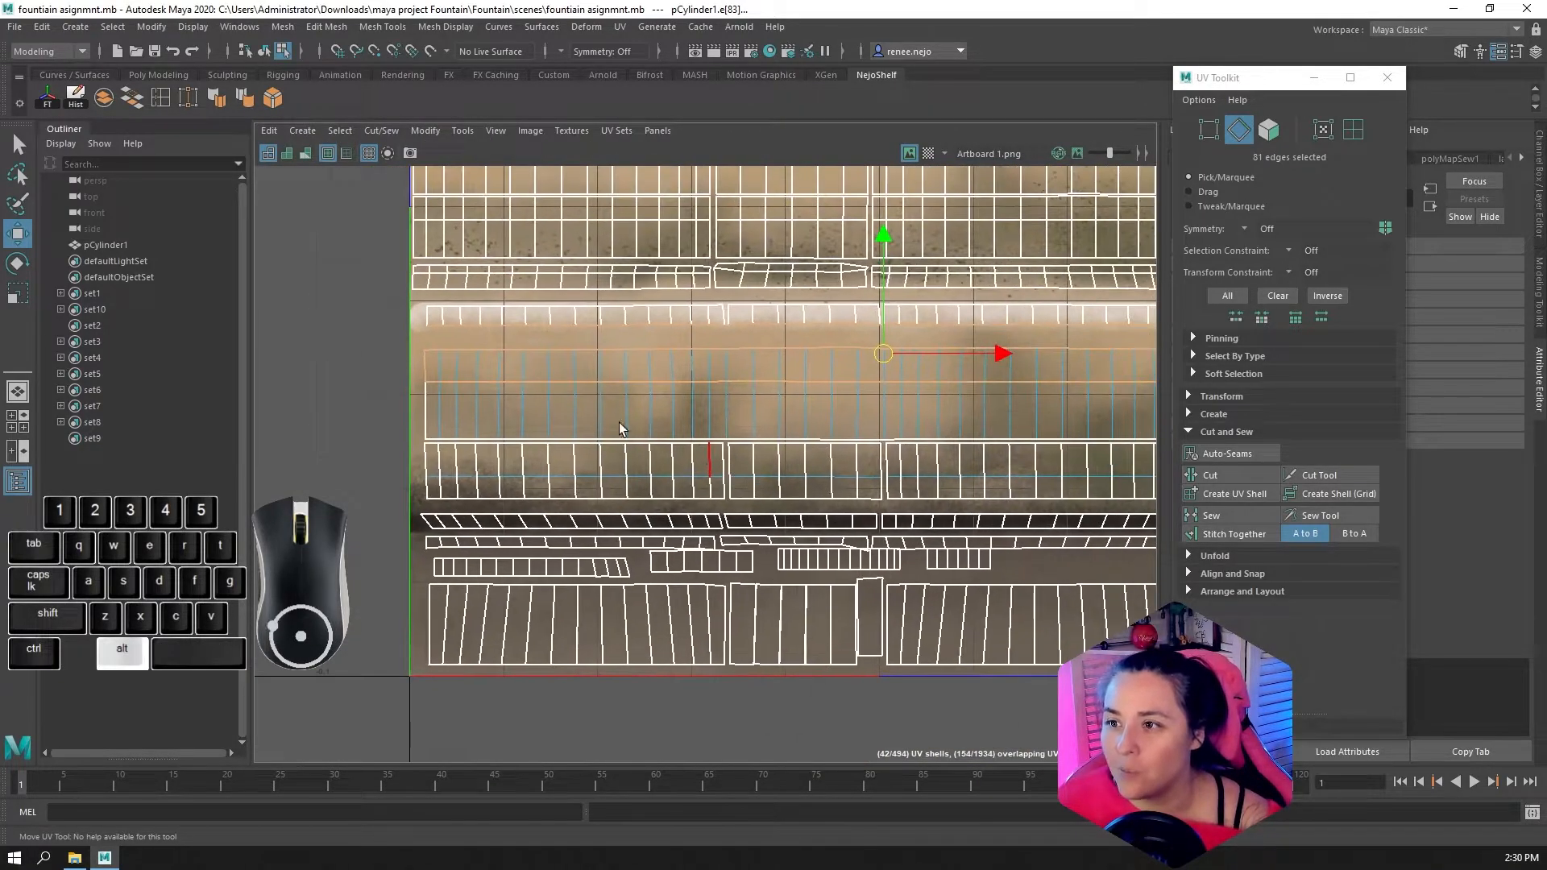
alt+middle_drag(932, 408, 1018, 398)
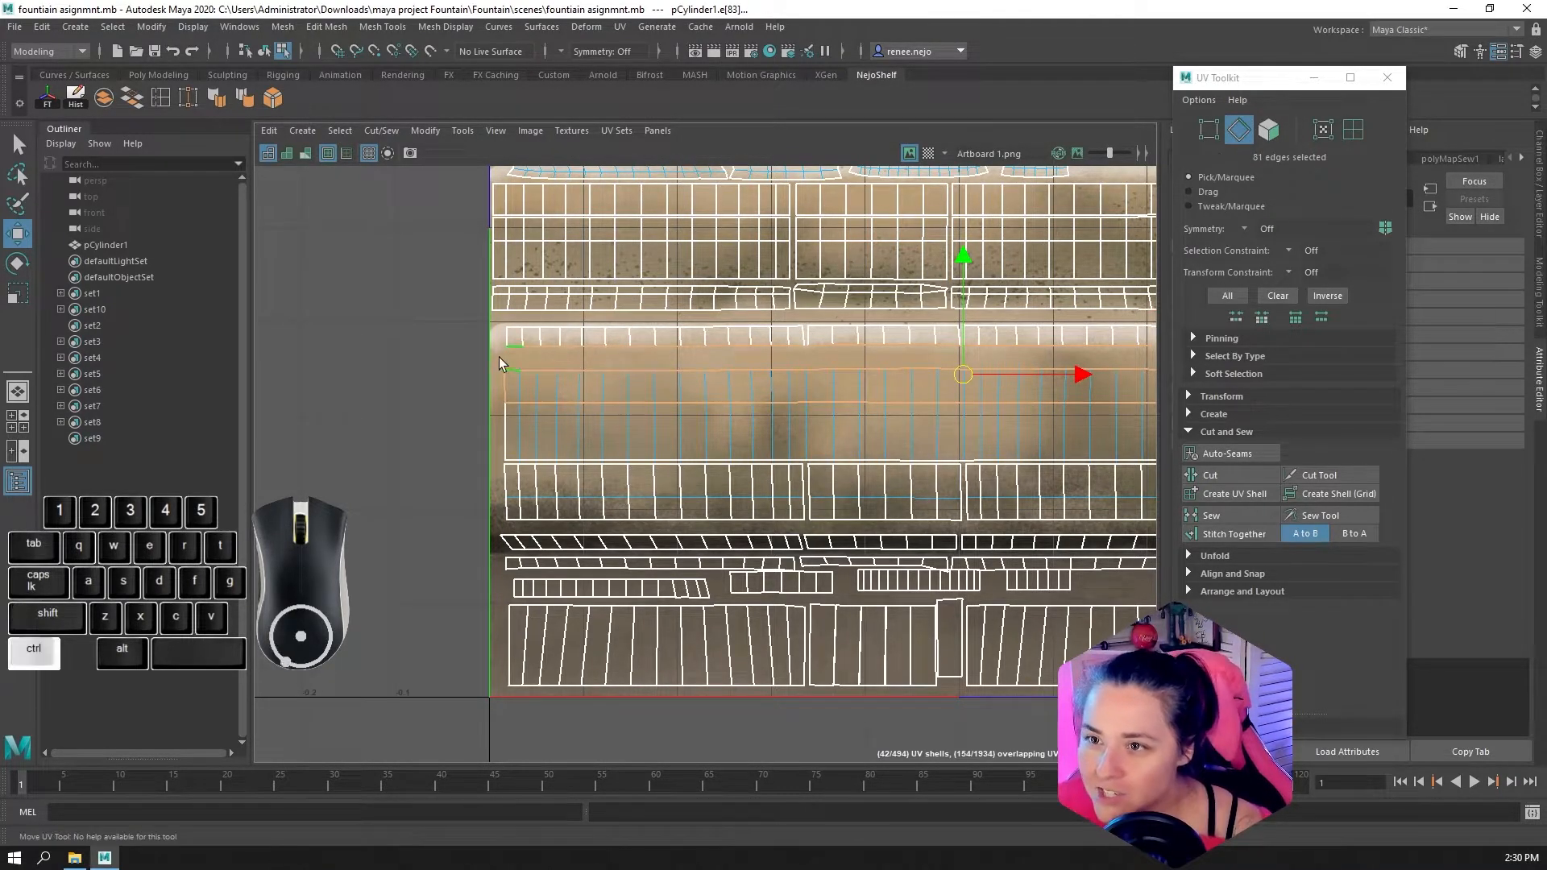
Try removing the edges along the band's upper border from the selection
ctrl+drag(492, 339, 701, 381)
alt+middle_drag(873, 382, 687, 377)
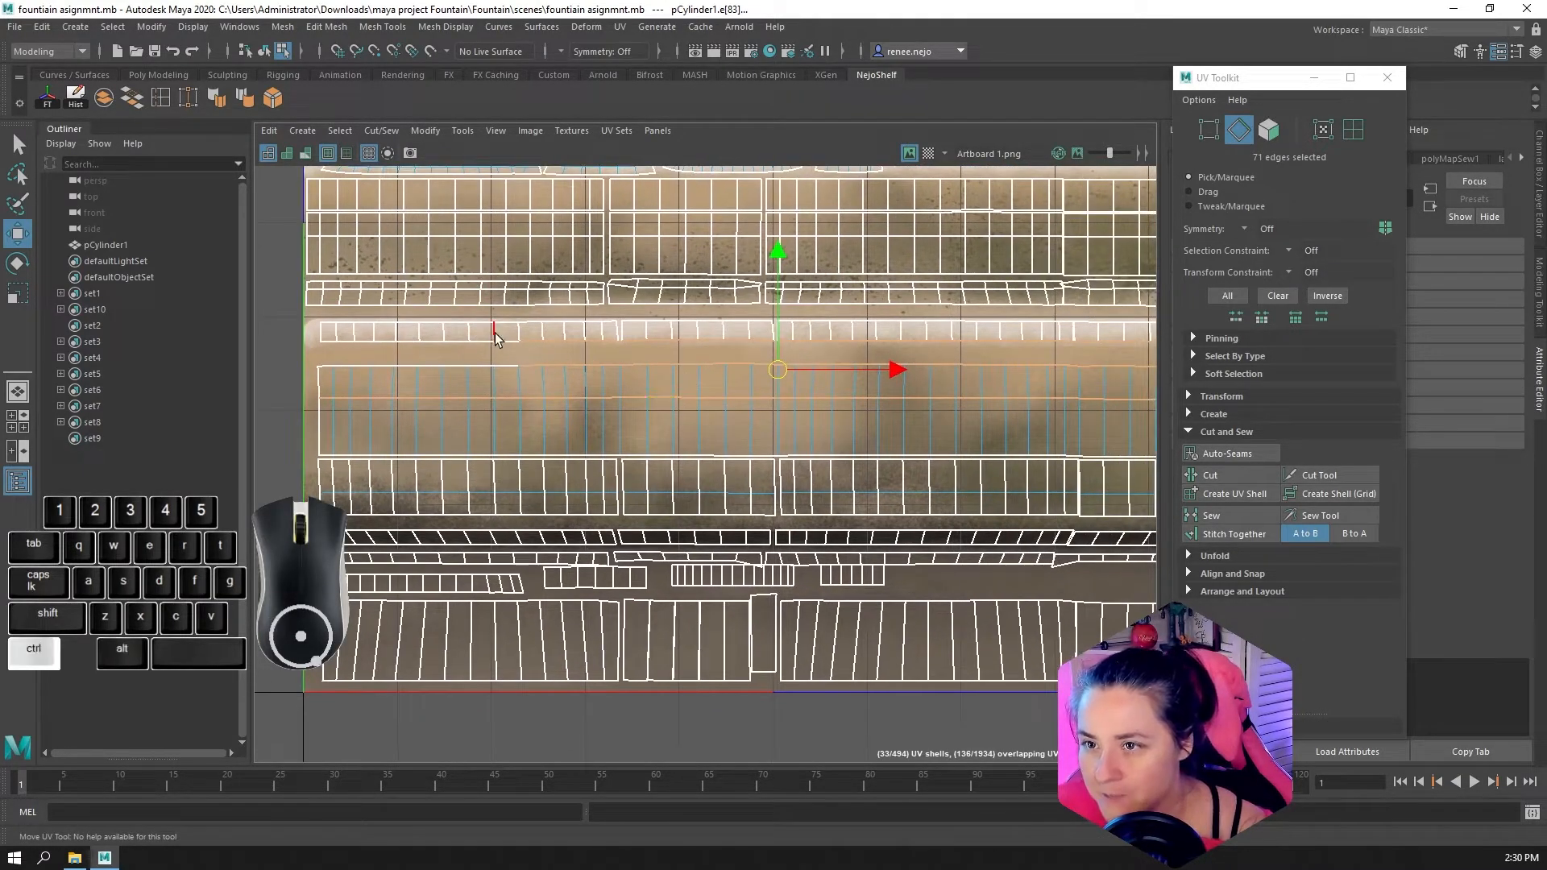
ctrl+drag(498, 334, 615, 377)
double_click(706, 367)
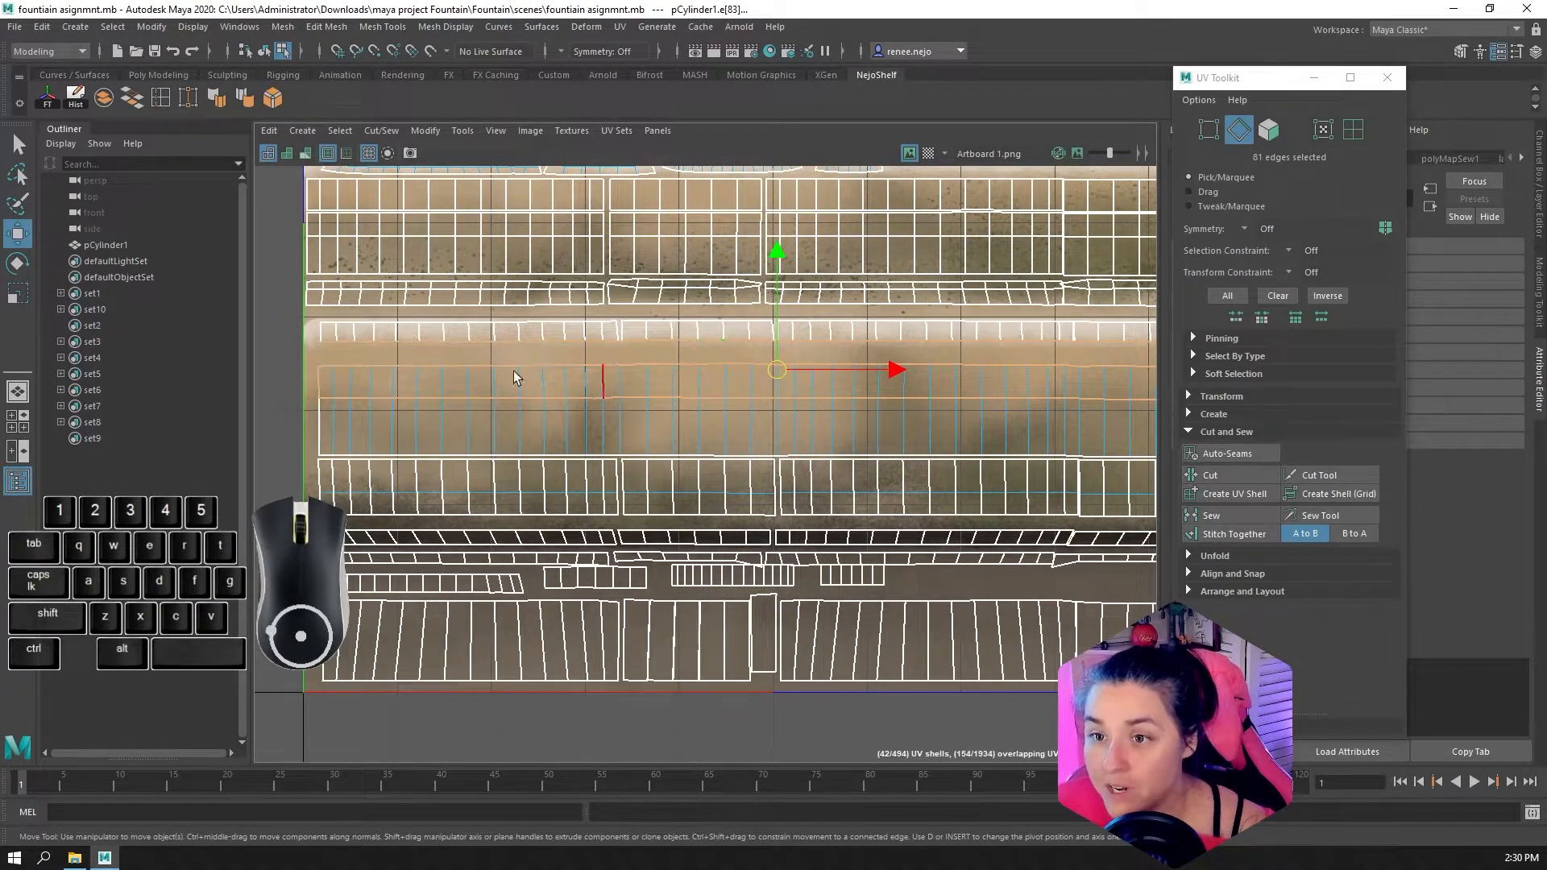
Deselect the edges along the first part of the band's upper border and reselect the dropped edges between its two rows
ctrl+drag(297, 383, 431, 451)
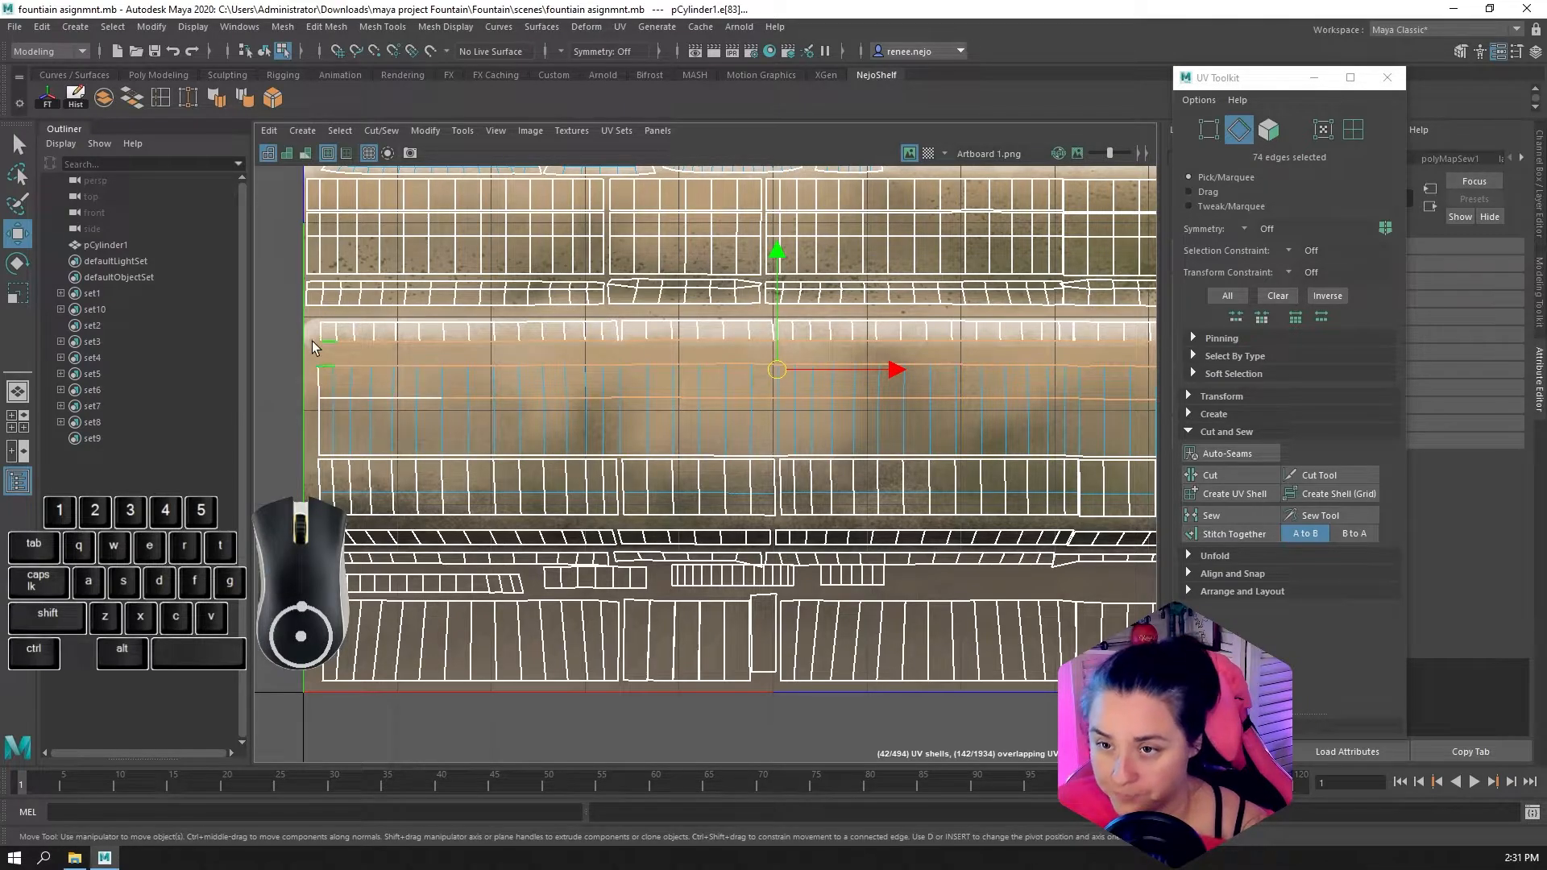
drag(317, 327, 368, 360)
ctrl+drag(534, 374, 543, 399)
alt+middle_drag(596, 349, 530, 339)
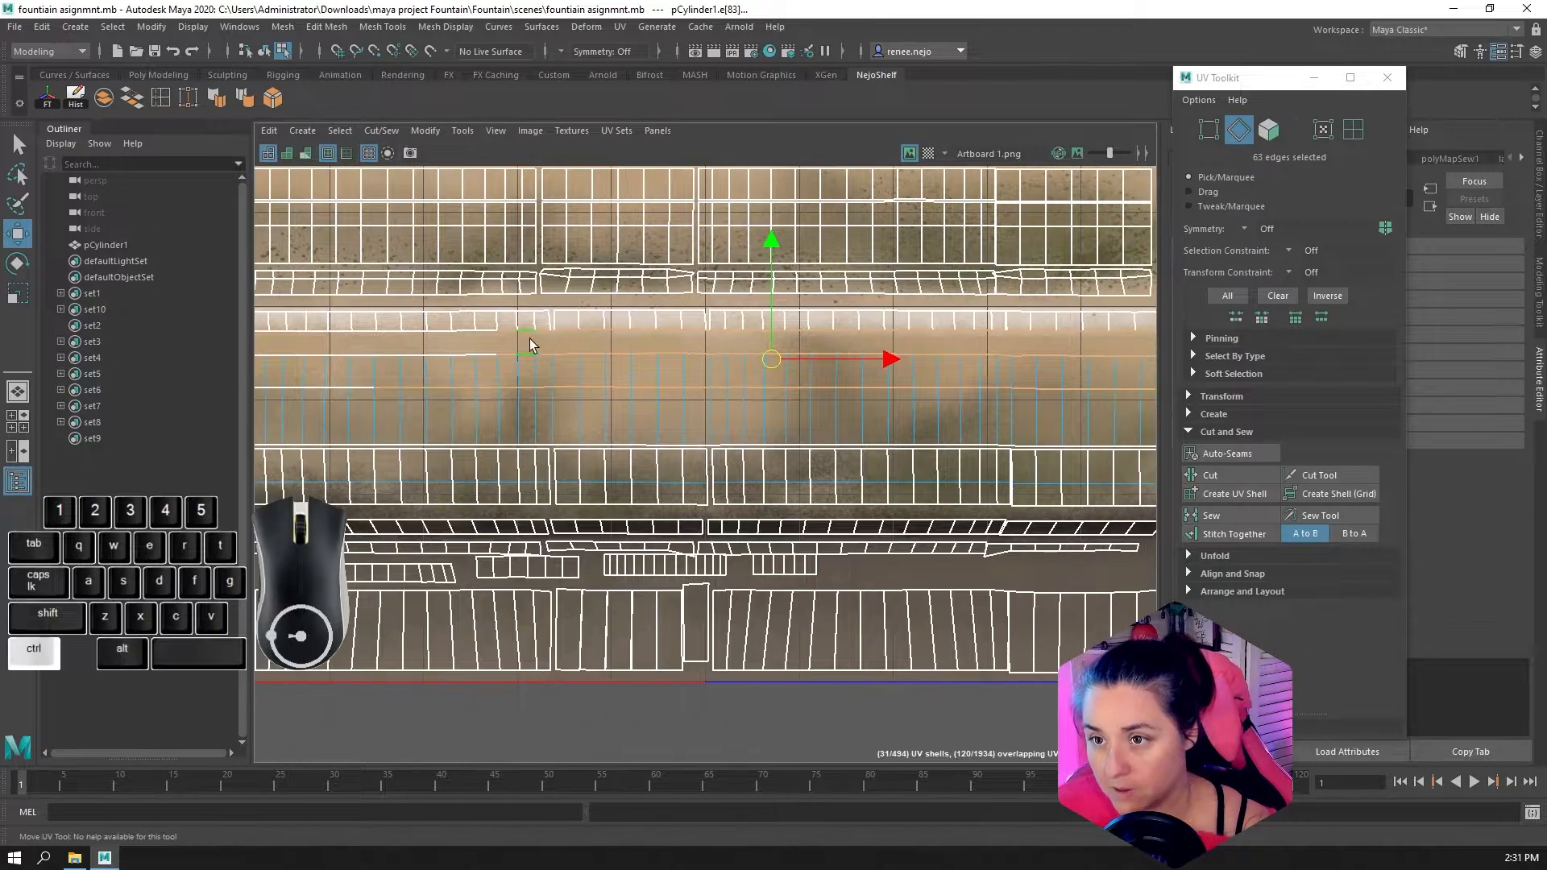
alt+middle_drag(840, 375, 695, 367)
alt+middle_drag(453, 366, 775, 360)
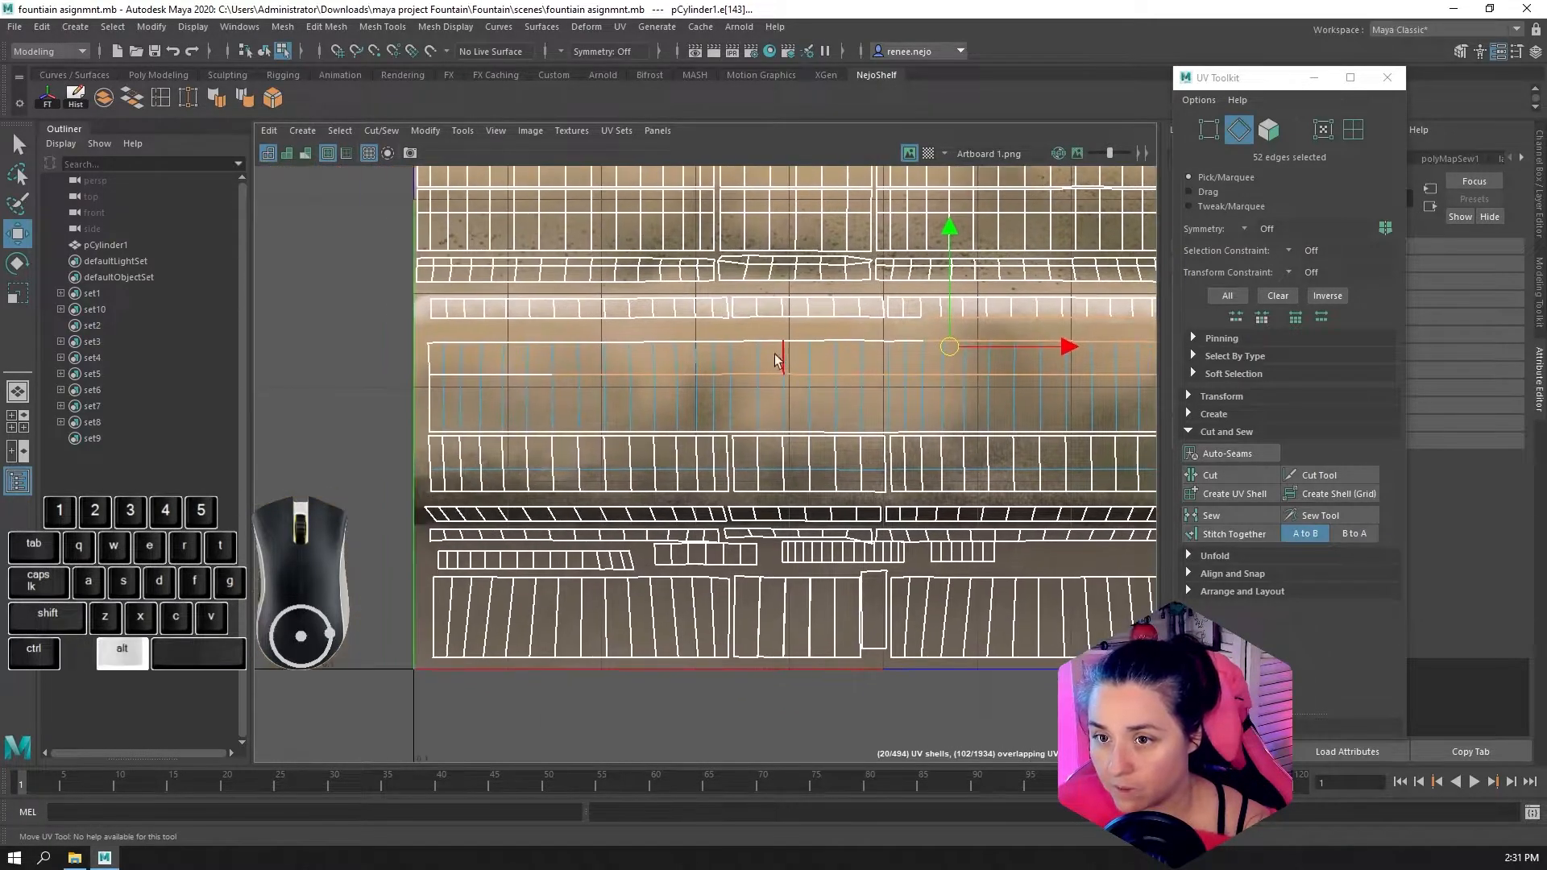
shift+click(519, 376)
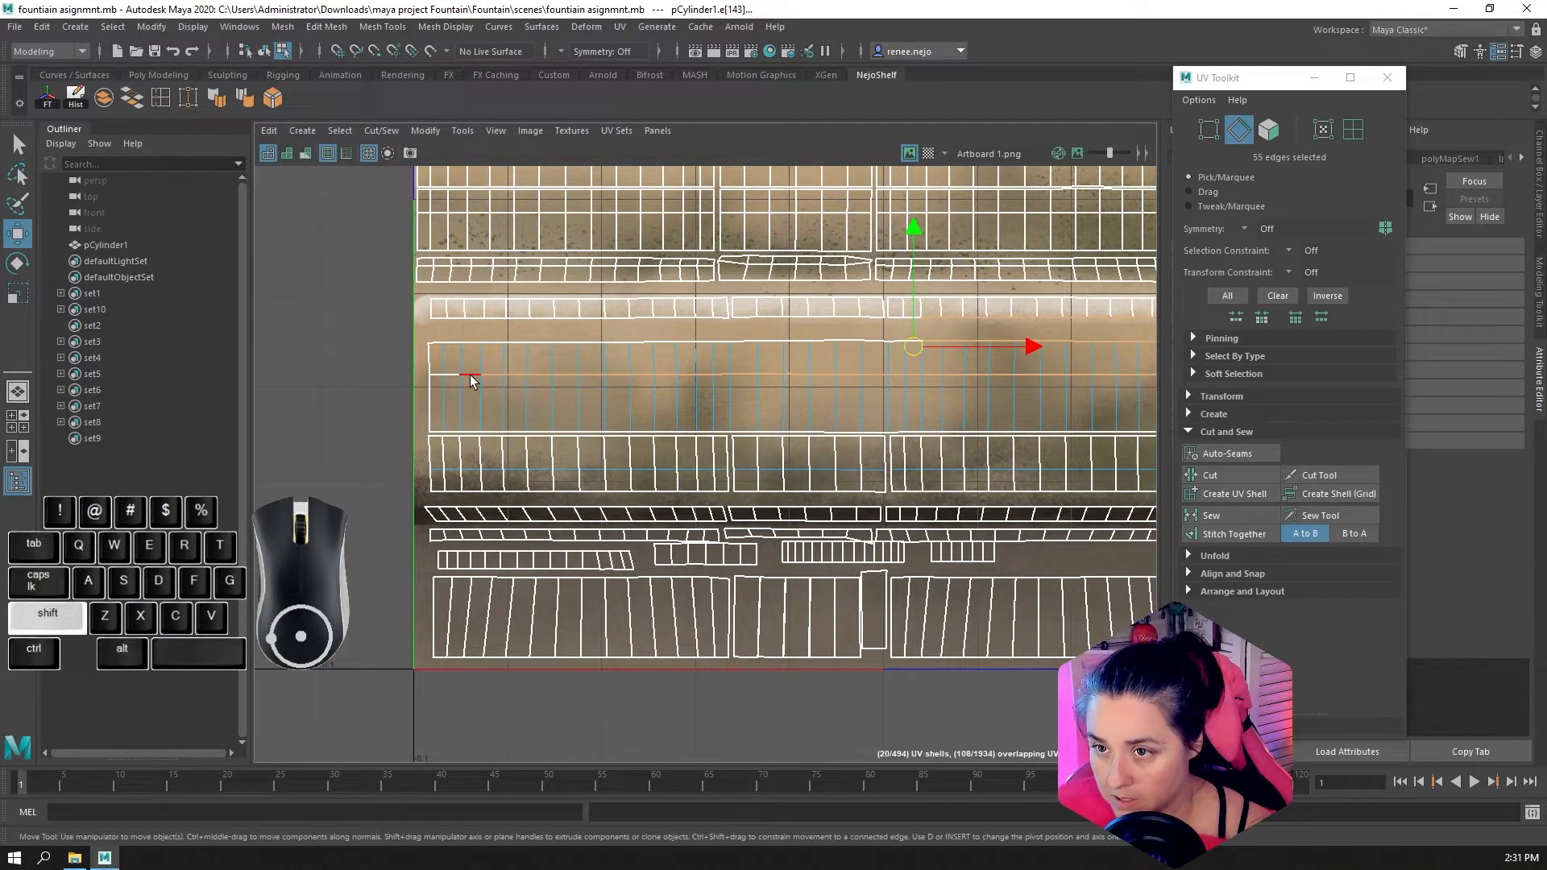
shift+click(432, 376)
Undo the accidental edge move, deselect the rest of the band's upper border, and sew the seam between its two rows
scroll(796, 369, down, 2)
middle_drag(916, 393, 712, 381)
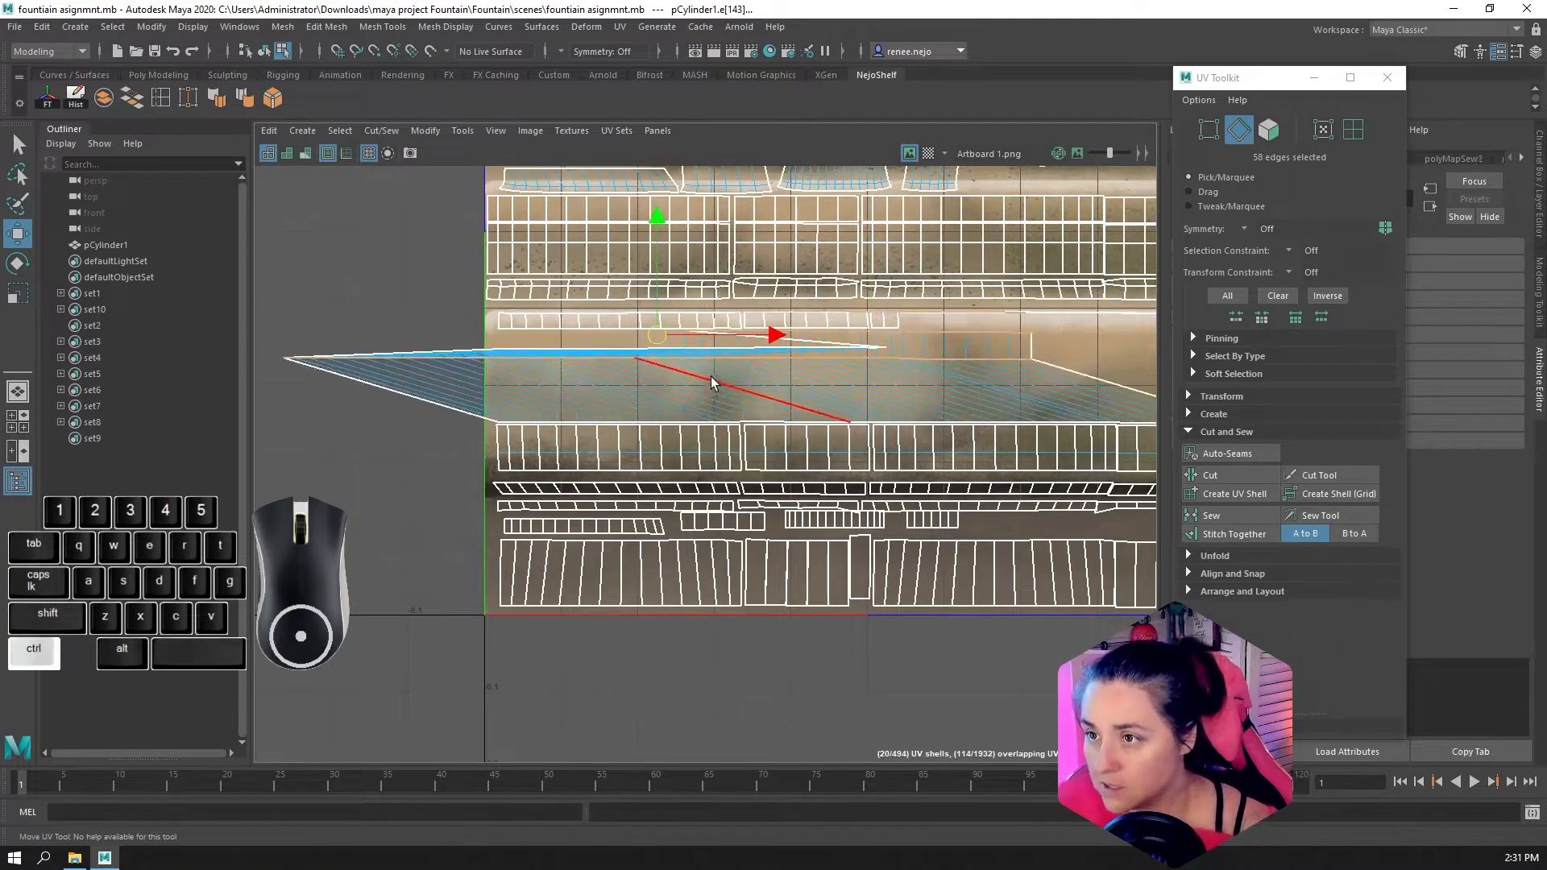
key(ctrl+z)
alt+middle_drag(1043, 435, 856, 460)
ctrl+drag(684, 345, 1091, 384)
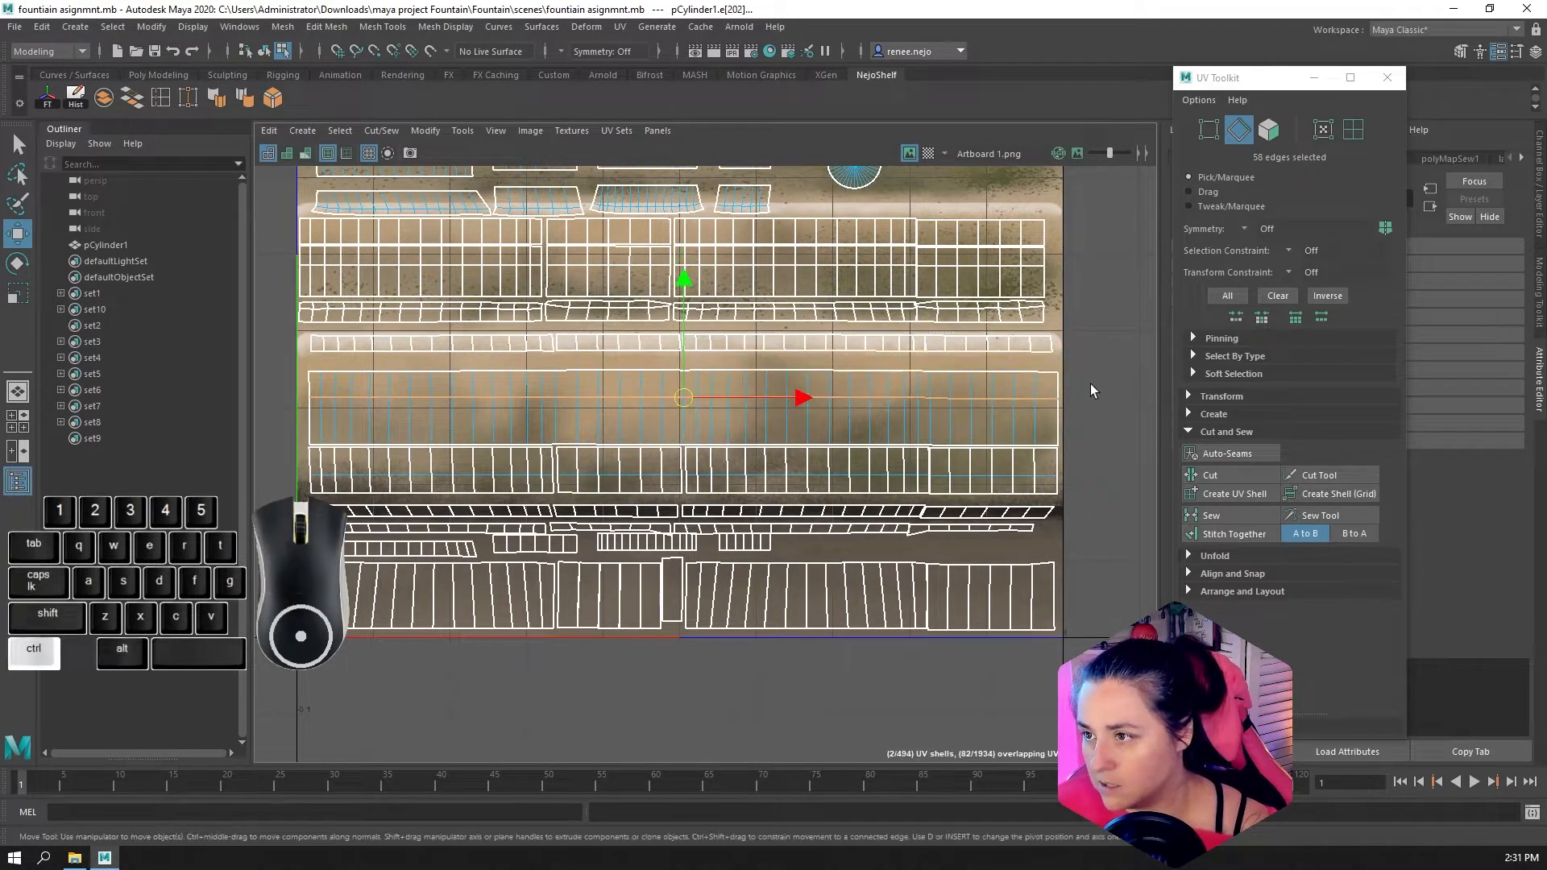
alt+middle_drag(709, 421, 821, 442)
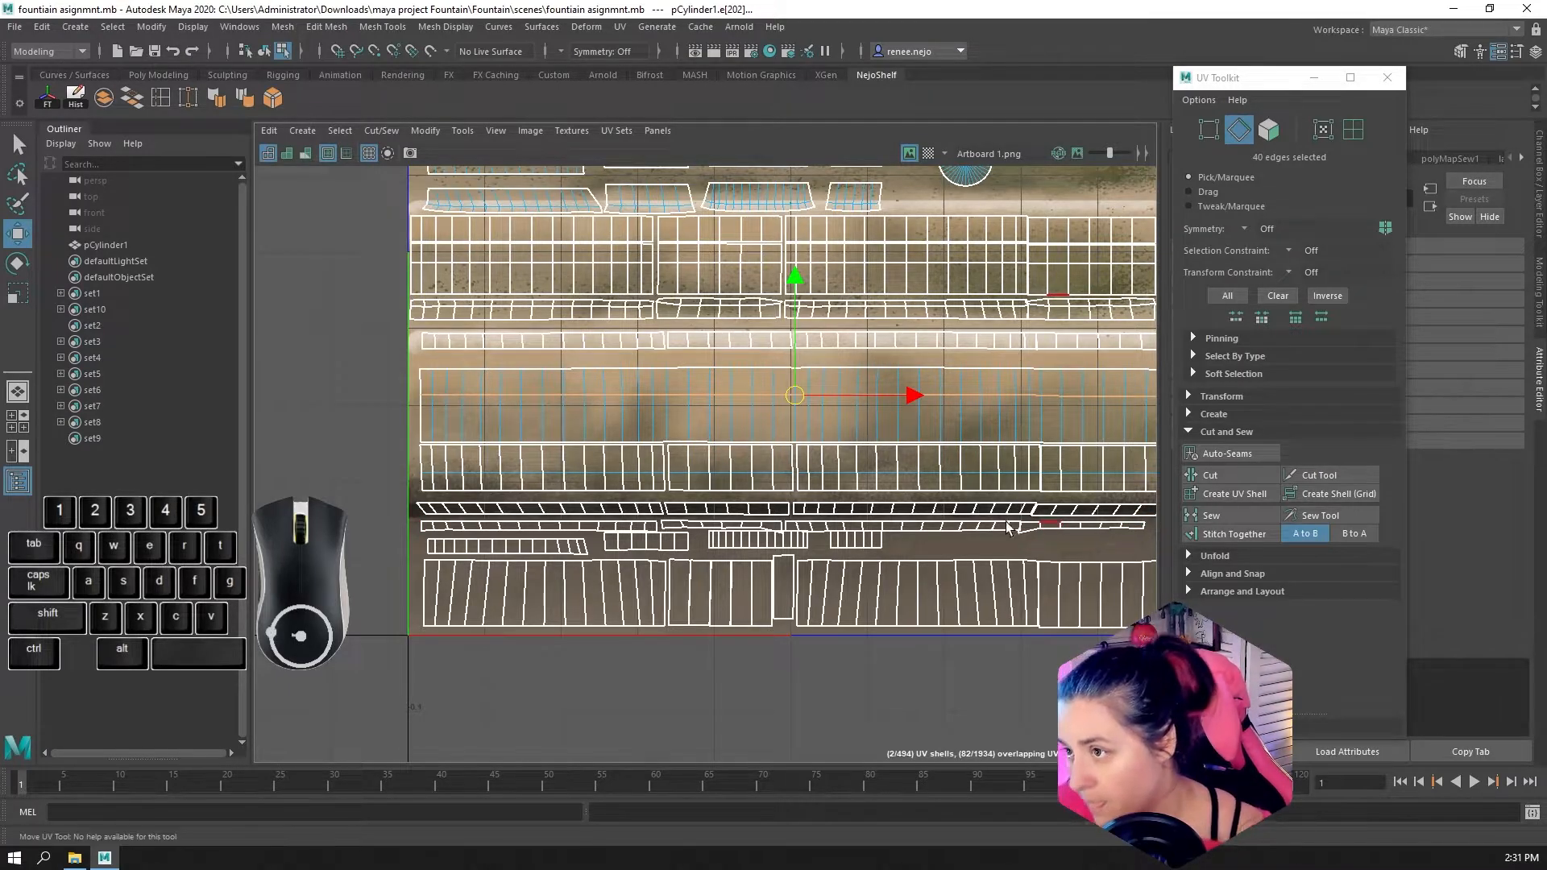
alt+middle_drag(1063, 526, 932, 541)
click(1211, 515)
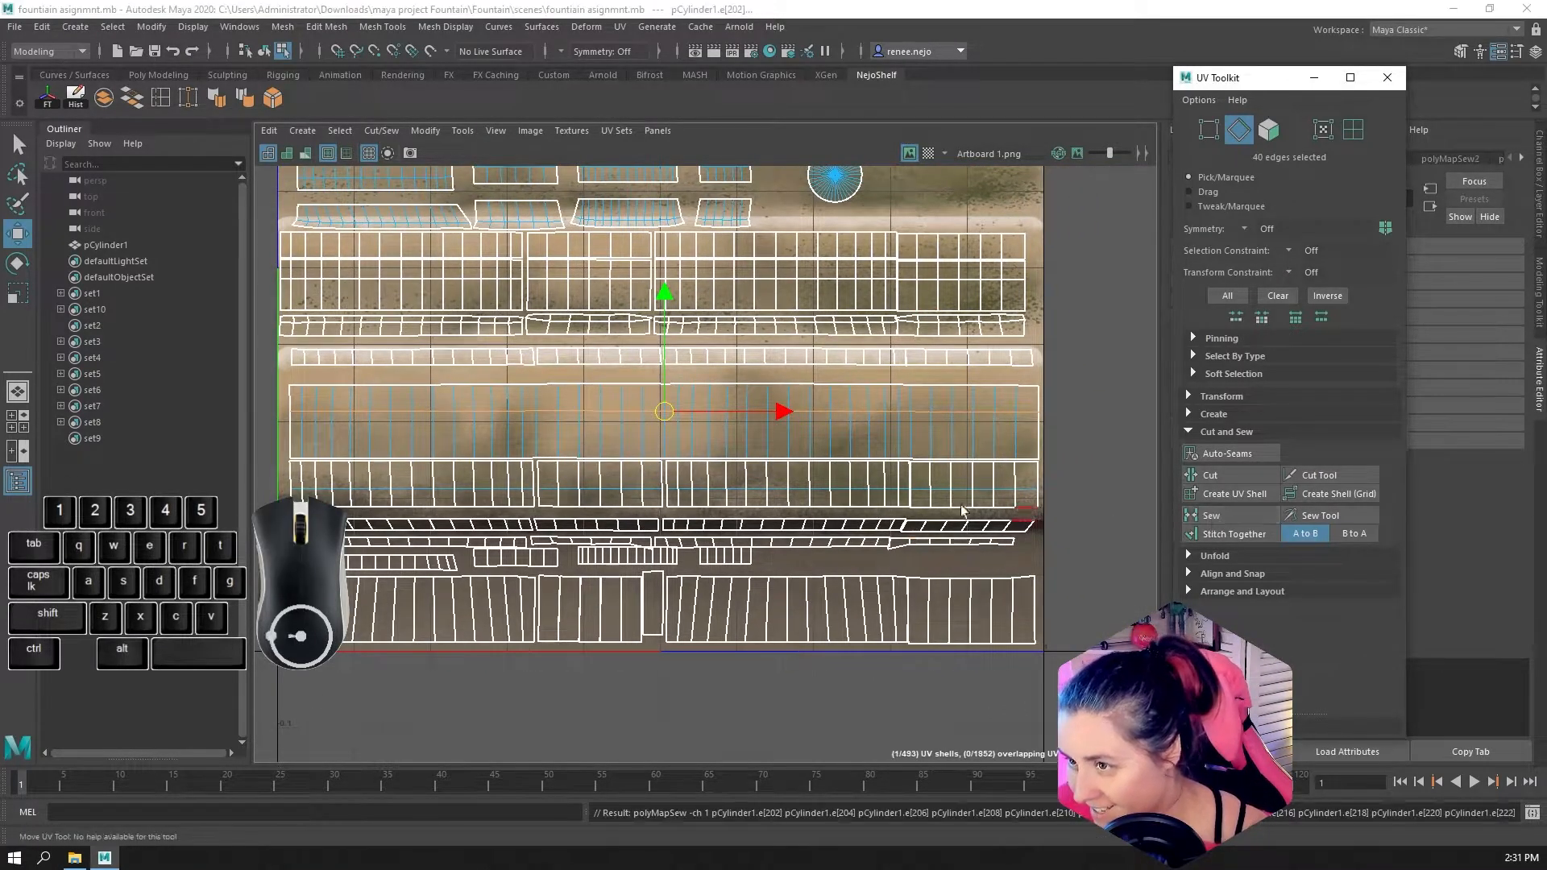
Select the joined two-row band's faces, try moving them upward in the UV layout, and undo the move
click(1268, 129)
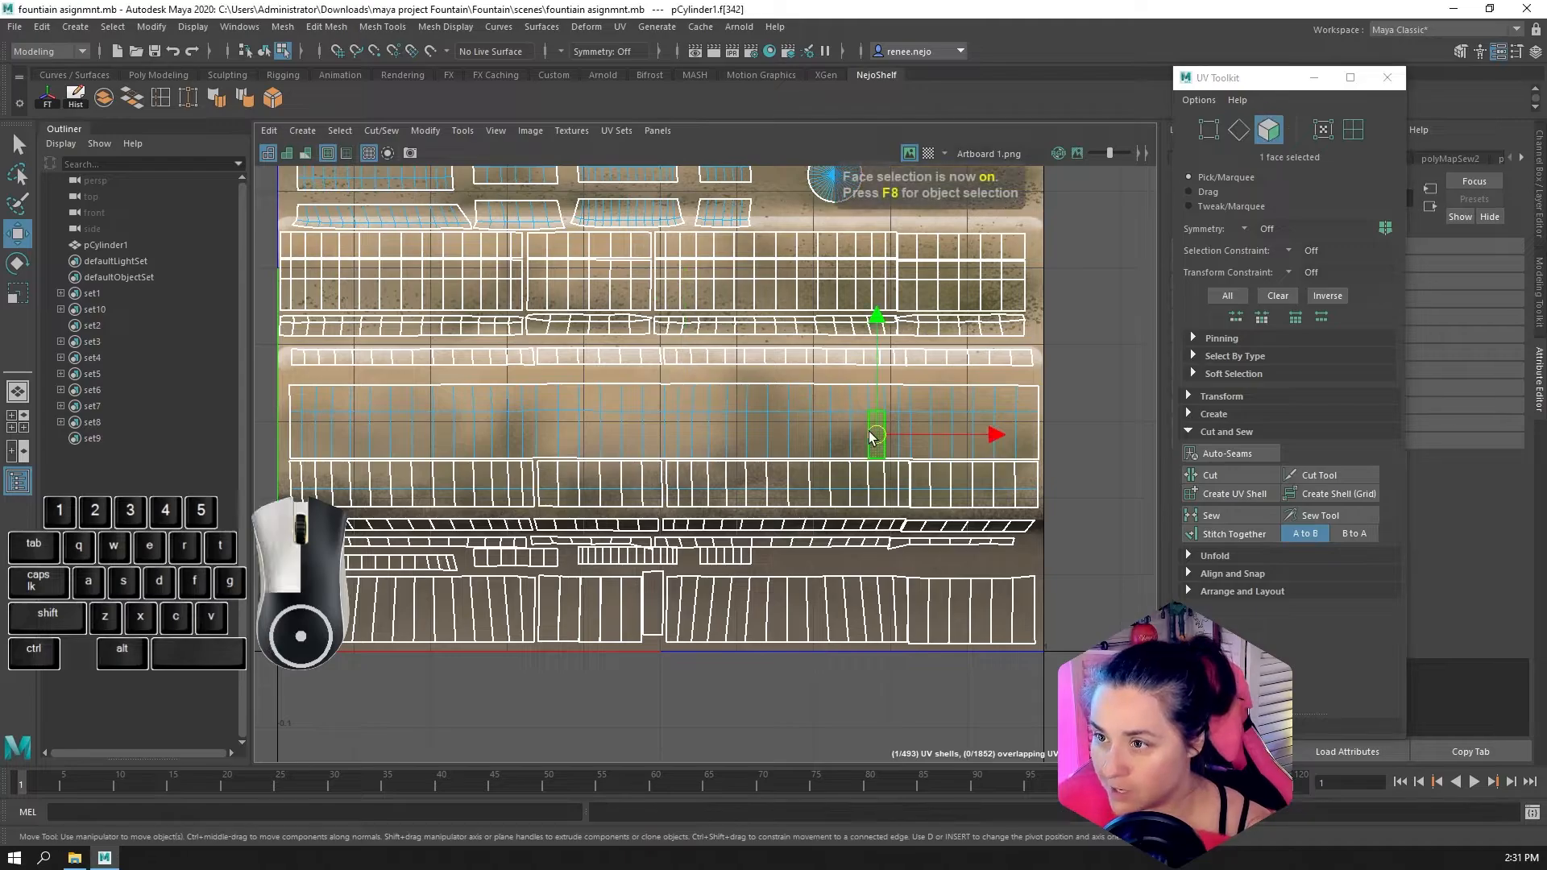
mouse_move(662, 428)
mouse_down()
mouse_move(648, 400)
mouse_move(667, 415)
mouse_up()
key(ctrl+z)
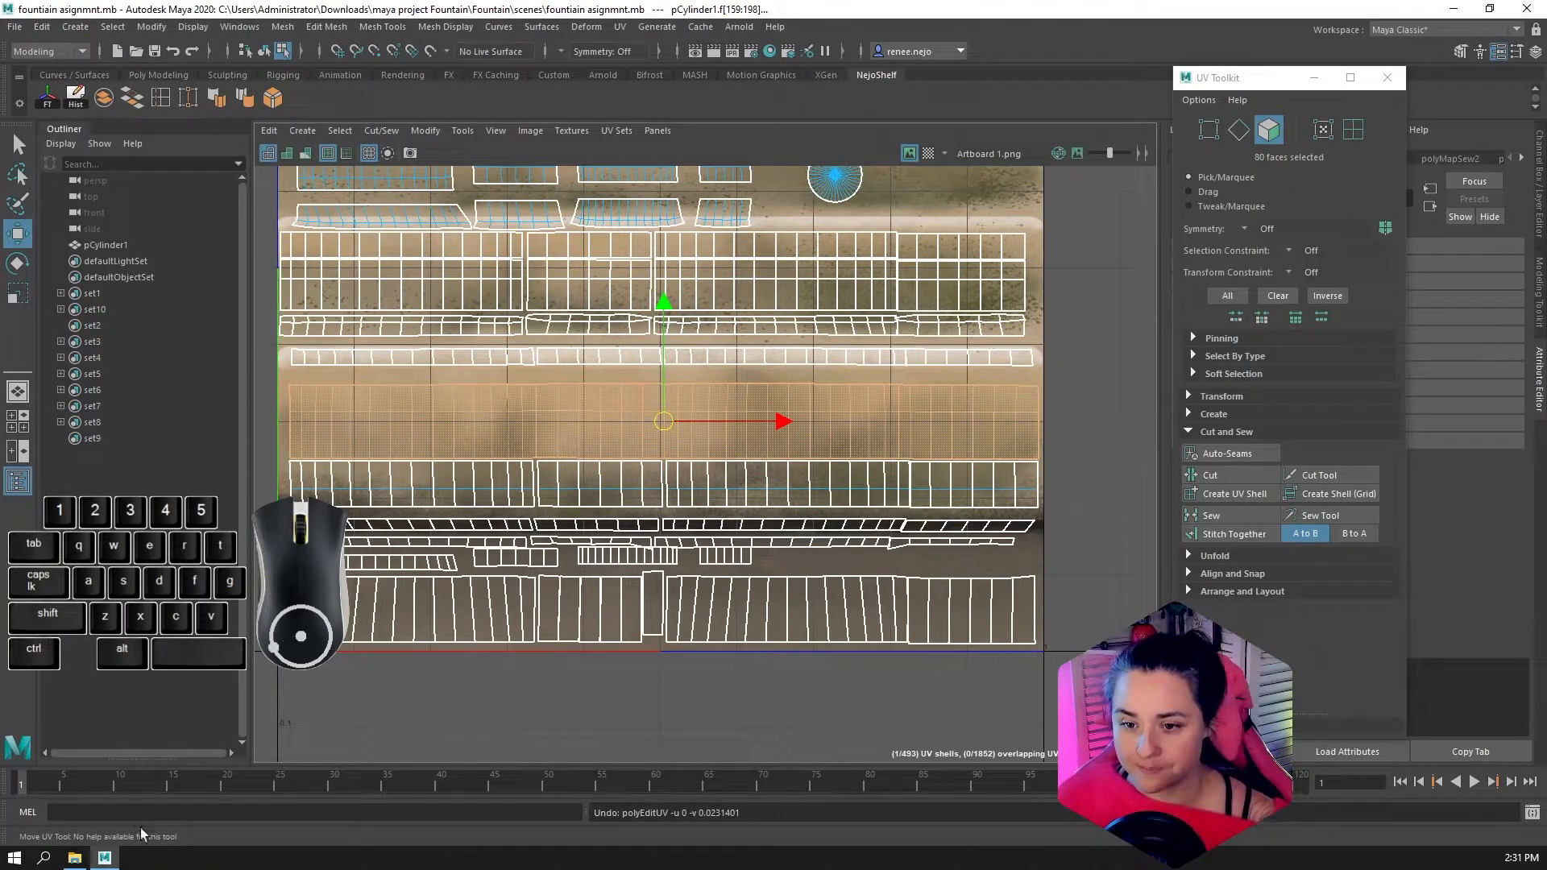
Bring back the 3D view beside the UV Editor and select a face just below the sewn band on the lowest bowl's underside
key(space)
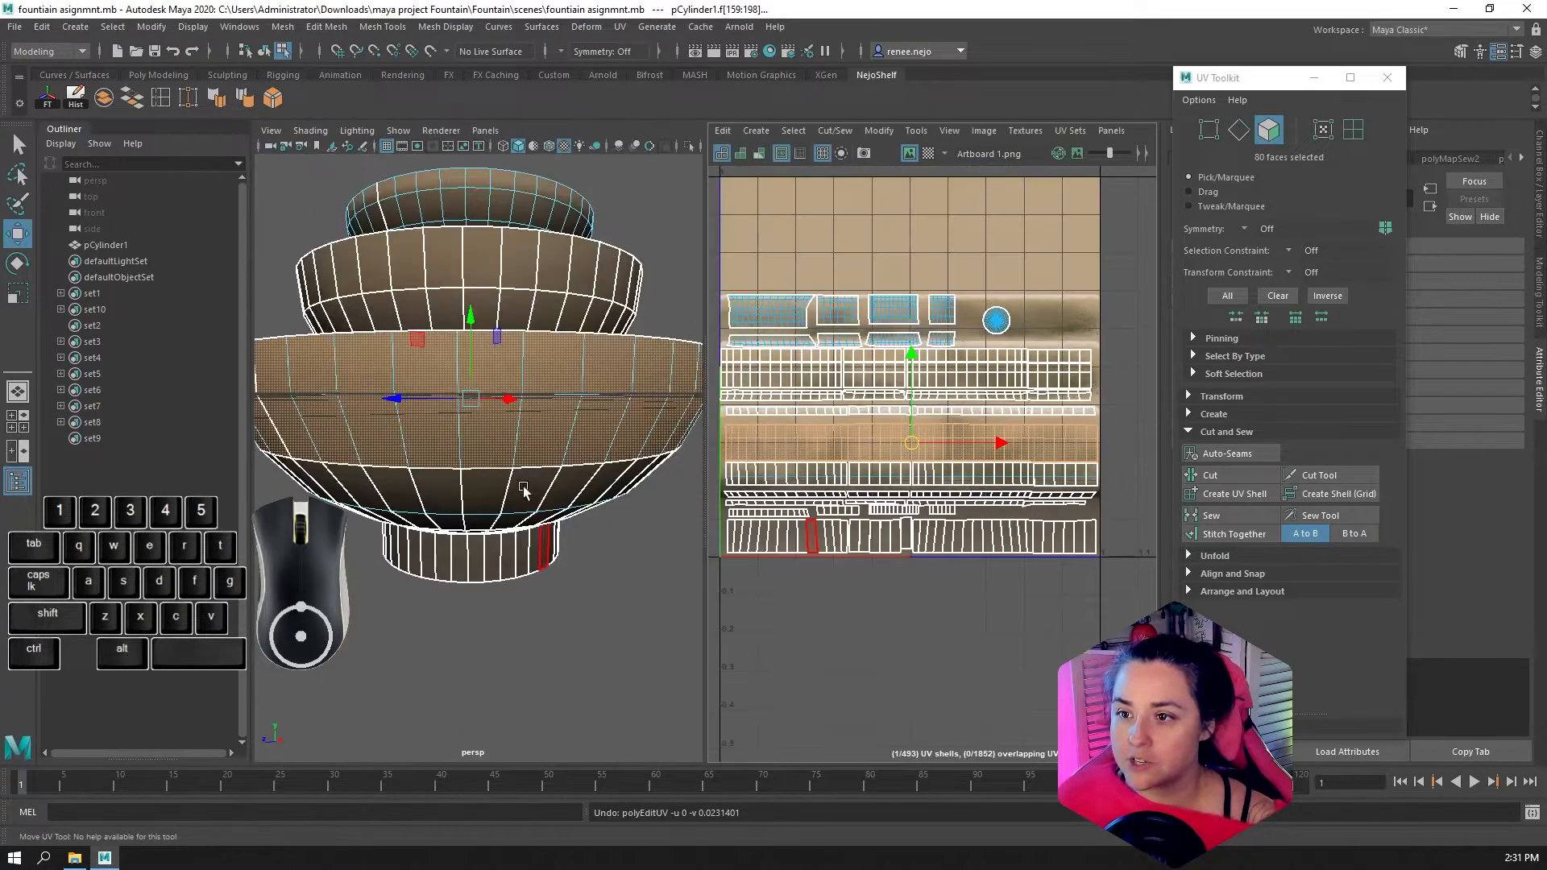
alt+drag(525, 489, 593, 548)
scroll(945, 441, down, 2)
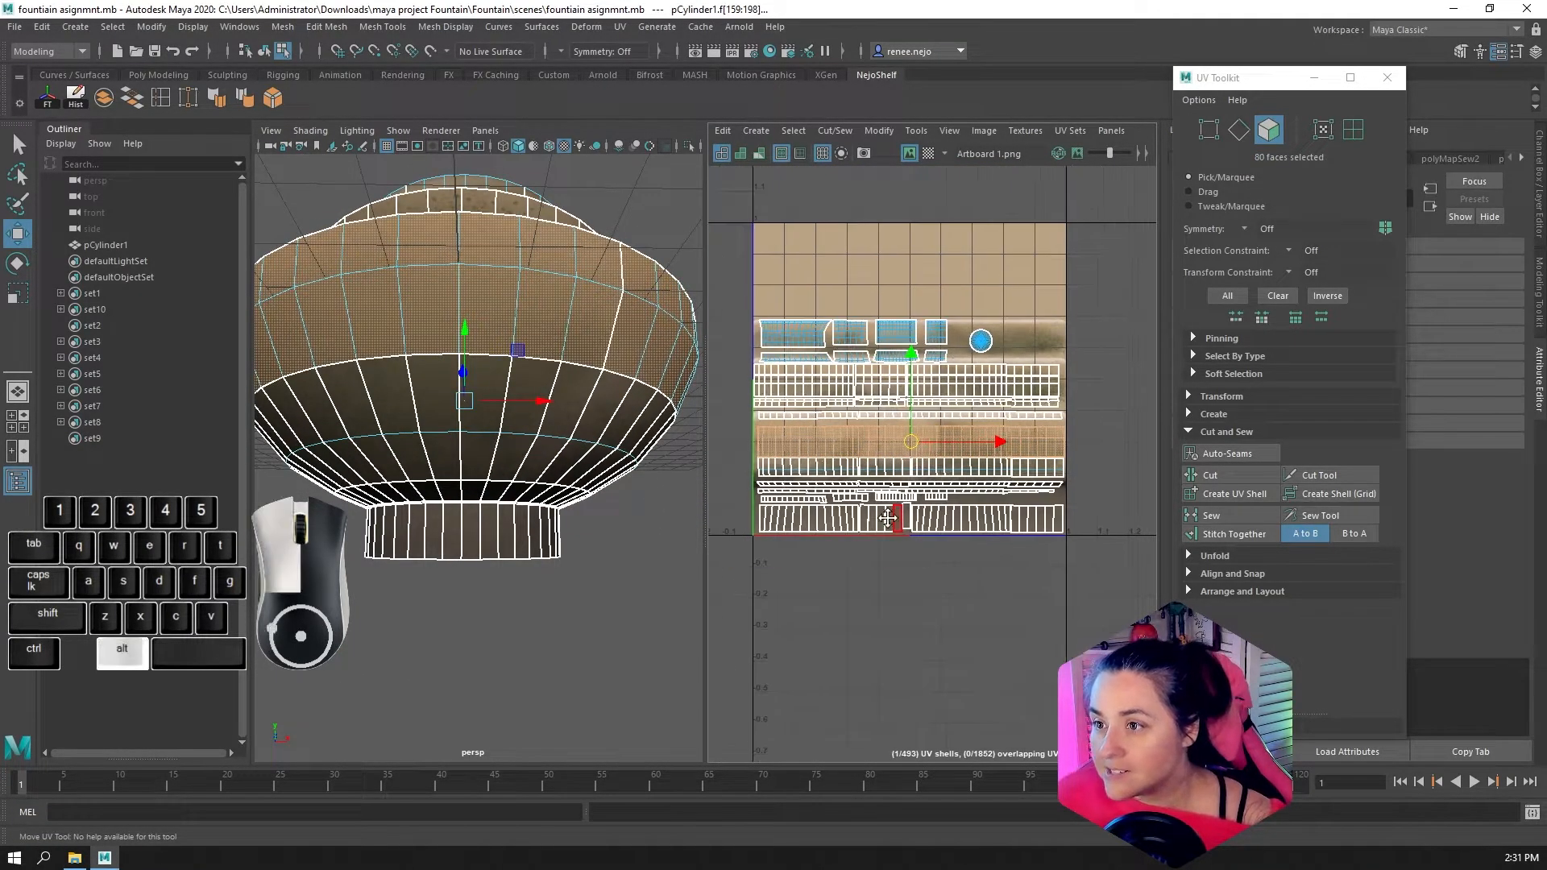
alt+middle_drag(941, 441, 923, 456)
scroll(824, 495, up, 6)
alt+middle_drag(823, 496, 996, 513)
alt+drag(535, 525, 567, 451)
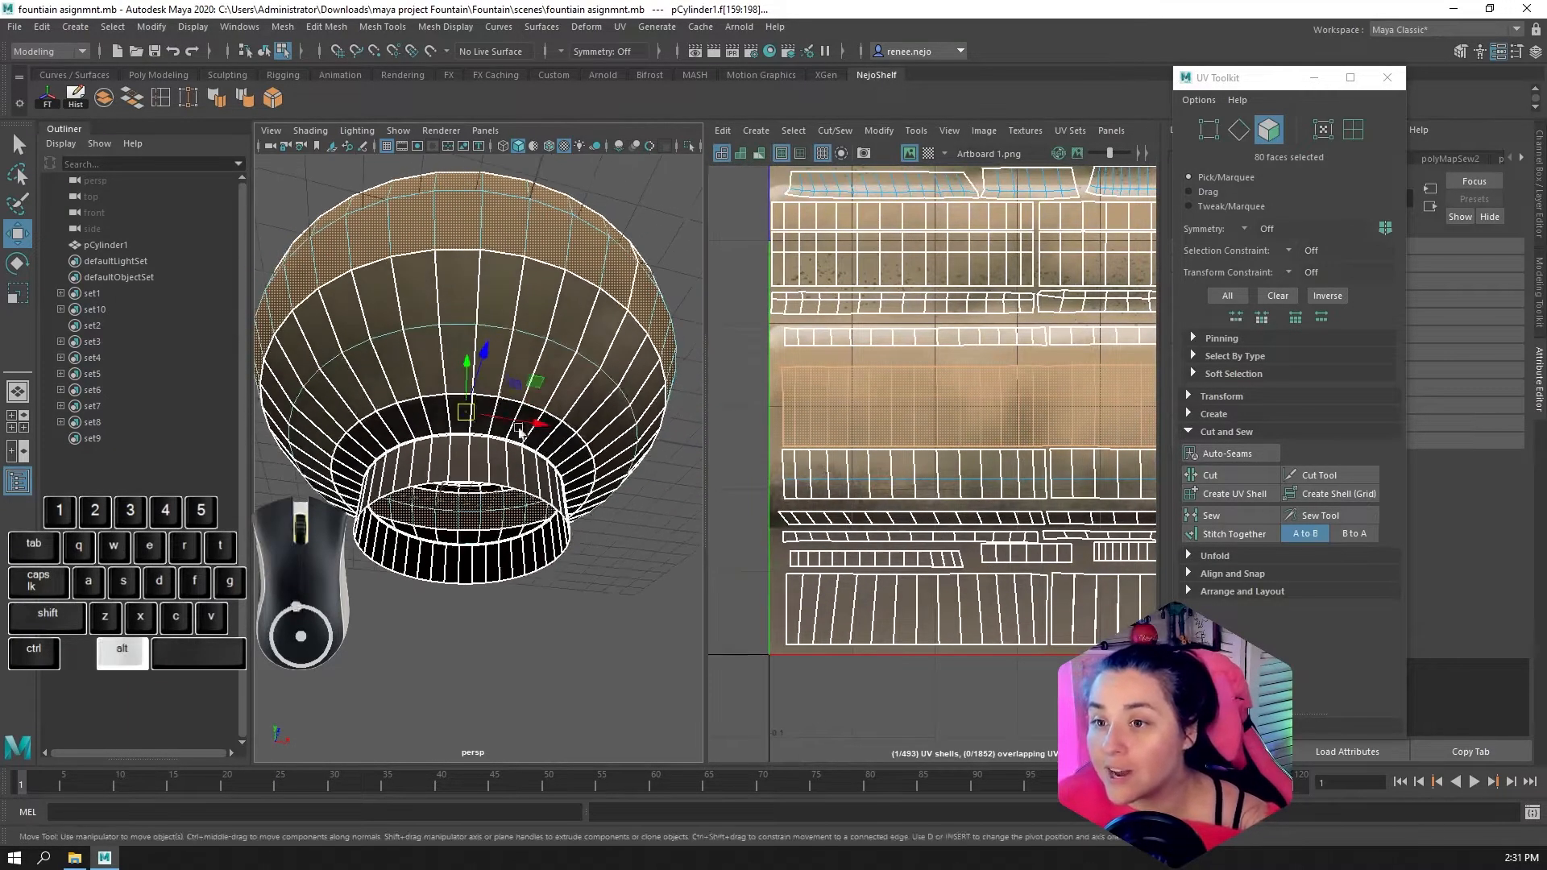
click(454, 276)
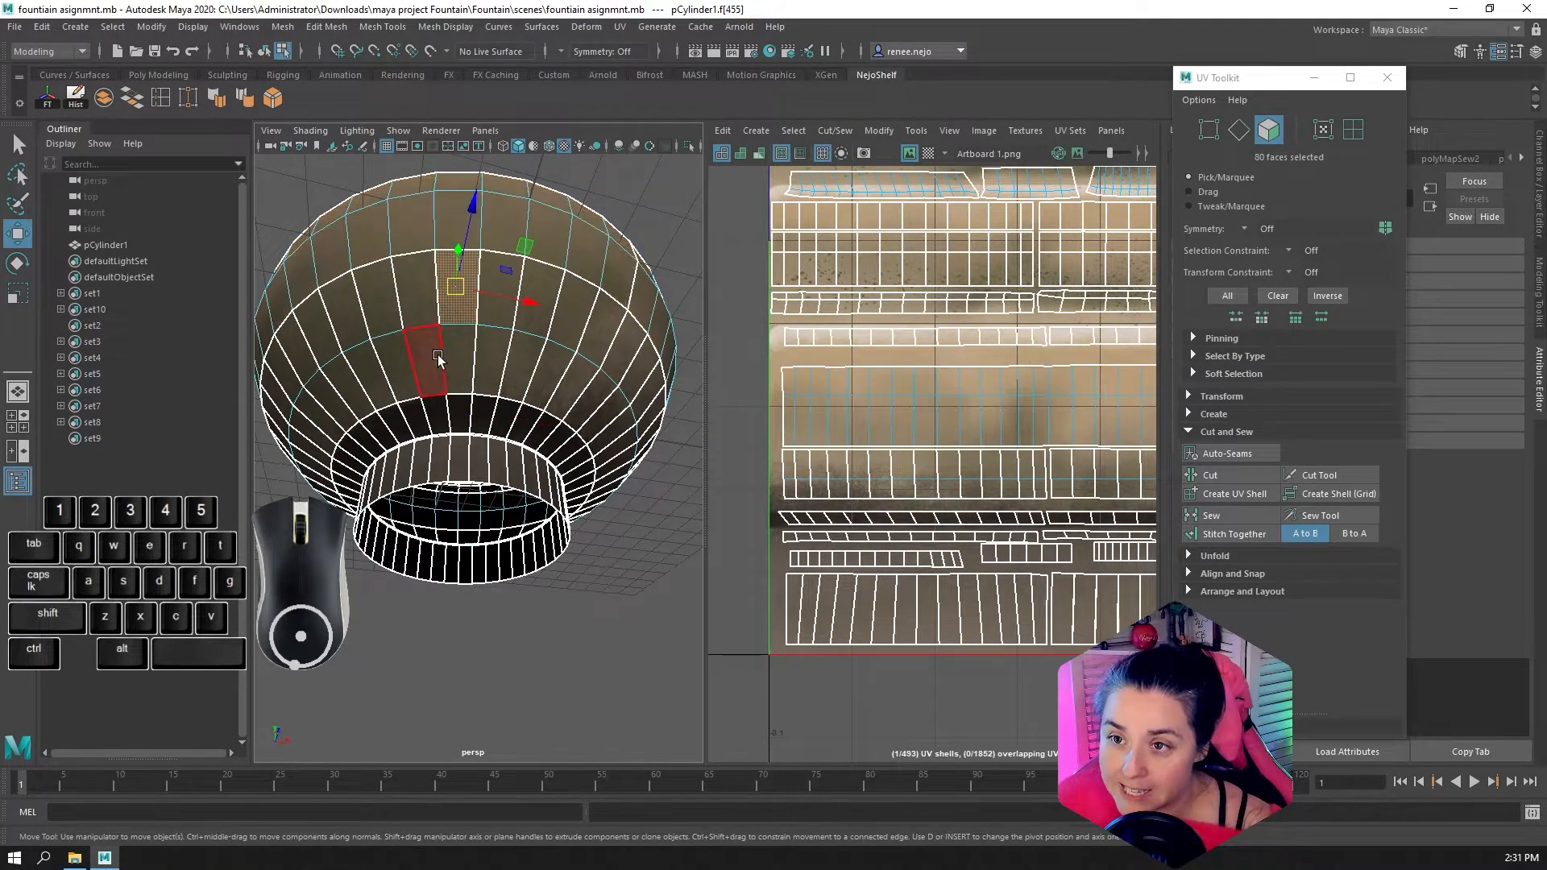
Select the full face ring below the sewn band on the bowl's underside and locate its row in the enlarged UV Editor
click(453, 367)
click(433, 289)
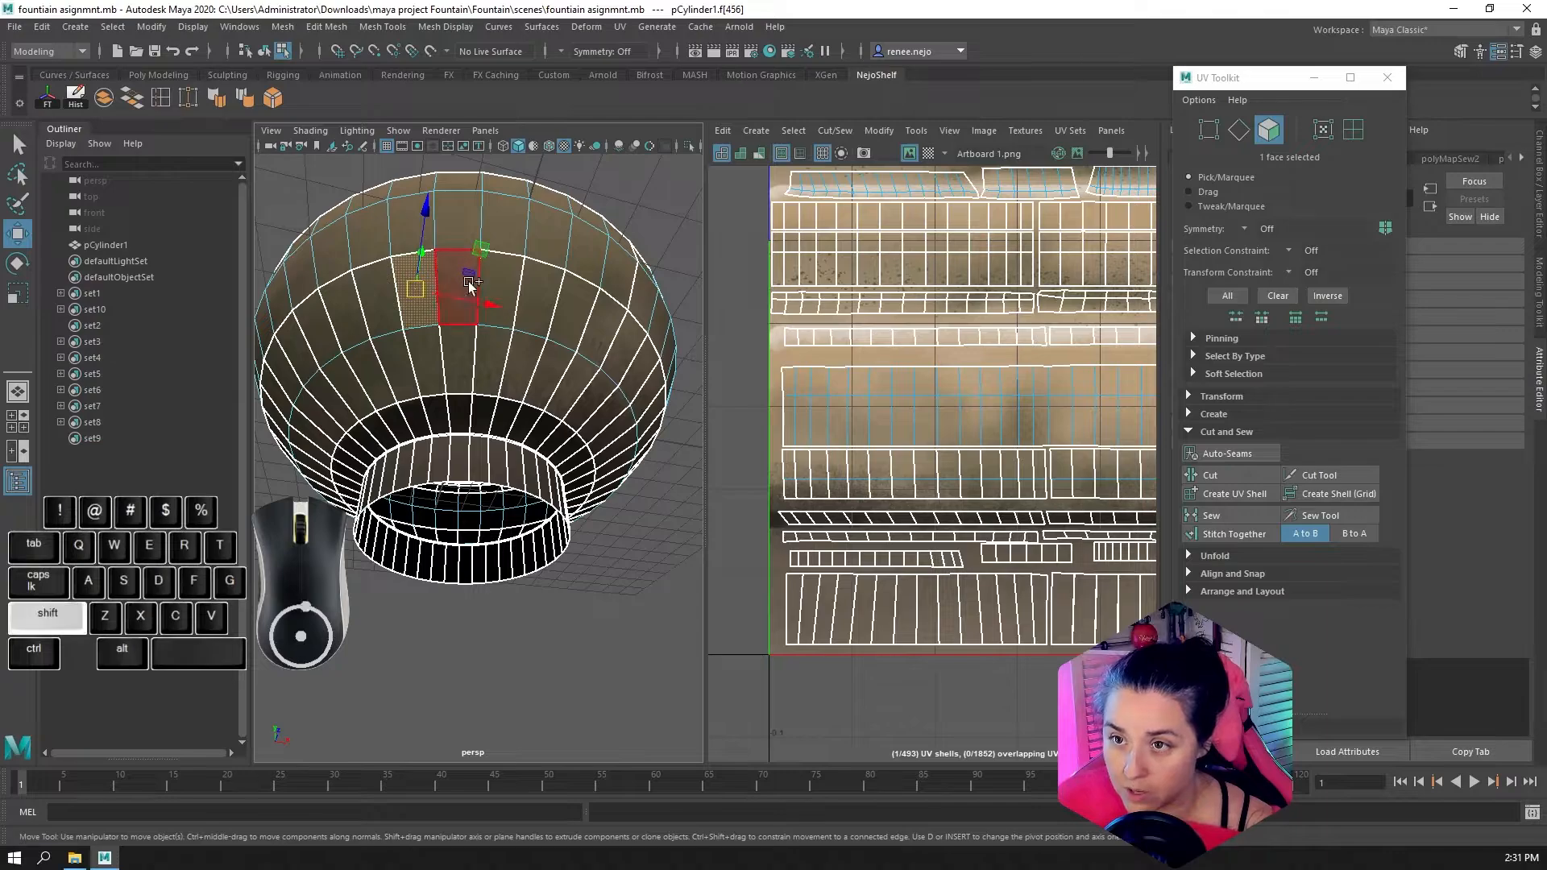
shift+double_click(395, 304)
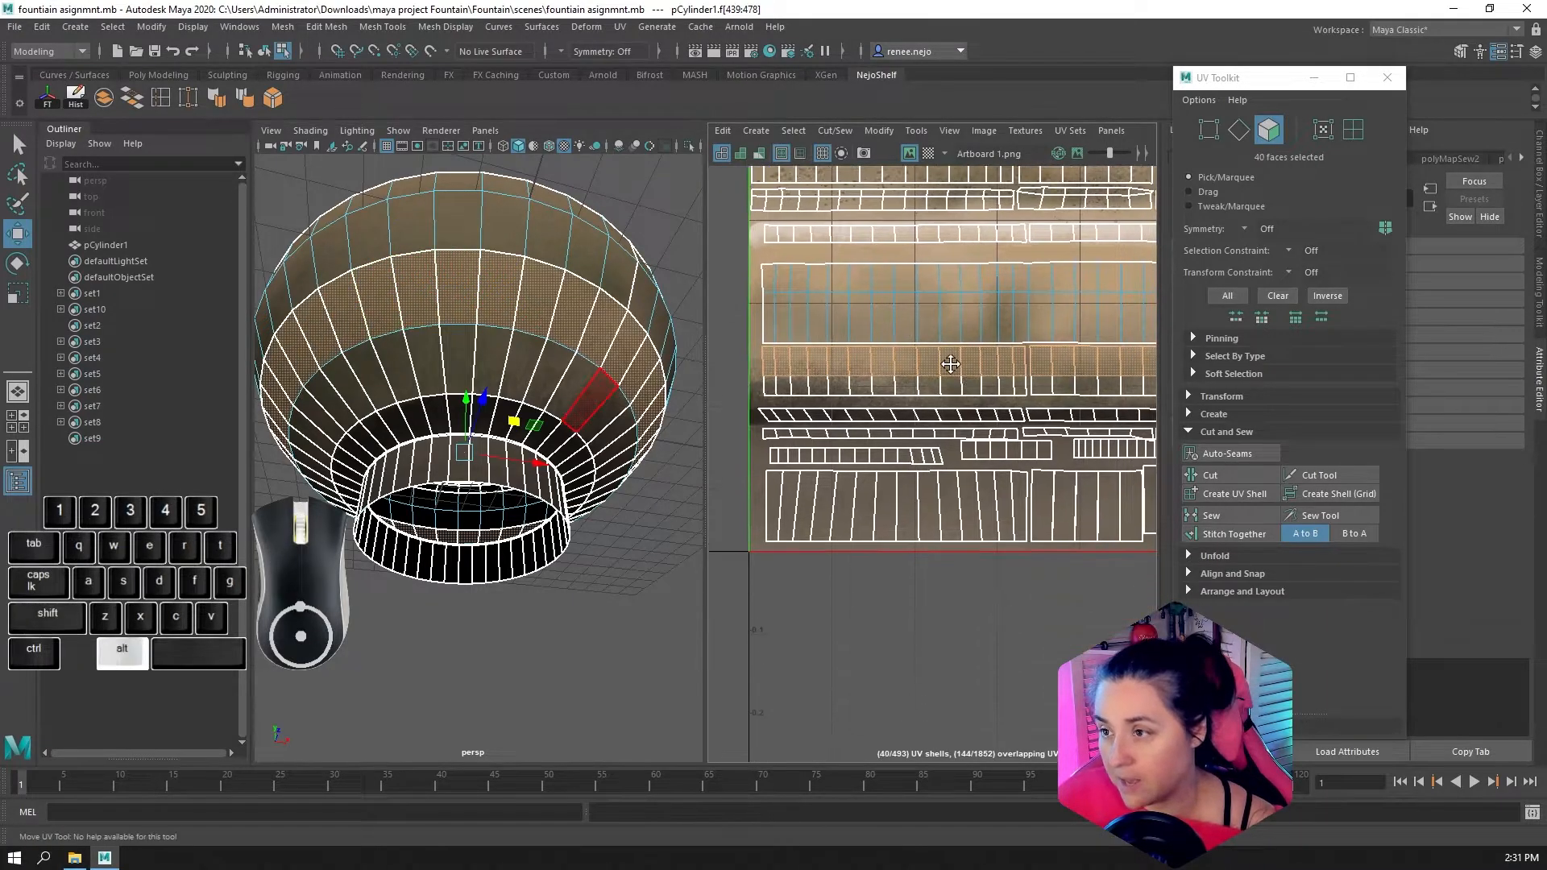
alt+middle_drag(947, 510, 986, 400)
key(space)
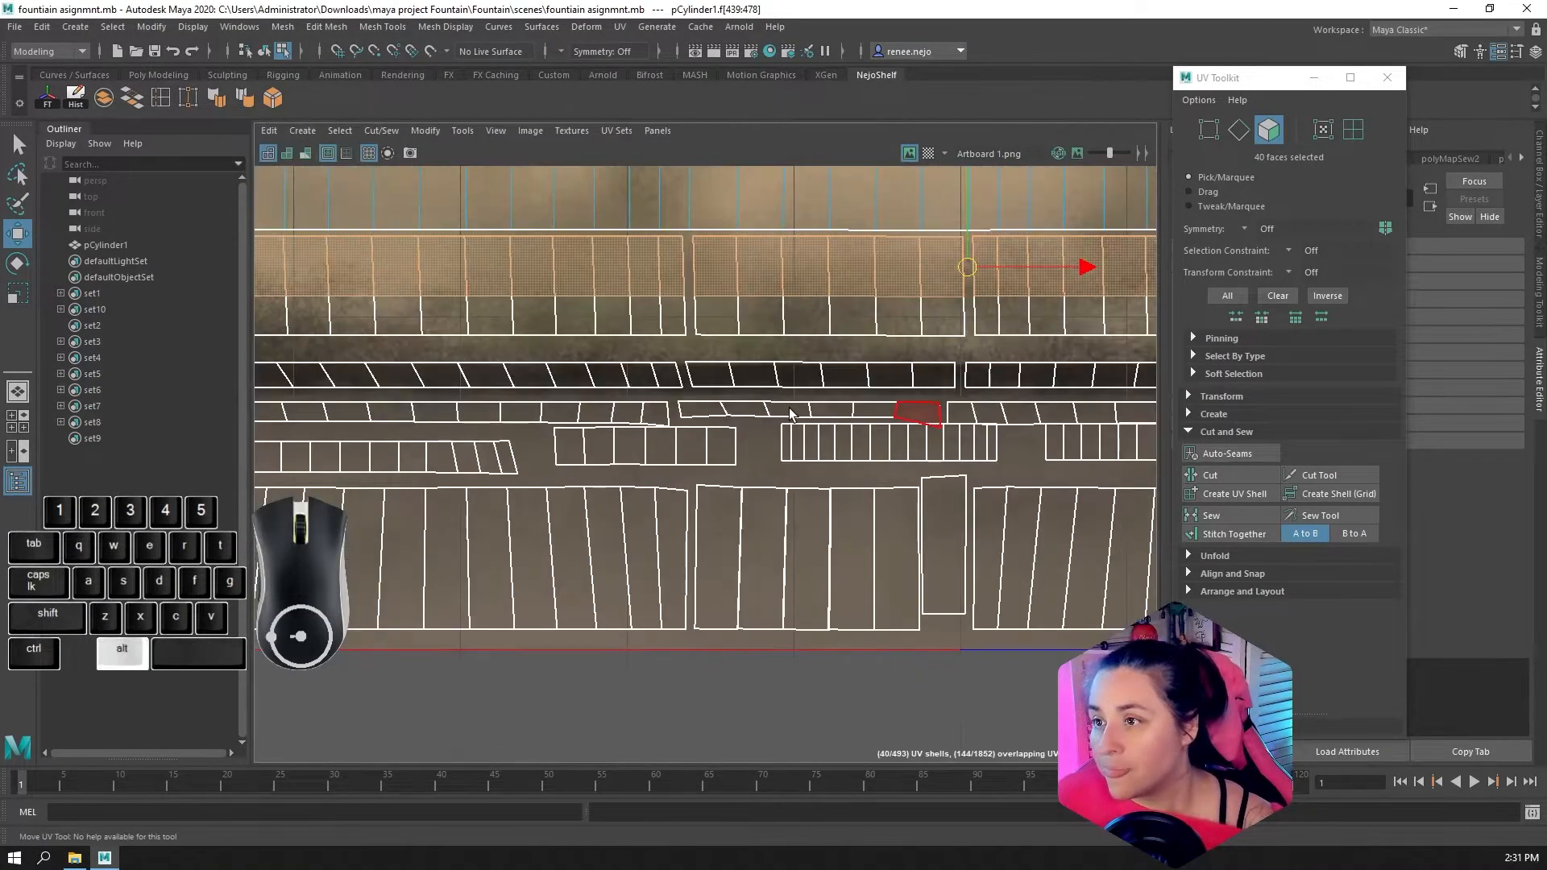
alt+middle_drag(790, 411, 994, 576)
Select the vertical edges between the faces along the first part of the row just below the sewn band
key(F10)
click(382, 433)
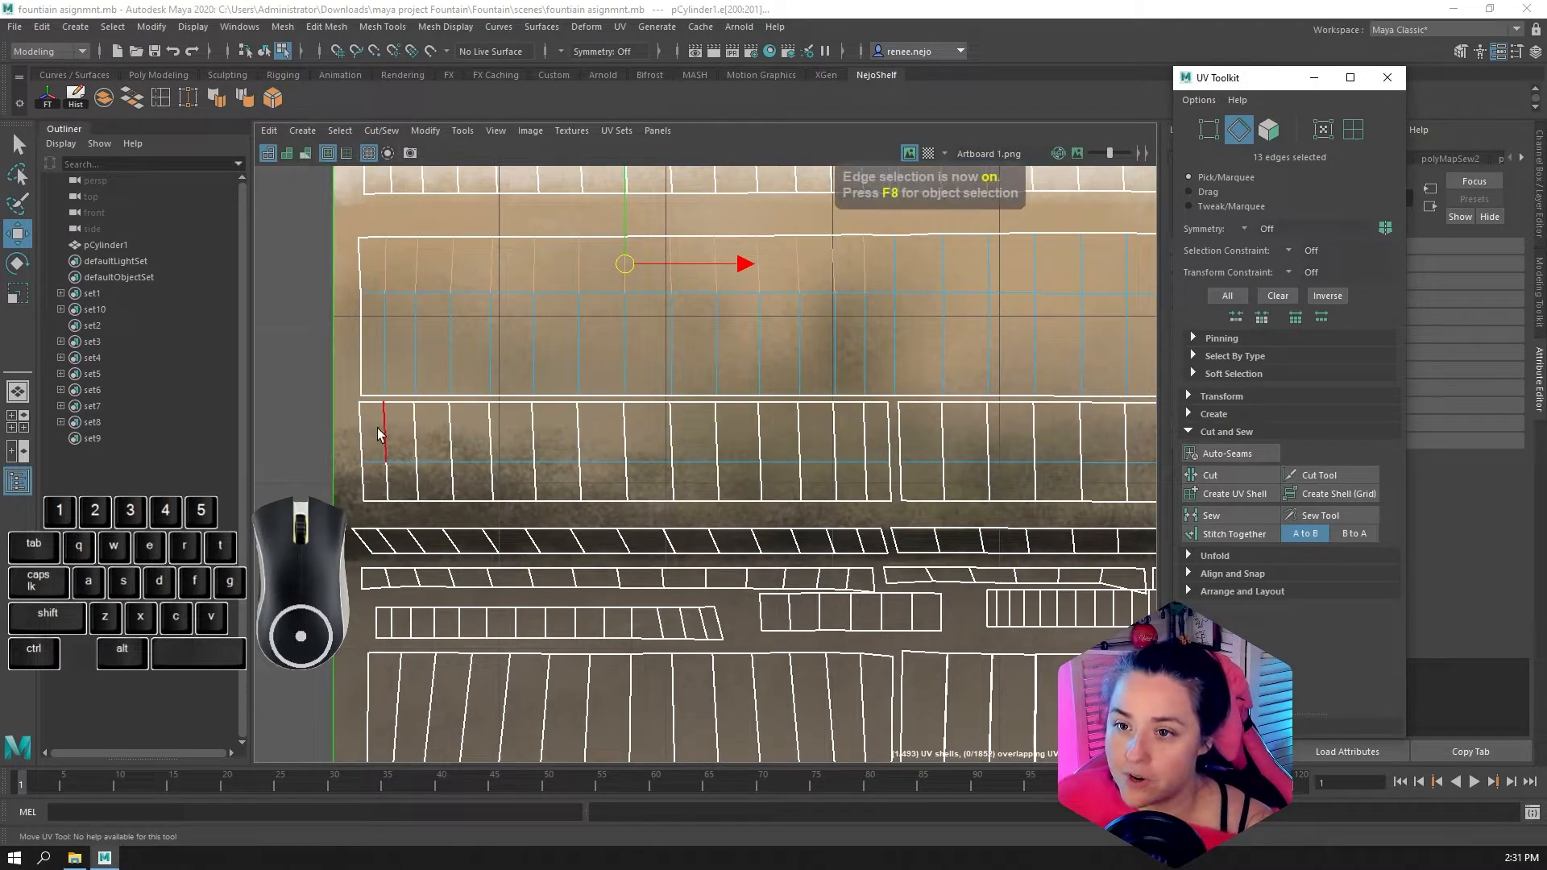
drag(377, 430, 415, 435)
drag(924, 431, 1003, 434)
alt+middle_drag(1002, 436, 663, 475)
shift+drag(682, 480, 1008, 473)
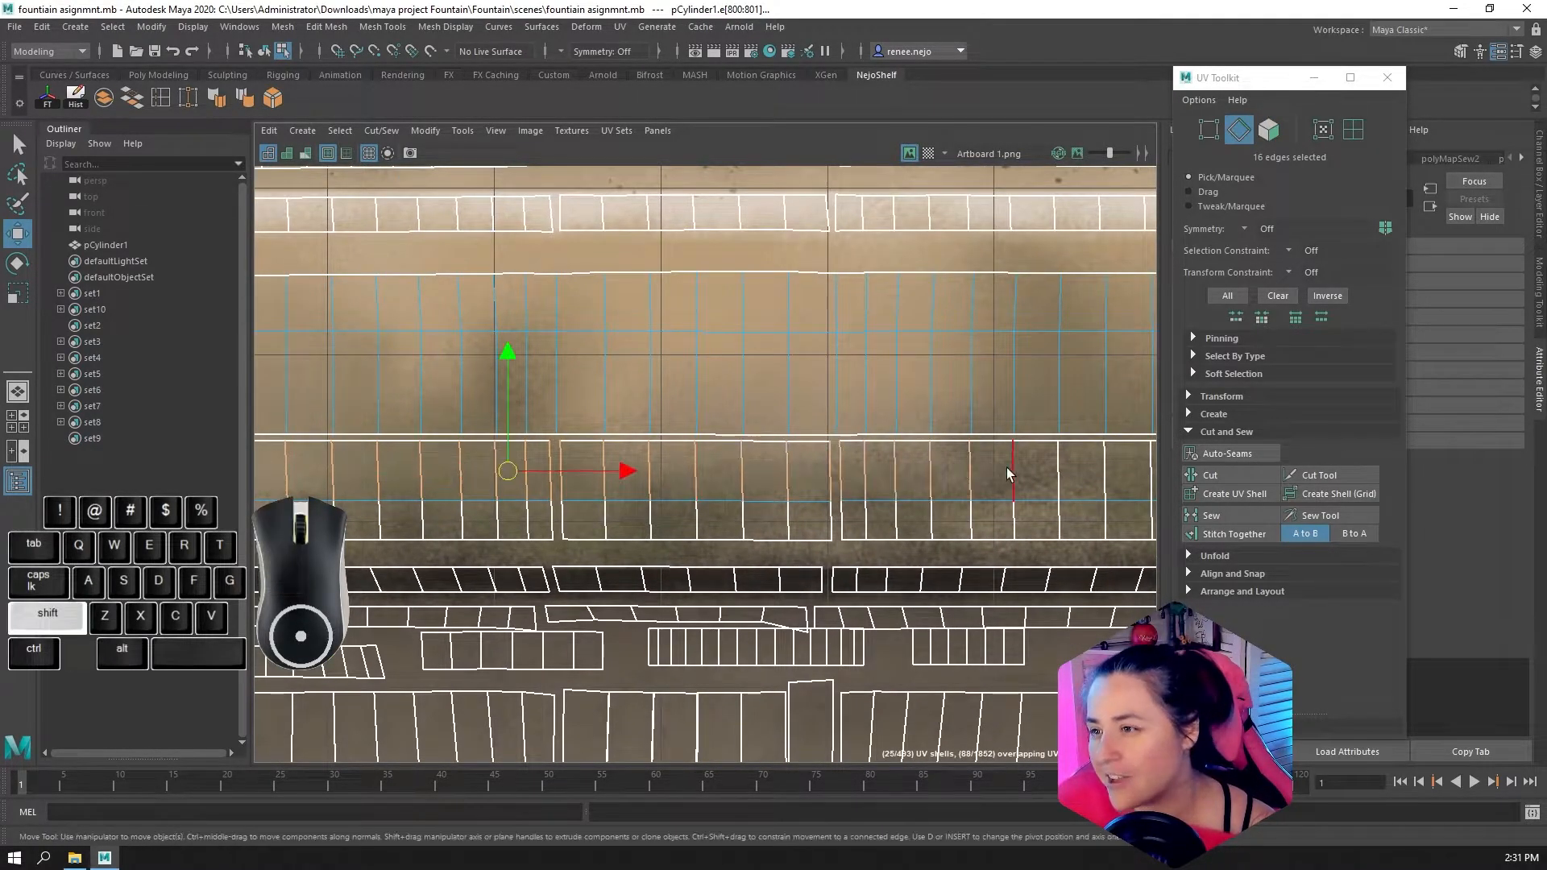
Add the vertical edges along the rest of that row to the selection and sew its faces together
alt+middle_drag(874, 482, 943, 495)
shift+drag(890, 486, 1121, 485)
alt+middle_drag(1116, 486, 876, 540)
shift+drag(887, 553, 1057, 536)
alt+middle_drag(1085, 541, 870, 560)
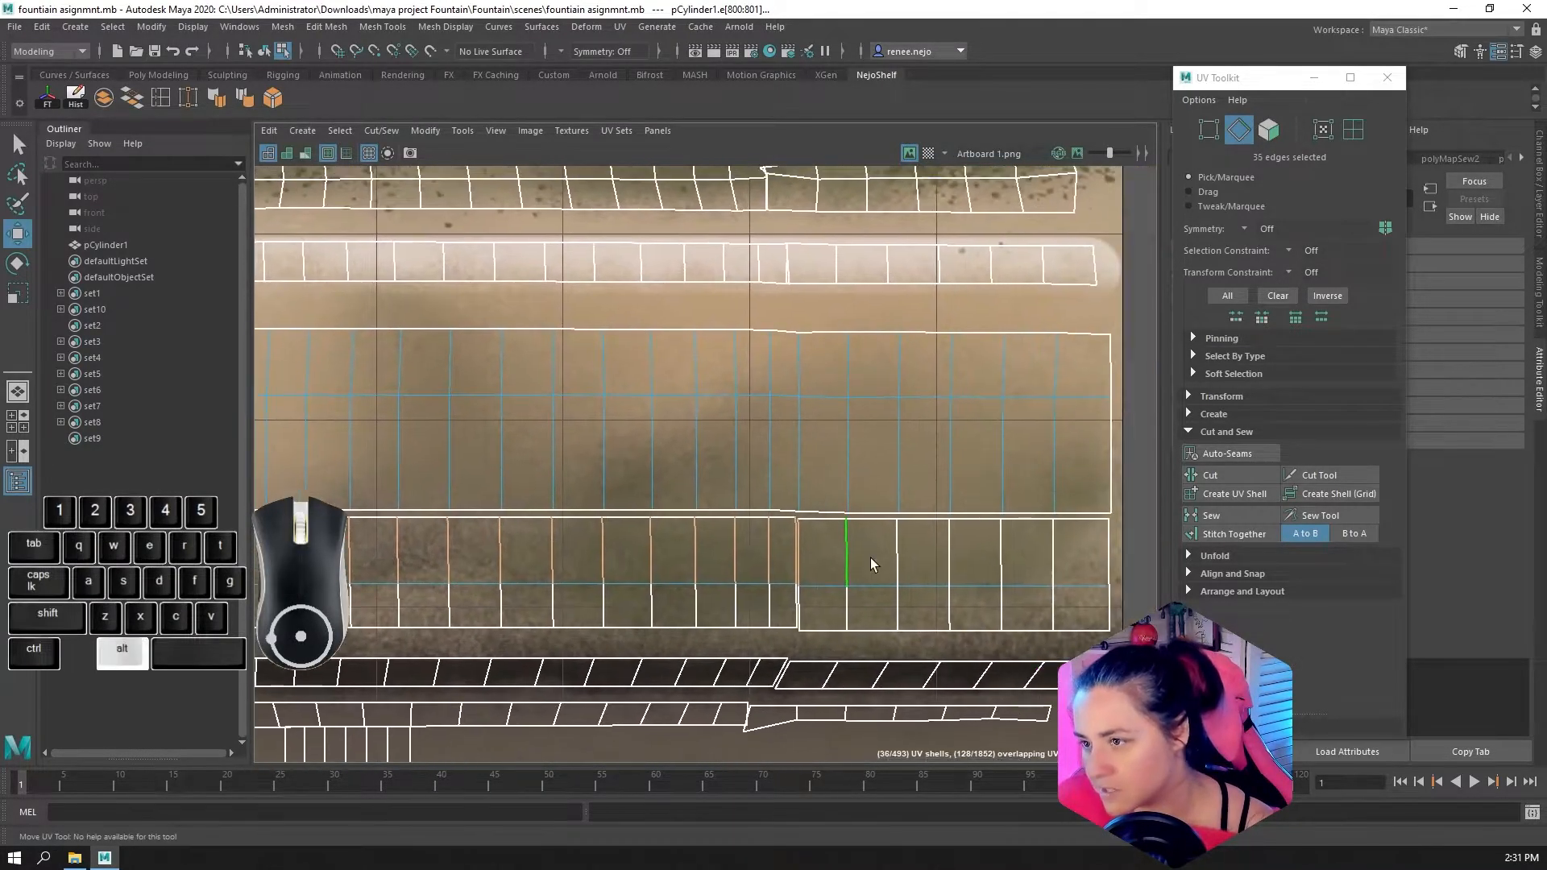
shift+drag(875, 564, 1083, 564)
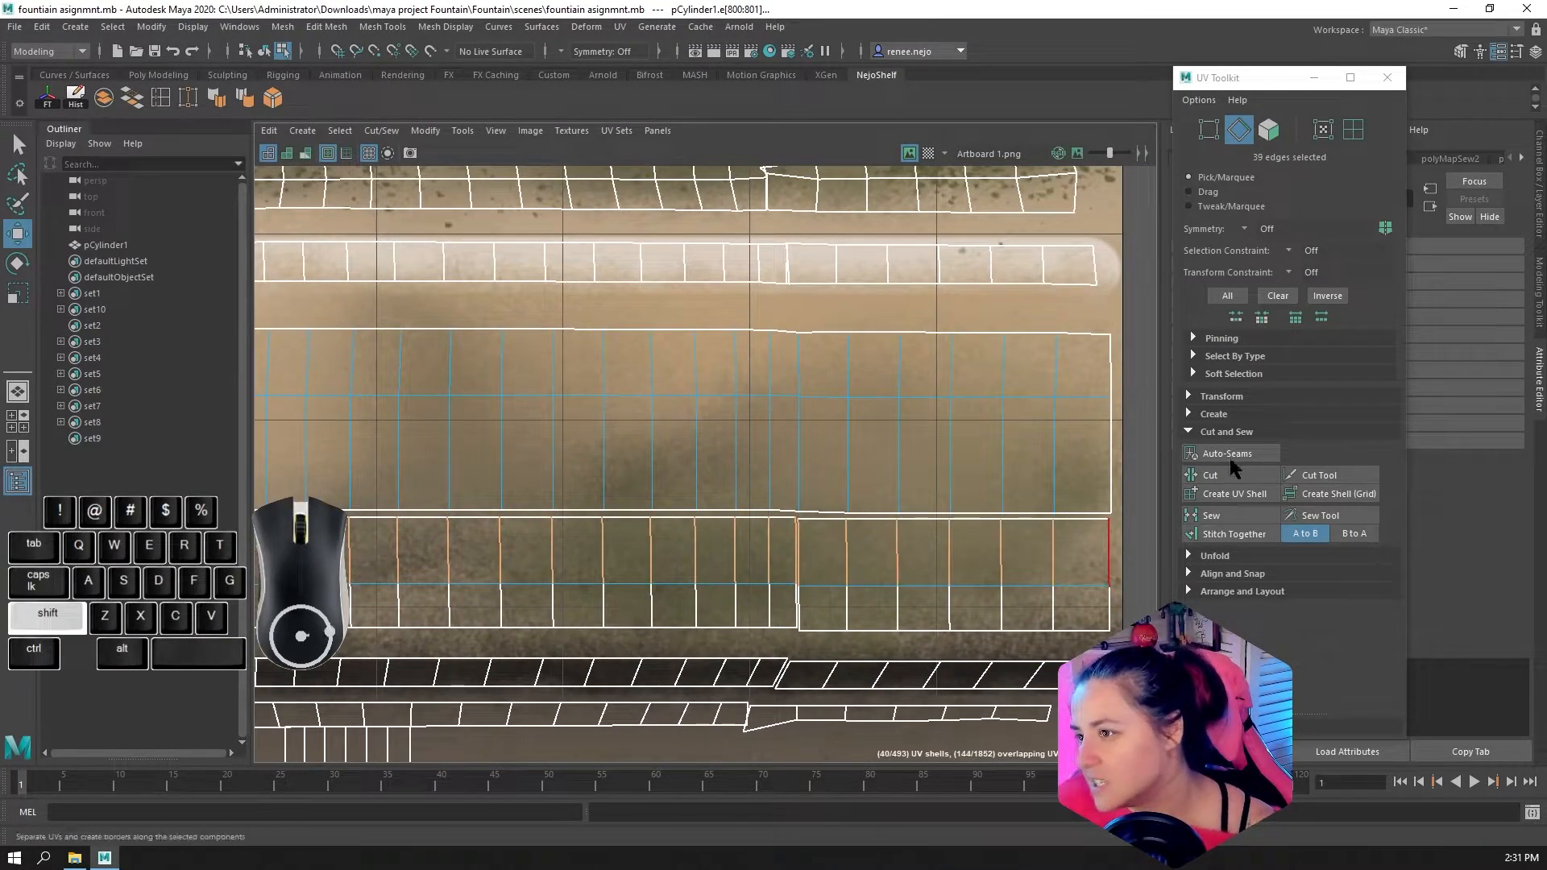
click(1235, 519)
Select only the border edges between the large sewn band and the row below it, and sew that seam
scroll(704, 524, down, 3)
click(988, 516)
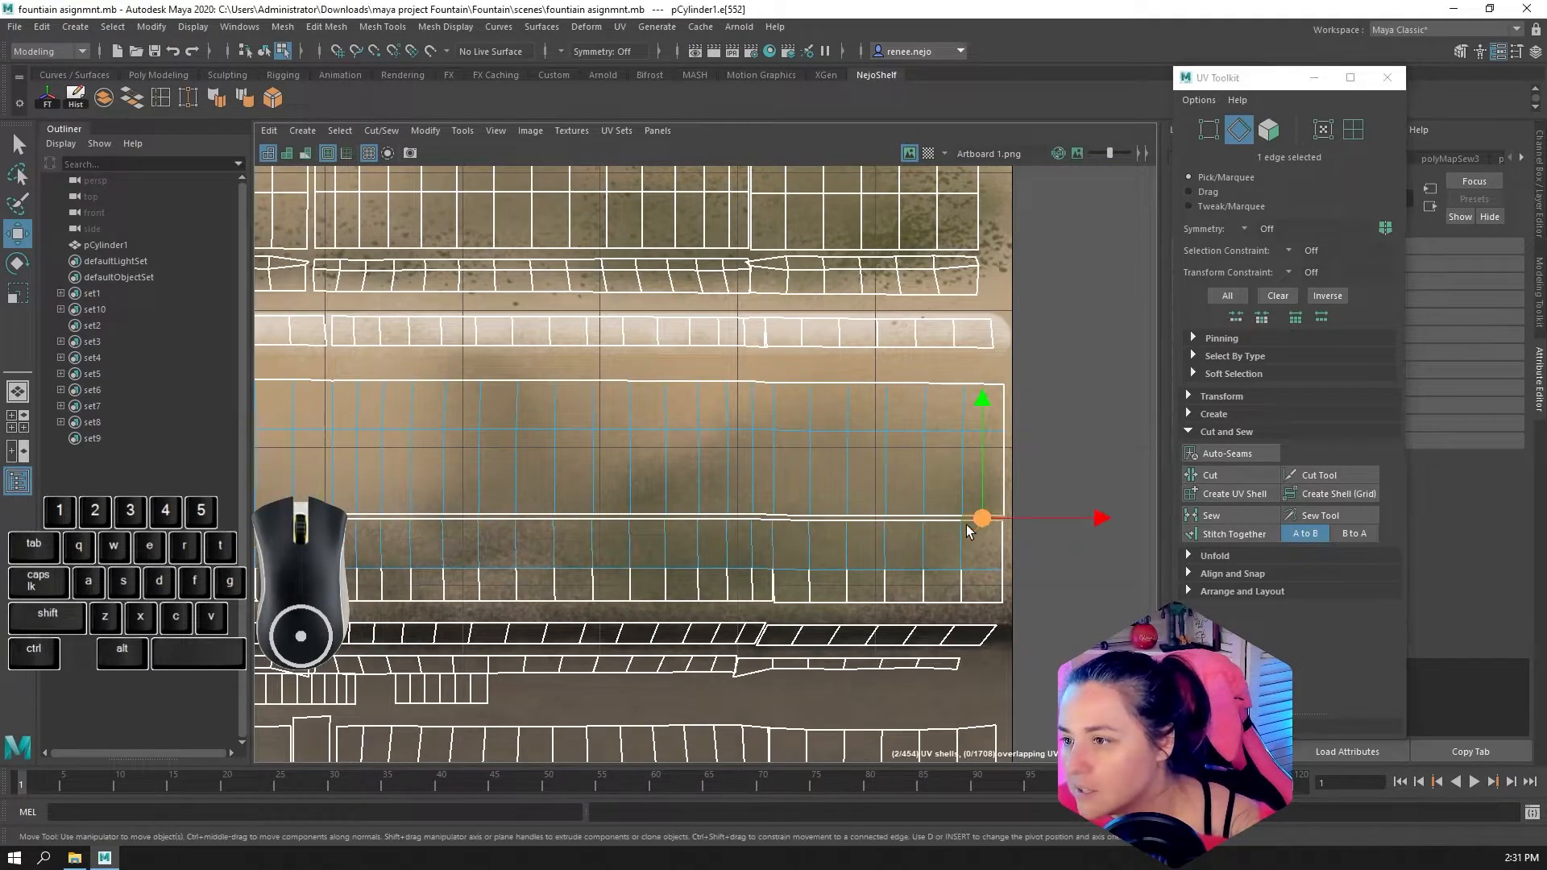
double_click(946, 519)
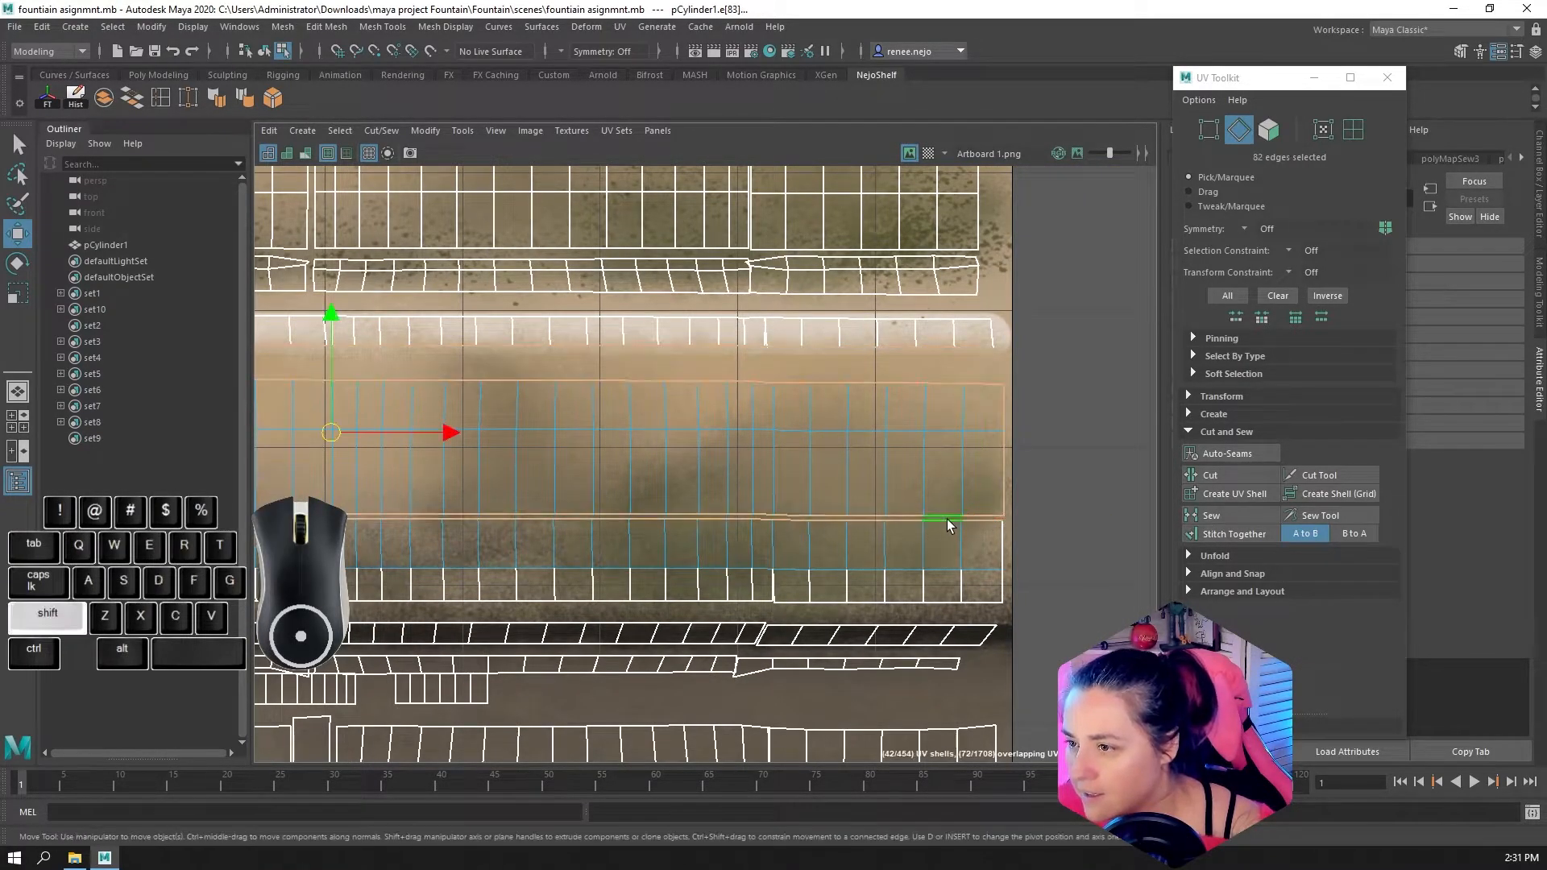
scroll(959, 500, down, 3)
scroll(665, 430, down, 3)
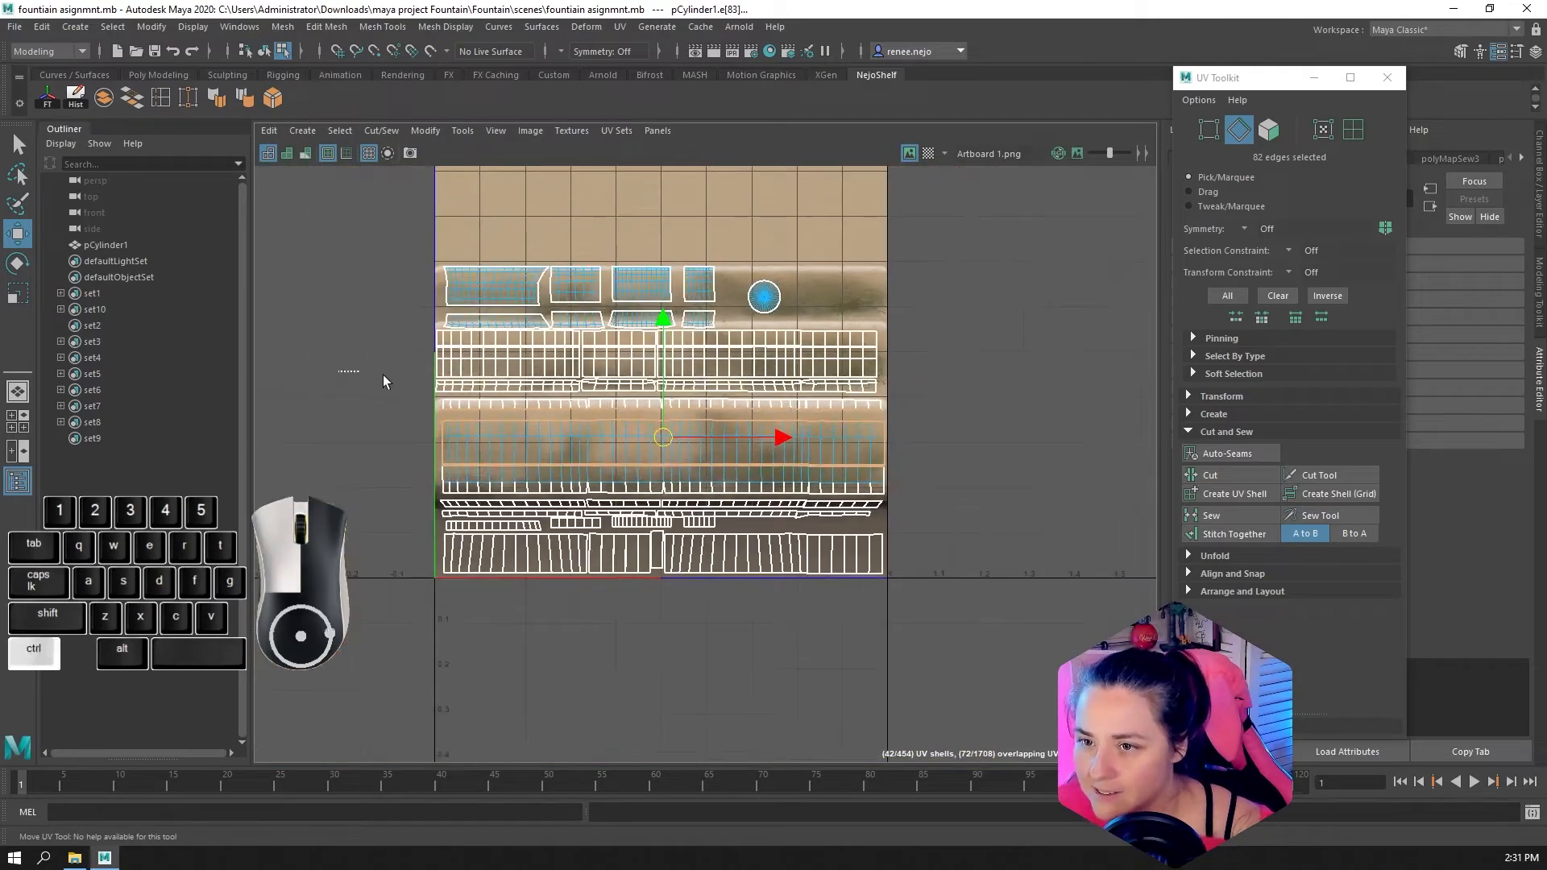
ctrl+drag(968, 457, 968, 456)
scroll(748, 471, up, 3)
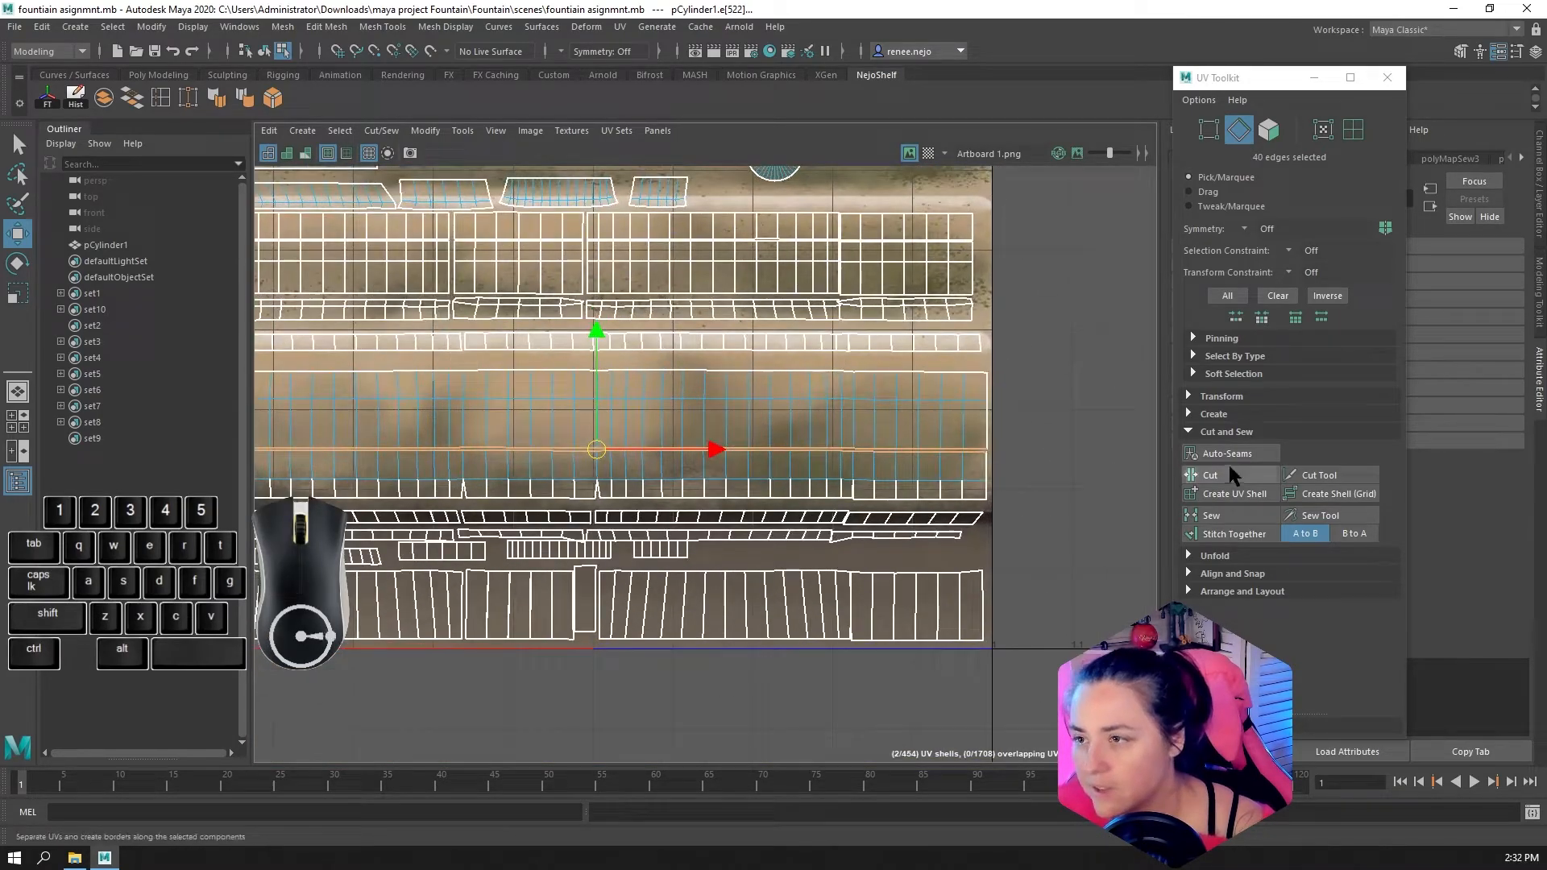
click(1231, 518)
Select the vertical edges between the faces of the band's lowest row across its full length and sew them
alt+middle_drag(542, 499, 916, 492)
scroll(552, 482, up, 4)
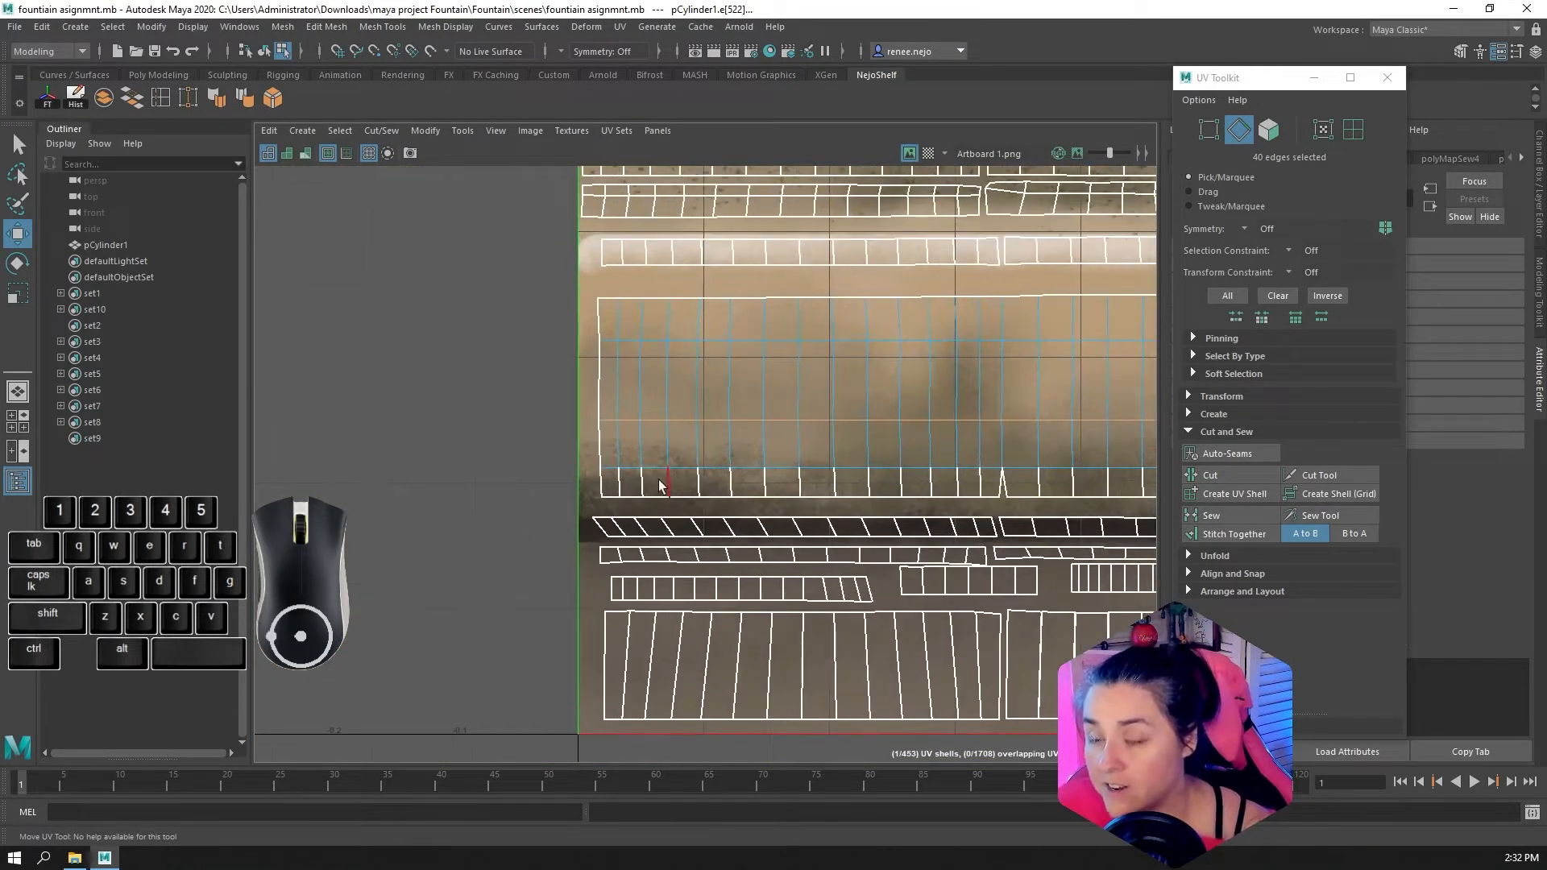
drag(619, 489, 613, 489)
drag(1099, 478, 1102, 479)
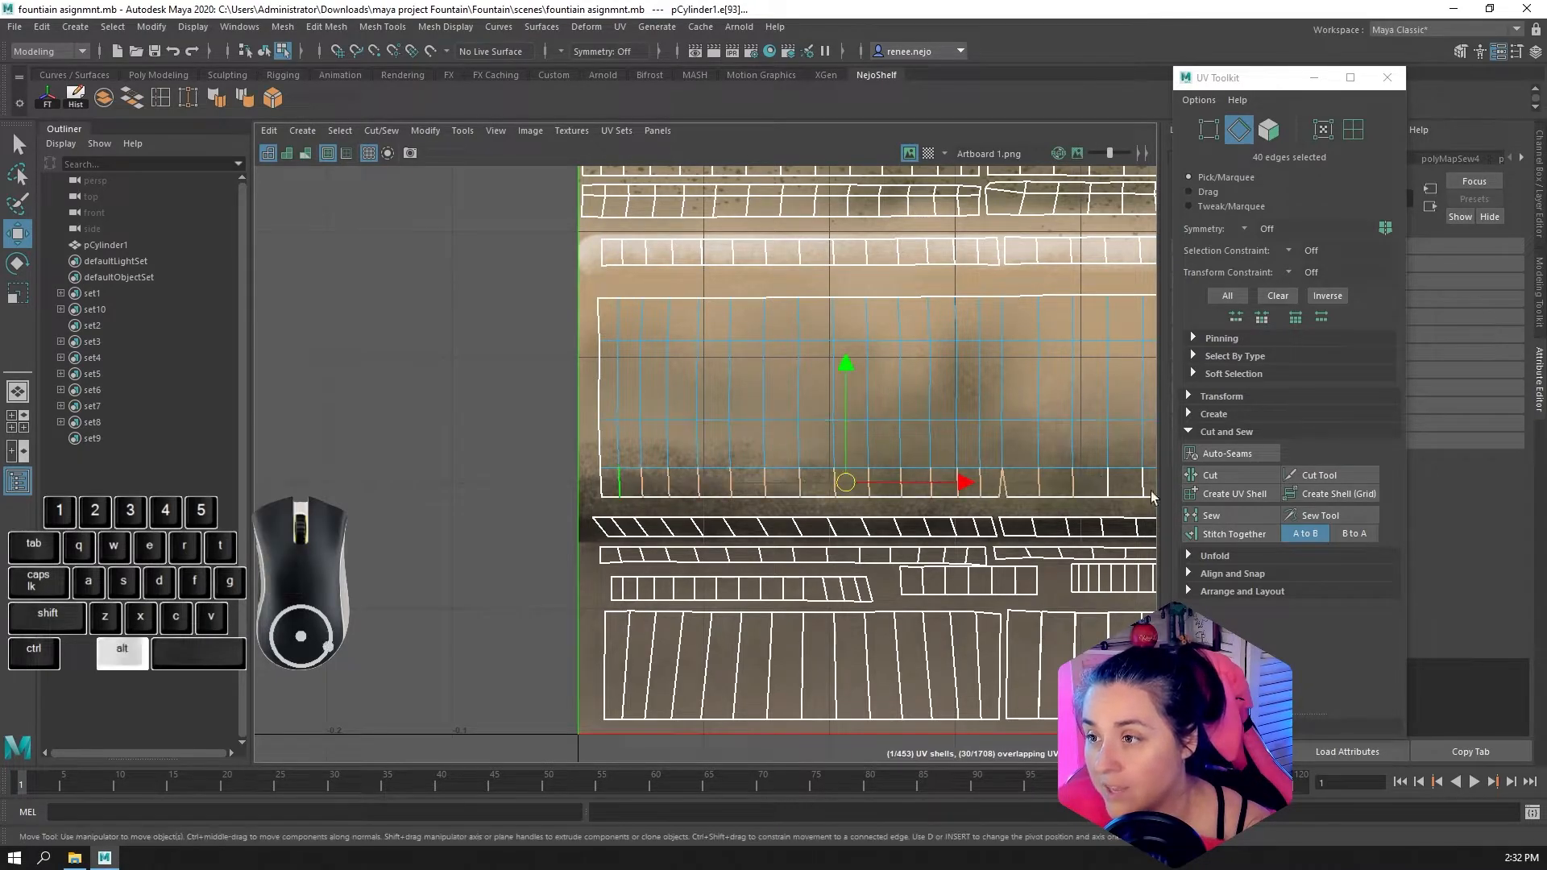
alt+middle_drag(1109, 481, 541, 468)
shift+drag(527, 467, 1080, 471)
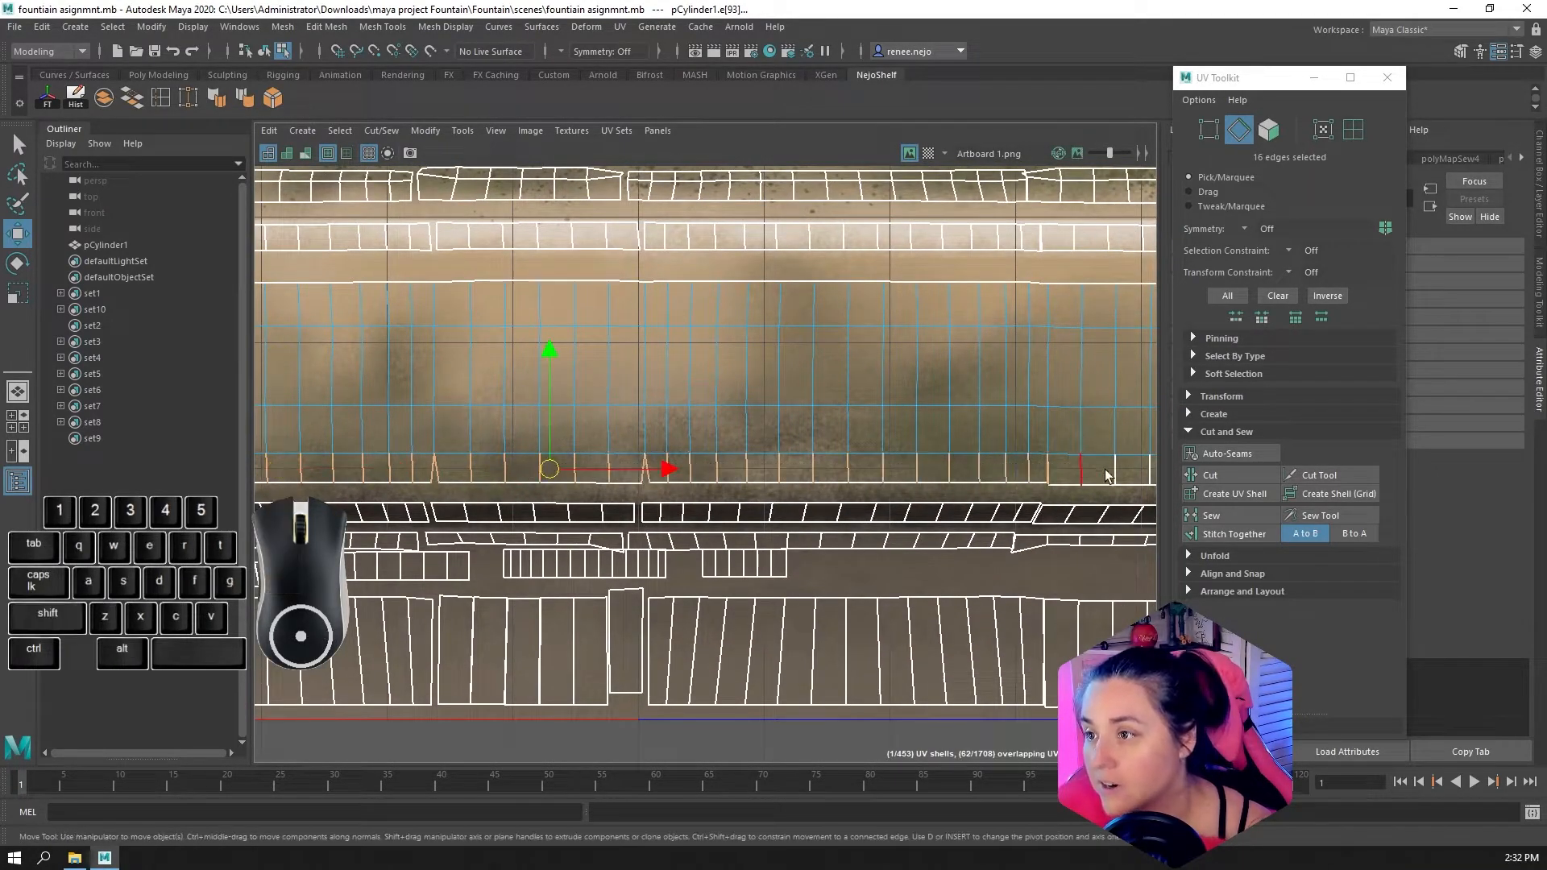
alt+middle_drag(1080, 472, 686, 471)
shift+drag(675, 470, 909, 453)
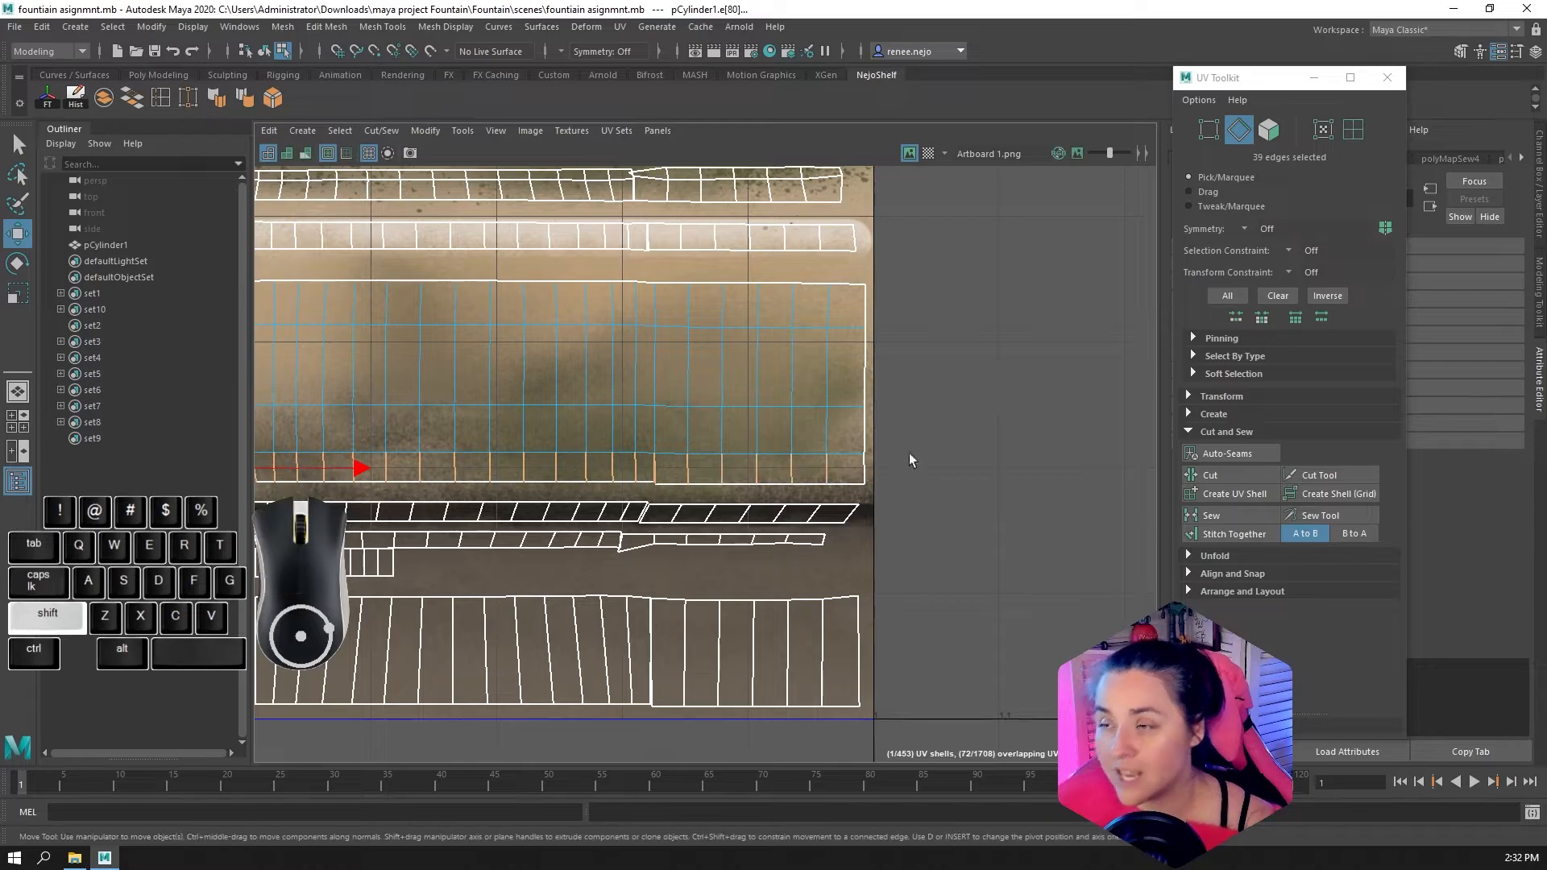
alt+middle_drag(729, 570, 1076, 558)
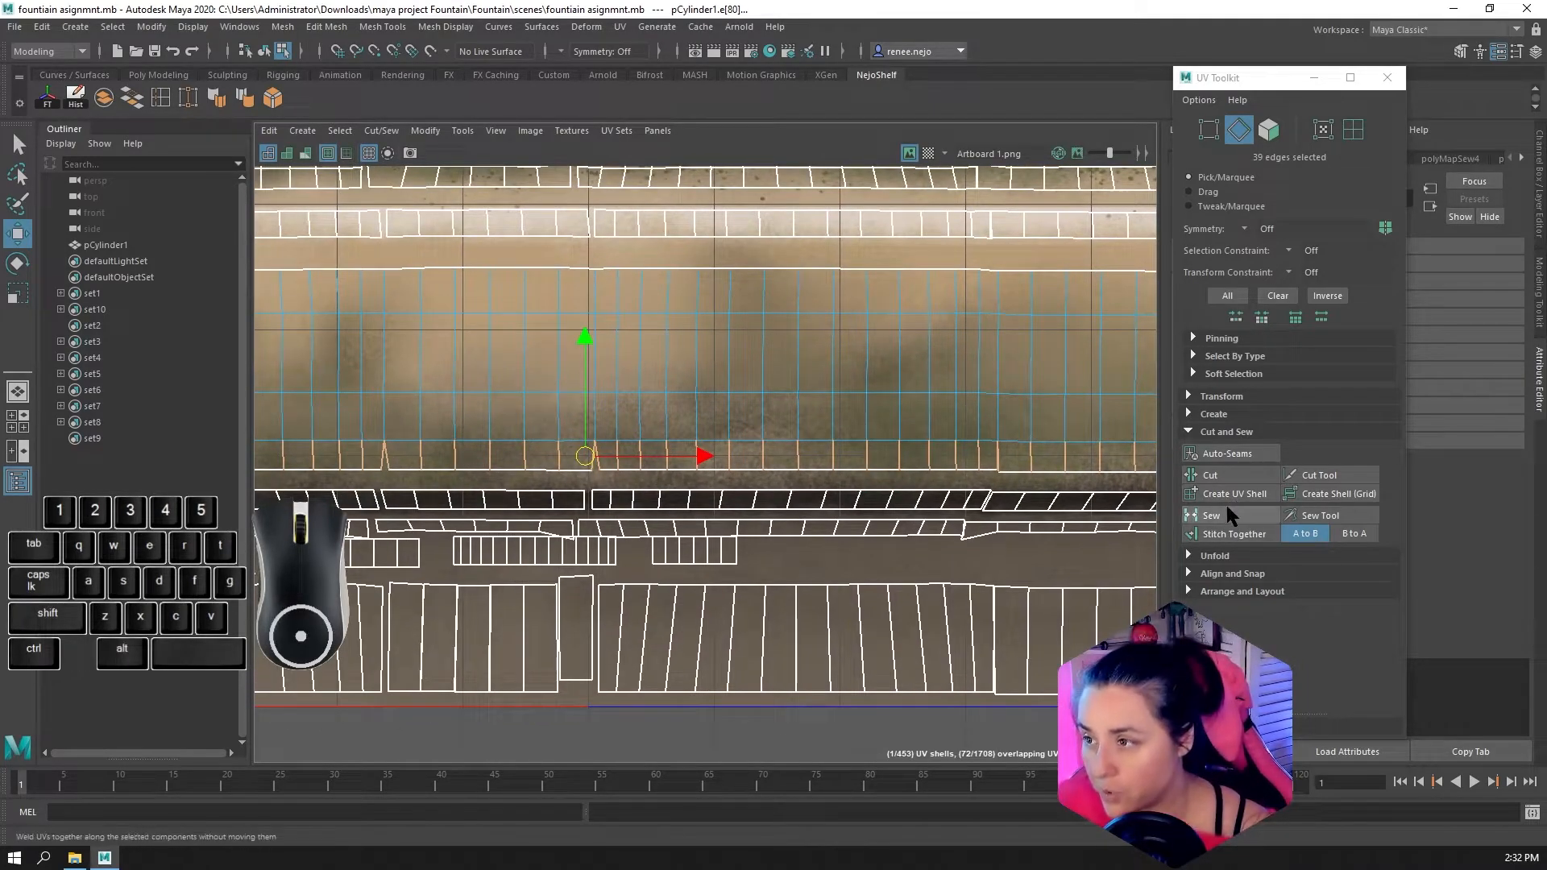
click(1227, 513)
Clear the selection and examine the sewn bowl in the 3D view alongside its band in the UV layout
scroll(448, 404, down, 2)
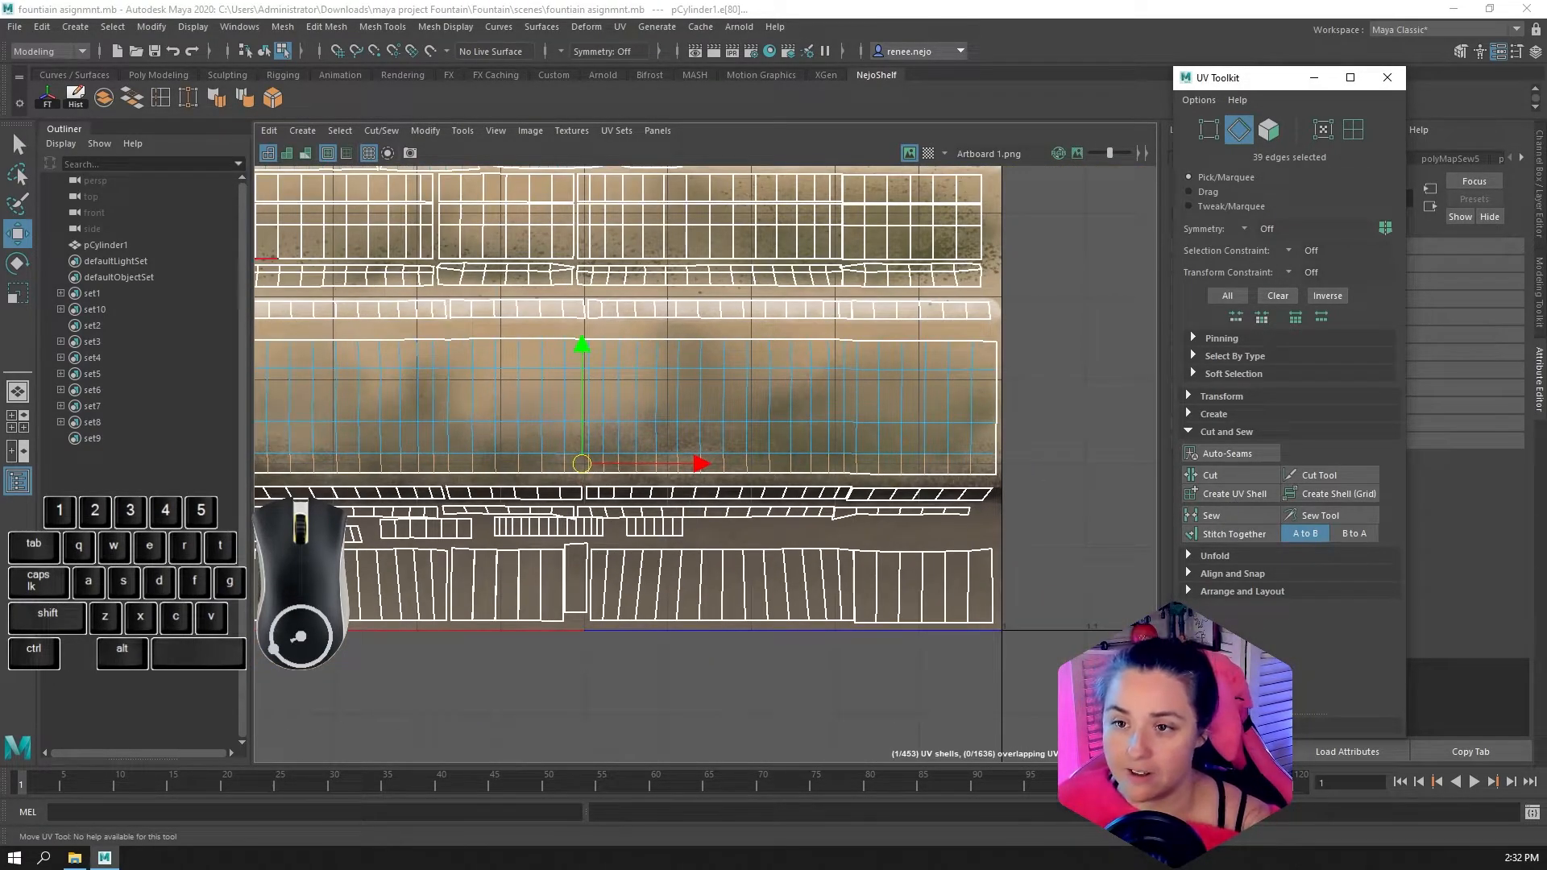
alt+middle_drag(468, 483, 620, 499)
alt+scroll(516, 477, down, 2)
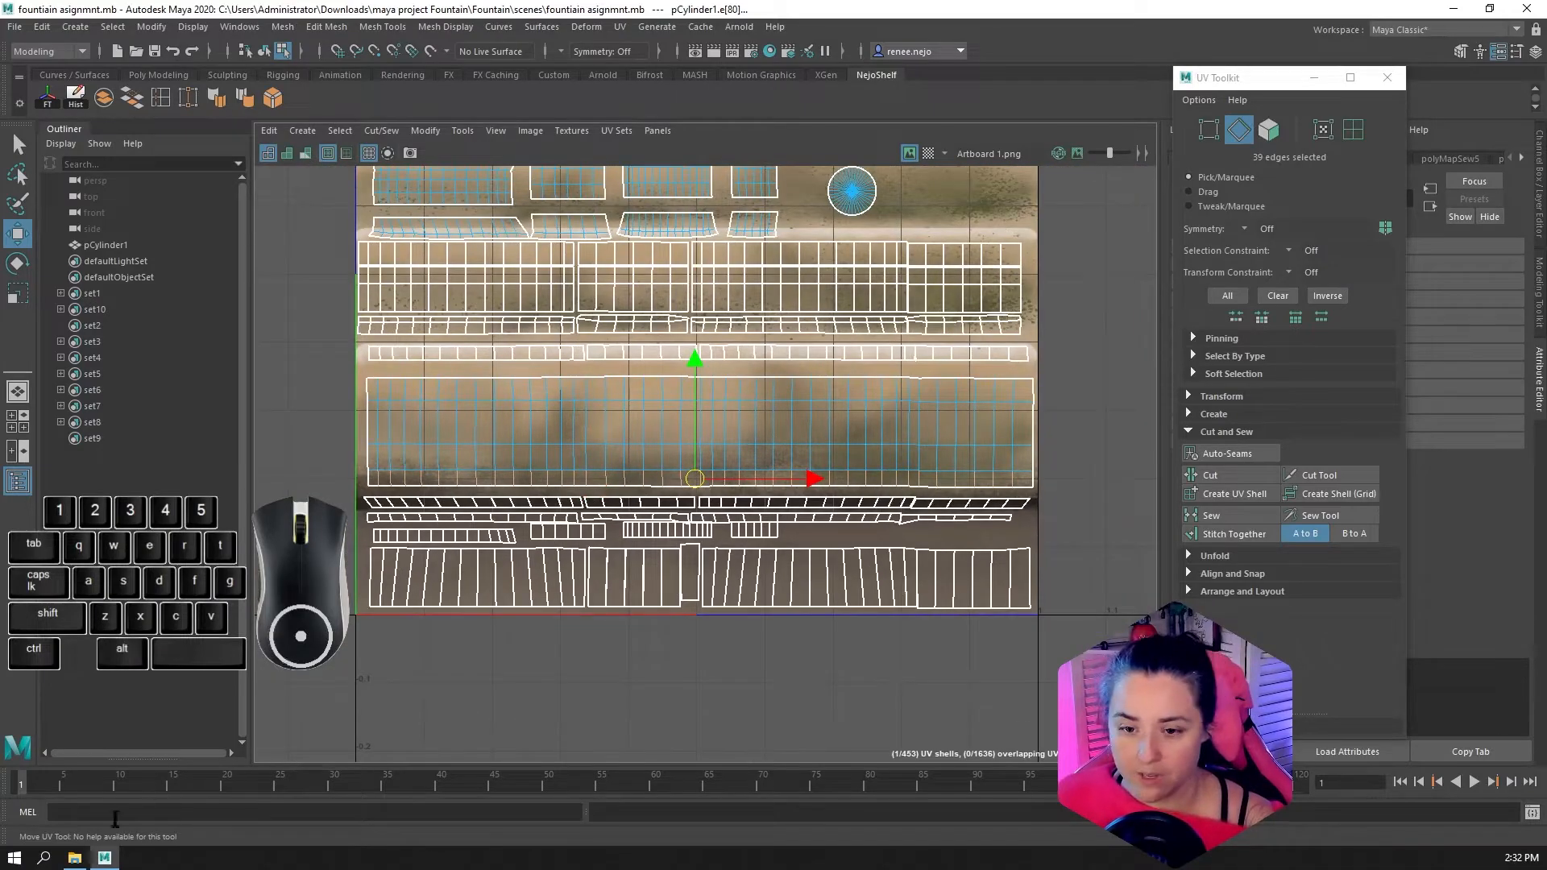
click(493, 632)
key(space)
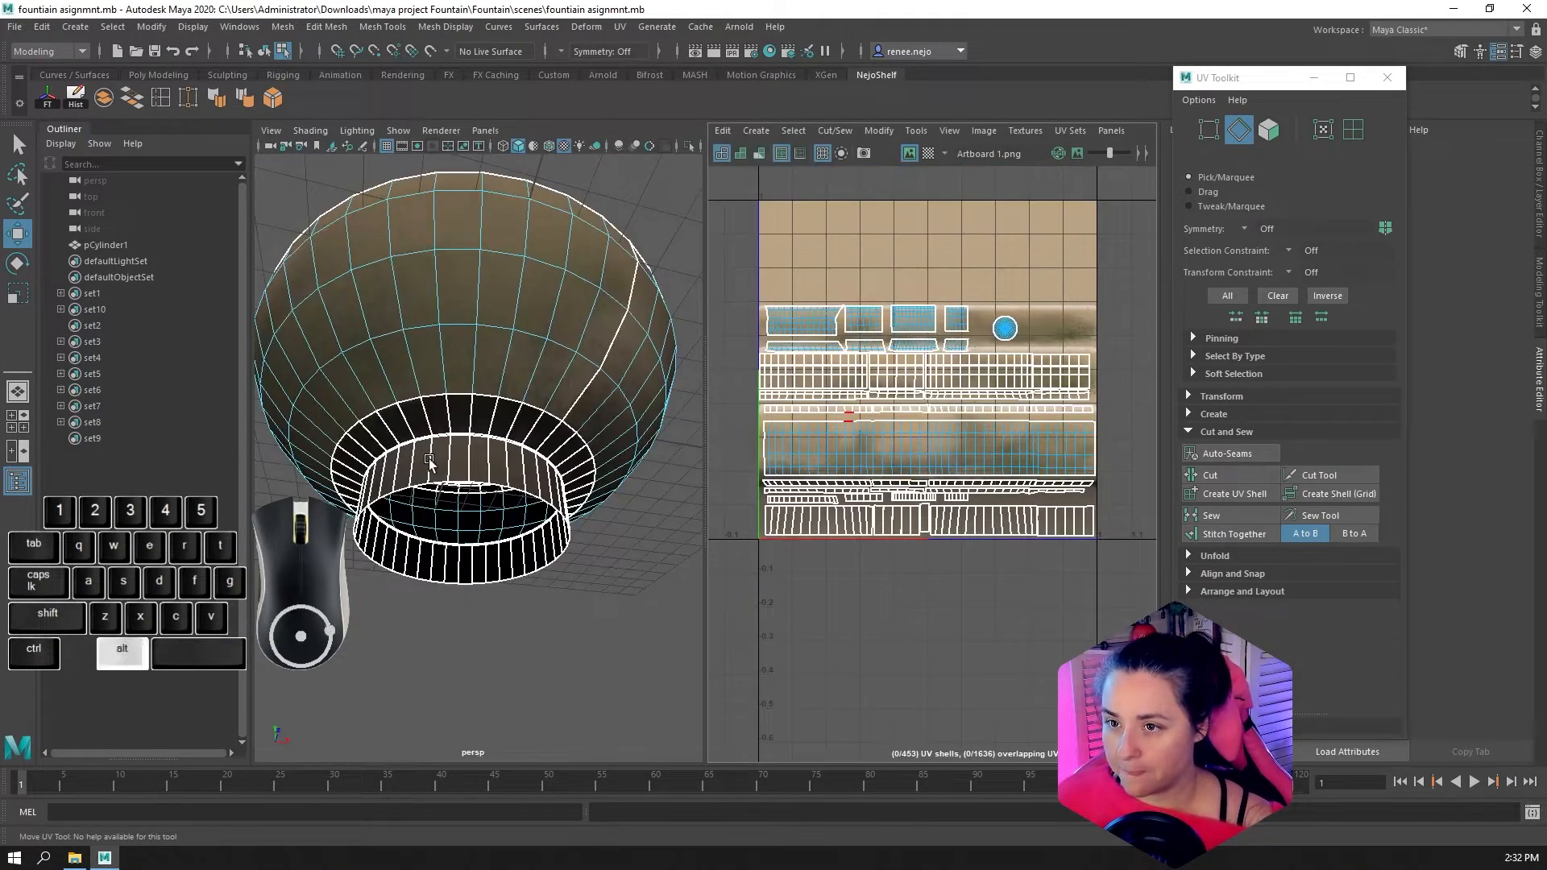
alt+drag(431, 456, 422, 482)
scroll(802, 436, up, 3)
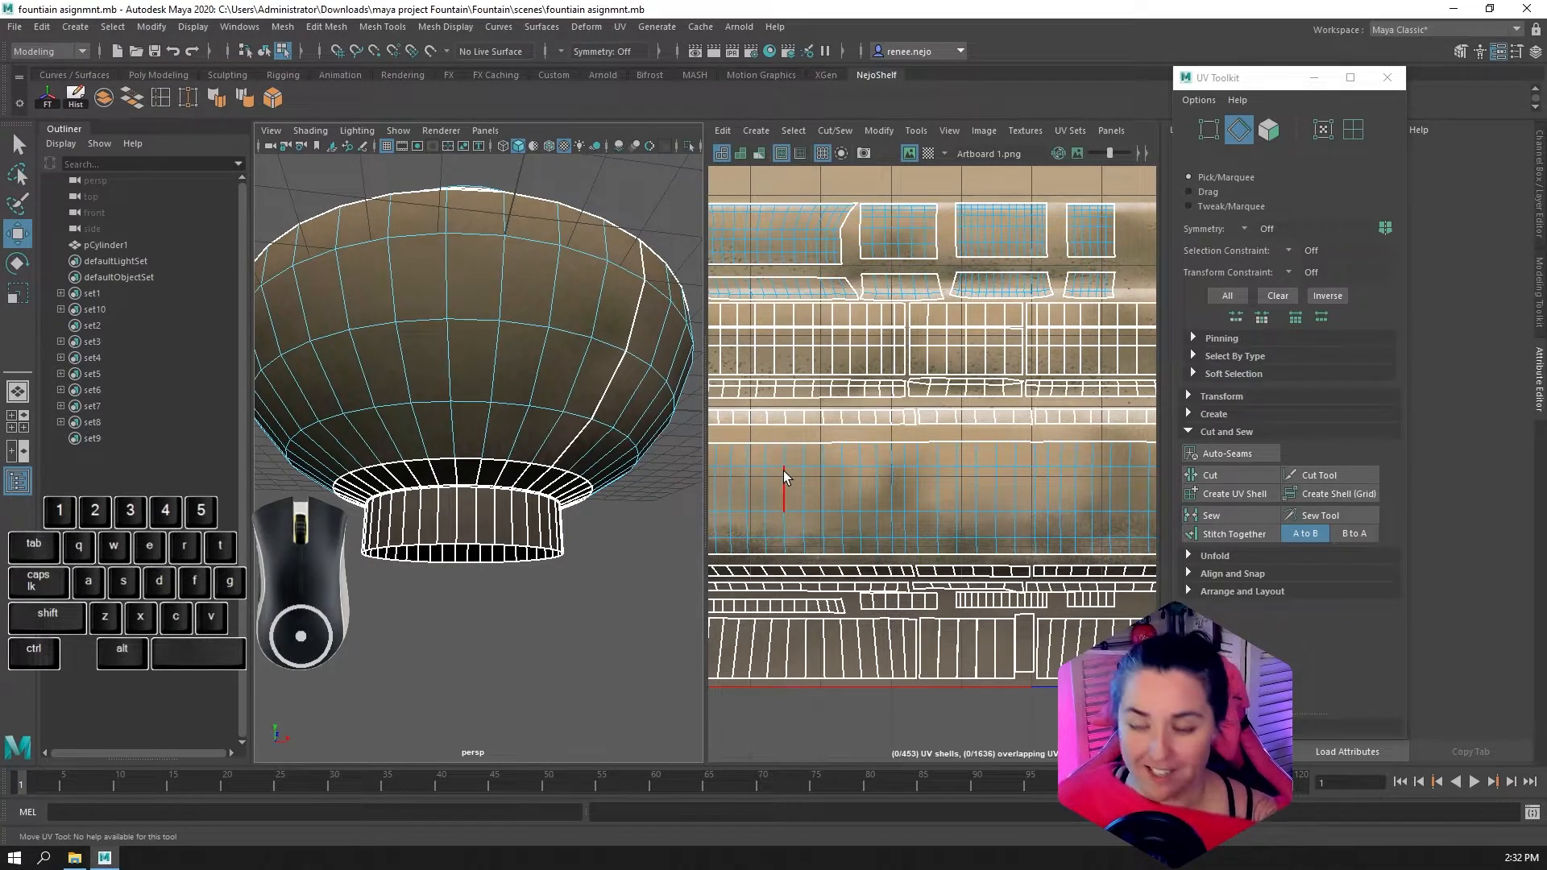
click(1046, 419)
alt+middle_drag(988, 472, 1028, 485)
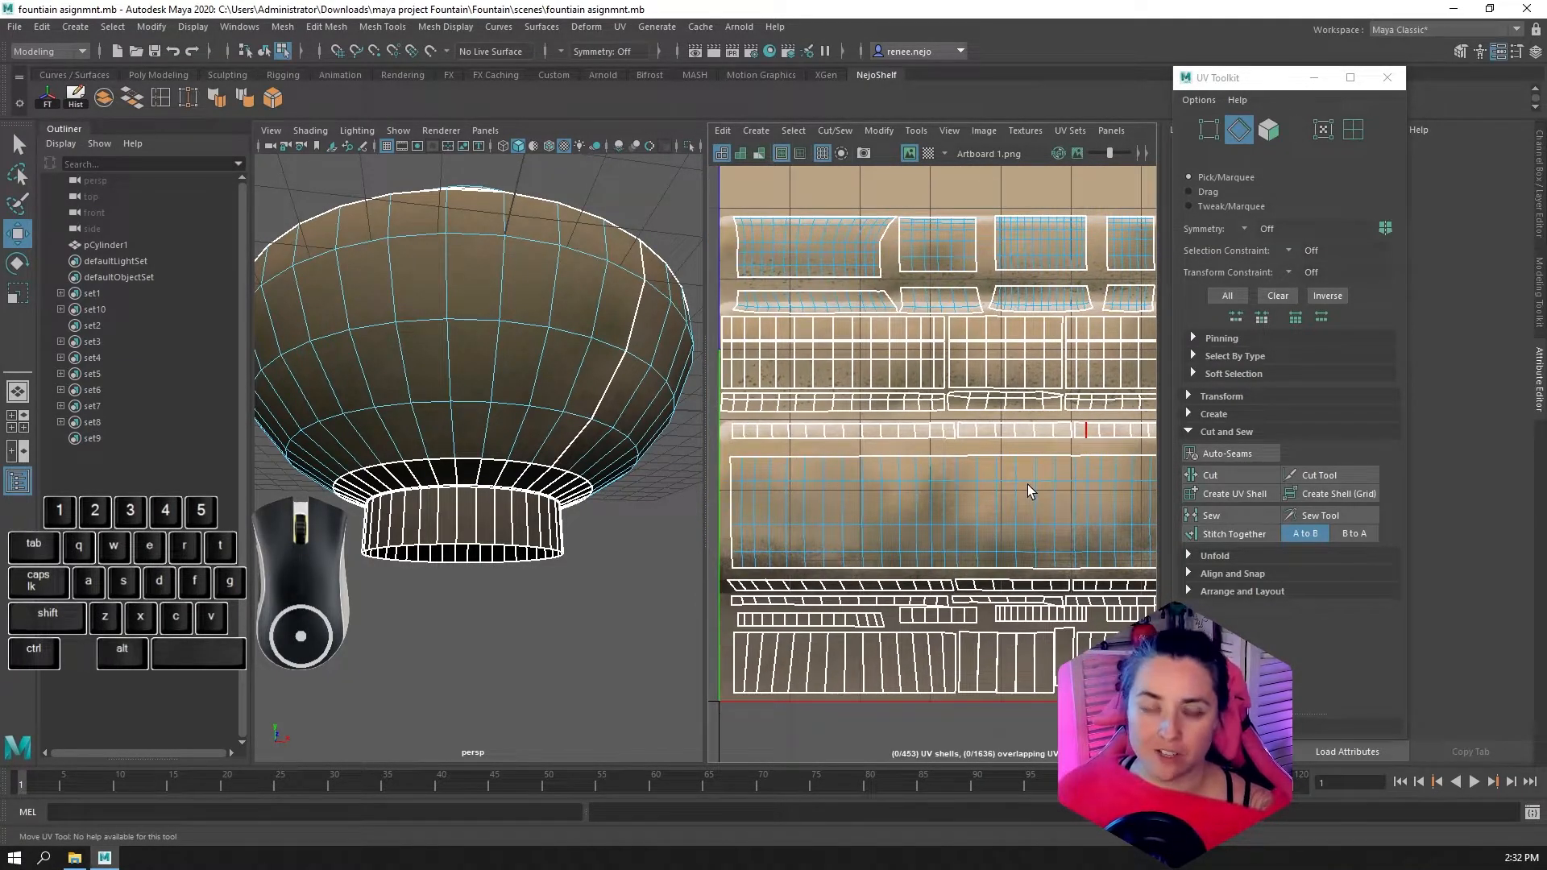
alt+middle_drag(862, 553, 892, 451)
alt+drag(497, 432, 581, 432)
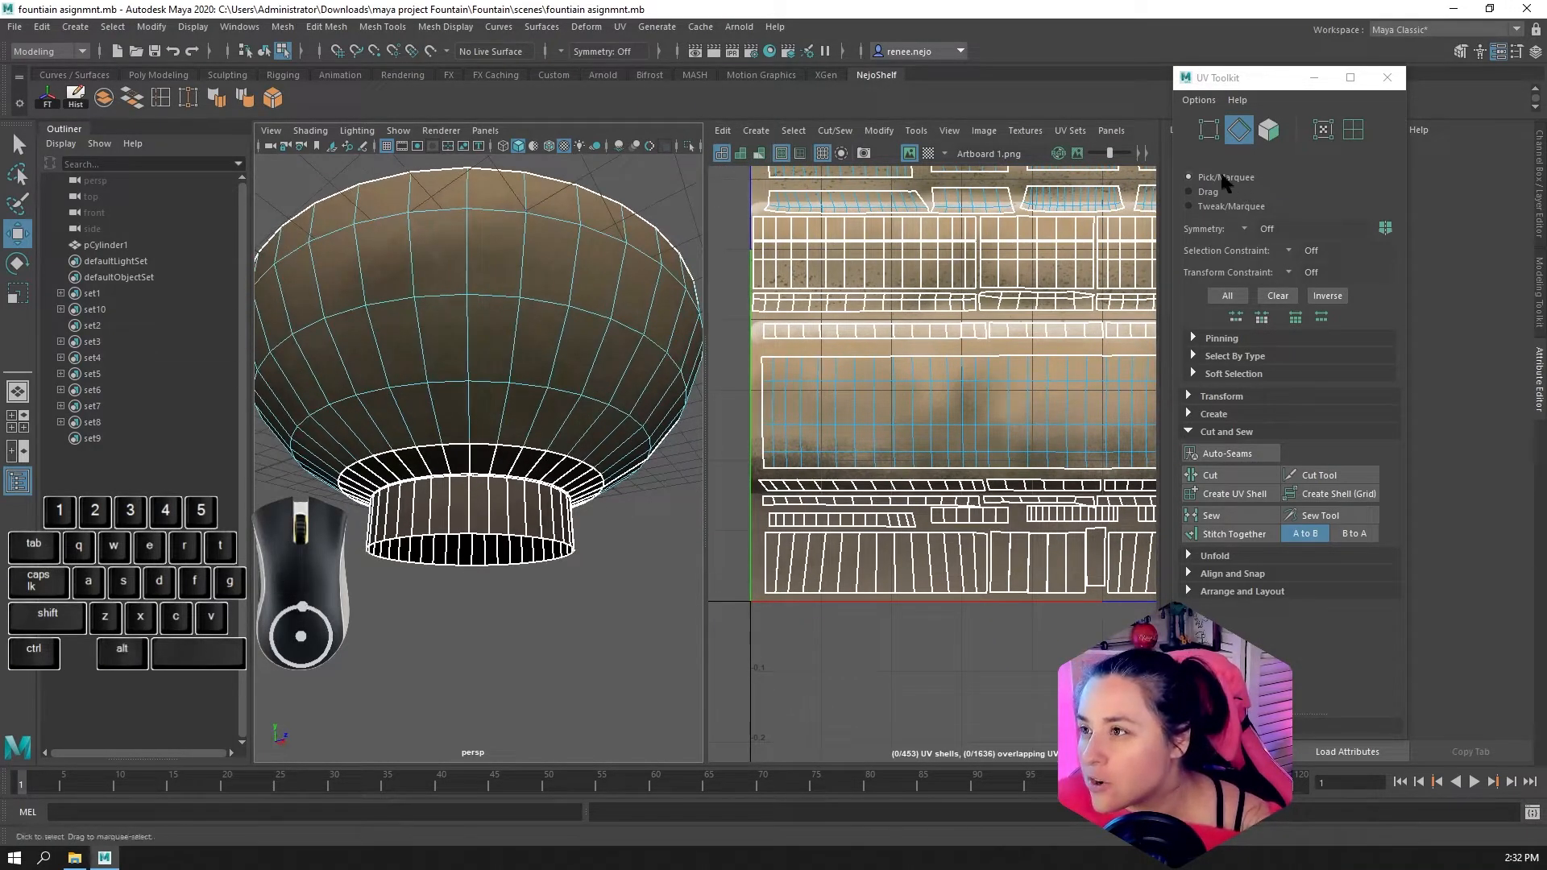
Select the four edges along the starting end of the sewn band and compare them with the band's opposite end
click(1242, 130)
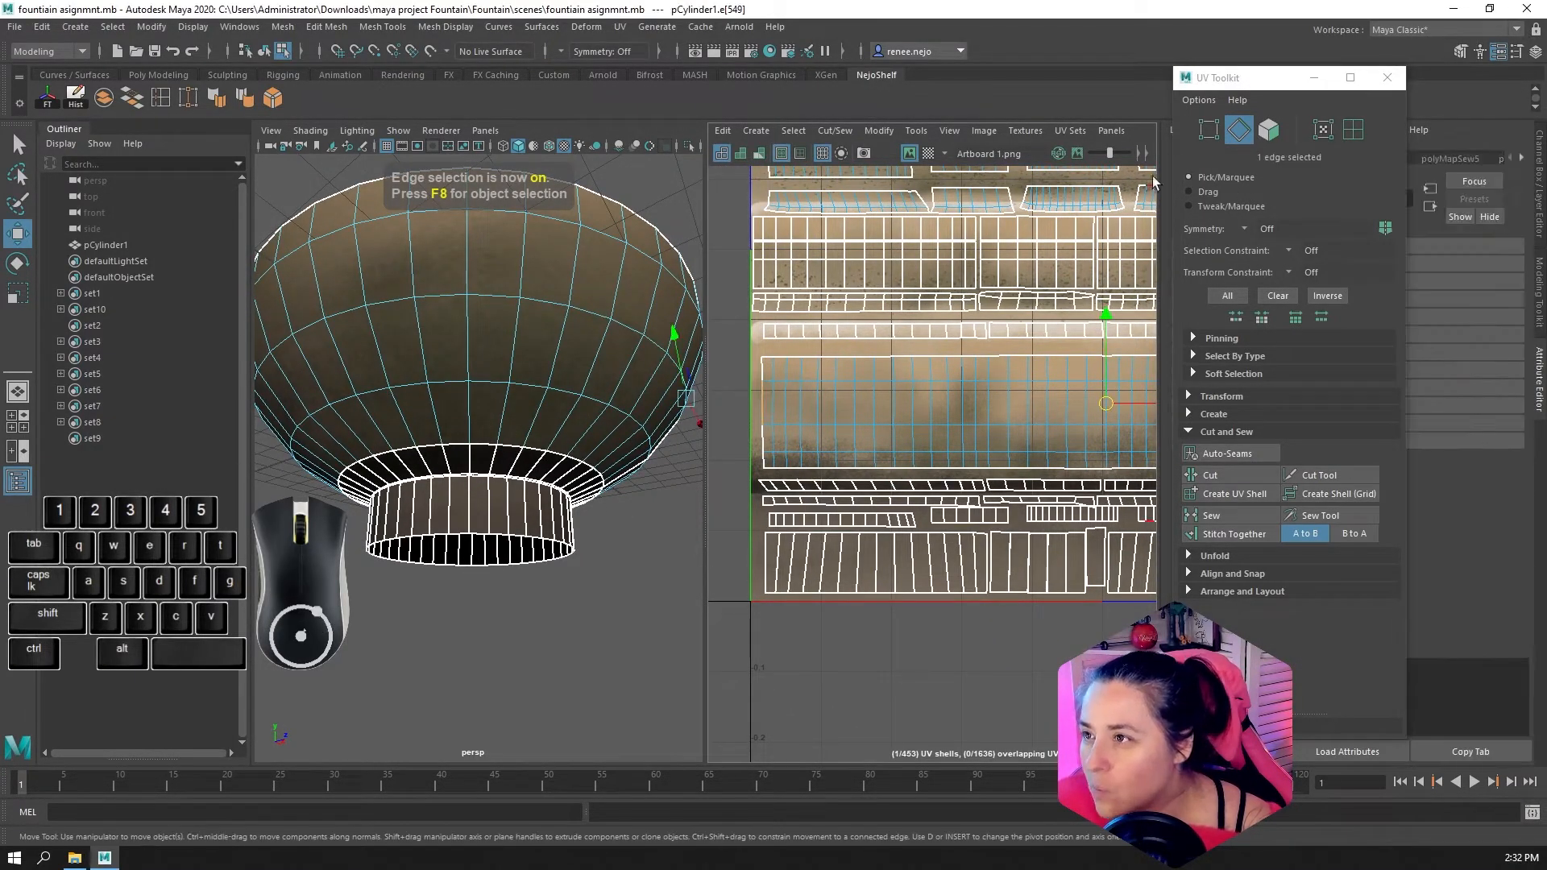
shift+click(762, 370)
shift+click(762, 443)
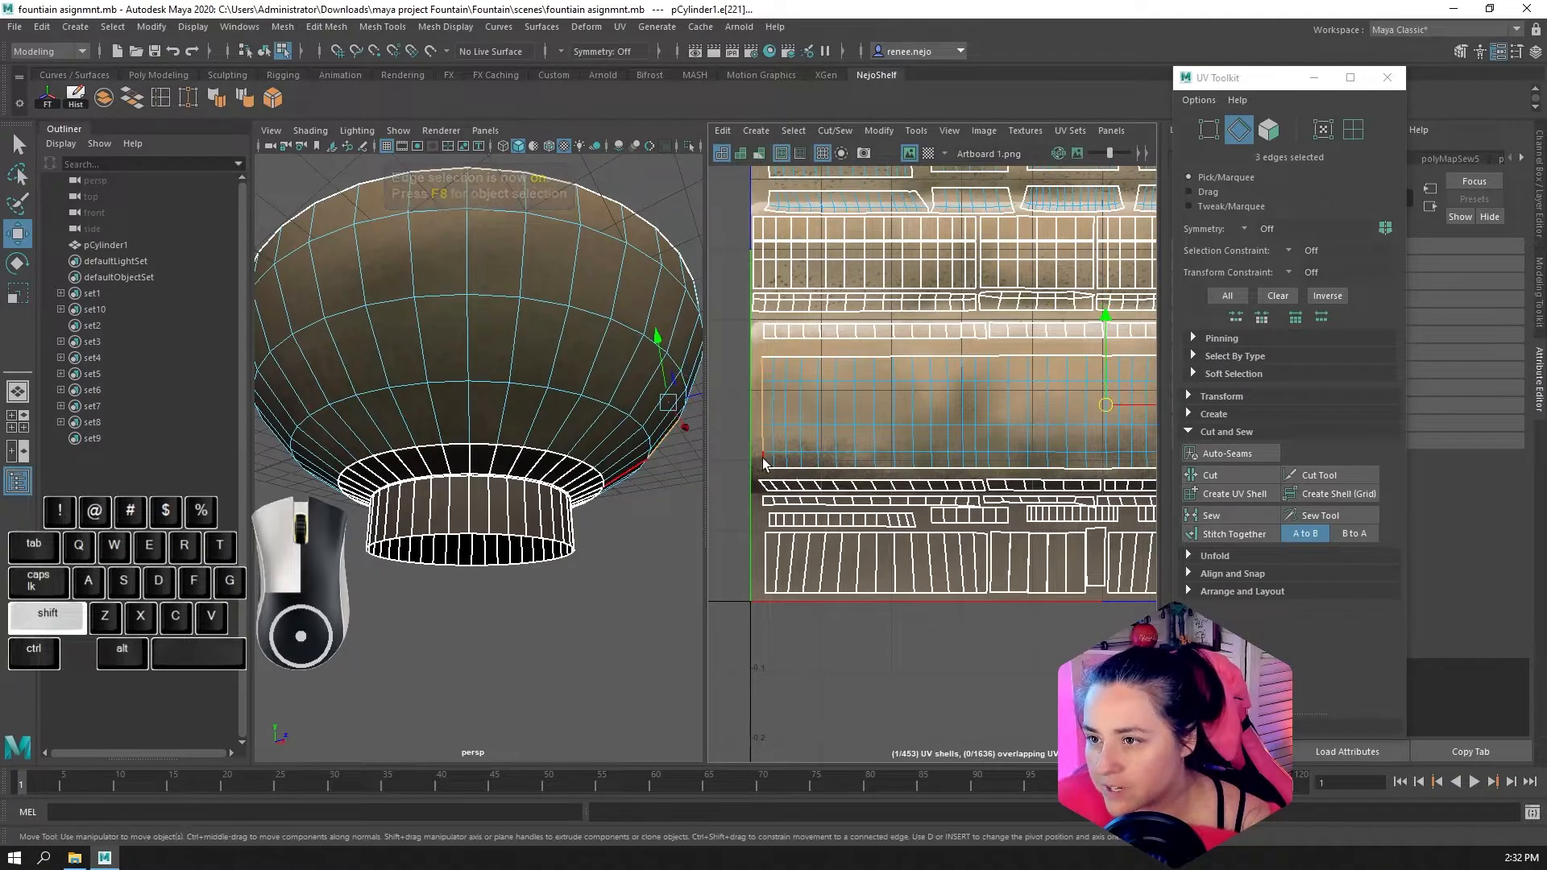
shift+click(762, 462)
scroll(874, 466, up, 10)
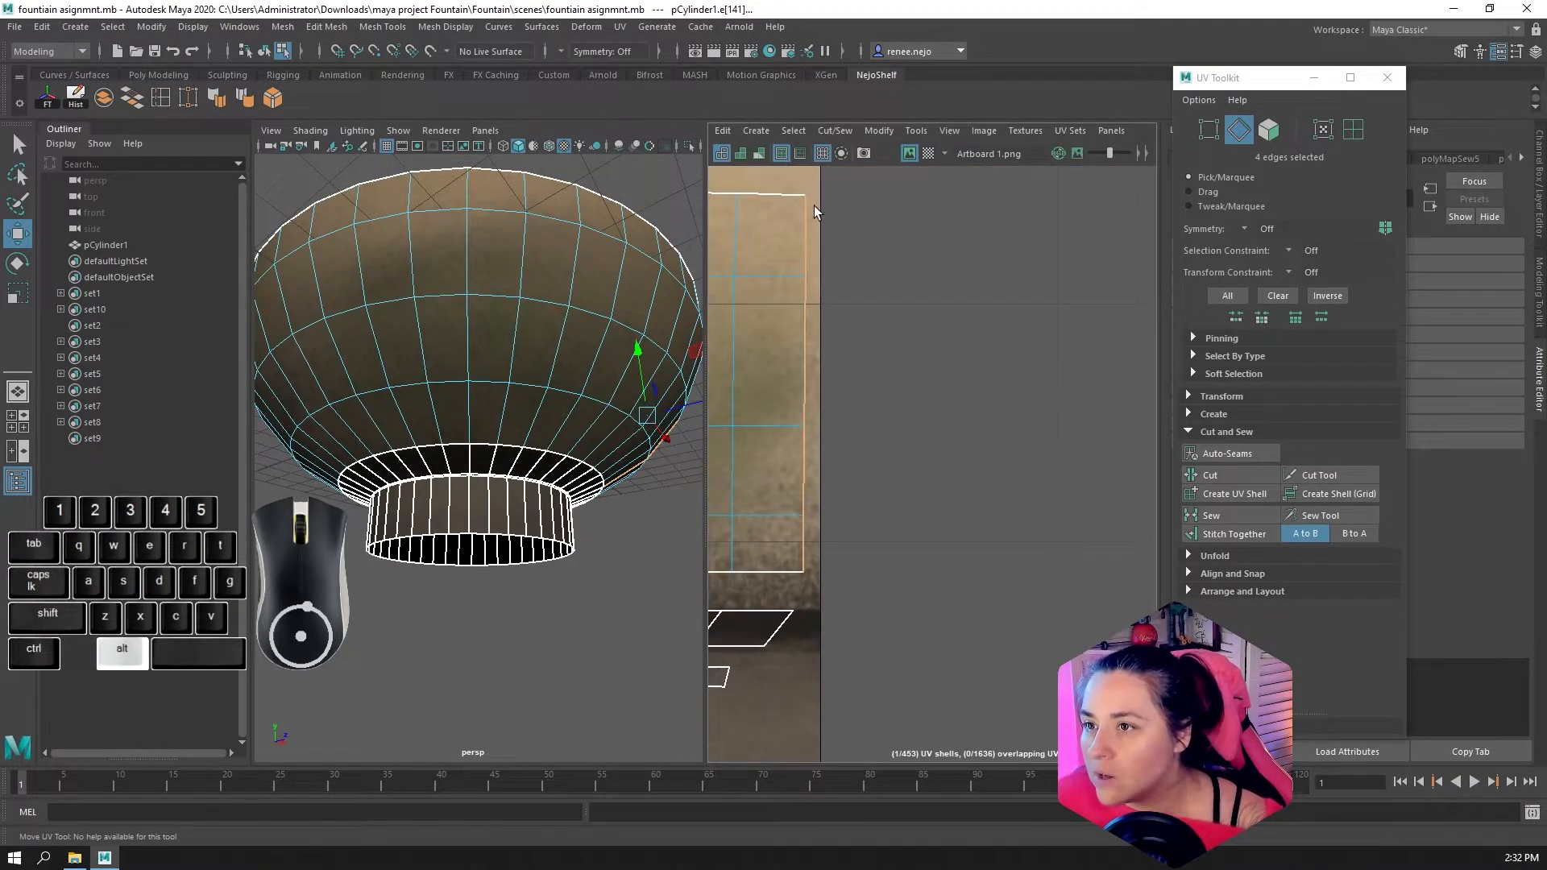
alt+scroll(967, 403, down, 10)
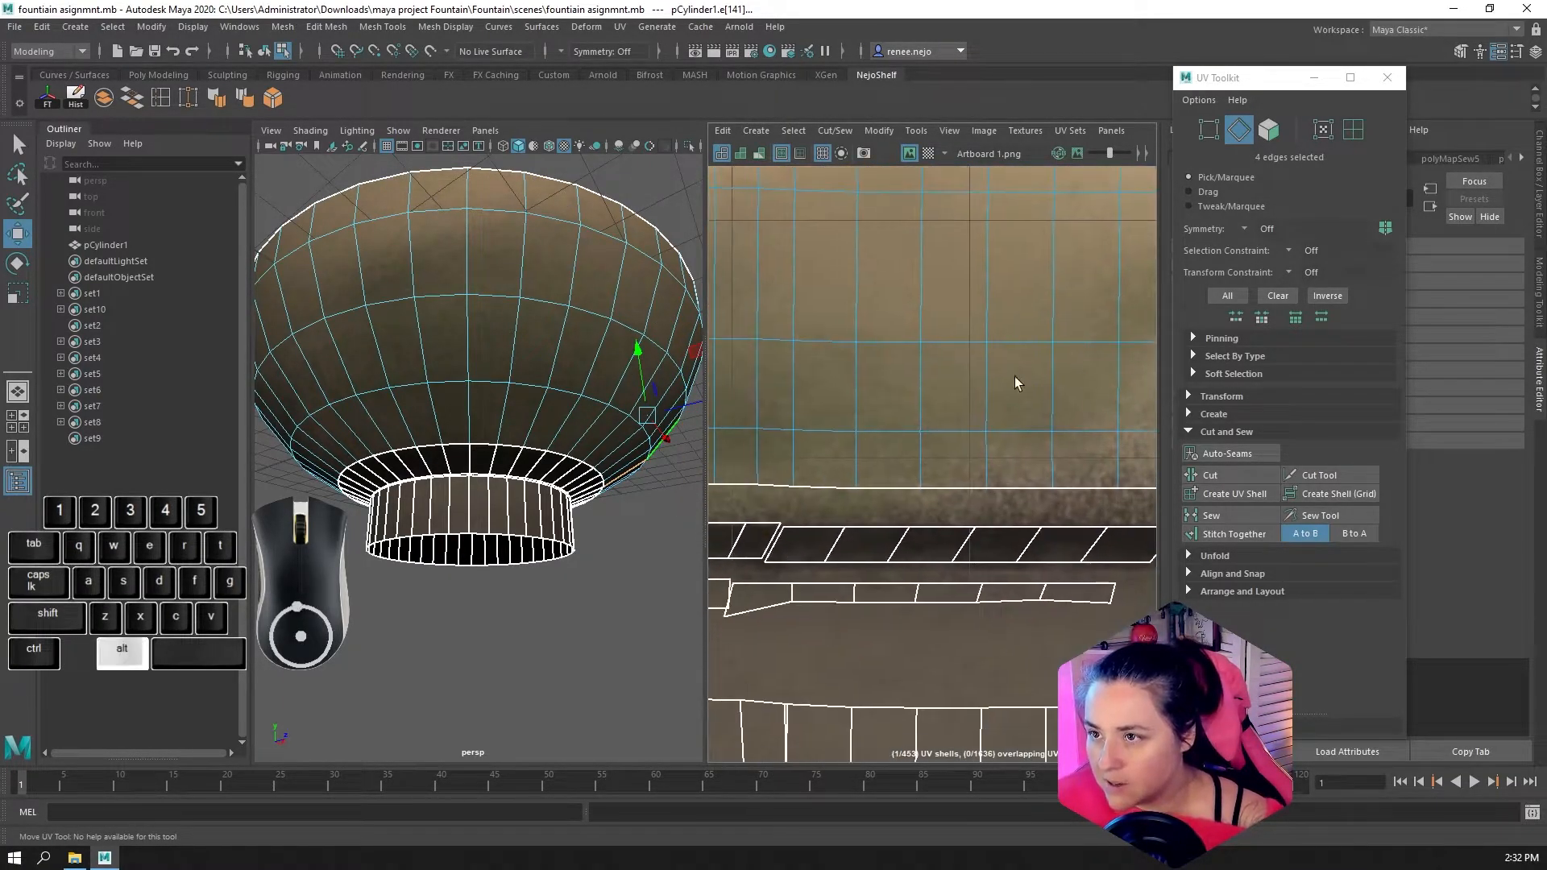
alt+middle_drag(1097, 441, 849, 402)
alt+scroll(915, 460, down, 5)
alt+middle_drag(824, 463, 919, 476)
key(space)
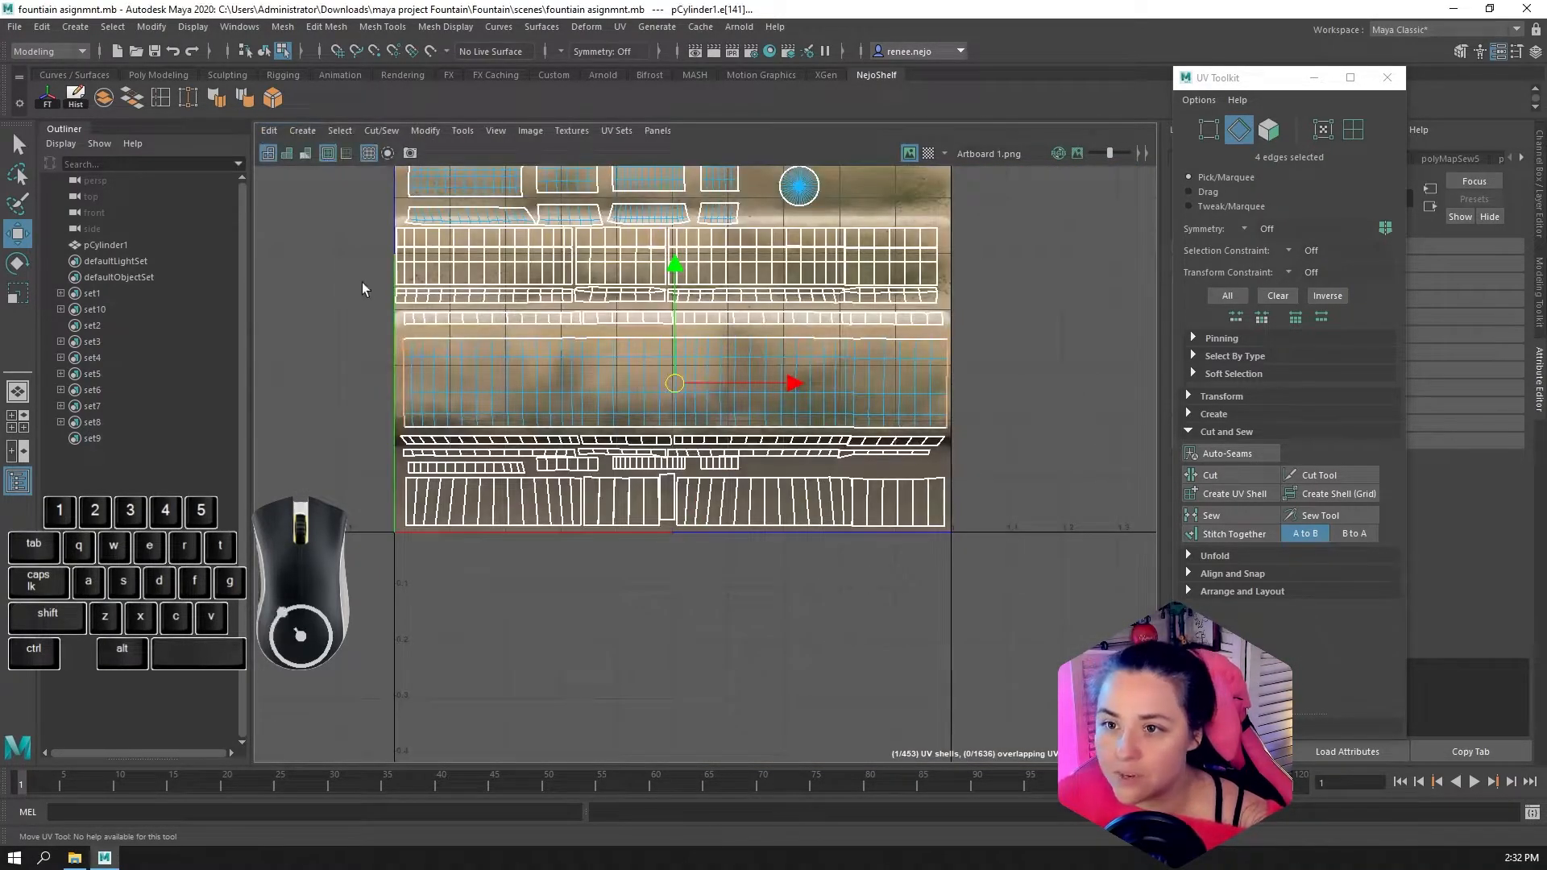
Reselect the band's four end edges from its far end and examine where that seam lies on the bowl in 3D
ctrl+drag(1016, 517, 922, 347)
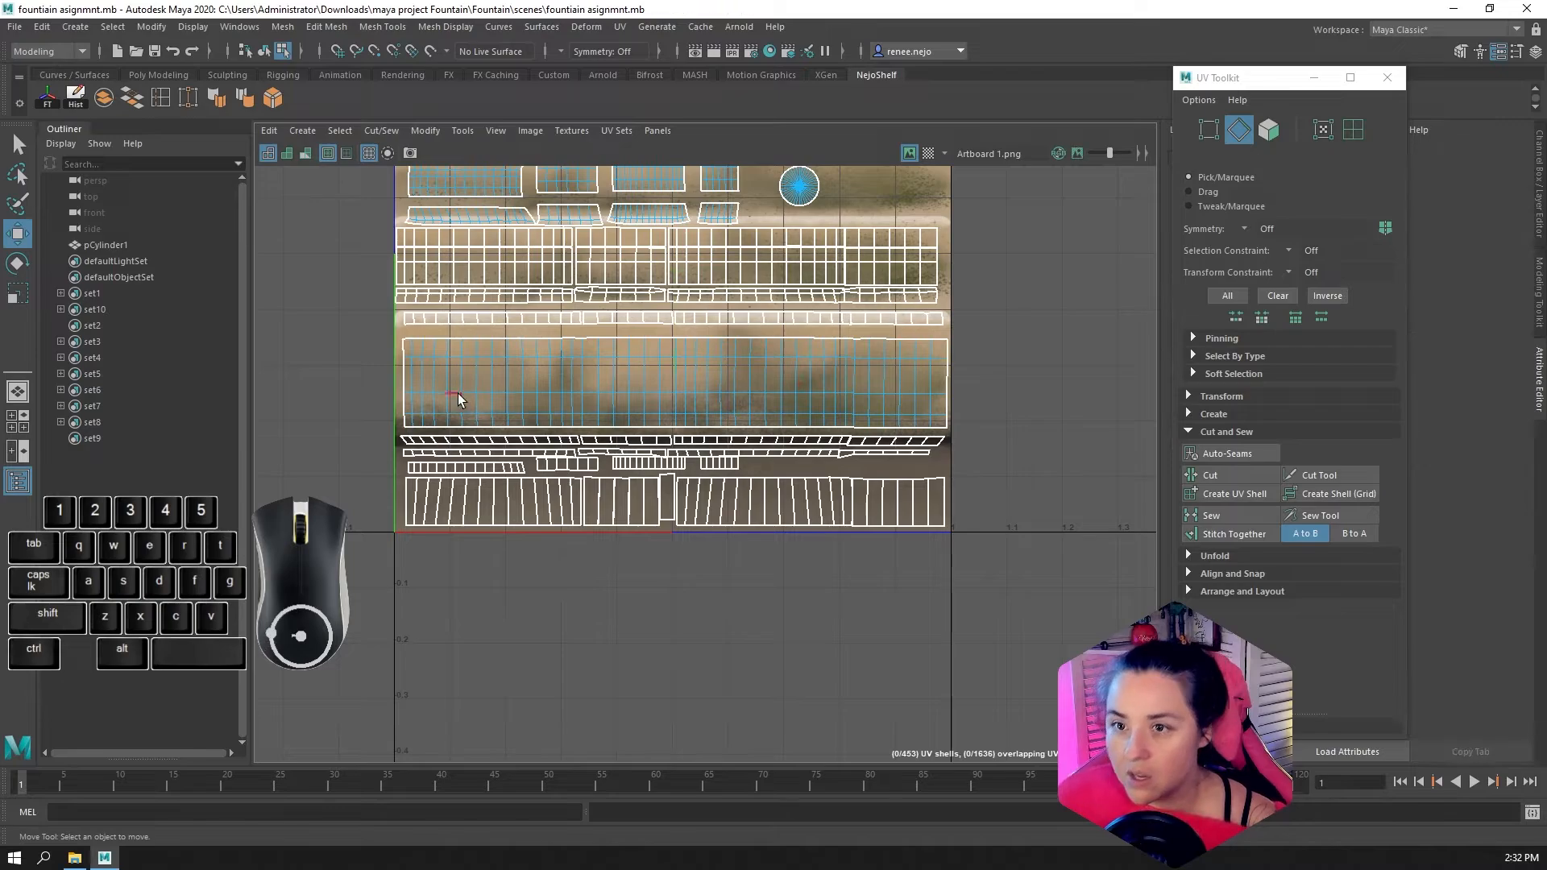
click(953, 372)
shift+click(950, 398)
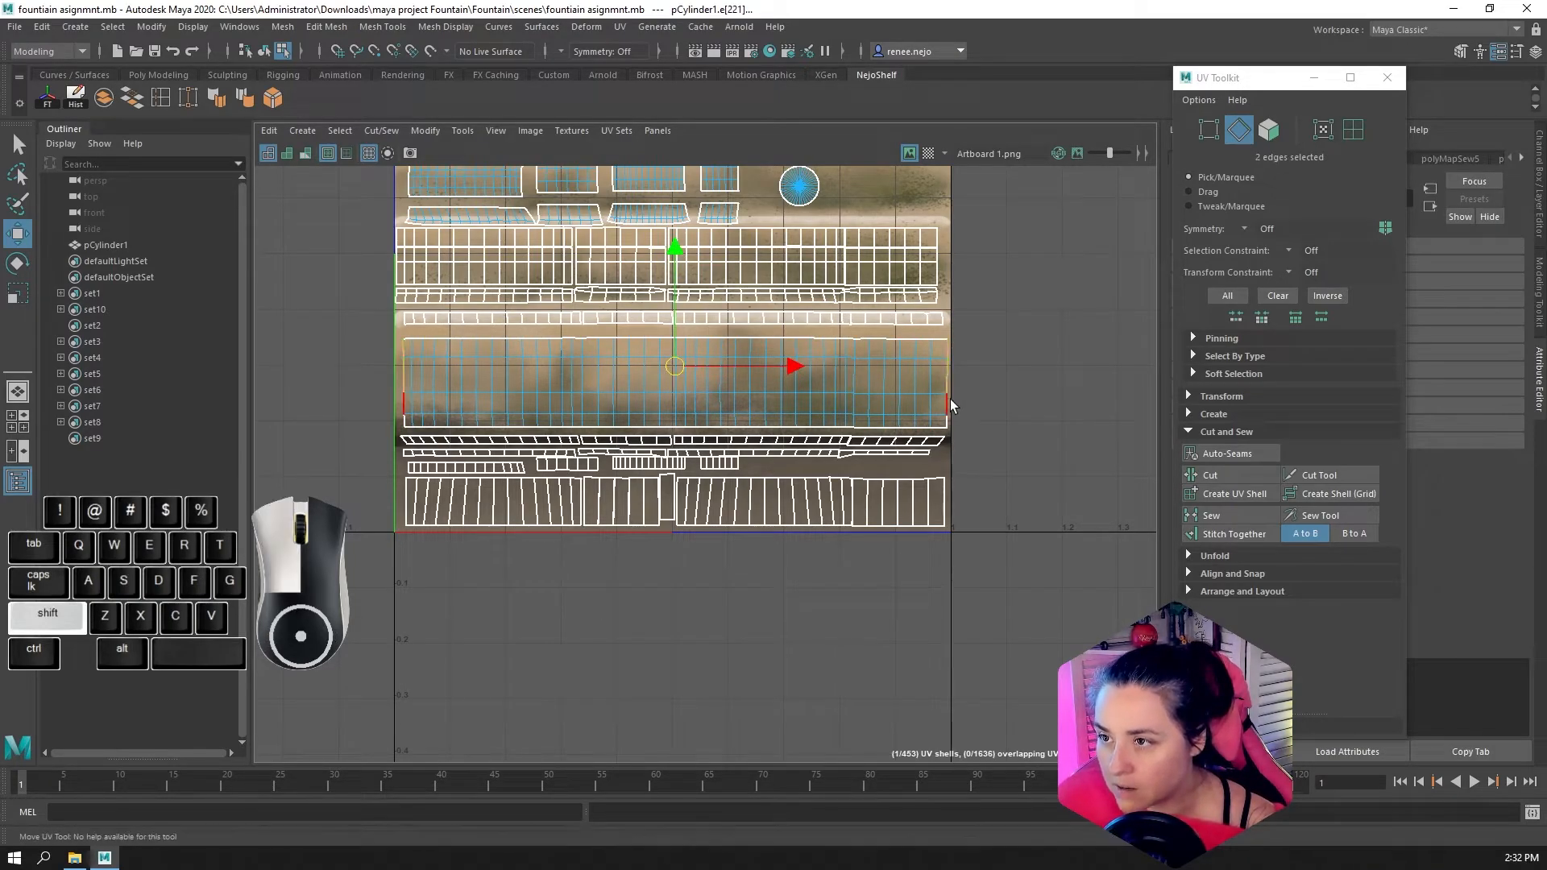
shift+click(951, 424)
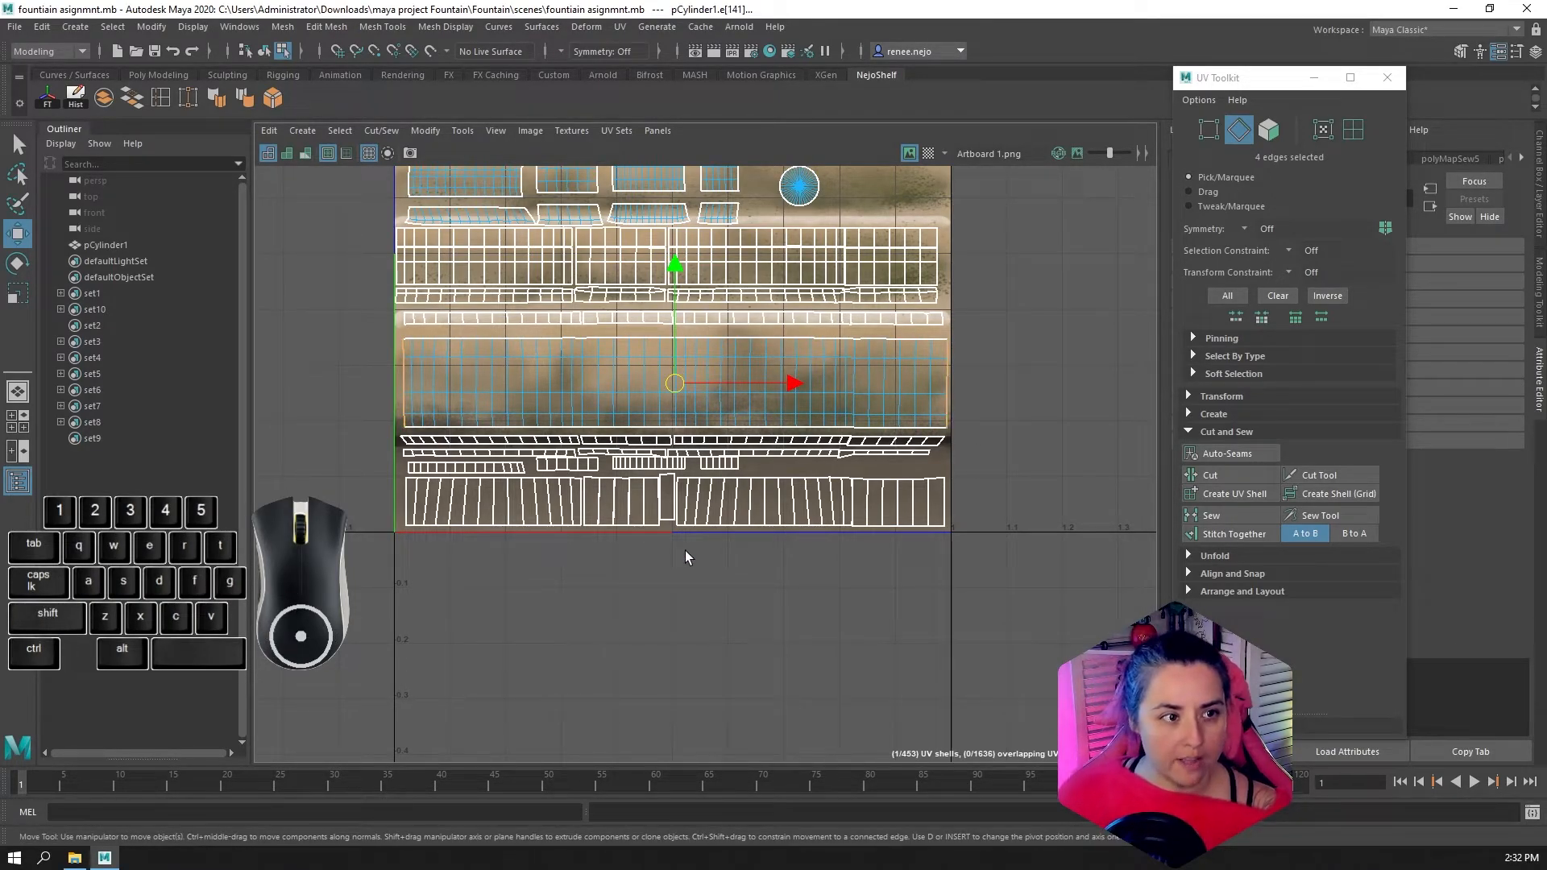
key(space)
scroll(575, 478, down, 4)
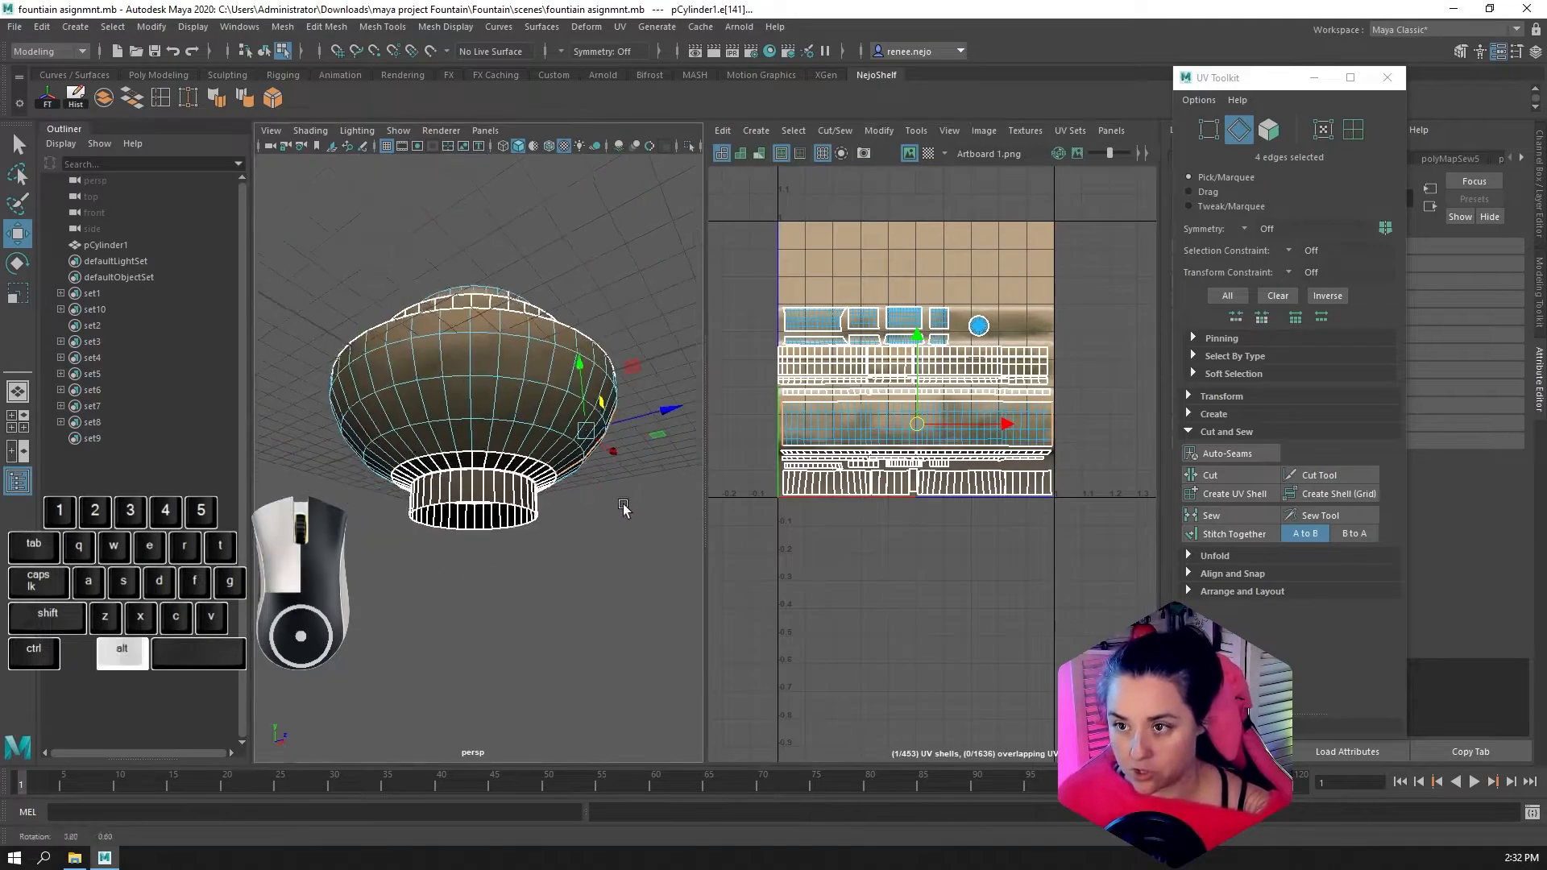
alt+drag(625, 510, 496, 505)
alt+right_drag(496, 505, 663, 508)
alt+drag(663, 508, 559, 612)
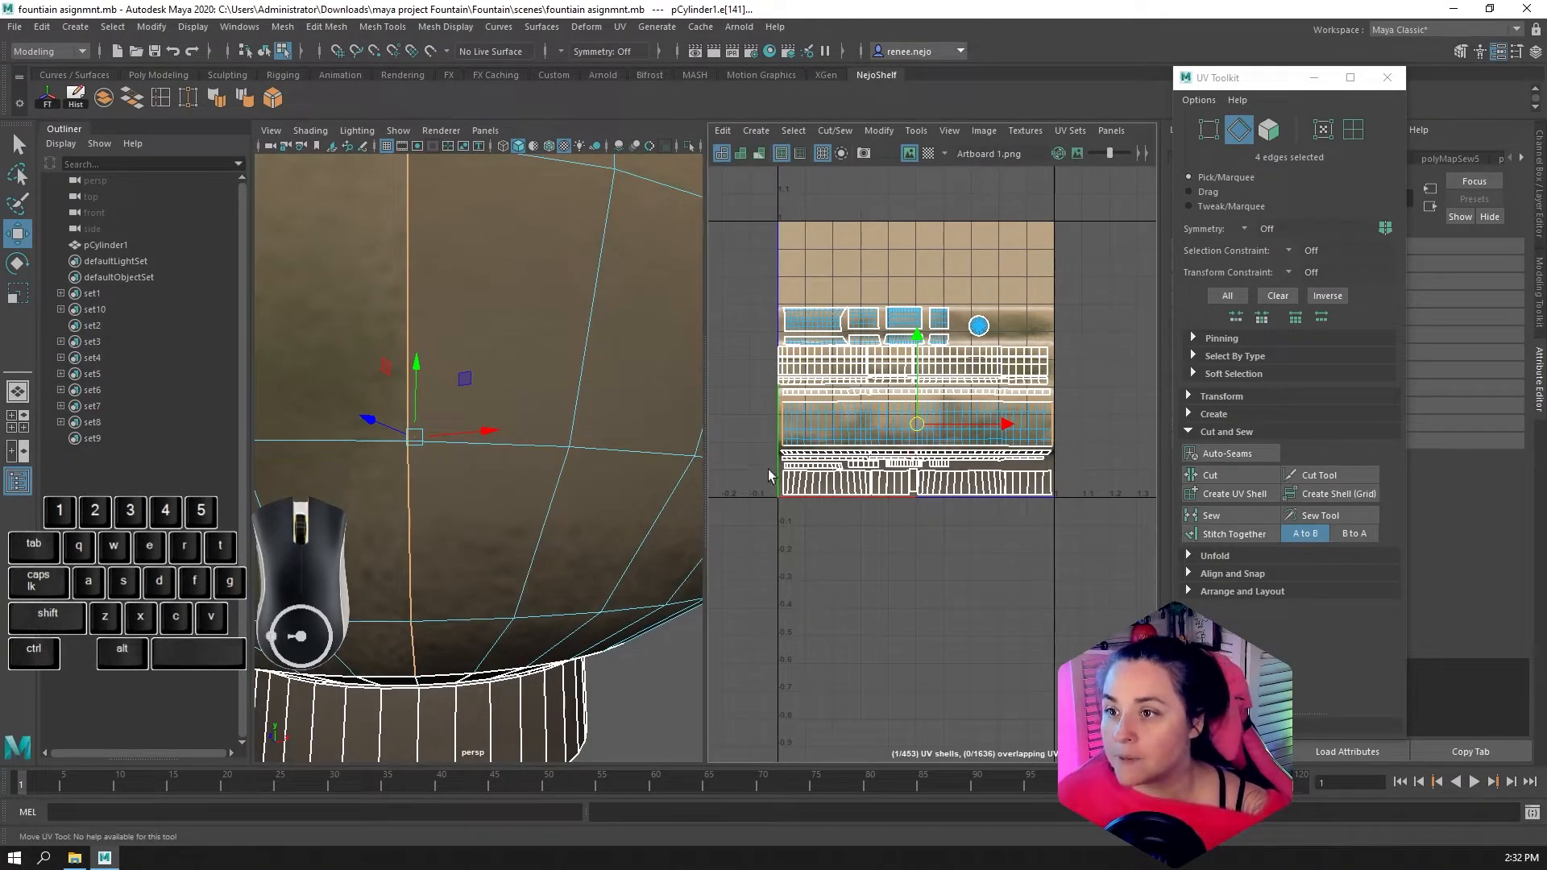
Enlarge the UV Editor to the full view again and switch to UV selection
key(space)
alt+middle_drag(906, 455, 987, 556)
alt+scroll(645, 516, up, 3)
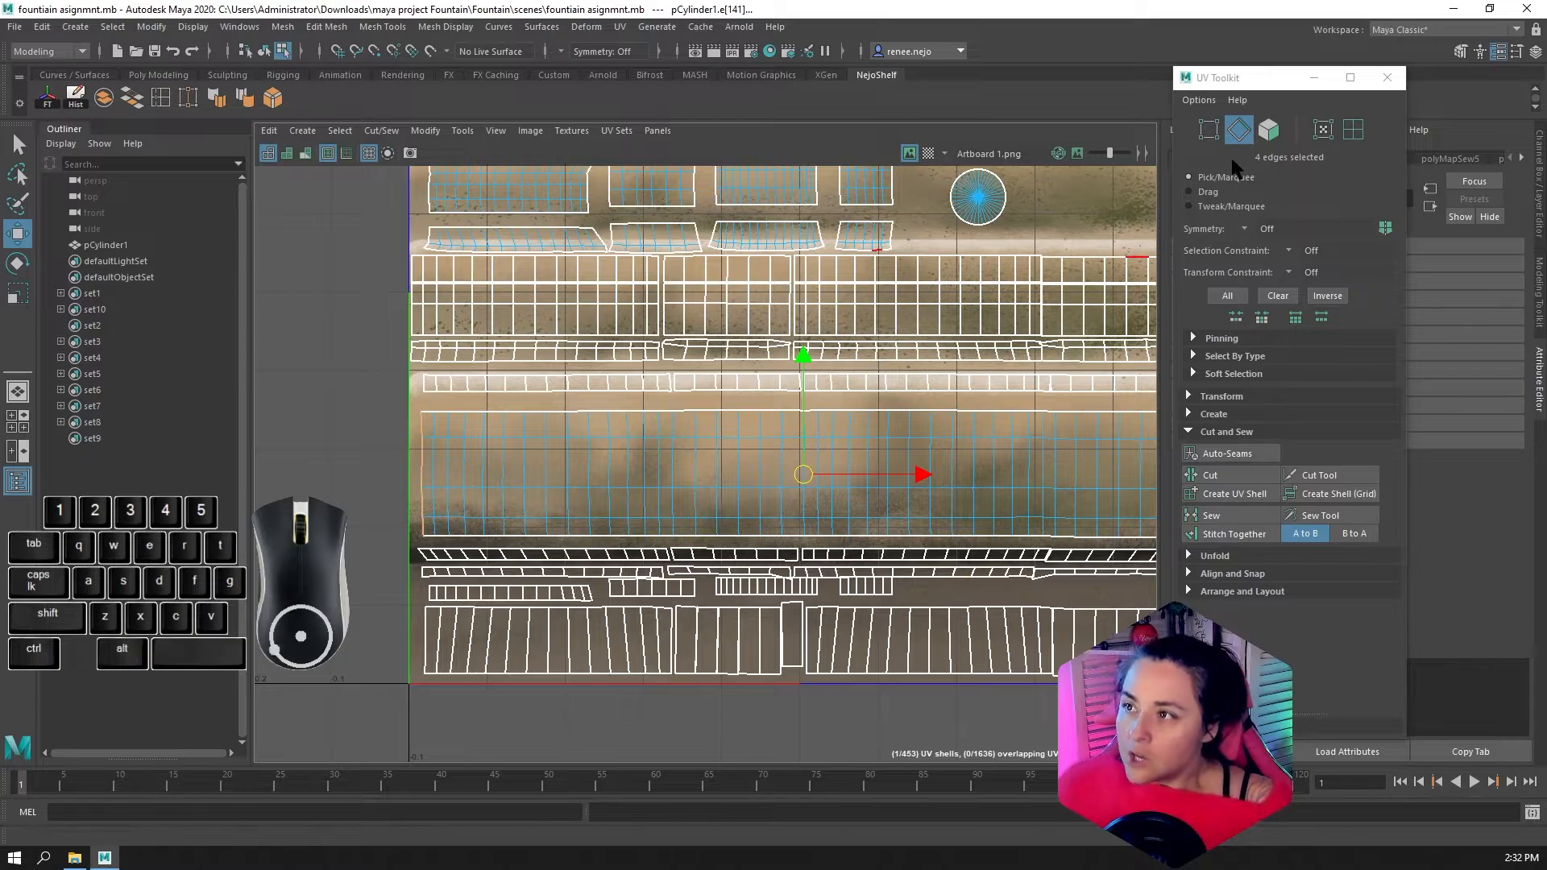
alt+middle_drag(1020, 400, 884, 395)
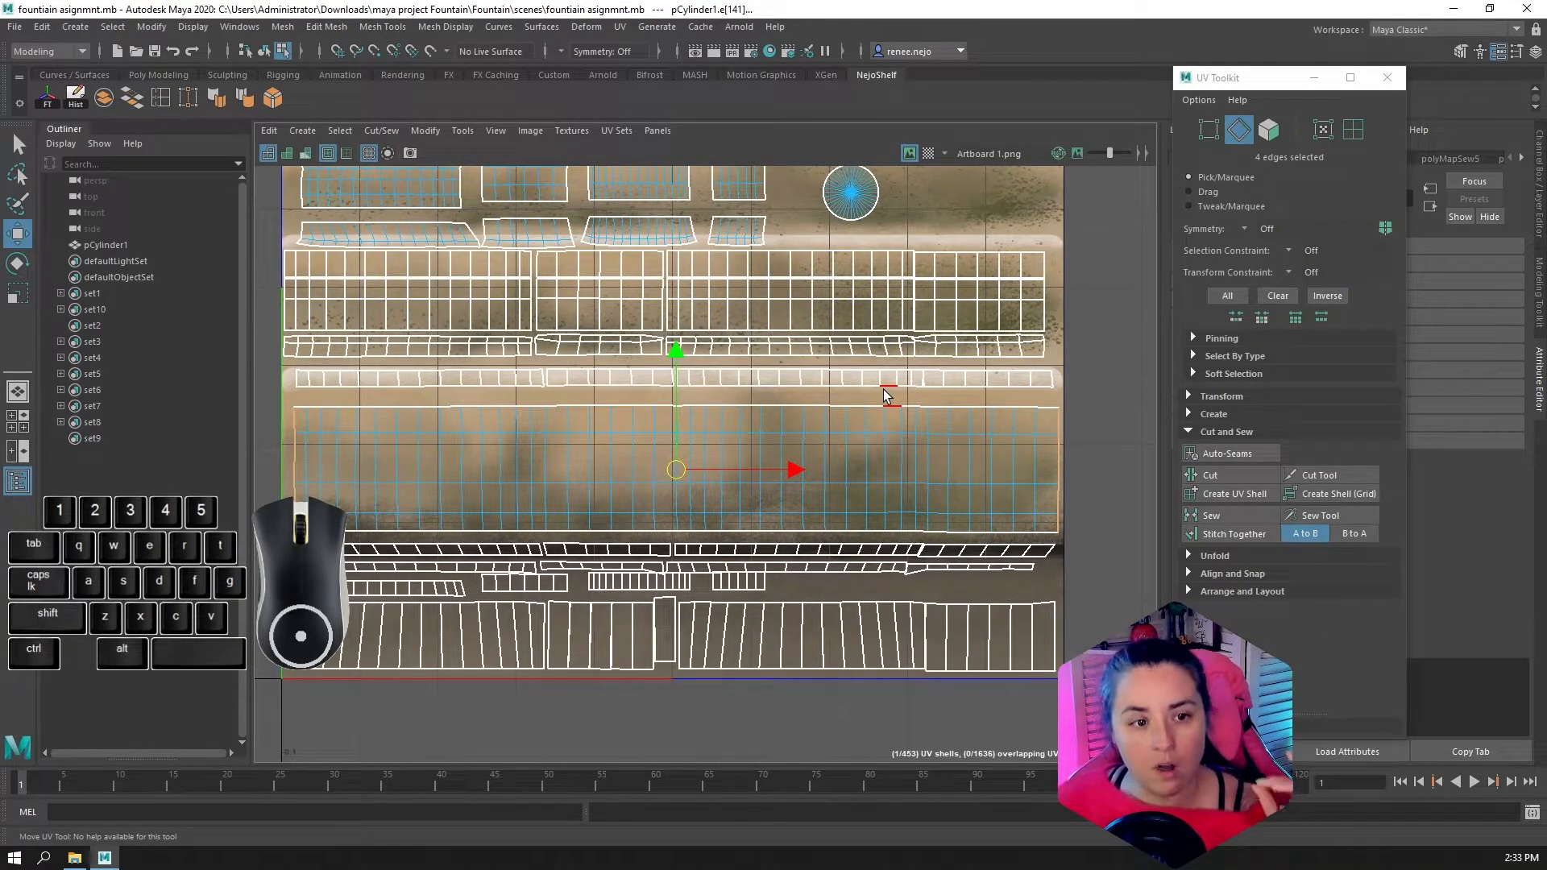
click(1325, 130)
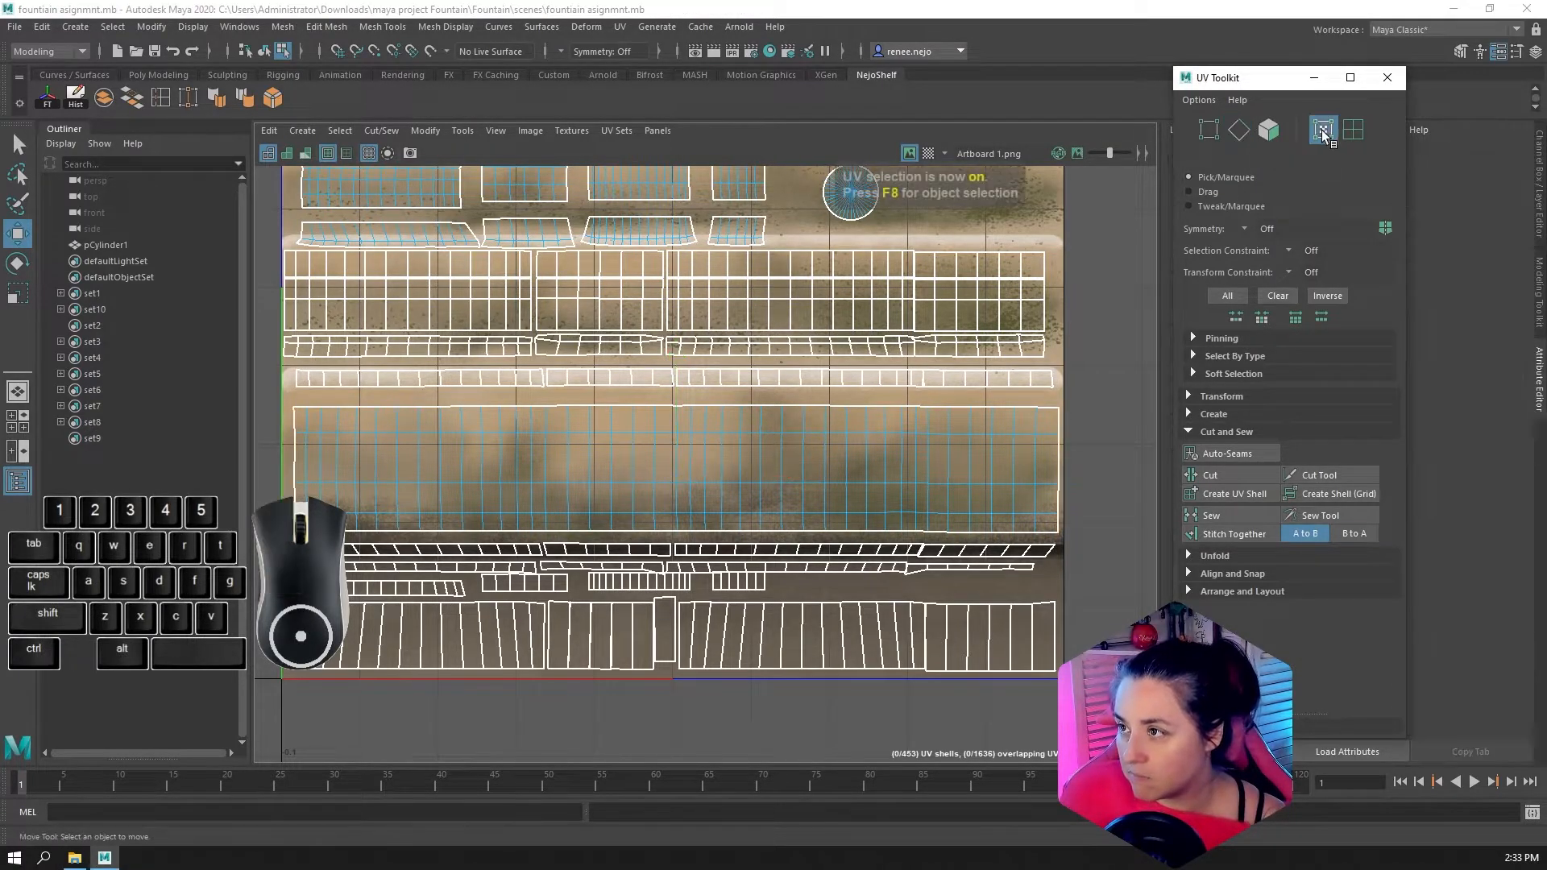
Switch to UV selection and pick the five UVs along the far end of the sewn band
click(1235, 132)
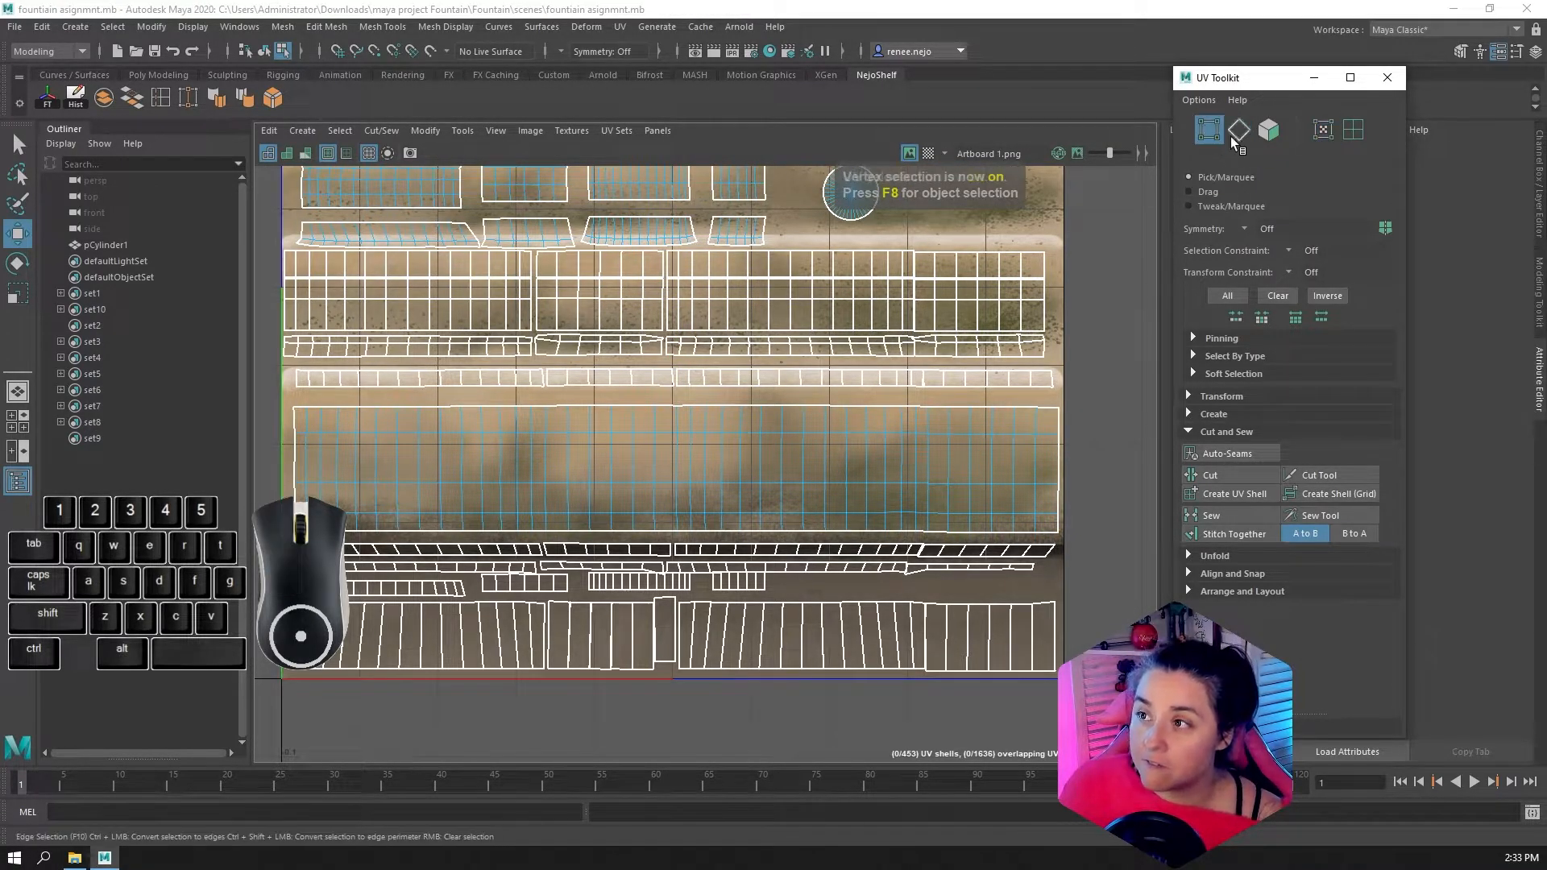
click(1324, 129)
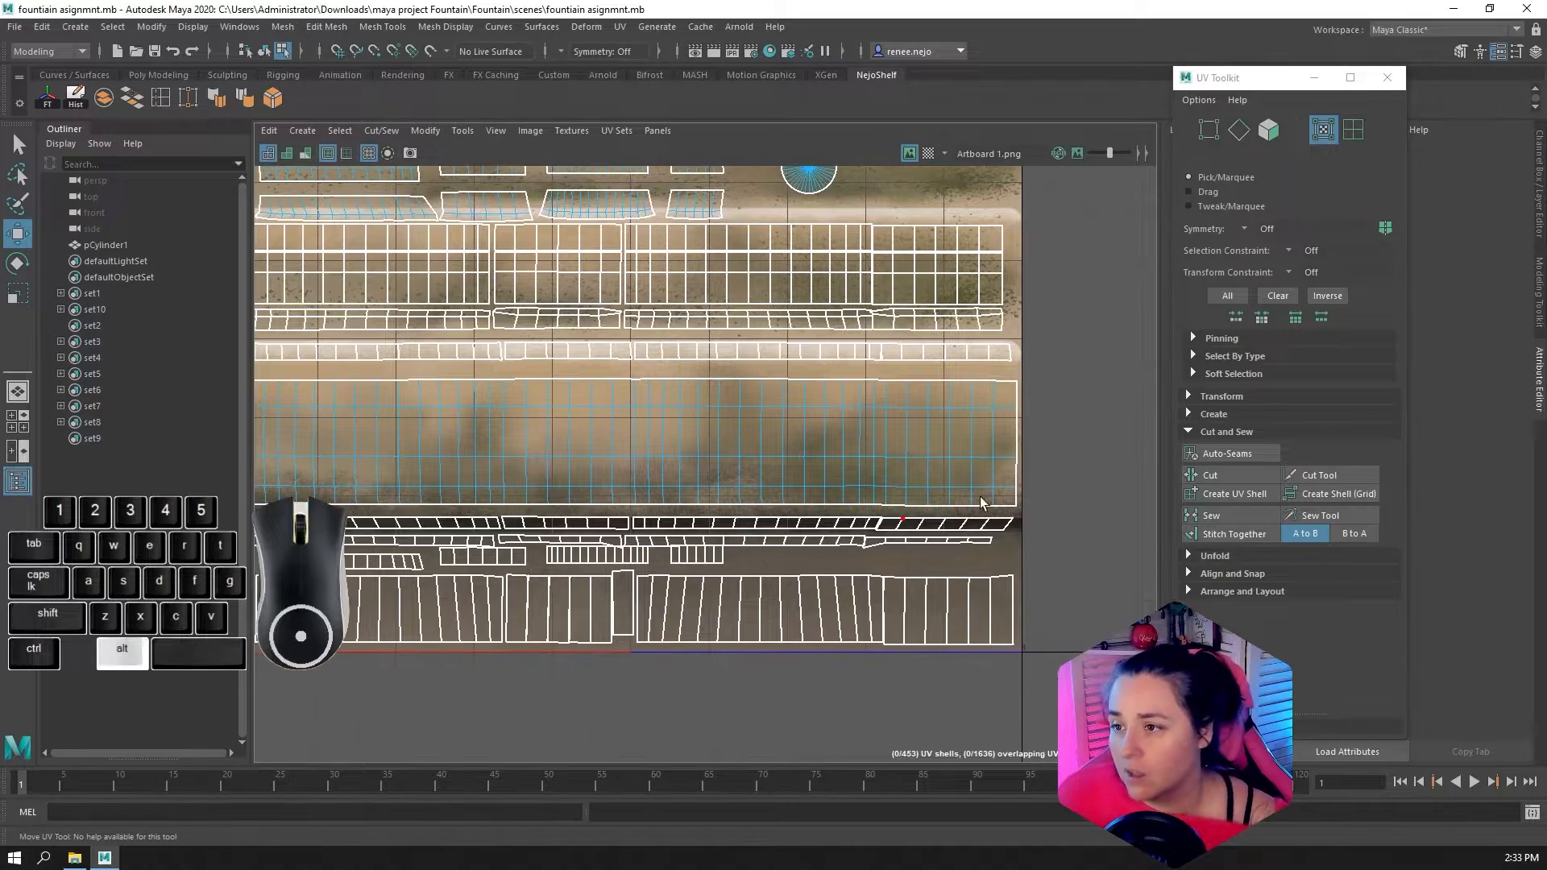
alt+scroll(1044, 389, up, 2)
click(997, 368)
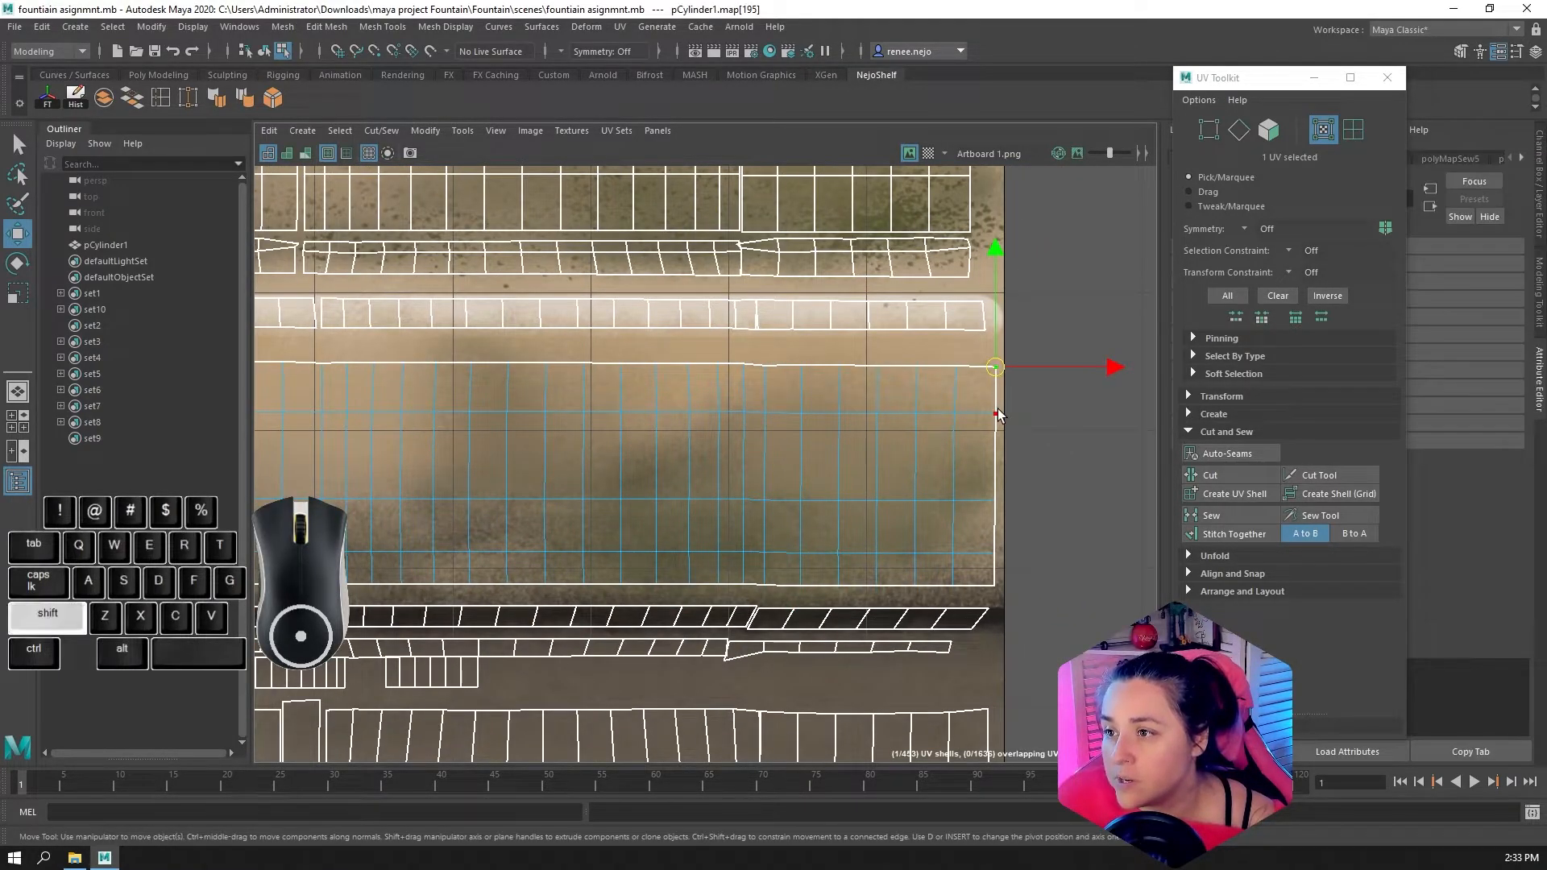
shift+click(998, 586)
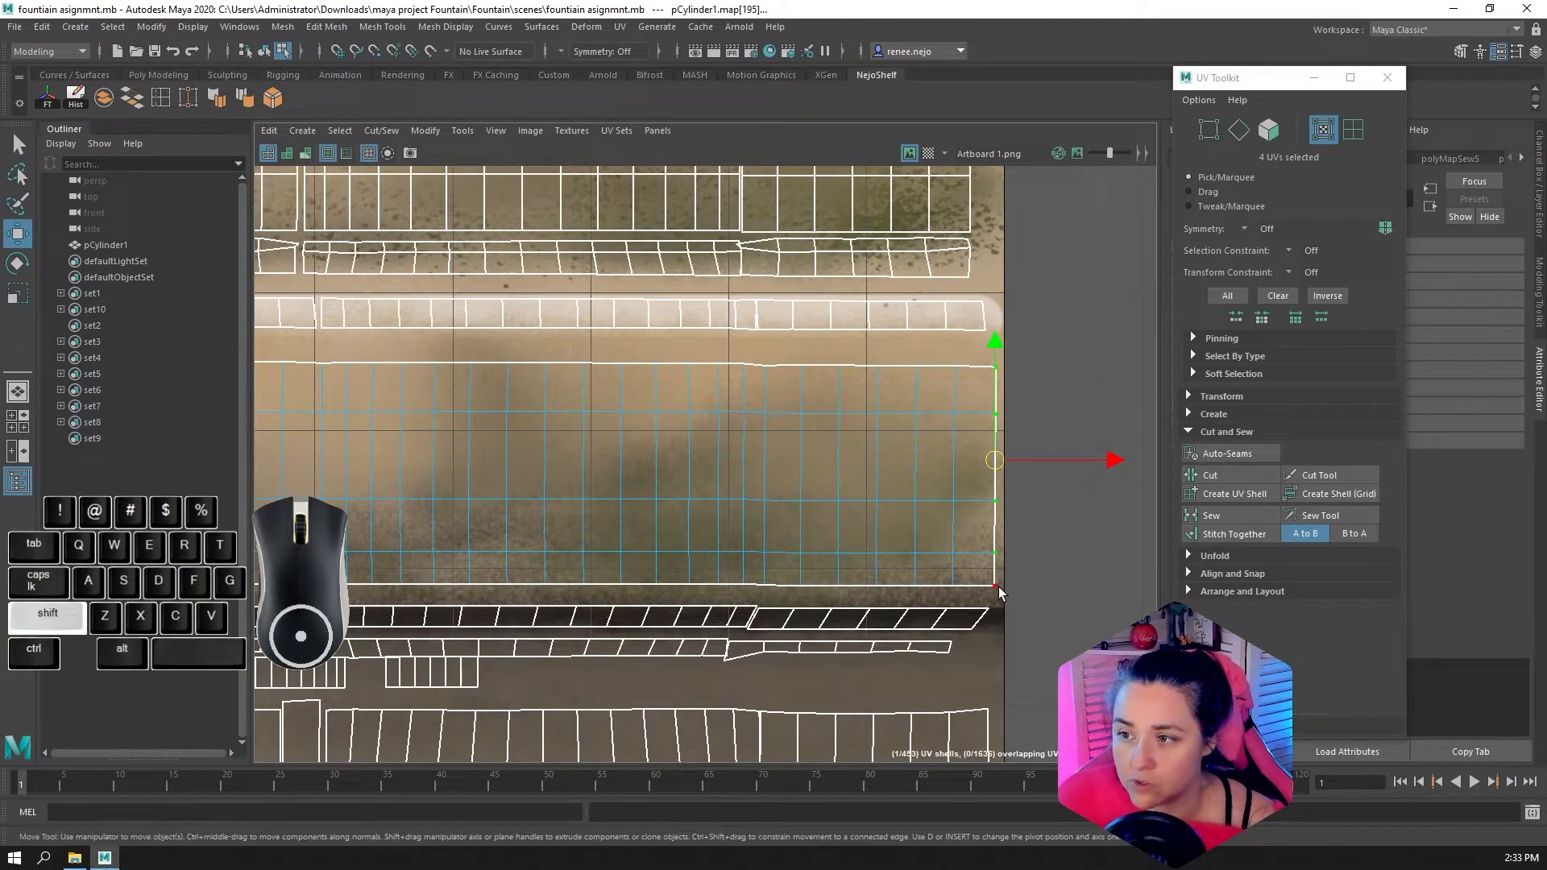
drag(1152, 605, 984, 347)
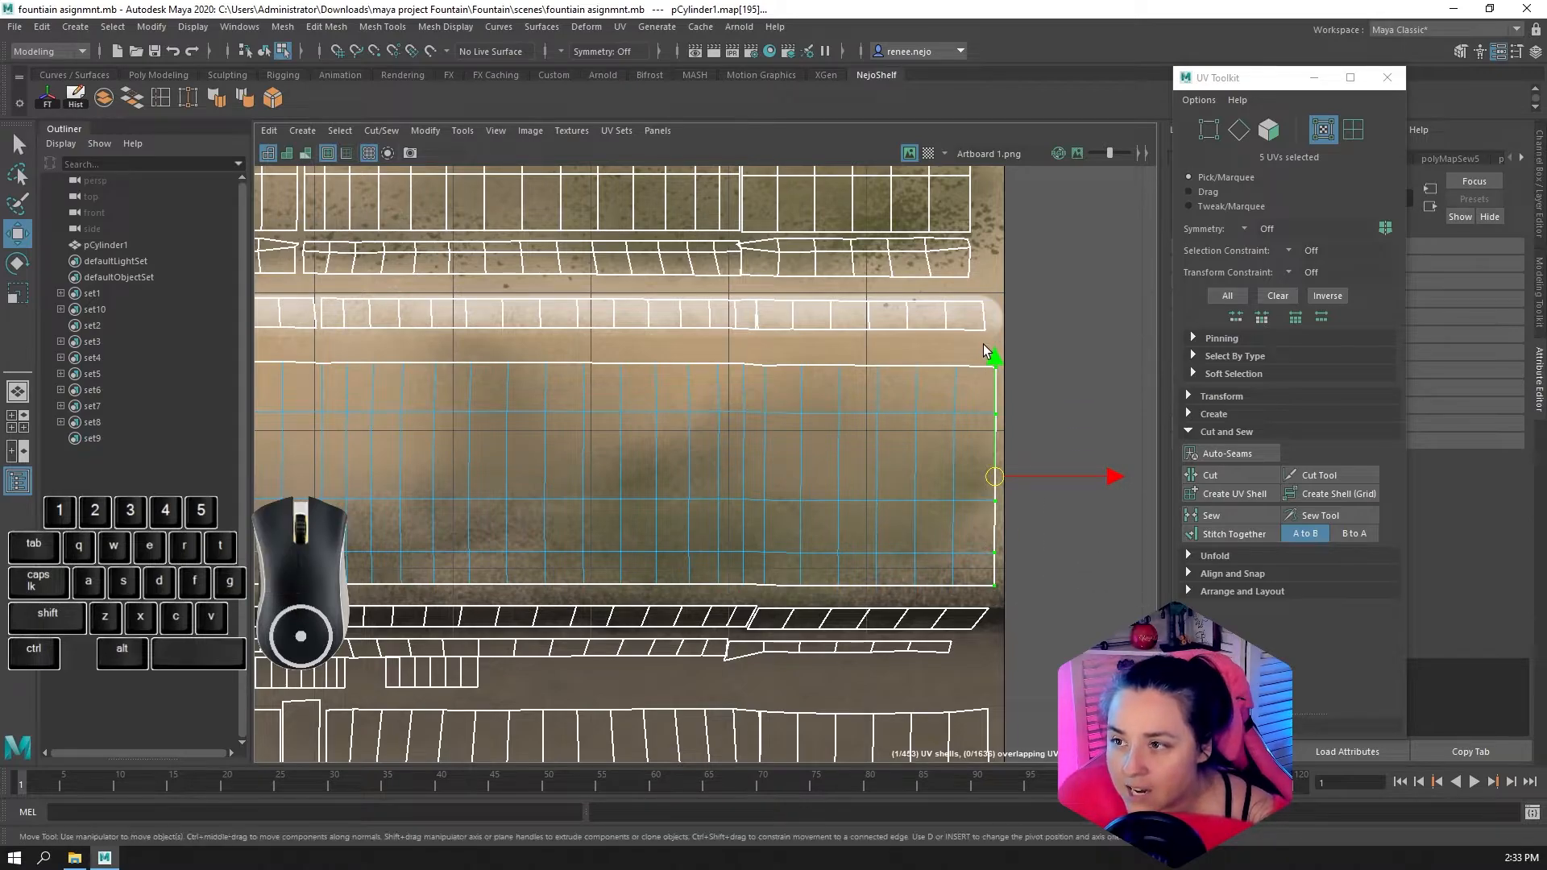
scroll(932, 482, down, 4)
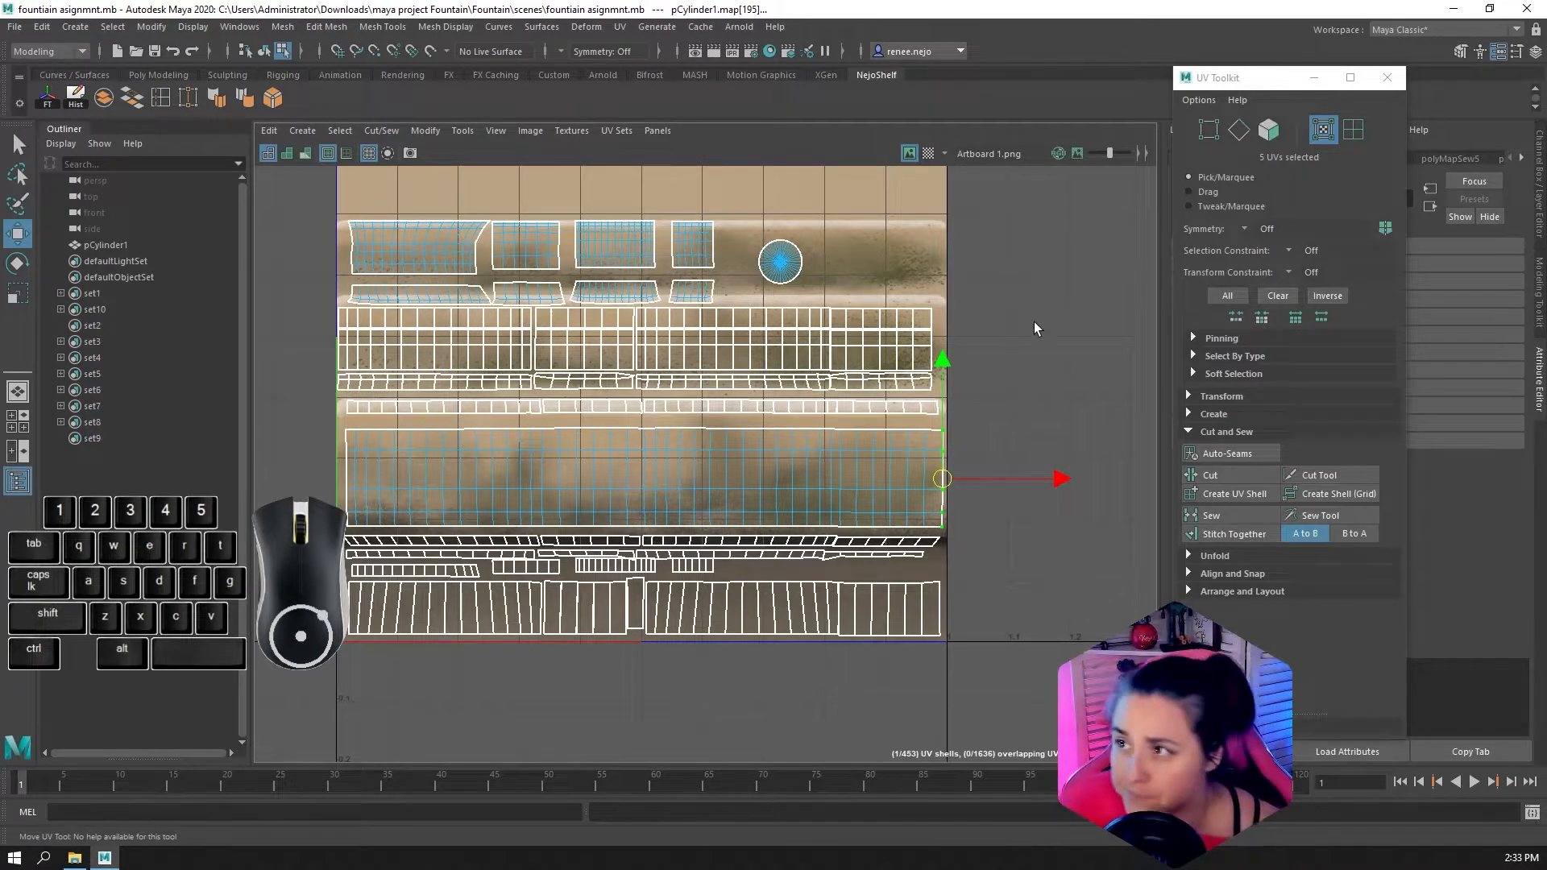
Convert the band's end edges to UVs and keep only the five UVs at its far end selected
click(1238, 129)
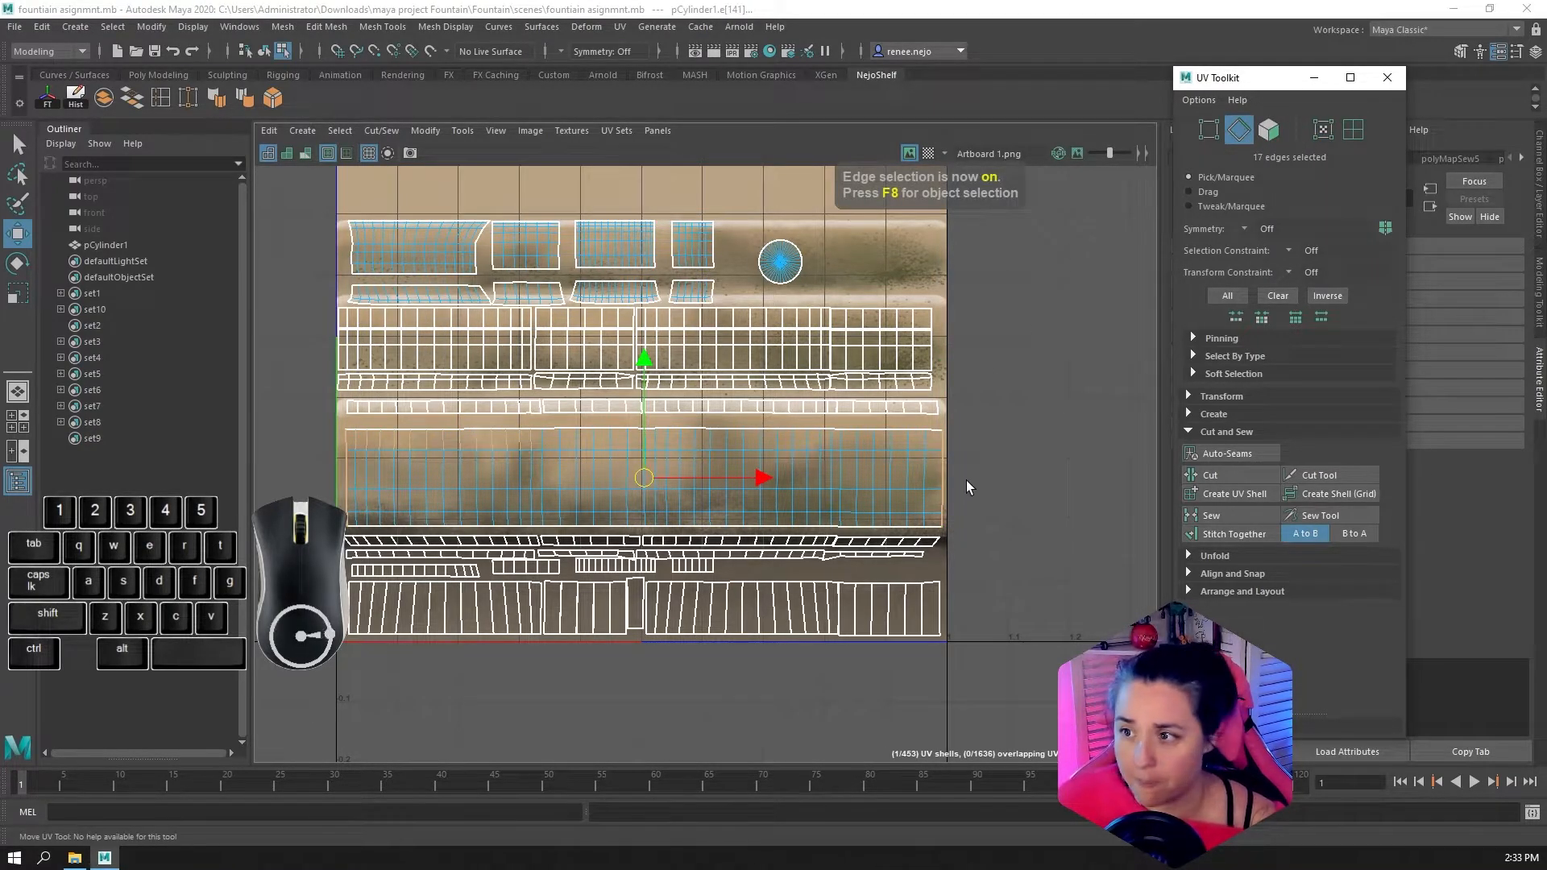
click(944, 448)
shift+click(947, 494)
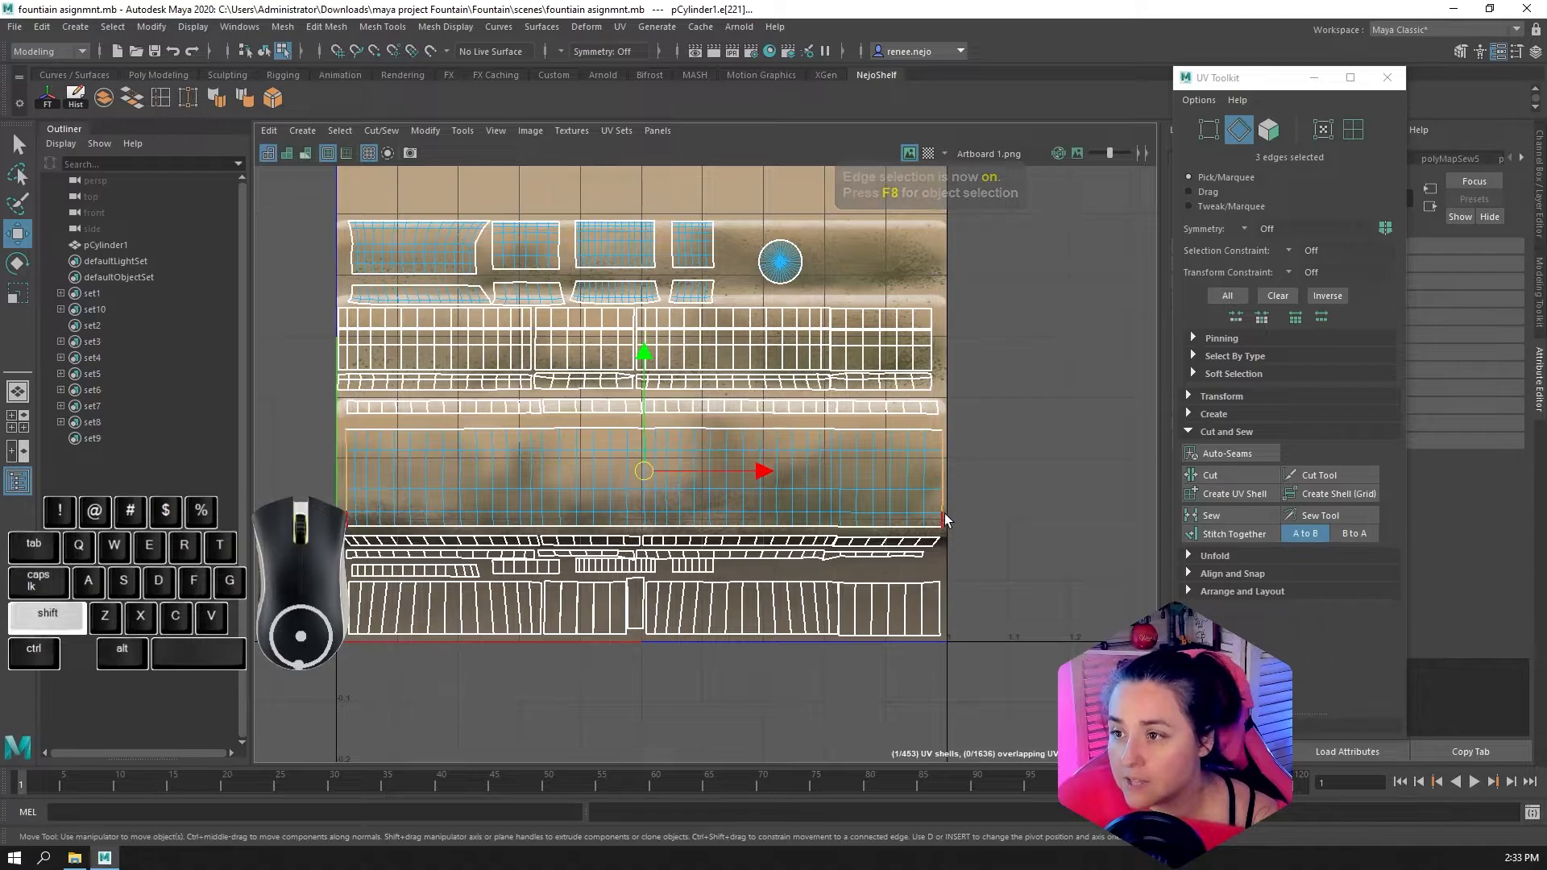
ctrl+click(1321, 131)
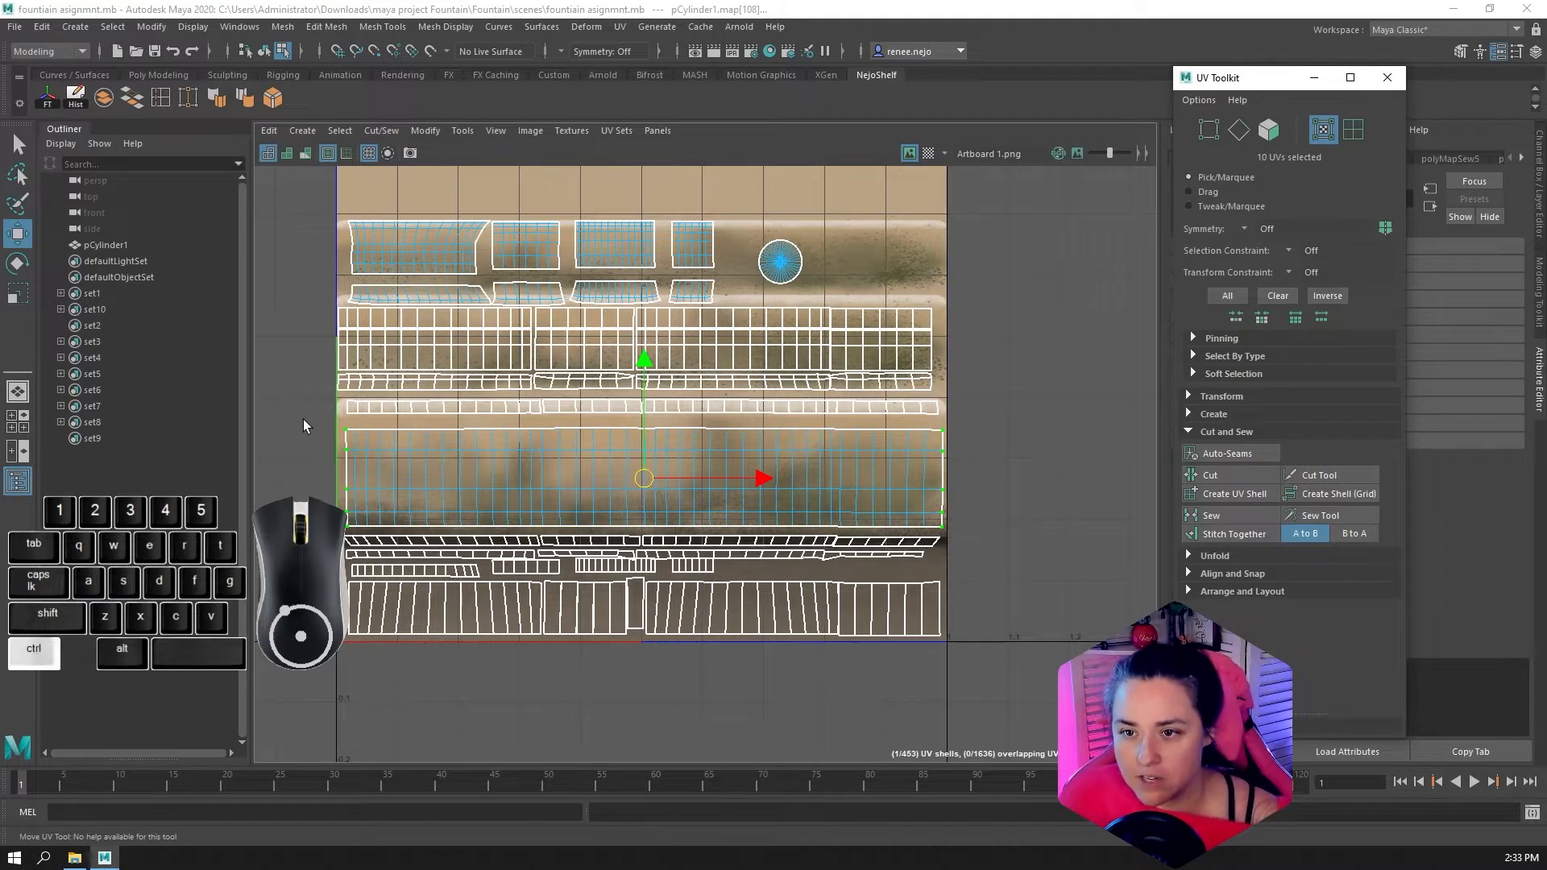
ctrl+drag(303, 426, 379, 556)
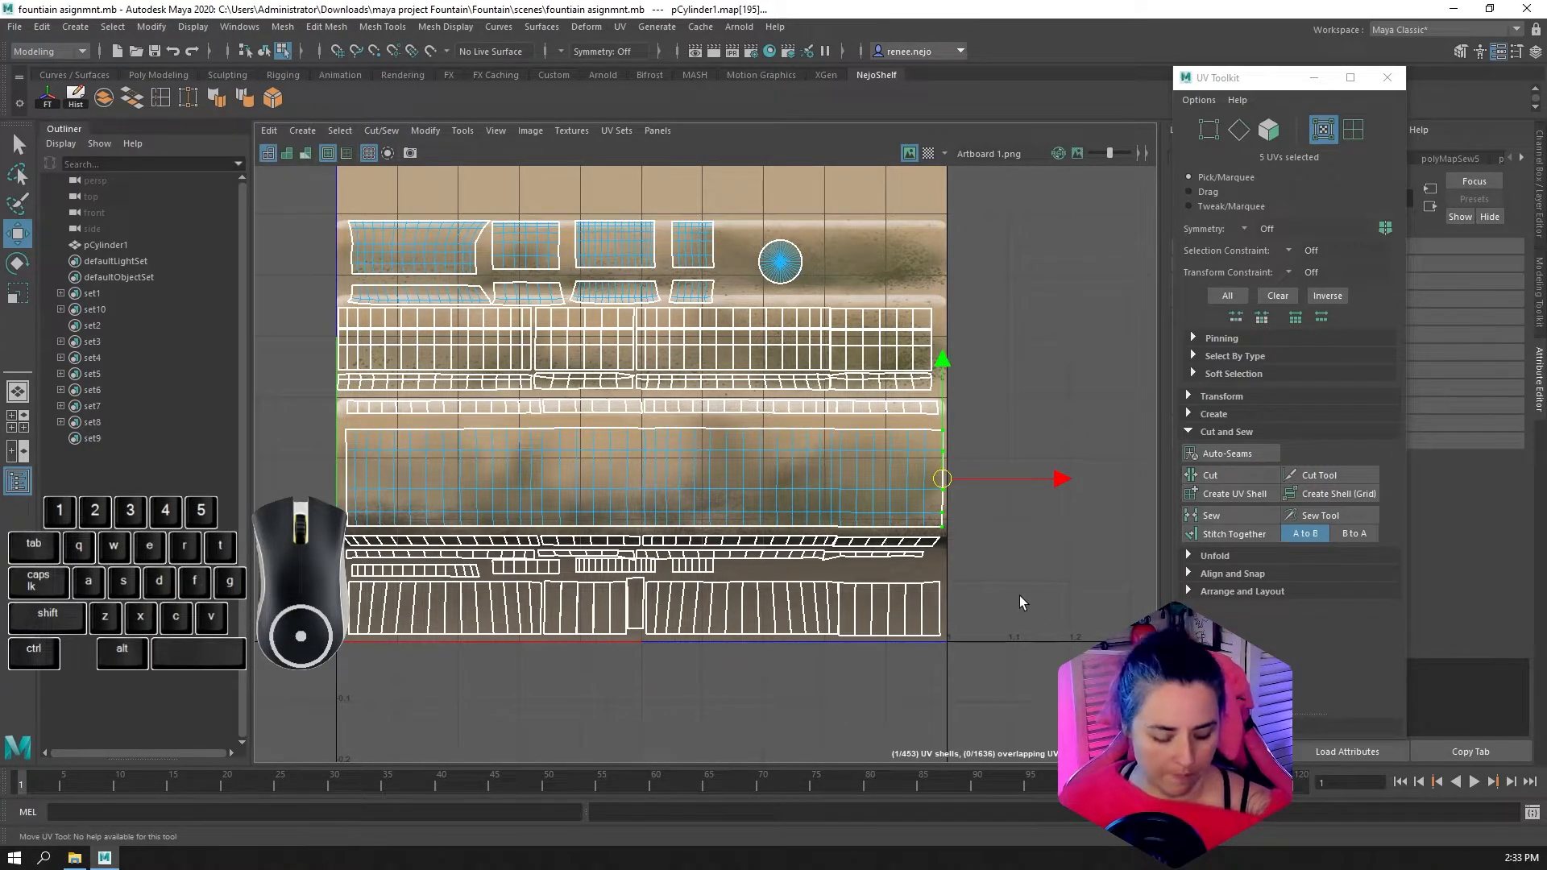
Scale the band's far-end UVs horizontally until they line up in a straight vertical line
scroll(1019, 596, up, 2)
key(r)
scroll(961, 477, up, 2)
drag(1020, 436, 394, 440)
Select the five UVs at the band's starting end and scale them horizontally into a straight vertical line
alt+middle_drag(299, 440, 1217, 401)
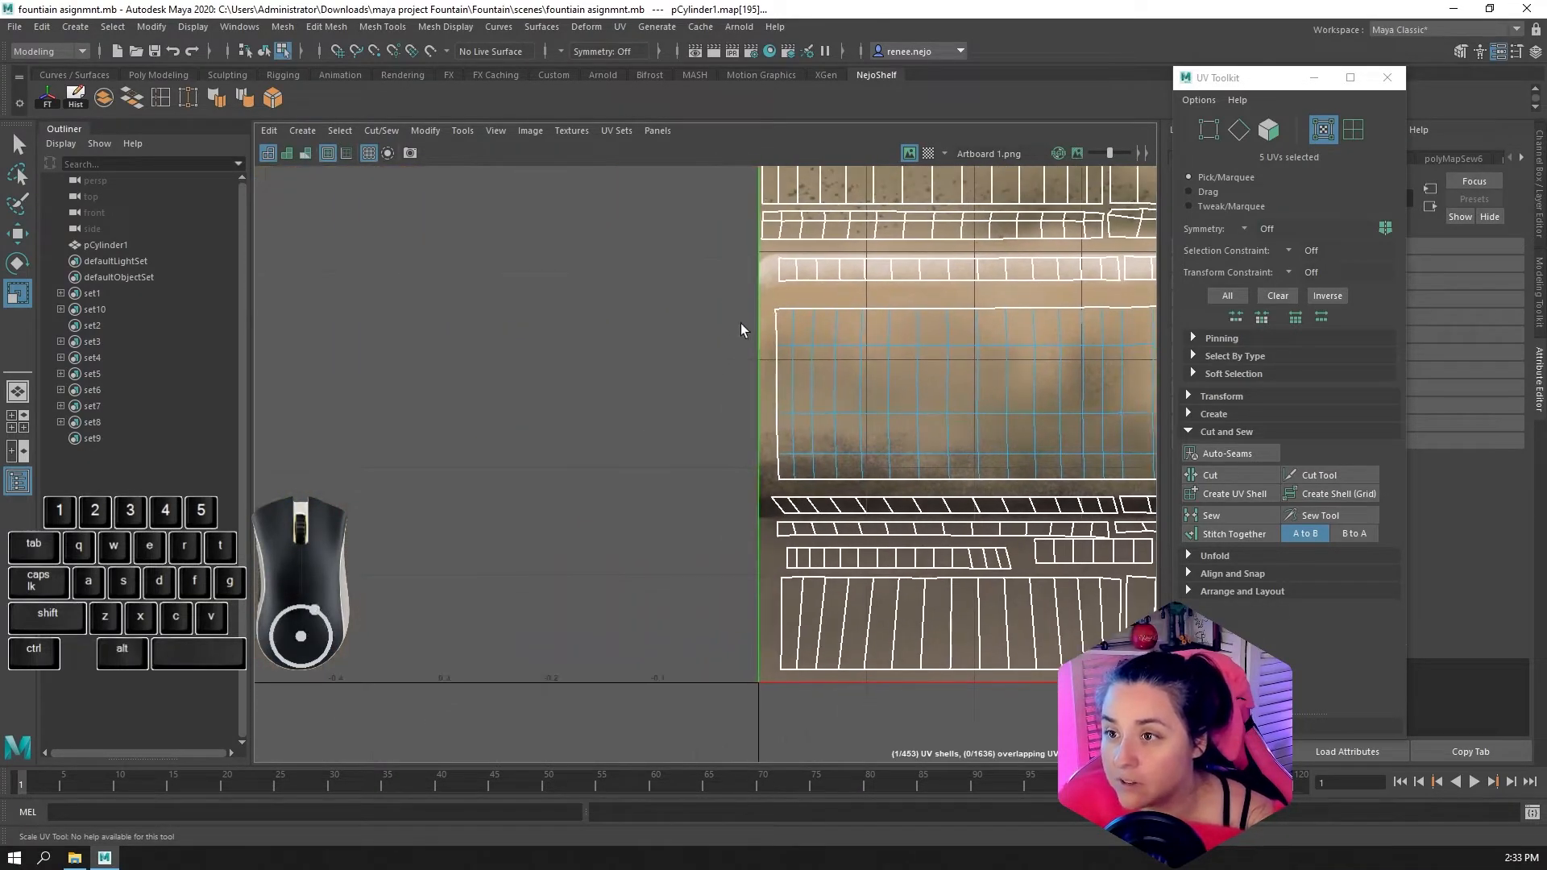
drag(743, 294, 760, 415)
drag(779, 488, 779, 487)
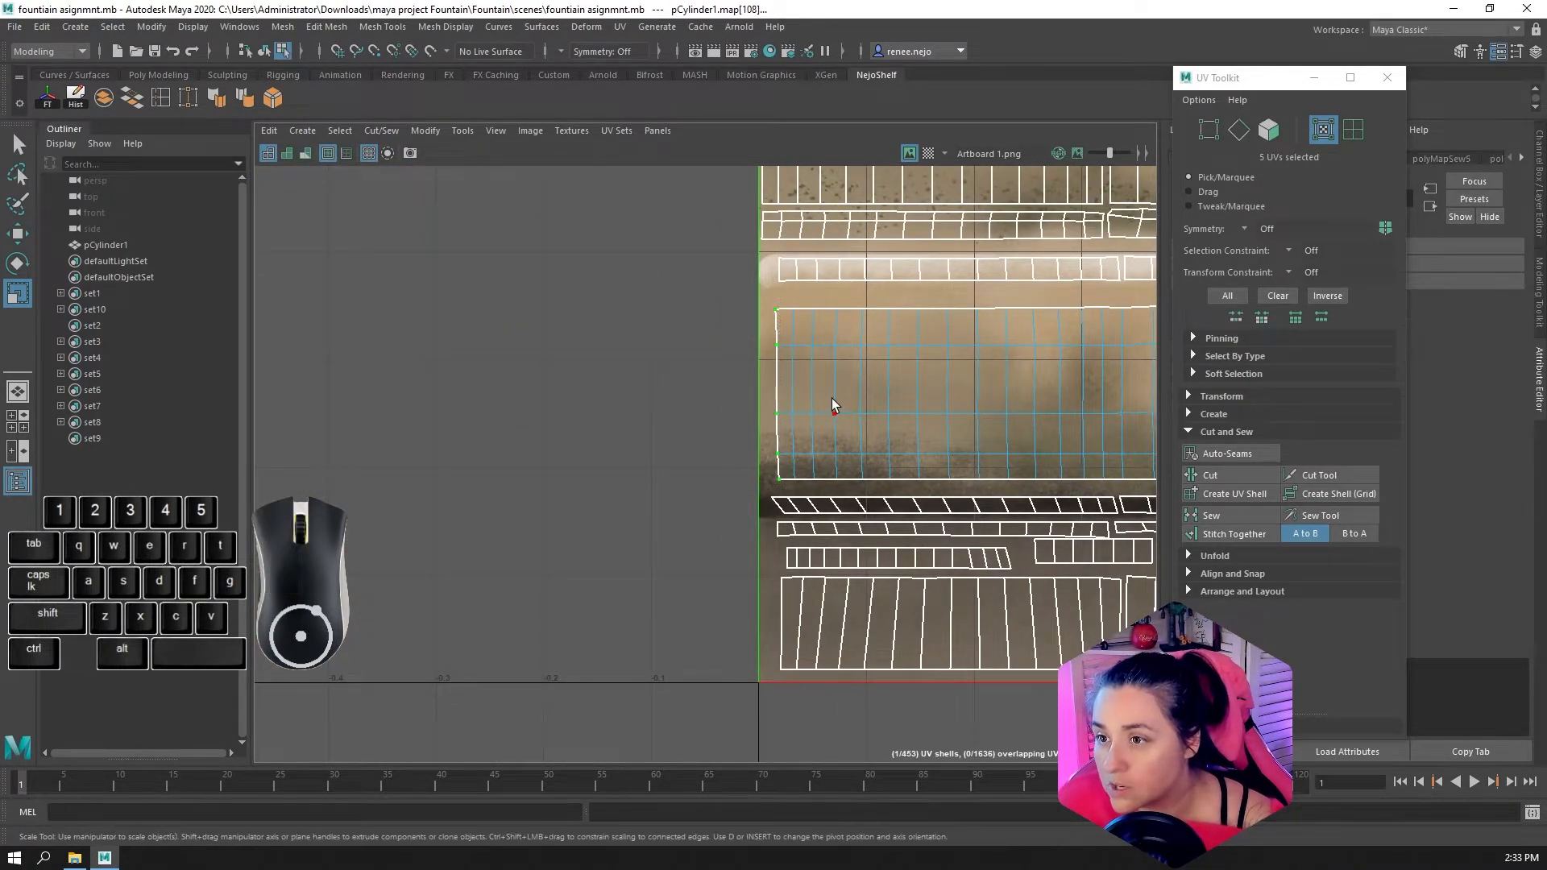
key(r)
drag(886, 395, 651, 408)
alt+middle_drag(663, 421, 246, 470)
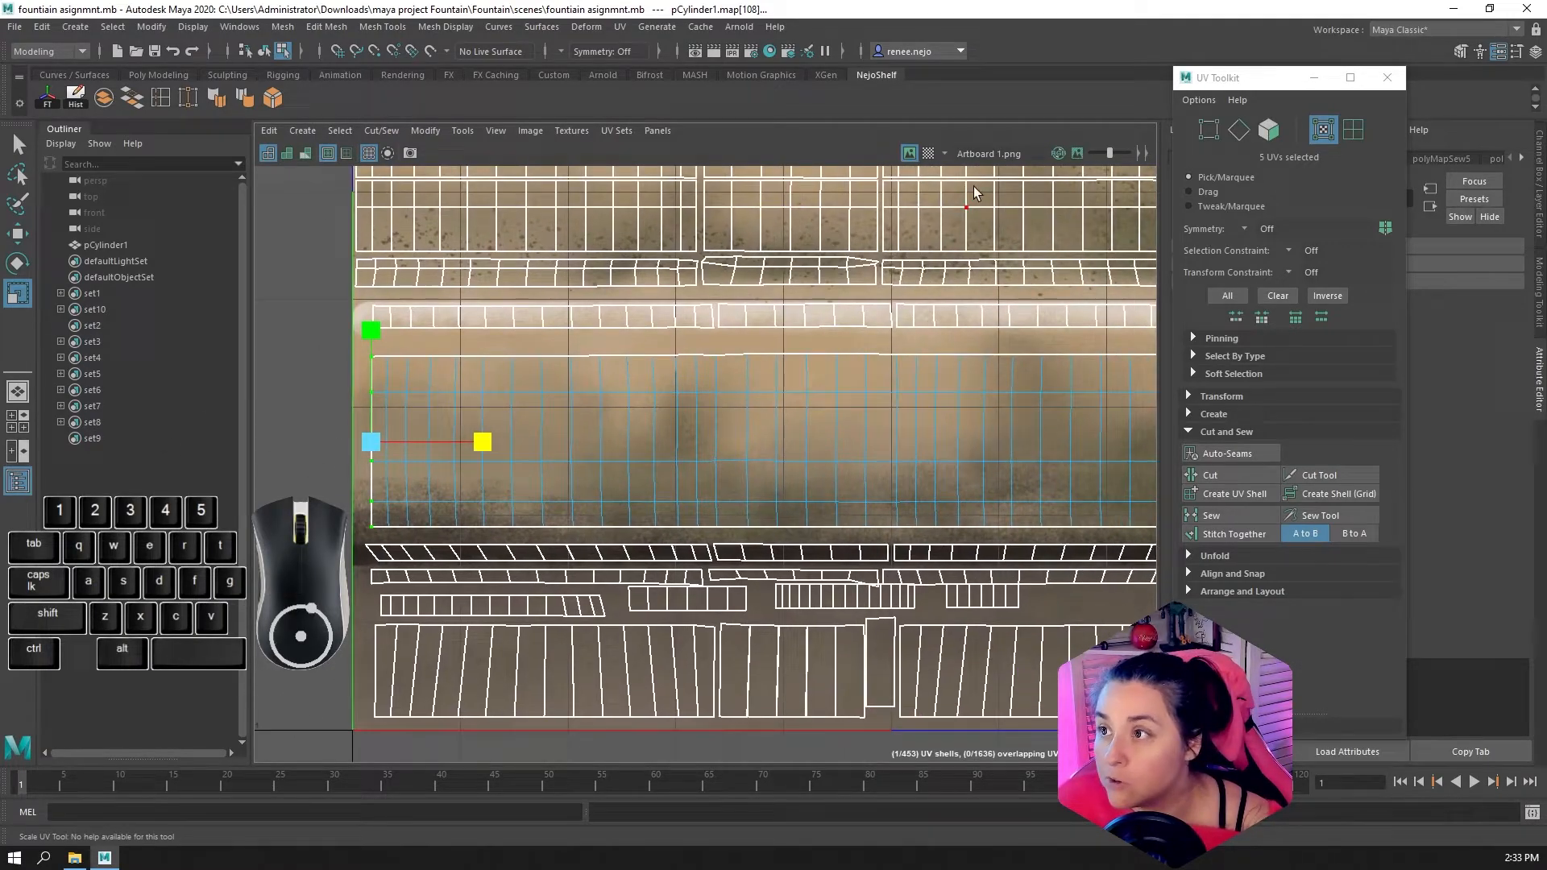
Select the complete border edge loop around the sewn band
click(1239, 129)
double_click(837, 356)
scroll(1047, 370, down, 4)
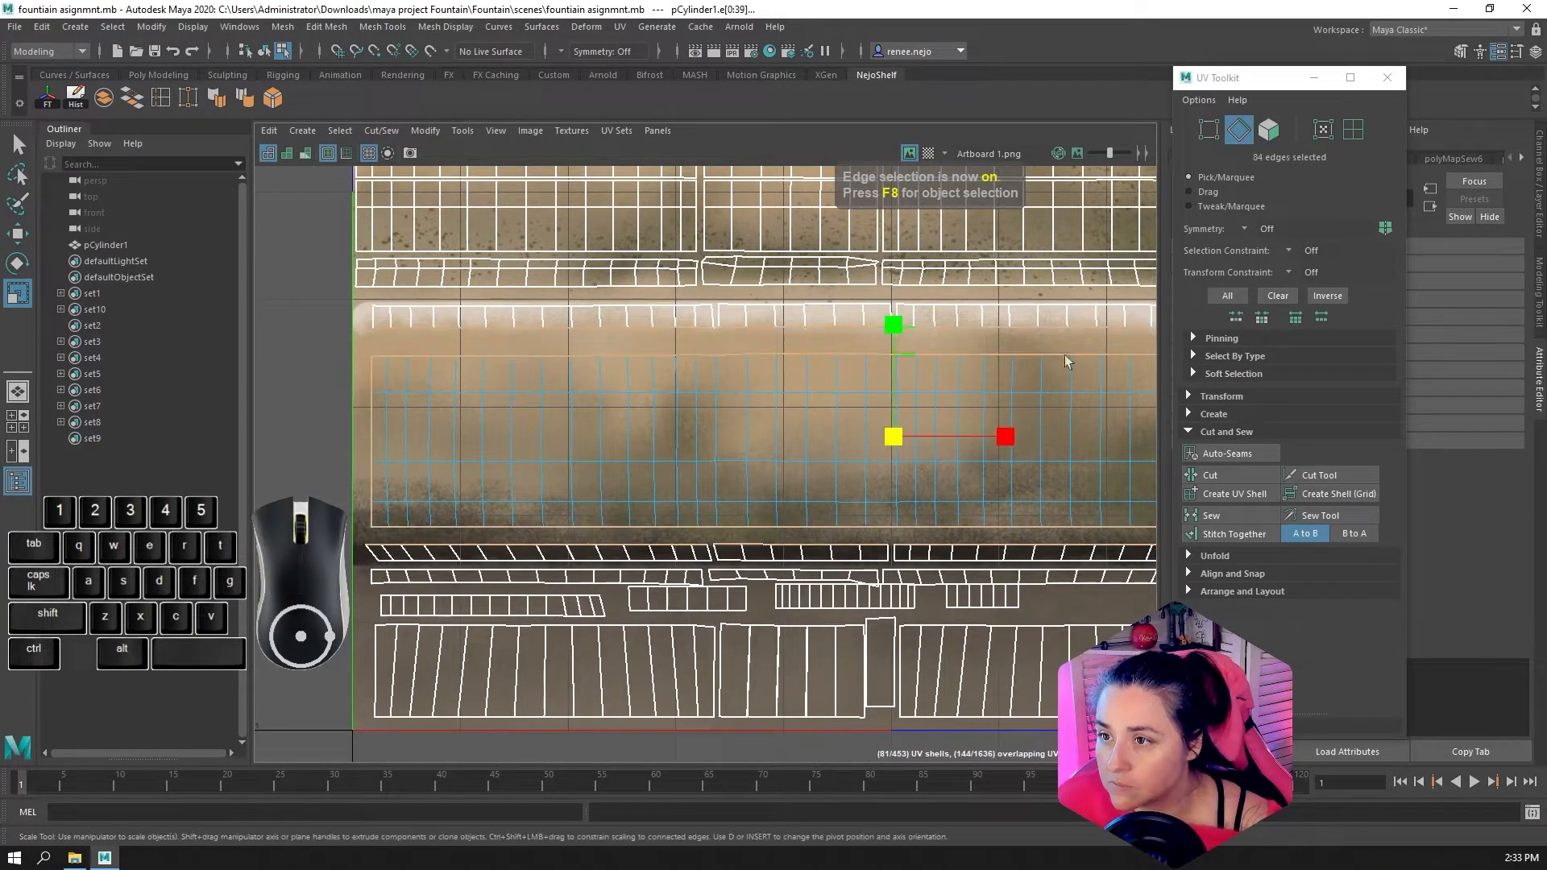
alt+middle_drag(1035, 384, 766, 370)
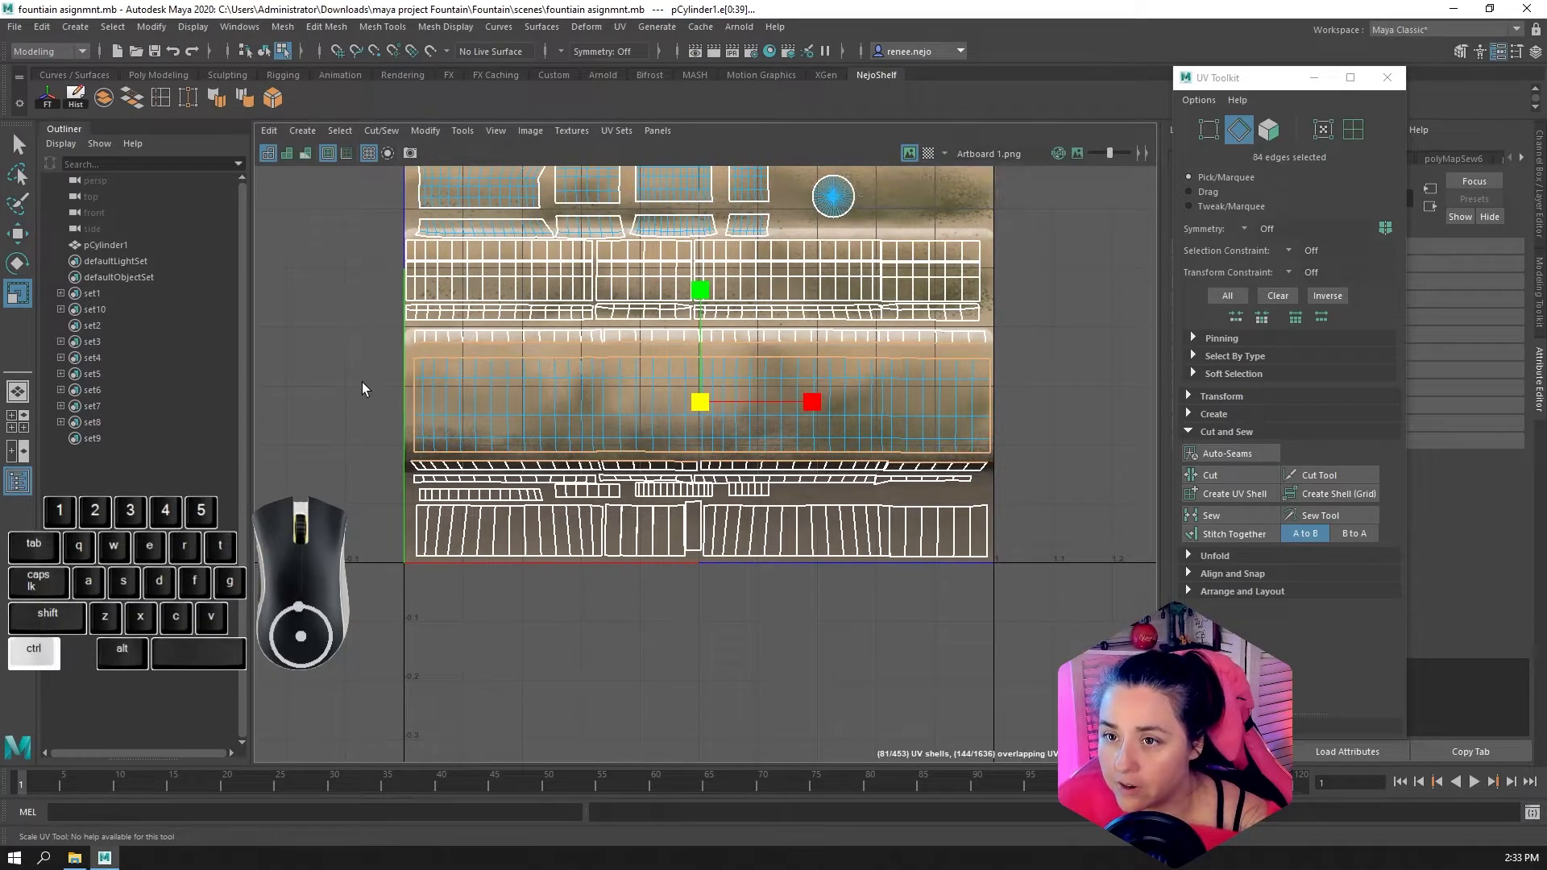
Reduce the border selection to the edges along the band's upper side
ctrl+drag(375, 368, 456, 393)
ctrl+drag(994, 418, 995, 427)
ctrl+drag(1110, 499, 732, 518)
ctrl+drag(1063, 442, 321, 477)
ctrl+drag(319, 300, 927, 326)
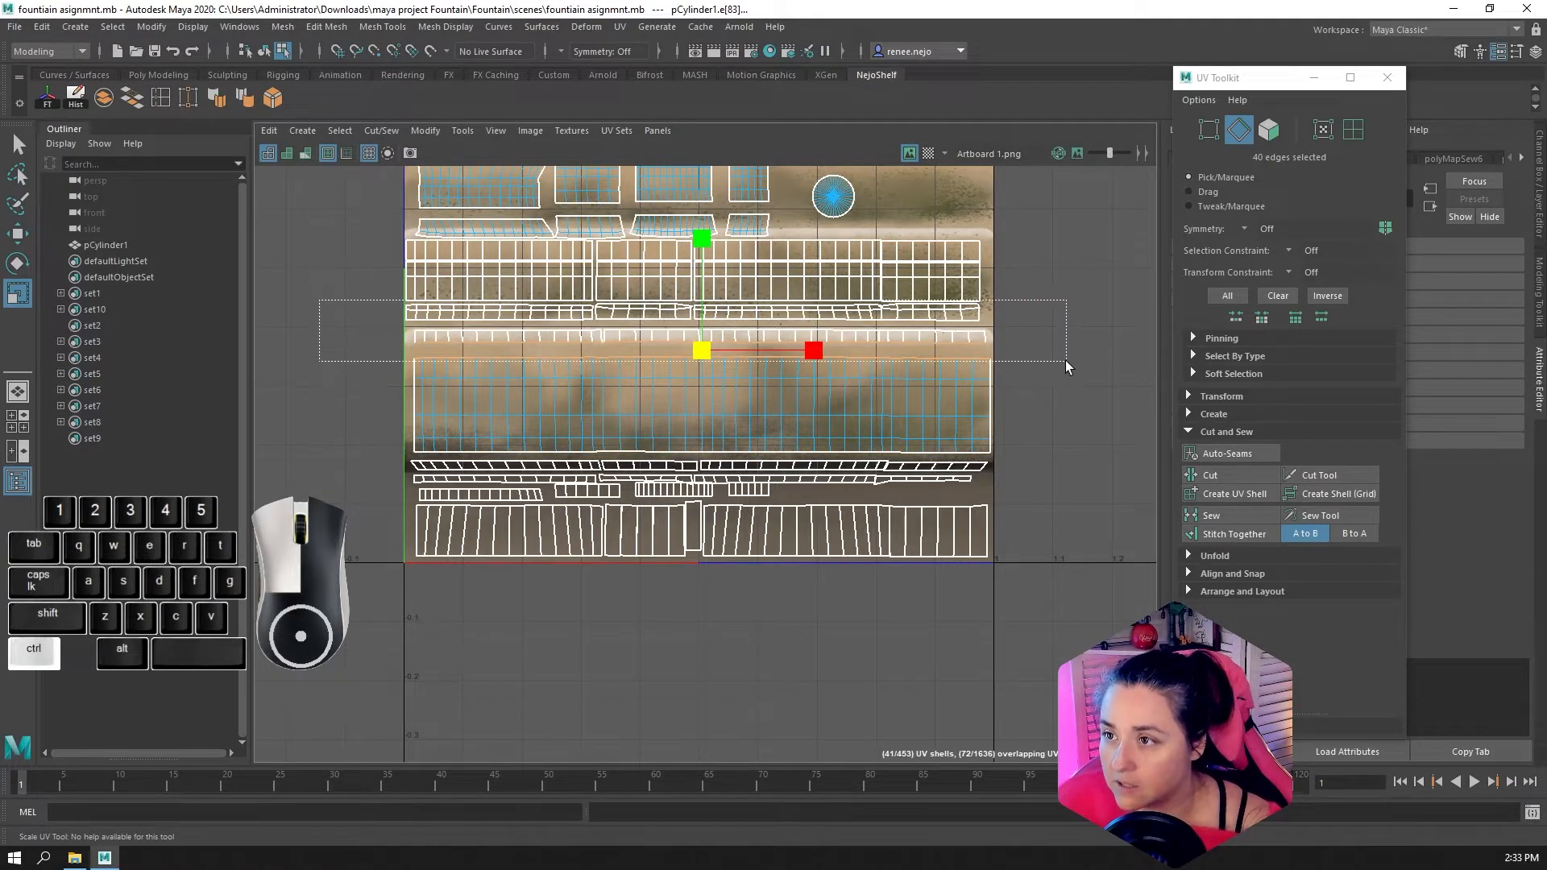
ctrl+drag(1065, 361, 1065, 361)
key(ctrl+z)
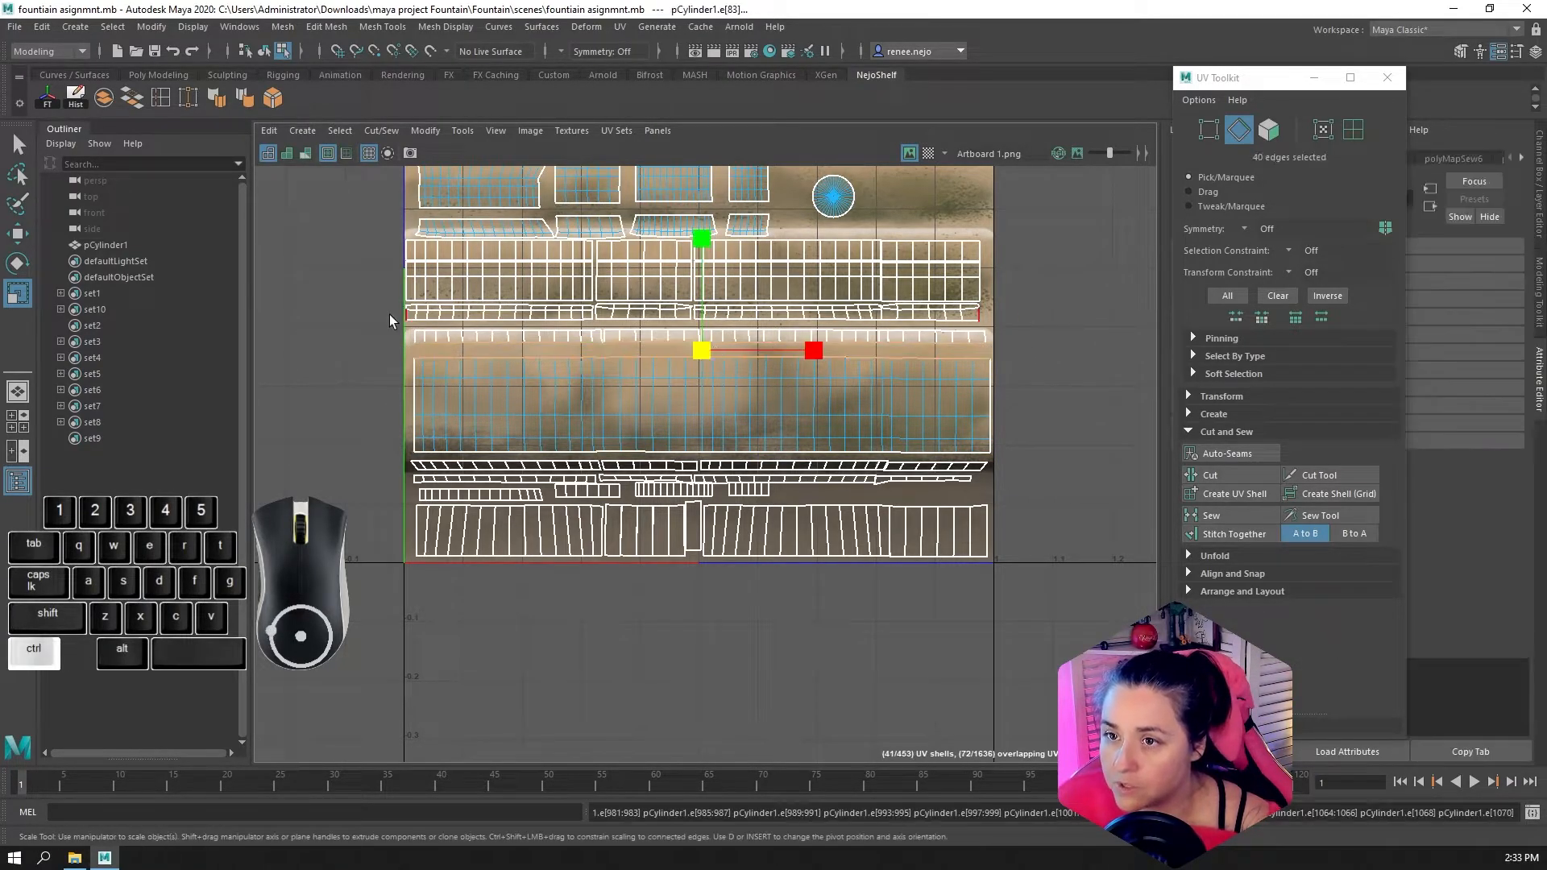
ctrl+drag(348, 307, 1032, 345)
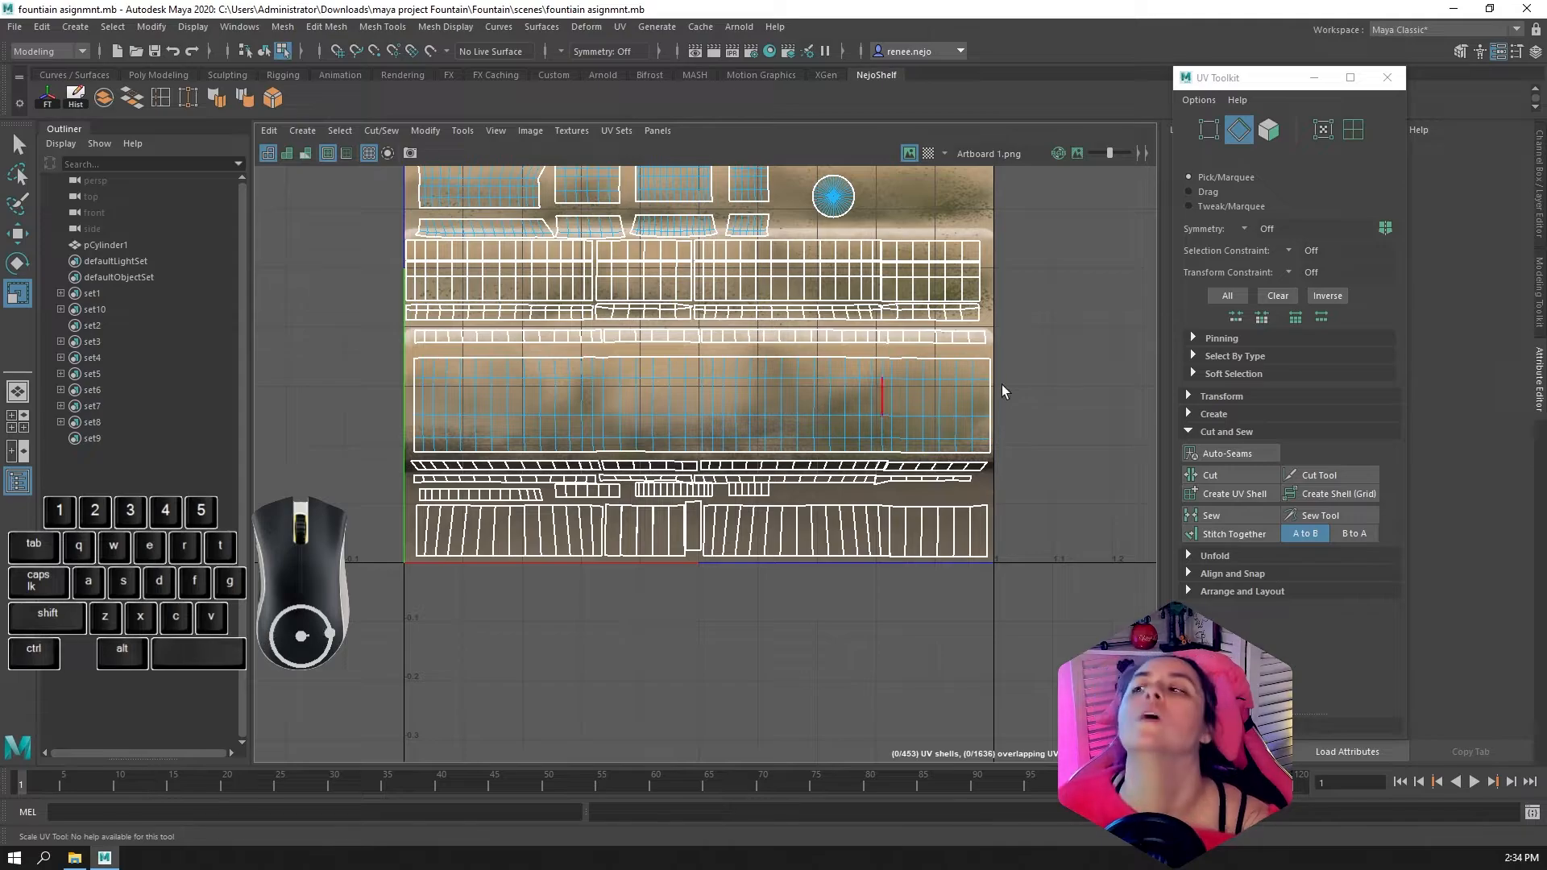
key(ctrl+z)
scroll(593, 412, up, 5)
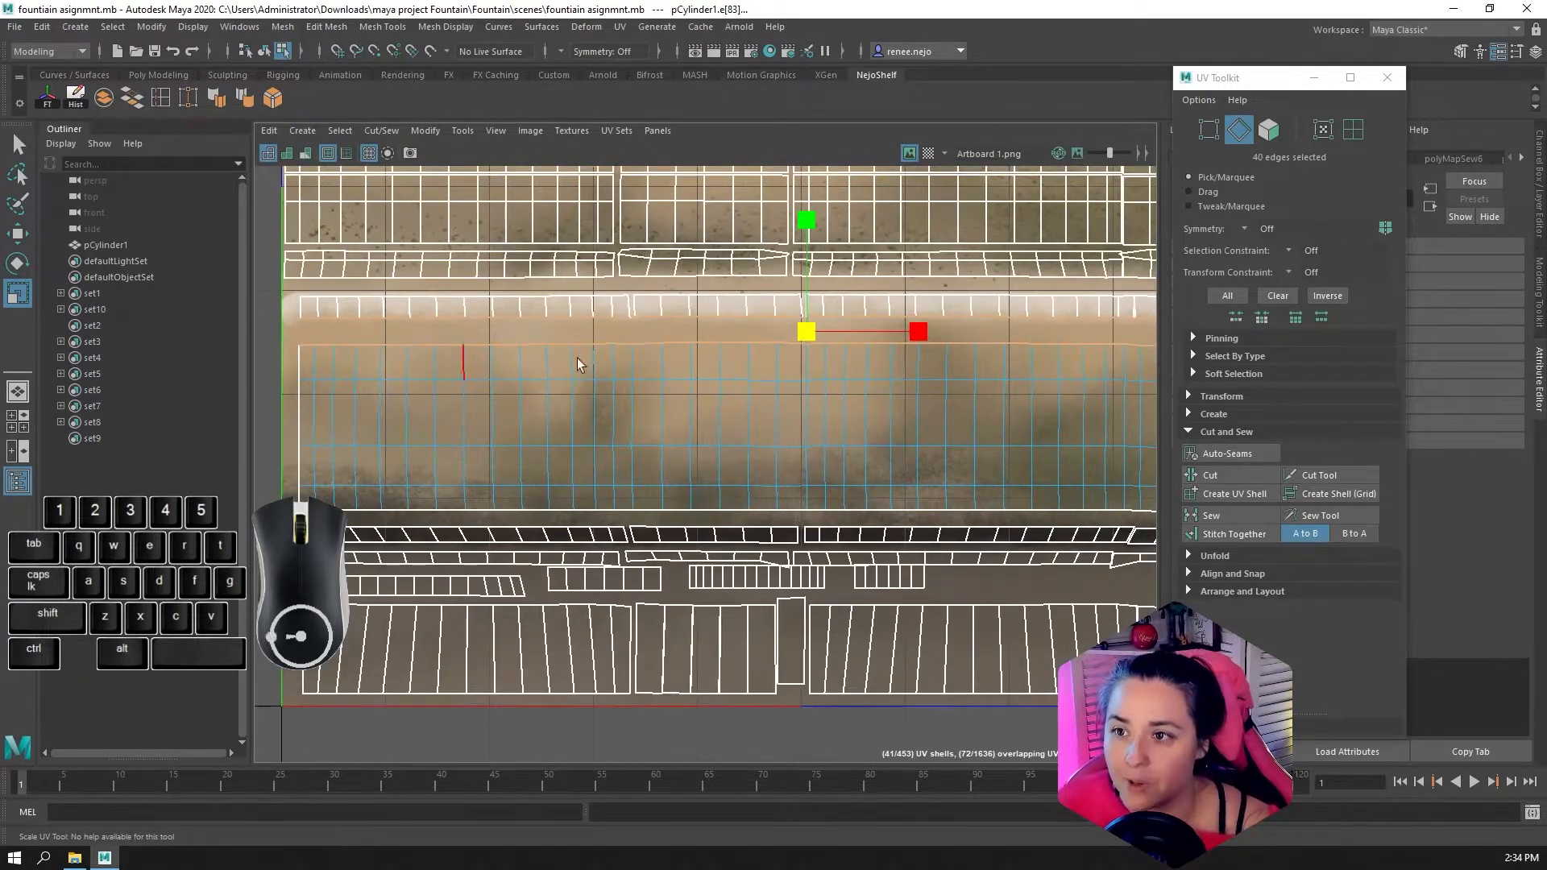
Convert the upper border edges to UVs, keep only the band's own UVs, and scale them vertically into a straight line
ctrl+click(1323, 127)
scroll(962, 321, down, 3)
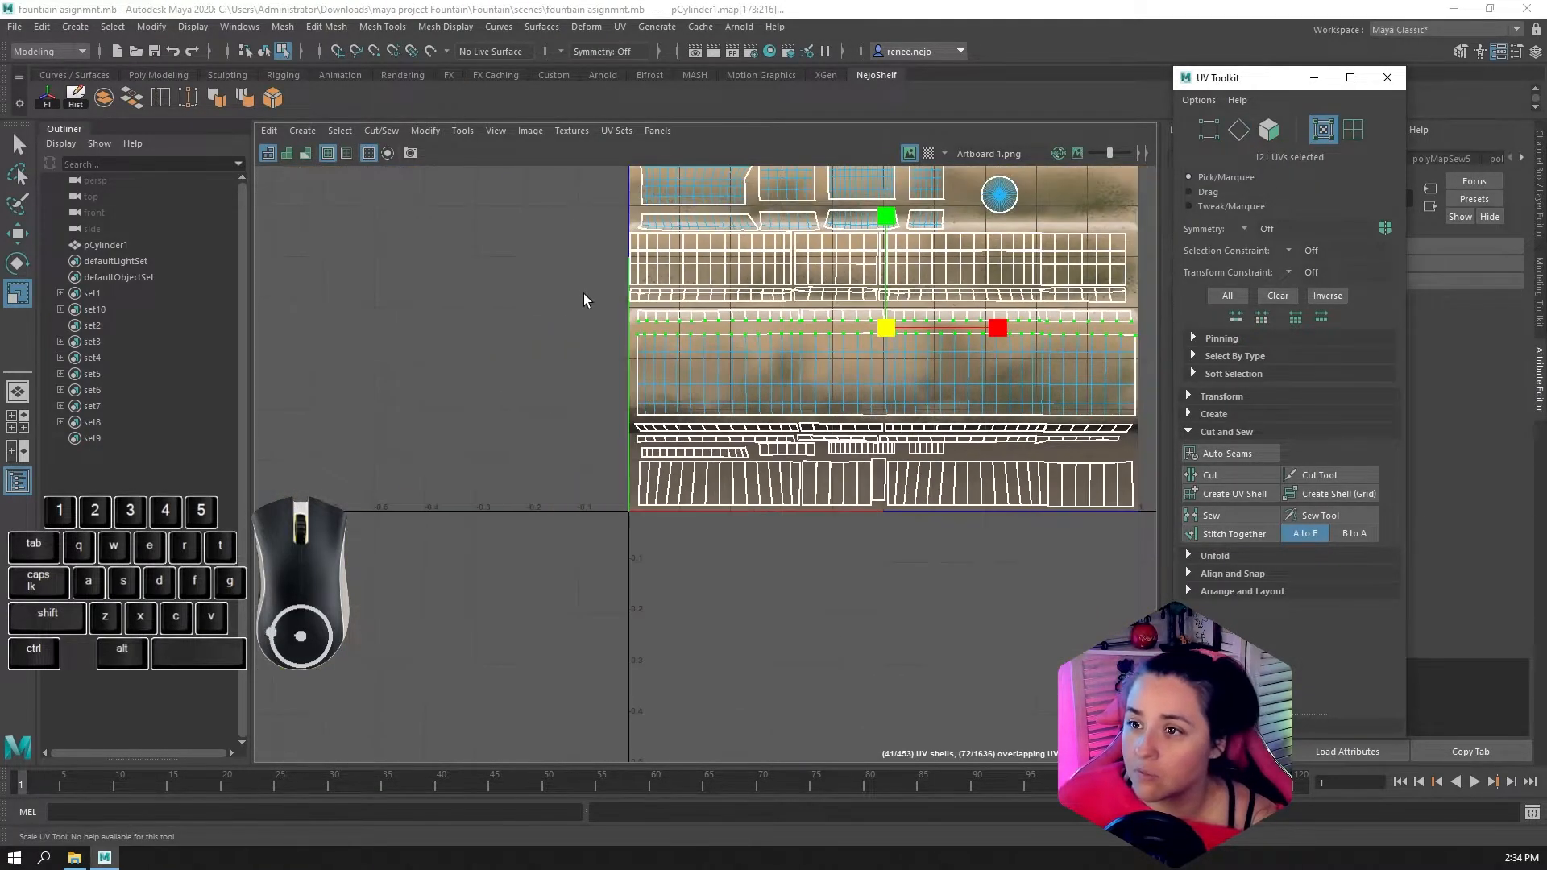
ctrl+drag(562, 270, 1162, 323)
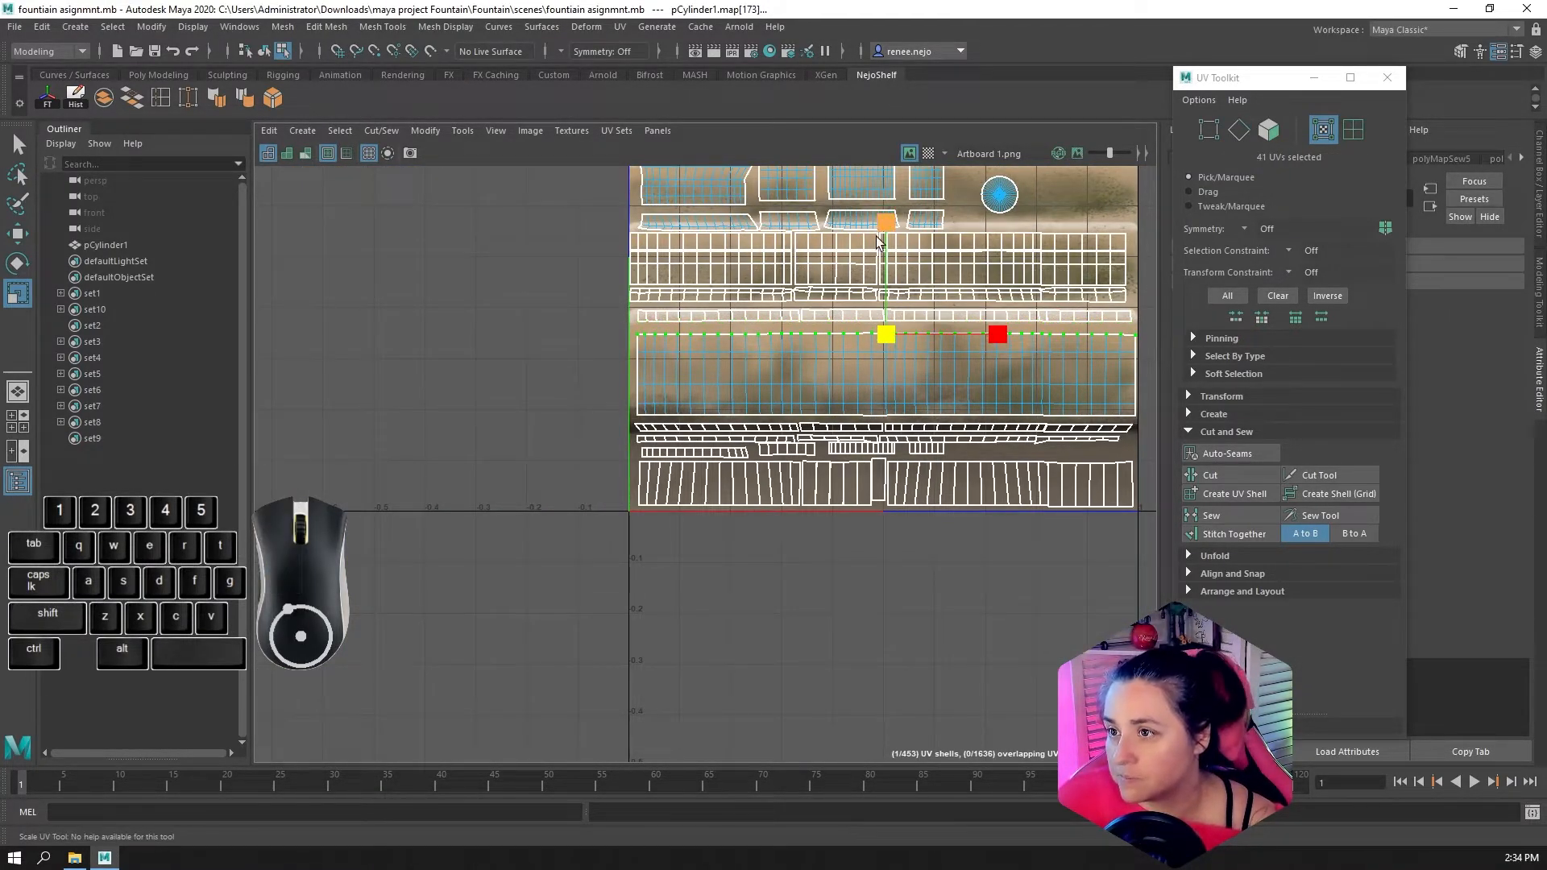
scroll(877, 236, up, 3)
drag(860, 198, 864, 501)
scroll(875, 487, down, 3)
alt+middle_drag(909, 447, 714, 326)
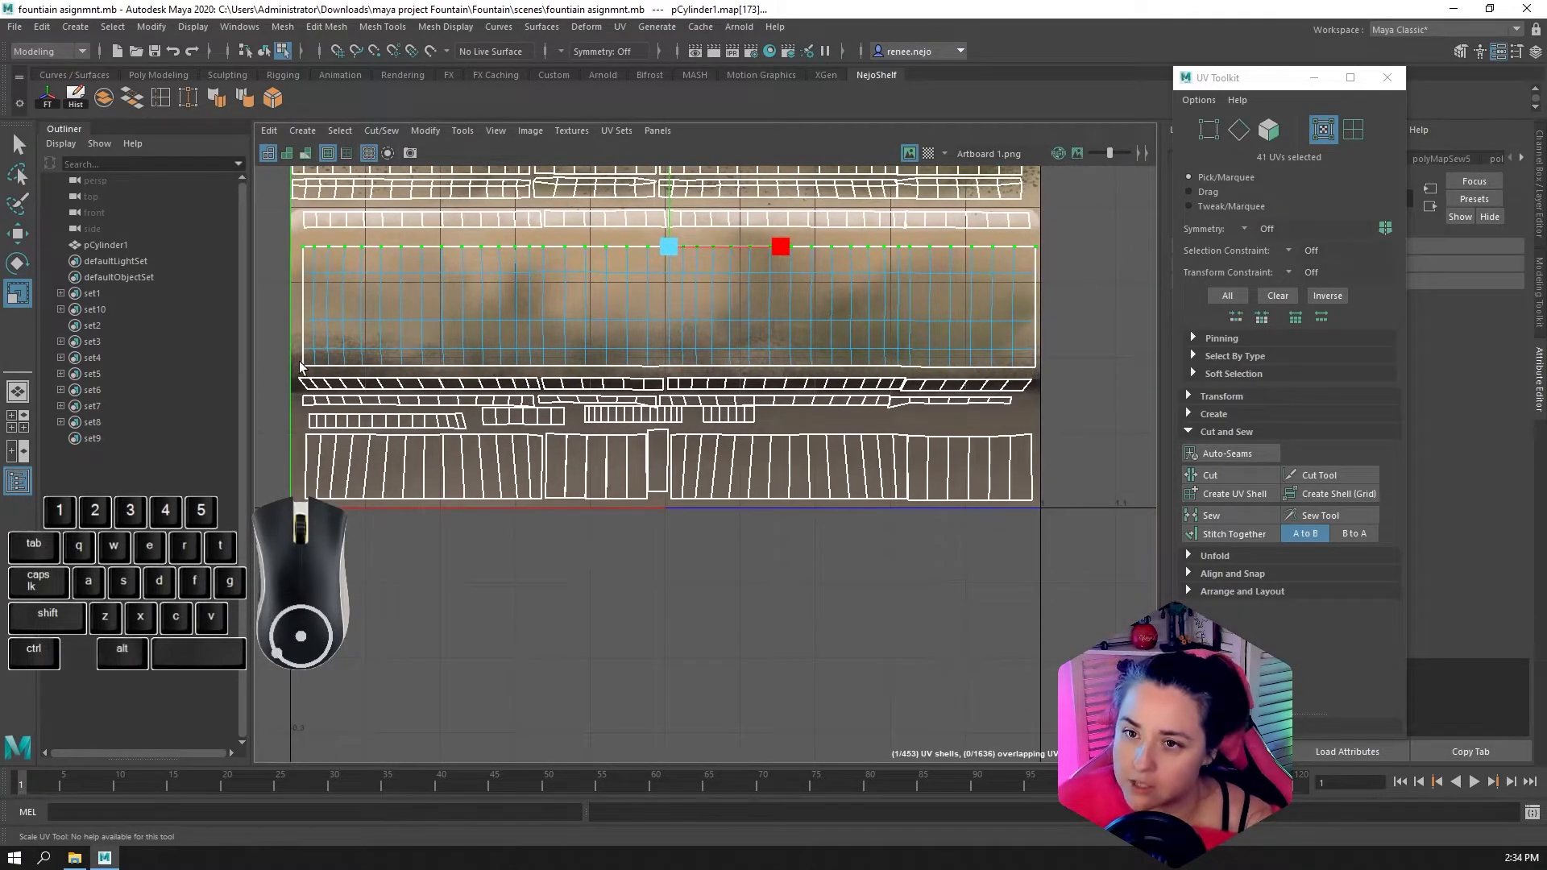
Select the UVs along the band's lower border and scale them vertically into a straight horizontal line
drag(300, 366, 1080, 377)
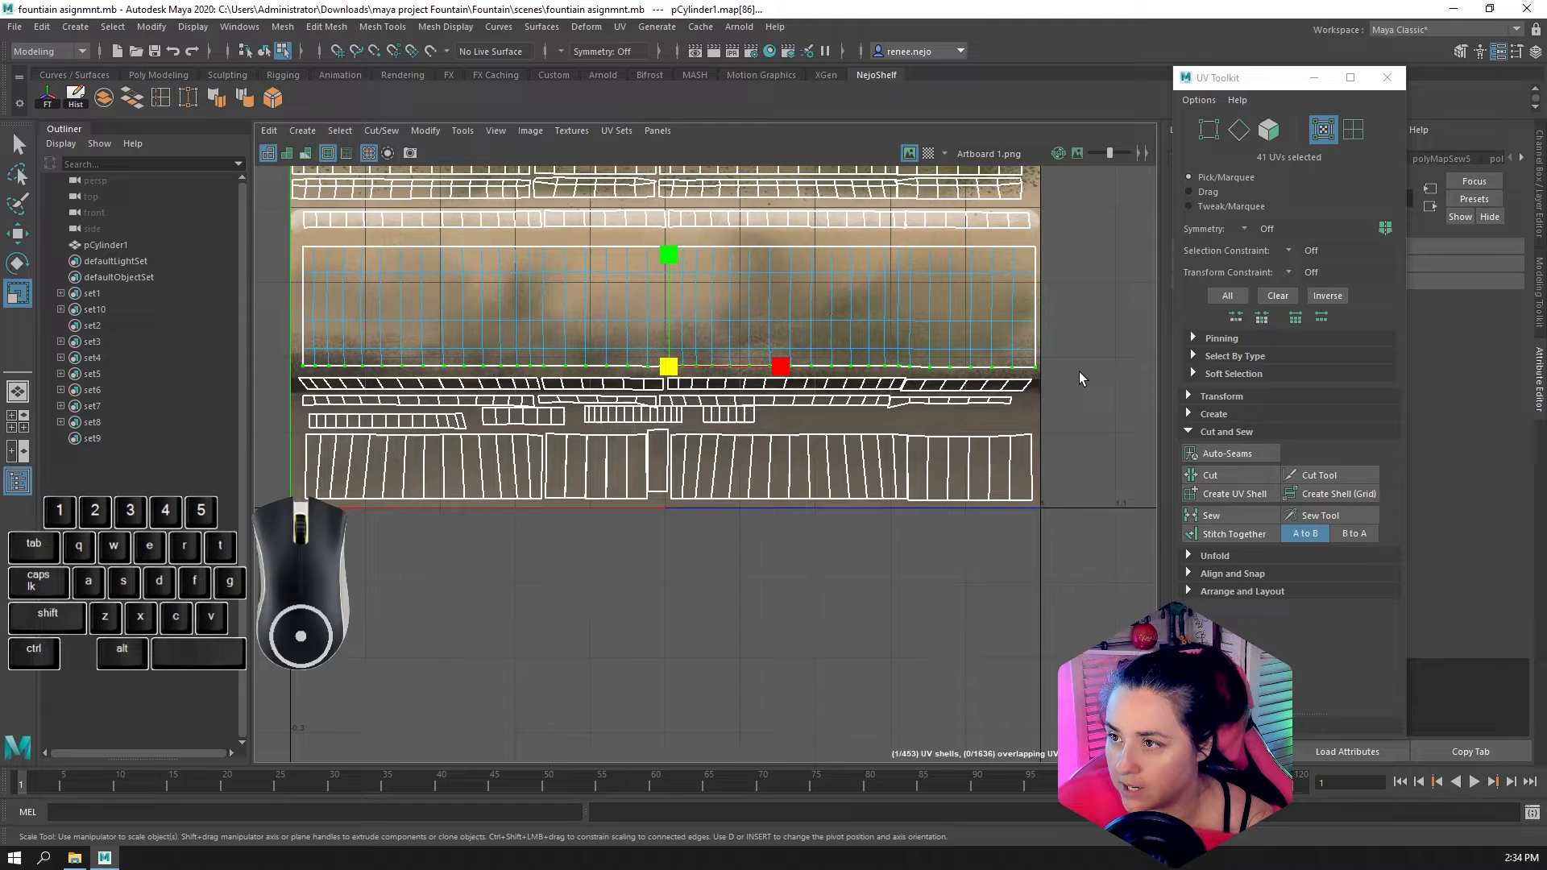
click(657, 260)
right_drag(568, 316, 569, 359)
Restore the split view and examine the bowl in 3D alongside its straightened band in the UV layout
scroll(370, 363, down, 7)
key(space)
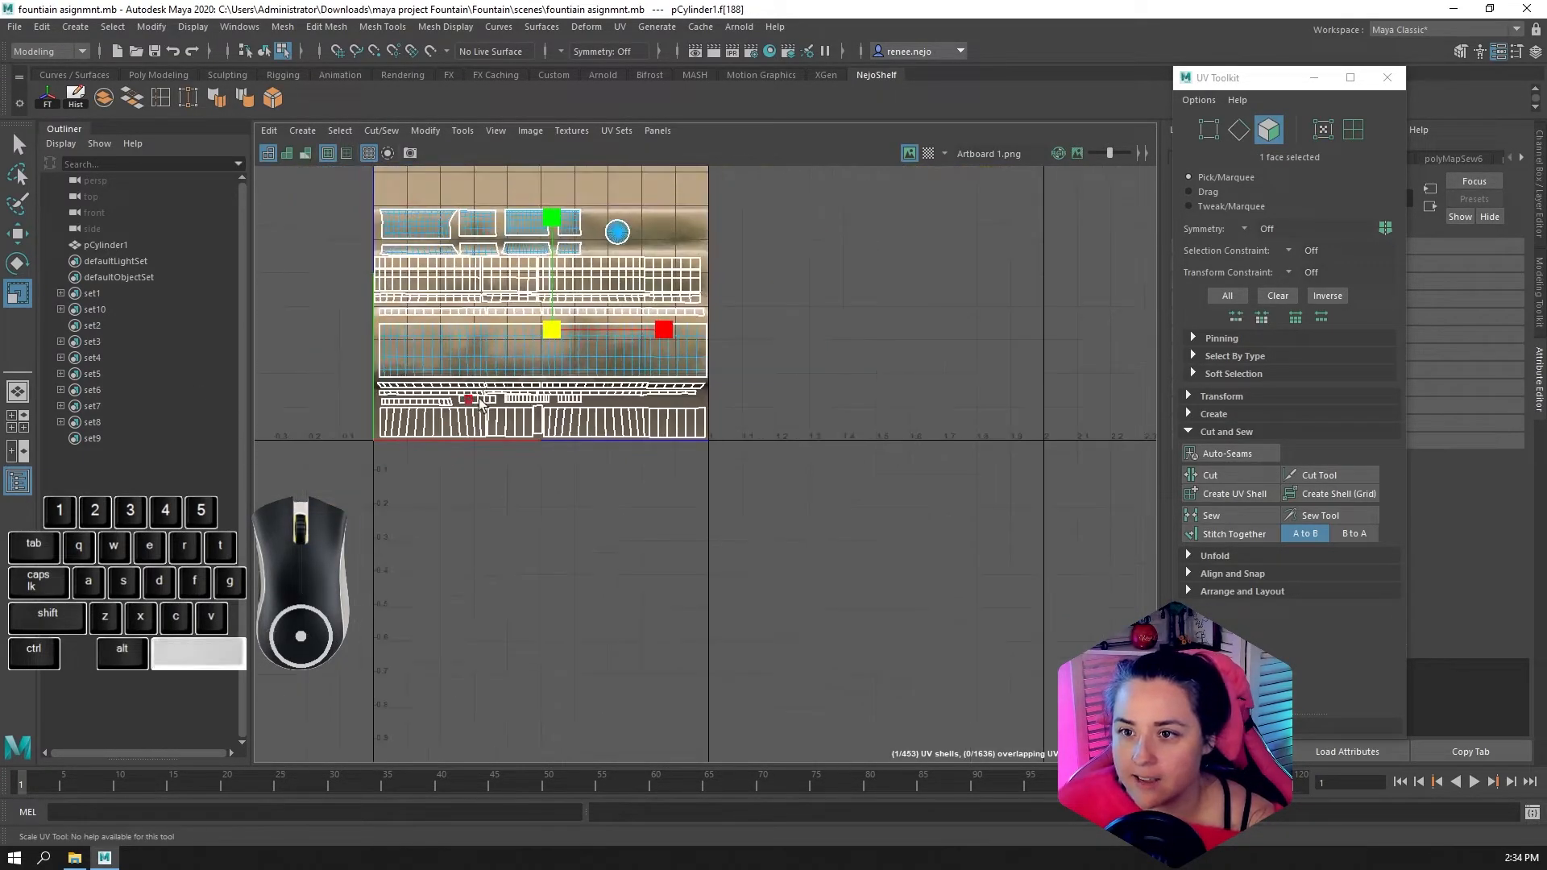
scroll(564, 409, down, 5)
alt+drag(567, 403, 442, 401)
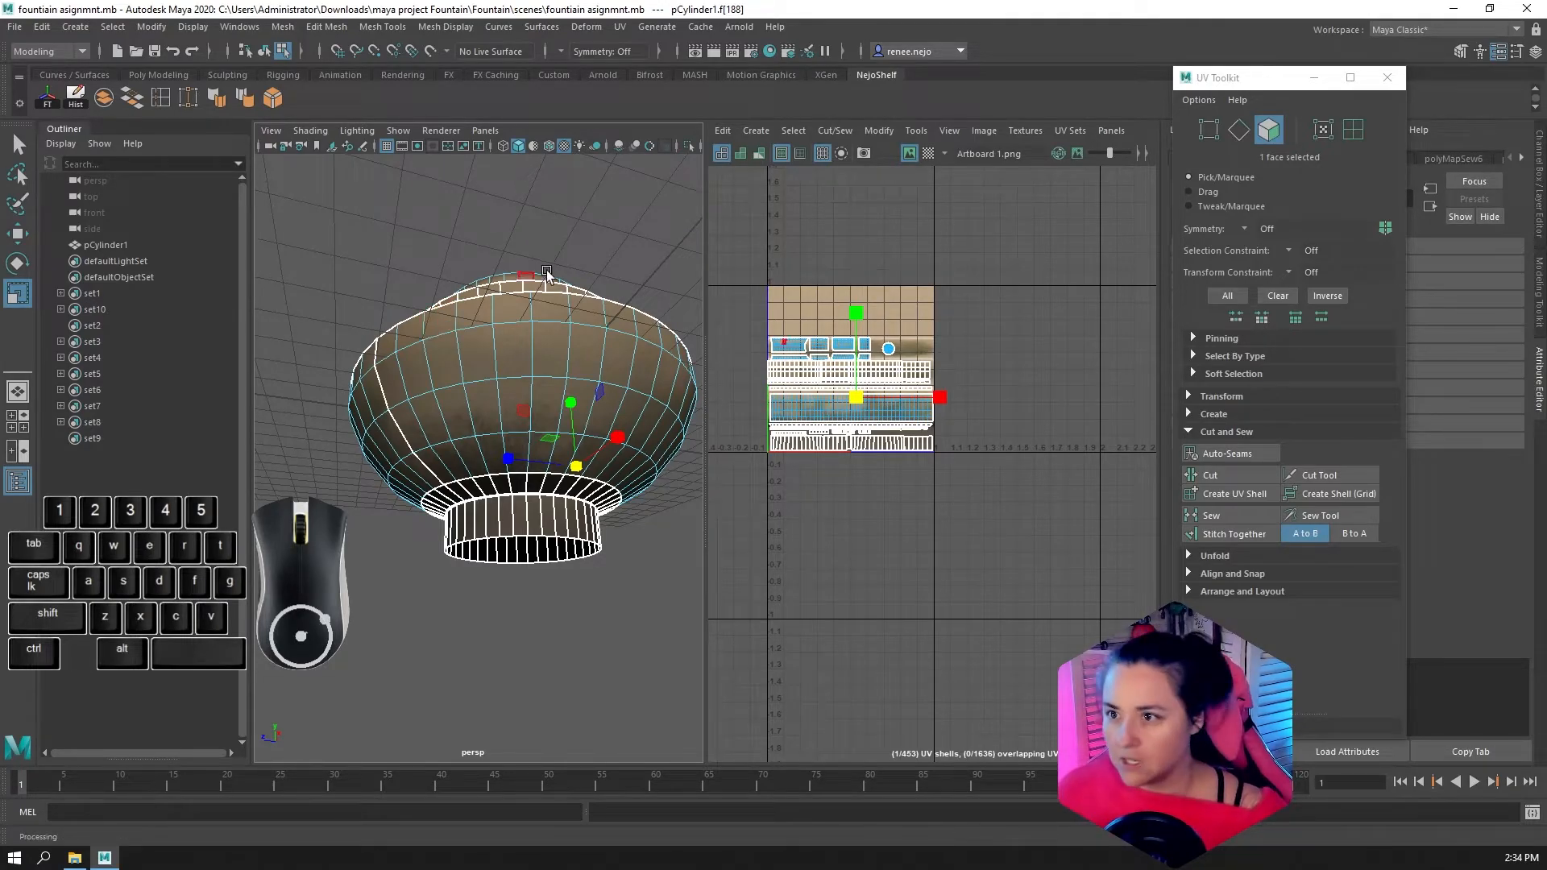
scroll(826, 403, up, 5)
alt+drag(516, 453, 535, 399)
scroll(818, 383, up, 5)
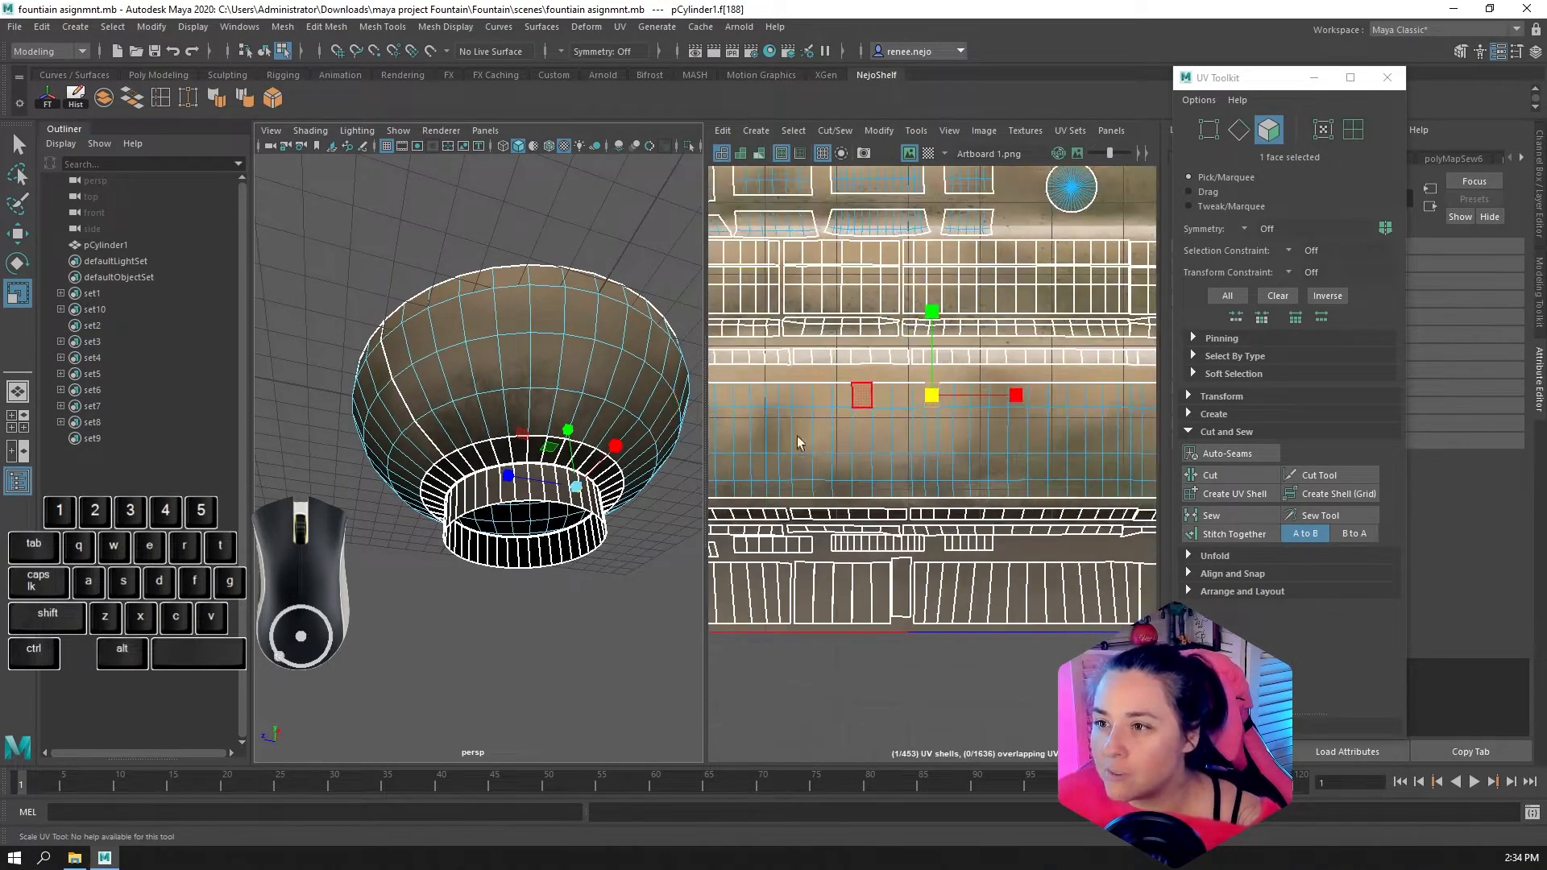
alt+middle_drag(788, 445, 885, 370)
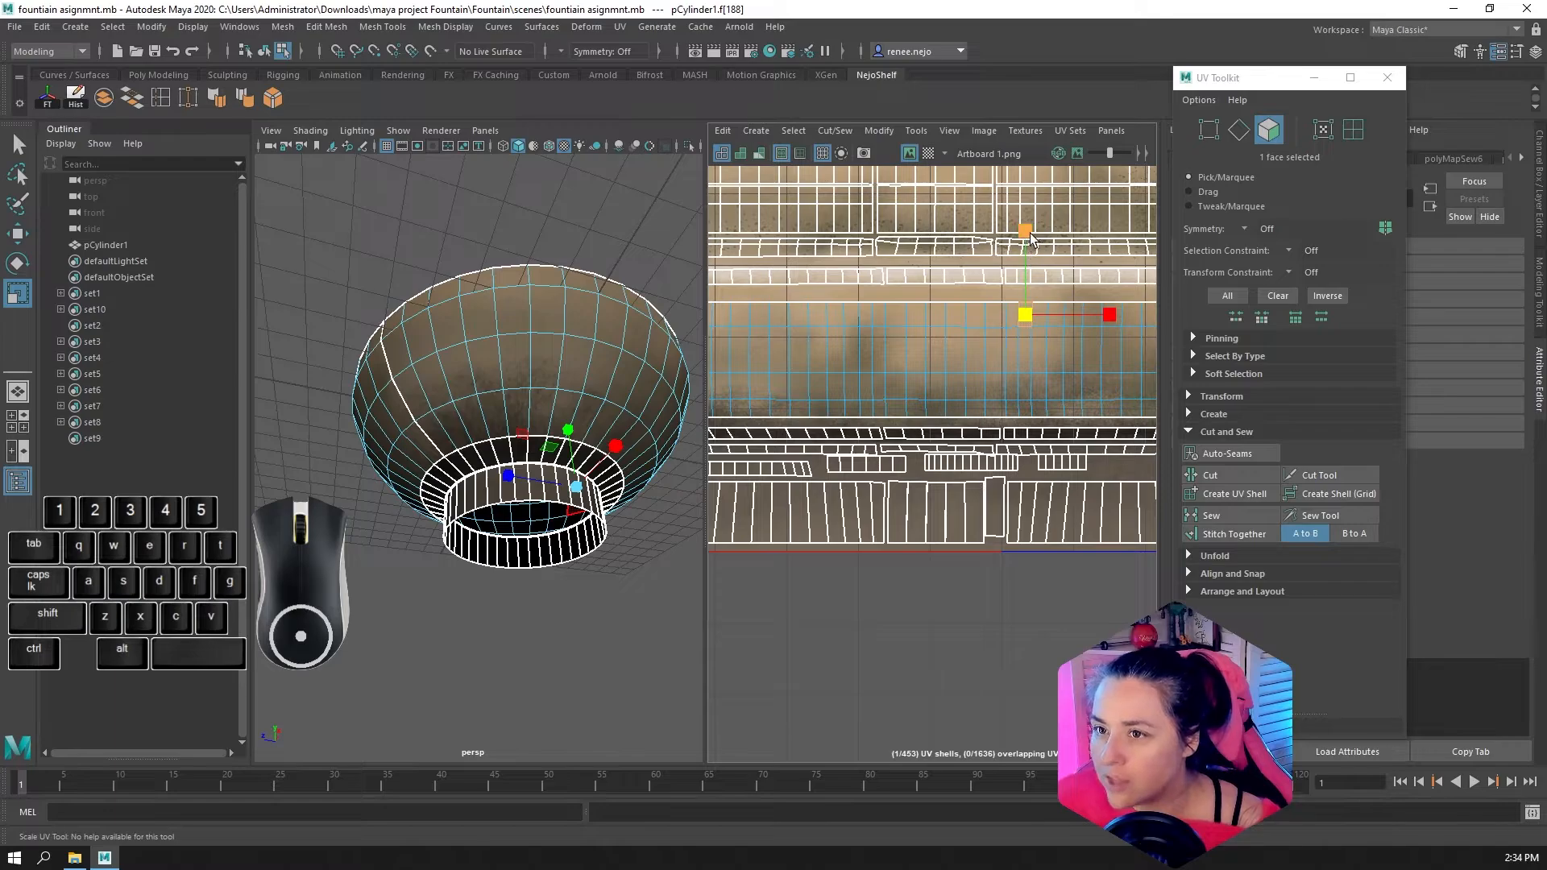
Select all faces of the sewn band and scale its shell up past both sides of the texture tile
drag(1028, 240, 1013, 286)
key(ctrl+z)
double_click(1012, 384)
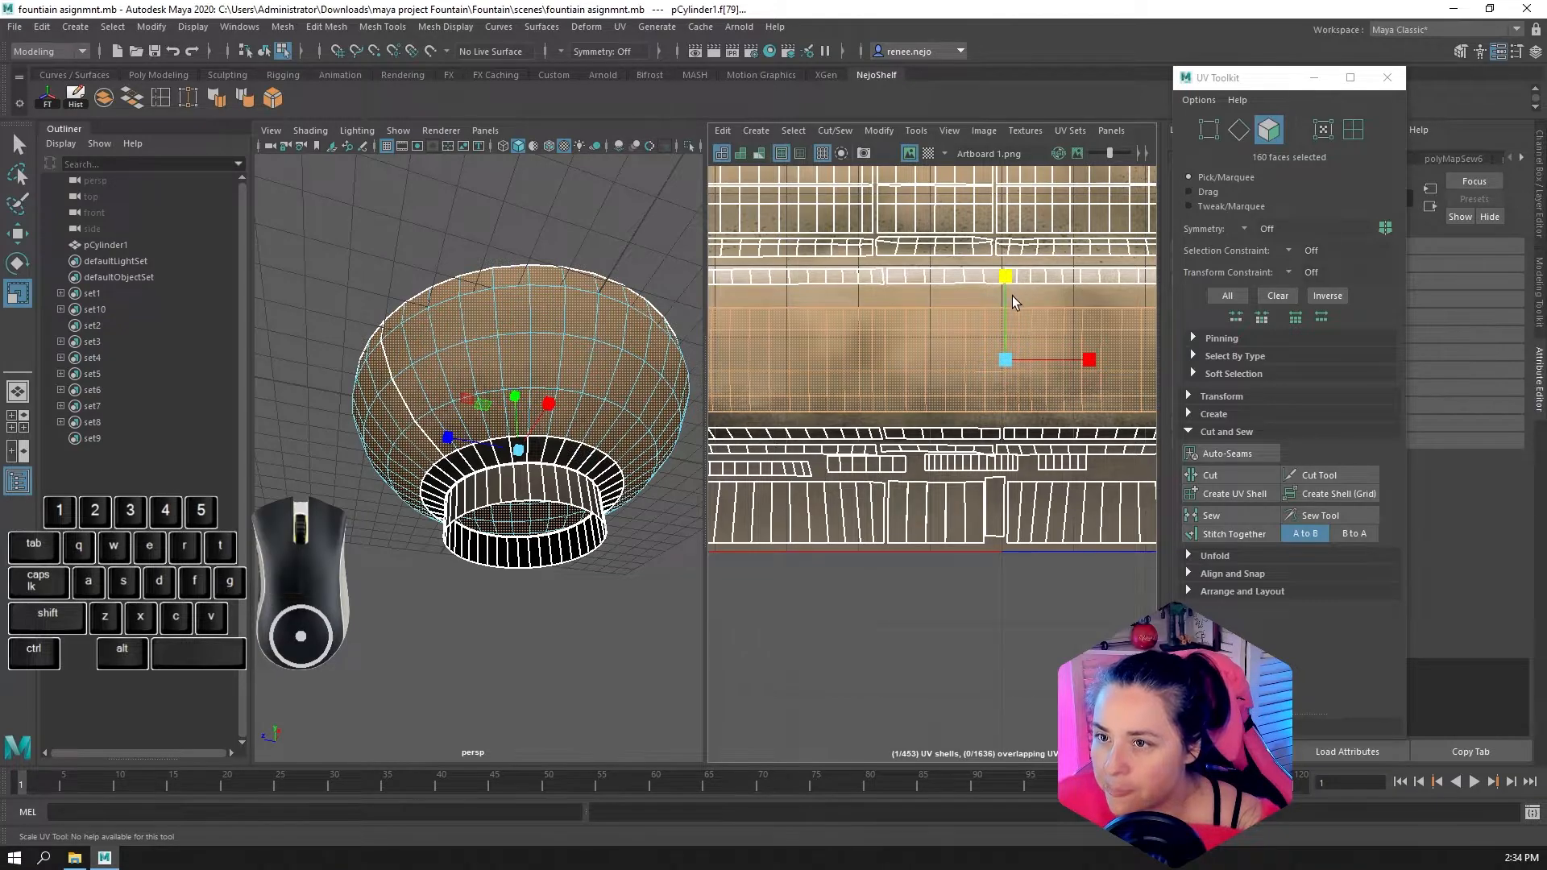
scroll(1013, 296, down, 2)
drag(1001, 351, 1034, 340)
Examine how the texture lies on the bowl from several angles with the enlarged band
alt+drag(606, 348, 703, 461)
click(582, 545)
scroll(535, 468, up, 5)
alt+drag(529, 470, 549, 484)
alt+right_drag(550, 482, 506, 464)
scroll(506, 464, down, 3)
alt+drag(521, 468, 534, 431)
scroll(924, 361, down, 3)
alt+middle_drag(1018, 389, 907, 390)
scroll(908, 390, down, 3)
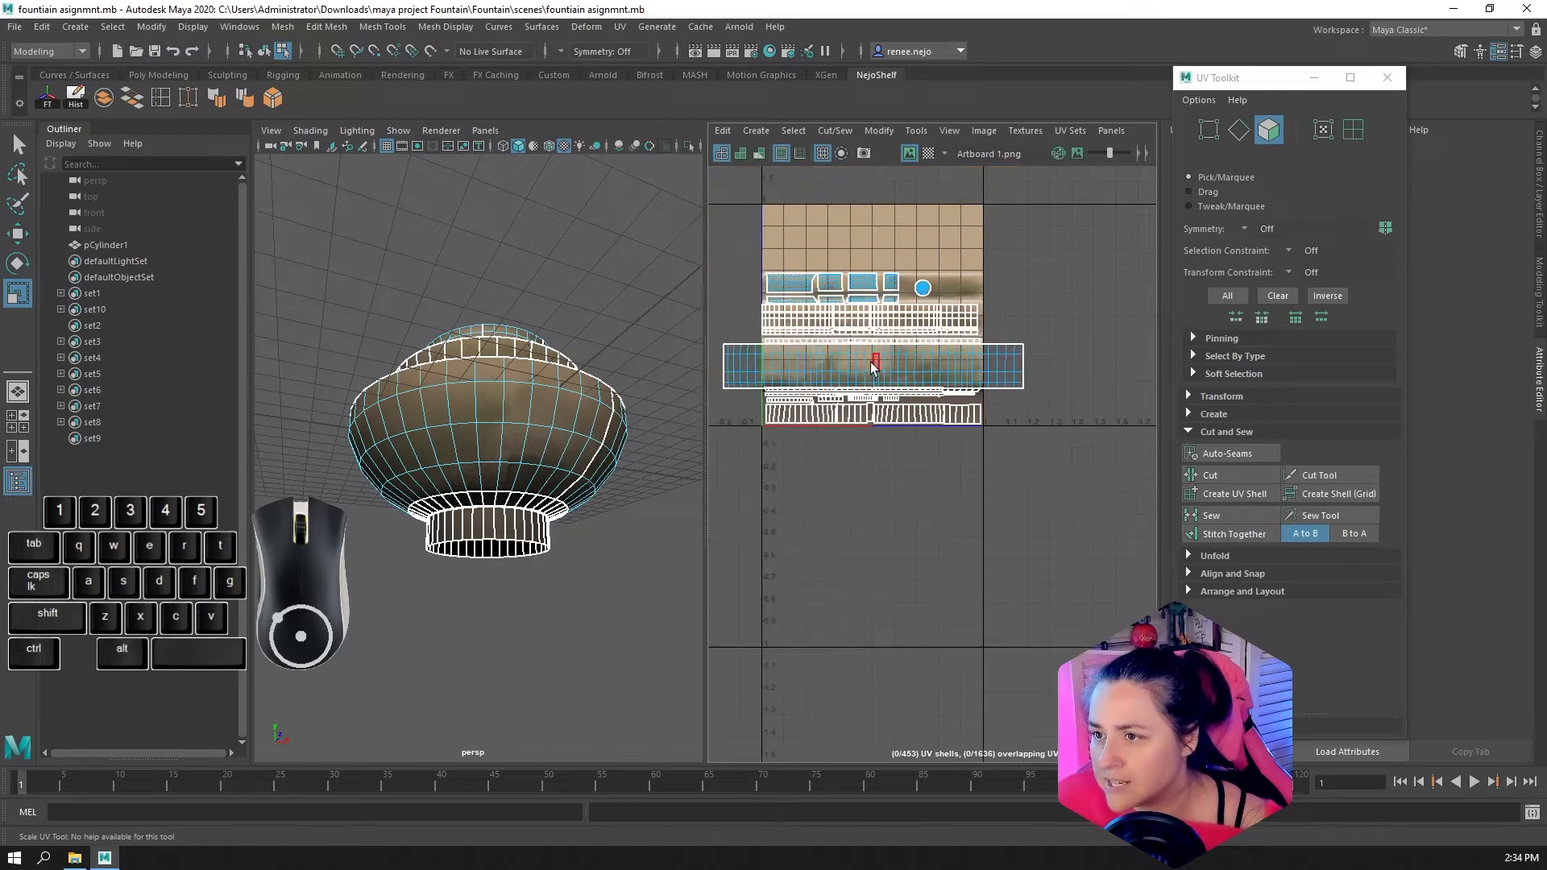
Try stretching the band's faces horizontally far beyond the texture tile, check the bowl in 3D, and undo the stretch
double_click(871, 362)
alt+drag(396, 461, 467, 480)
alt+right_drag(468, 480, 539, 494)
drag(962, 368, 1311, 373)
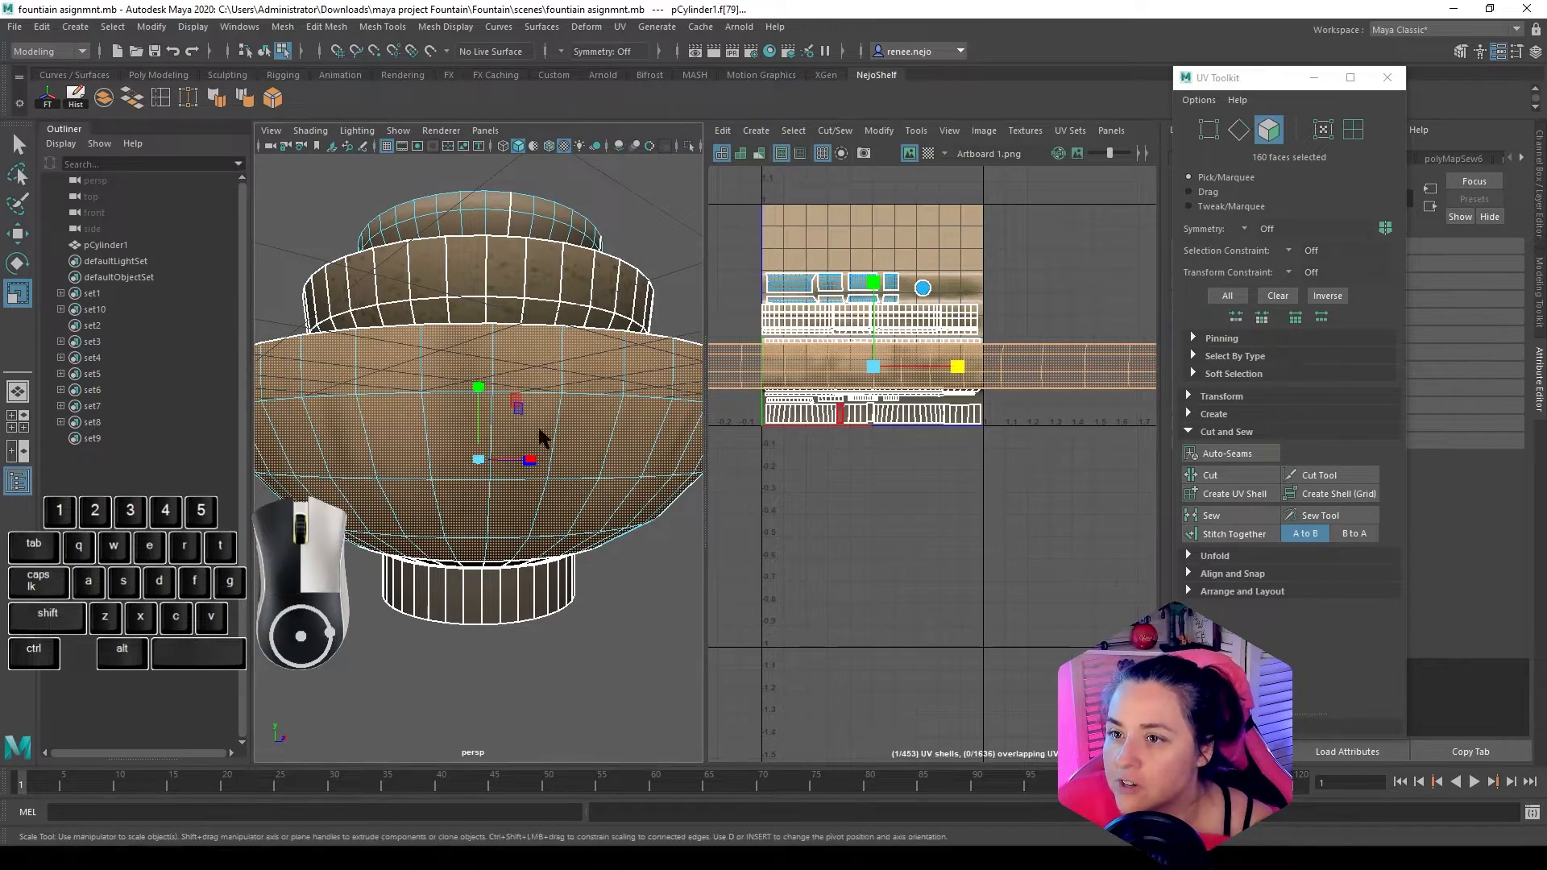
right_drag(542, 400, 598, 387)
alt+drag(598, 386, 639, 538)
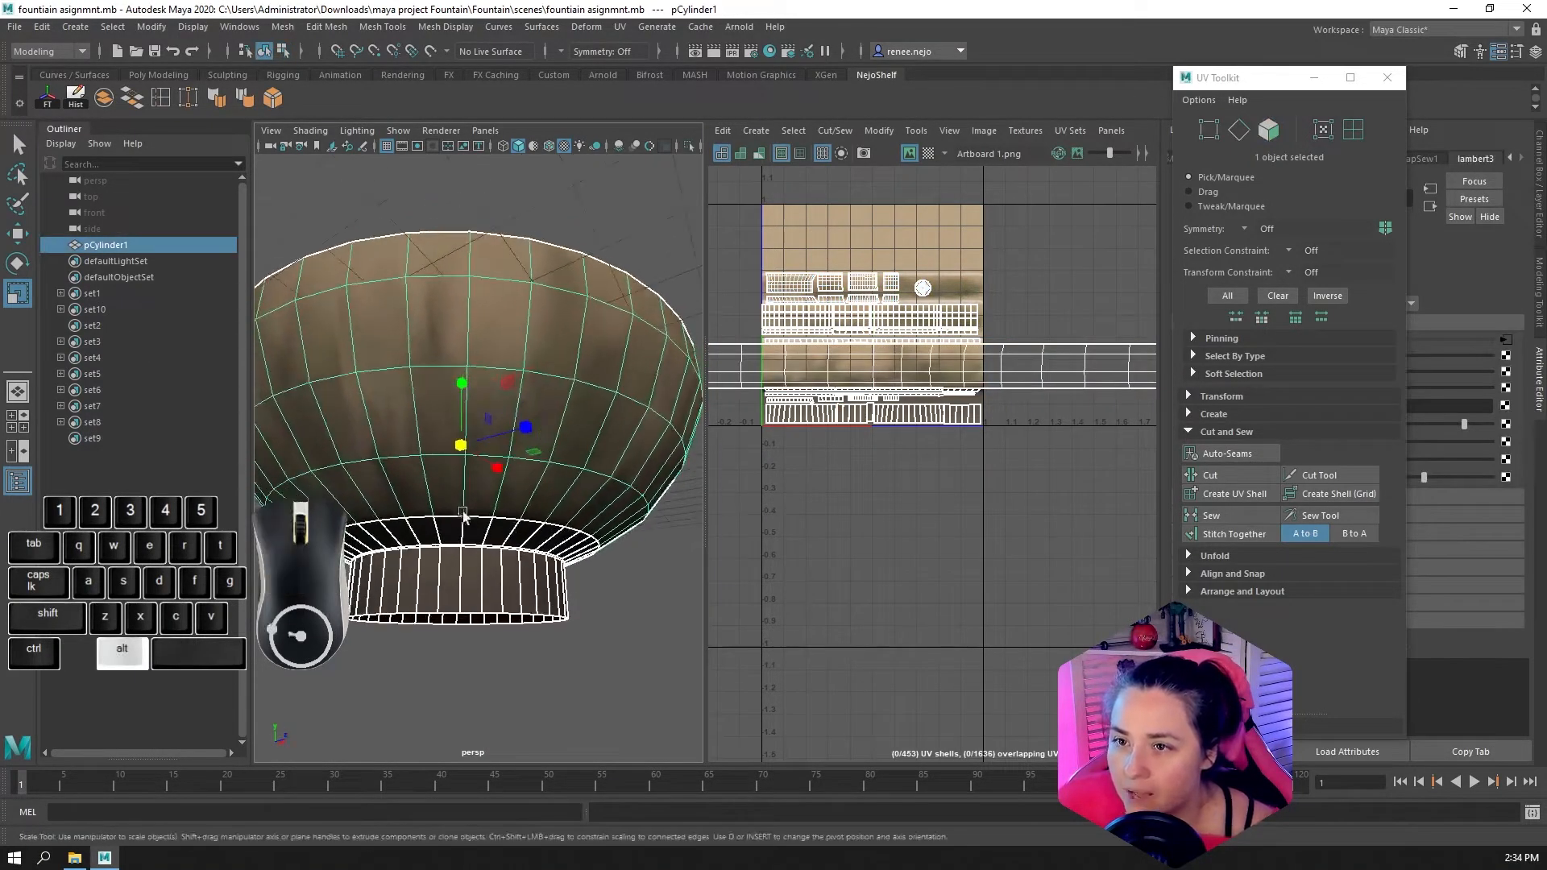
alt+right_drag(432, 484, 505, 504)
key(ctrl+z)
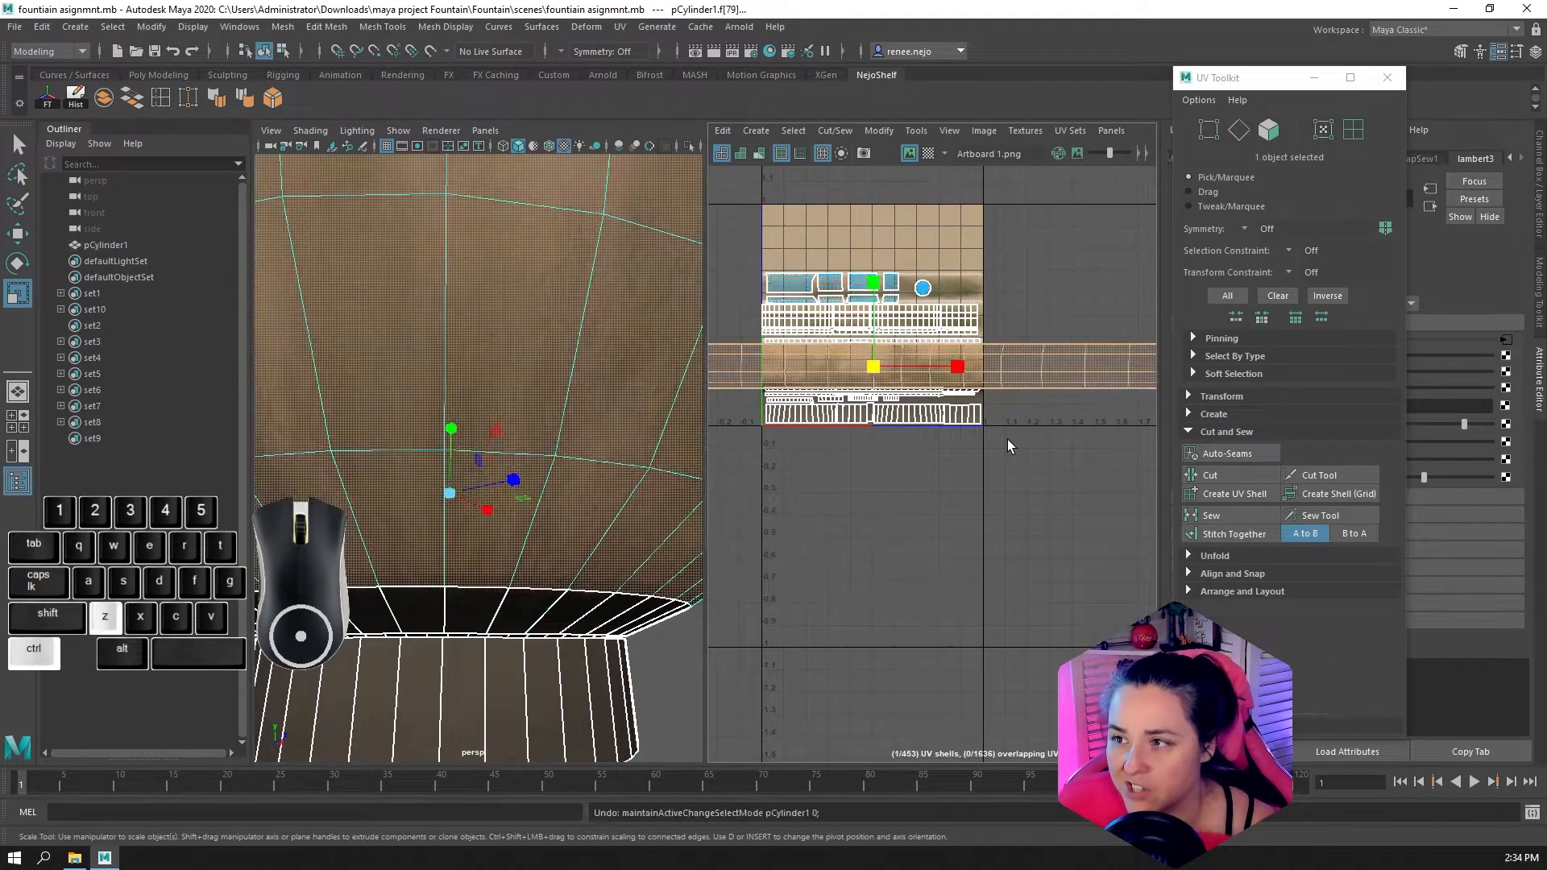
key(ctrl+z)
Compare the texture on the whole fountain in 3D with the enlarged band in the UV layout
alt+middle_drag(814, 412, 896, 442)
scroll(896, 443, down, 2)
alt+scroll(518, 482, down, 4)
alt+drag(518, 482, 538, 516)
alt+scroll(464, 448, up, 4)
scroll(925, 423, up, 3)
scroll(863, 469, down, 2)
scroll(865, 472, up, 2)
scroll(472, 558, down, 5)
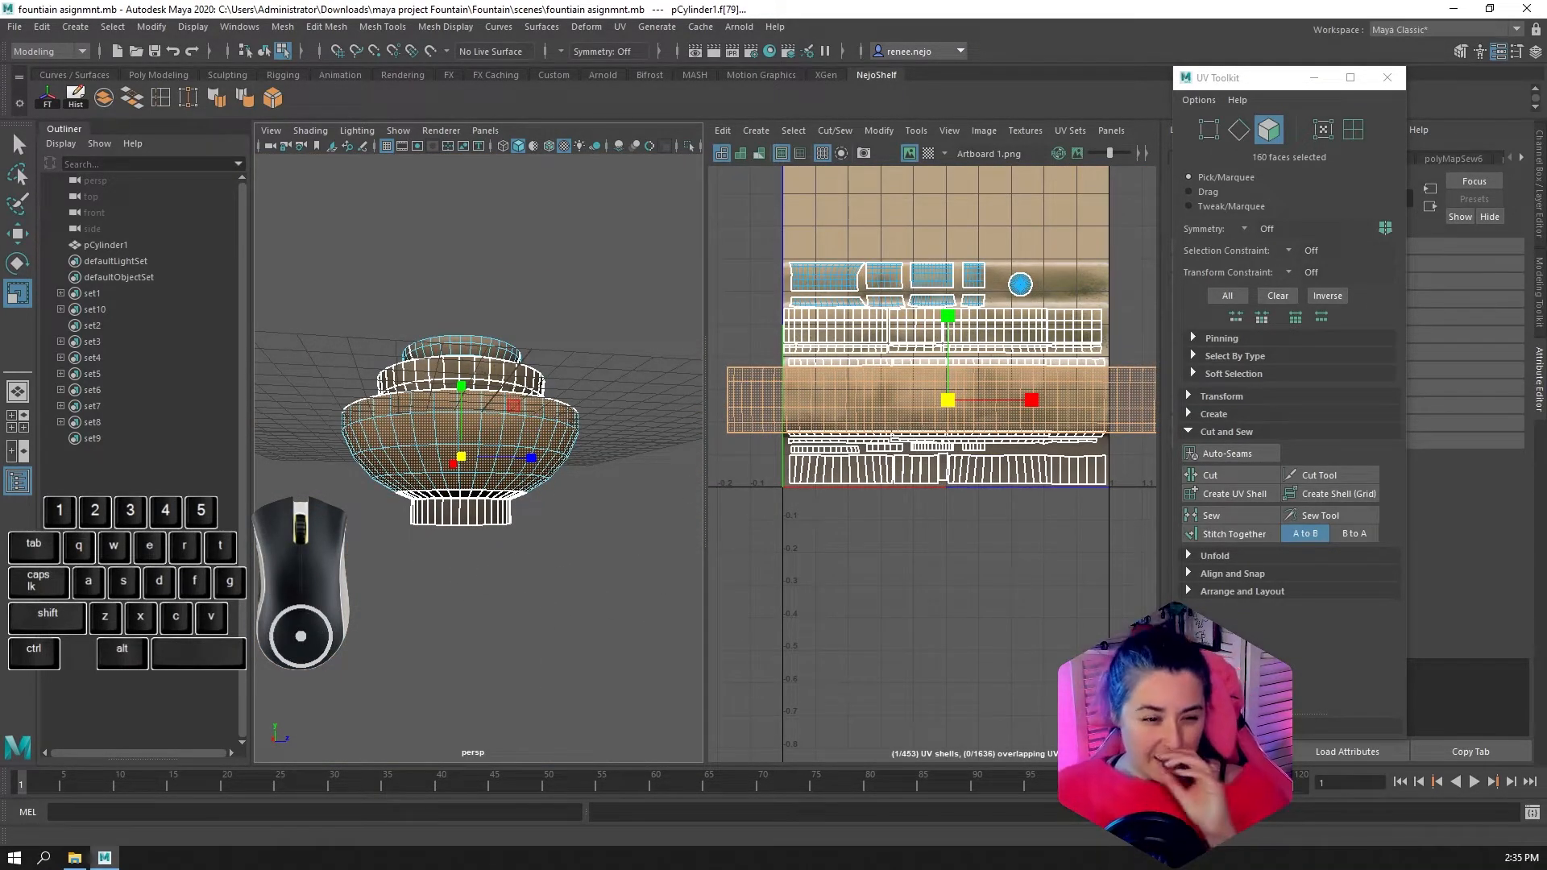
Select all faces in the UV layout and move their shells below the texture tile so the texture is uncovered
scroll(877, 397, down, 1)
drag(712, 273, 1152, 549)
key(w)
drag(944, 386, 980, 592)
scroll(959, 385, up, 3)
alt+scroll(913, 395, down, 1)
alt+middle_drag(912, 395, 984, 466)
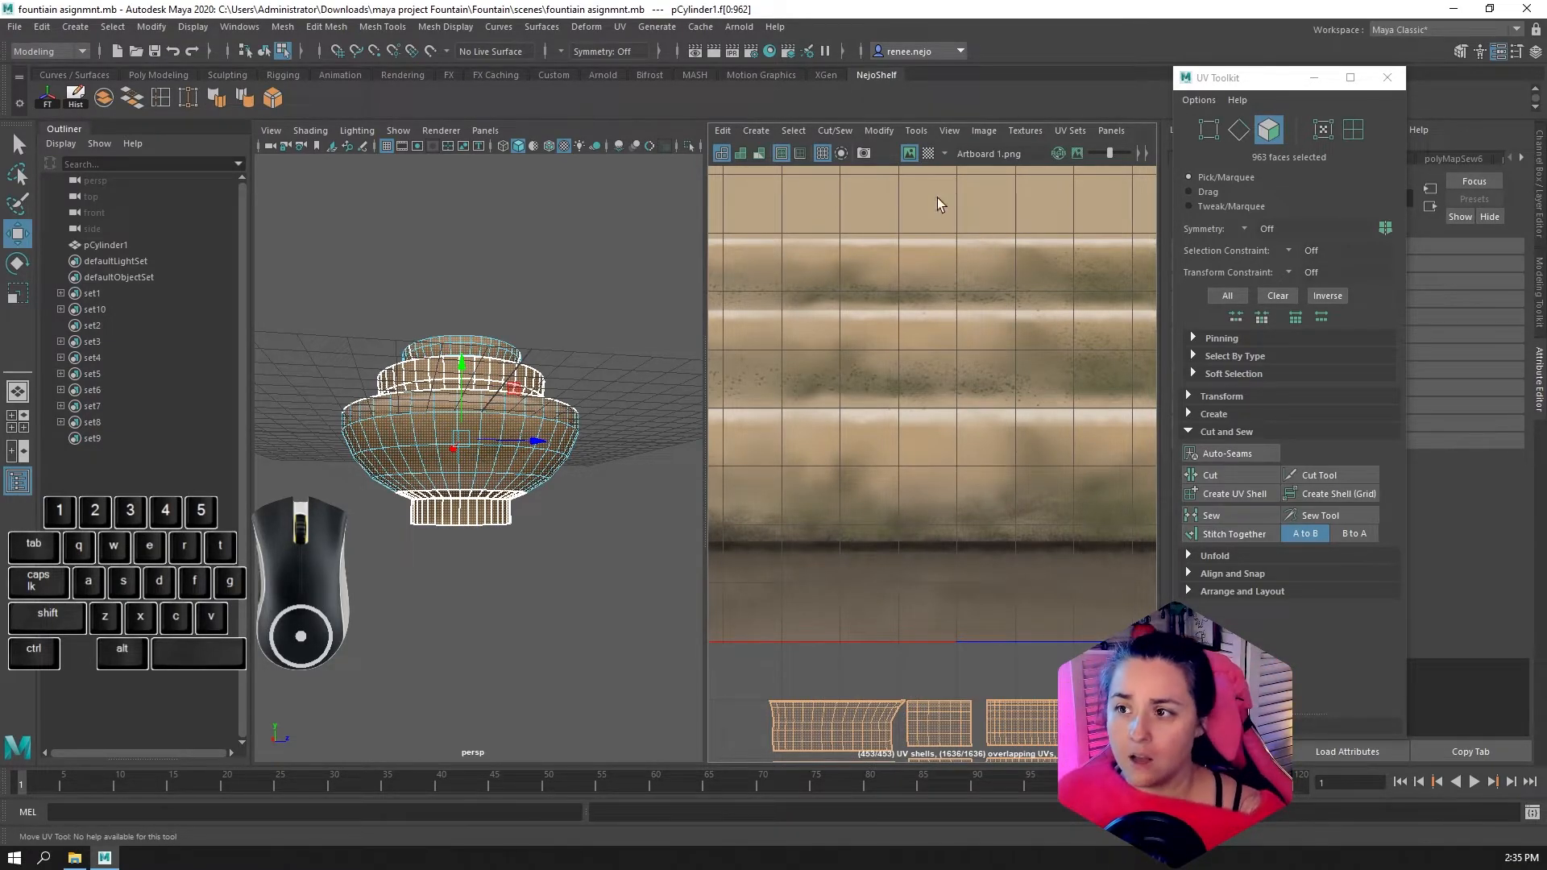
scroll(947, 314, down, 3)
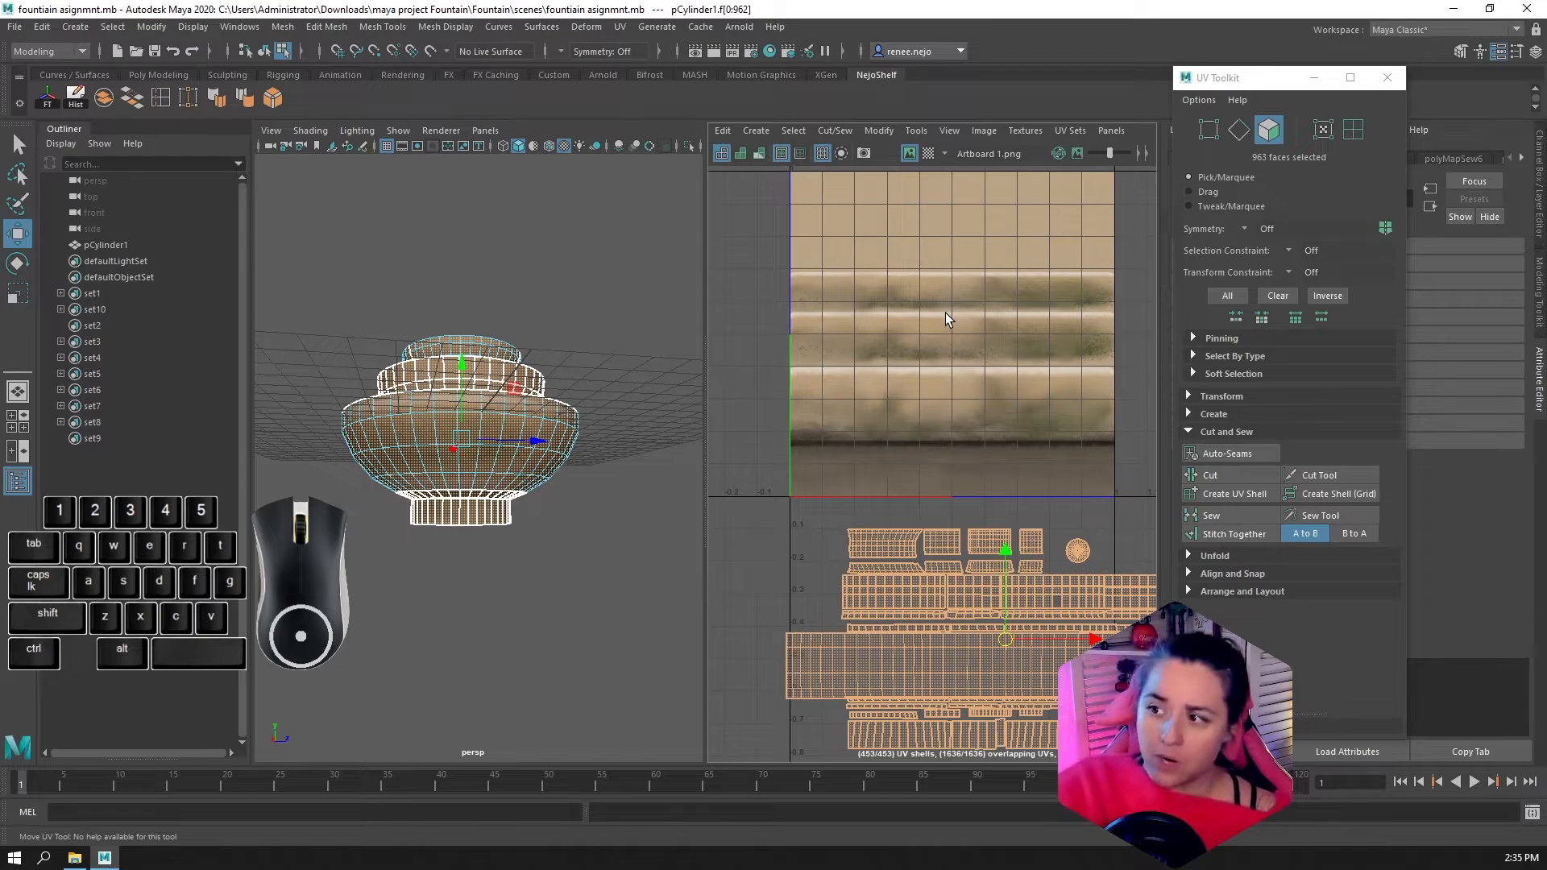
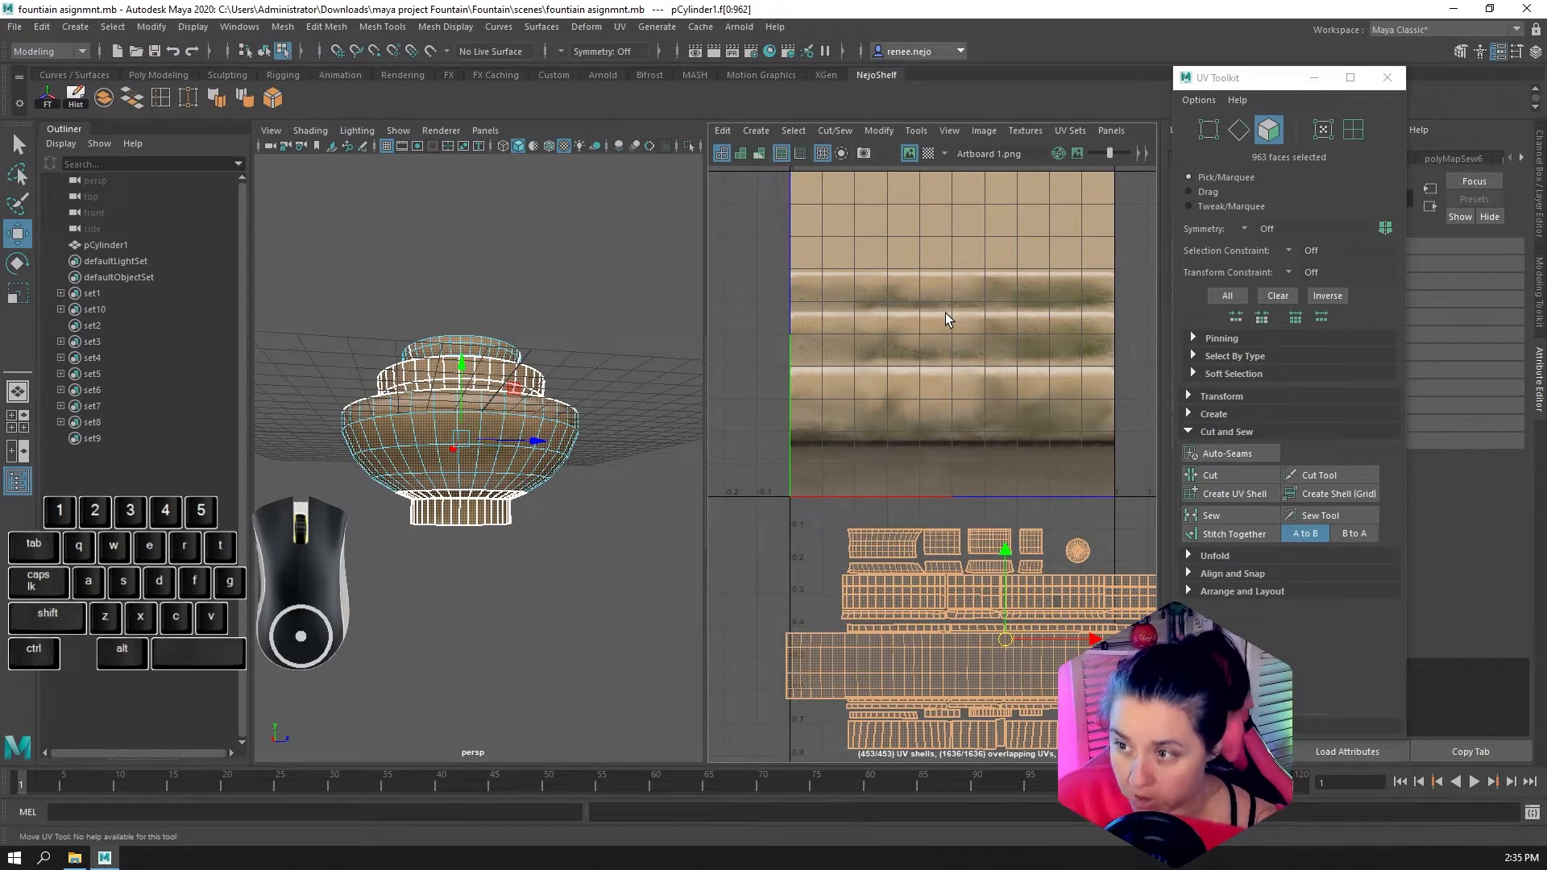
Undo moving the UV shells off the texture tile and clear the face selection
key(ctrl+z)
alt+drag(452, 467, 764, 415)
alt+scroll(469, 506, up, 6)
click(777, 511)
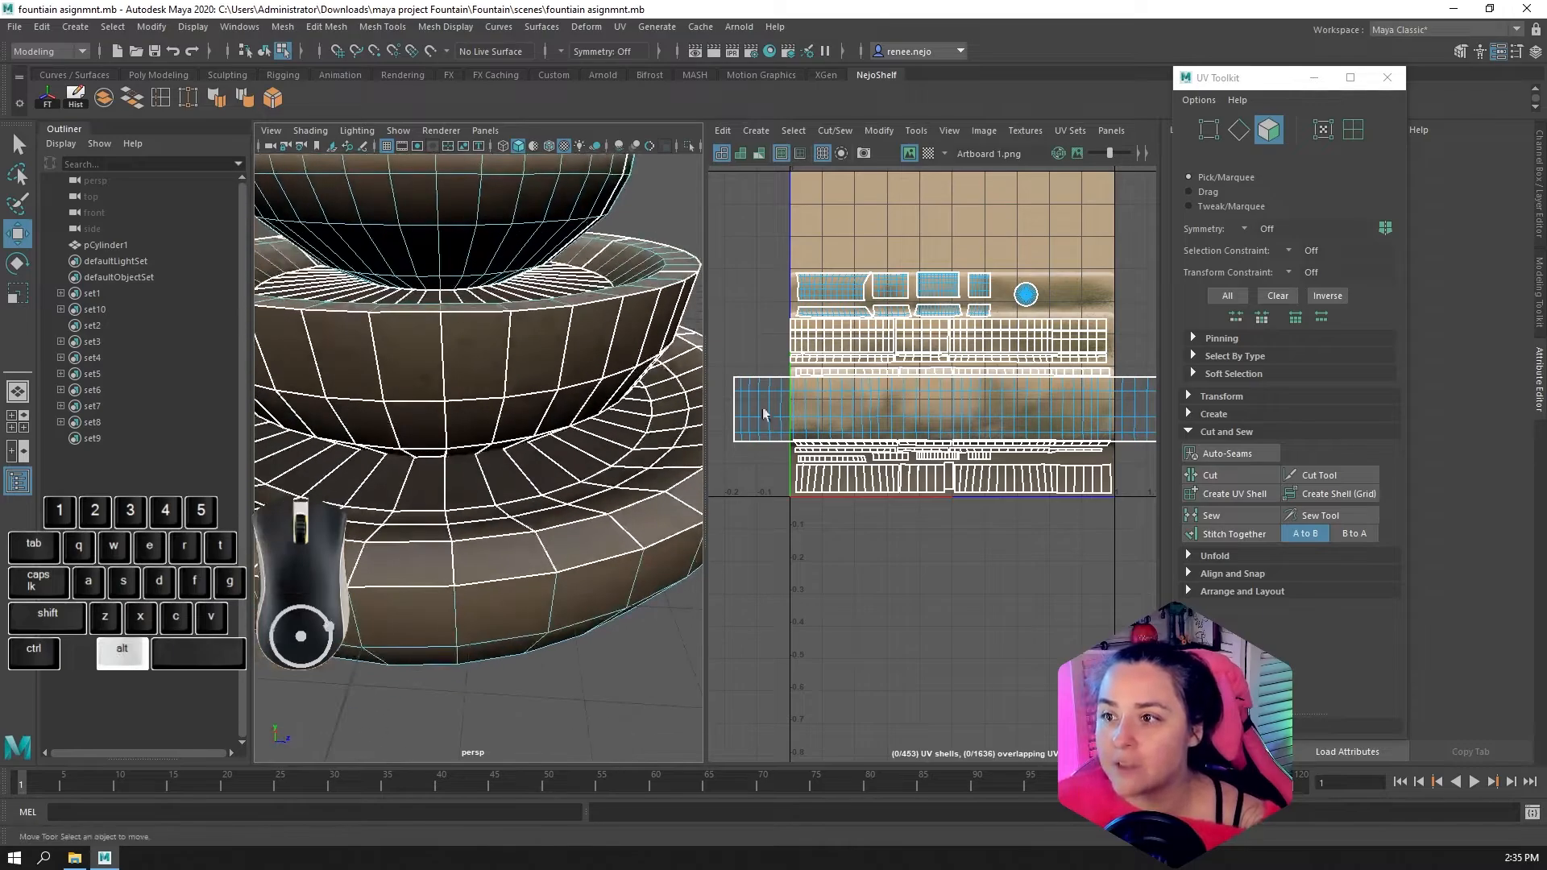
scroll(765, 415, up, 8)
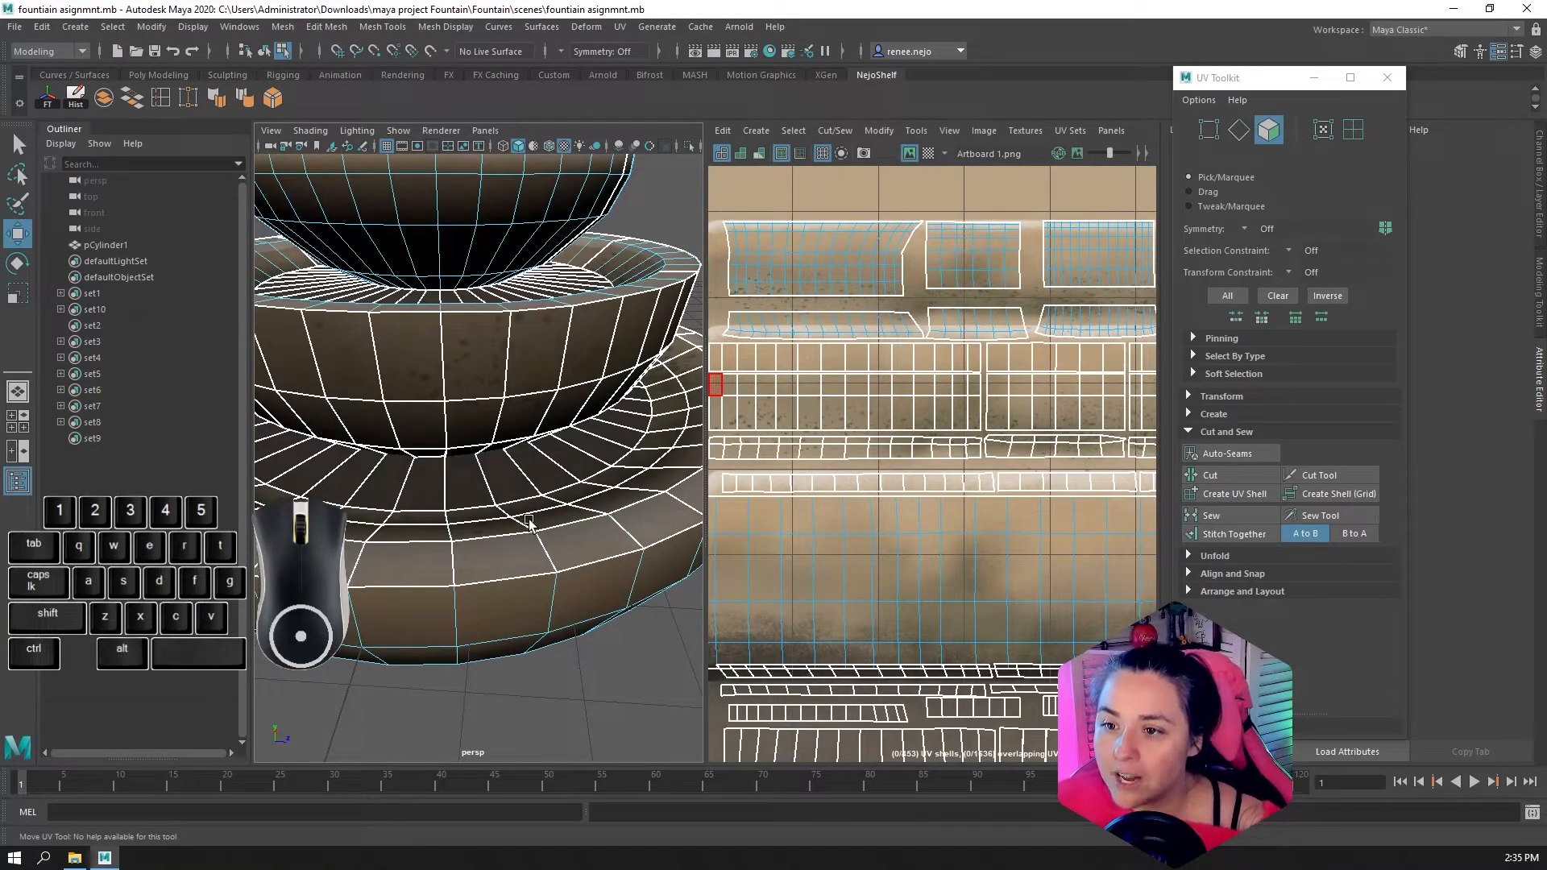
Select individual faces on the fountain's bowls in 3D to locate their matching positions in the UV layout
click(531, 523)
scroll(815, 475, down, 5)
click(779, 432)
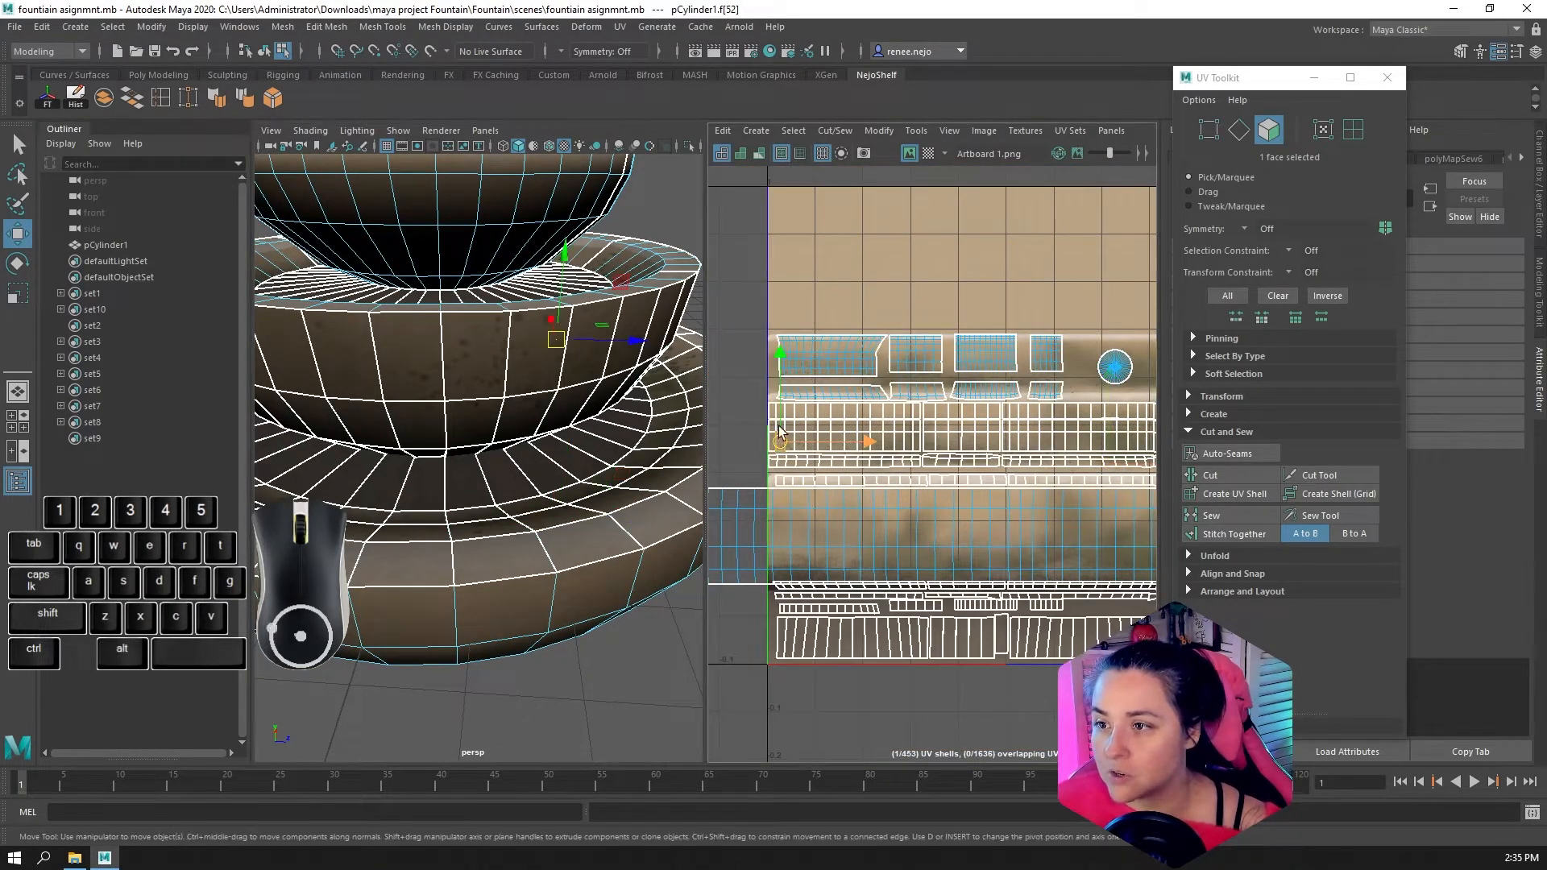
alt+drag(483, 451, 427, 419)
scroll(589, 389, up, 5)
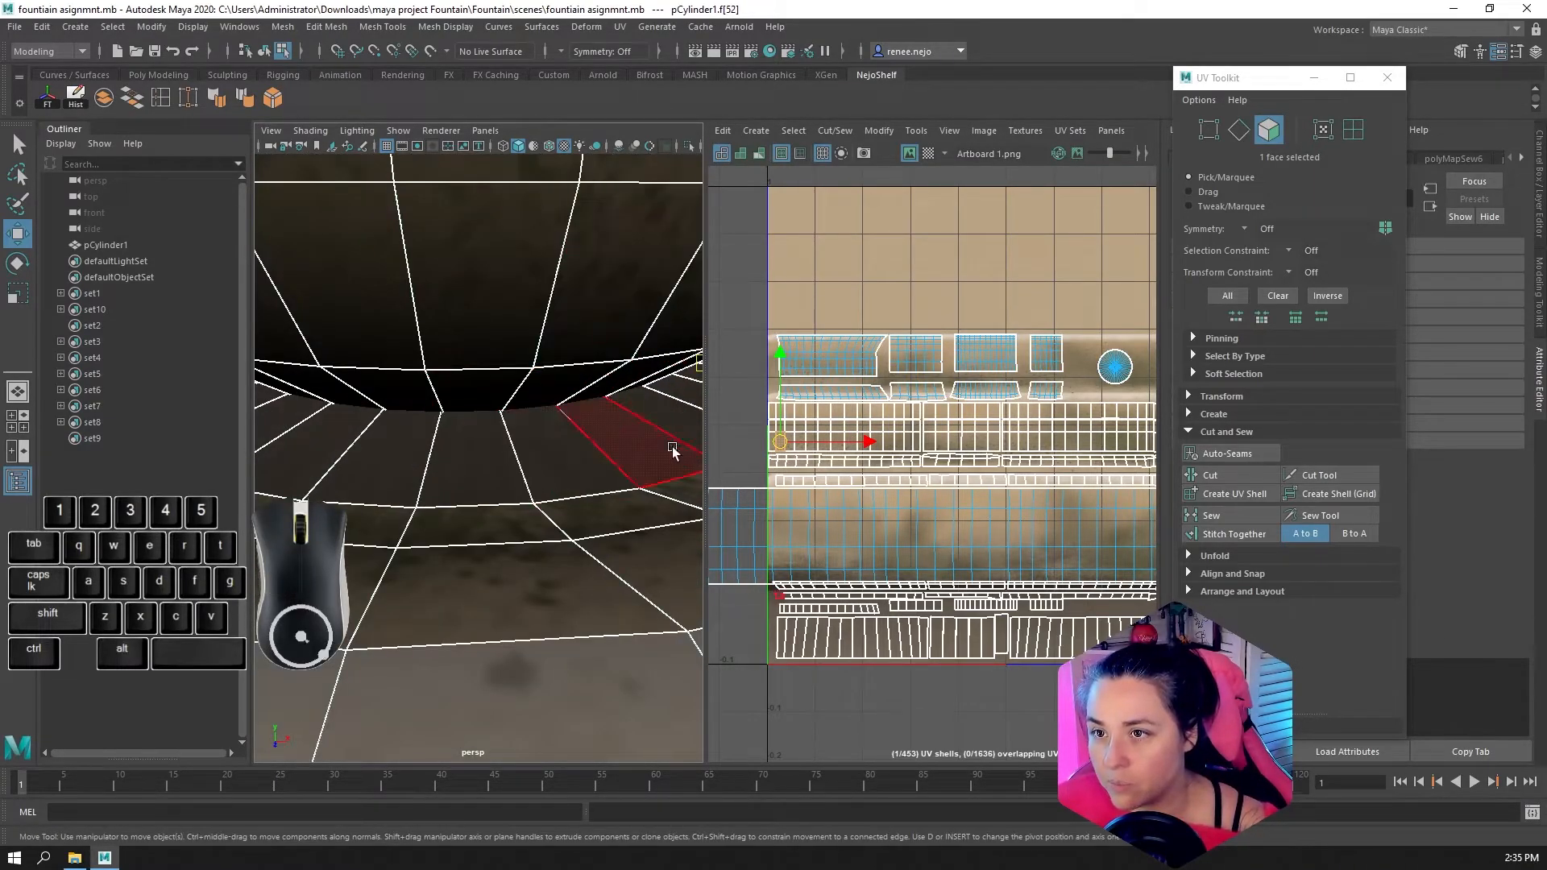
click(605, 312)
scroll(609, 323, down, 5)
alt+middle_drag(789, 423, 820, 413)
alt+scroll(820, 413, up, 4)
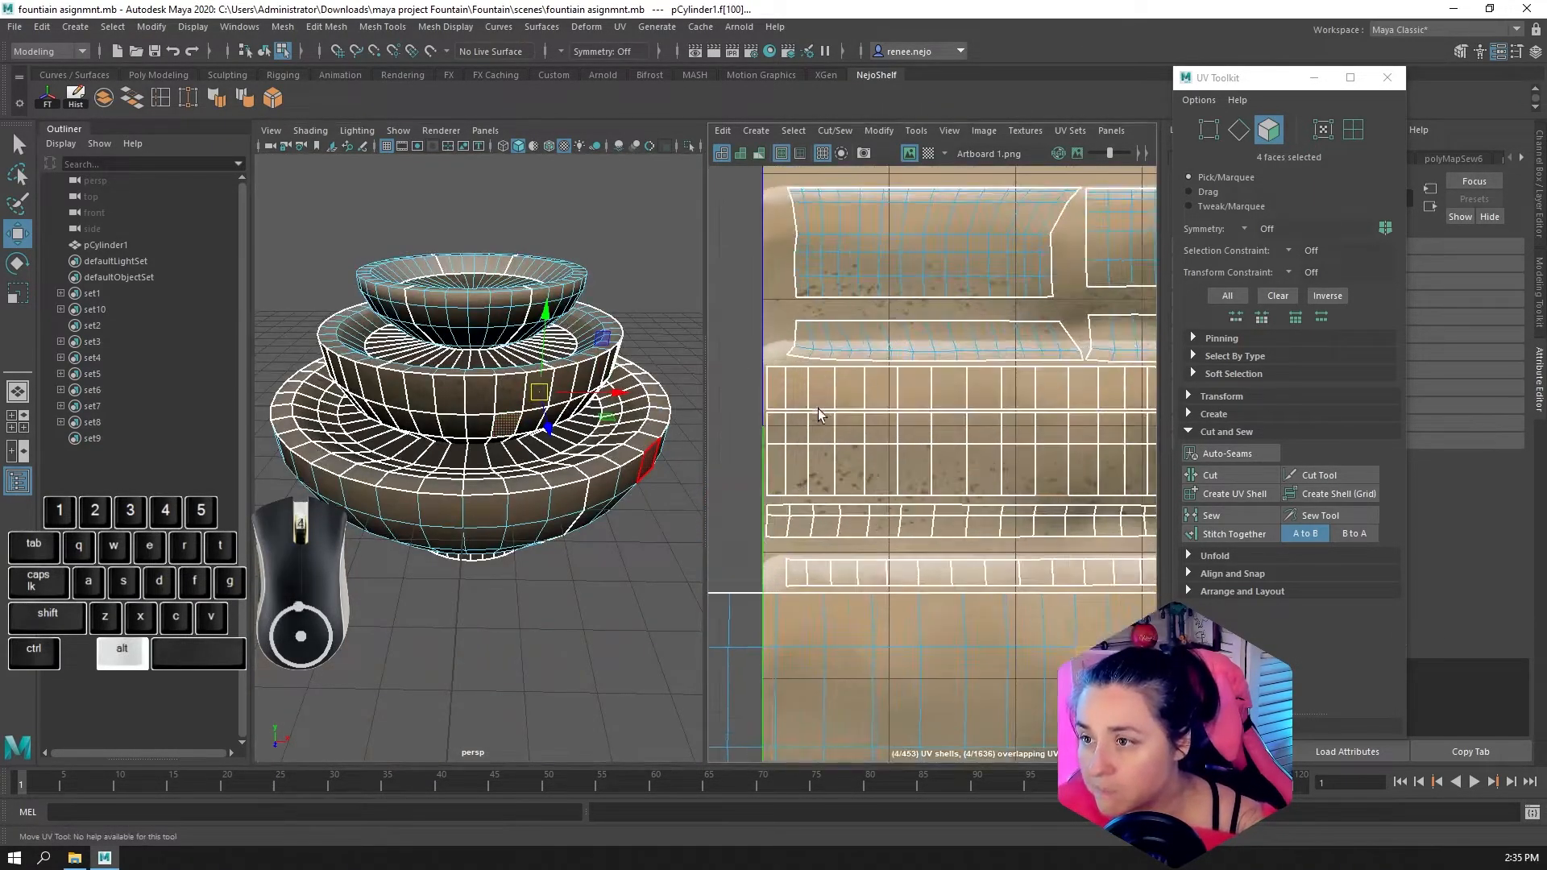
Select faces from the two neighbouring wall bands in the UV layout and check where they sit on the middle bowl
alt+scroll(819, 415, up, 5)
click(830, 395)
scroll(878, 393, up, 3)
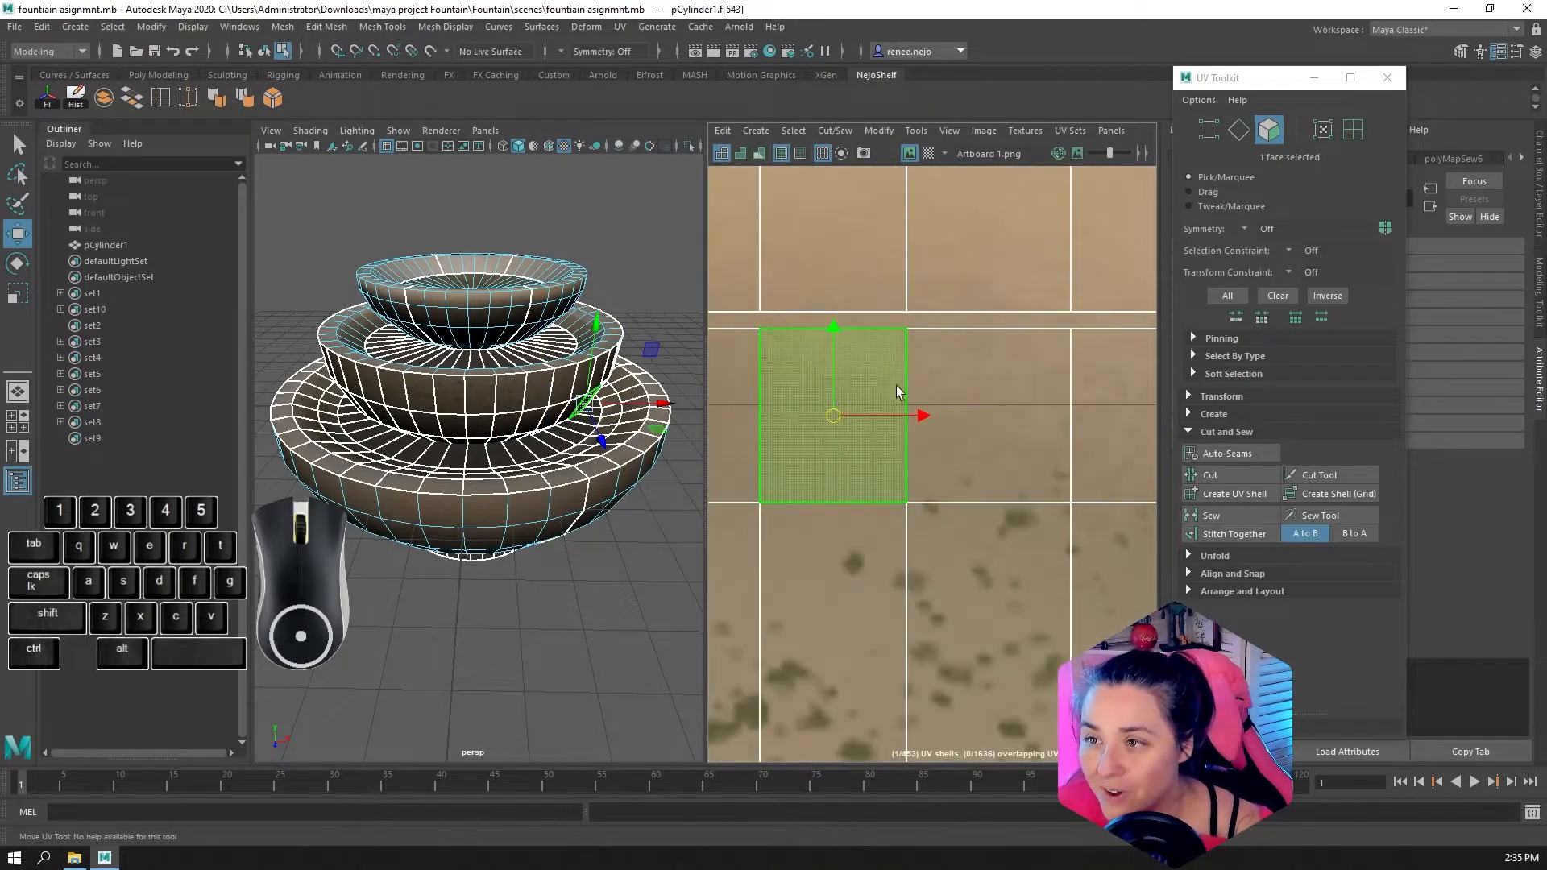
scroll(896, 385, down, 5)
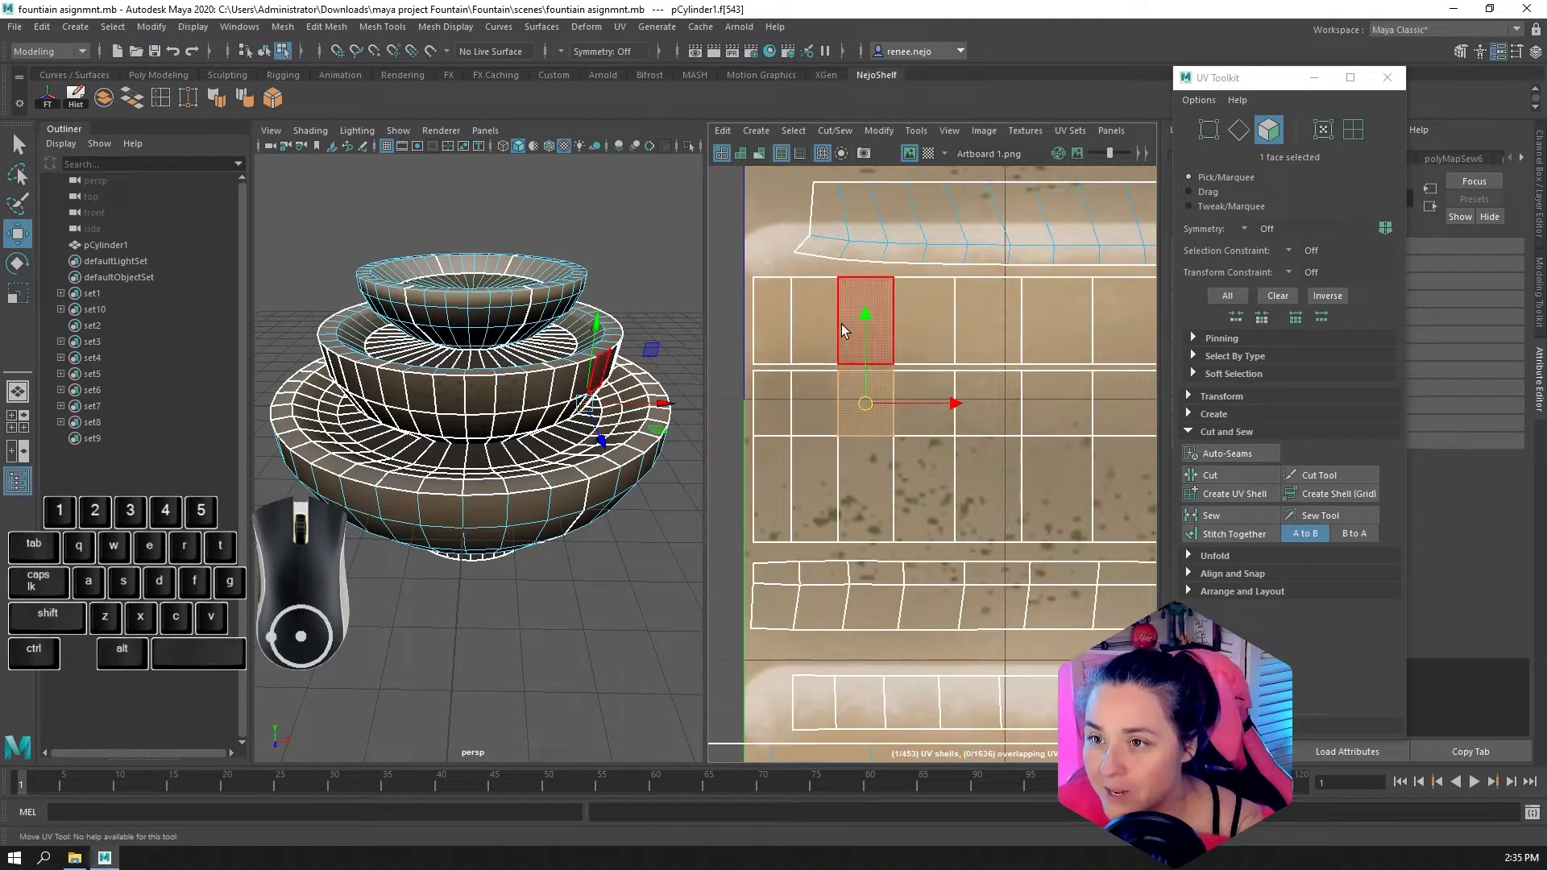
click(930, 322)
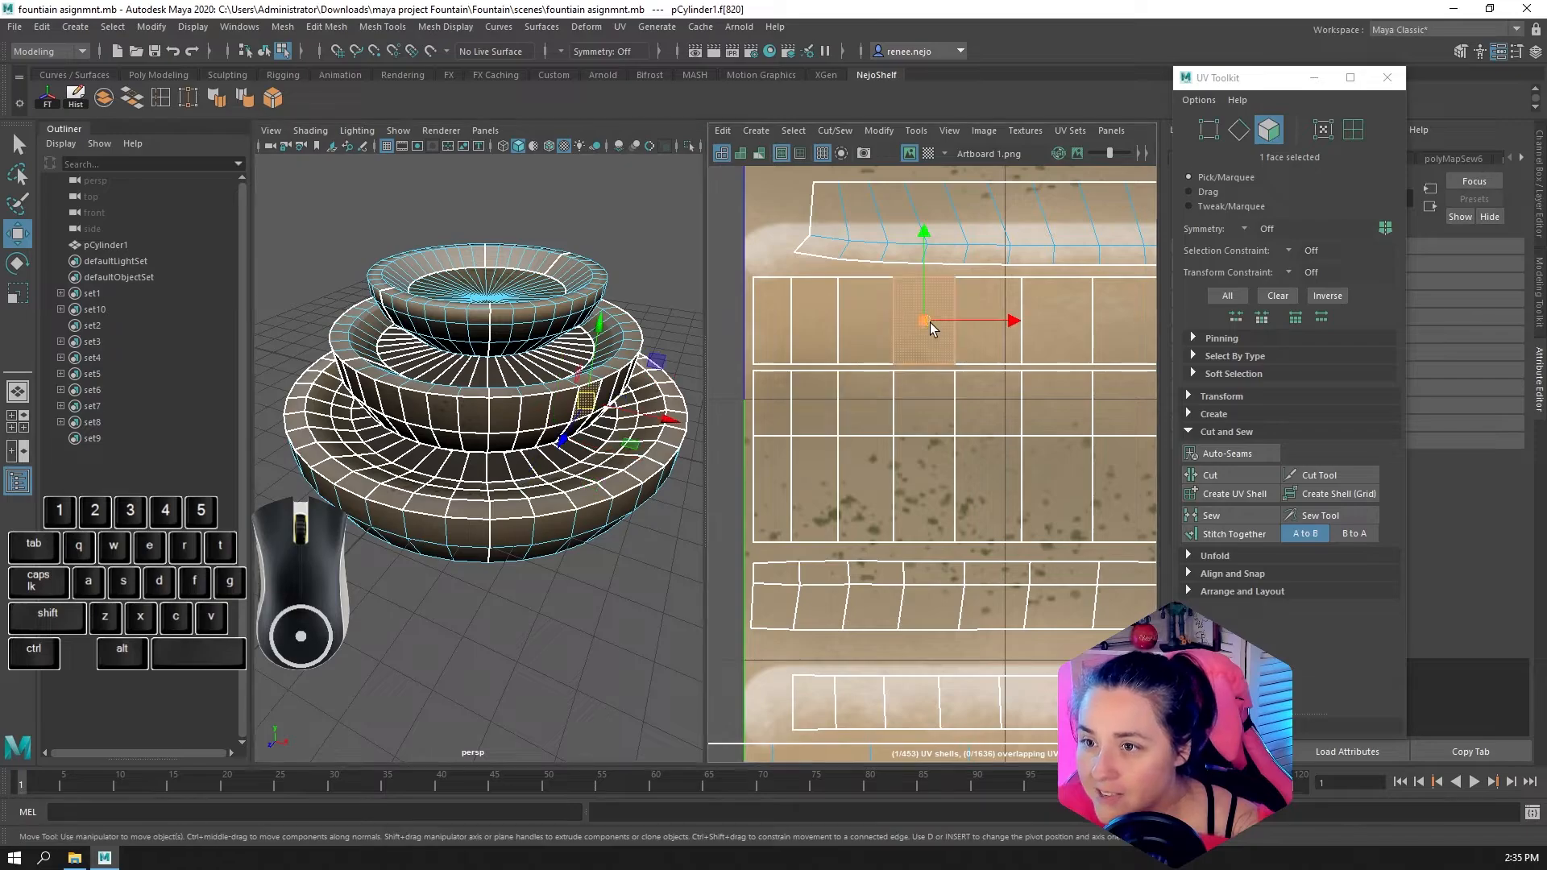
shift+click(925, 396)
alt+drag(580, 483, 548, 403)
alt+right_drag(532, 395, 677, 435)
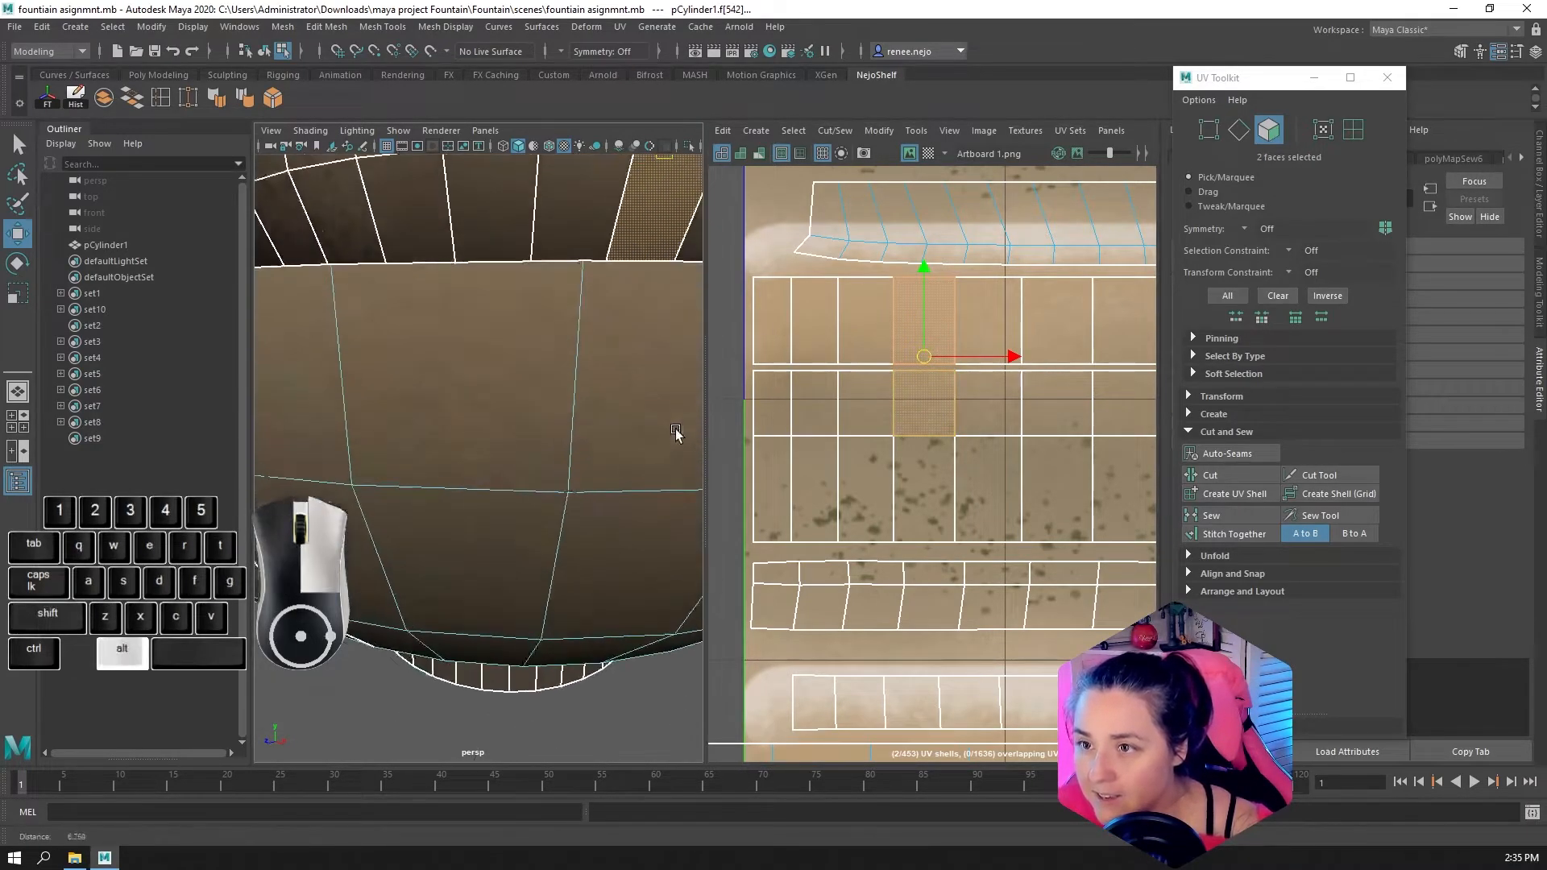
alt+middle_drag(636, 351, 584, 501)
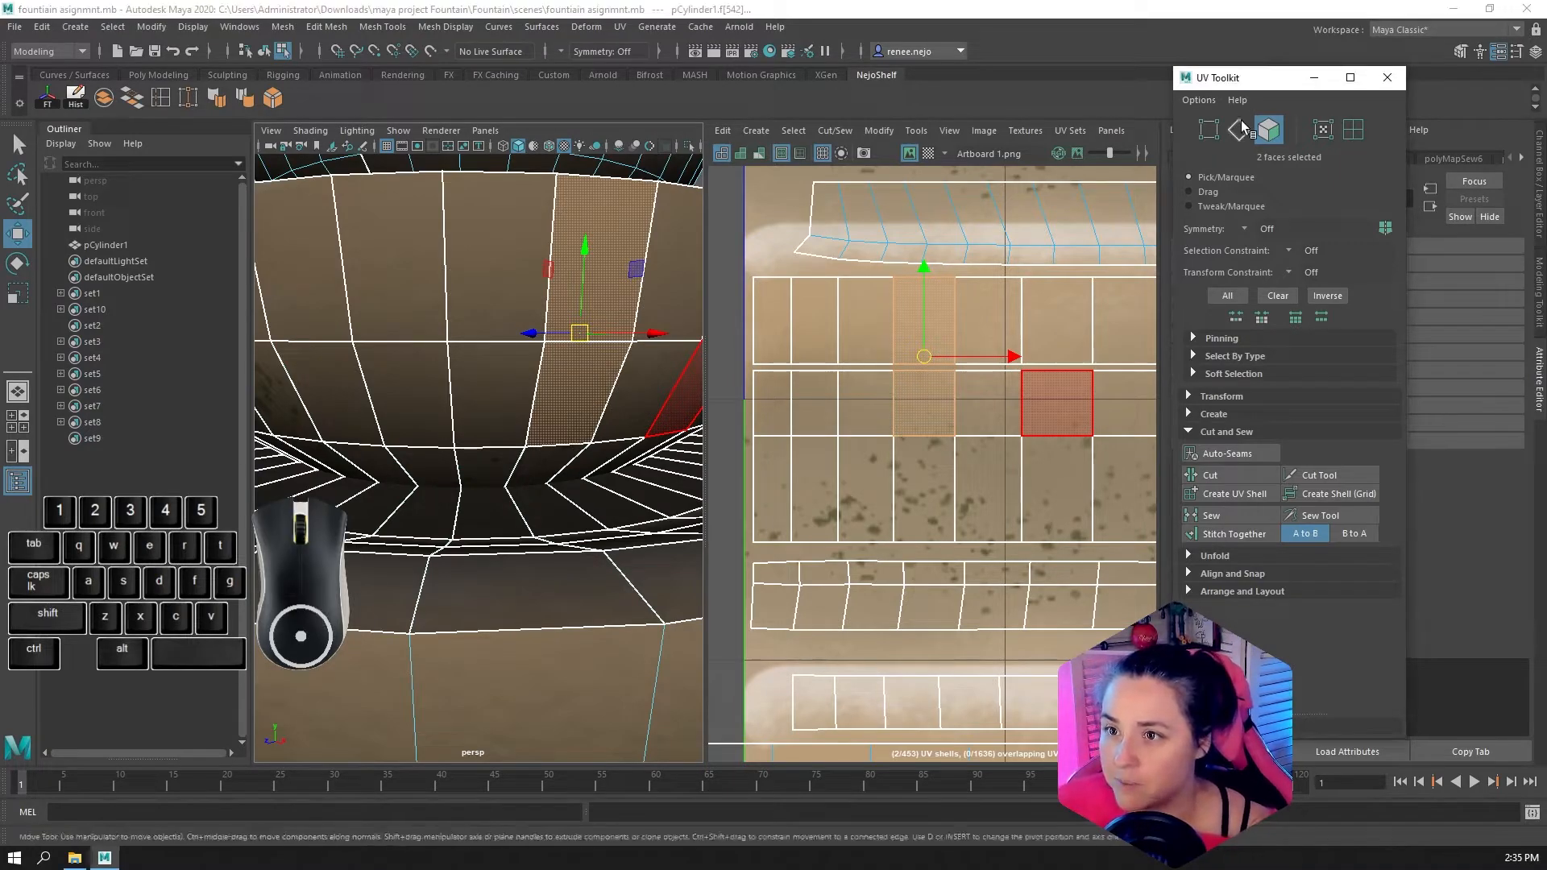
Select the edge between the two wall bands and examine it on the middle bowl and in the UV layout
key(F10)
click(988, 366)
alt+drag(684, 387, 449, 403)
alt+right_drag(449, 404, 517, 389)
alt+drag(517, 389, 463, 403)
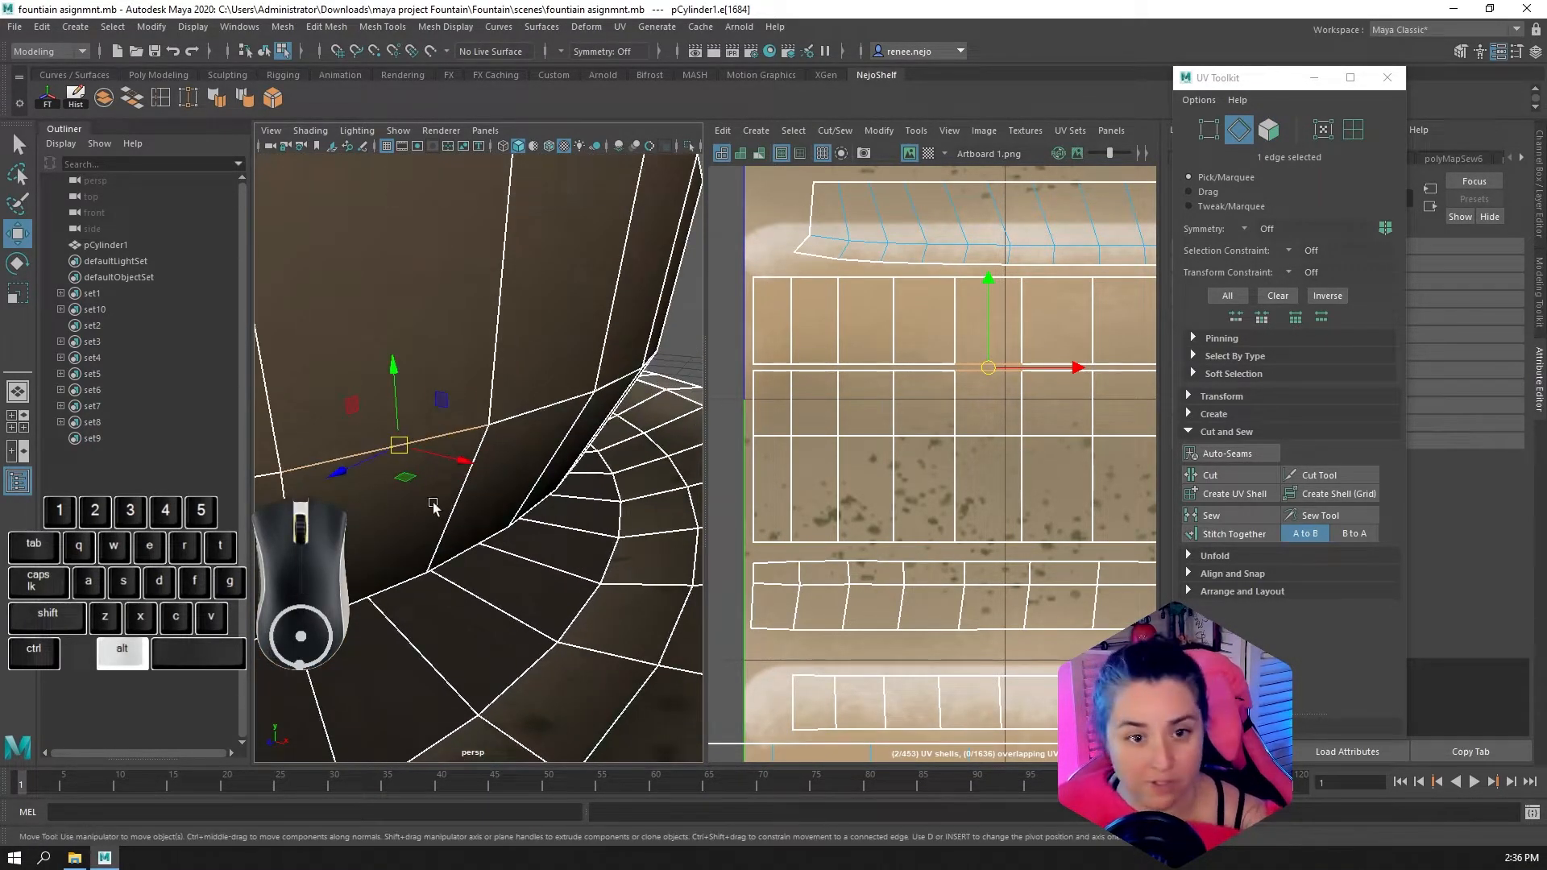
alt+drag(433, 506, 499, 491)
alt+middle_drag(984, 389, 959, 411)
scroll(960, 400, down, 2)
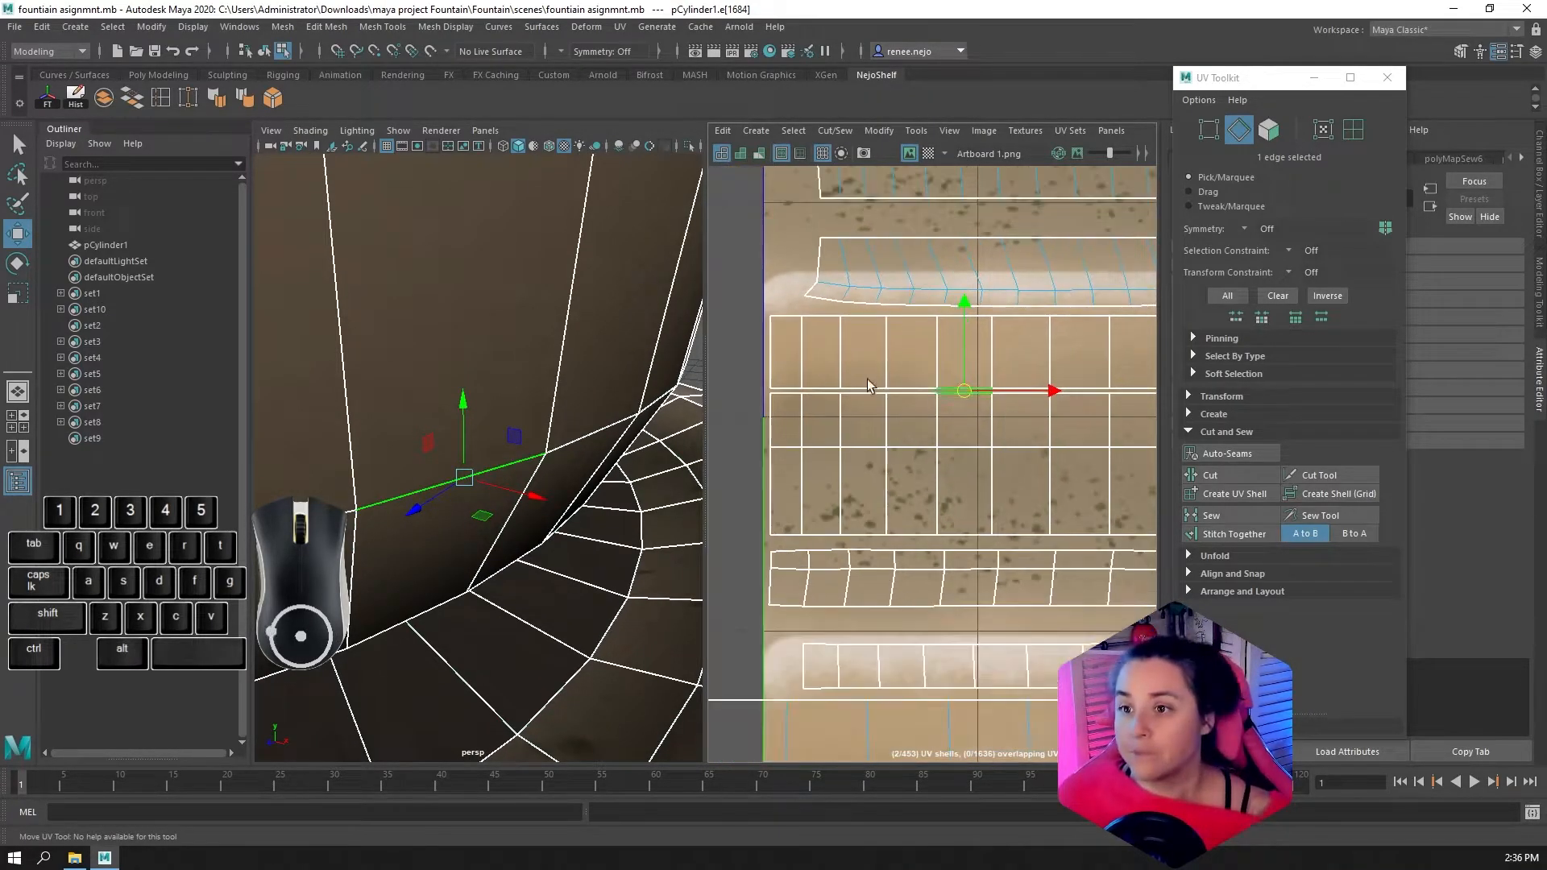
Select the ring of rim faces on the middle bowl and locate its shells in the UV layout
scroll(534, 412, down, 6)
alt+drag(535, 413, 525, 435)
click(508, 482)
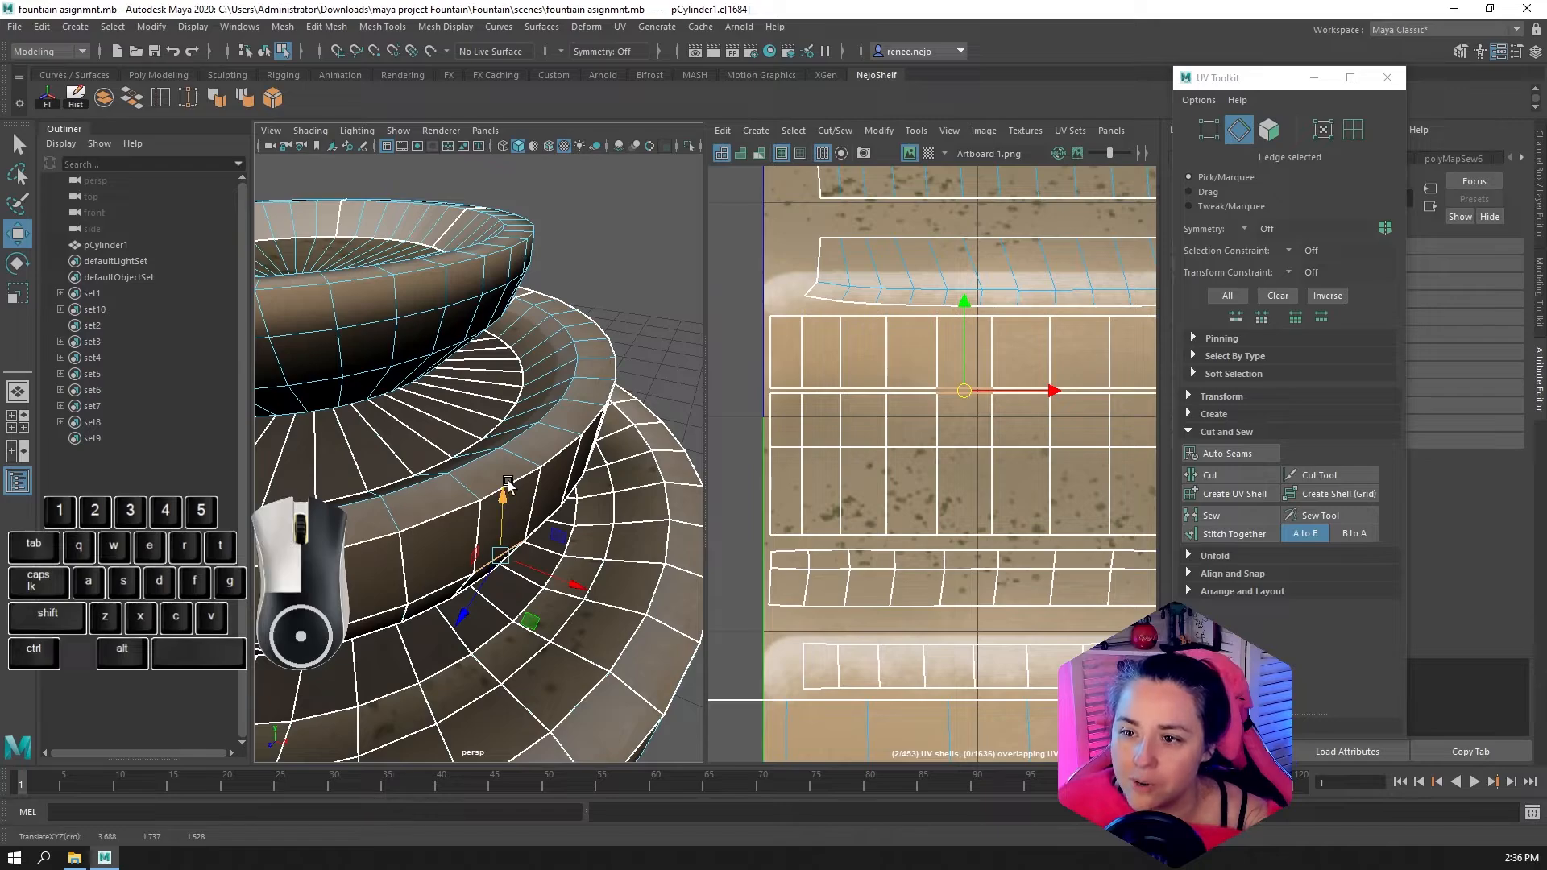
right_drag(484, 450, 528, 449)
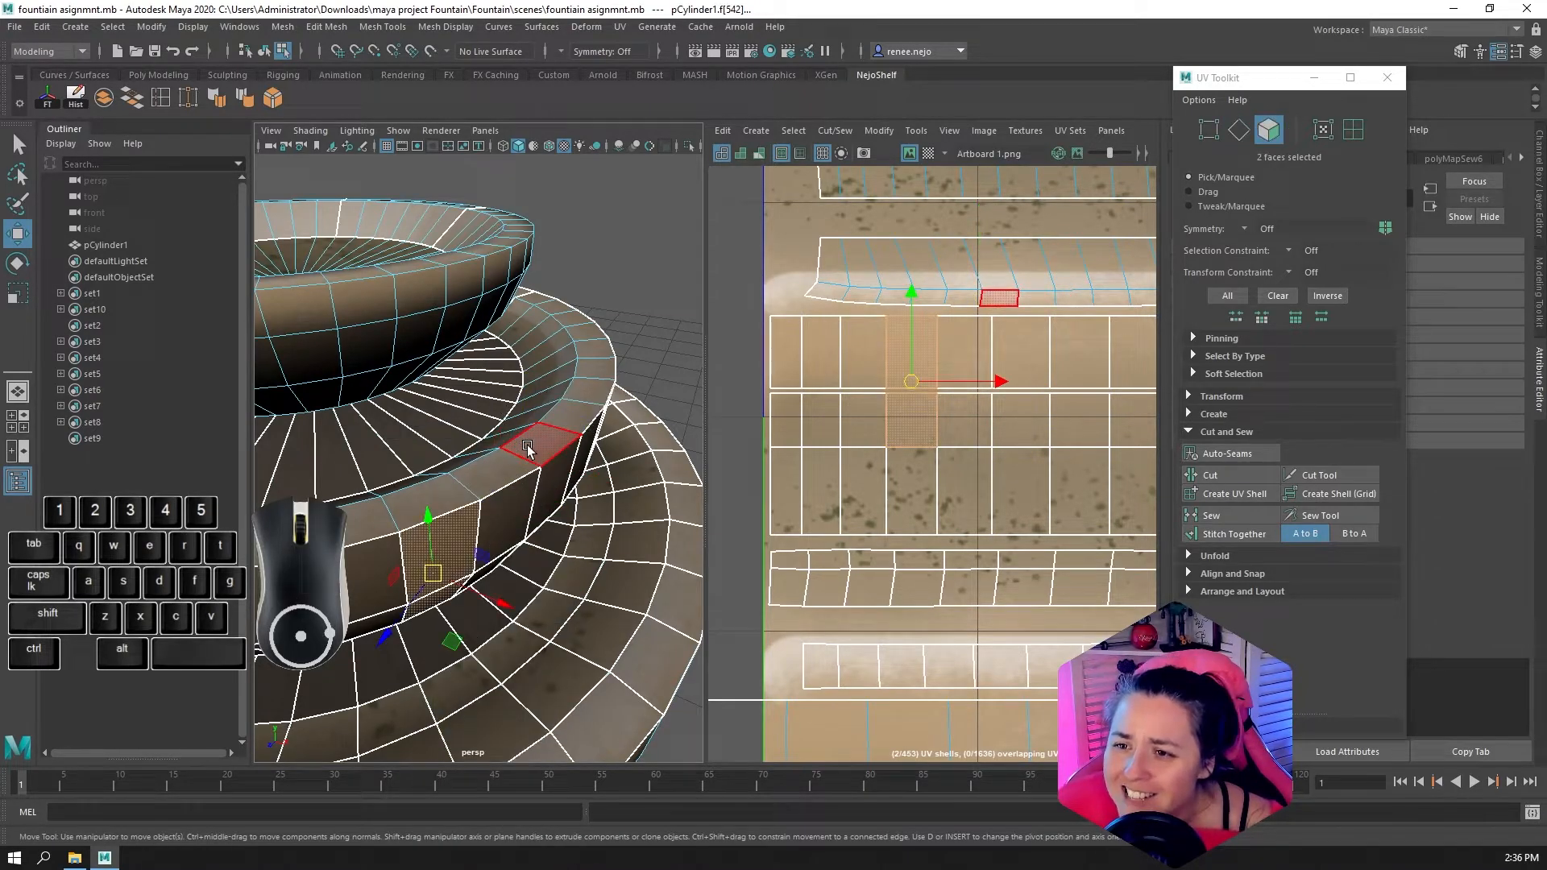
shift+double_click(481, 477)
alt+middle_drag(1033, 319, 988, 361)
scroll(842, 345, up, 4)
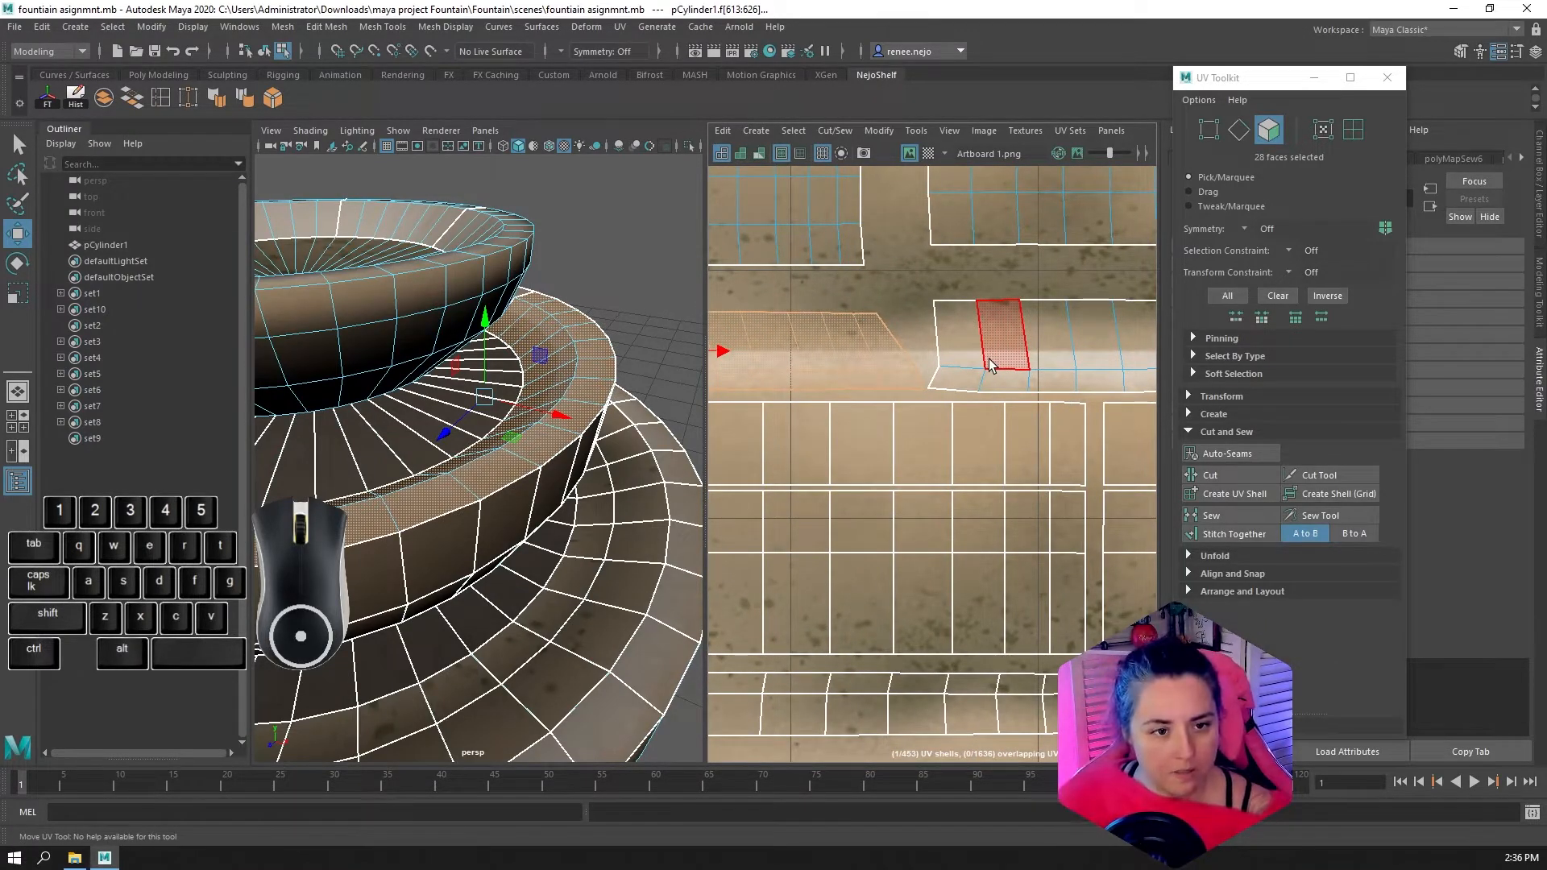
Enlarge the UV Editor and join the first two rim shells by sewing their facing end edges instead of stitching them
key(space)
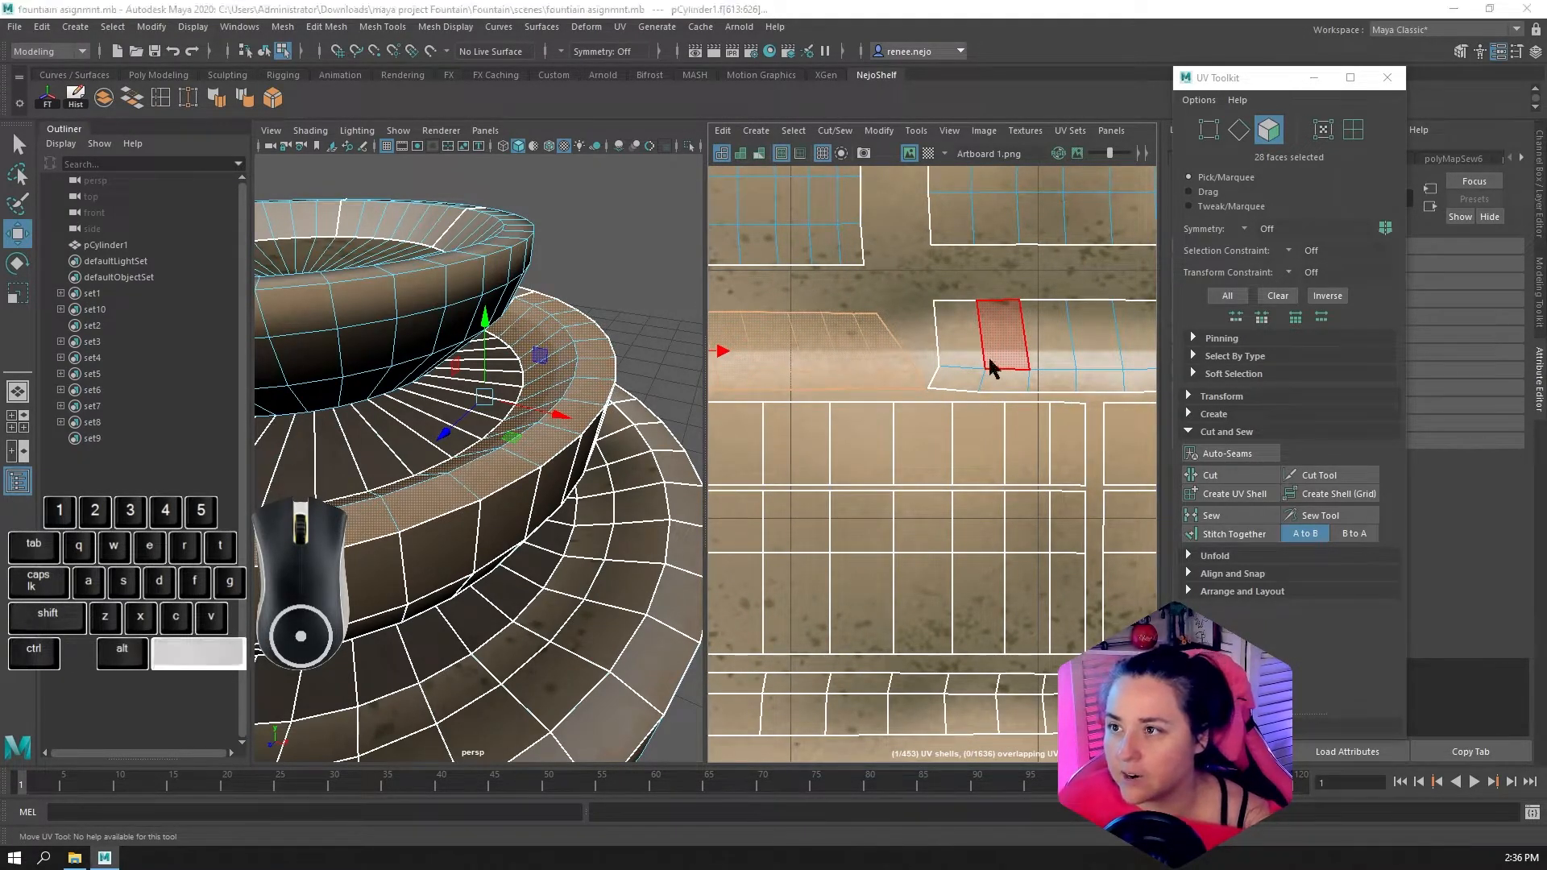
scroll(803, 369, down, 2)
alt+middle_drag(732, 414, 735, 556)
key(F10)
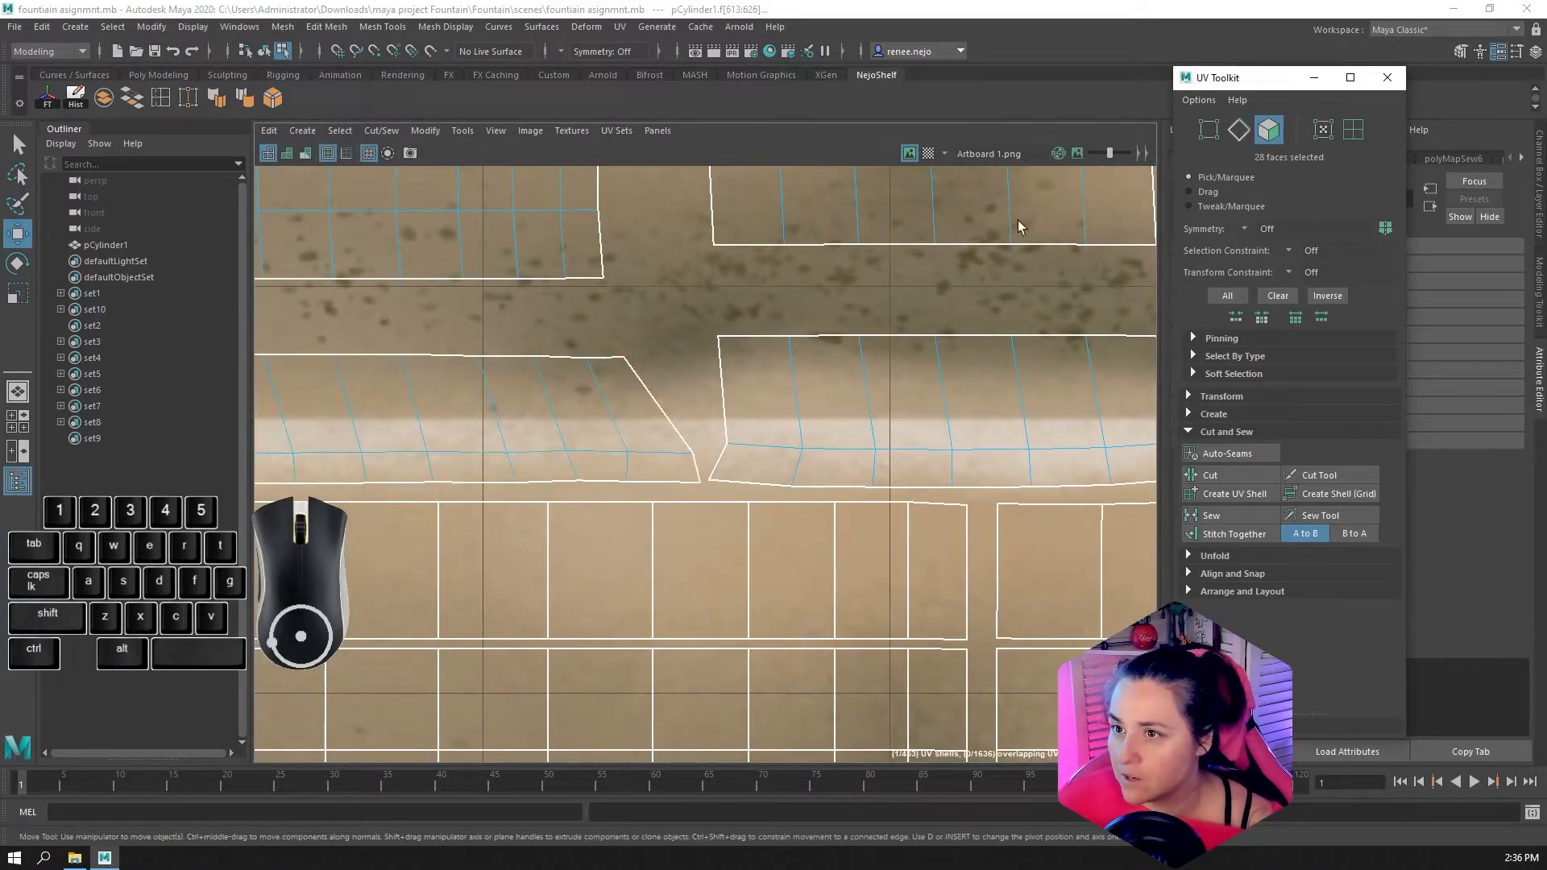
click(684, 415)
shift+click(700, 476)
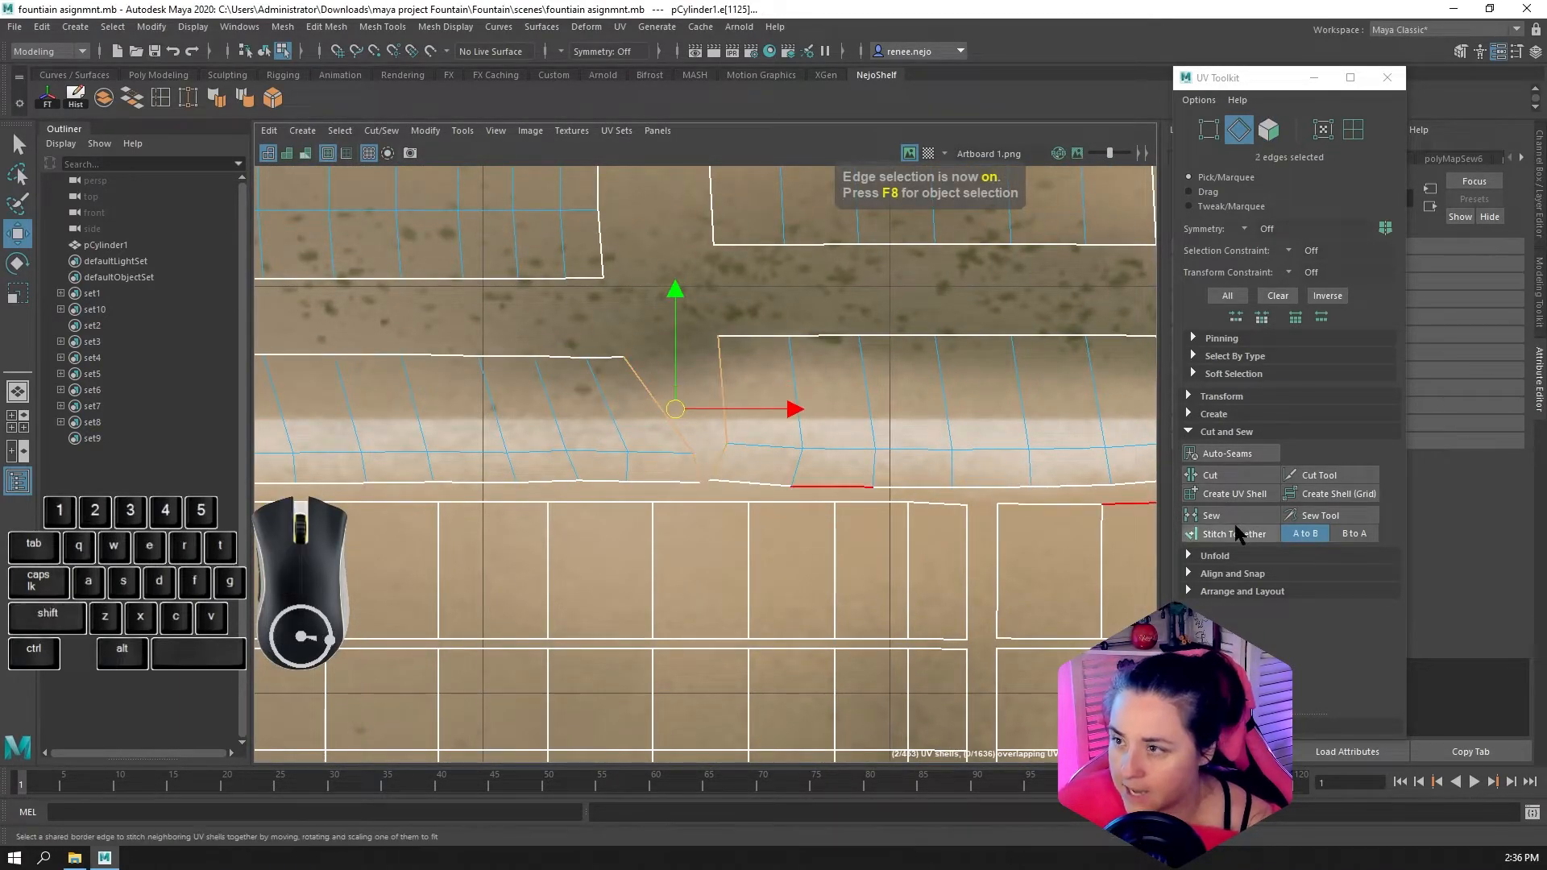
click(1189, 532)
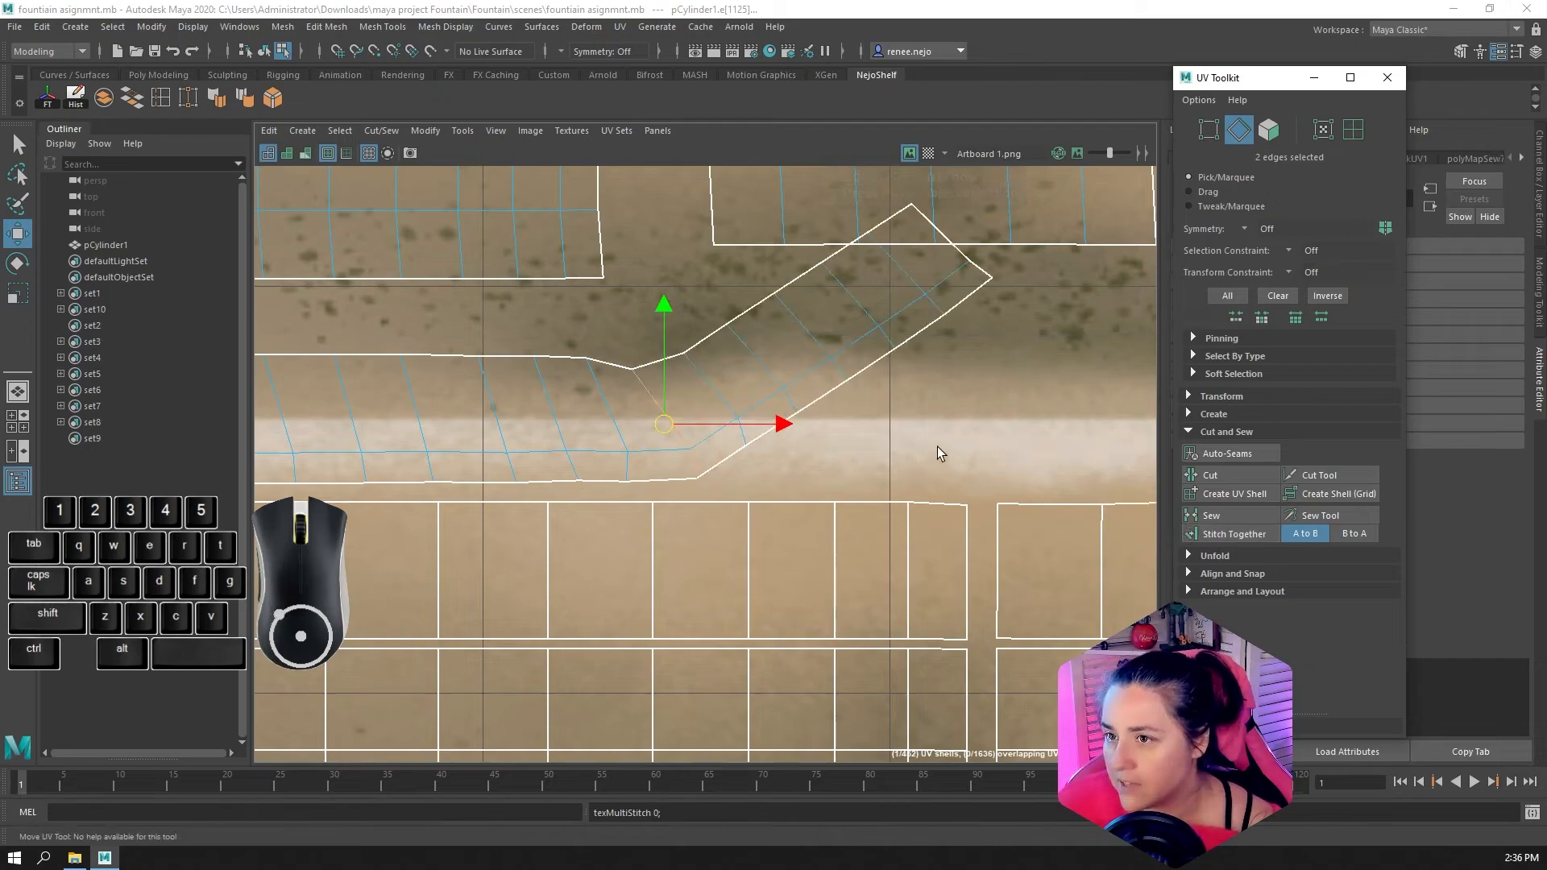
key(ctrl+z)
click(1211, 515)
Sew the third rim shell onto the joined band along both facing end edges
alt+middle_drag(1130, 449, 727, 448)
click(772, 405)
shift+click(787, 466)
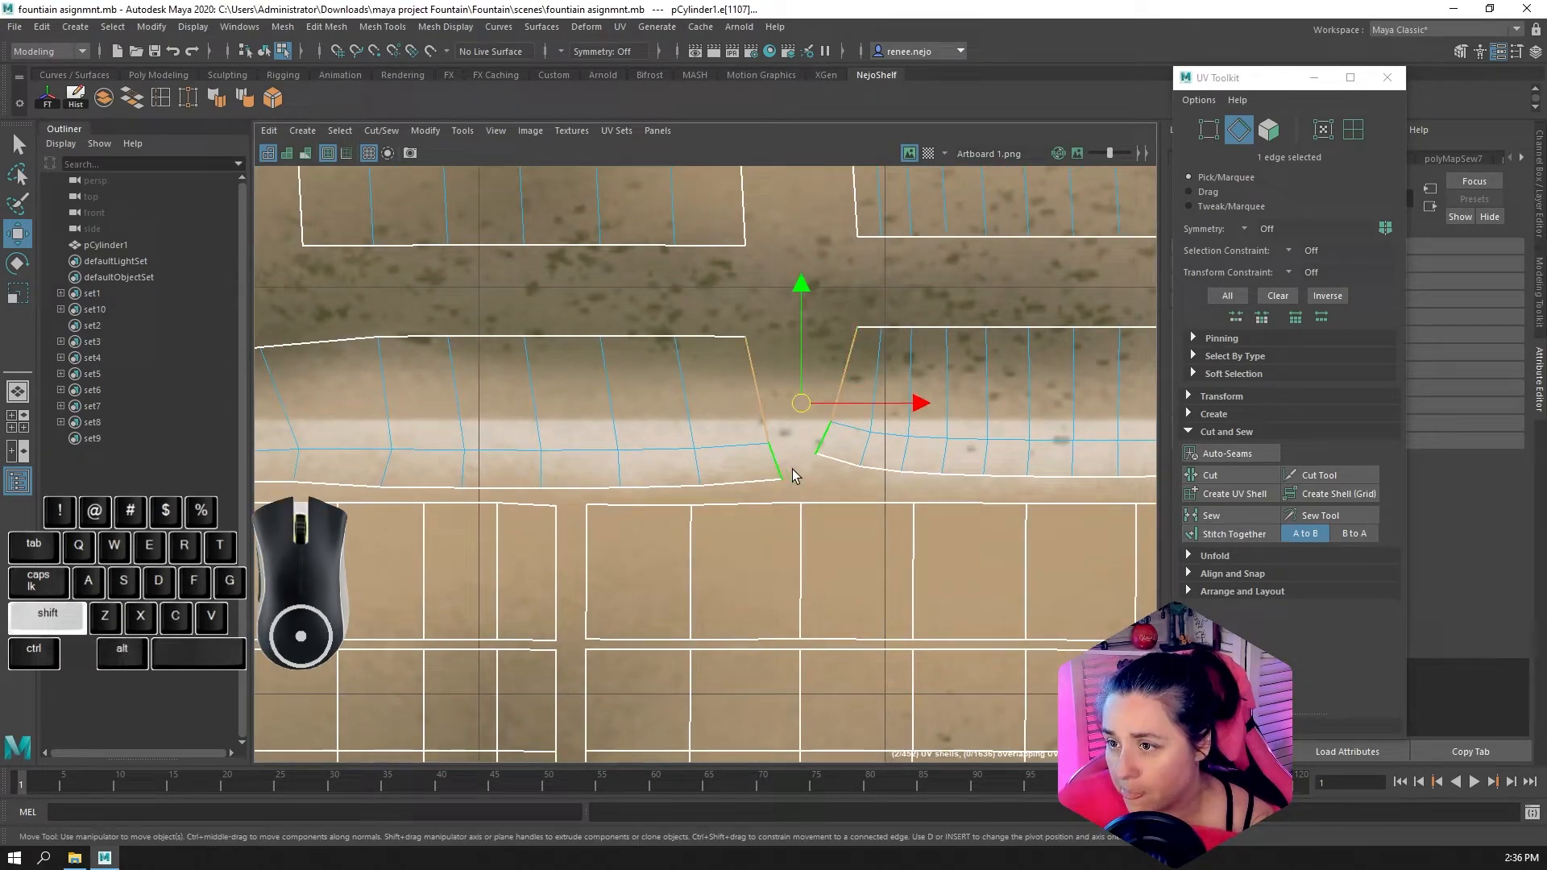
click(1223, 517)
Sew the fourth rim shell onto the band to complete one continuous strip
alt+middle_drag(1046, 437, 557, 452)
click(913, 419)
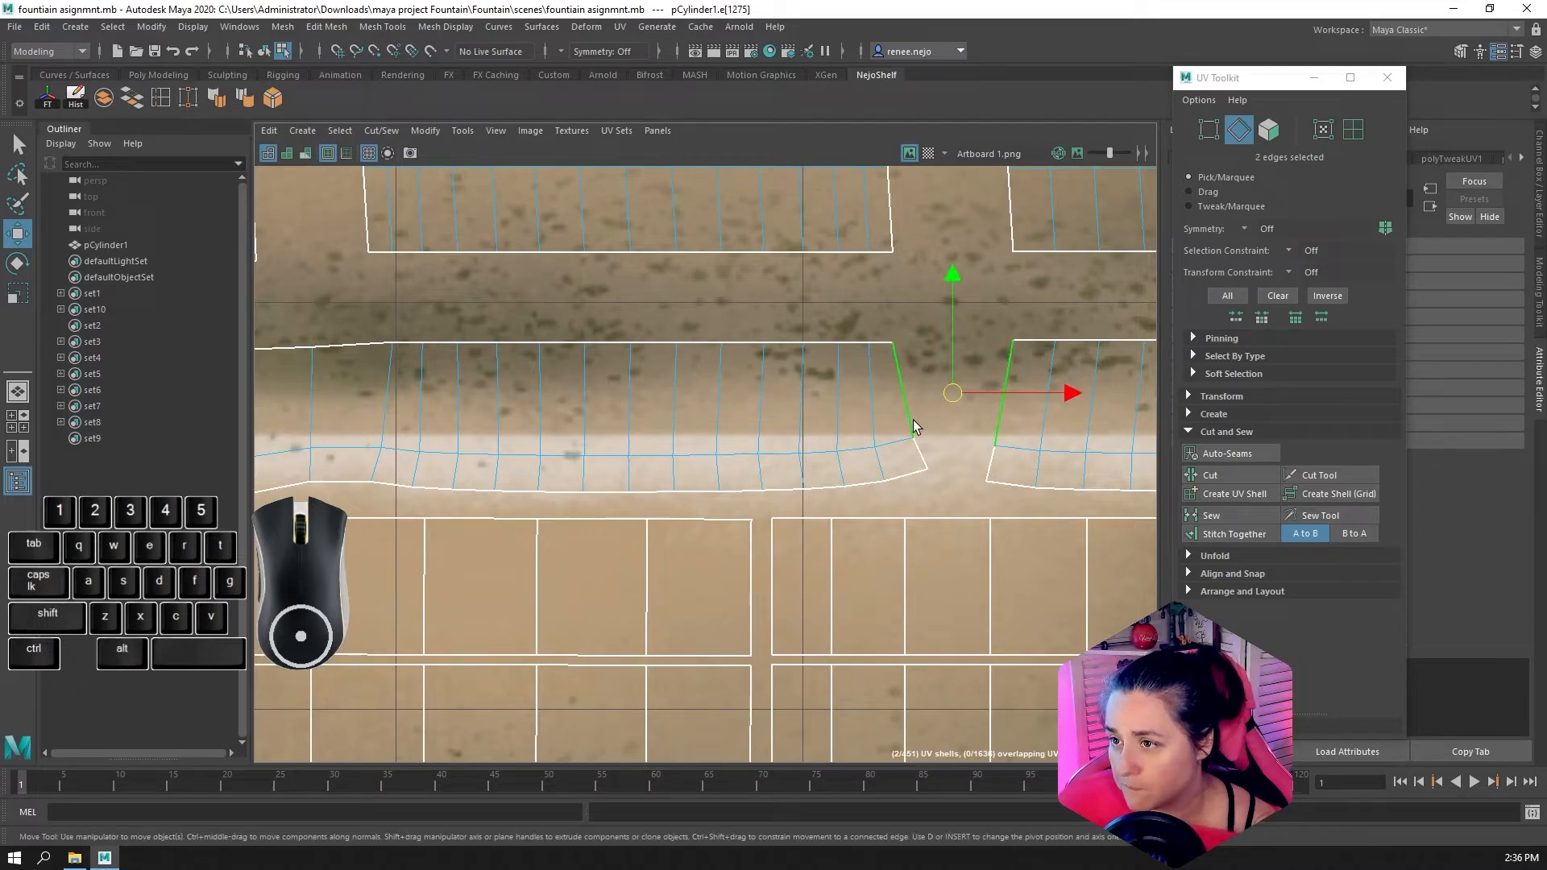
shift+click(923, 463)
click(1200, 517)
Select the long lower border edges of the sewn rim band and switch the selection to their UVs
scroll(986, 460, down, 3)
alt+middle_drag(1034, 489, 715, 470)
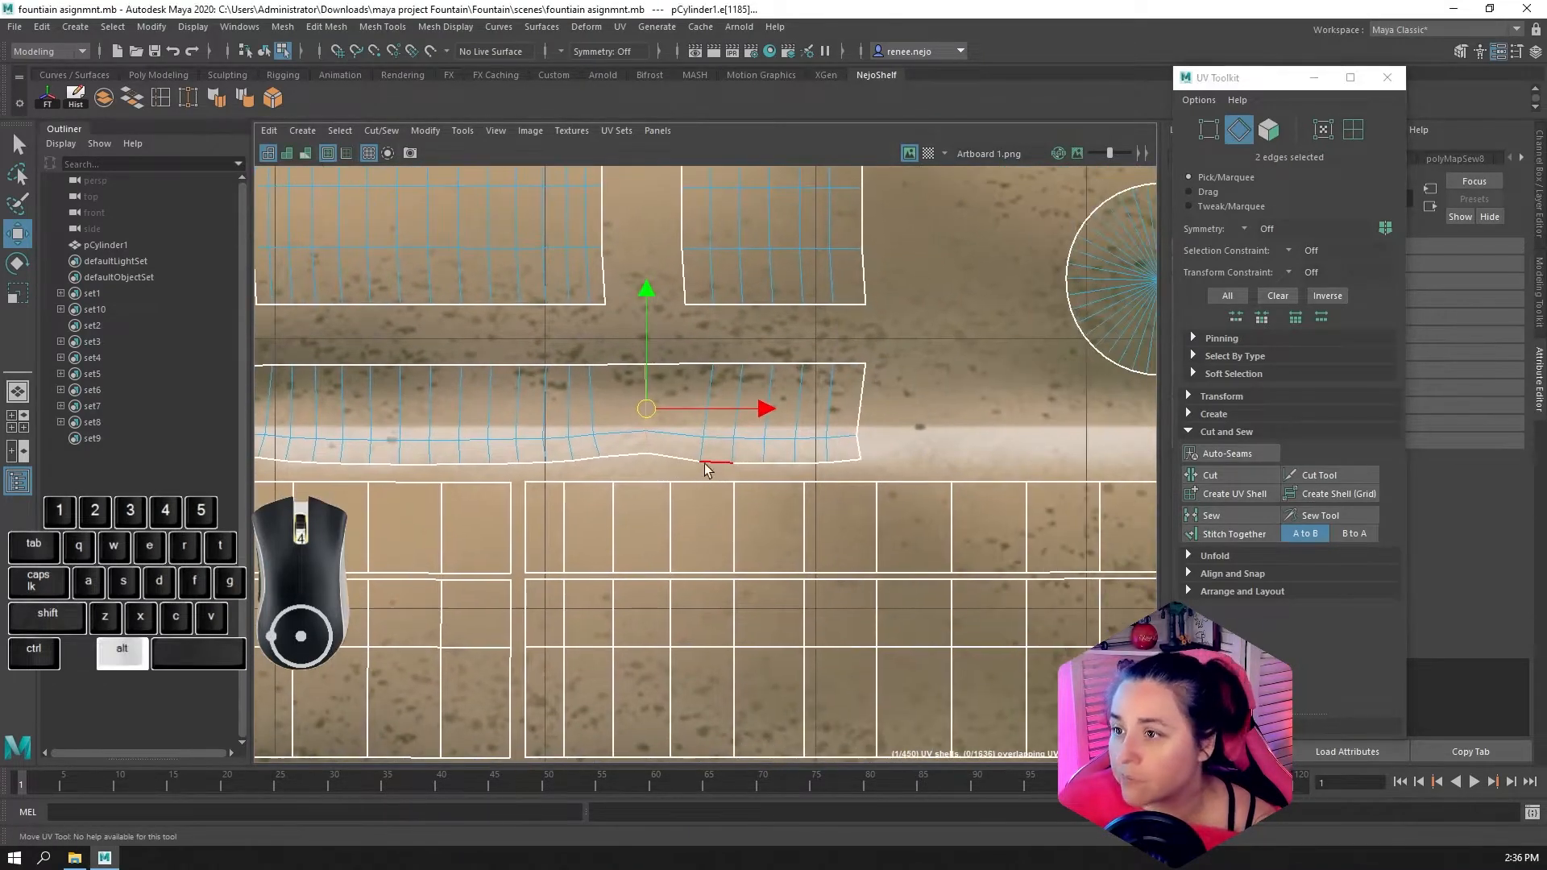
alt+middle_drag(594, 443, 902, 423)
double_click(901, 438)
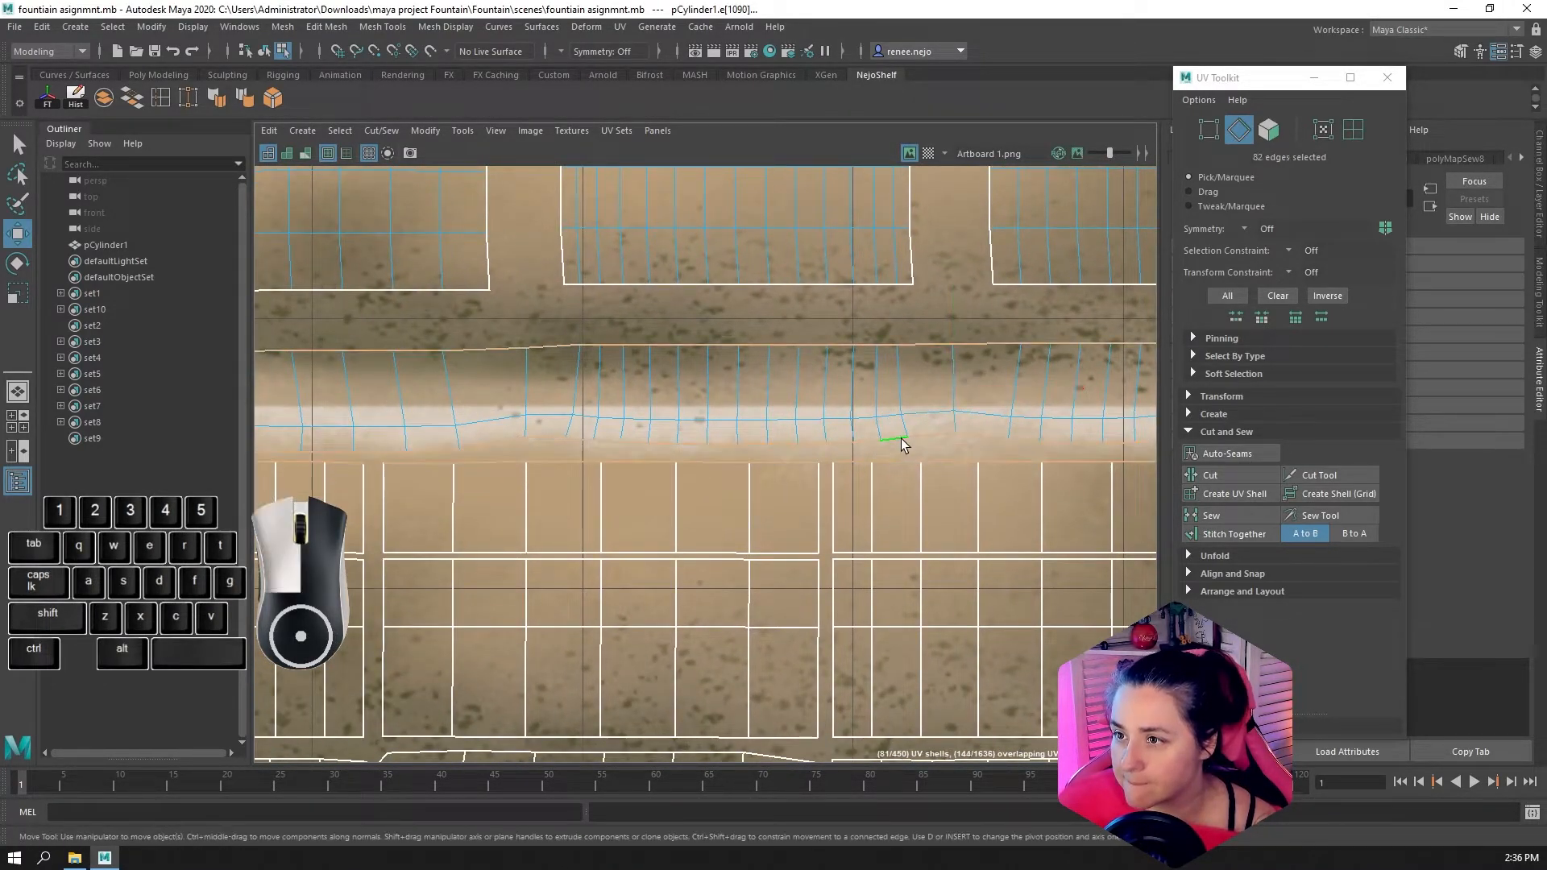
scroll(1048, 358, down, 12)
ctrl+drag(561, 306, 1110, 369)
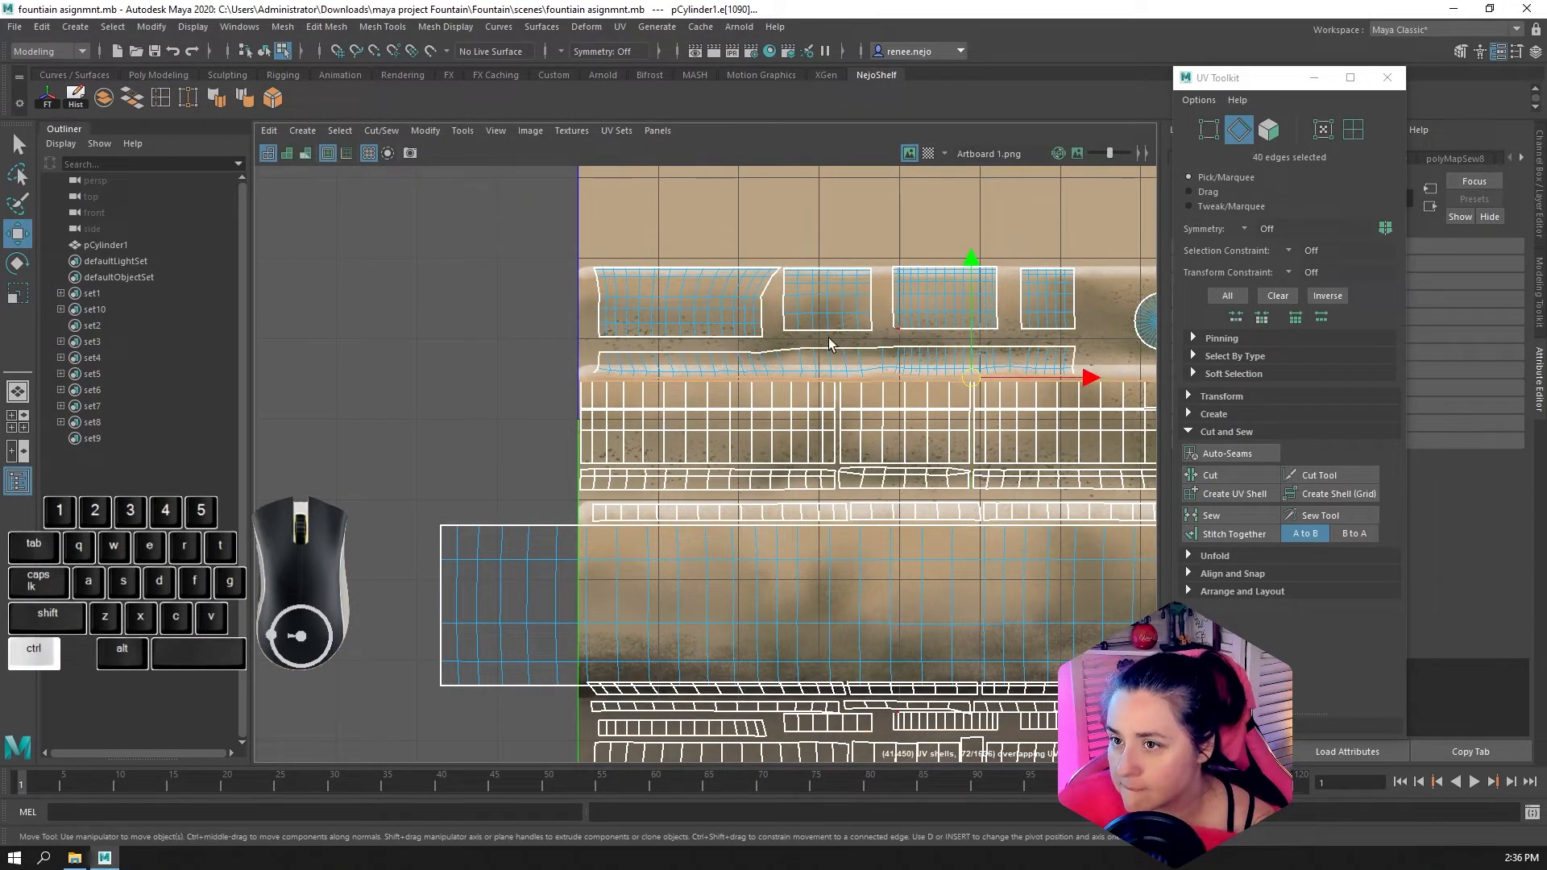
scroll(1104, 316, up, 2)
ctrl+click(1323, 129)
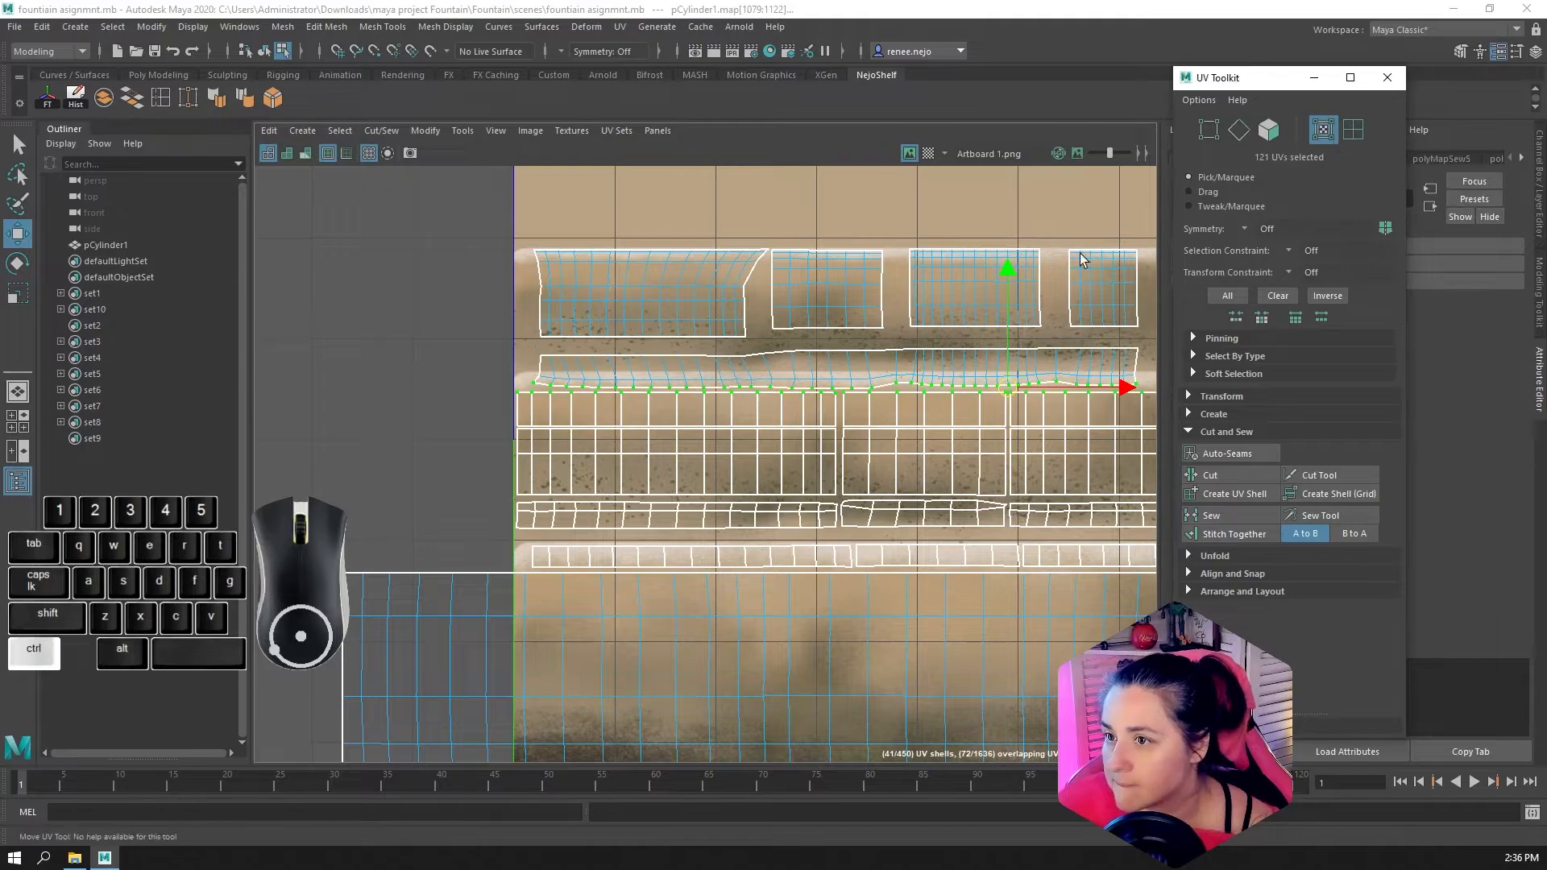
Examine the sewn rim band's uneven rows and its selected border UVs along the whole strip
scroll(613, 385, down, 1)
mouse_move(519, 379)
ctrl+mouse_down()
mouse_move(598, 408)
mouse_move(529, 395)
ctrl+mouse_up()
scroll(458, 370, up, 2)
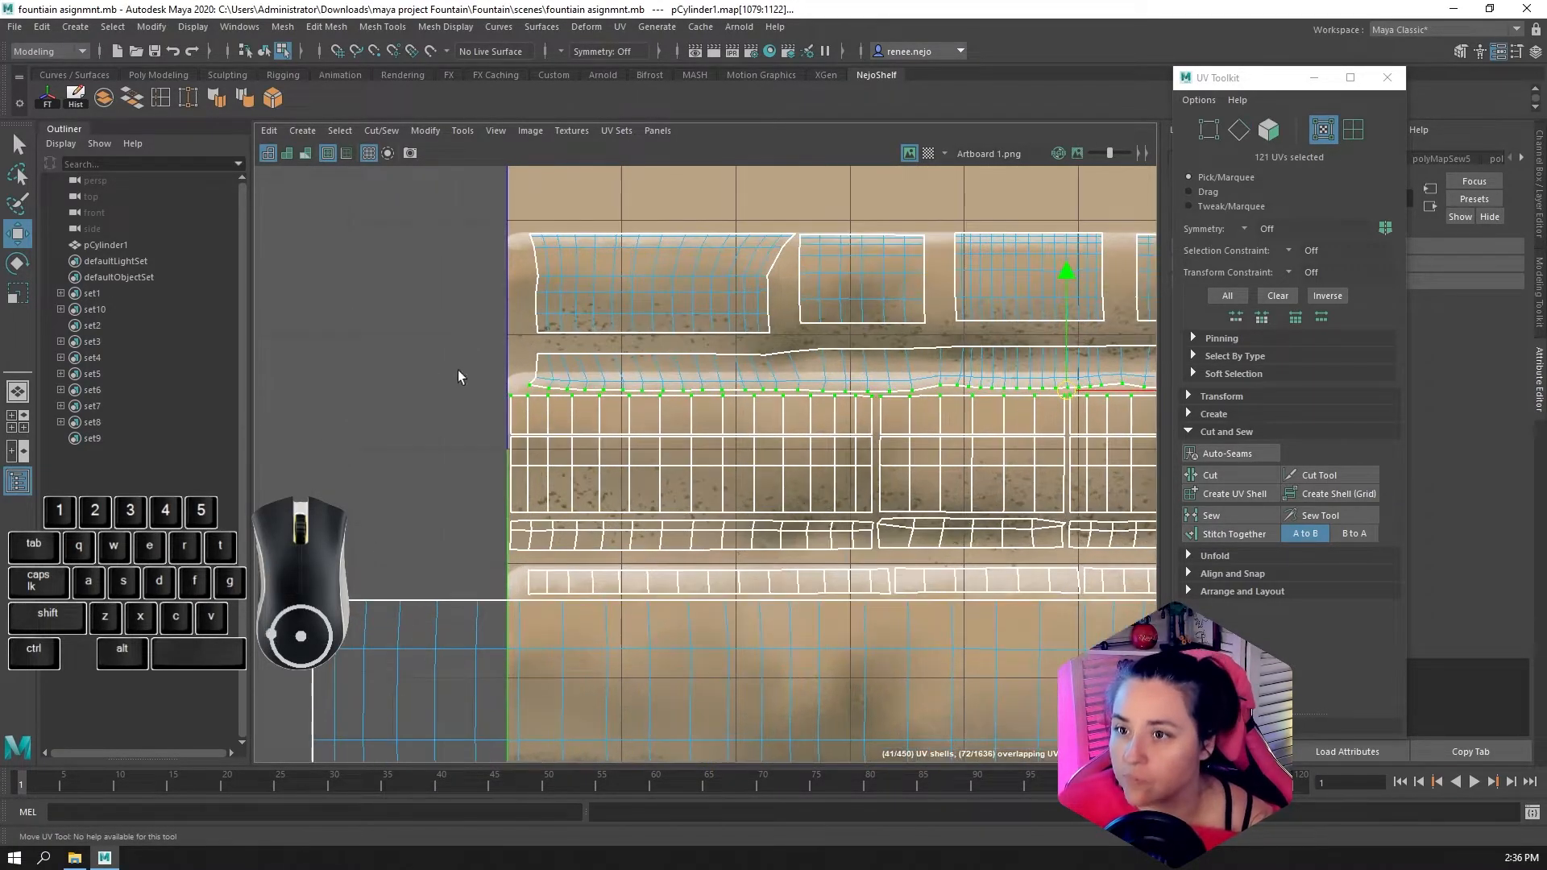
scroll(501, 398, up, 1)
alt+middle_drag(1091, 336, 806, 354)
right_drag(806, 354, 877, 356)
scroll(788, 359, down, 3)
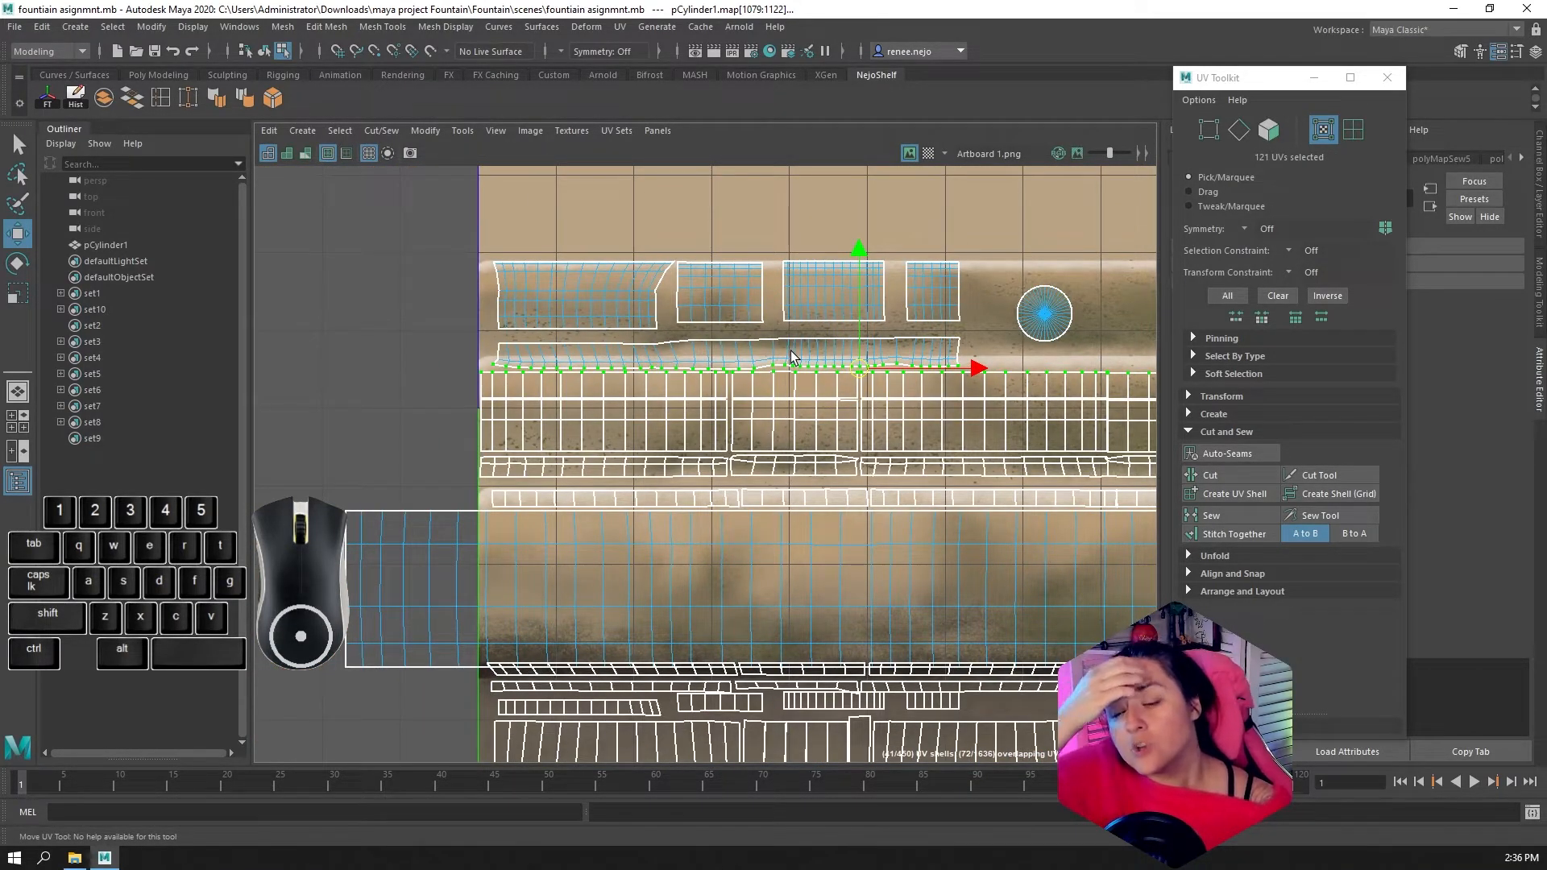
scroll(592, 375, up, 3)
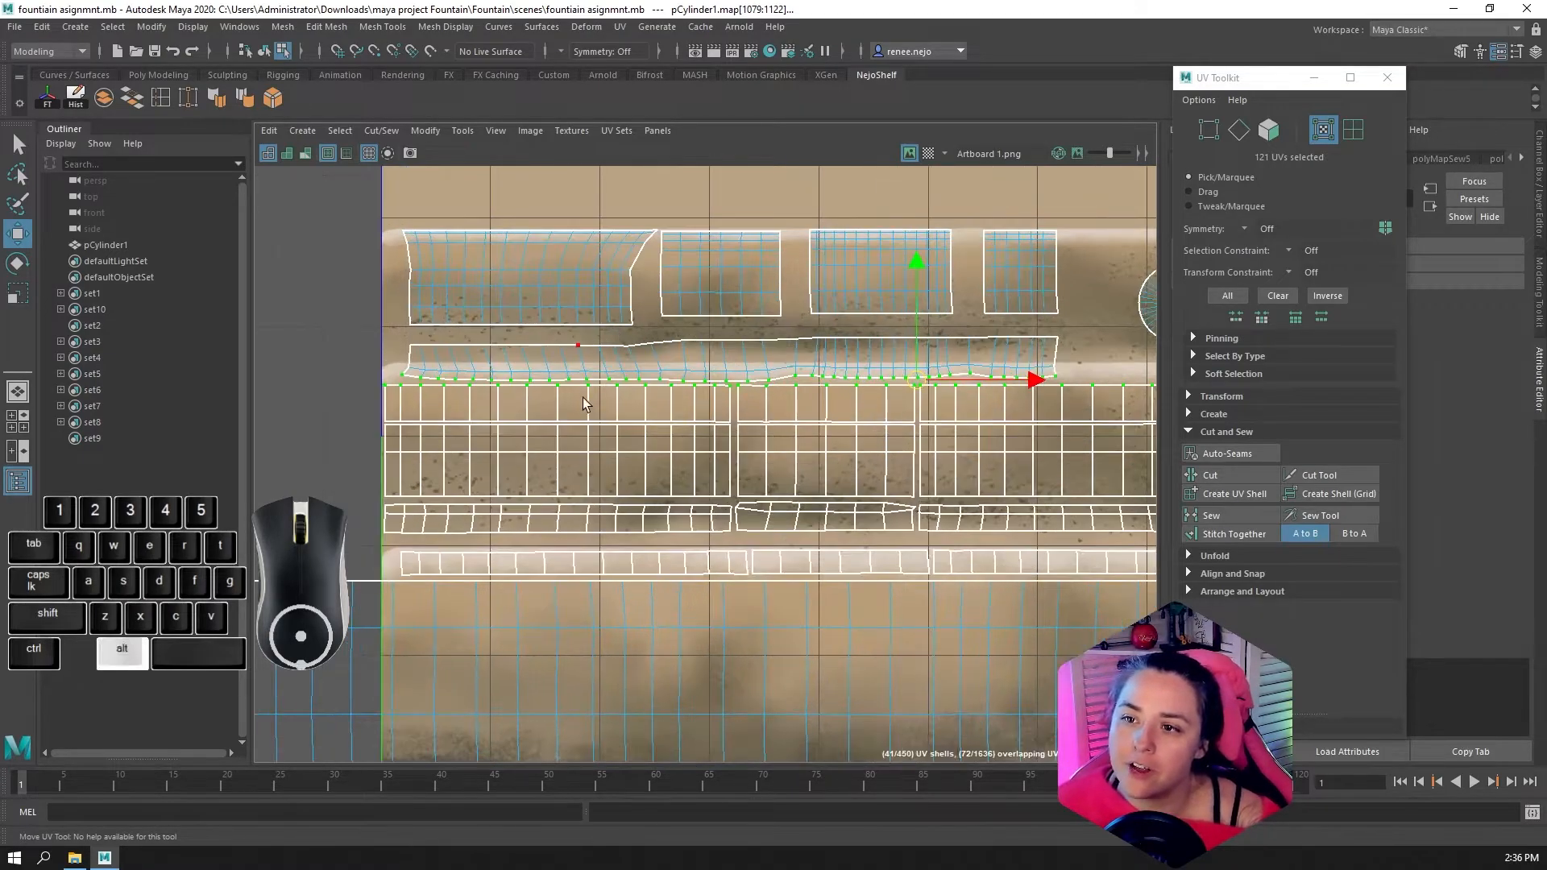
scroll(603, 353, up, 2)
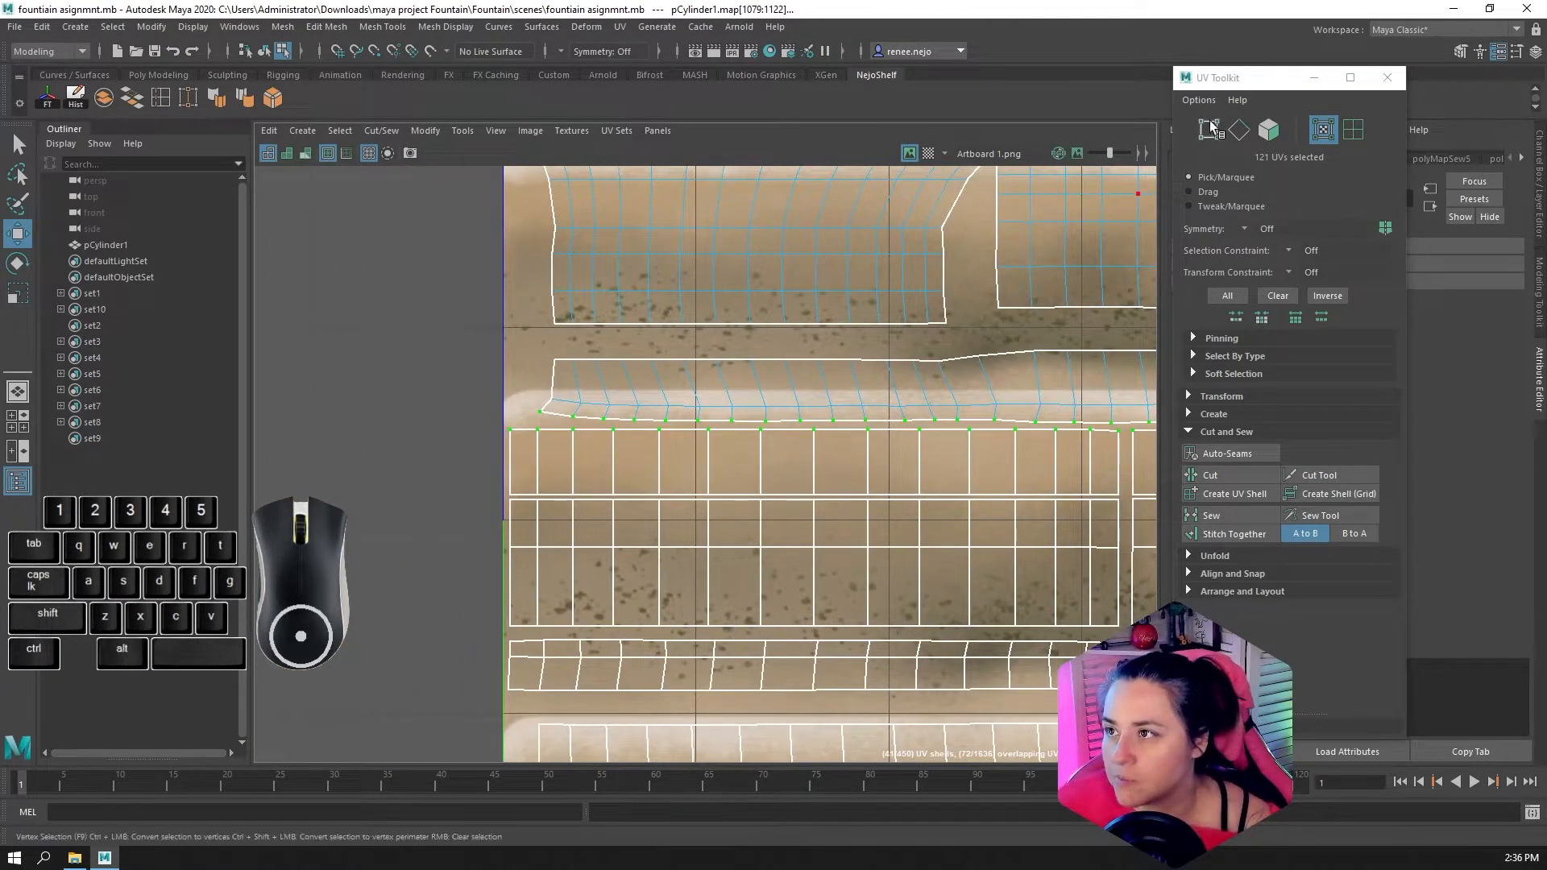
click(1209, 128)
drag(509, 345, 557, 426)
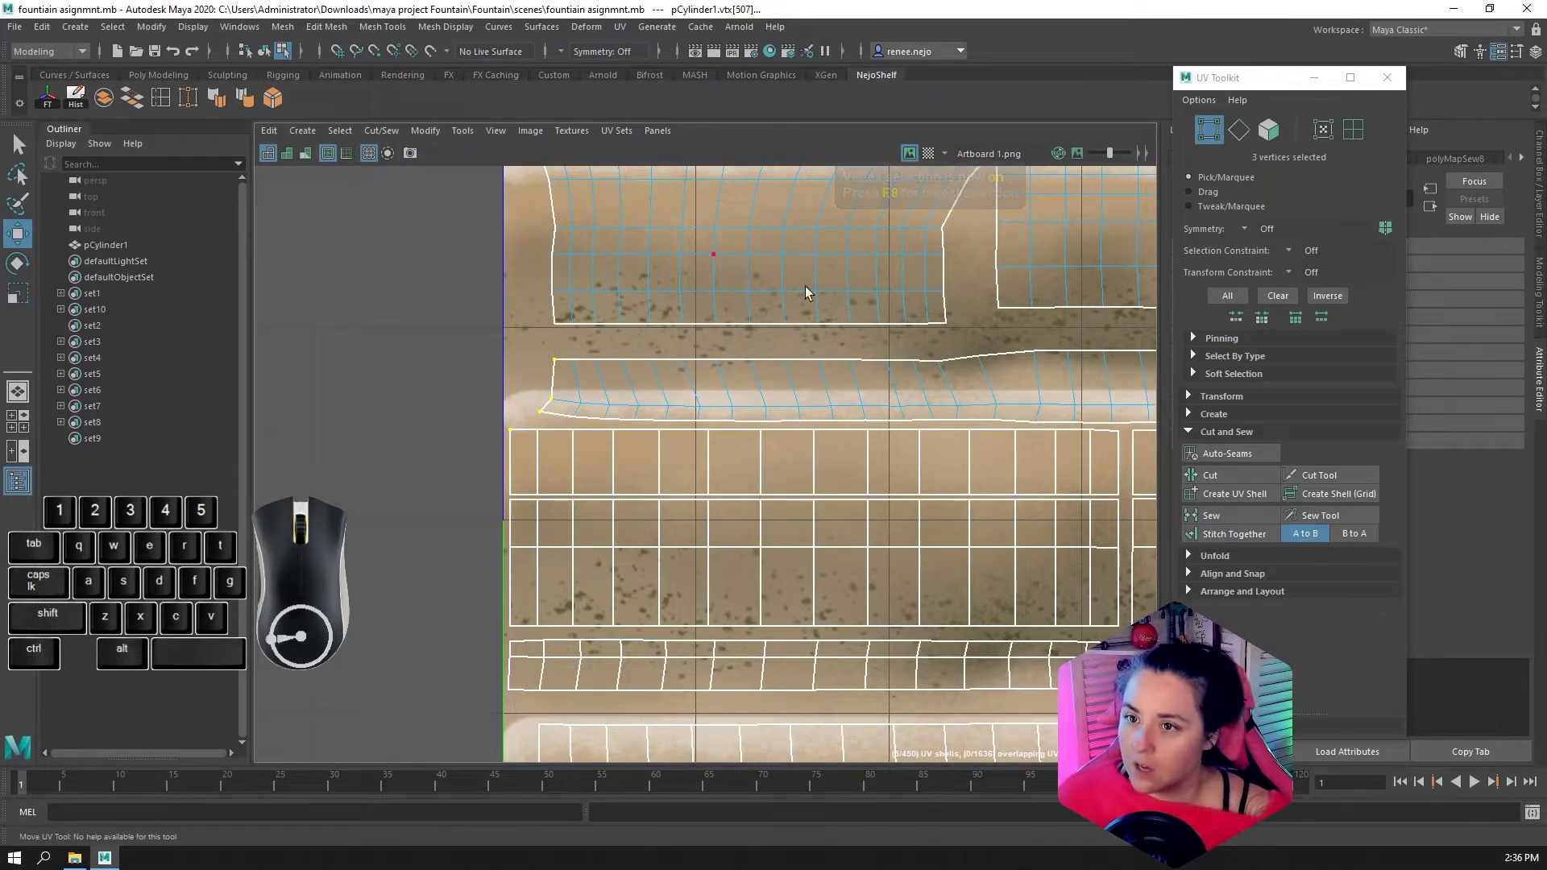
click(1324, 129)
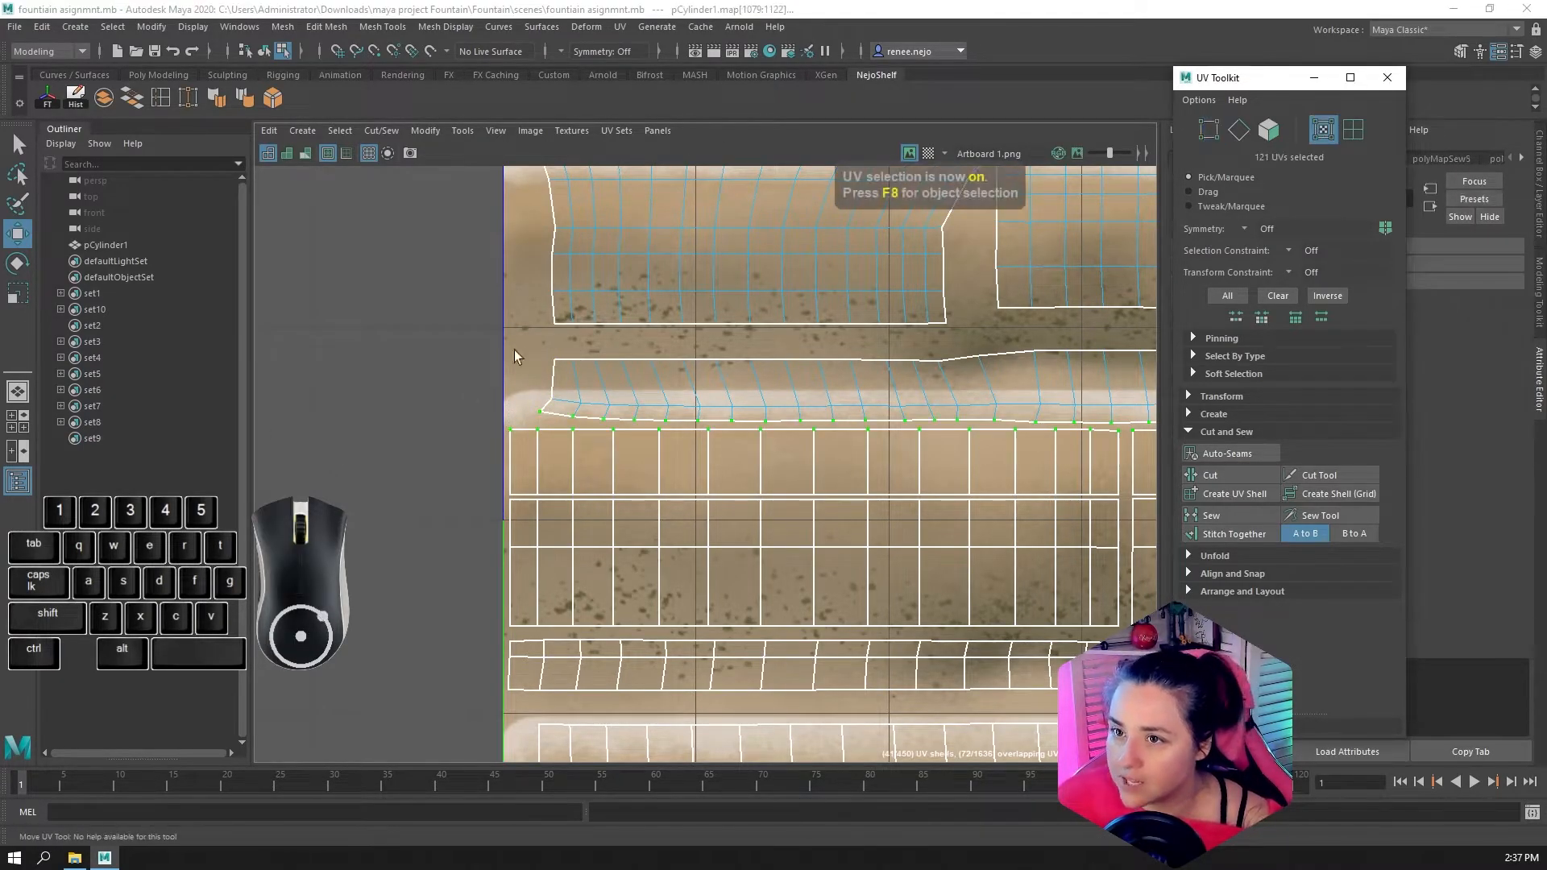
Straighten the first five columns of the rim band's UVs vertically, scaling each three-UV column flat horizontally
drag(519, 349, 556, 420)
key(r)
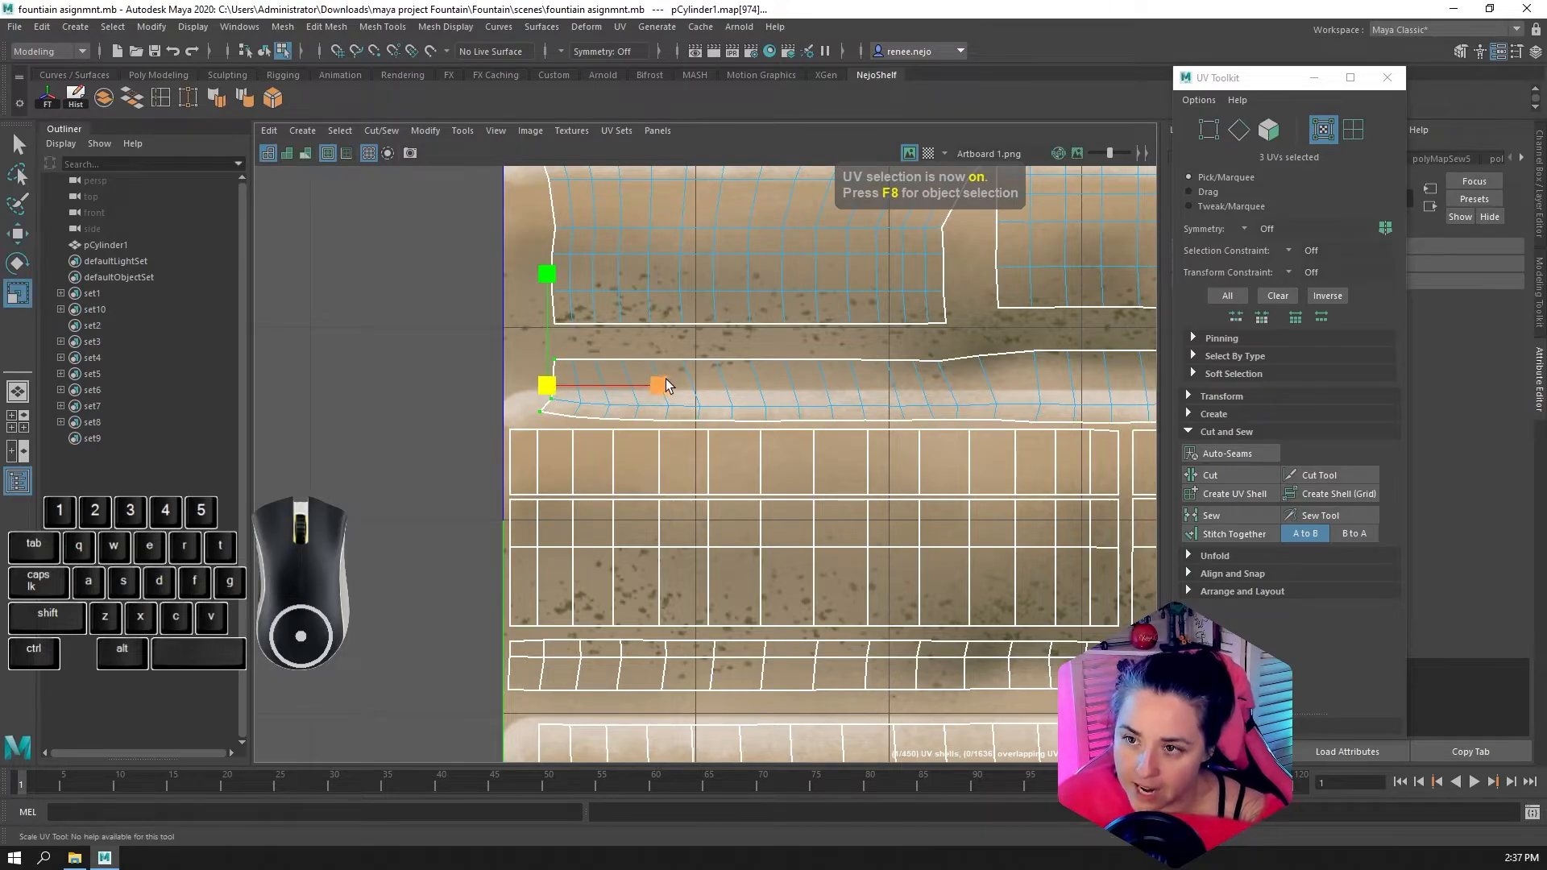
click(586, 407)
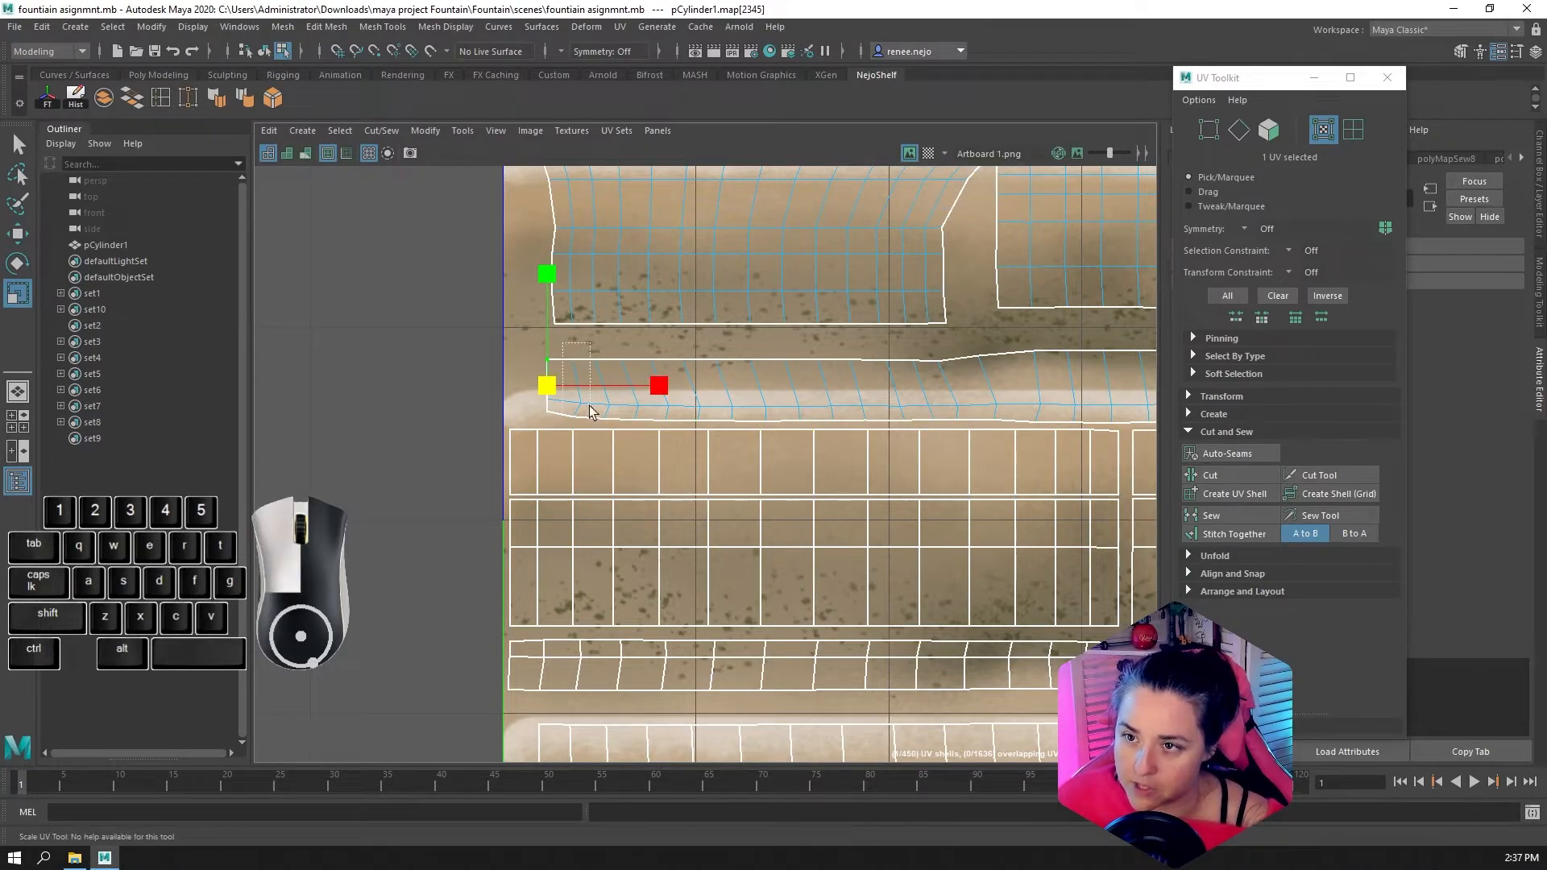
click(681, 390)
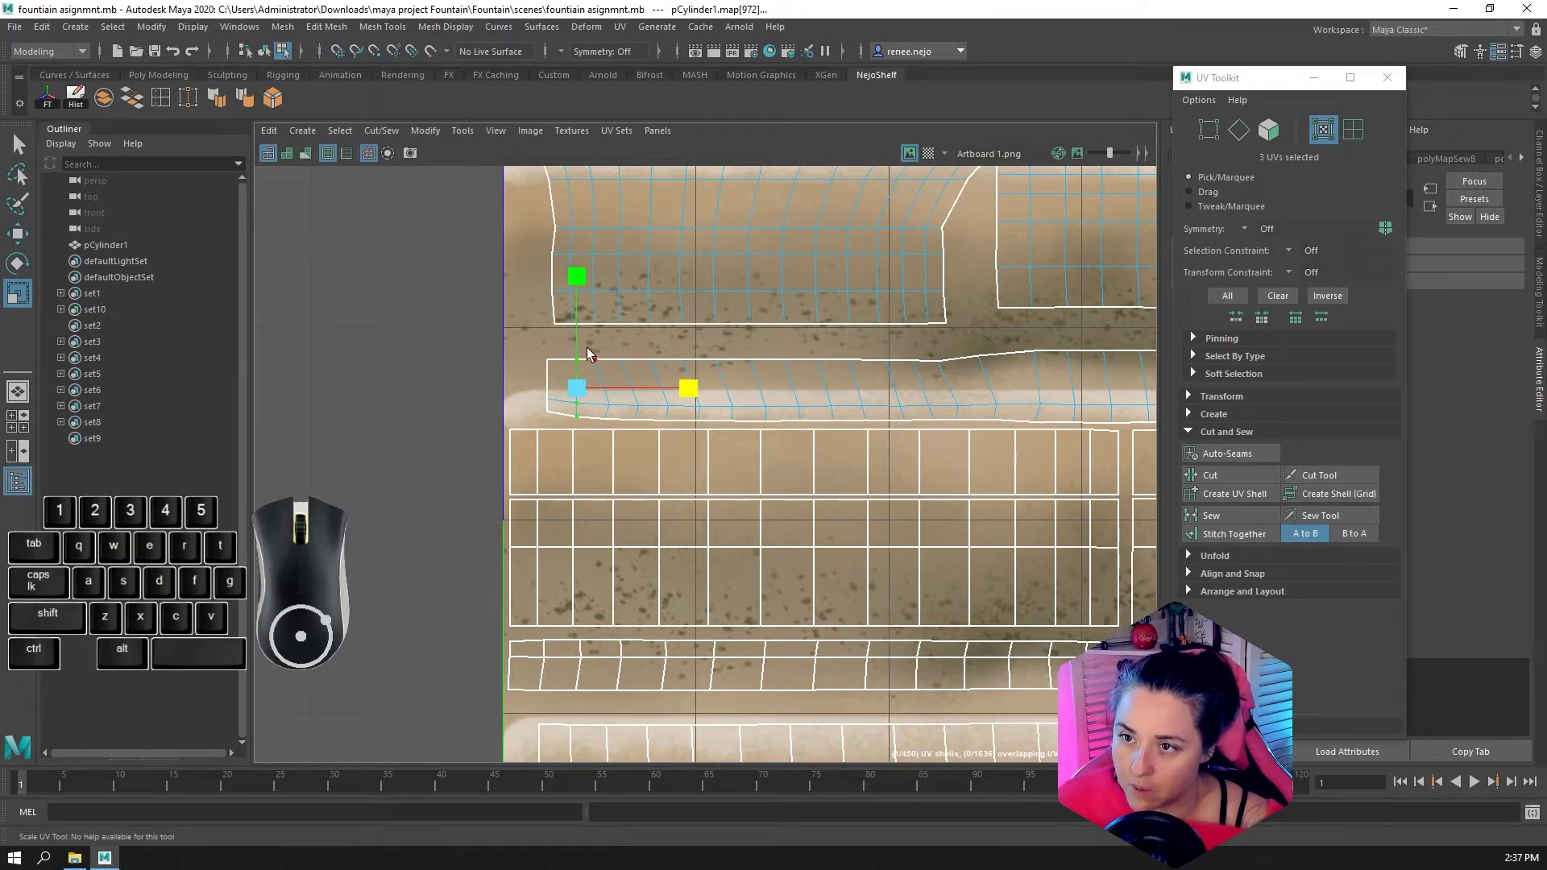
drag(593, 347, 617, 428)
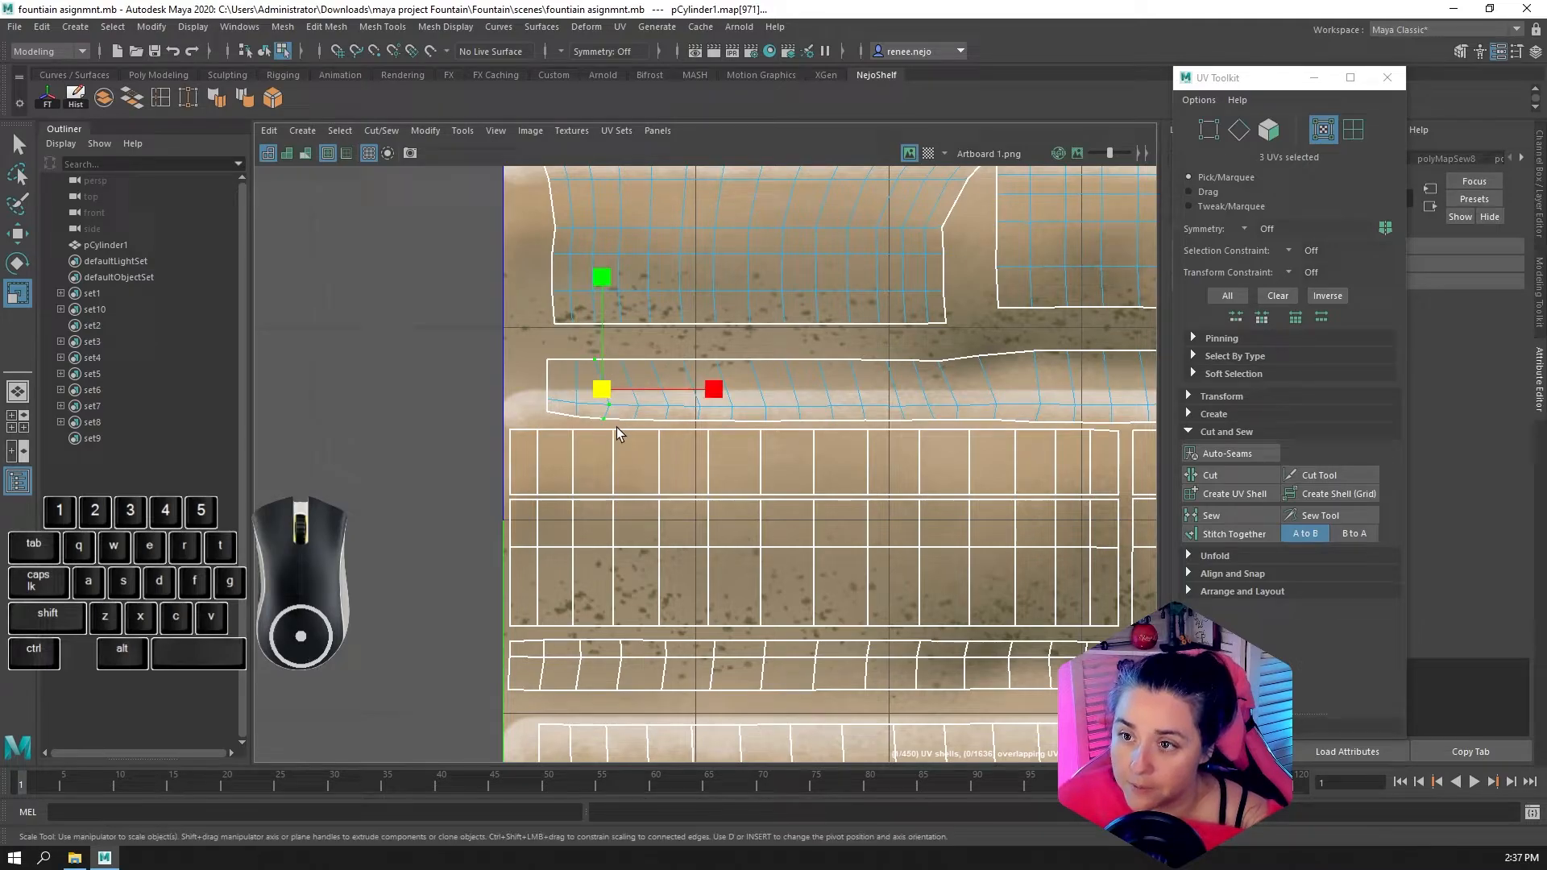
click(714, 391)
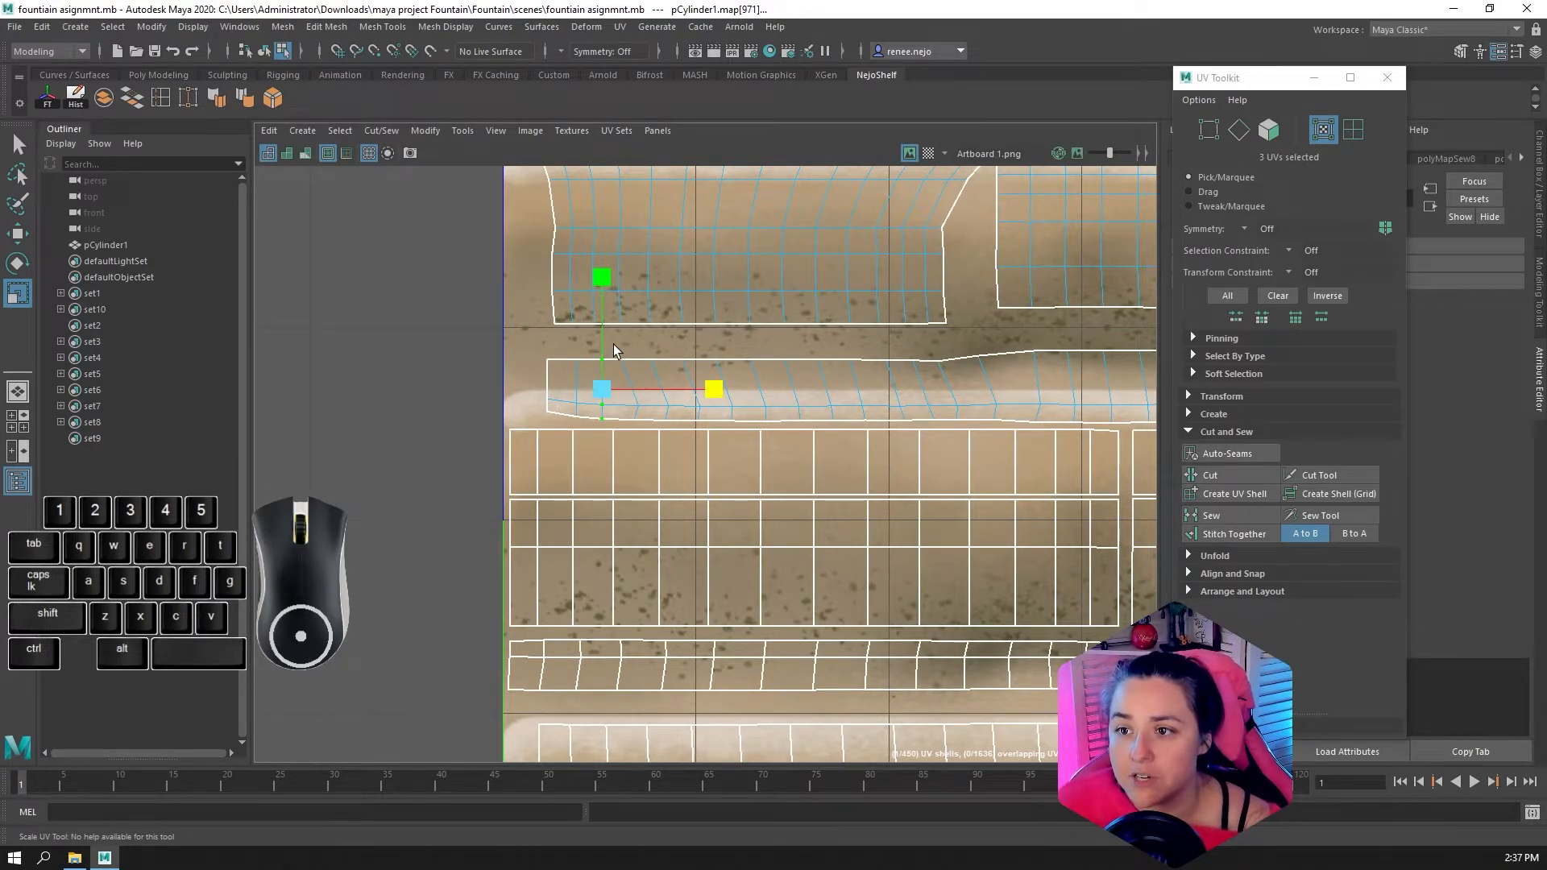
drag(613, 345, 646, 427)
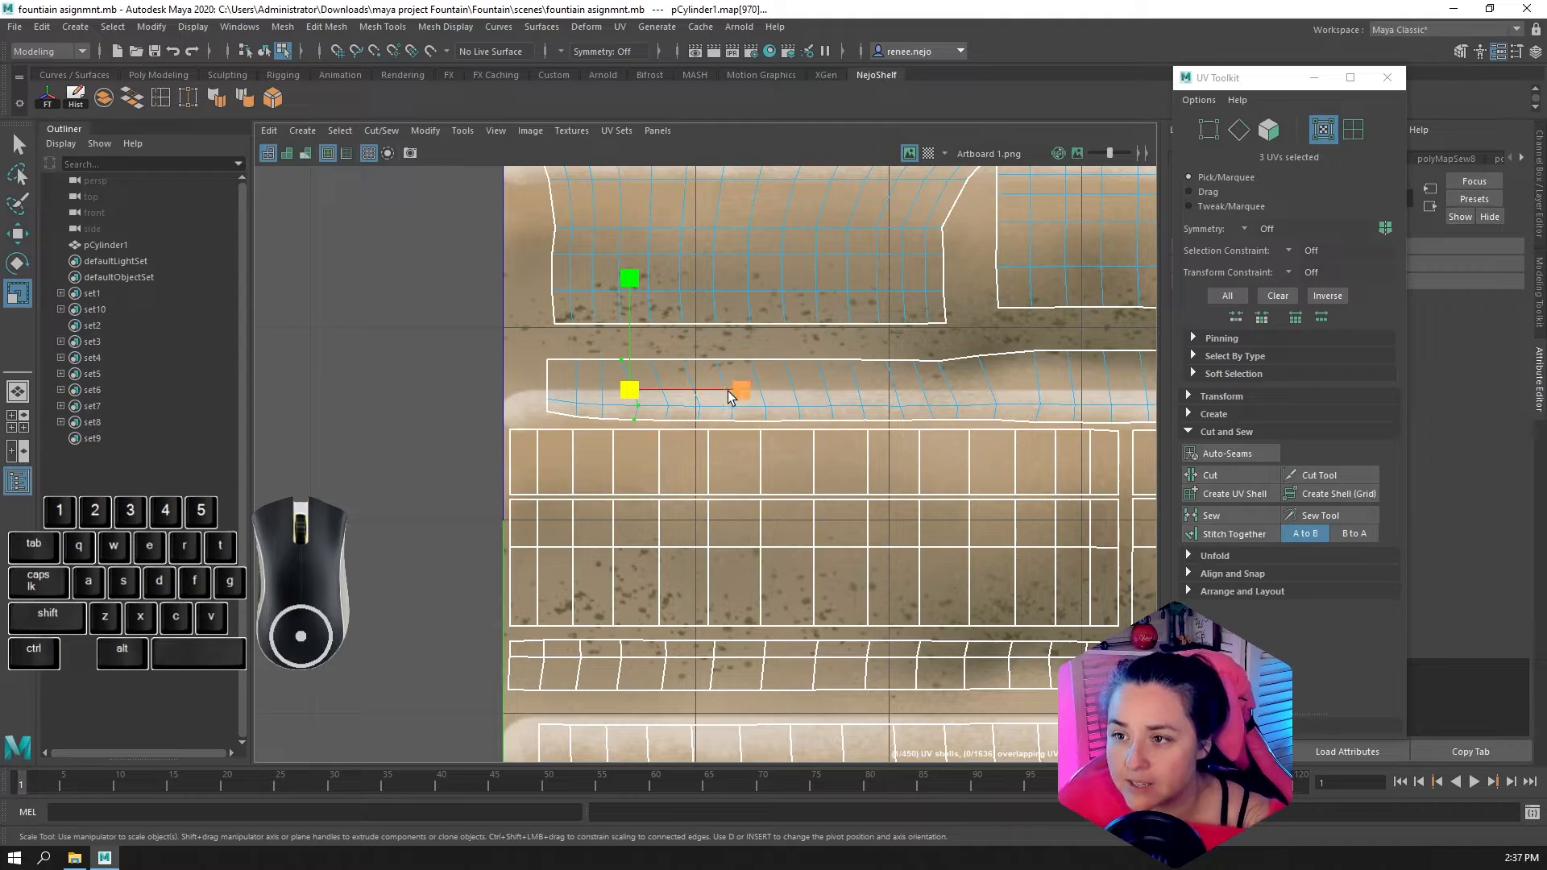
drag(729, 391, 556, 401)
drag(647, 344, 672, 429)
drag(768, 390, 657, 390)
Show the 3D model beside the UV layout and select all faces of the sewn middle bowl rim shell
scroll(914, 456, down, 2)
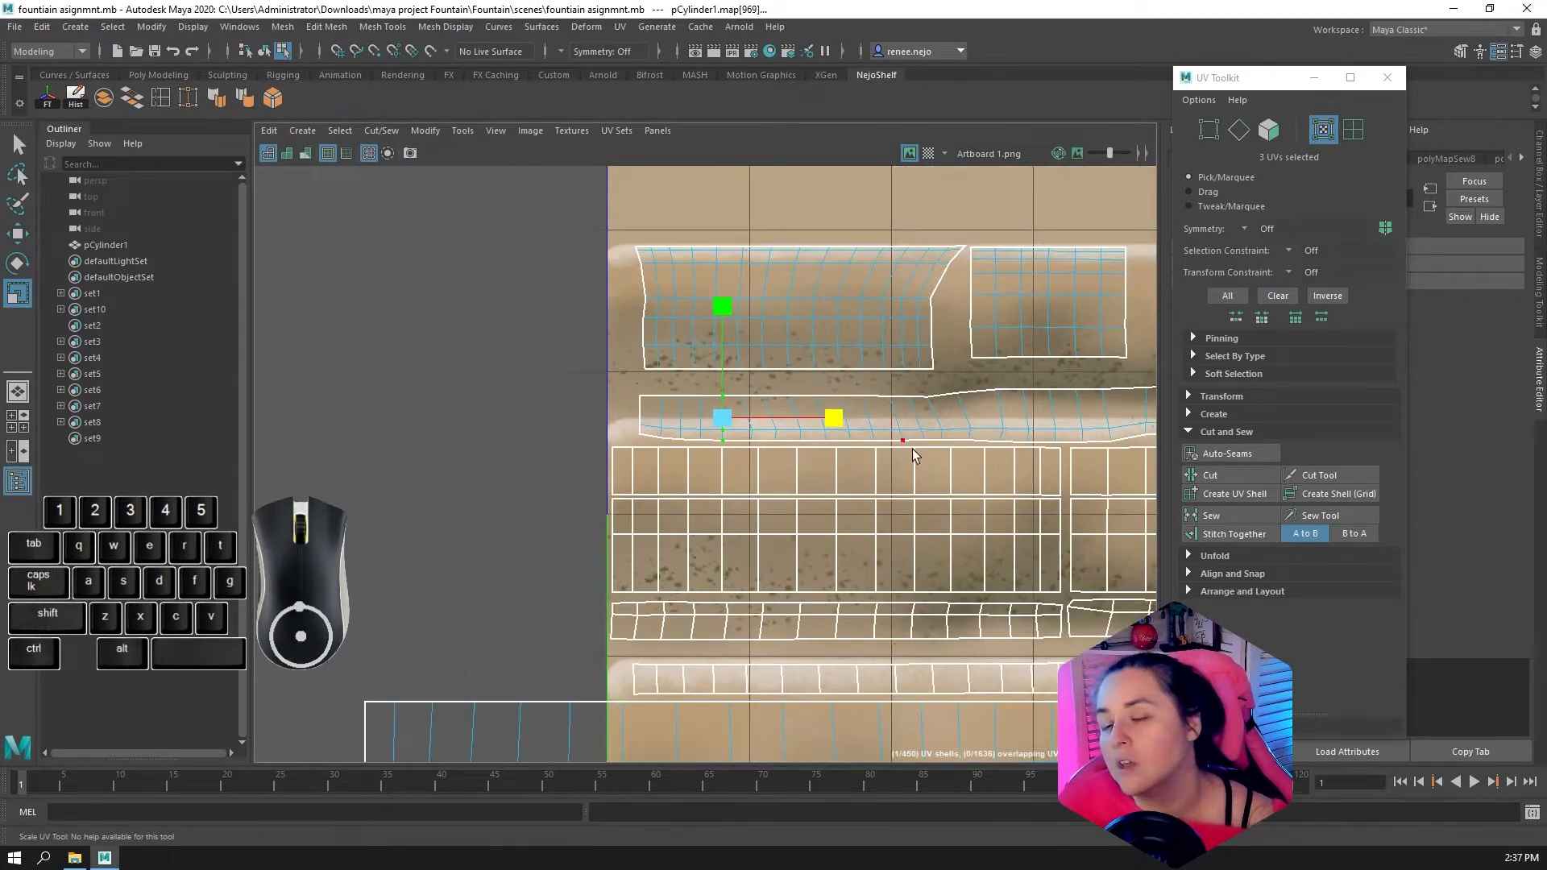
key(space)
scroll(799, 390, down, 4)
scroll(556, 417, down, 6)
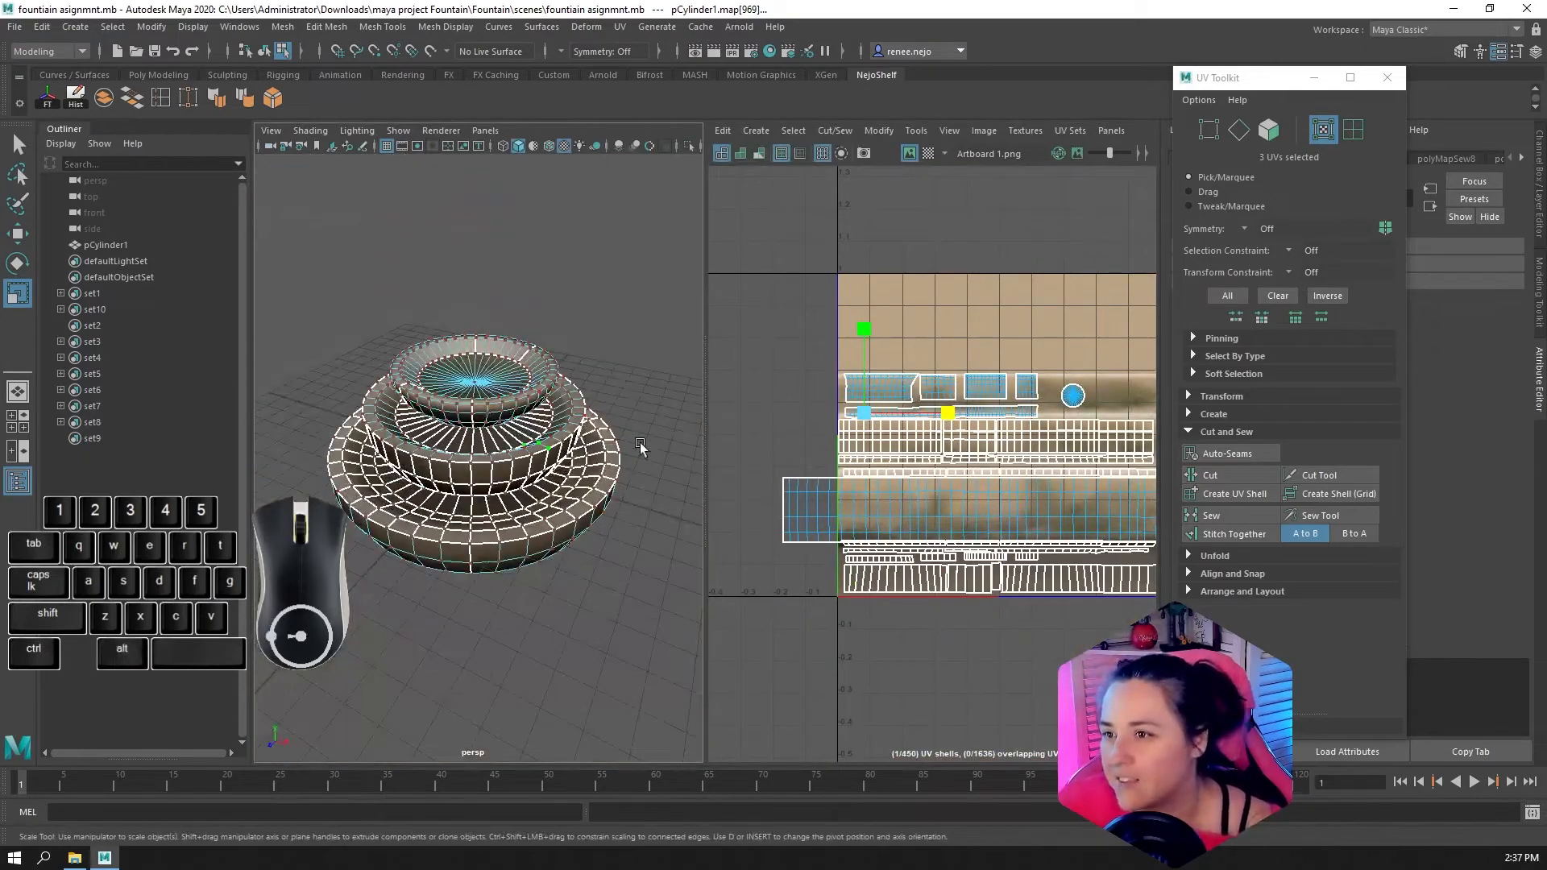
key(F11)
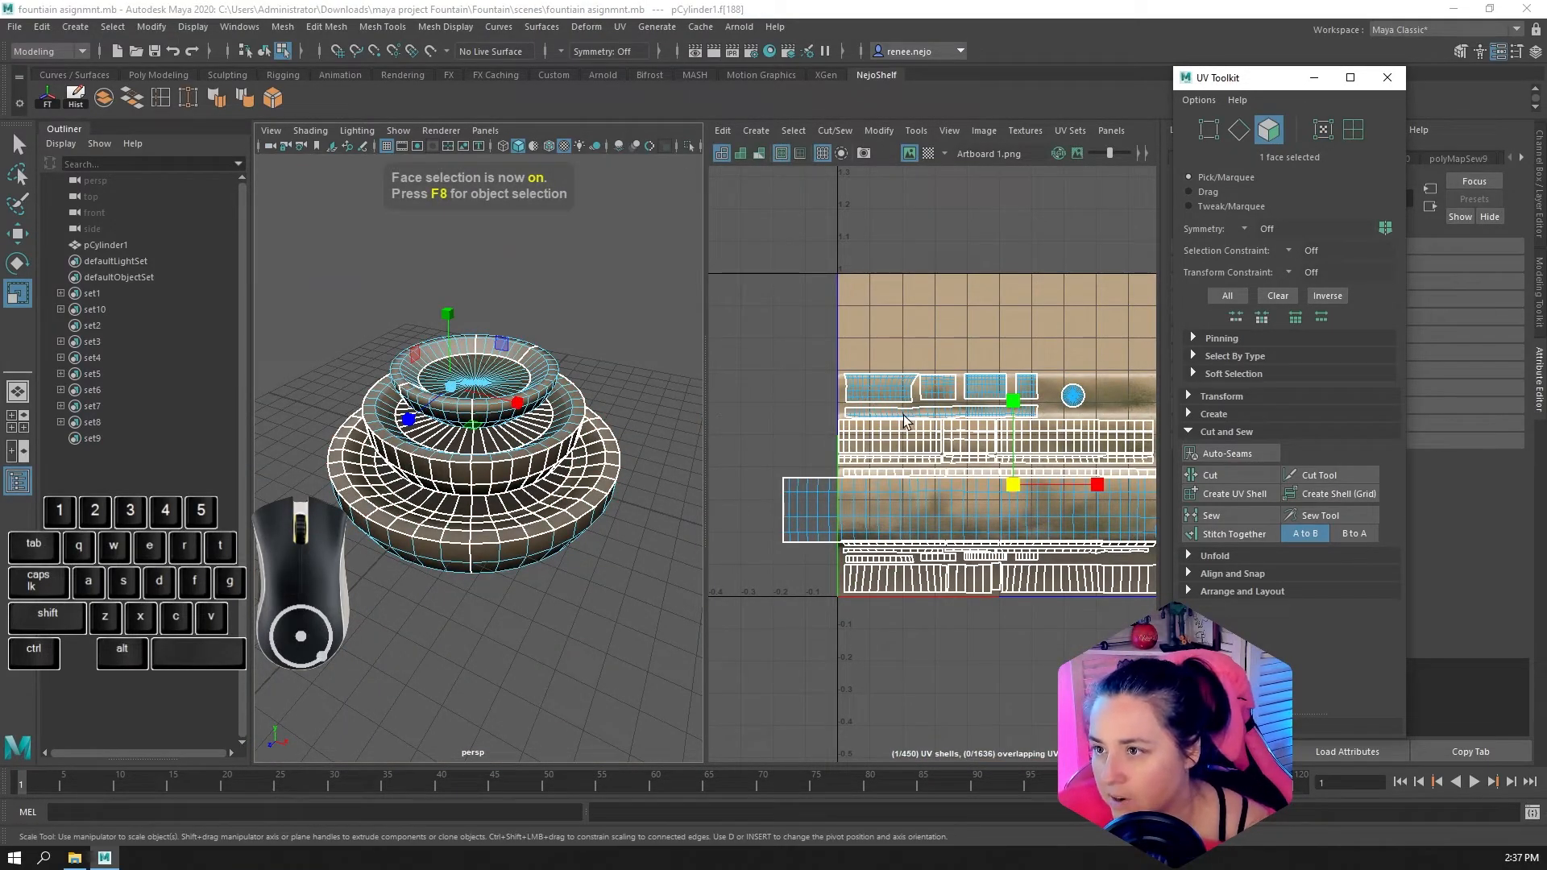
double_click(903, 415)
alt+right_drag(483, 450, 563, 469)
alt+drag(562, 470, 539, 551)
alt+right_drag(538, 551, 443, 536)
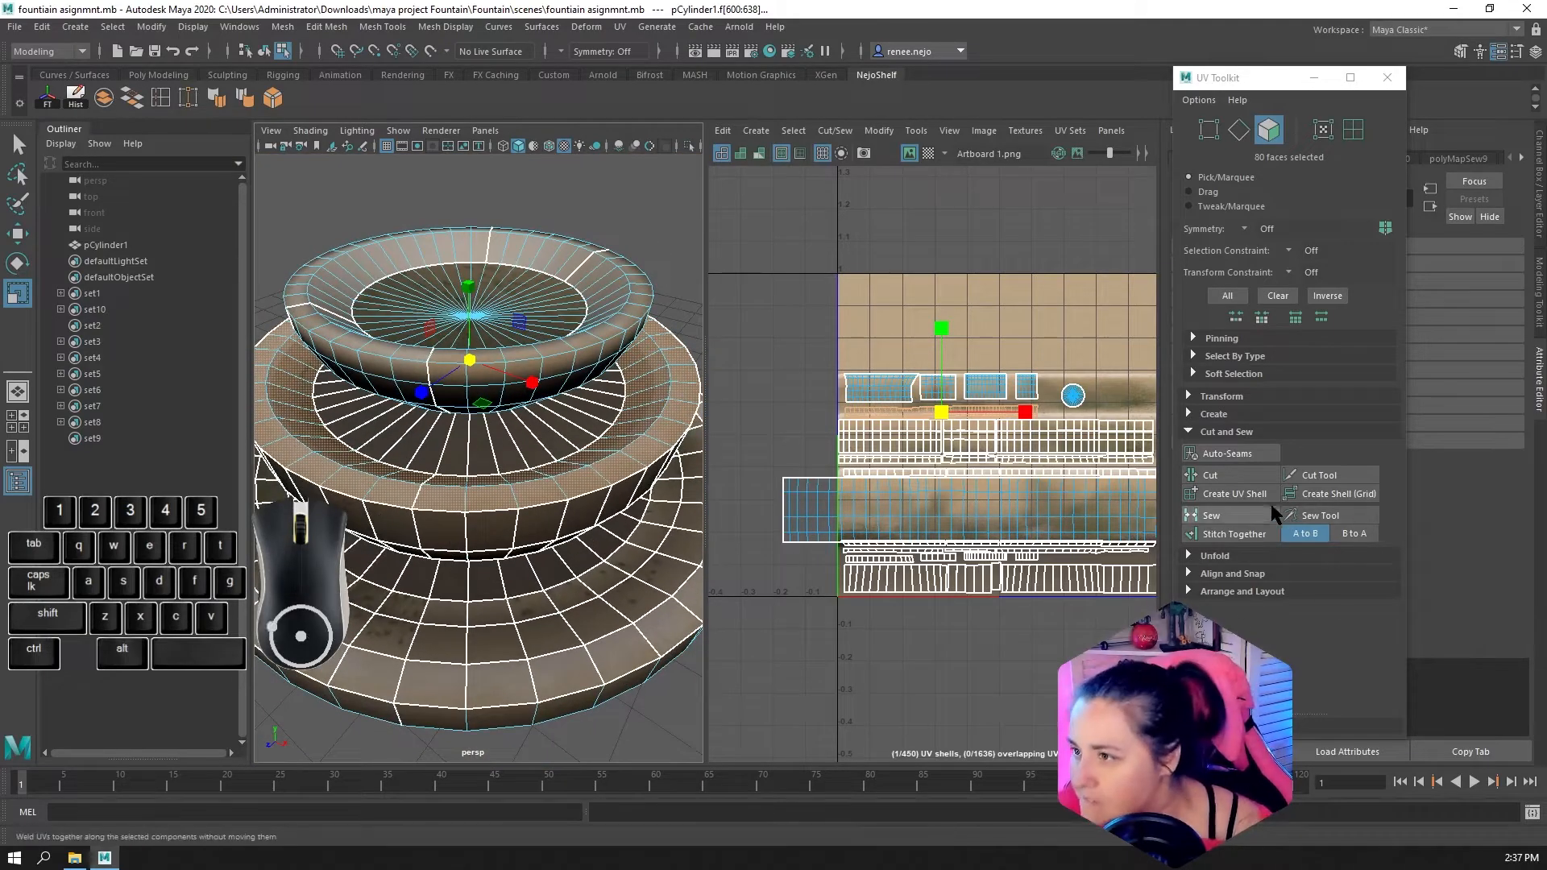
Apply a Cylindrical projection to the selected rim faces and reduce its height to a narrow horizontal strip across the upper texture
click(1214, 415)
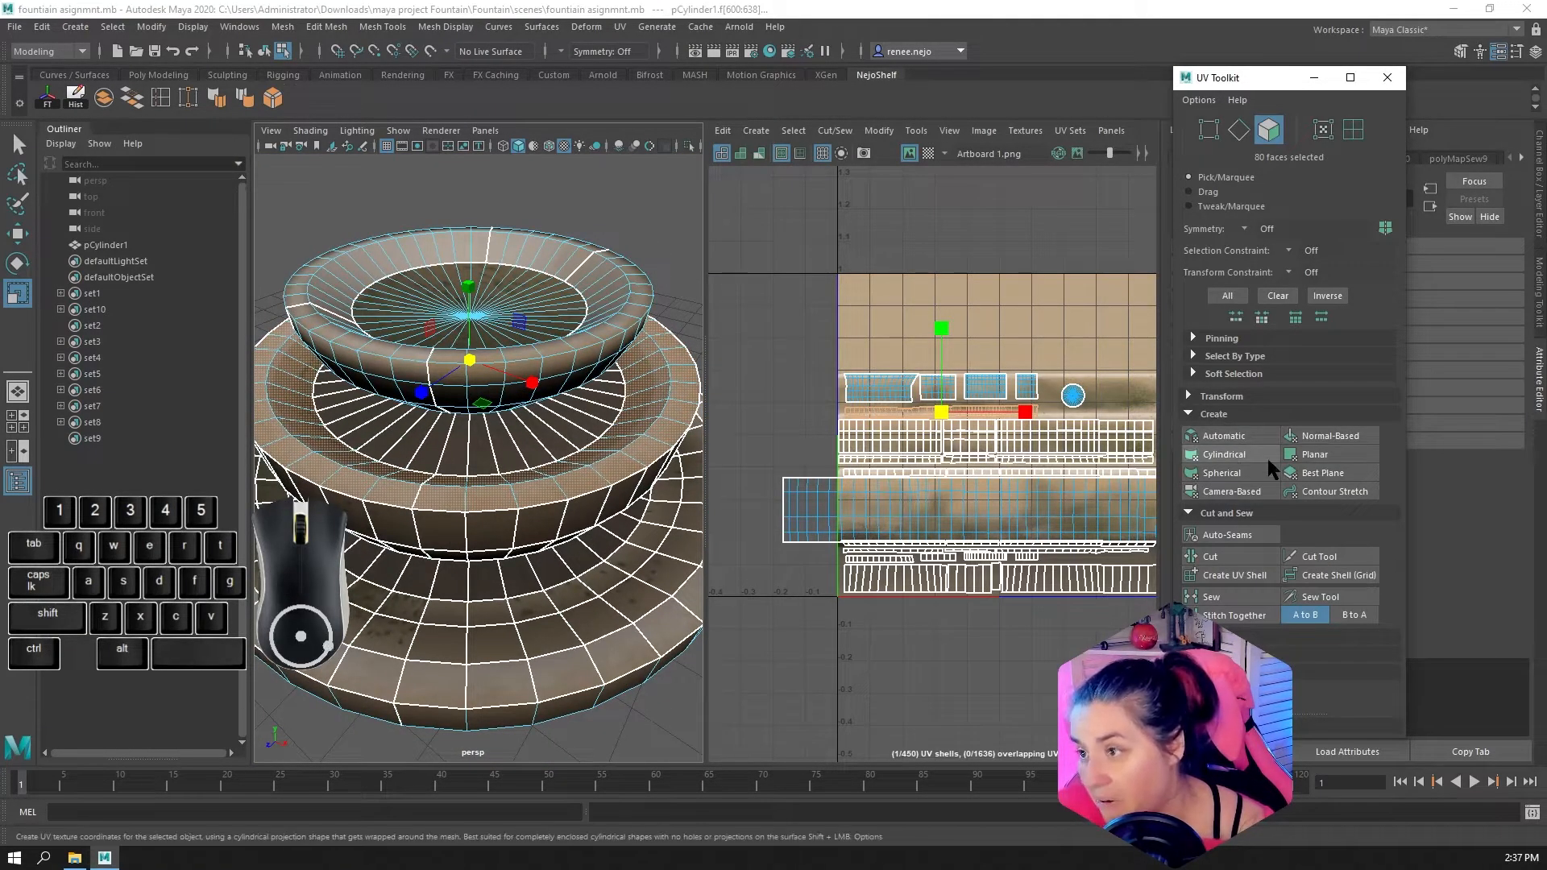
click(1247, 457)
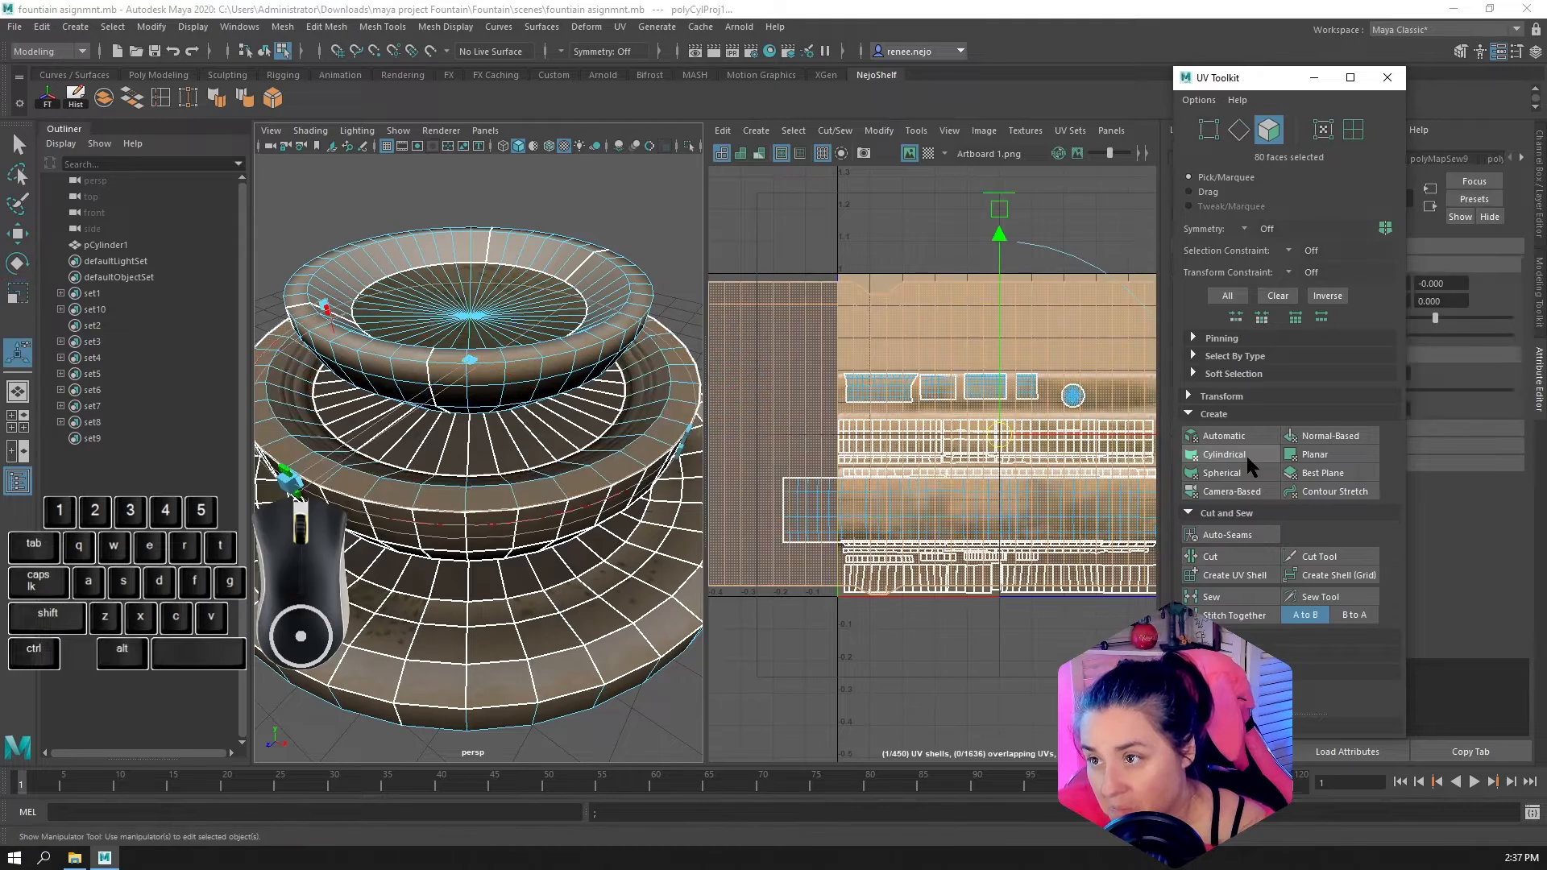
scroll(1018, 490, down, 3)
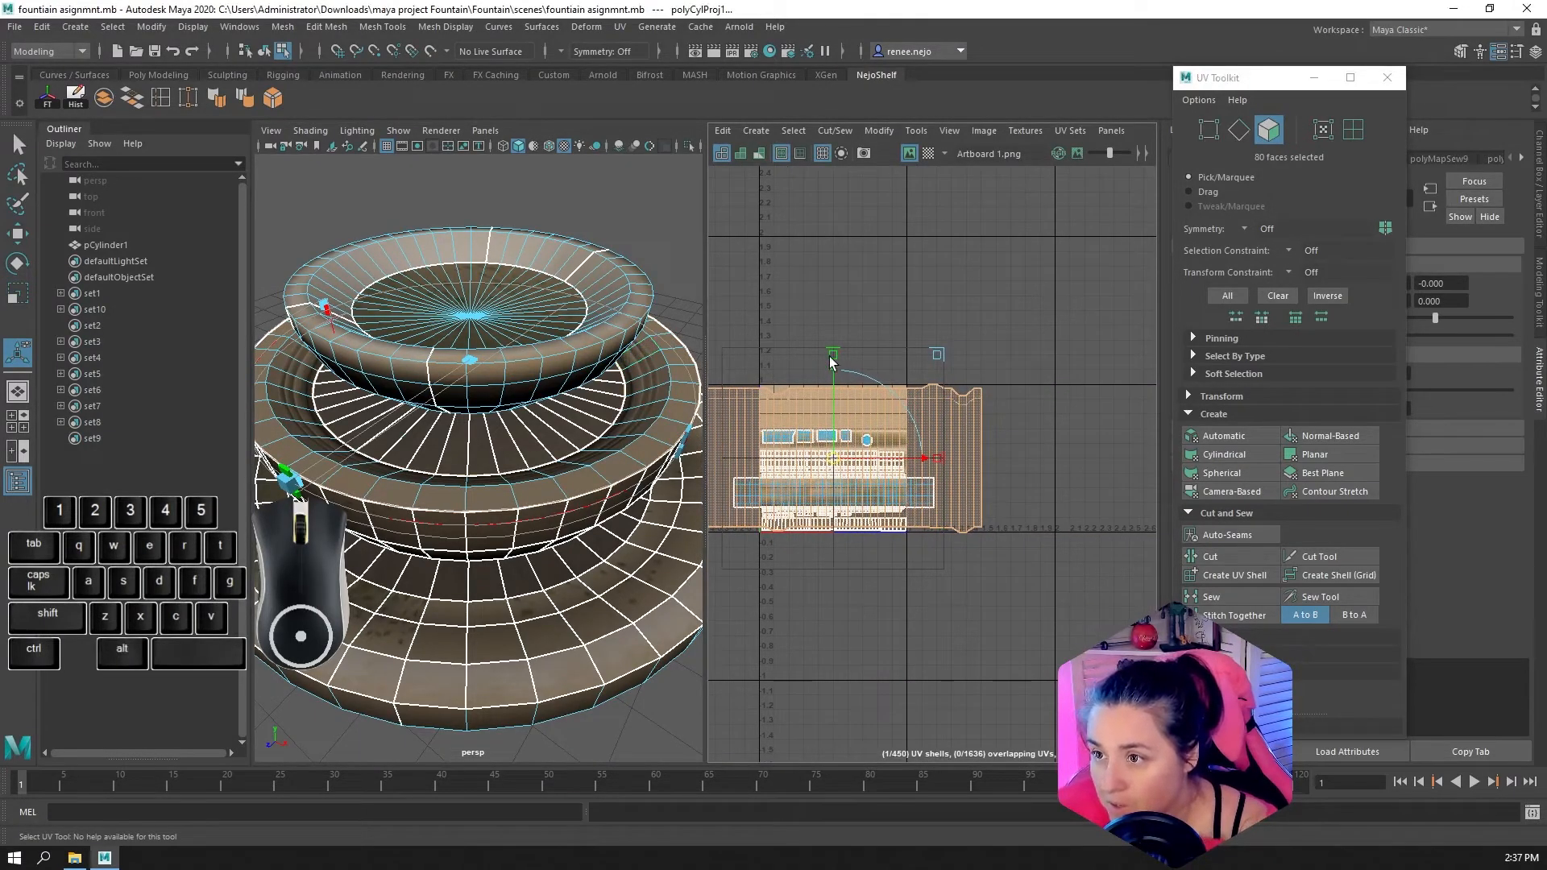
drag(833, 361, 834, 395)
key(r)
key(w)
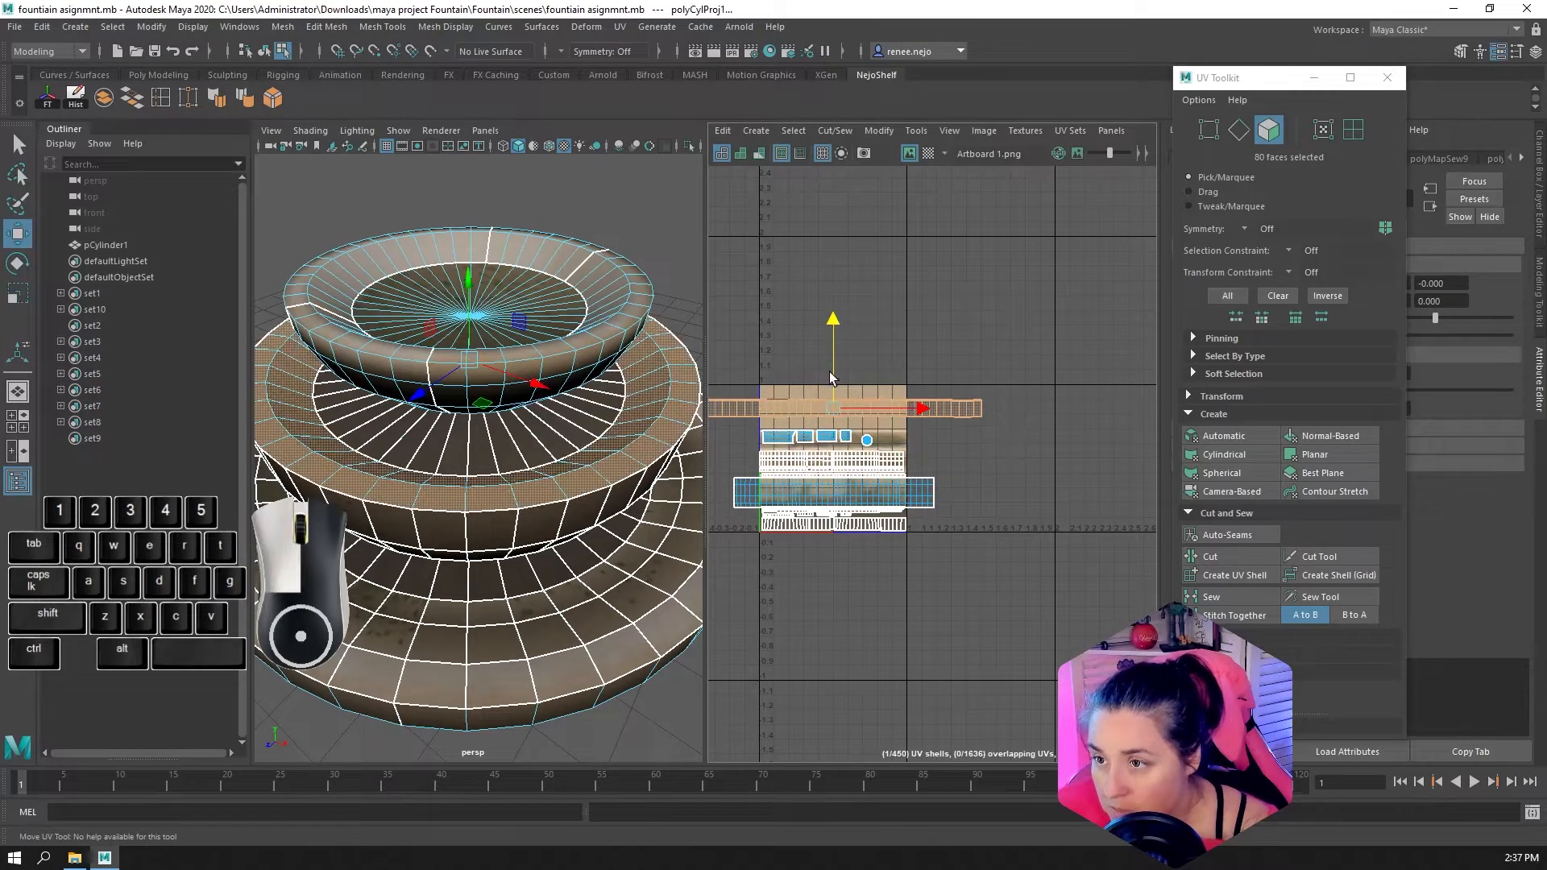
Examine the newly projected rim strip's border and inner rows for unevenness along its whole length
scroll(835, 395, up, 3)
alt+drag(581, 433, 604, 415)
alt+scroll(831, 434, up, 3)
alt+middle_drag(770, 428, 995, 452)
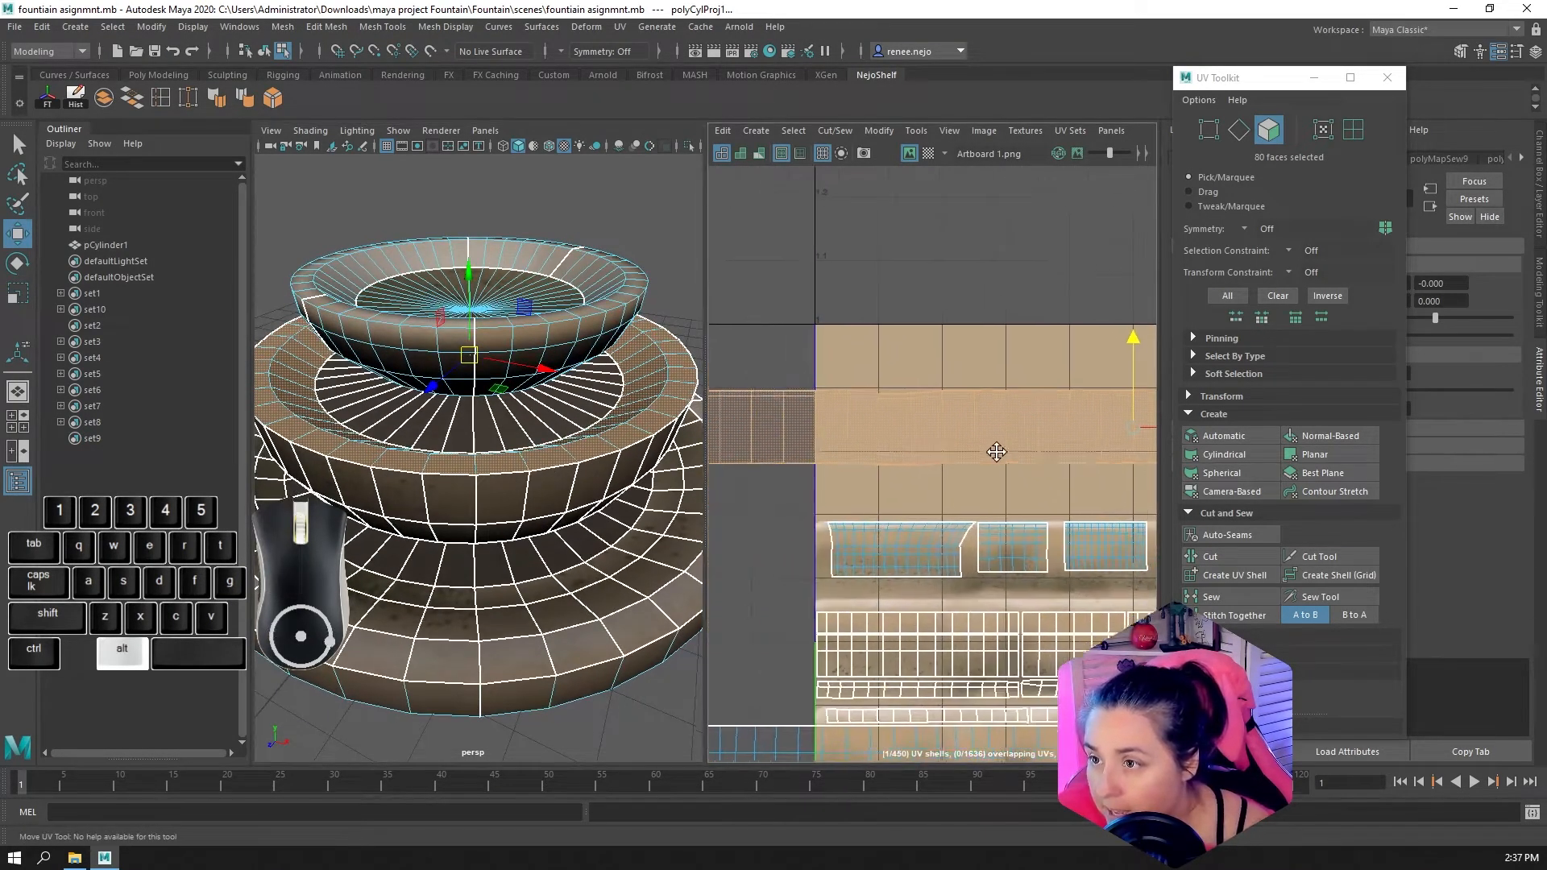
scroll(930, 396, up, 3)
scroll(930, 396, up, 2)
click(845, 413)
mouse_move(843, 390)
mouse_down()
mouse_move(840, 551)
mouse_move(848, 389)
mouse_up()
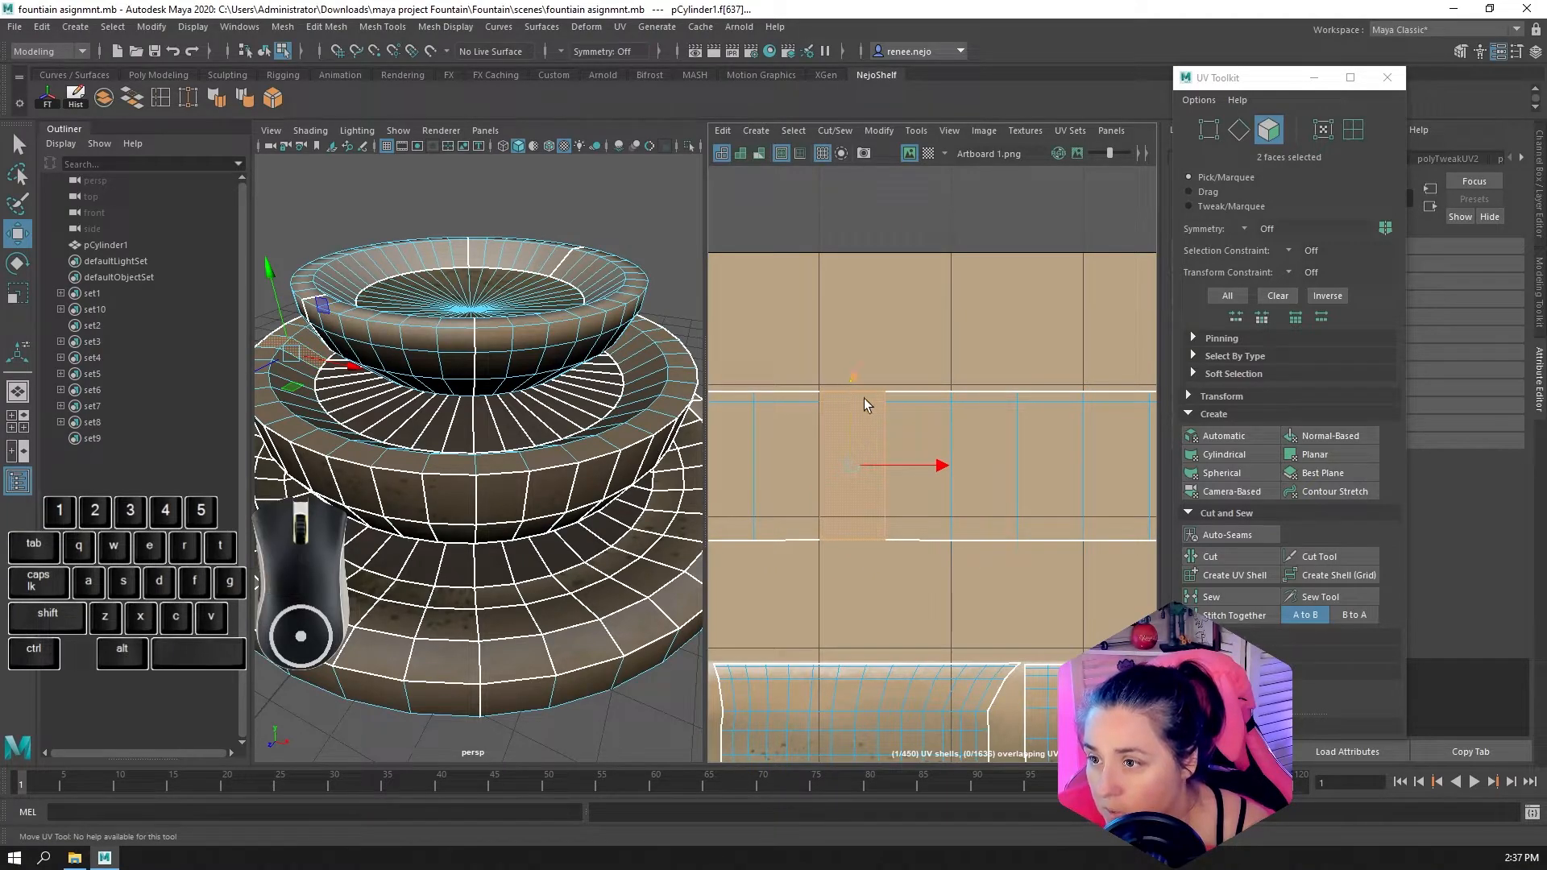
scroll(910, 424, down, 3)
alt+scroll(1046, 452, down, 4)
alt+middle_drag(1046, 452, 735, 437)
alt+middle_drag(1153, 417, 995, 438)
scroll(956, 436, up, 4)
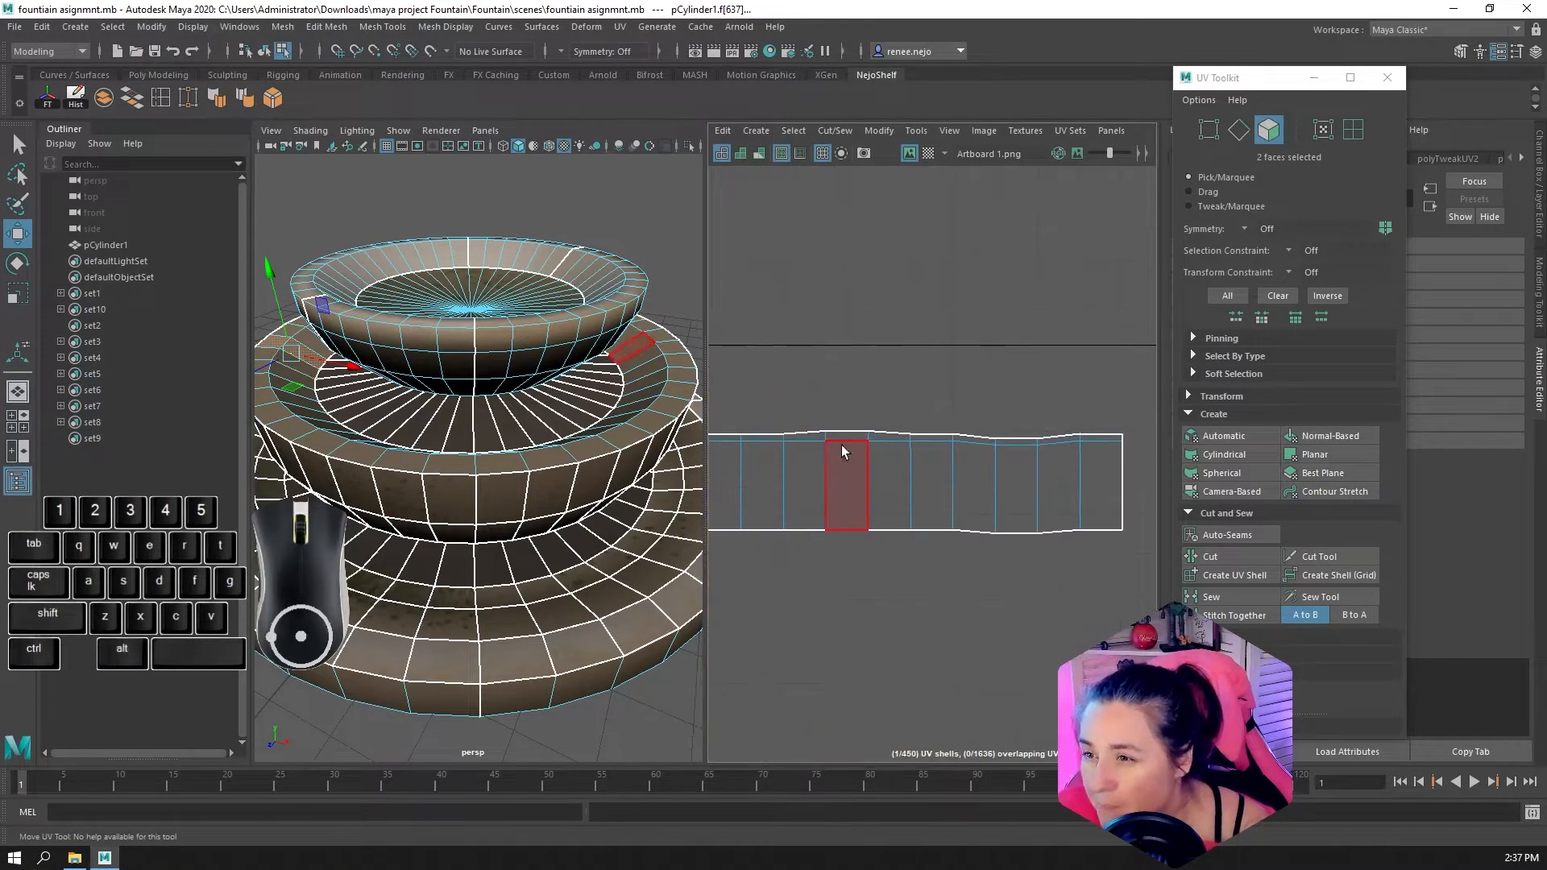
Select the projected rim strip's outer border edges and convert the selection to UVs
click(1238, 129)
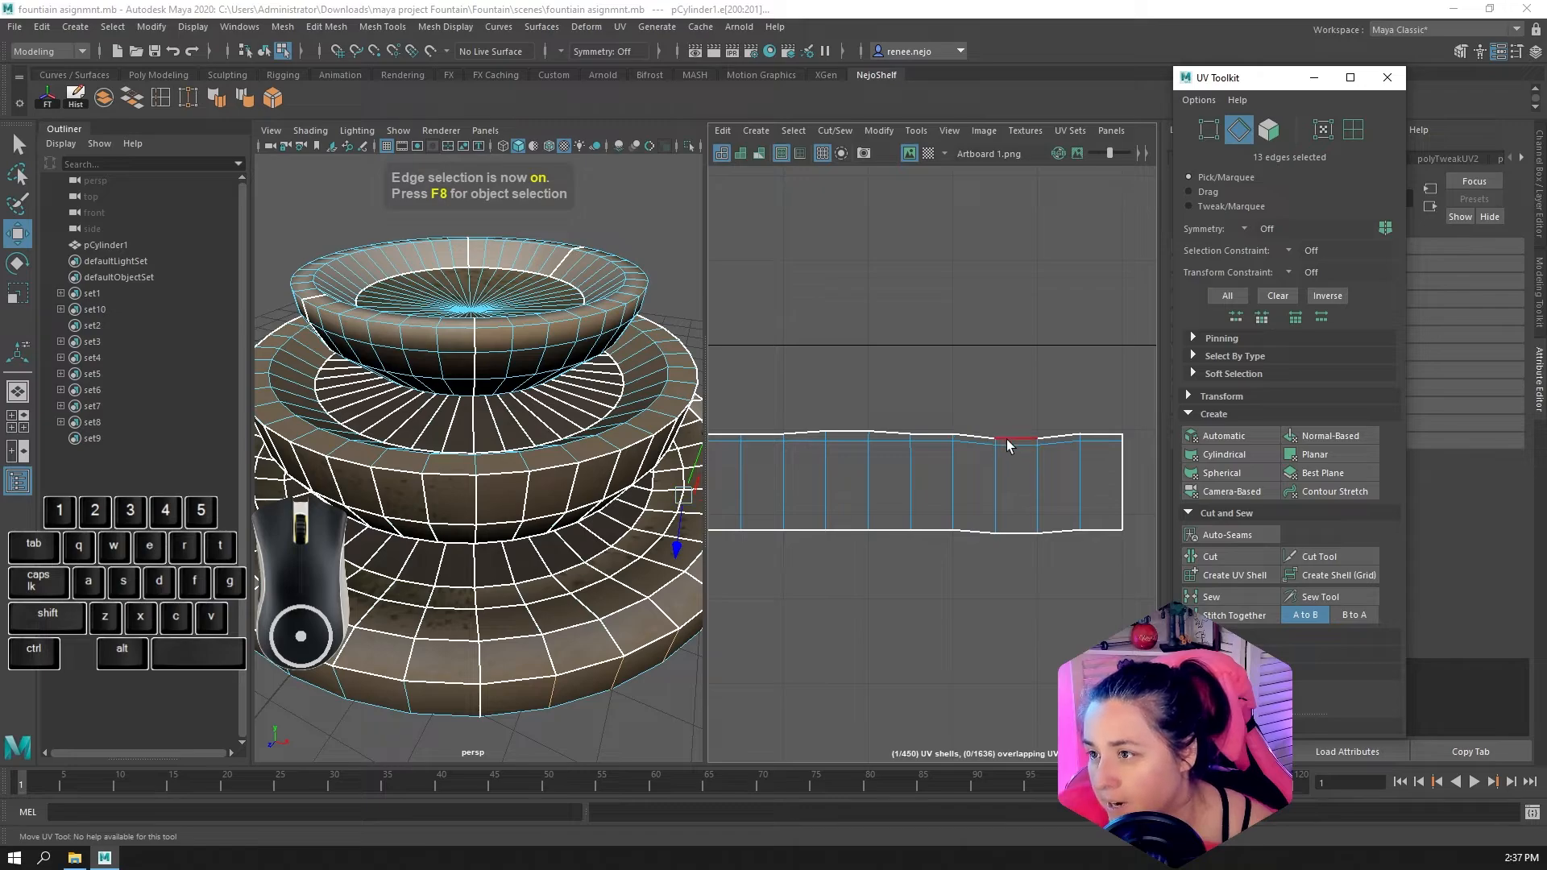
double_click(1009, 438)
scroll(996, 487, down, 8)
ctrl+drag(1060, 598, 795, 493)
scroll(795, 493, up, 6)
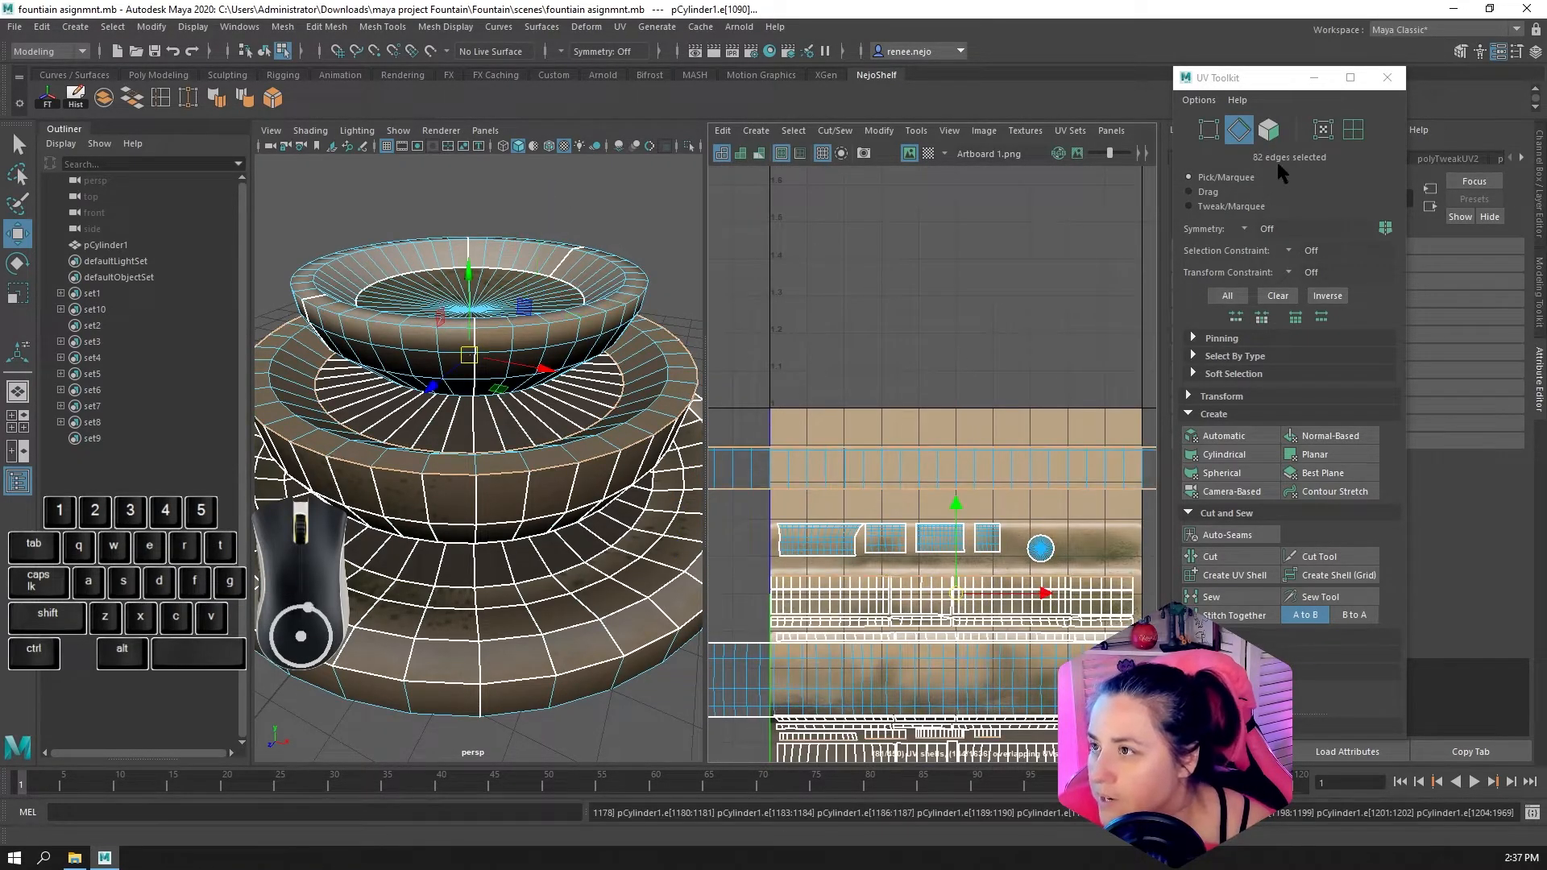
ctrl+click(1316, 137)
Narrow the UV selection to the rim strip's upper border row, deselecting the lower border and the stray UVs at both ends
scroll(987, 382, down, 5)
ctrl+drag(1131, 635, 773, 415)
scroll(827, 460, up, 8)
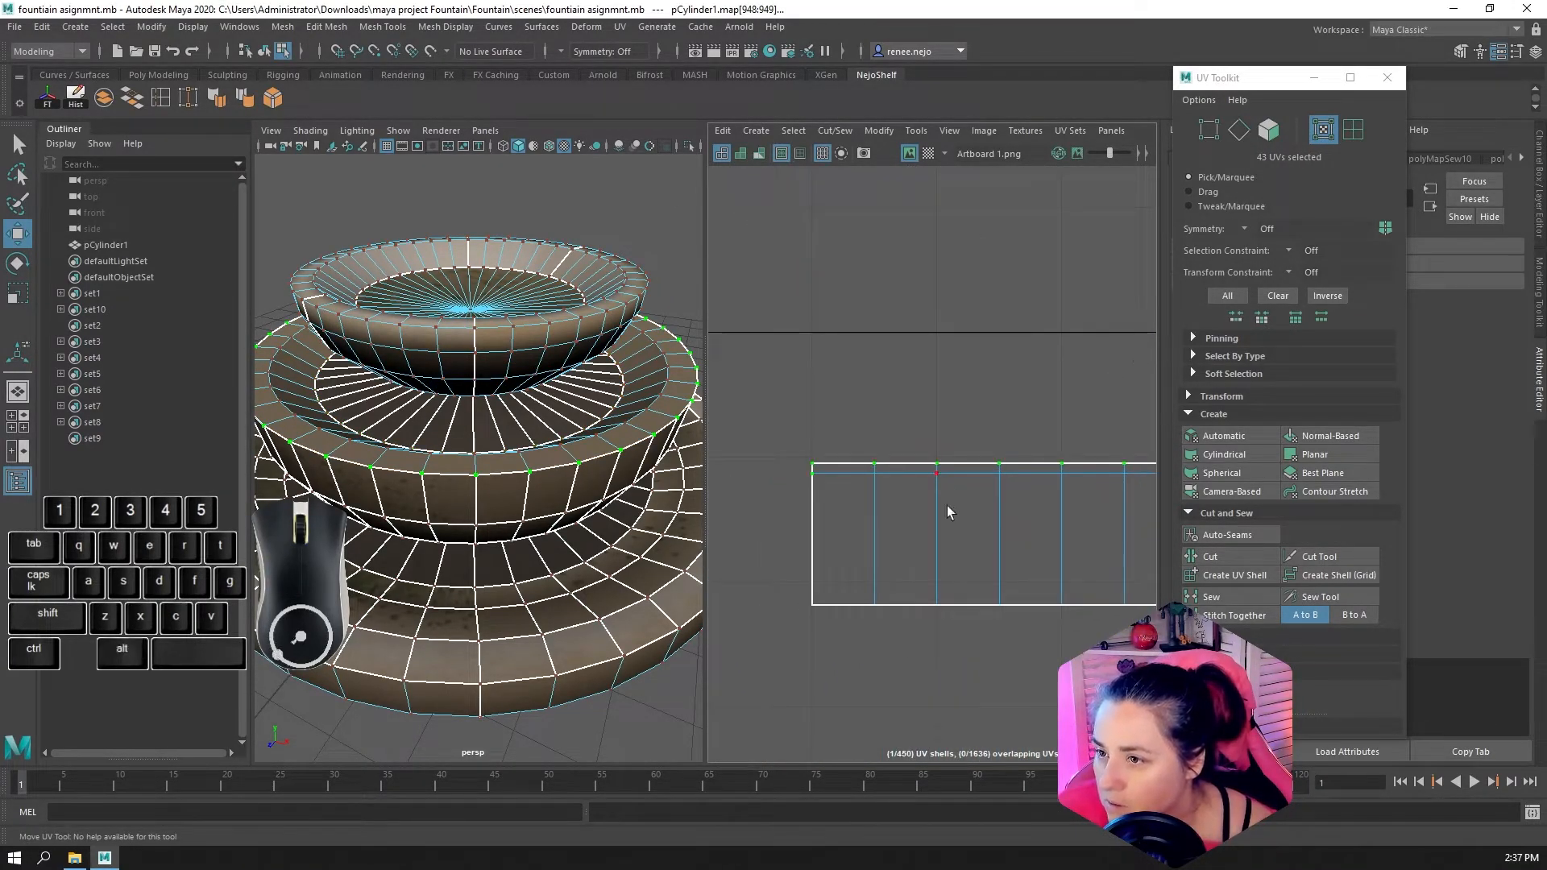
ctrl+drag(827, 509, 793, 471)
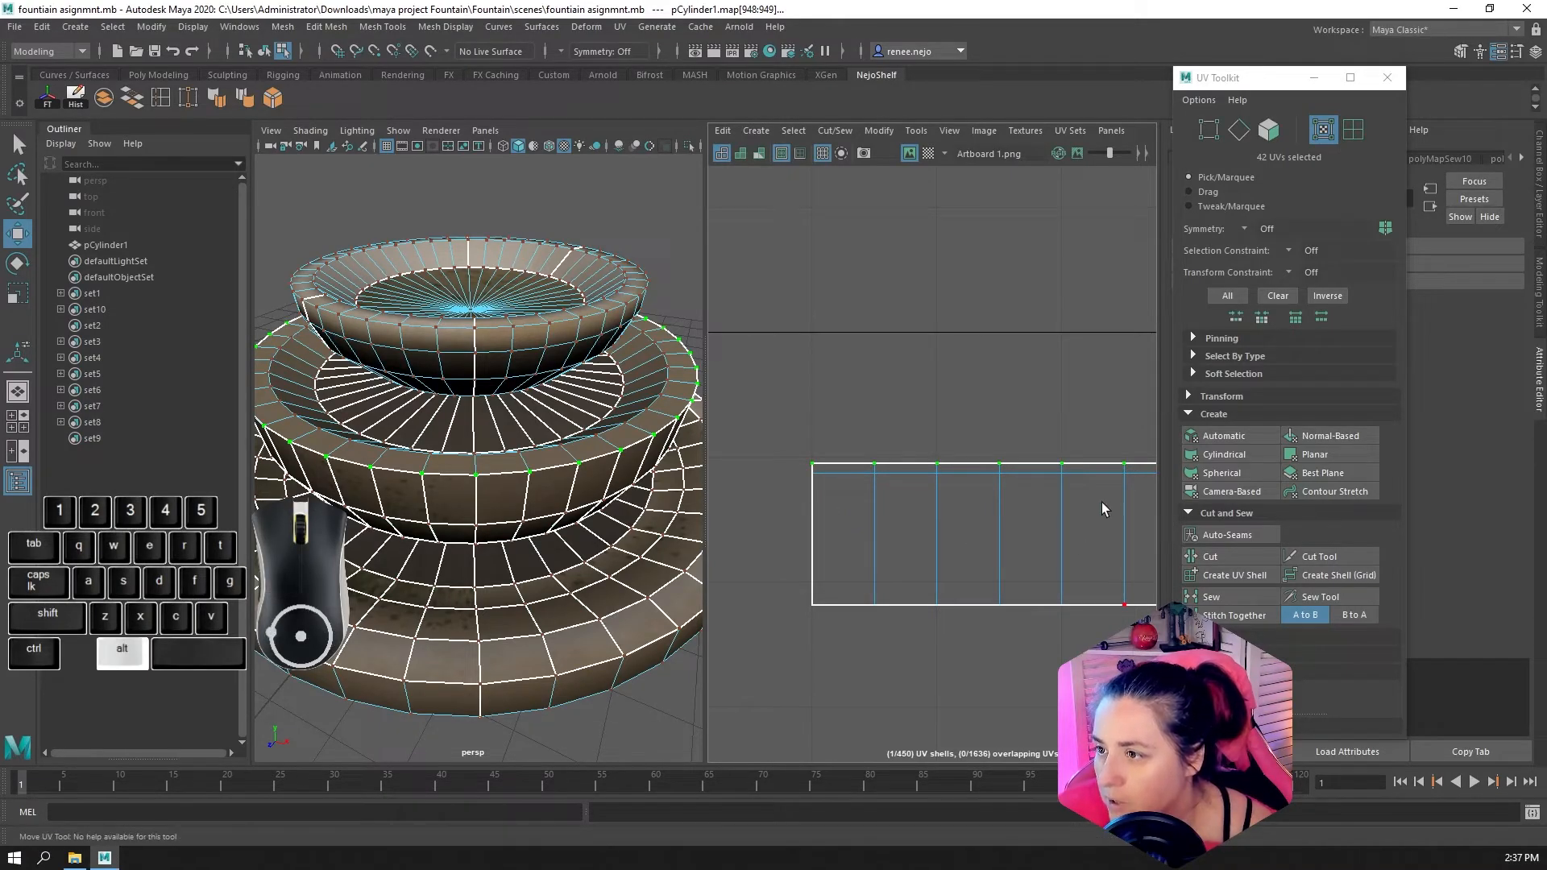
alt+scroll(1098, 506, down, 3)
alt+middle_drag(1097, 506, 717, 486)
alt+middle_drag(1104, 462, 763, 452)
alt+middle_drag(1083, 492, 721, 516)
alt+middle_drag(1039, 496, 774, 505)
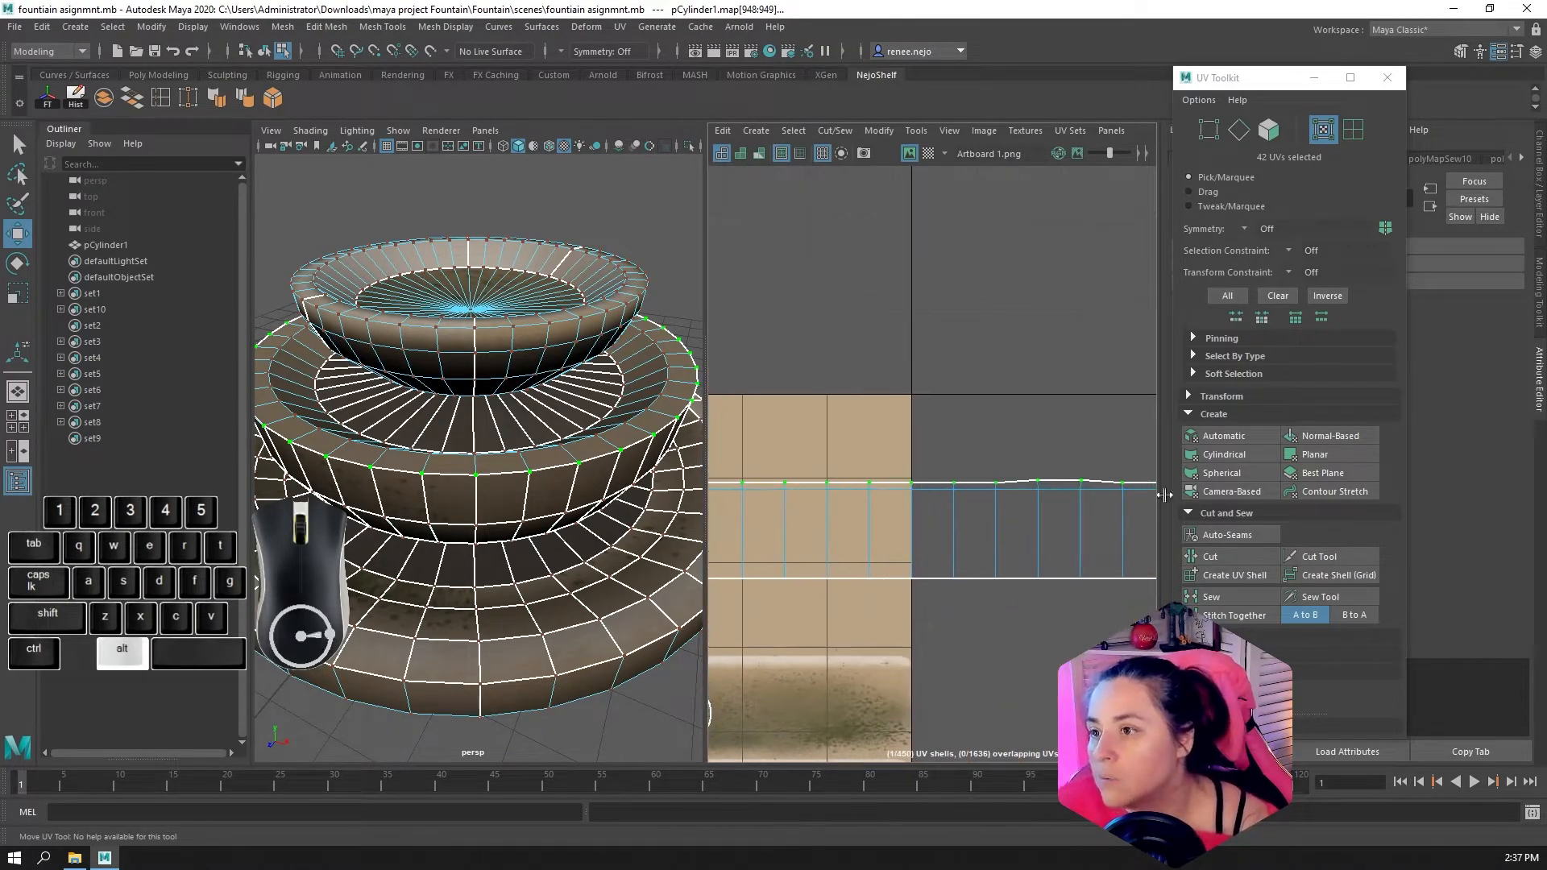
alt+middle_drag(1116, 496, 714, 504)
alt+scroll(712, 505, up, 3)
alt+middle_drag(1052, 505, 967, 505)
ctrl+drag(997, 508, 972, 470)
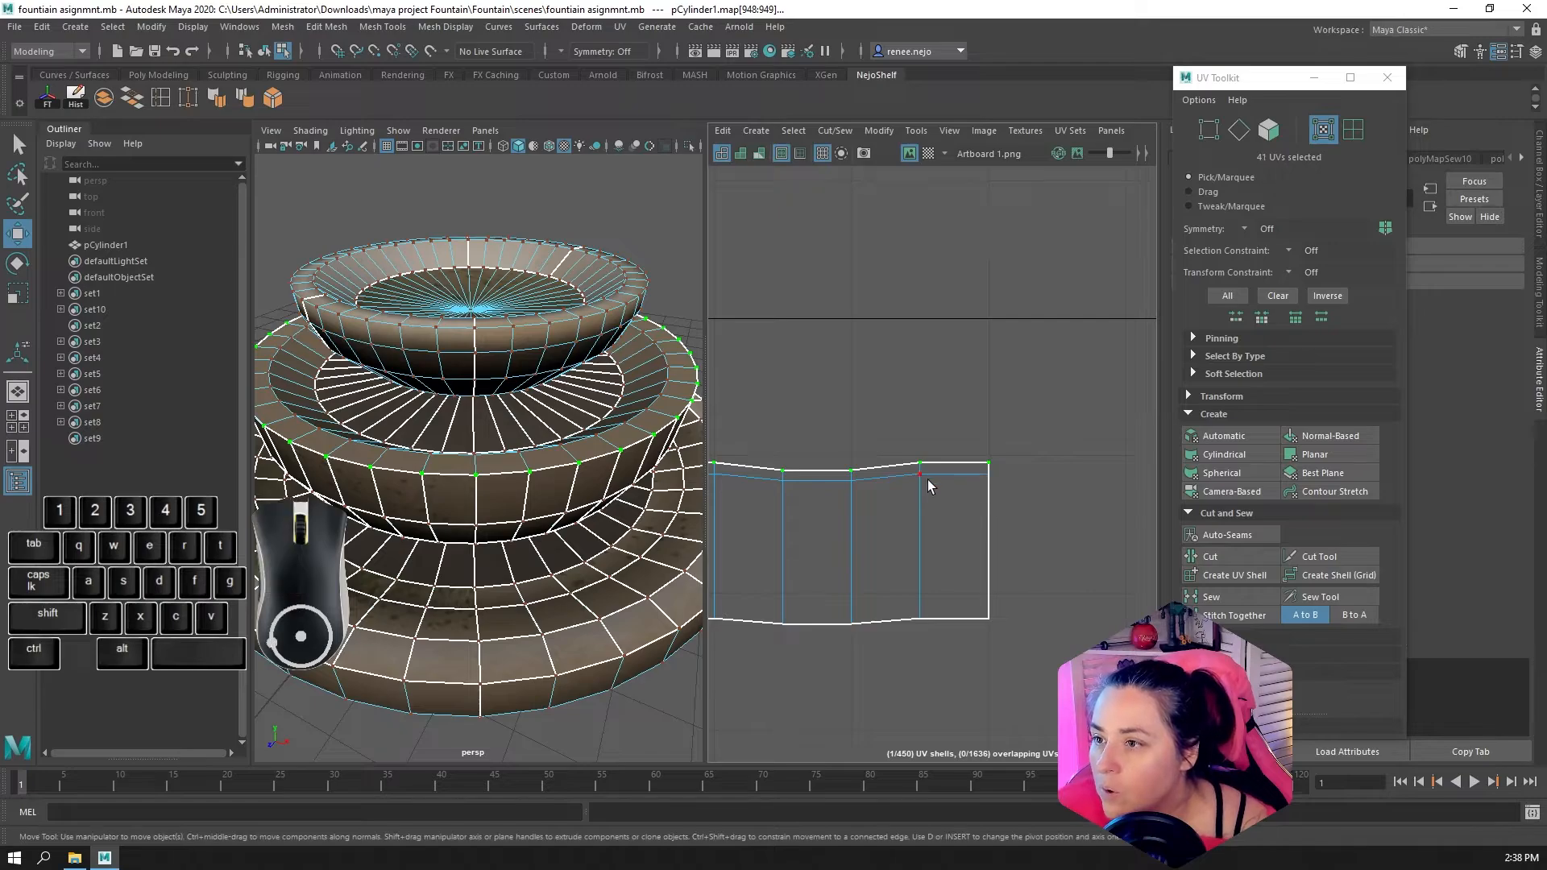
Flatten the rim strip's upper border UVs into a straight horizontal line and move them slightly upward
alt+scroll(891, 487, down, 4)
alt+middle_drag(769, 494, 1104, 484)
key(r)
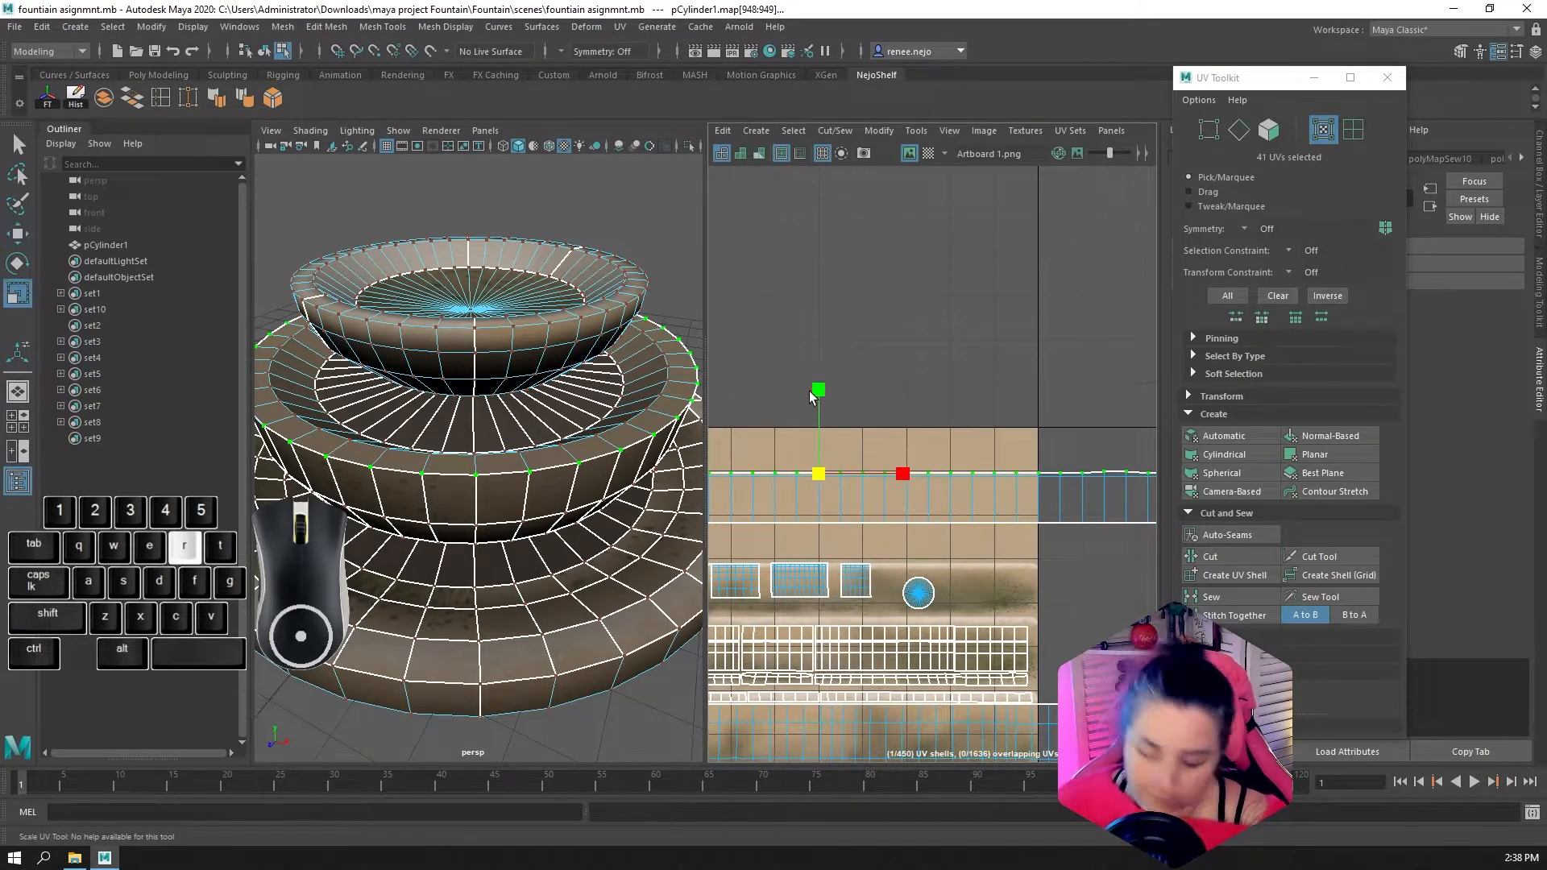
drag(824, 395, 773, 645)
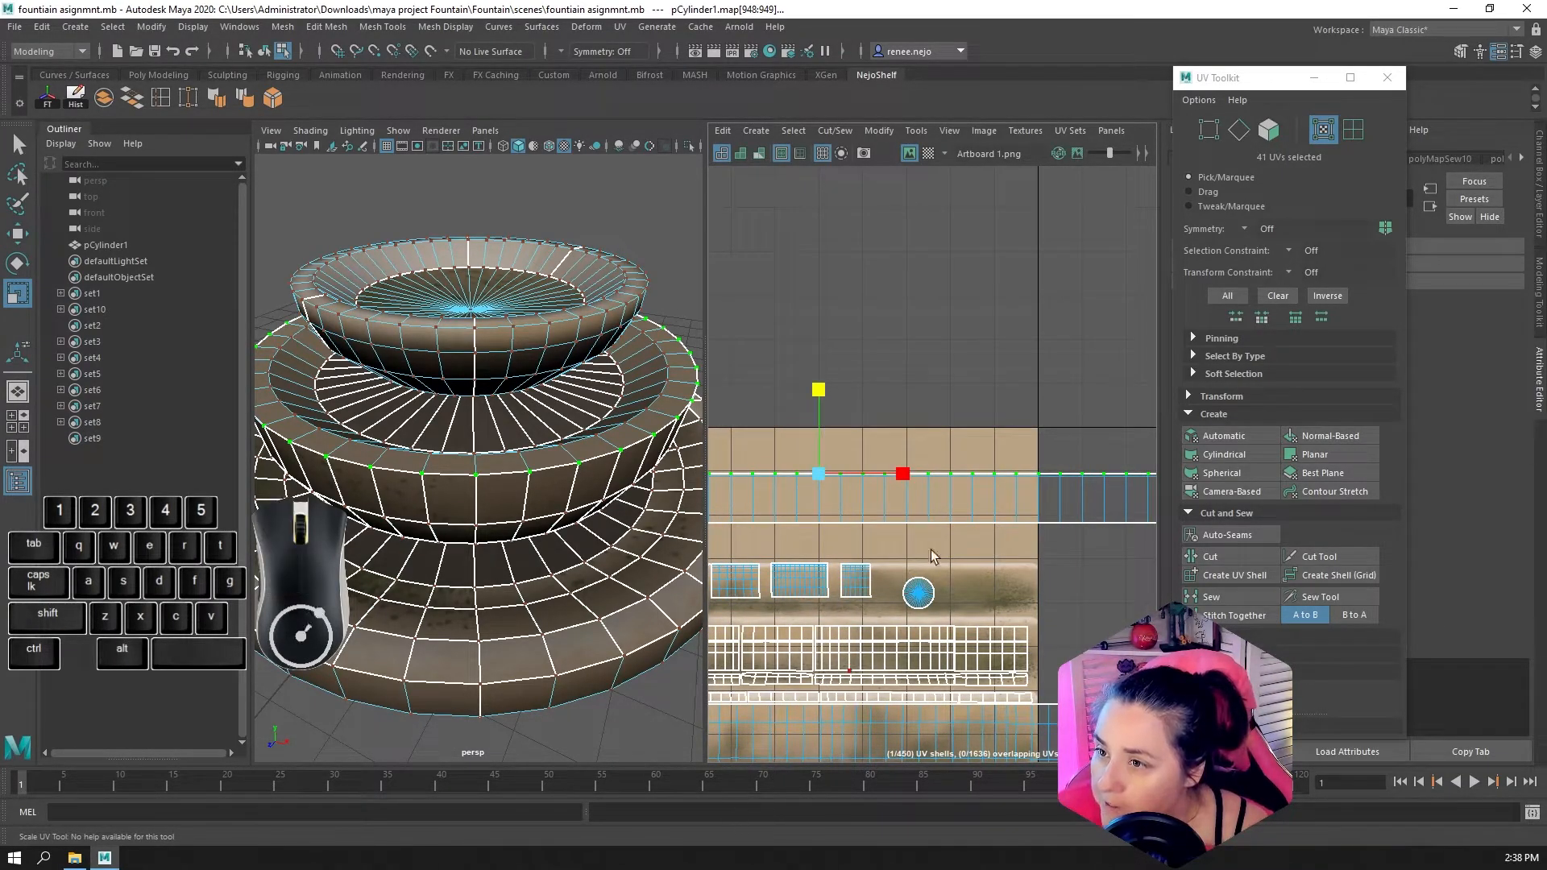
key(w)
drag(819, 419, 819, 412)
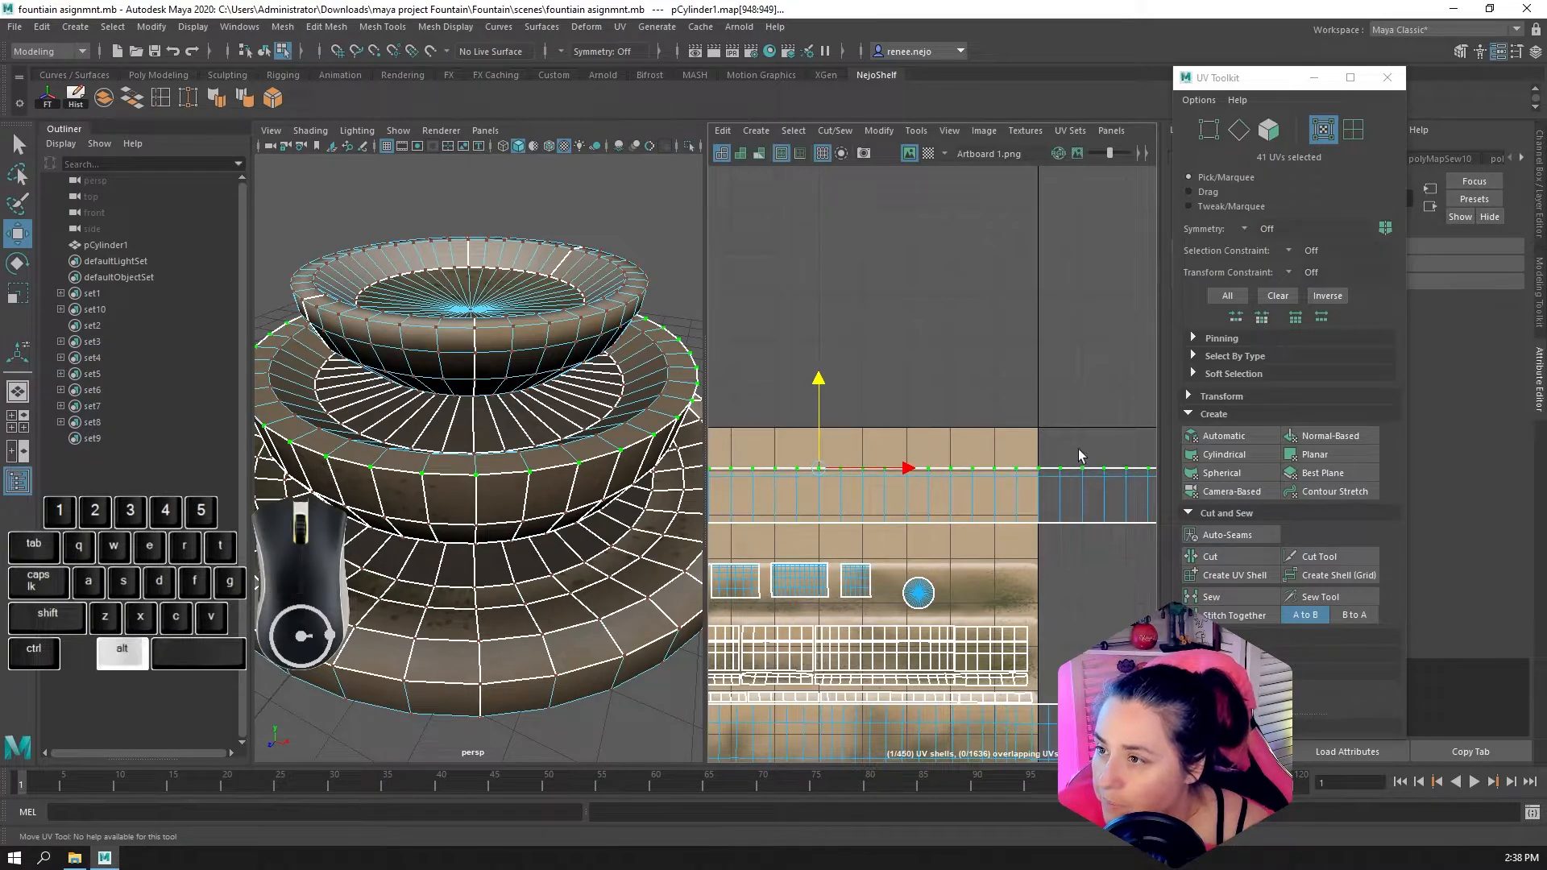
Select the rim strip's inner lengthwise edge loop and scale it vertically into a straight row
alt+middle_drag(1079, 448, 1016, 398)
click(1240, 129)
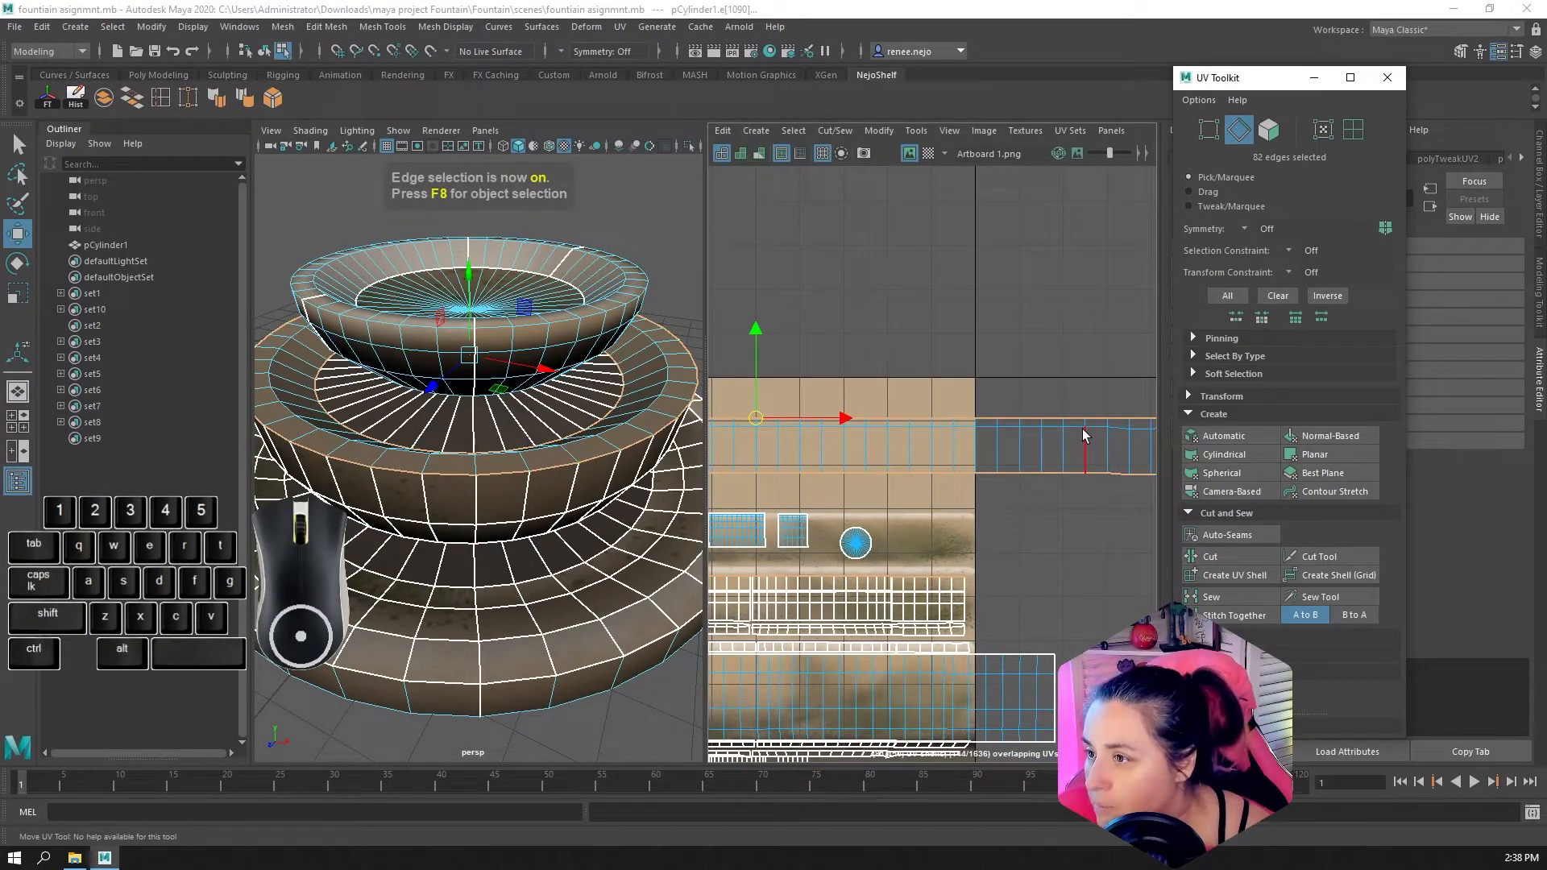
double_click(1081, 430)
key(a)
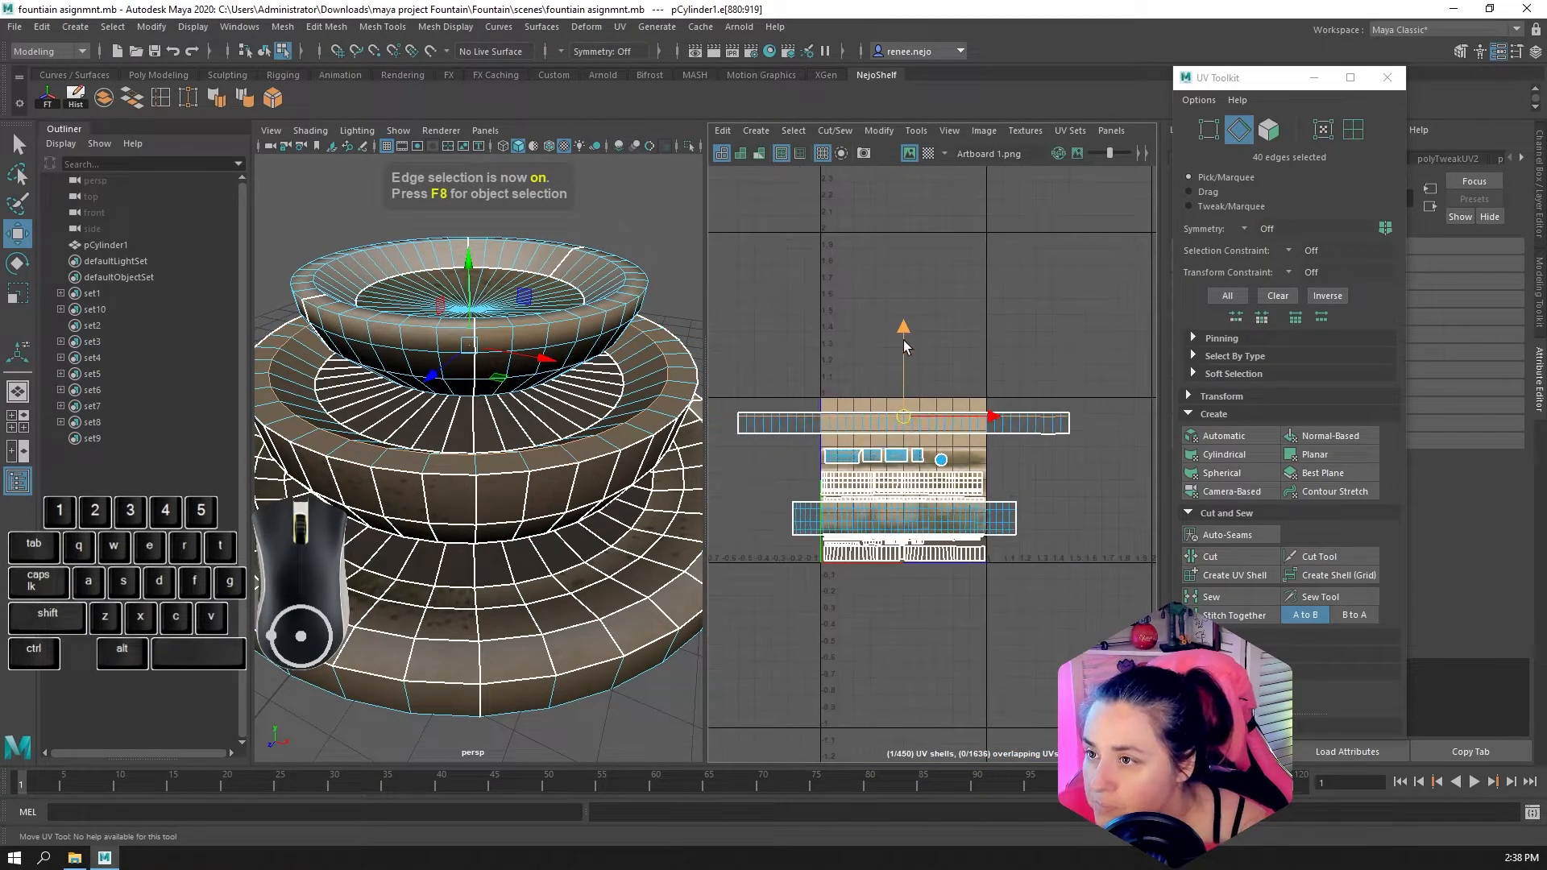
key(r)
scroll(900, 411, up, 5)
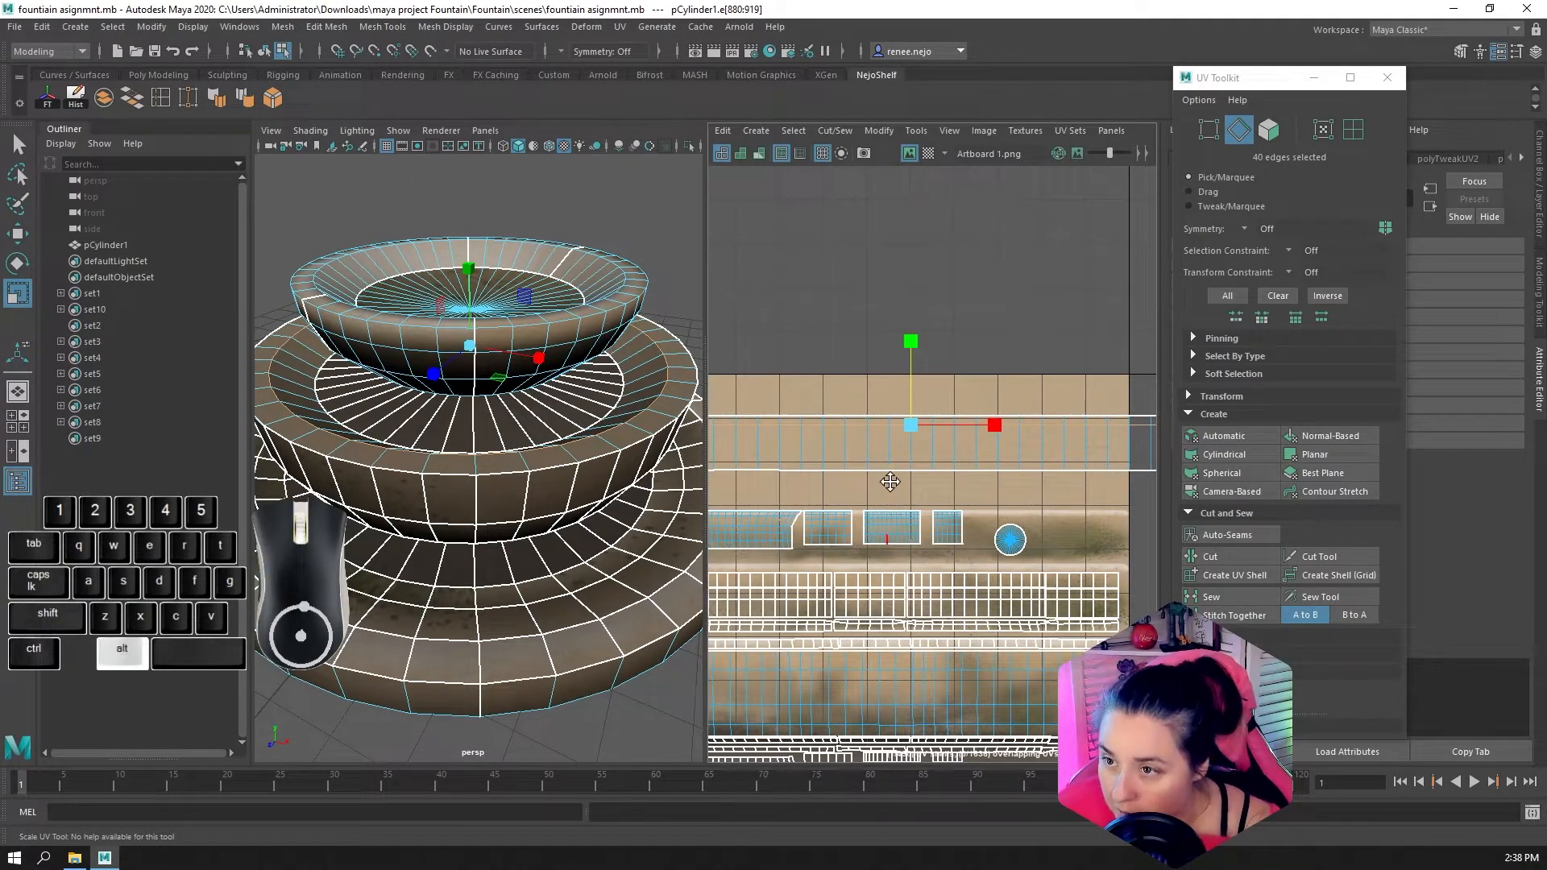
Reselect the rim strip's outer border edges and switch the selection to their UVs
alt+middle_drag(890, 482, 1006, 430)
double_click(989, 426)
scroll(989, 429, down, 4)
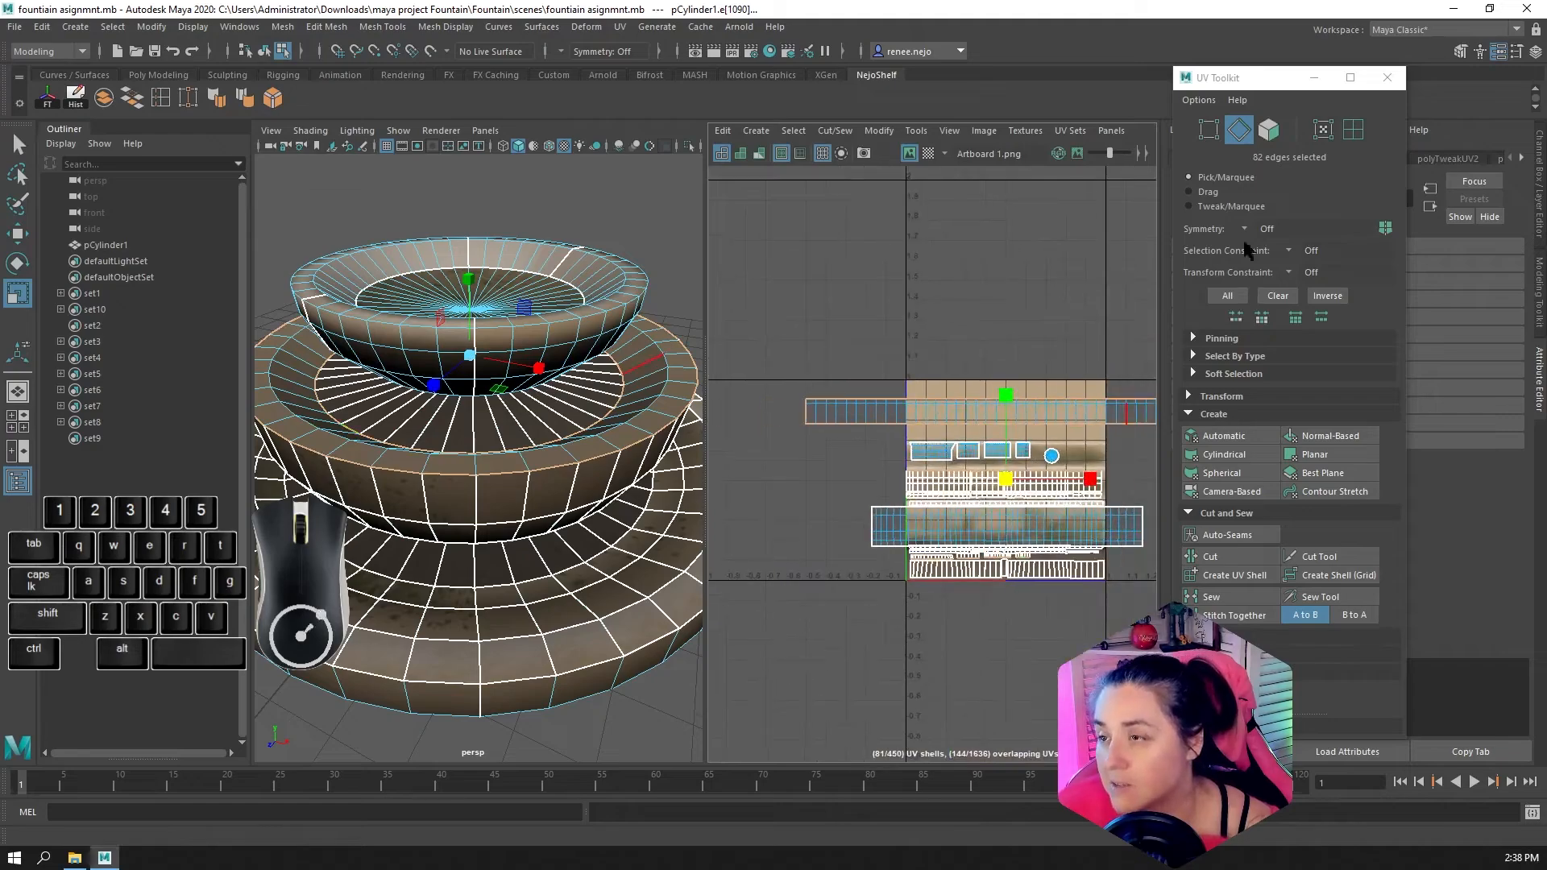
ctrl+click(1323, 129)
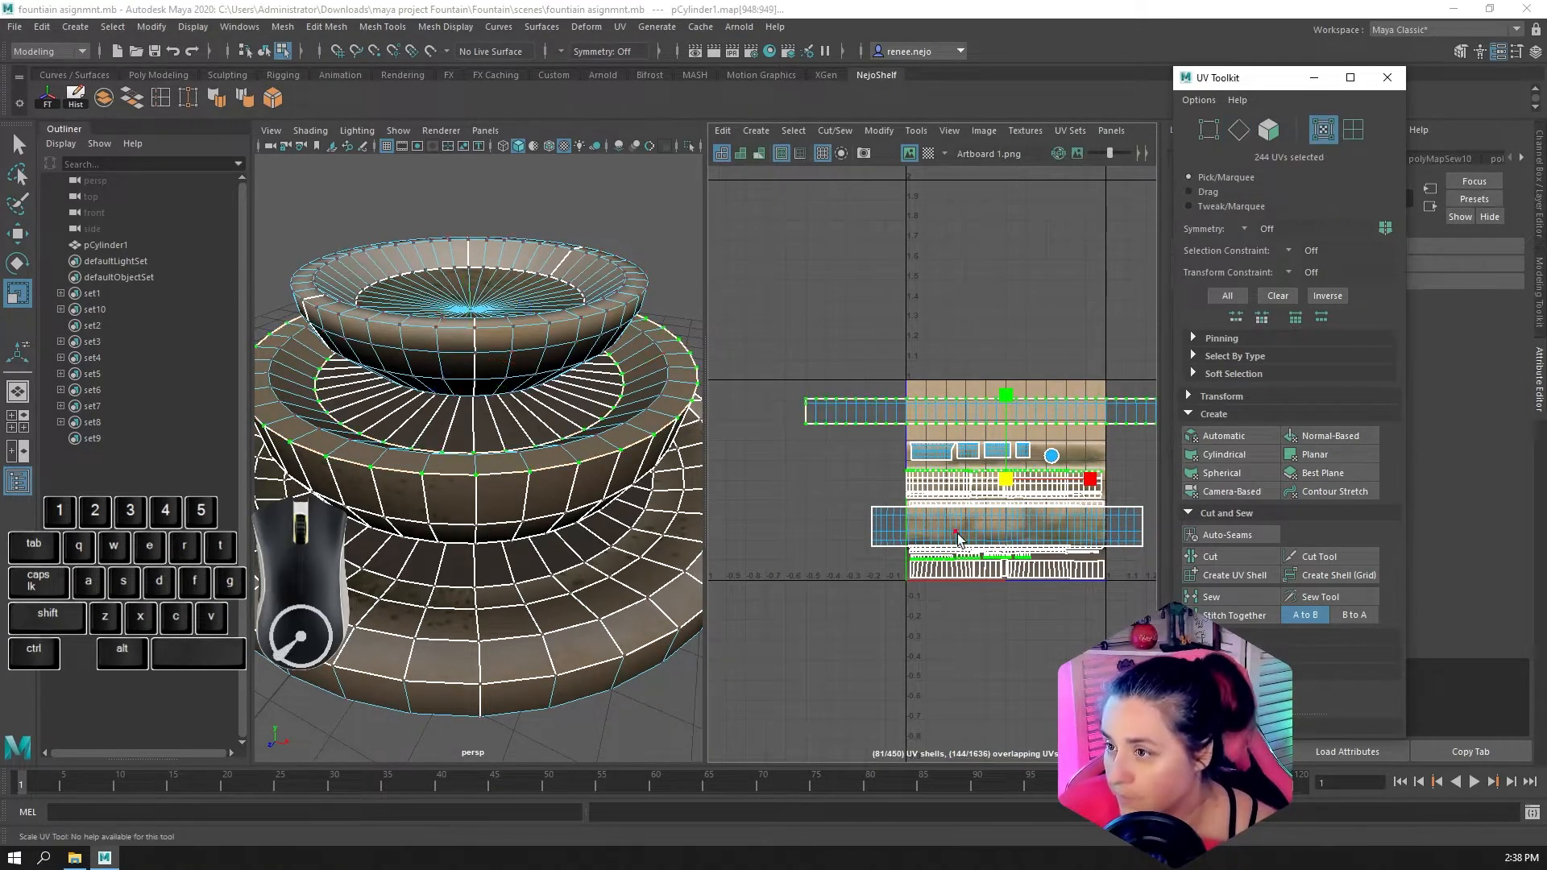
Limit the UV selection to the rim strip's lower border row, removing the other shells, the upper row and the extra end UVs
alt+middle_drag(957, 537, 867, 480)
ctrl+drag(753, 399, 1047, 610)
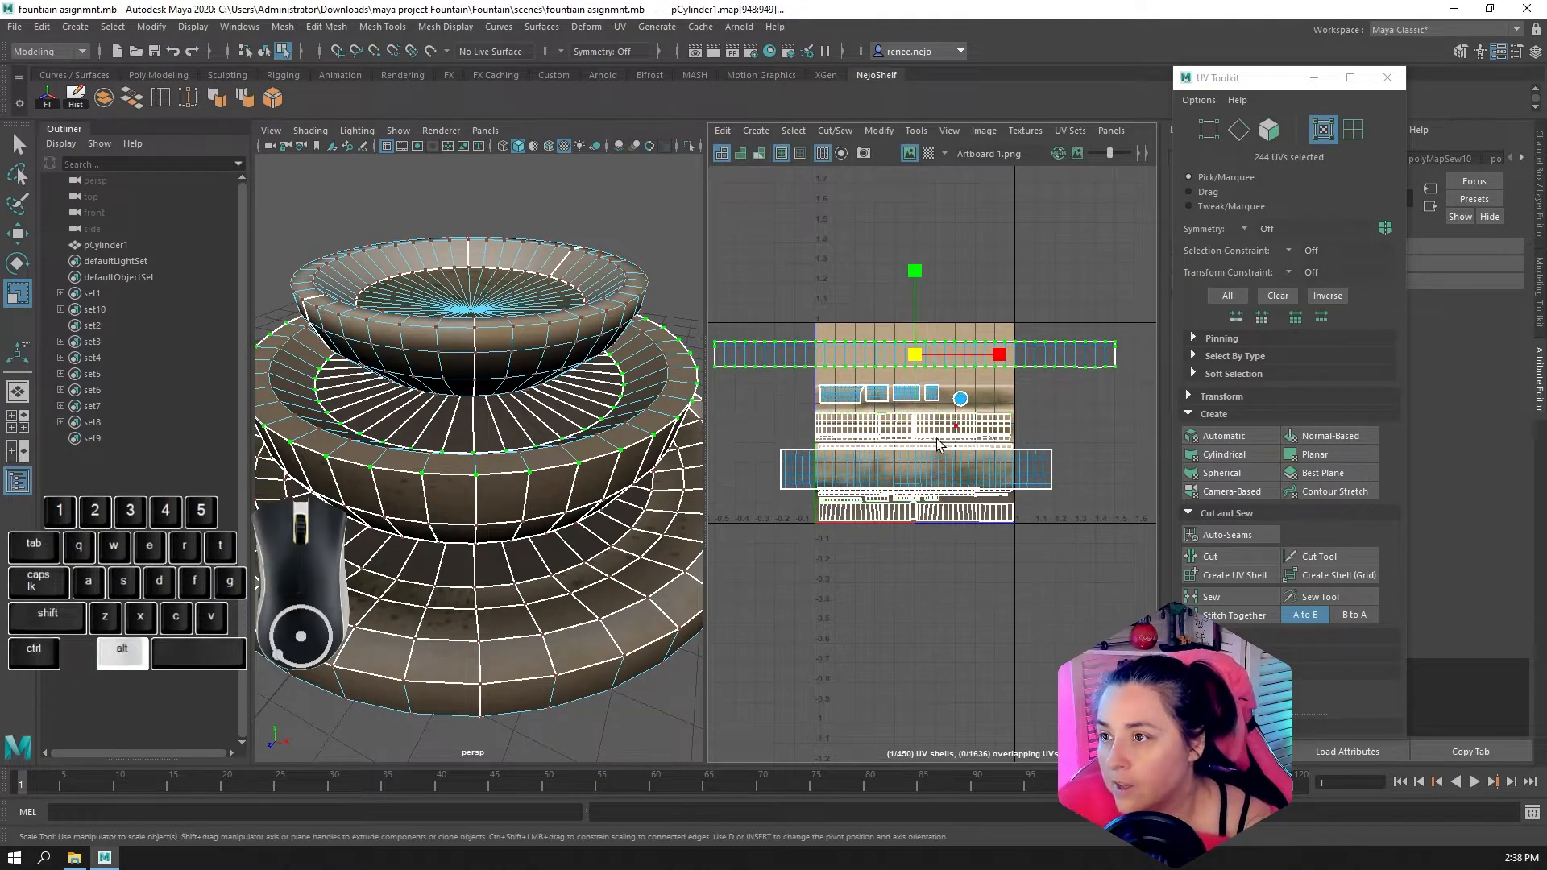
alt+middle_drag(938, 444, 972, 455)
ctrl+drag(756, 305, 1120, 366)
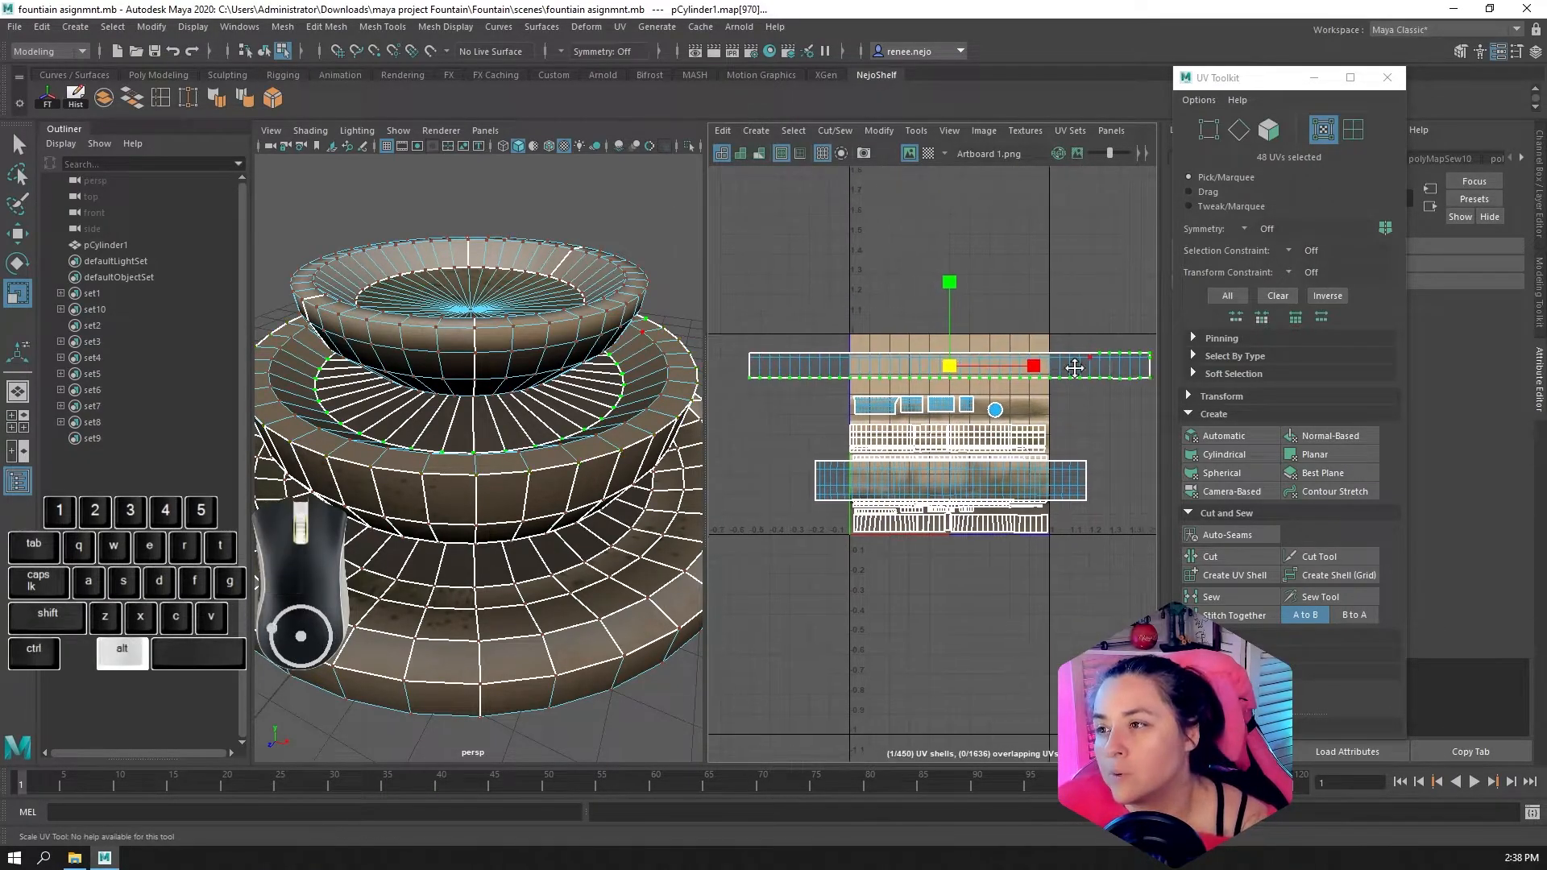
alt+middle_drag(1075, 368, 895, 376)
ctrl+drag(889, 327, 1032, 367)
Flatten the rim strip's lower border UVs vertically into a straight horizontal line
scroll(1012, 393, up, 6)
alt+middle_drag(838, 437, 1107, 450)
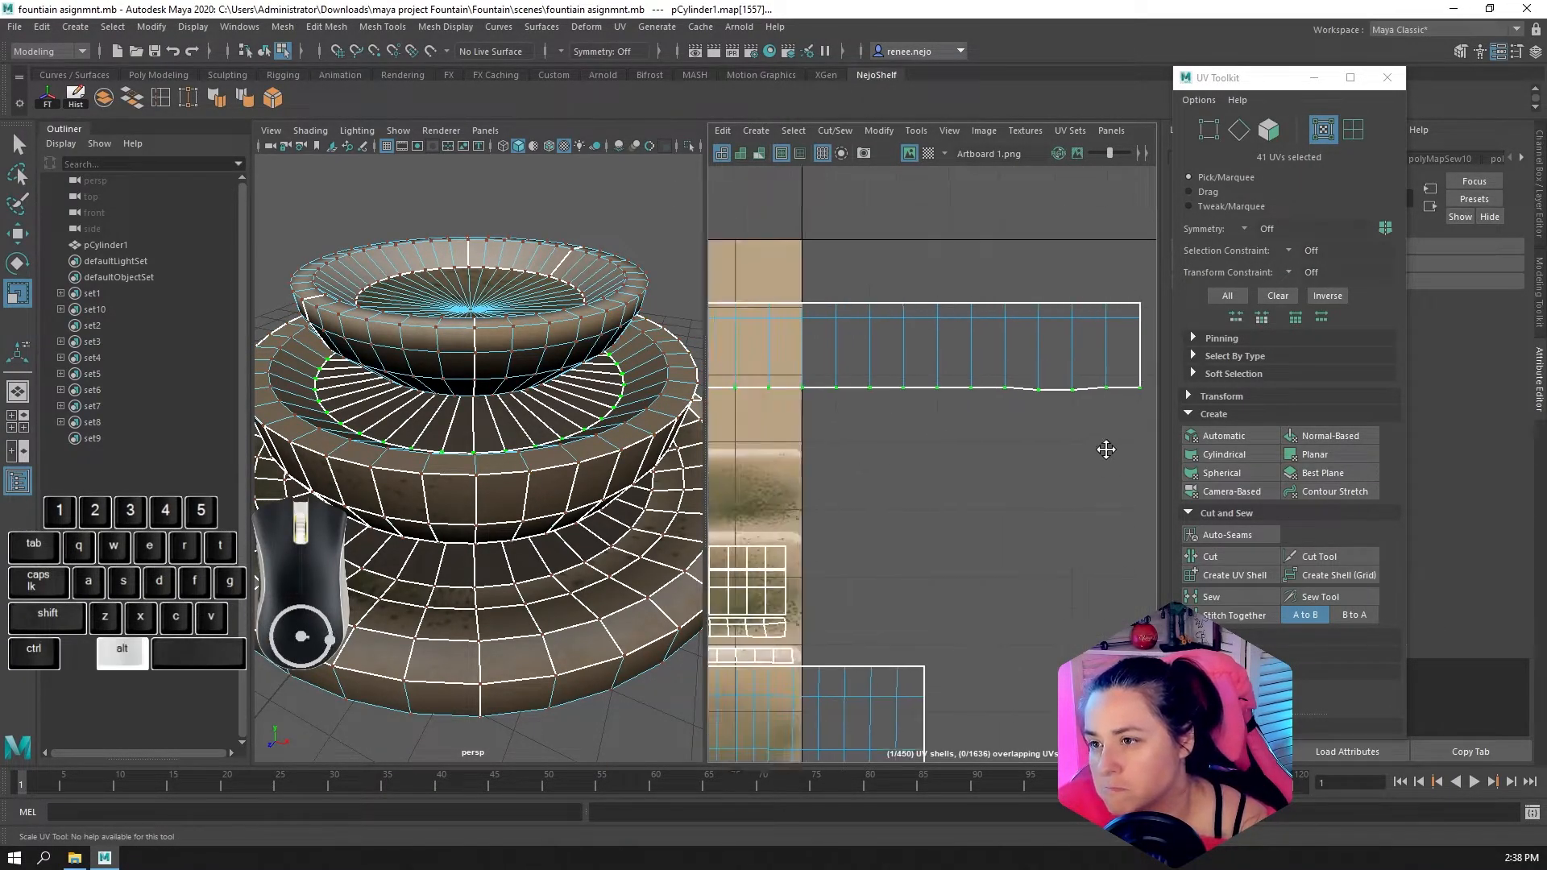
drag(864, 303, 869, 392)
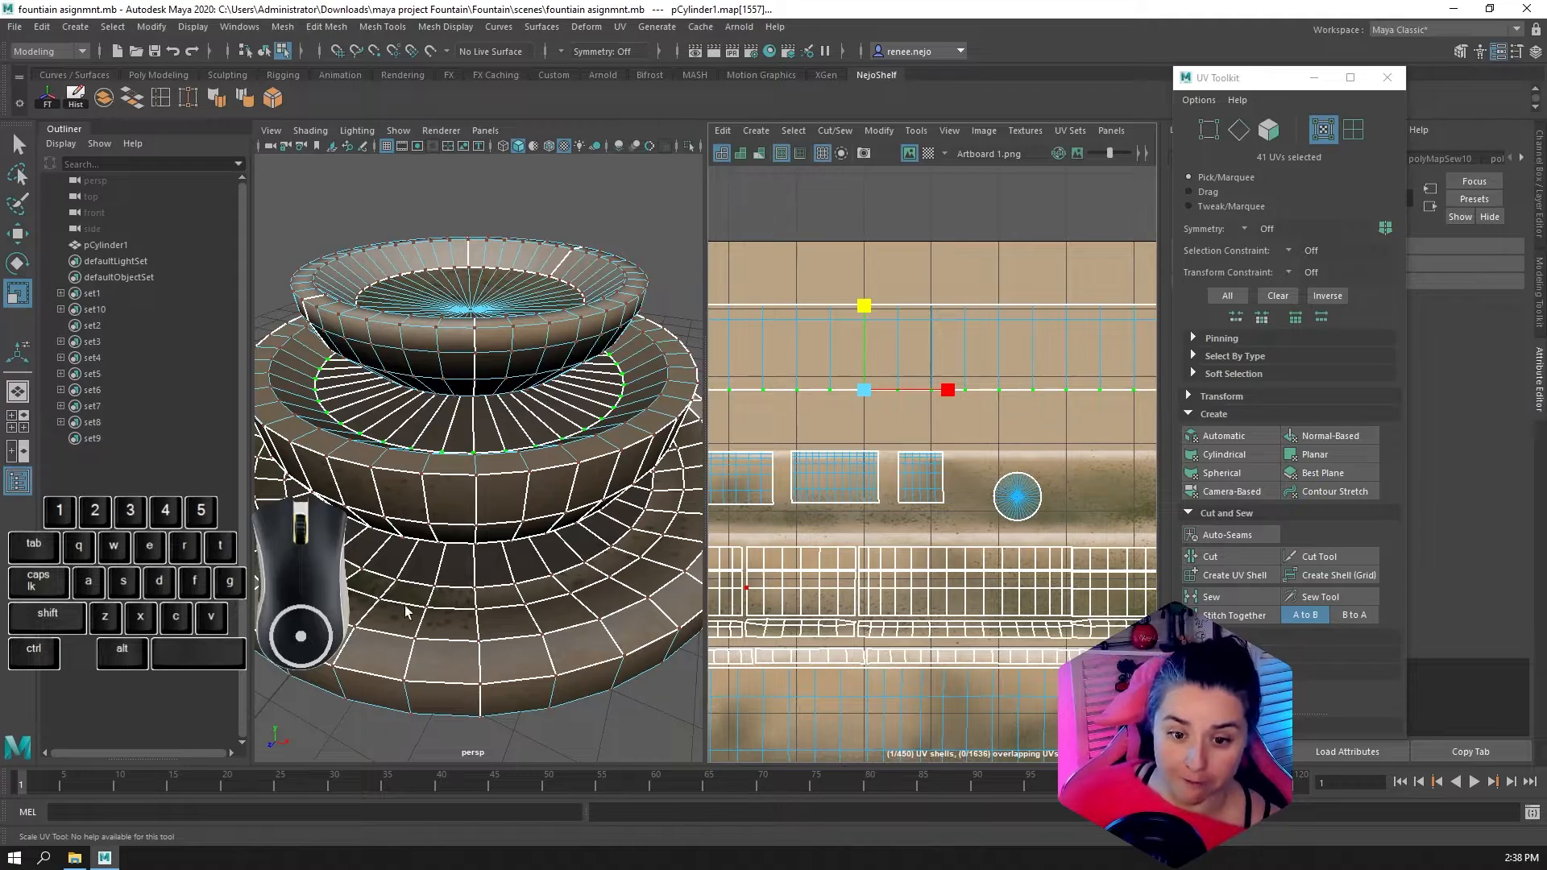
Try to nudge the rim strip's lower border row of UVs vertically
scroll(855, 540, down, 2)
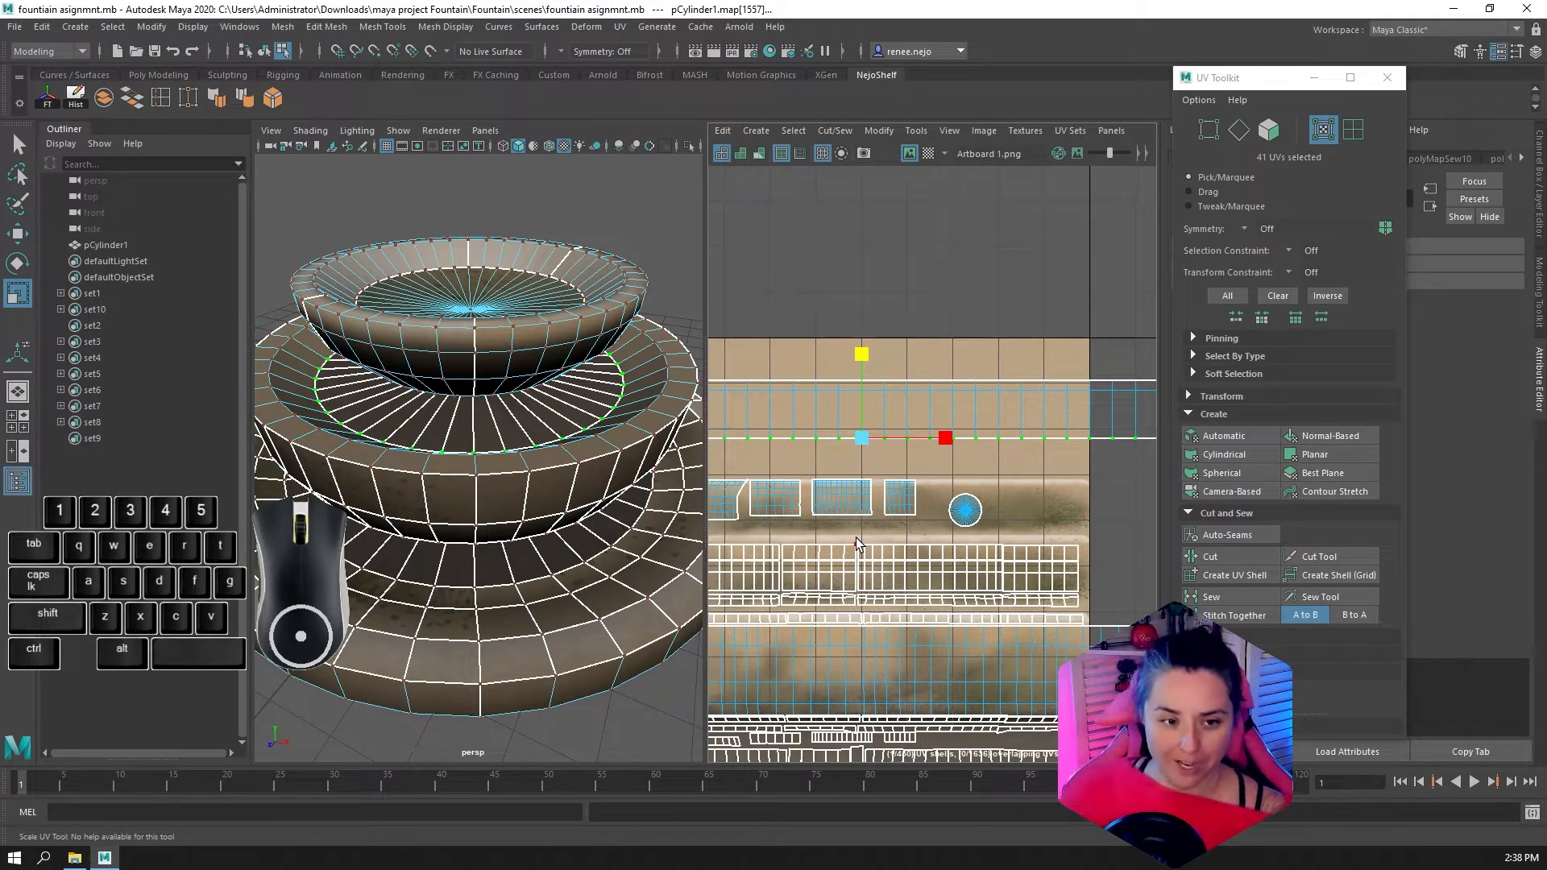
scroll(856, 538, down, 5)
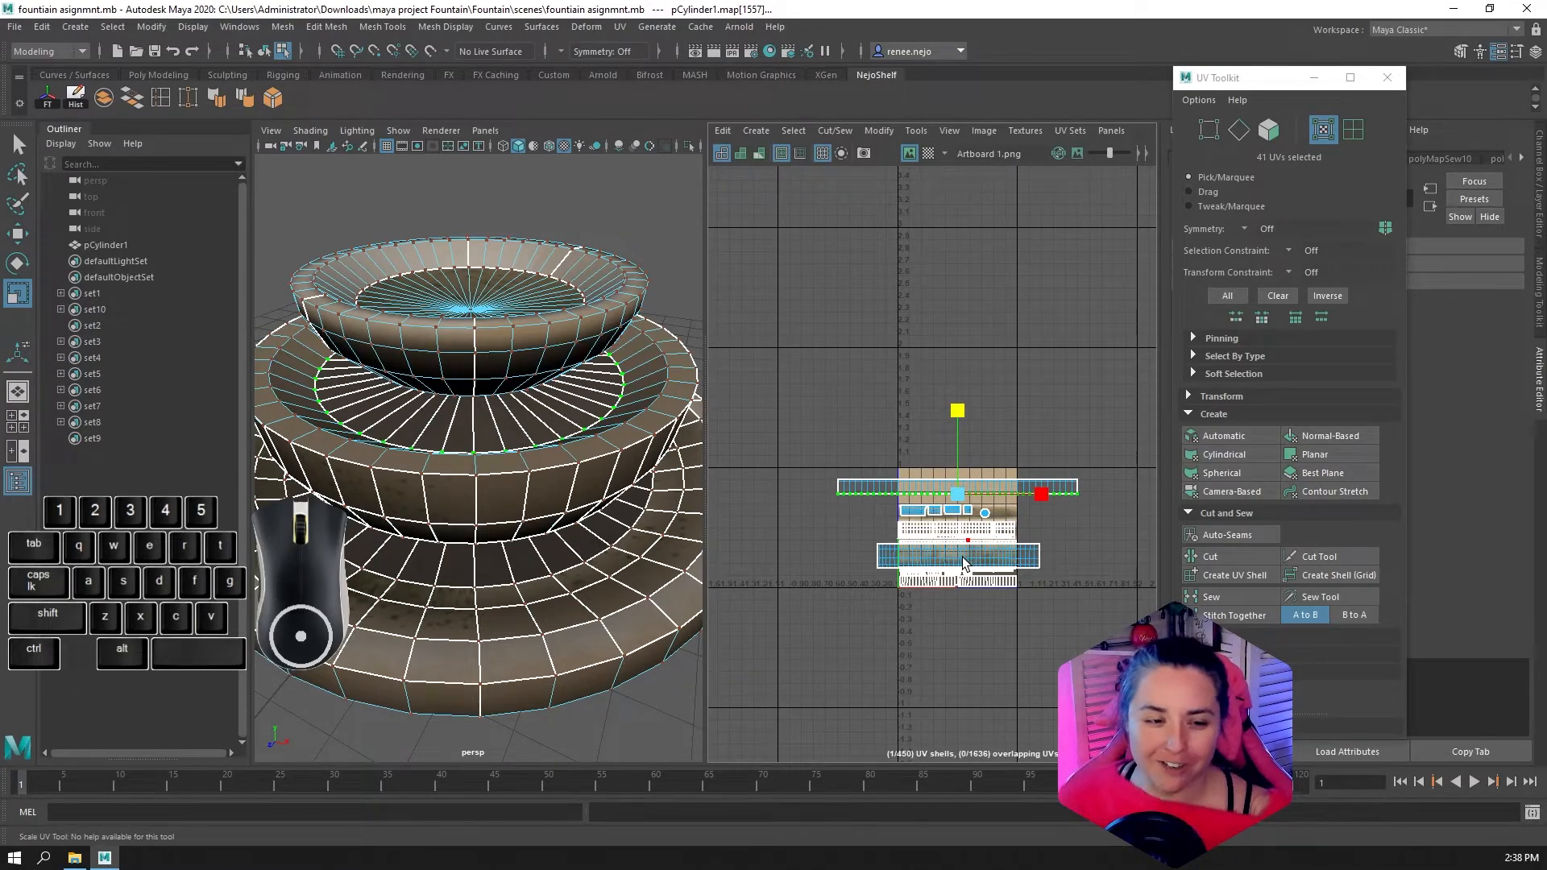
scroll(963, 491, up, 5)
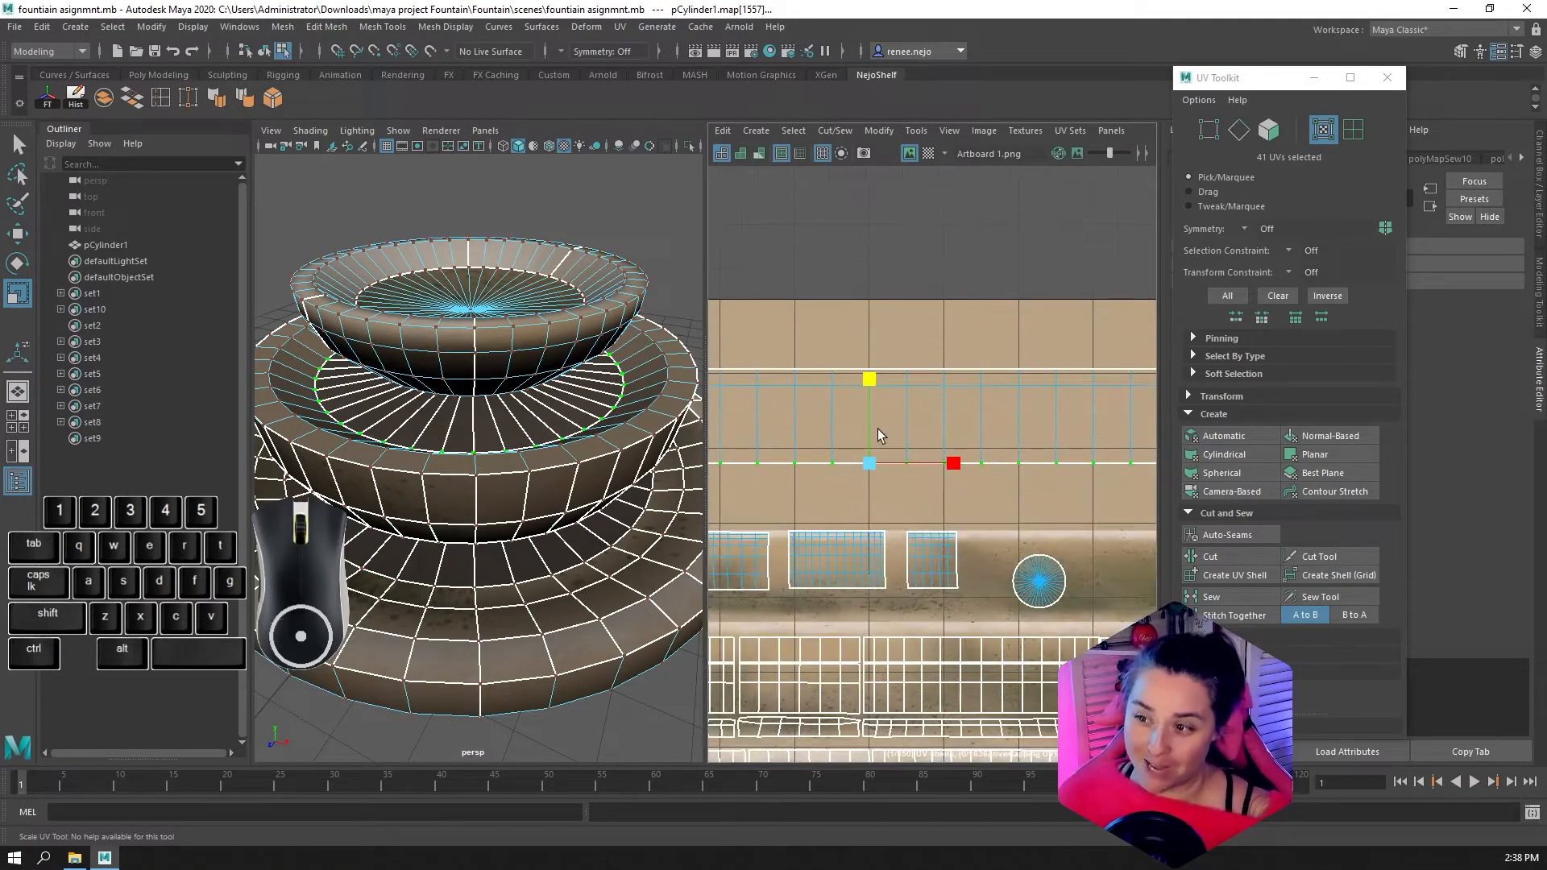
key(w)
drag(870, 391, 869, 380)
key(ctrl+z)
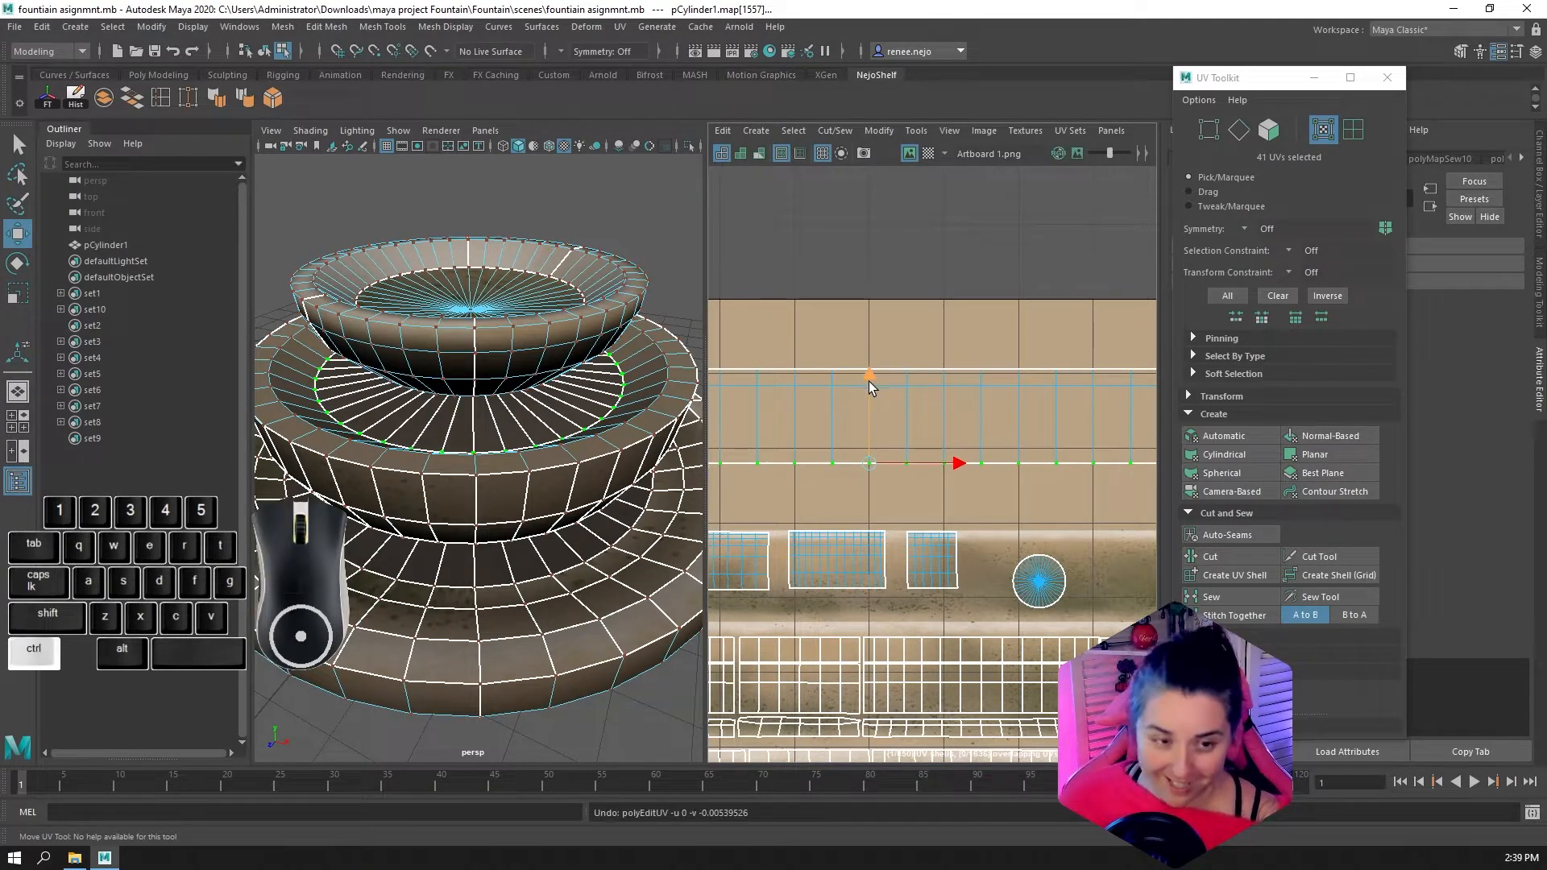
Select the rim strip's faces and move the whole shell down onto the stained trim band behind the small bowl shells
scroll(869, 380, down, 4)
alt+middle_drag(868, 379, 1021, 370)
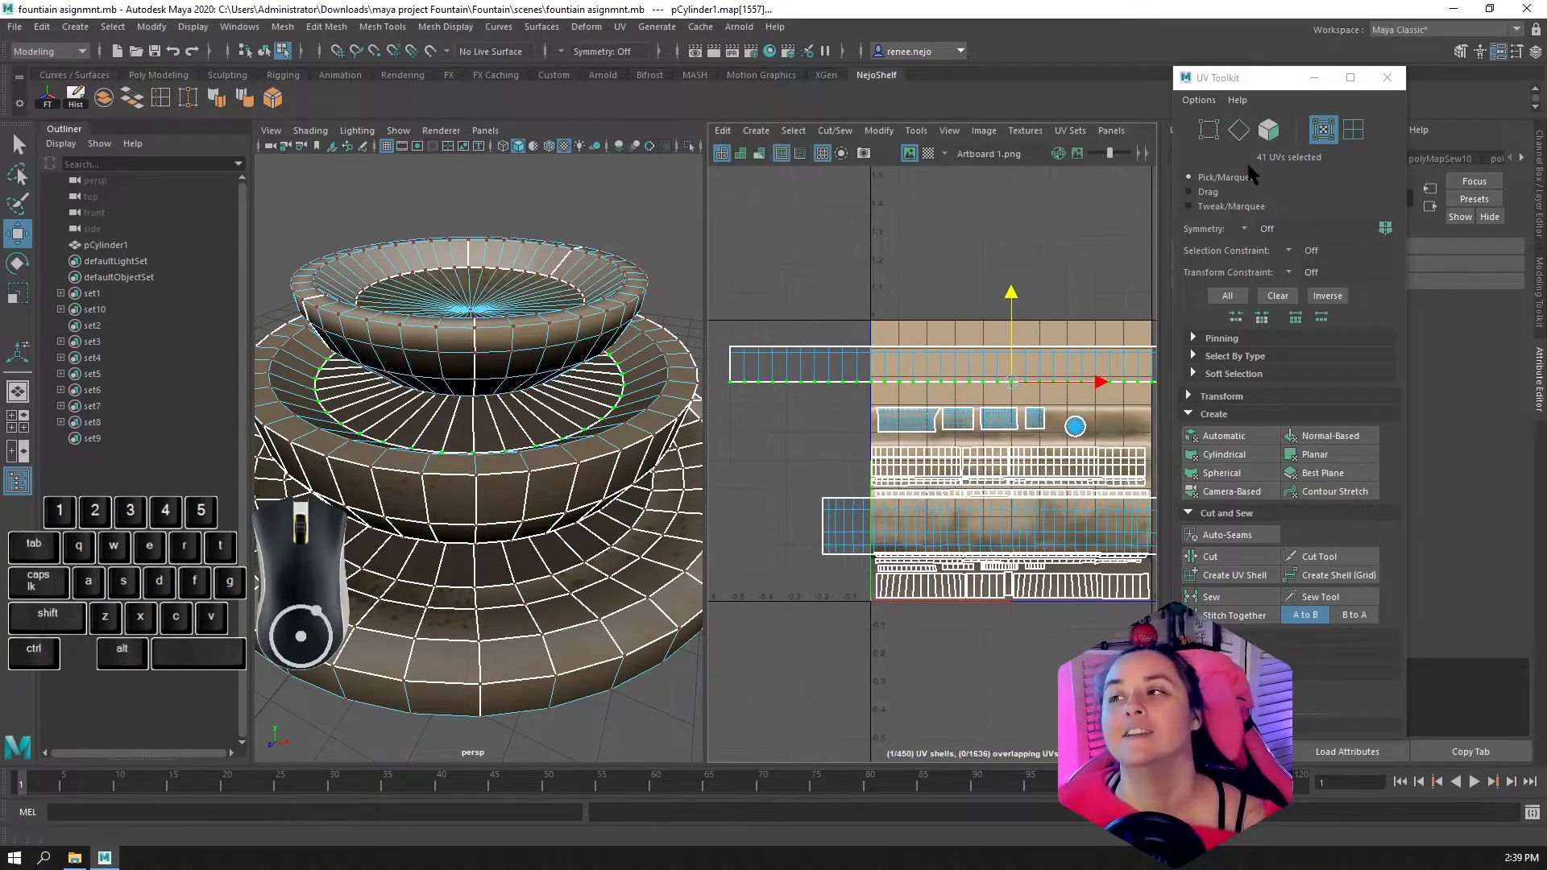
click(1270, 129)
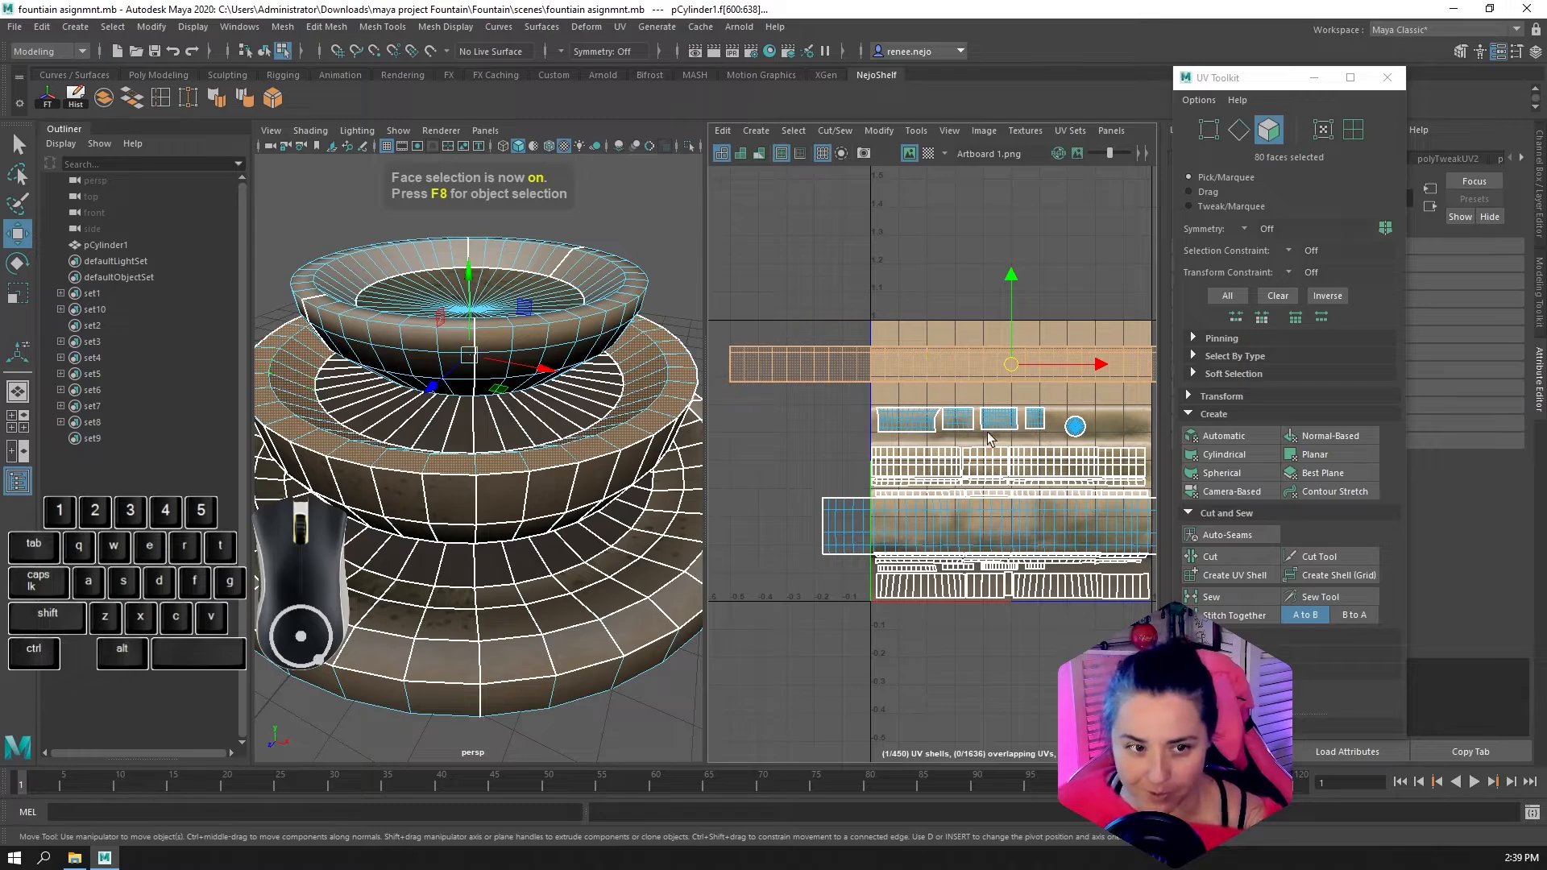
scroll(984, 433, down, 2)
alt+middle_drag(1050, 455, 1003, 445)
alt+scroll(1002, 445, up, 5)
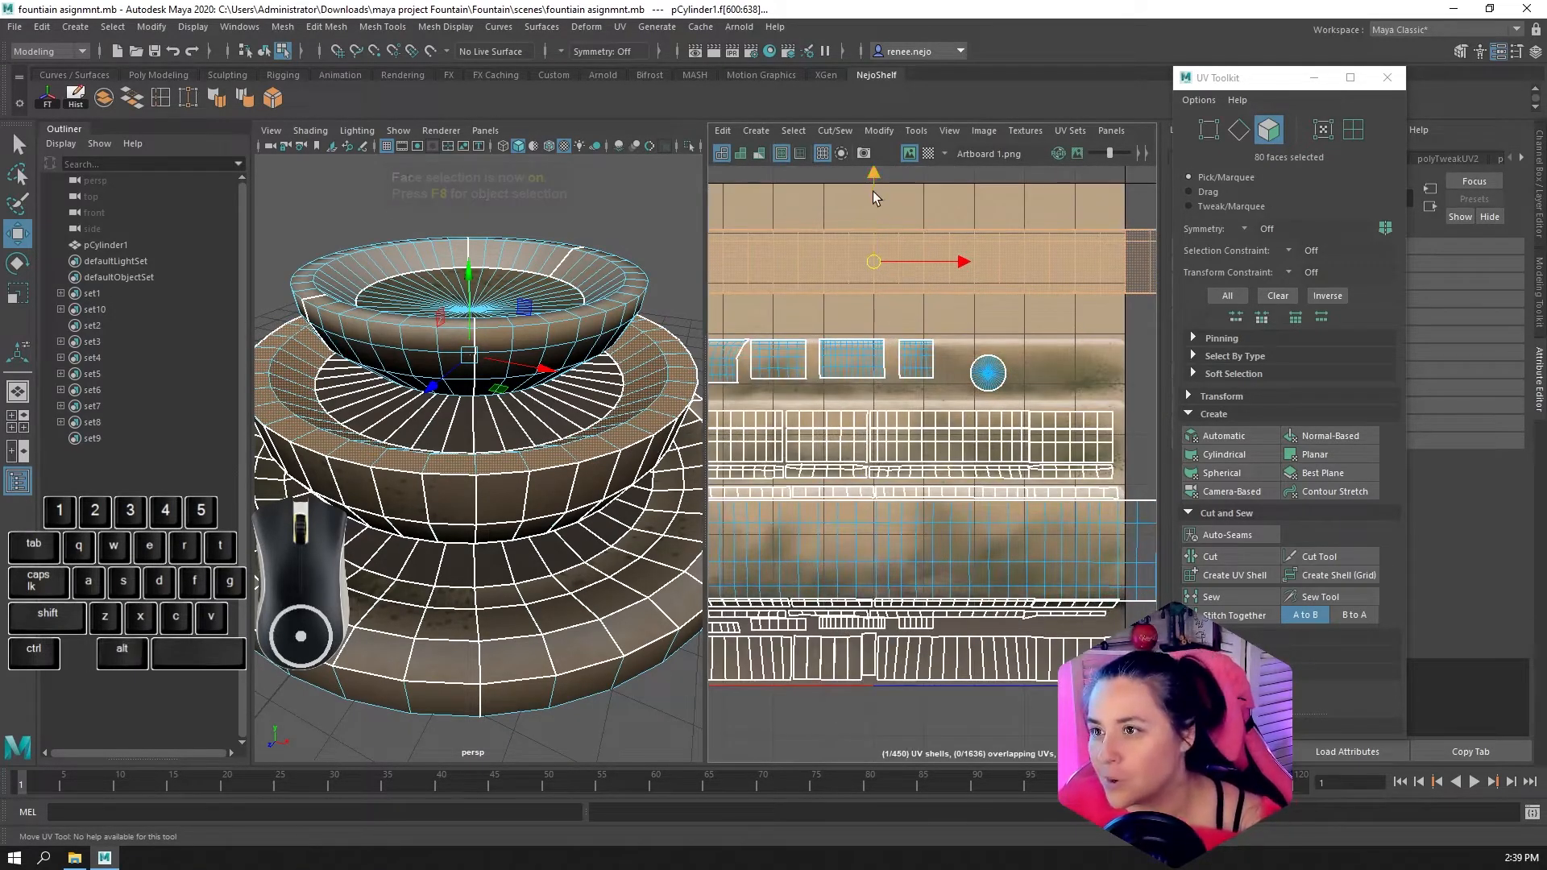
drag(874, 191, 875, 295)
mouse_move(564, 415)
right_down()
mouse_move(619, 362)
mouse_move(637, 354)
mouse_move(642, 372)
right_up()
alt+drag(621, 441, 821, 579)
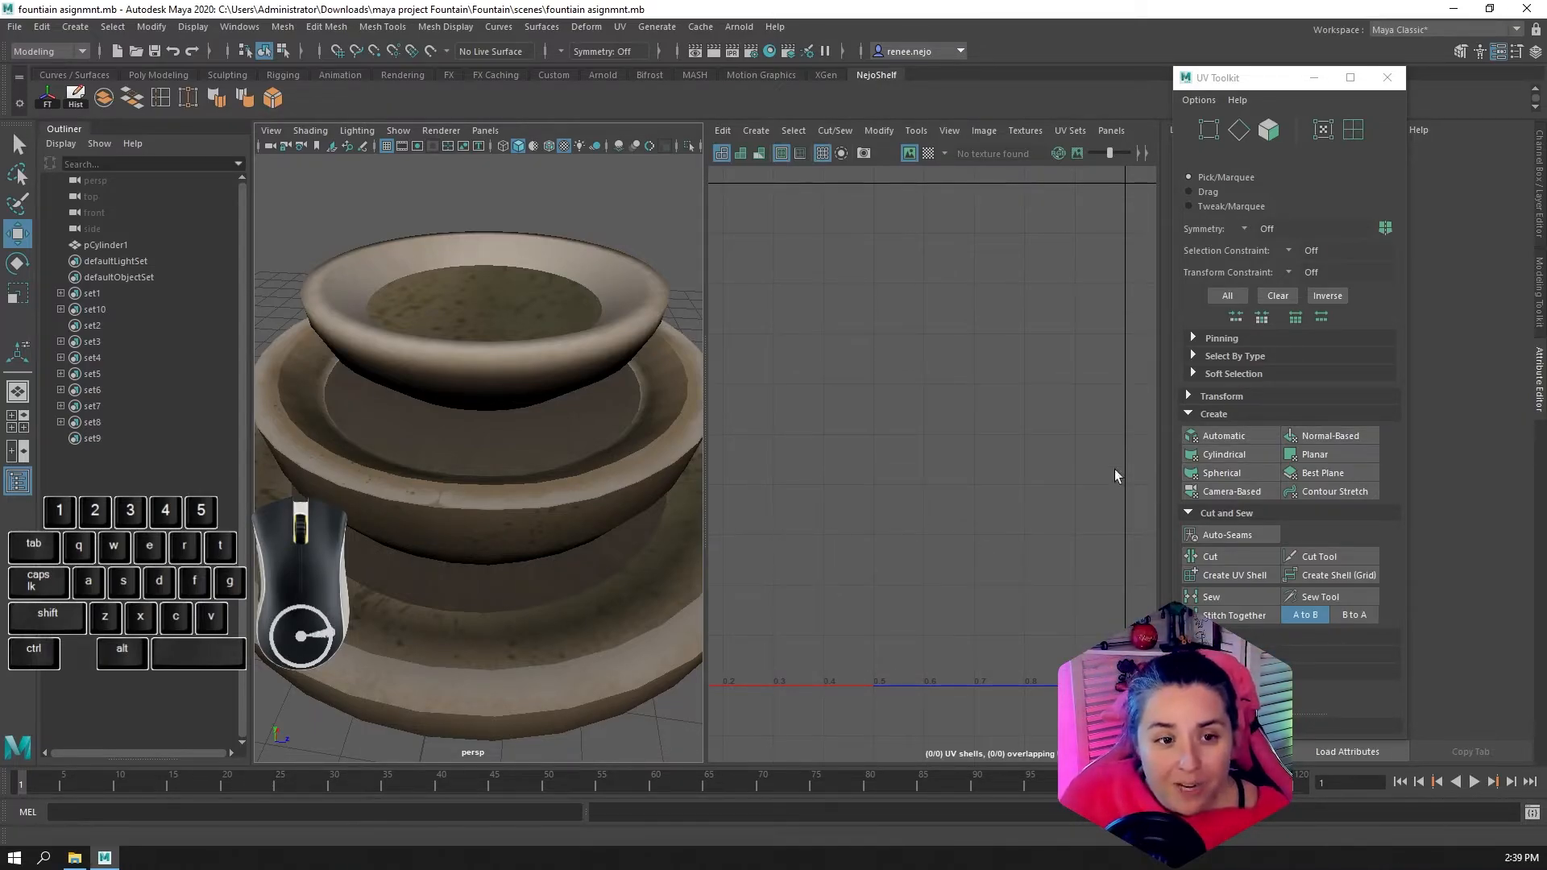
Move the UV Toolkit over the UV Editor and expand its Unfold and Align and Snap sections
drag(1302, 87, 834, 77)
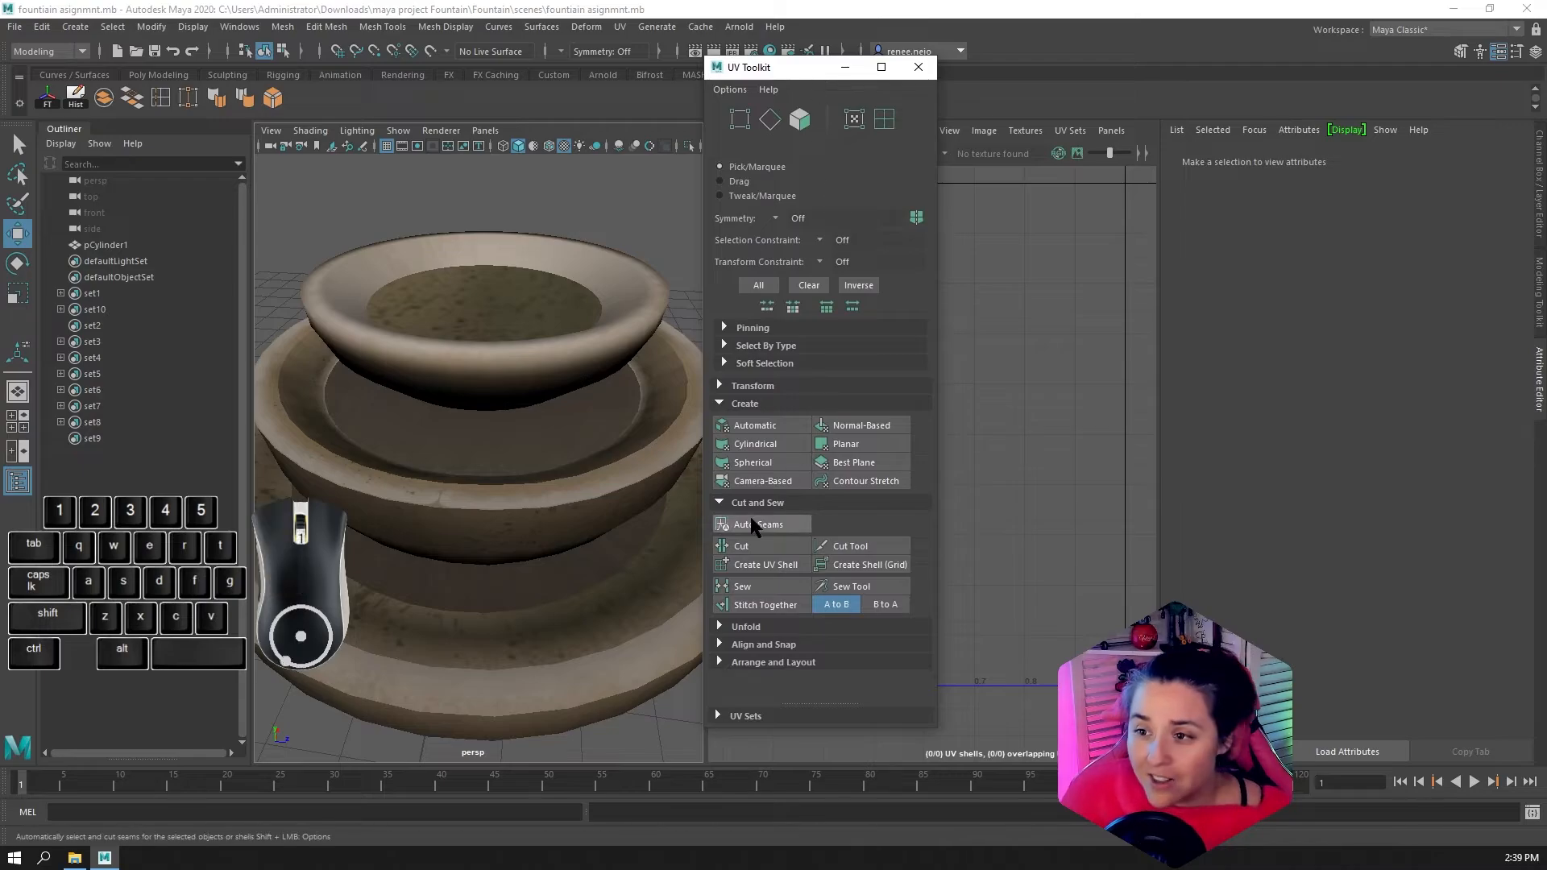
click(740, 625)
scroll(739, 622, down, 3)
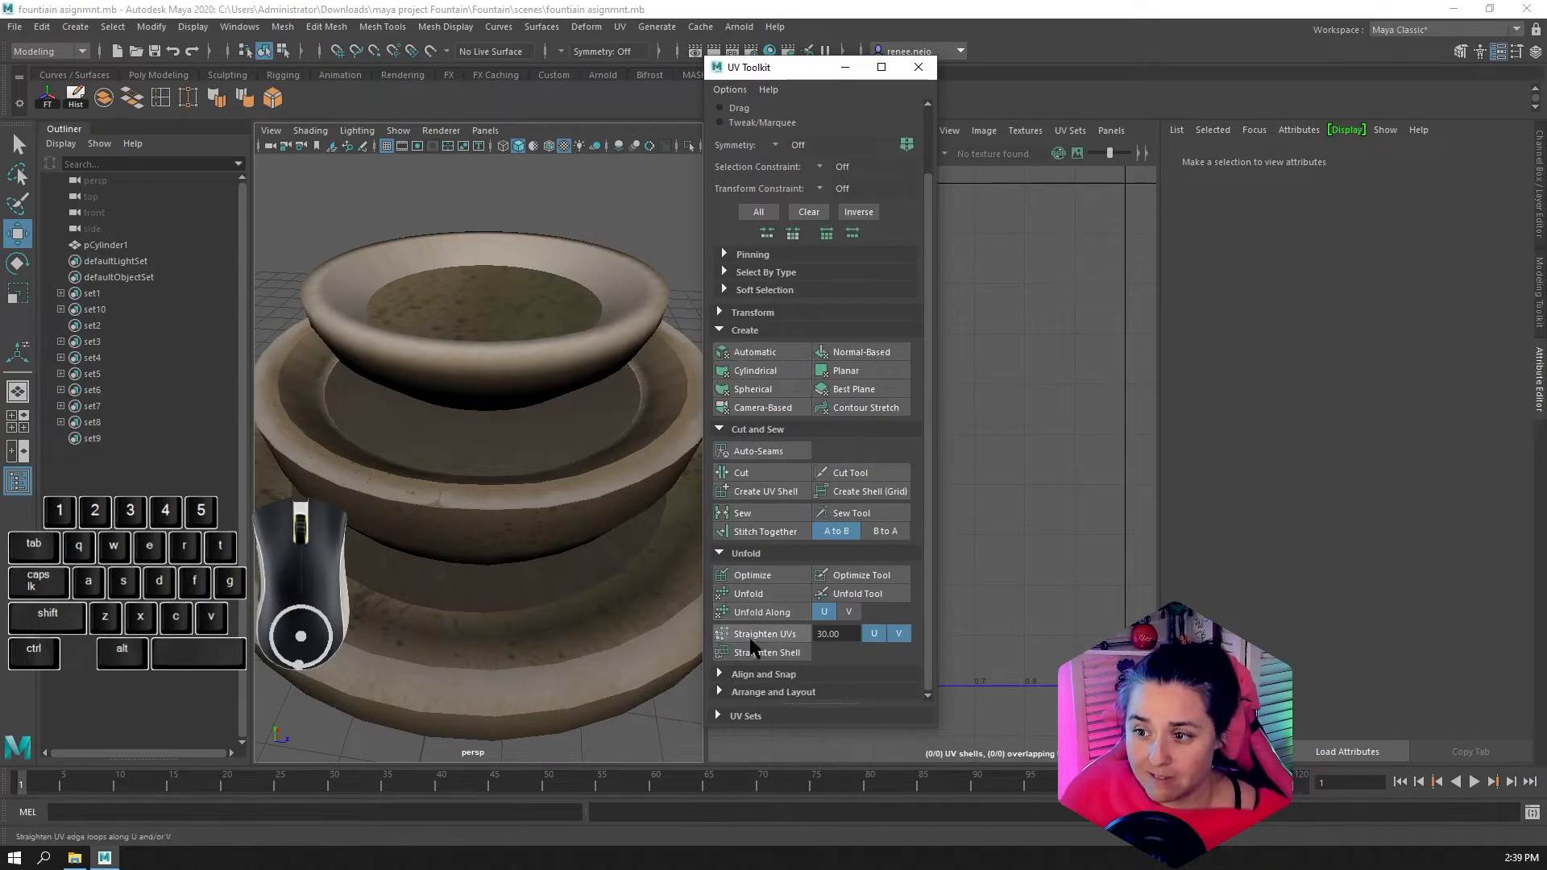
click(741, 675)
scroll(741, 677, down, 3)
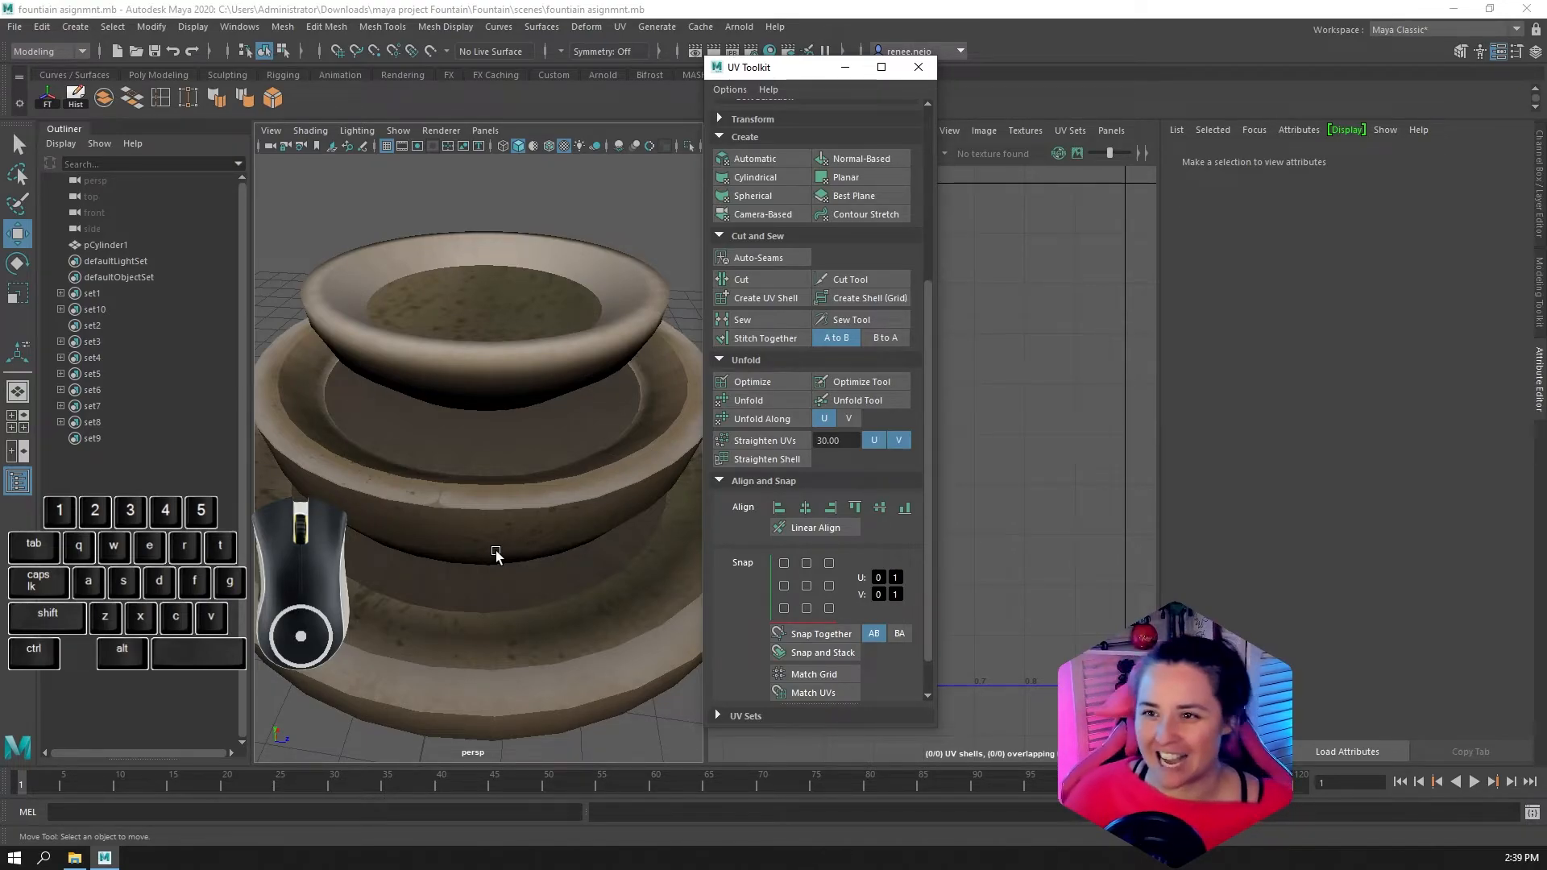
Reselect the fountain model and move the UV Toolkit clear of the UV layout
scroll(435, 463, down, 10)
scroll(464, 508, up, 10)
alt+drag(464, 507, 532, 488)
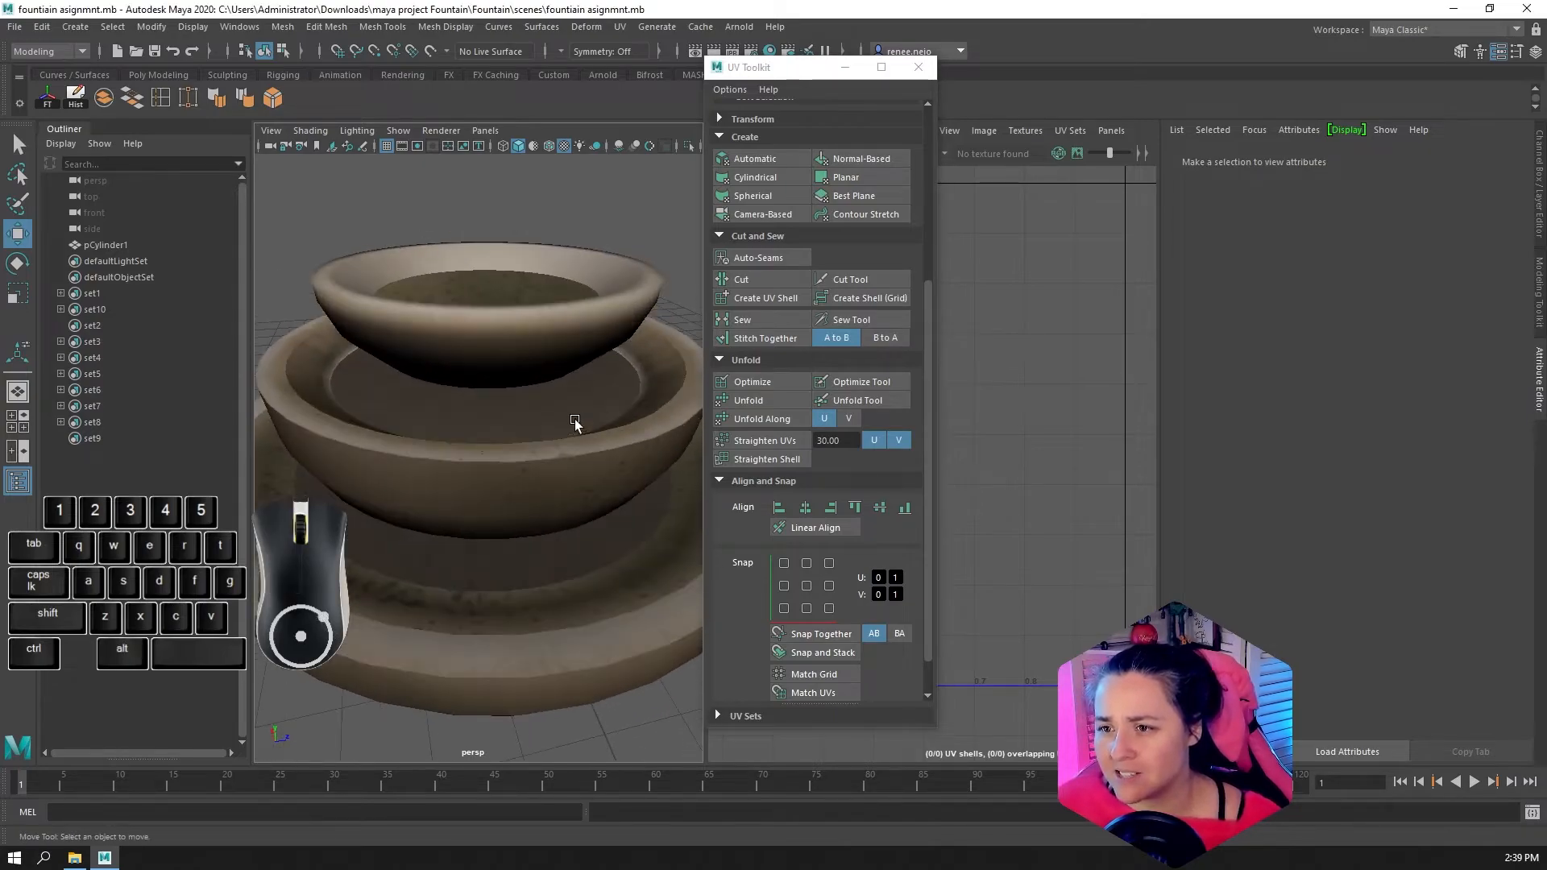
scroll(595, 403, up, 5)
scroll(603, 397, down, 5)
click(604, 389)
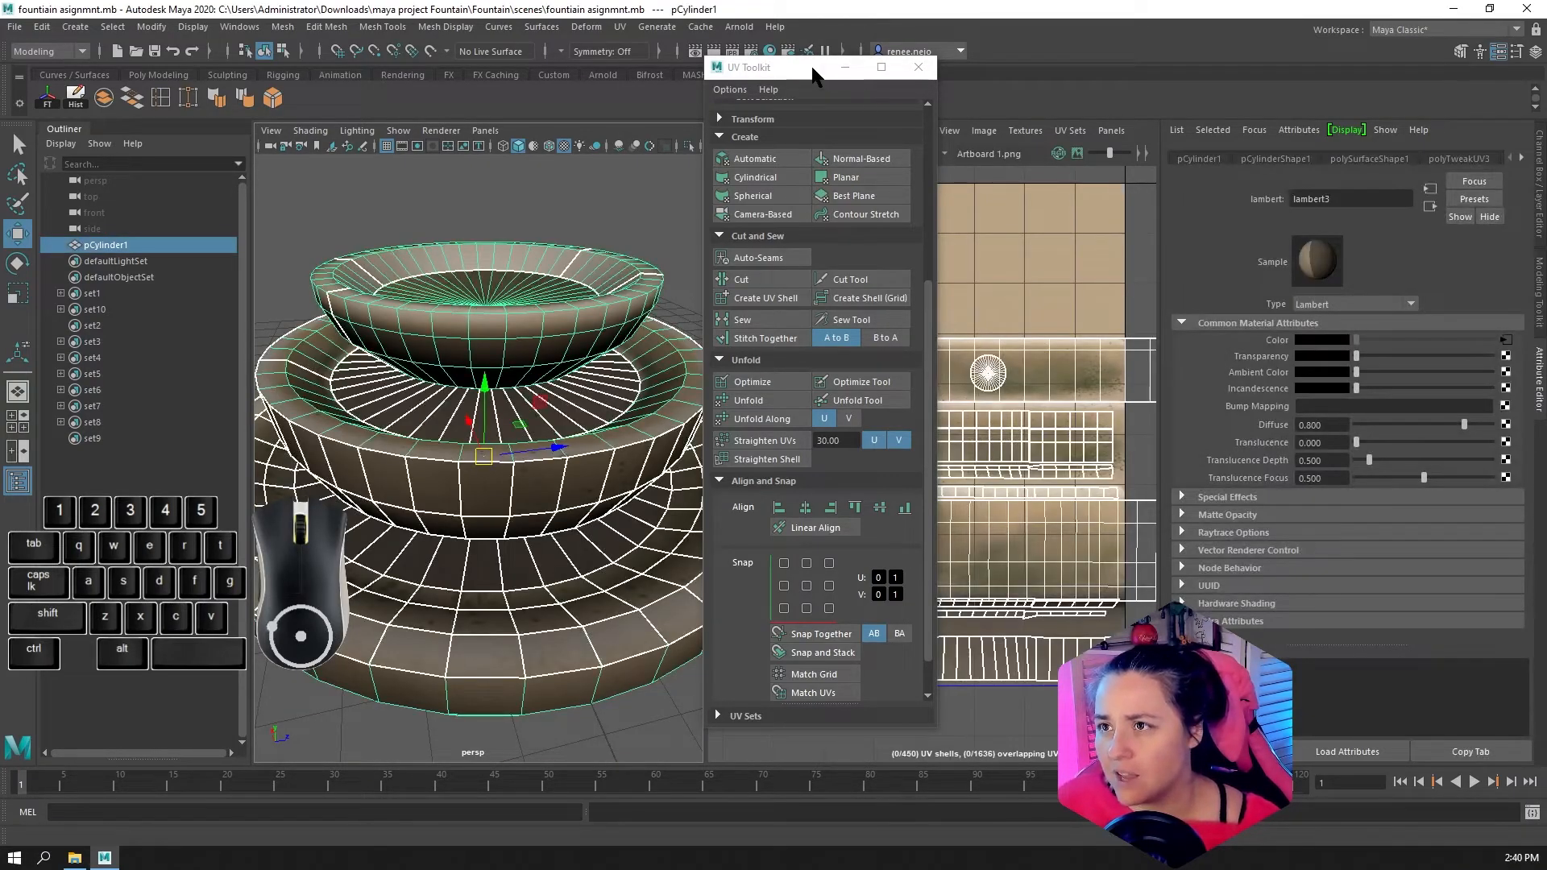
drag(813, 69, 1225, 102)
Check which UV shell covers the middle bowl's rim by selecting its faces, and return to object selection
alt+drag(617, 338, 751, 402)
alt+drag(629, 476, 669, 460)
scroll(640, 459, up, 8)
scroll(630, 476, down, 4)
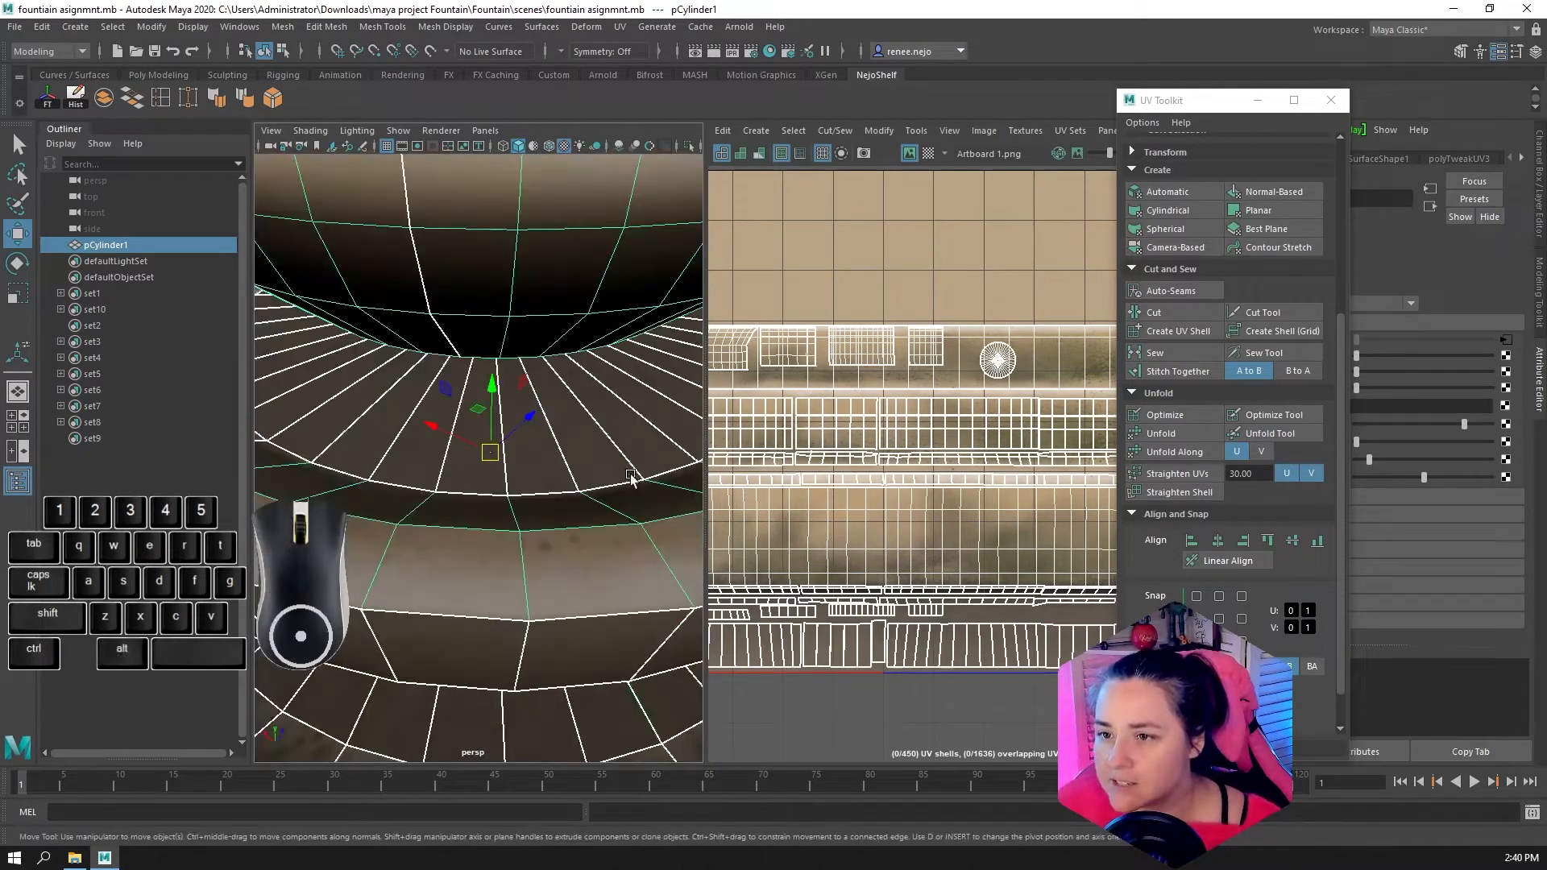
click(1057, 361)
right_drag(1057, 361, 1061, 390)
double_click(1067, 370)
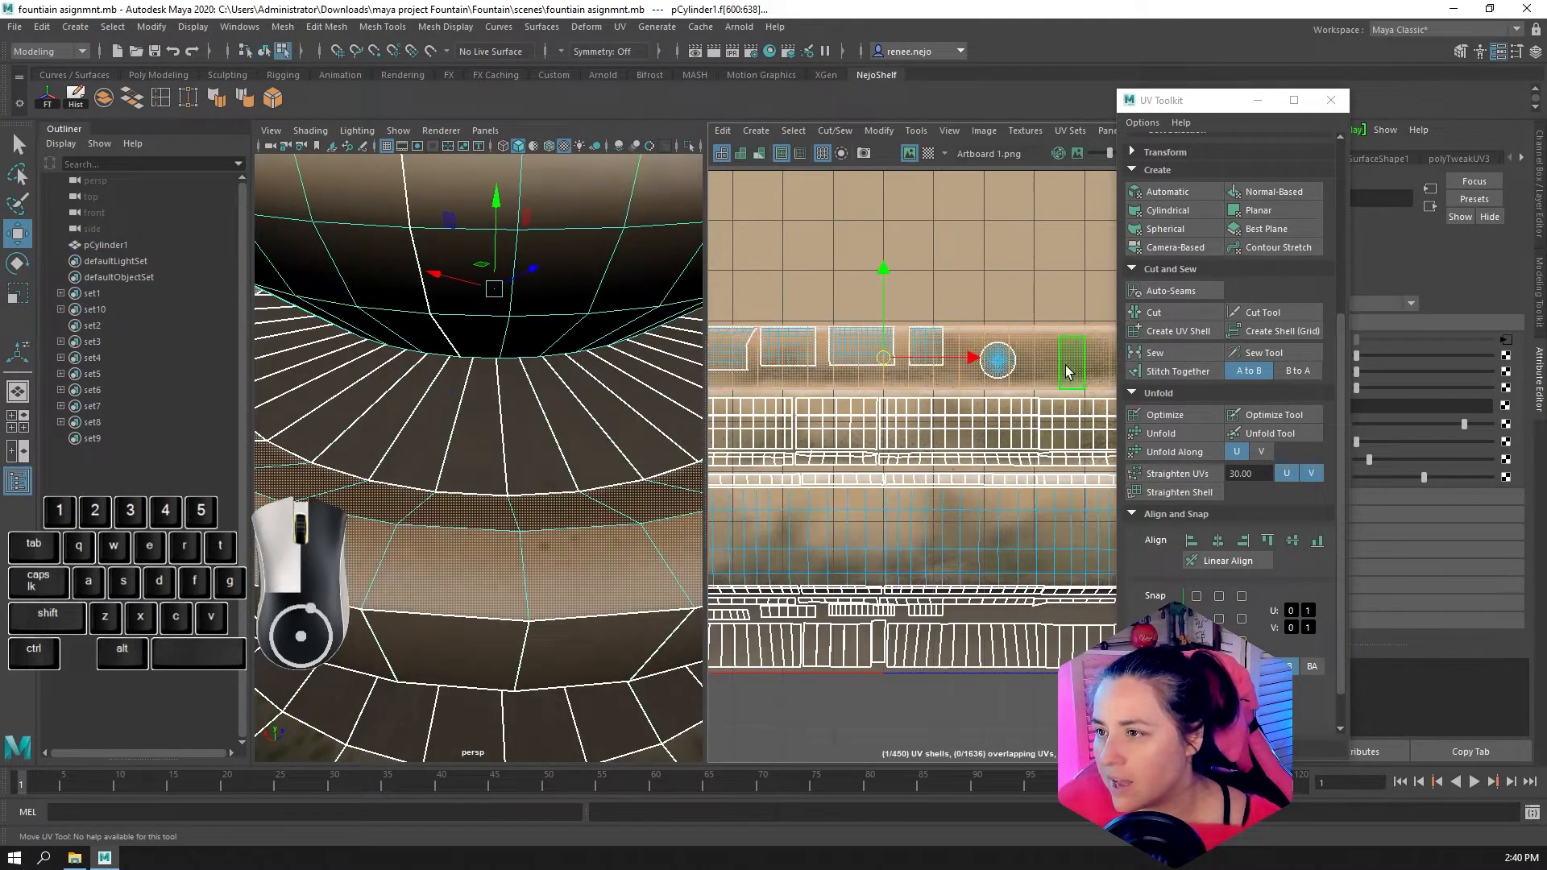
alt+drag(504, 536, 363, 560)
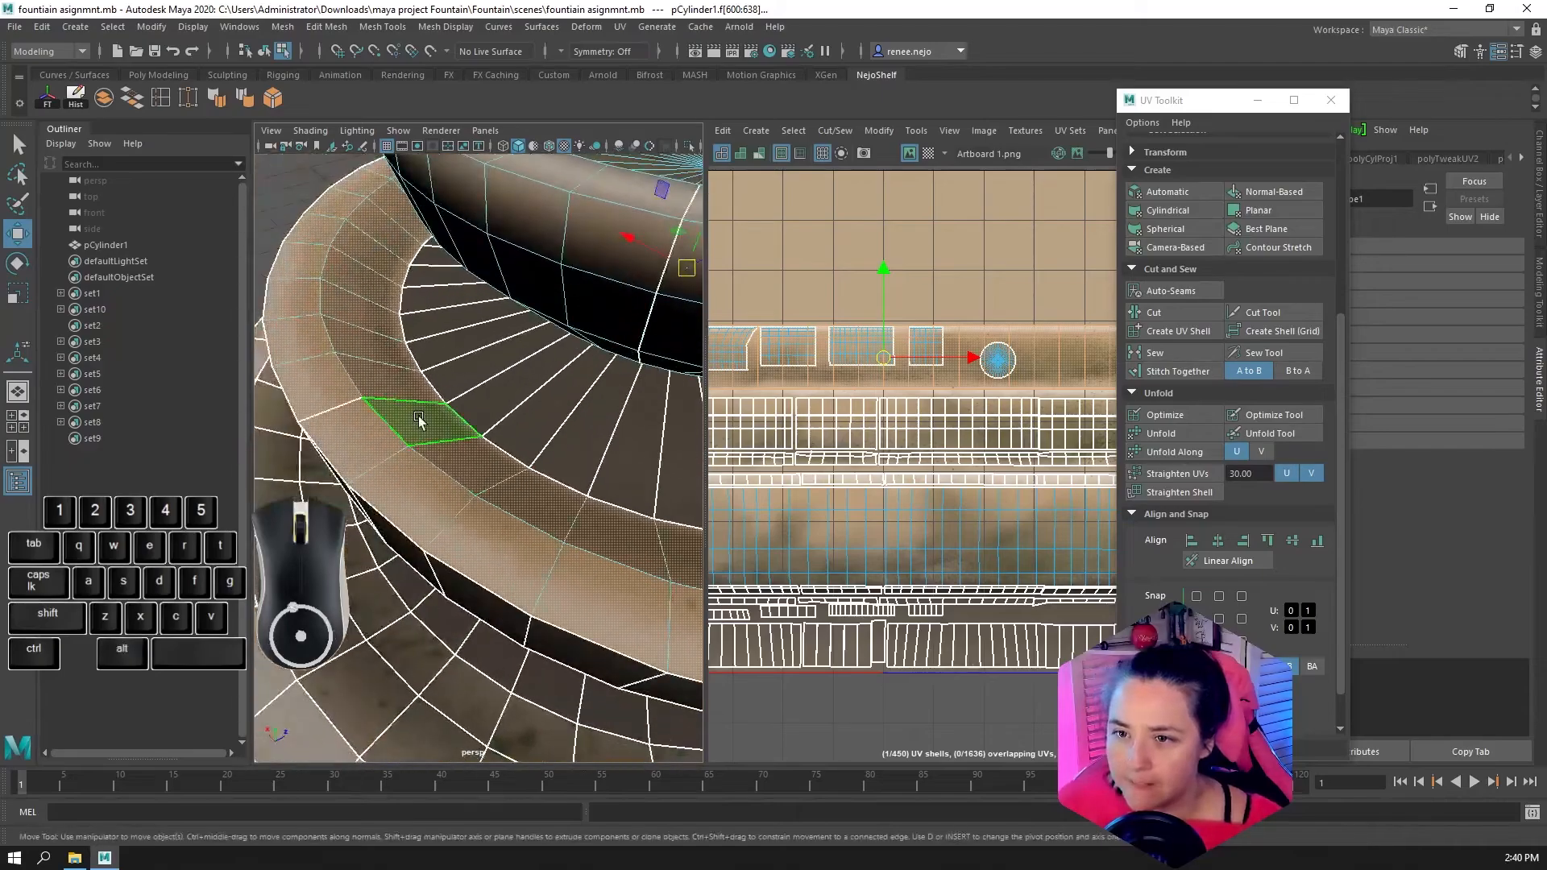
right_drag(419, 409, 439, 395)
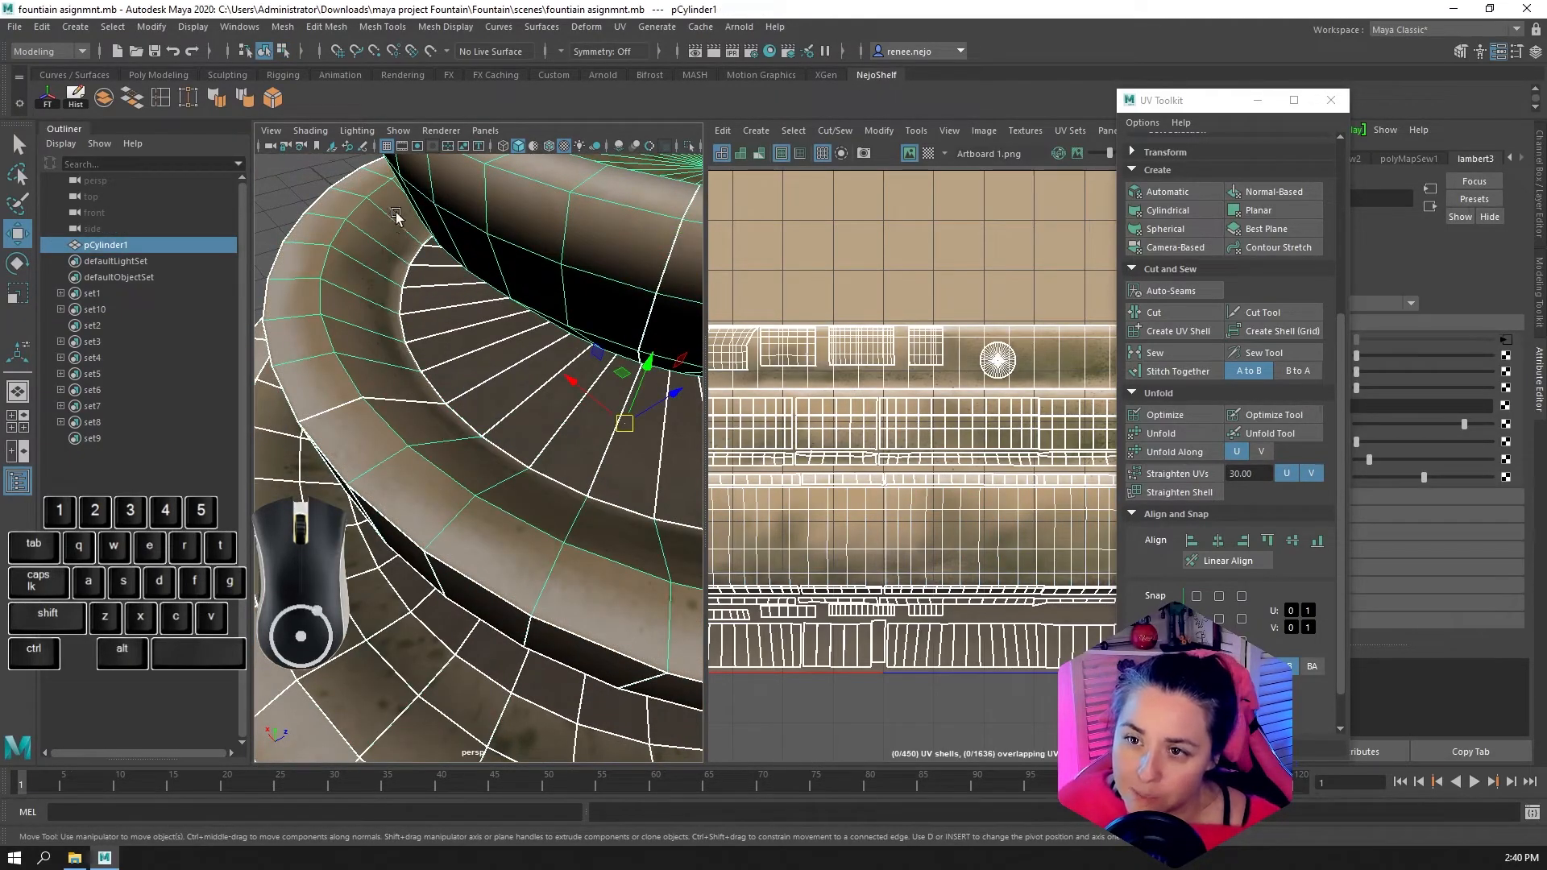
Examine the texture along the middle bowl's rim and its neighbouring surfaces from several angles
alt+drag(364, 326, 341, 408)
scroll(973, 360, down, 3)
scroll(1029, 376, down, 3)
scroll(340, 408, up, 5)
alt+middle_drag(340, 409, 495, 460)
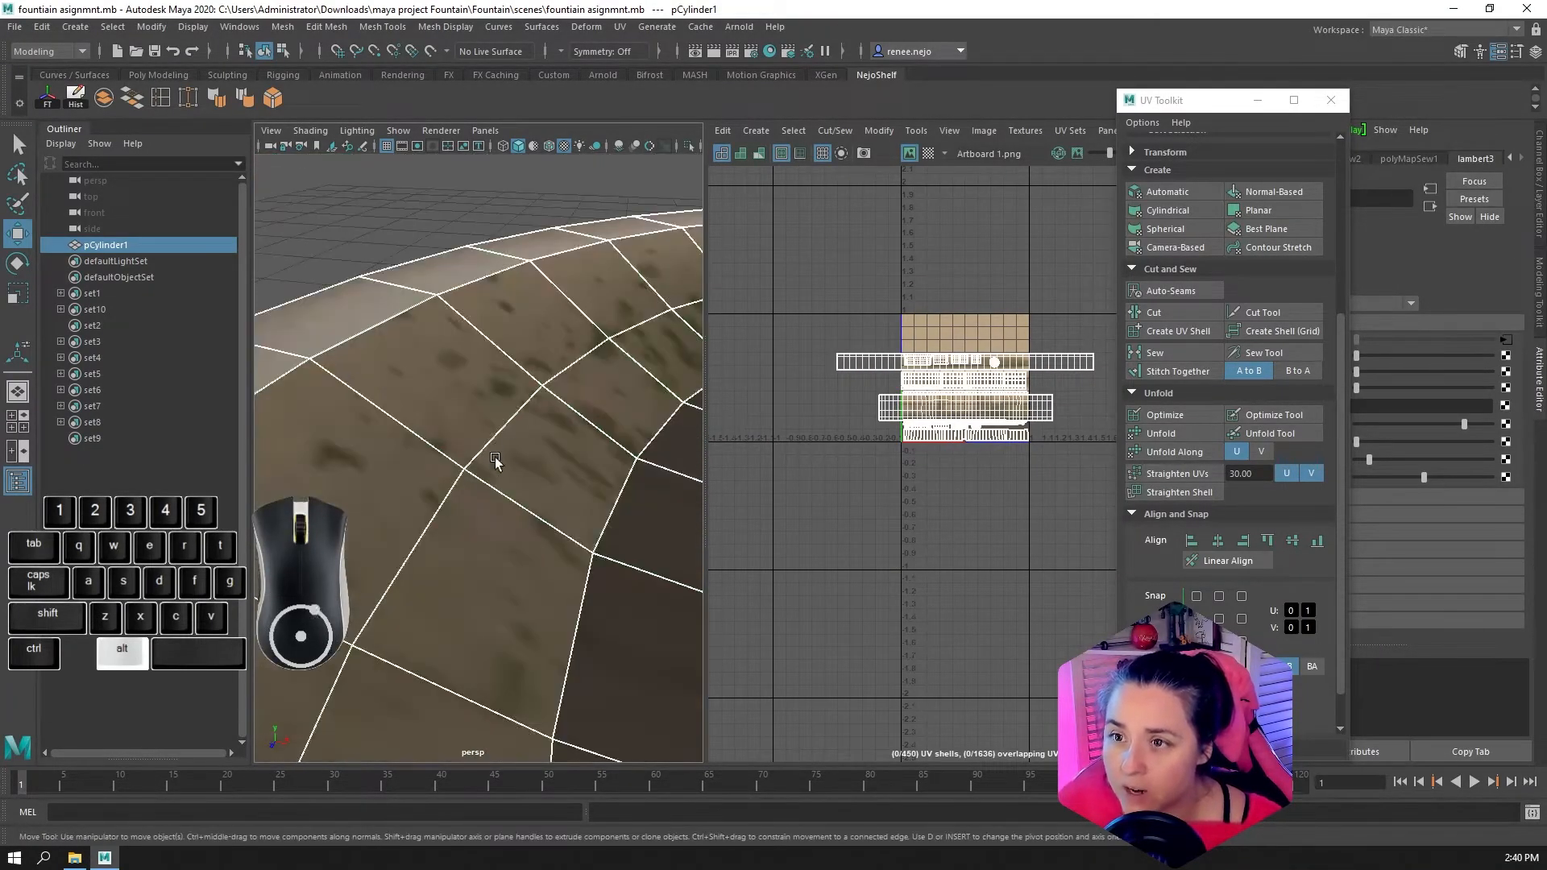
alt+drag(495, 457, 413, 377)
scroll(443, 381, up, 5)
alt+right_drag(501, 437, 439, 434)
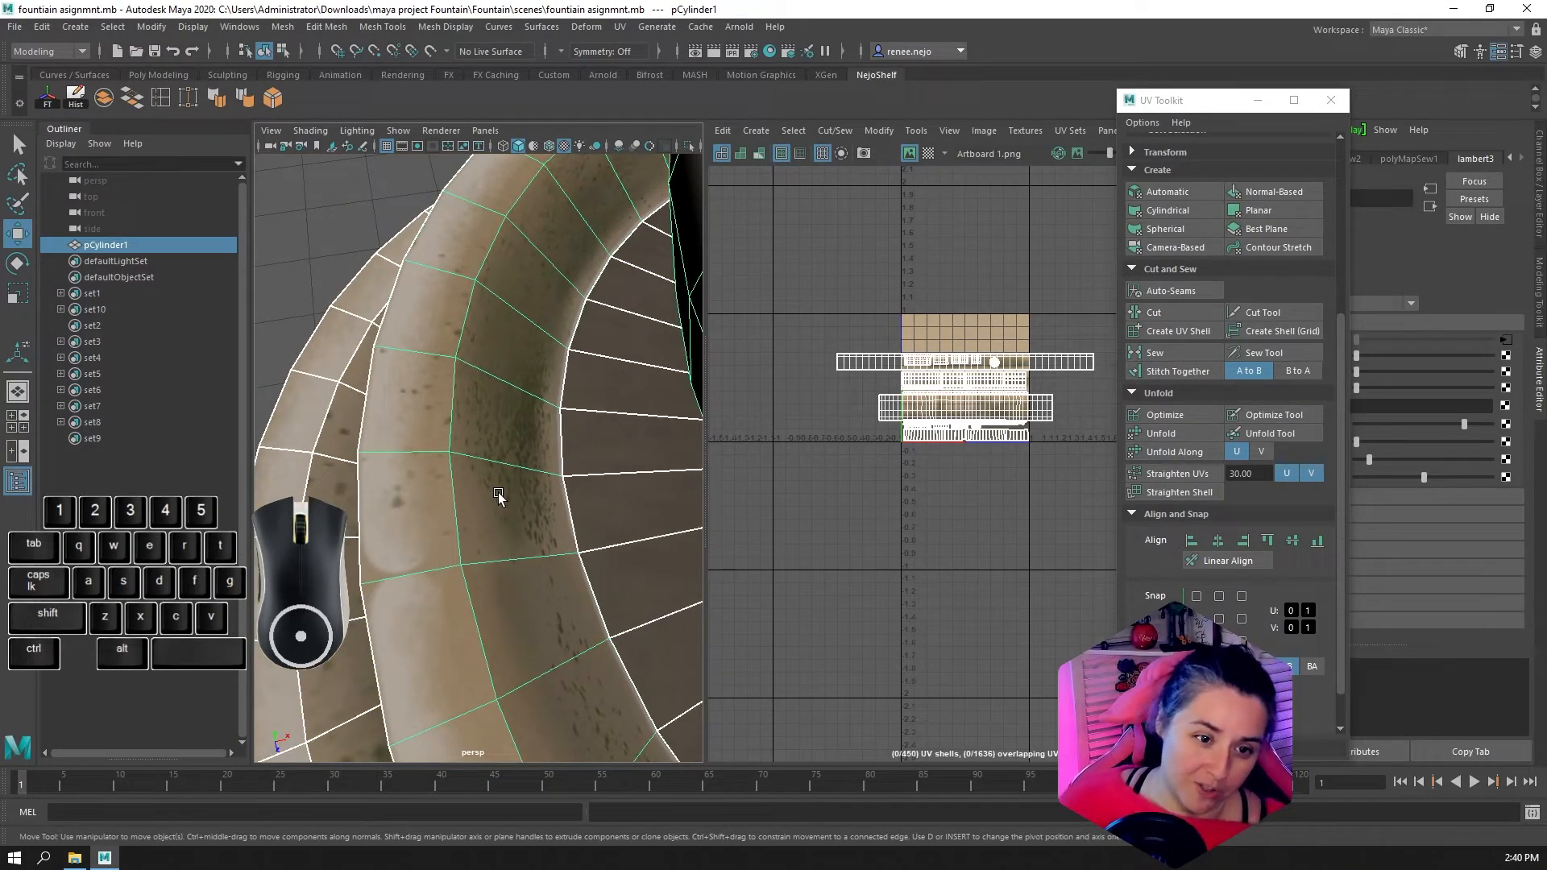
alt+drag(498, 497, 619, 482)
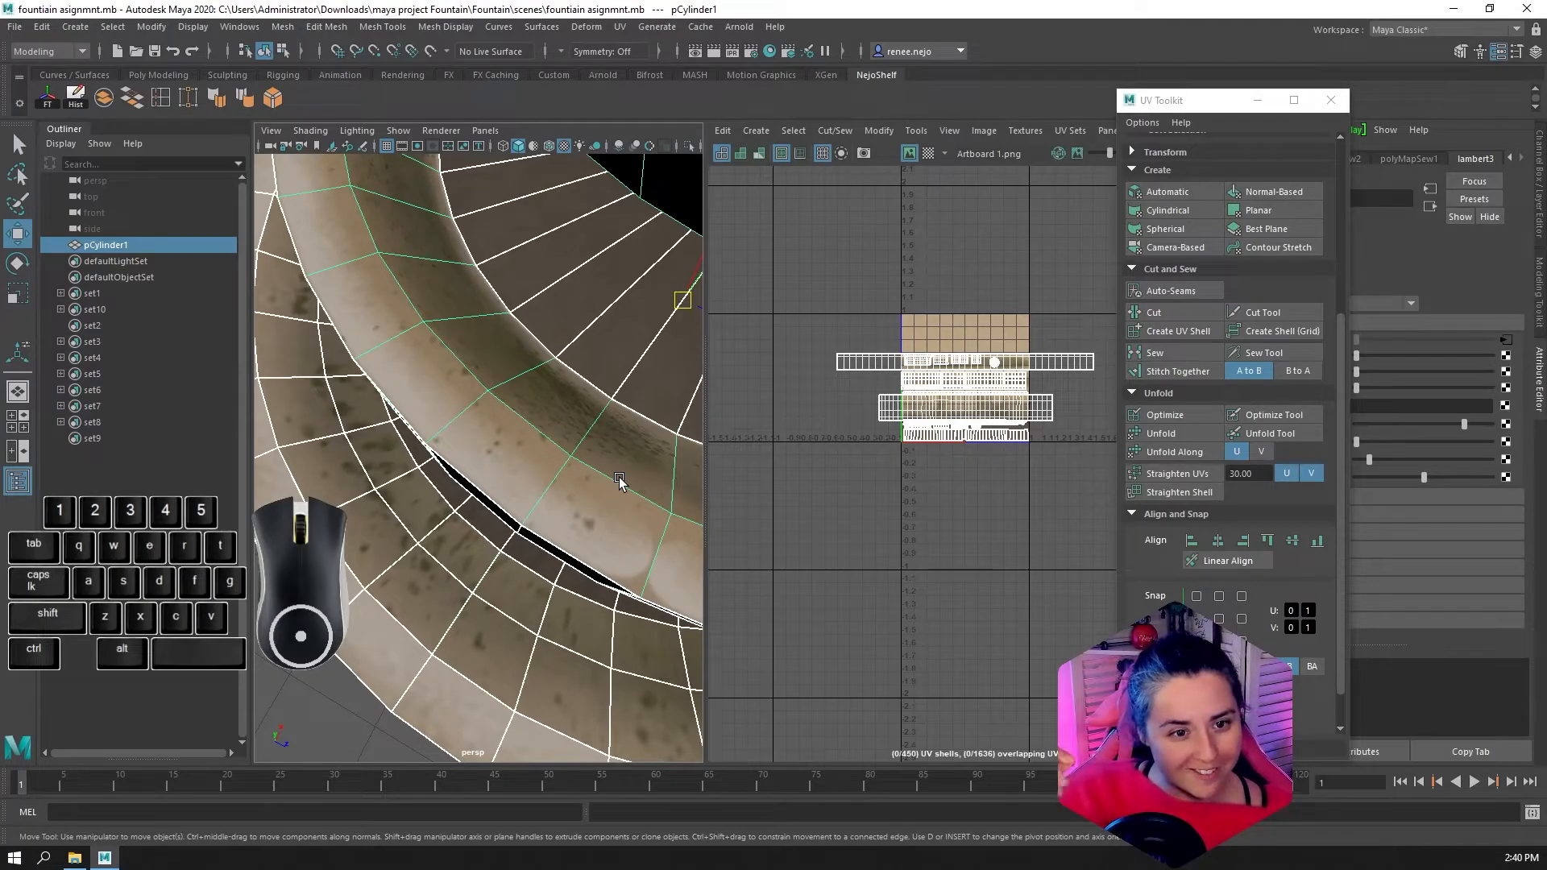
alt+right_drag(619, 481, 417, 455)
alt+drag(418, 454, 508, 518)
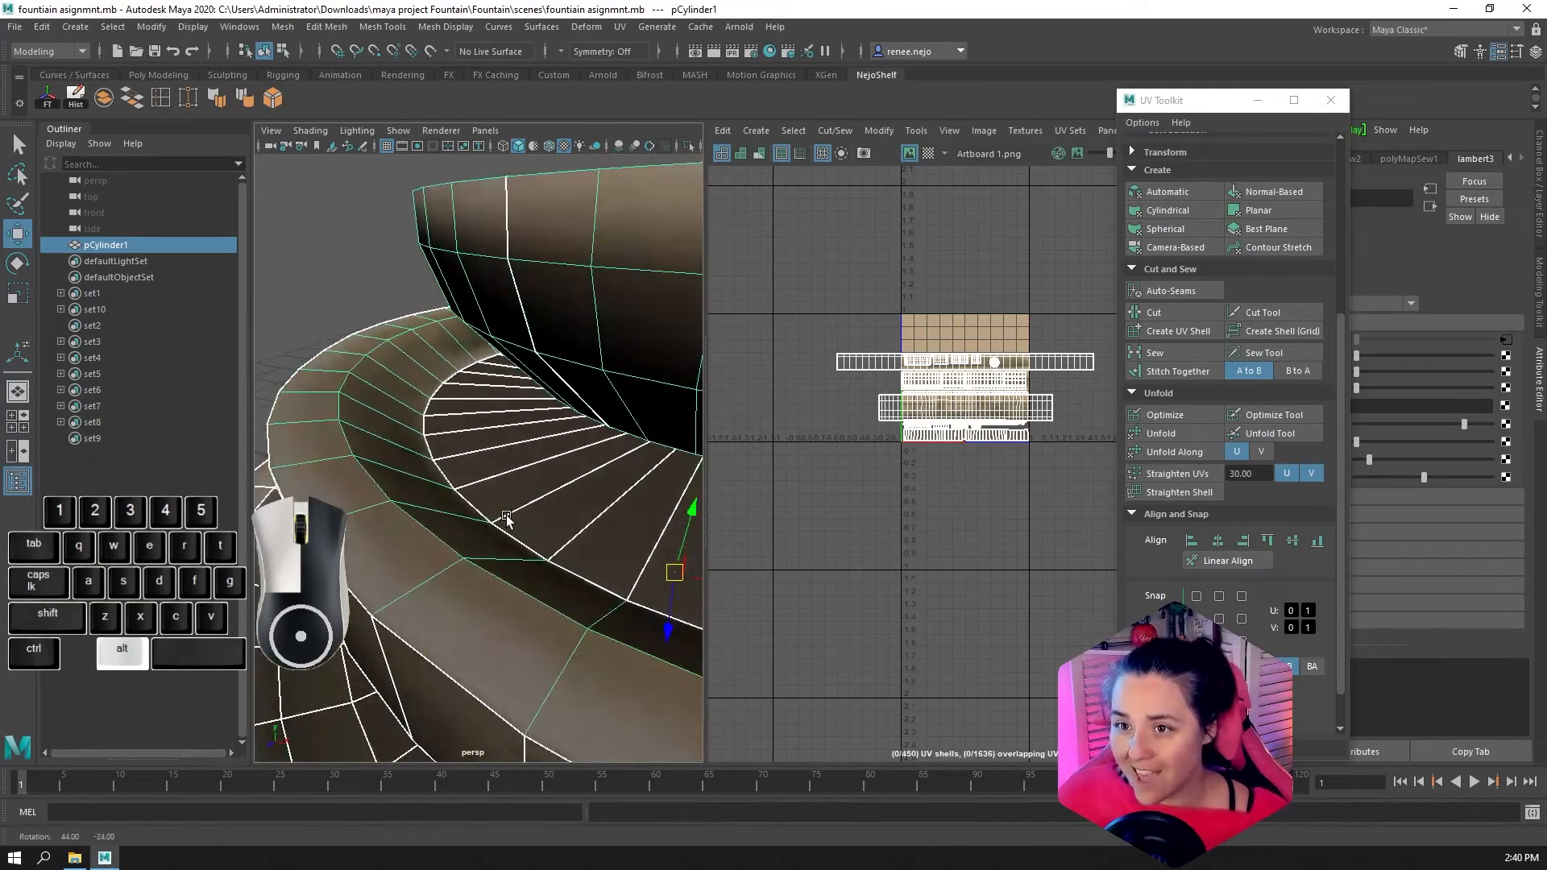
alt+right_drag(508, 518, 411, 516)
alt+drag(436, 532, 492, 508)
alt+right_drag(515, 532, 614, 556)
alt+drag(614, 558, 448, 576)
scroll(391, 549, up, 2)
scroll(392, 549, down, 1)
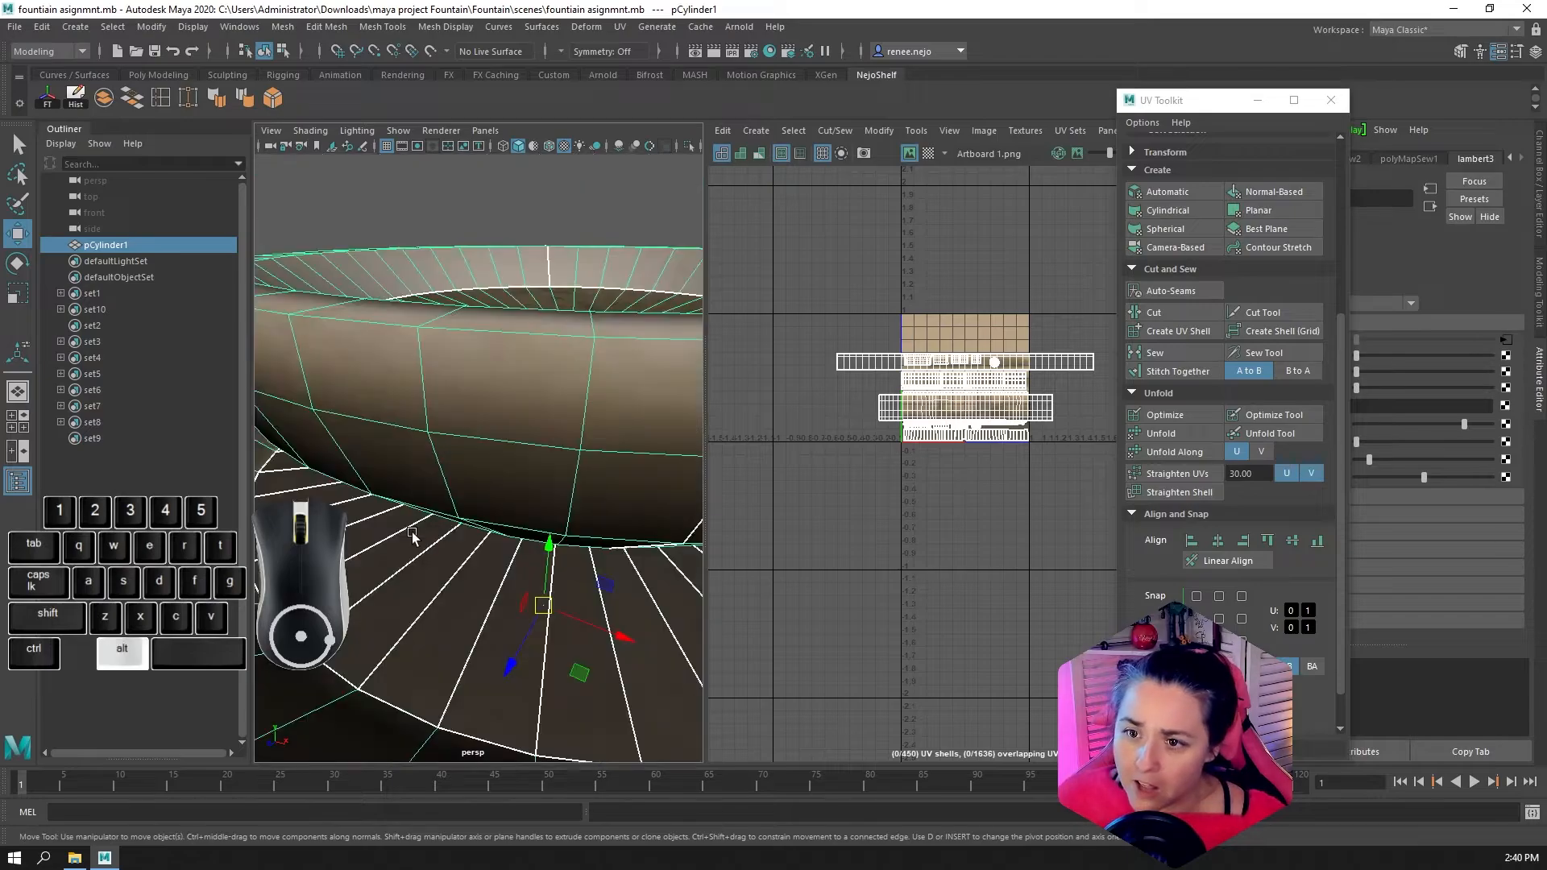
alt+right_drag(414, 537, 379, 538)
alt+drag(379, 538, 540, 639)
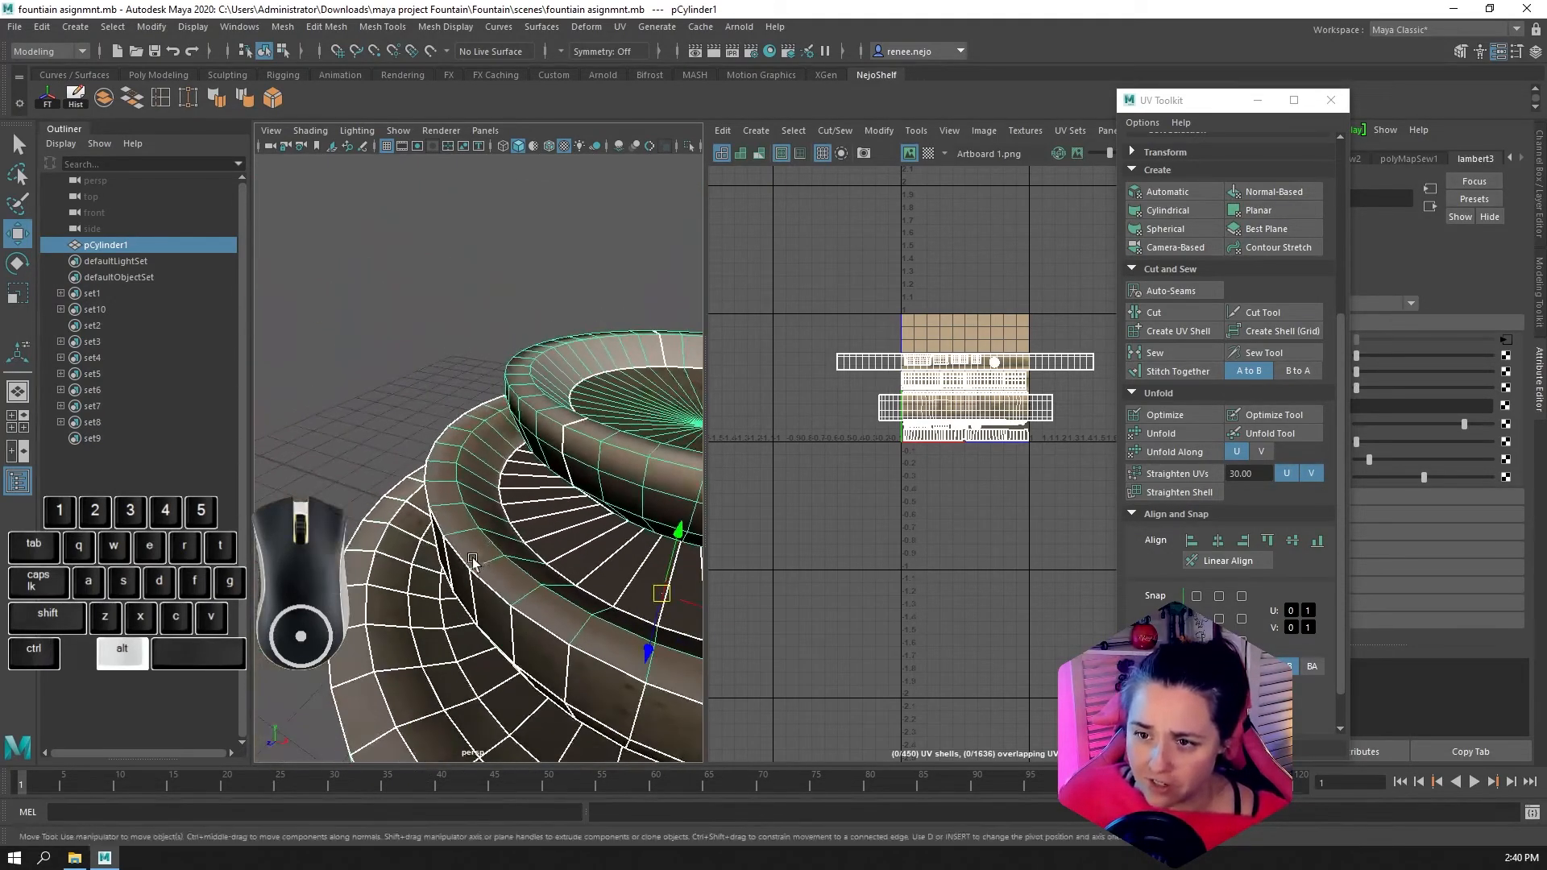
alt+drag(545, 570, 497, 544)
right_drag(496, 544, 499, 458)
Select the face rings around the middle bowl's outer wall, from below its rim down to the bowl's underside
click(524, 564)
shift+double_click(476, 560)
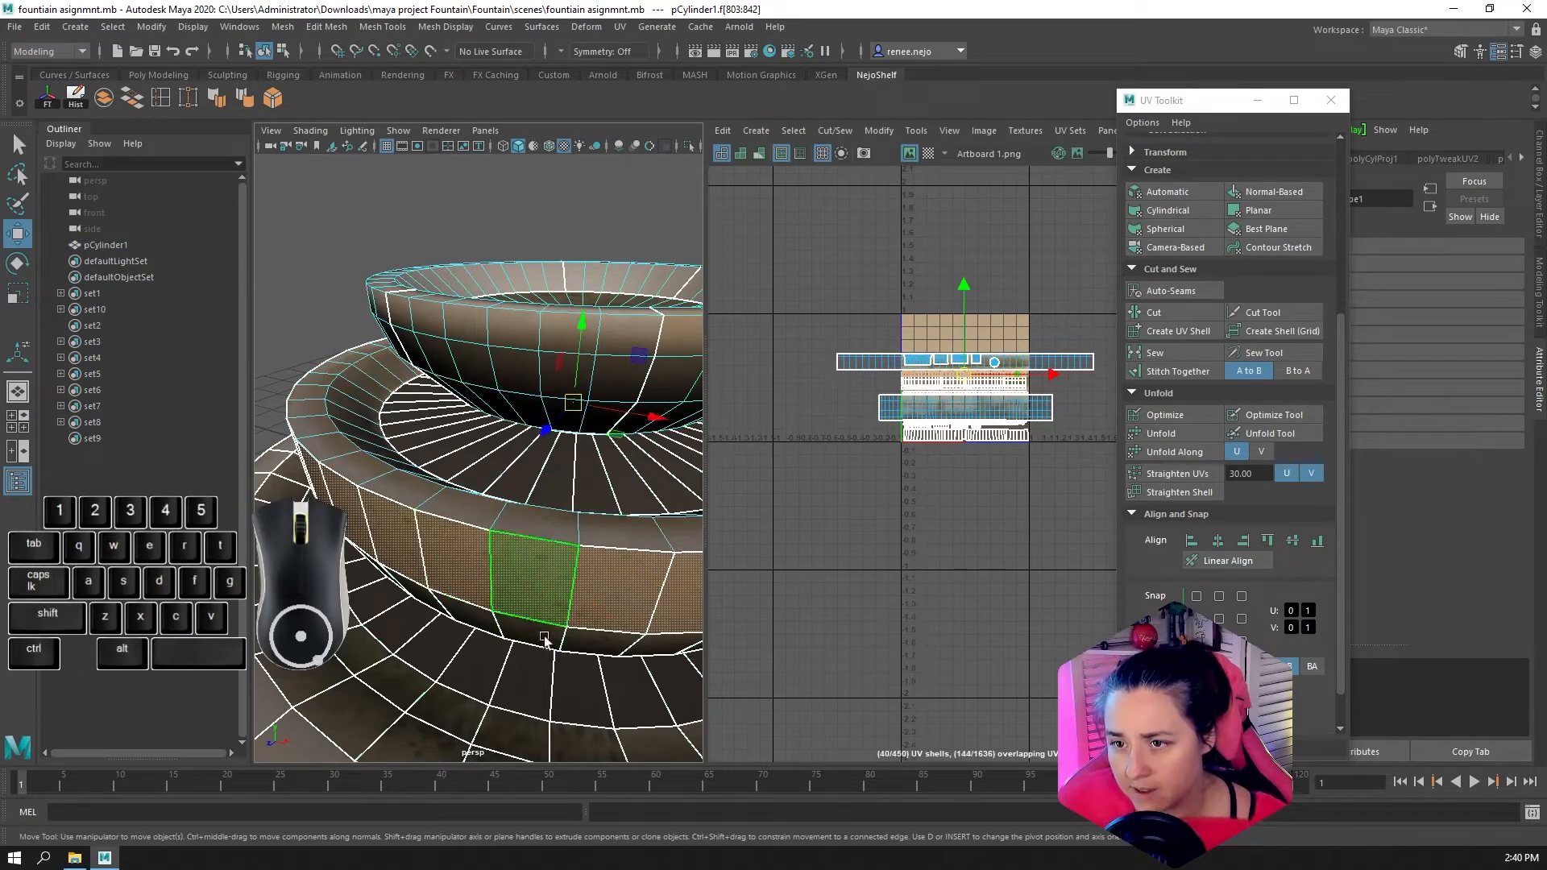
alt+drag(556, 611, 581, 545)
alt+drag(592, 397, 605, 433)
alt+drag(626, 598, 626, 520)
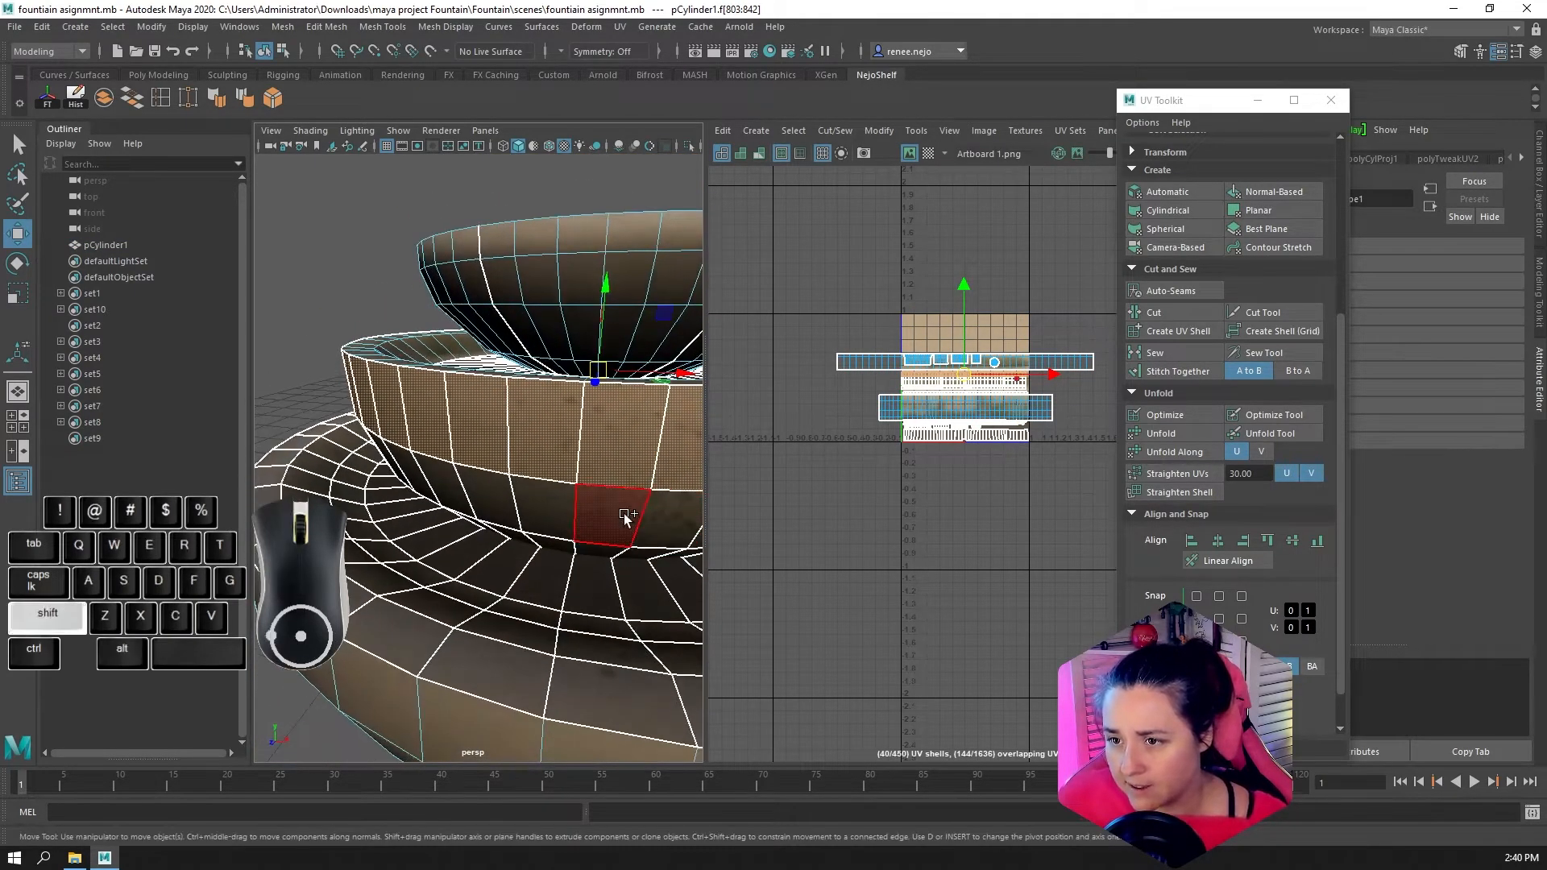
shift+click(624, 516)
shift+double_click(558, 513)
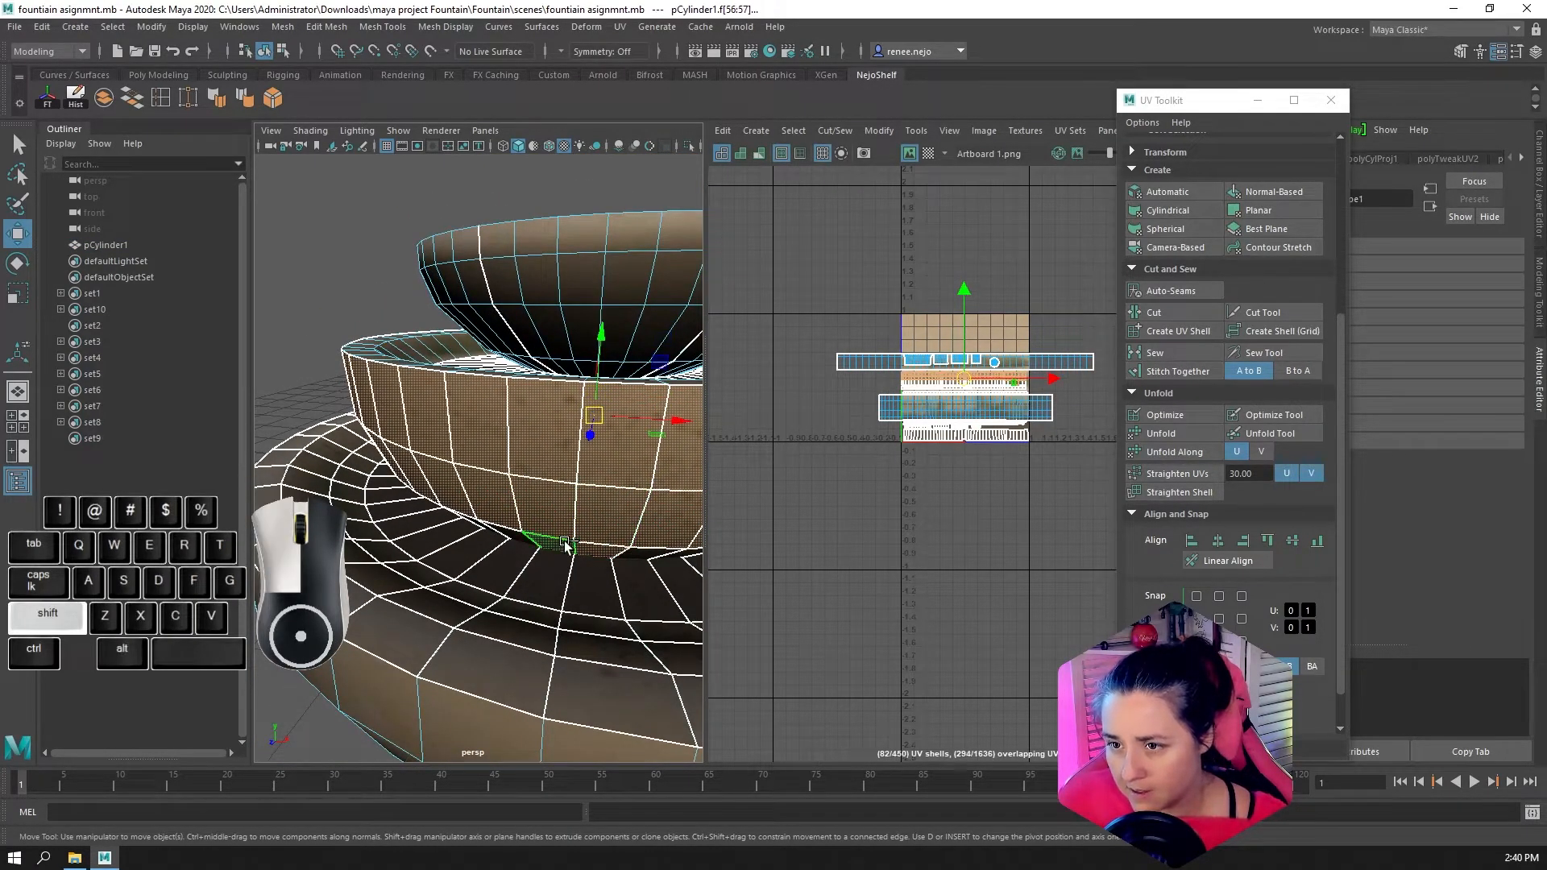
shift+double_click(564, 545)
Try a cylindrical UV projection on the bowl's outer wall faces, with its vertical scale reduced to 0.457
scroll(955, 415, up, 8)
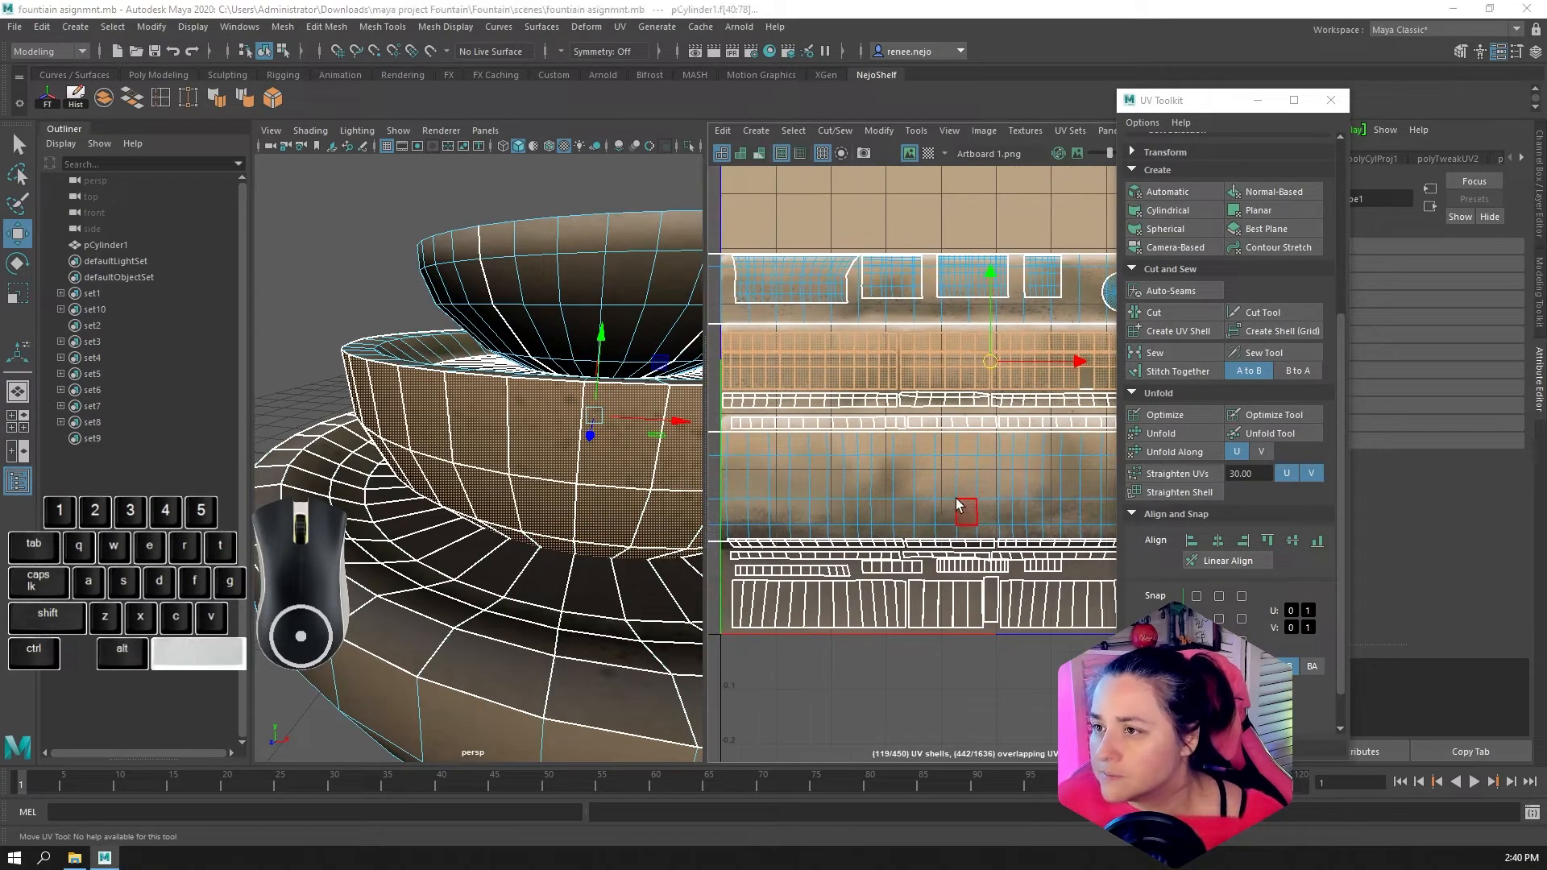
scroll(1024, 432, up, 2)
key(space)
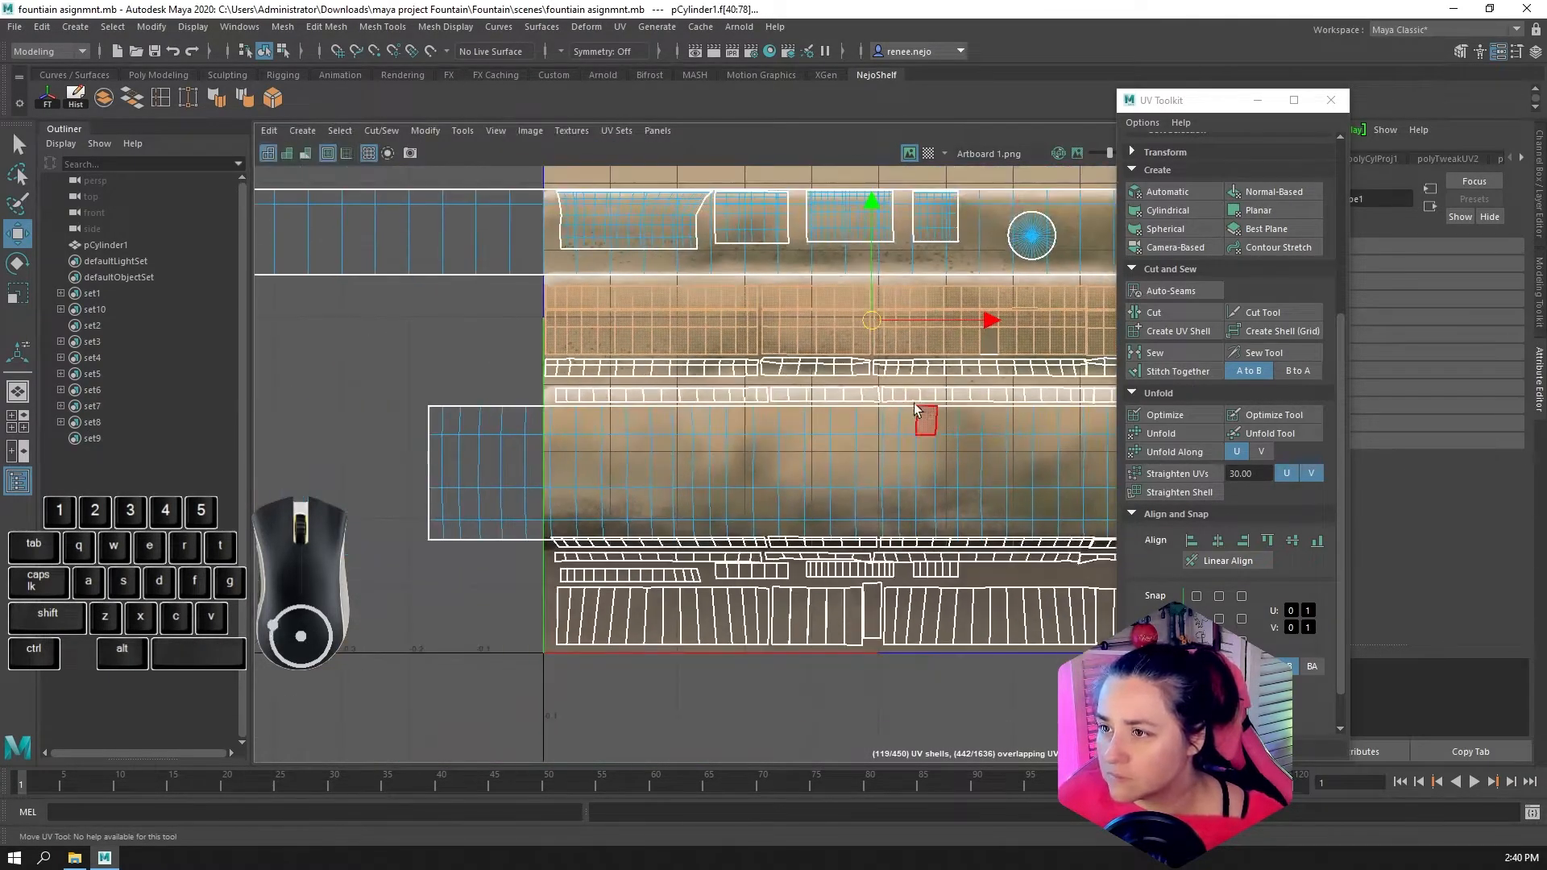
scroll(914, 403, down, 3)
alt+middle_drag(890, 414, 750, 438)
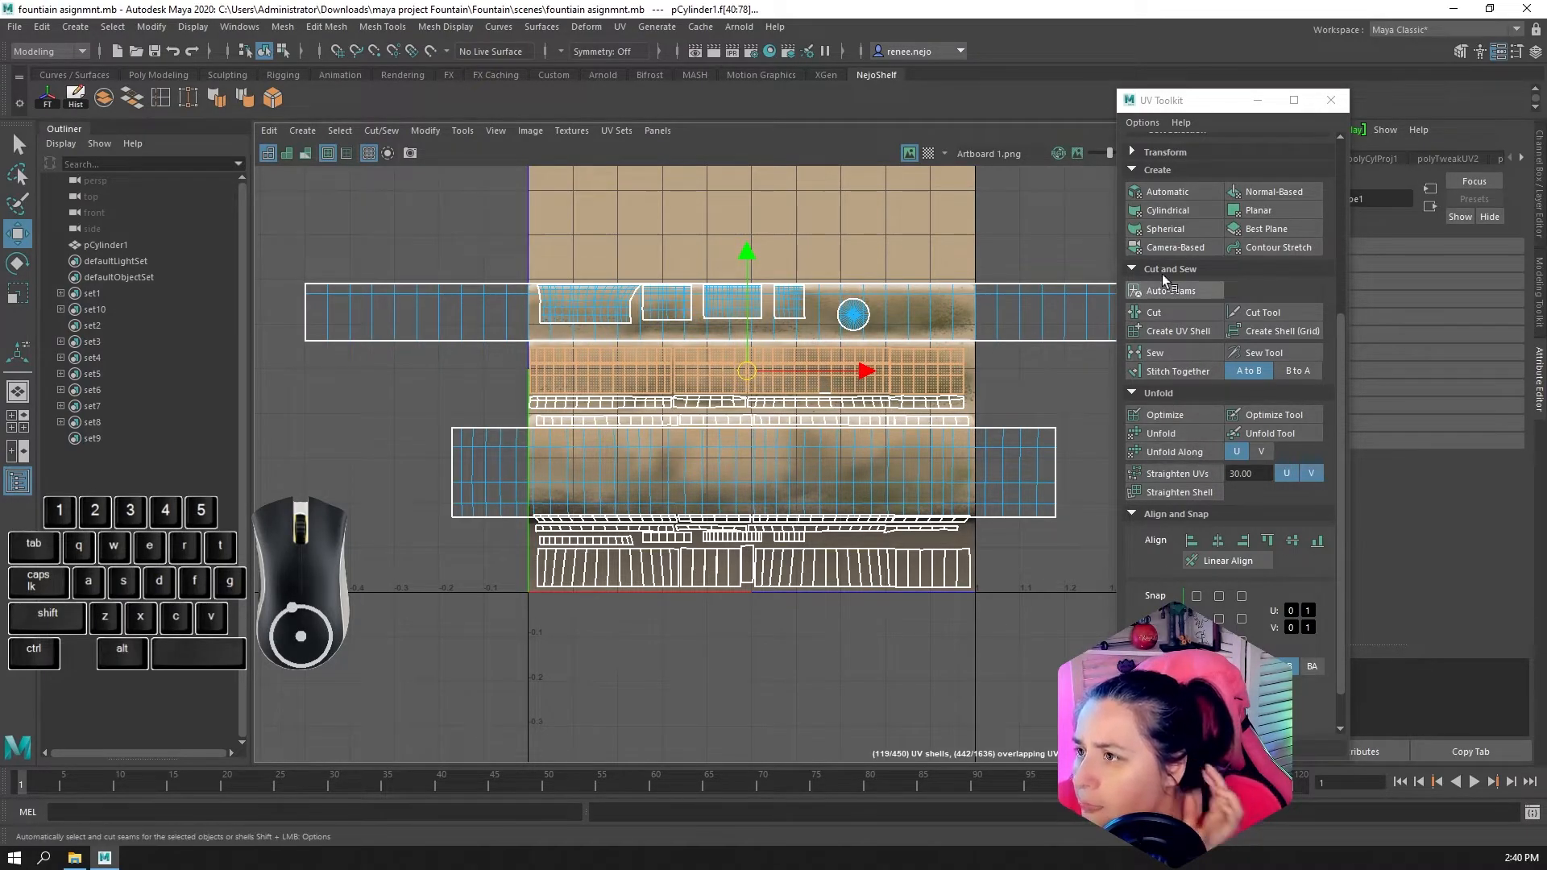
click(1168, 211)
scroll(870, 331, down, 3)
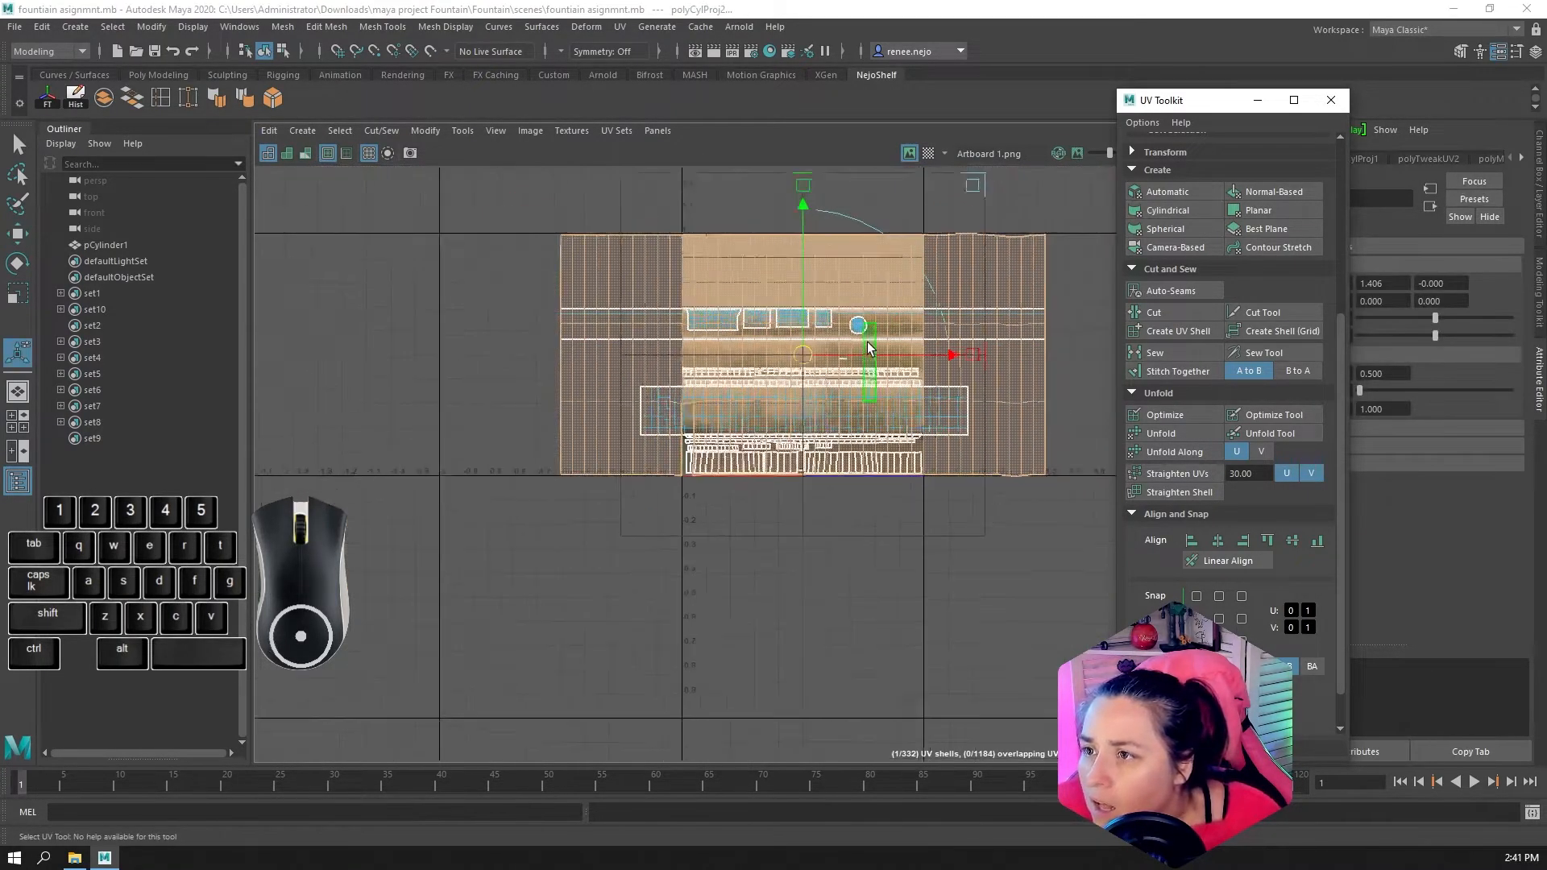
drag(811, 220, 826, 297)
key(space)
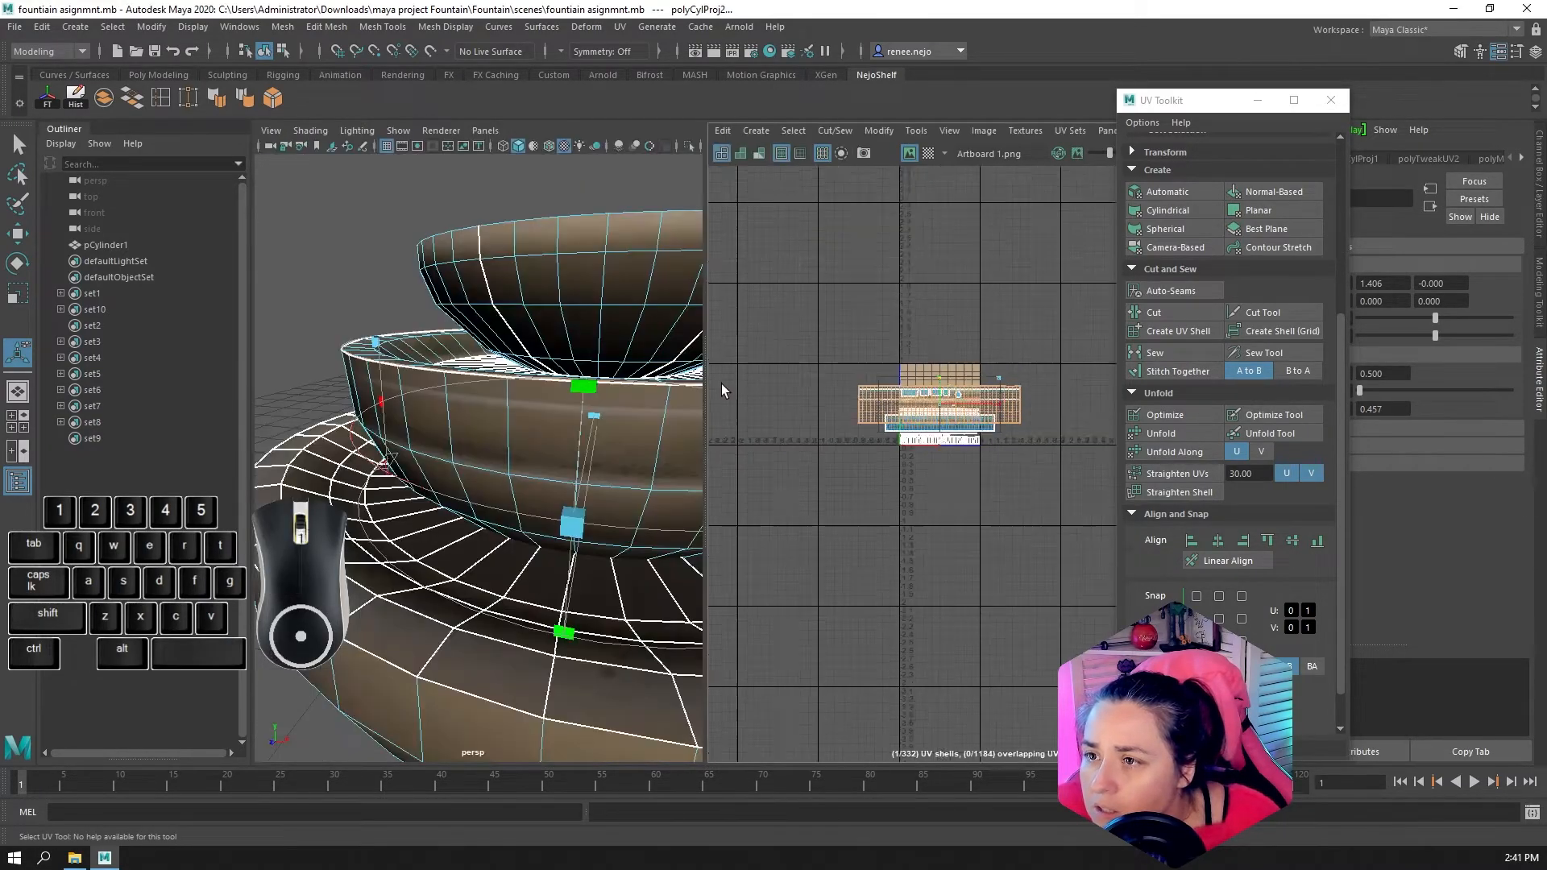
Try to fit the projected wall shell onto the wide stained trim band by moving it down and scaling it vertically
scroll(722, 384, down, 4)
alt+drag(598, 483, 528, 466)
scroll(786, 419, up, 2)
key(w)
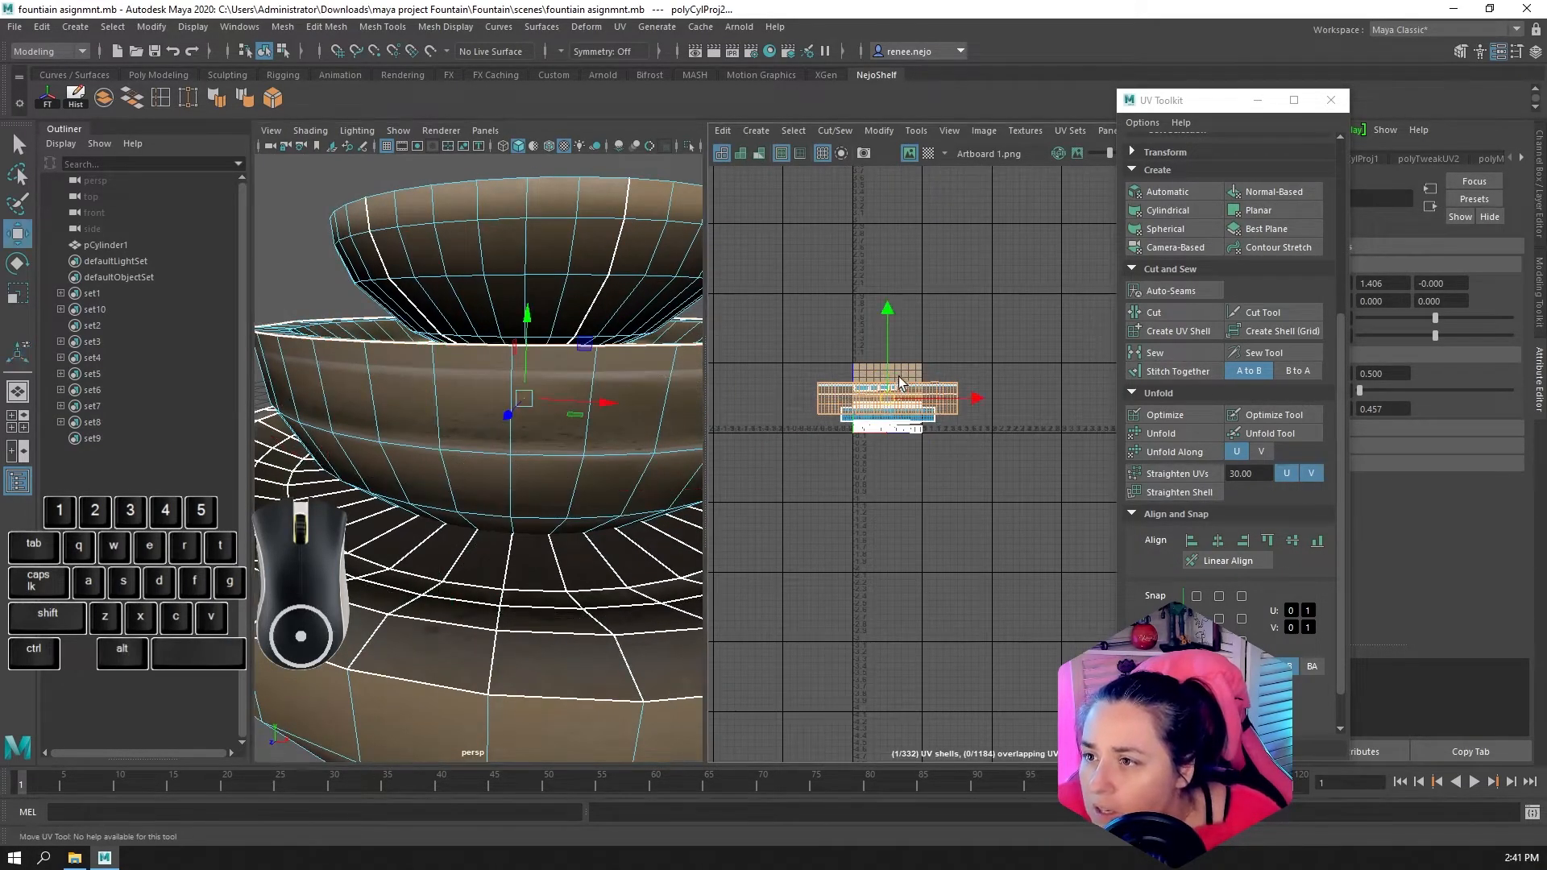
scroll(891, 355, up, 2)
drag(883, 332, 893, 413)
scroll(890, 411, up, 2)
scroll(885, 433, up, 2)
scroll(893, 412, up, 6)
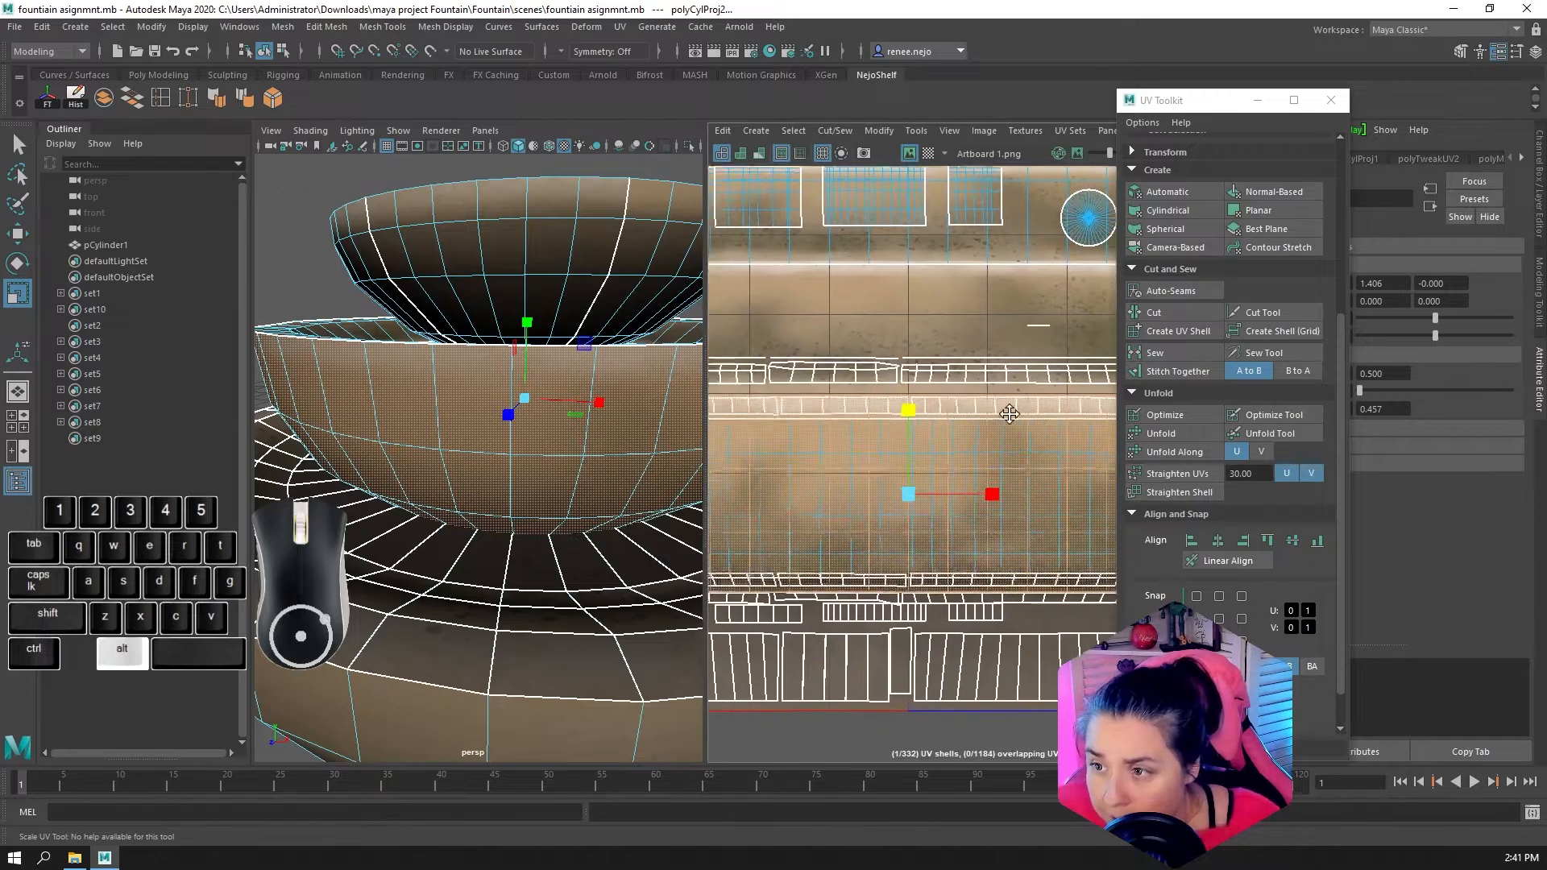
mouse_move(566, 531)
alt+mouse_down()
mouse_move(595, 520)
mouse_move(575, 528)
alt+mouse_up()
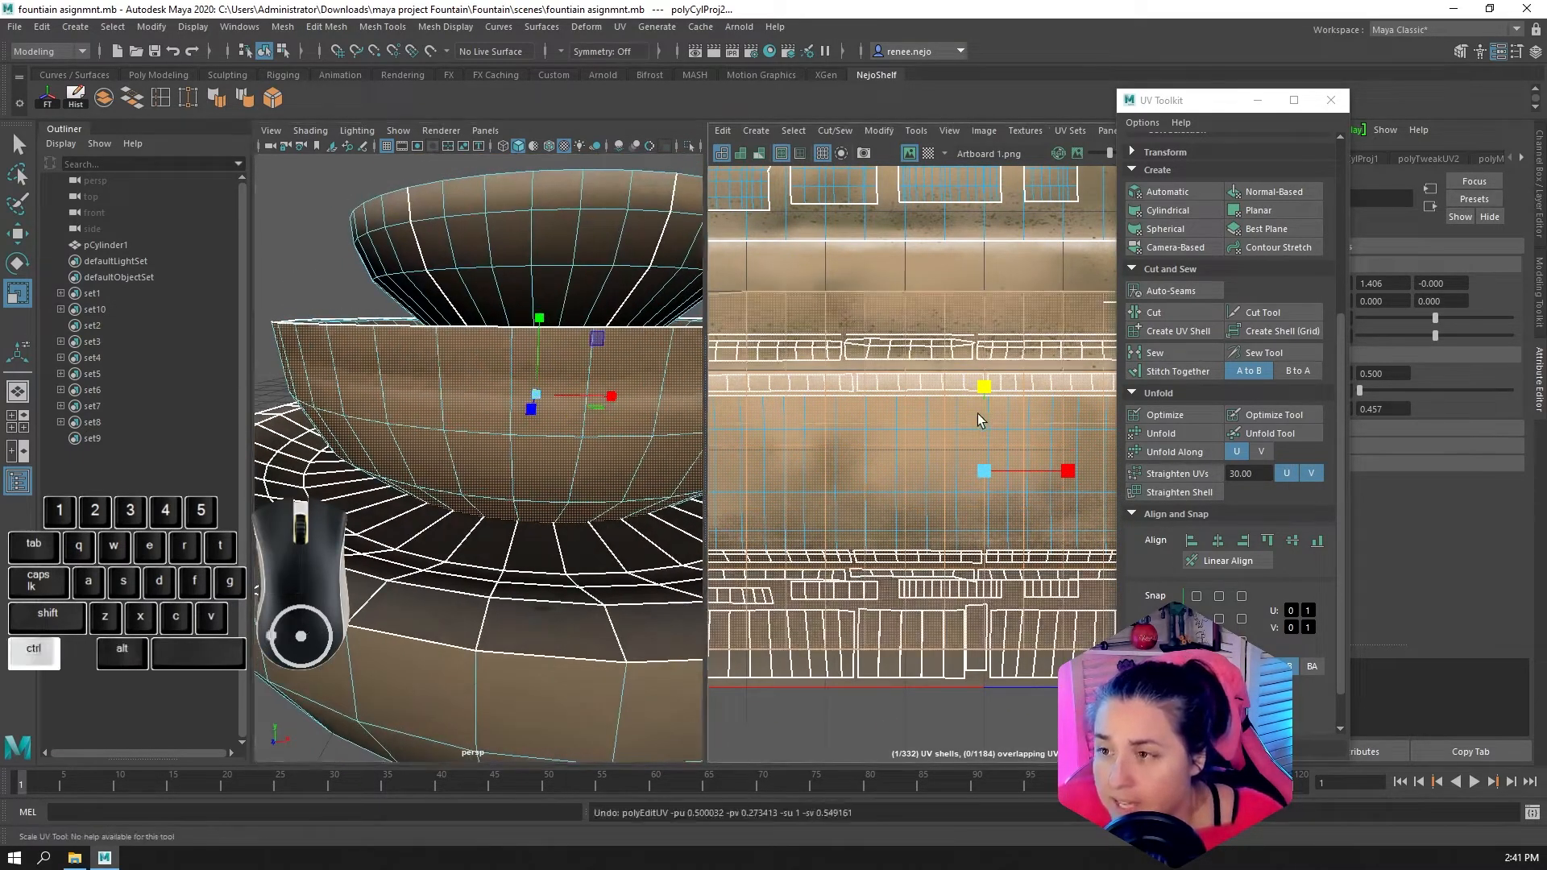
Undo the wall shell's scaling, move and cylindrical projection, along with the addition of the last face ring to the selection
key(ctrl+z)
key(ctrl+z)
scroll(973, 416, down, 5)
key(ctrl+z)
key(ctrl+z)
key(ctrl+z)
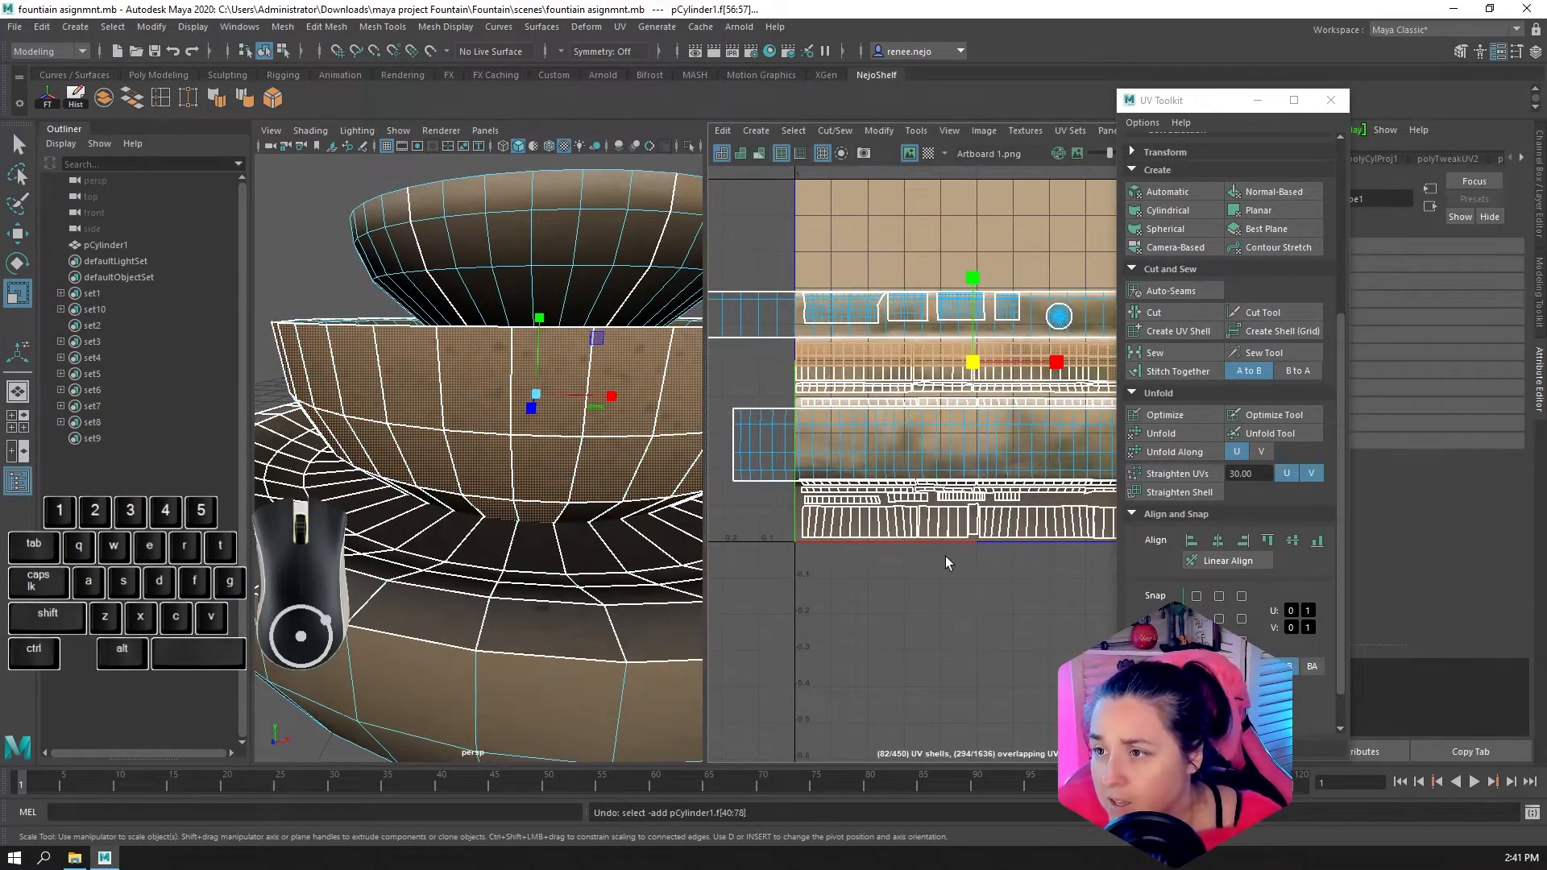
Select the face rings around the middle bowl's outer wall, from underside to rim, and apply a cylindrical UV projection to them
alt+drag(571, 493, 565, 471)
click(593, 472)
shift+double_click(537, 474)
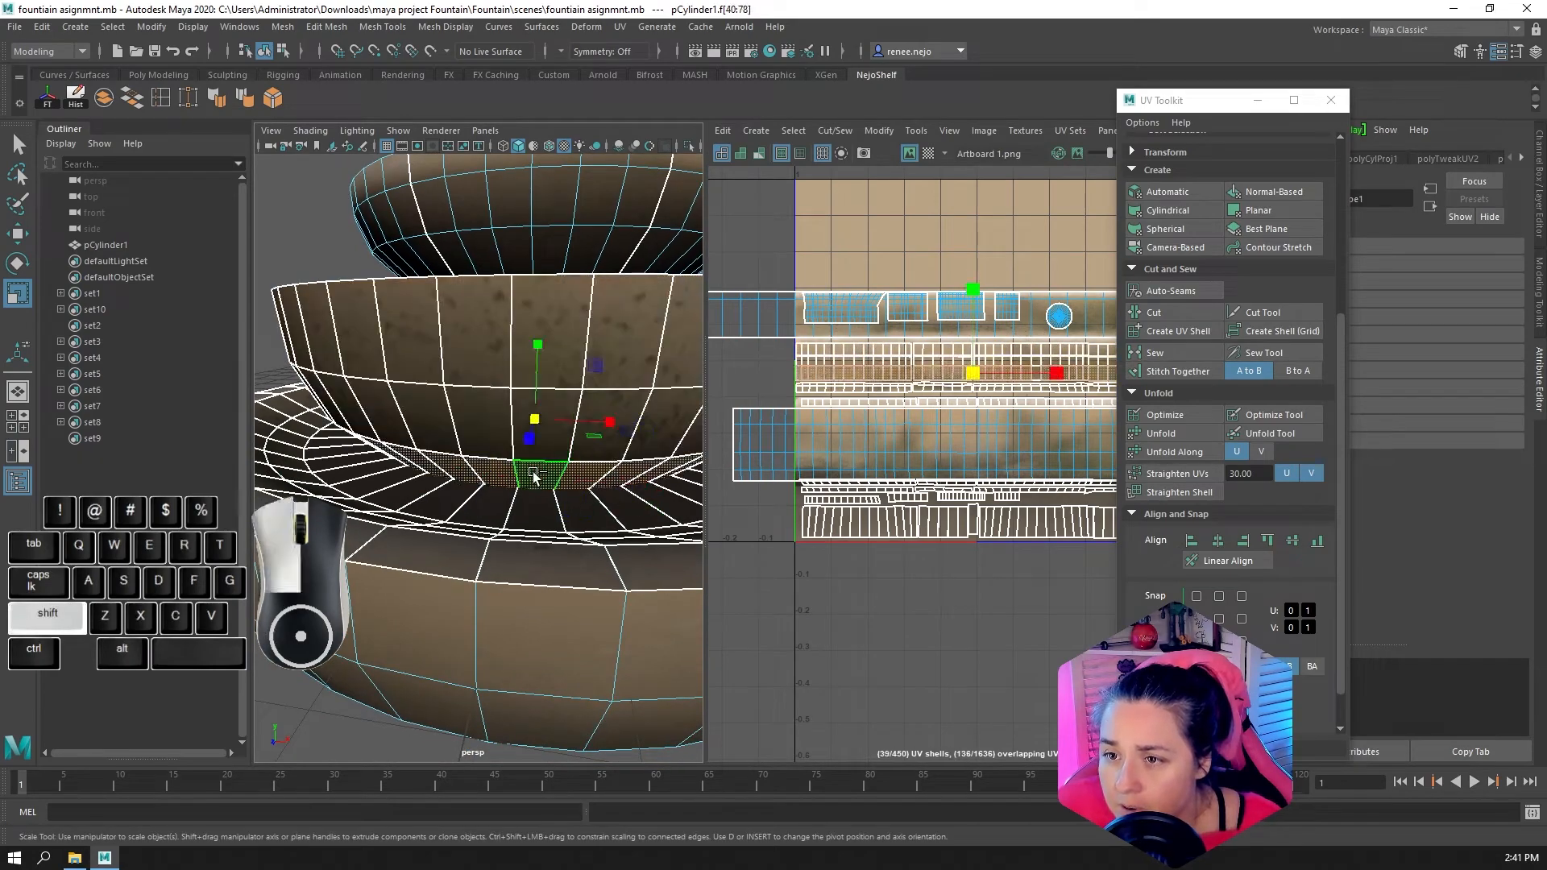
shift+click(602, 431)
shift+click(533, 408)
shift+double_click(553, 434)
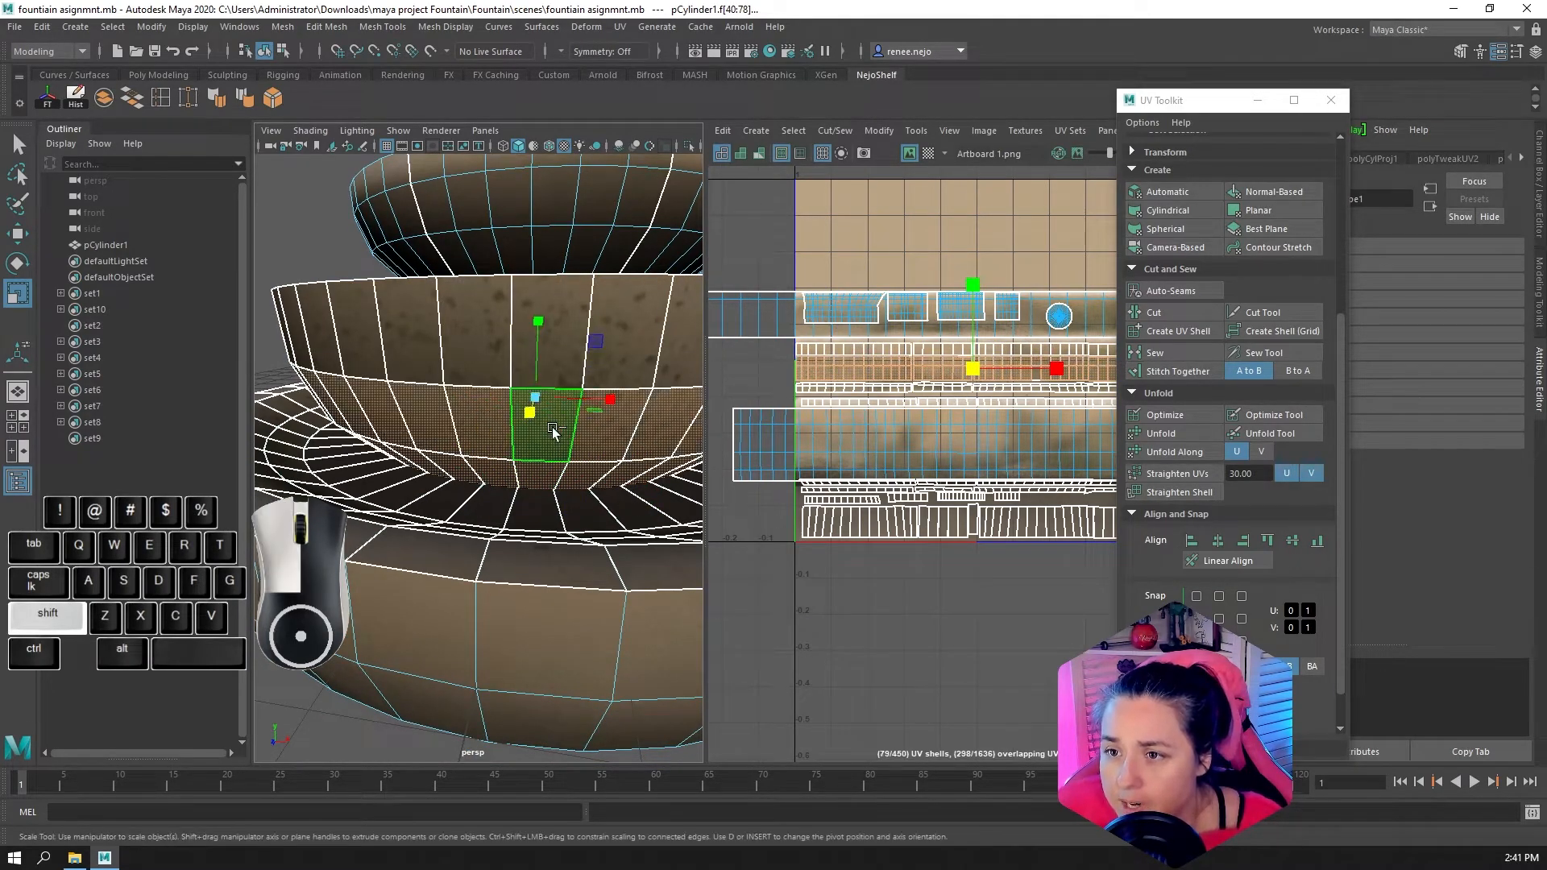
shift+click(614, 346)
shift+double_click(522, 321)
alt+drag(520, 327, 522, 463)
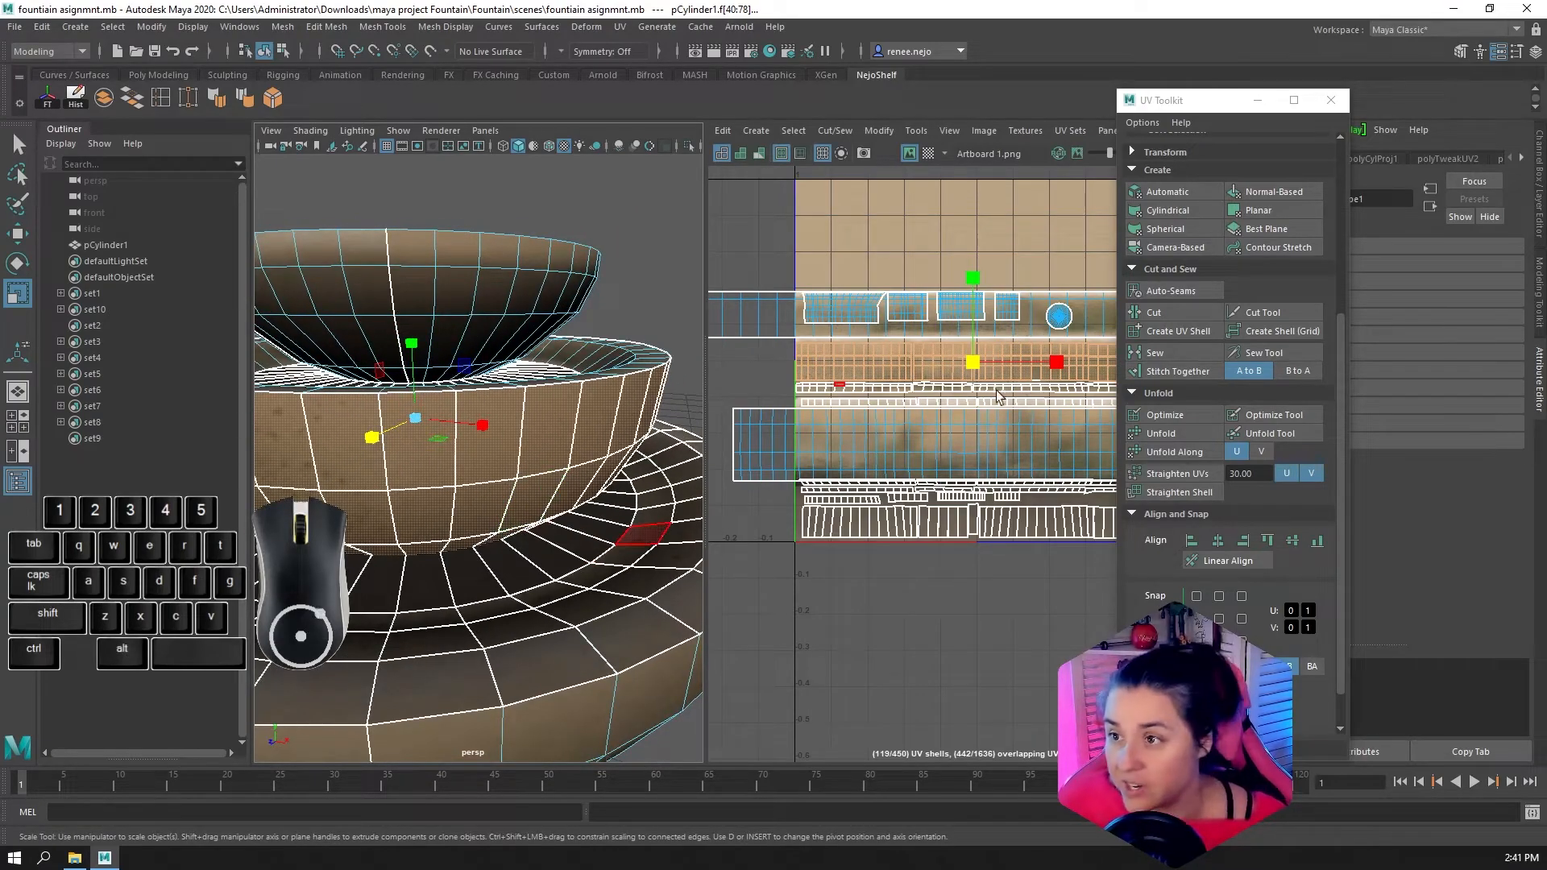
click(1173, 211)
scroll(904, 508, down, 3)
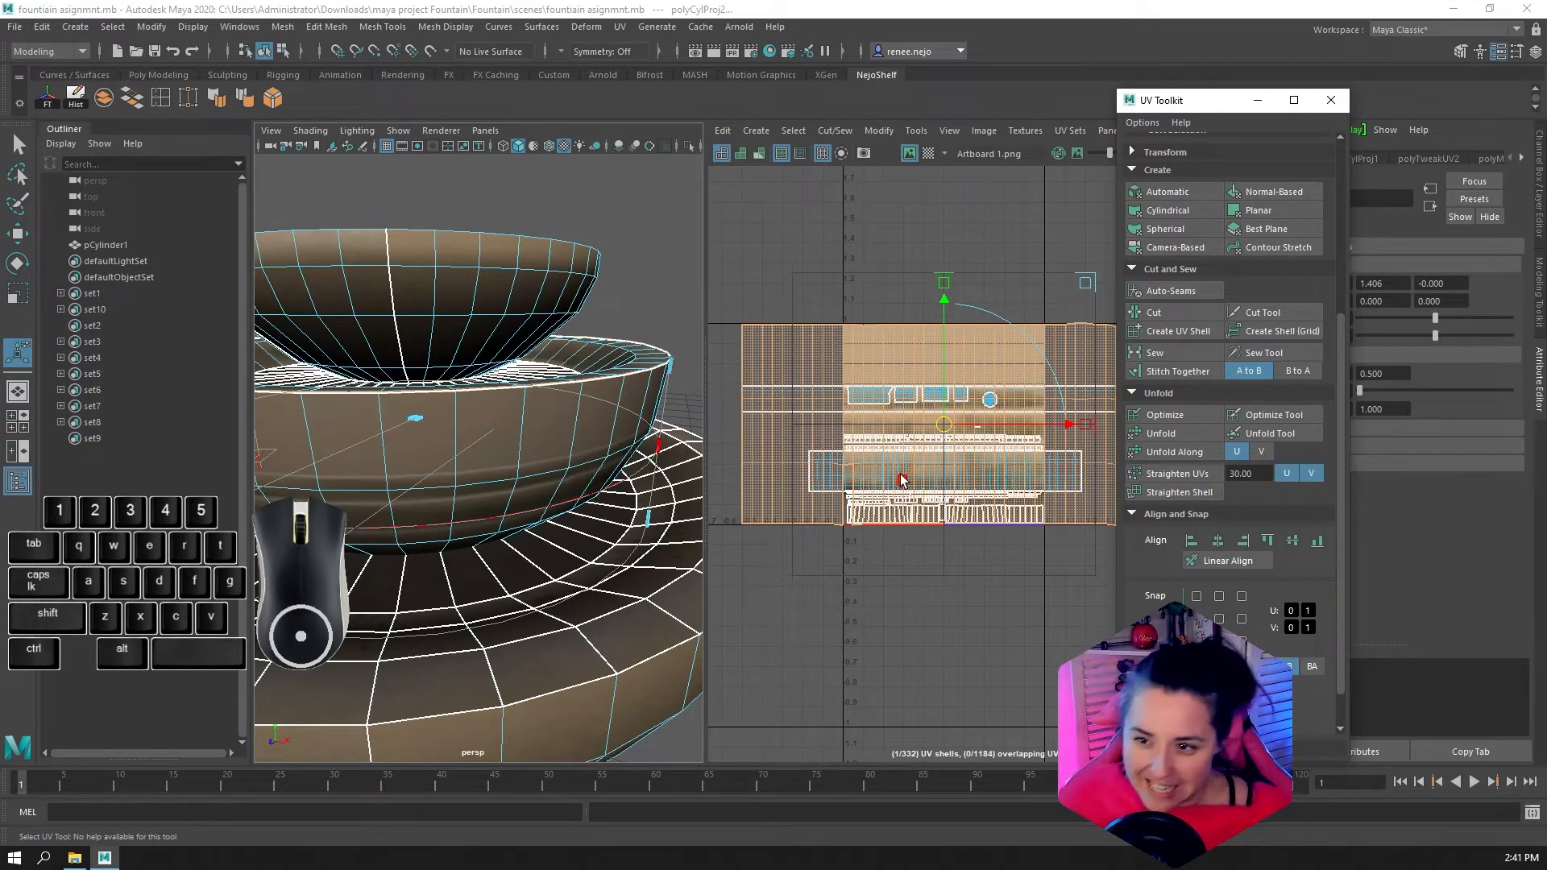
Reselect the middle bowl's projected wall shell and scale it vertically to a little under half the texture's height
alt+drag(510, 614, 477, 517)
right_drag(456, 414, 370, 278)
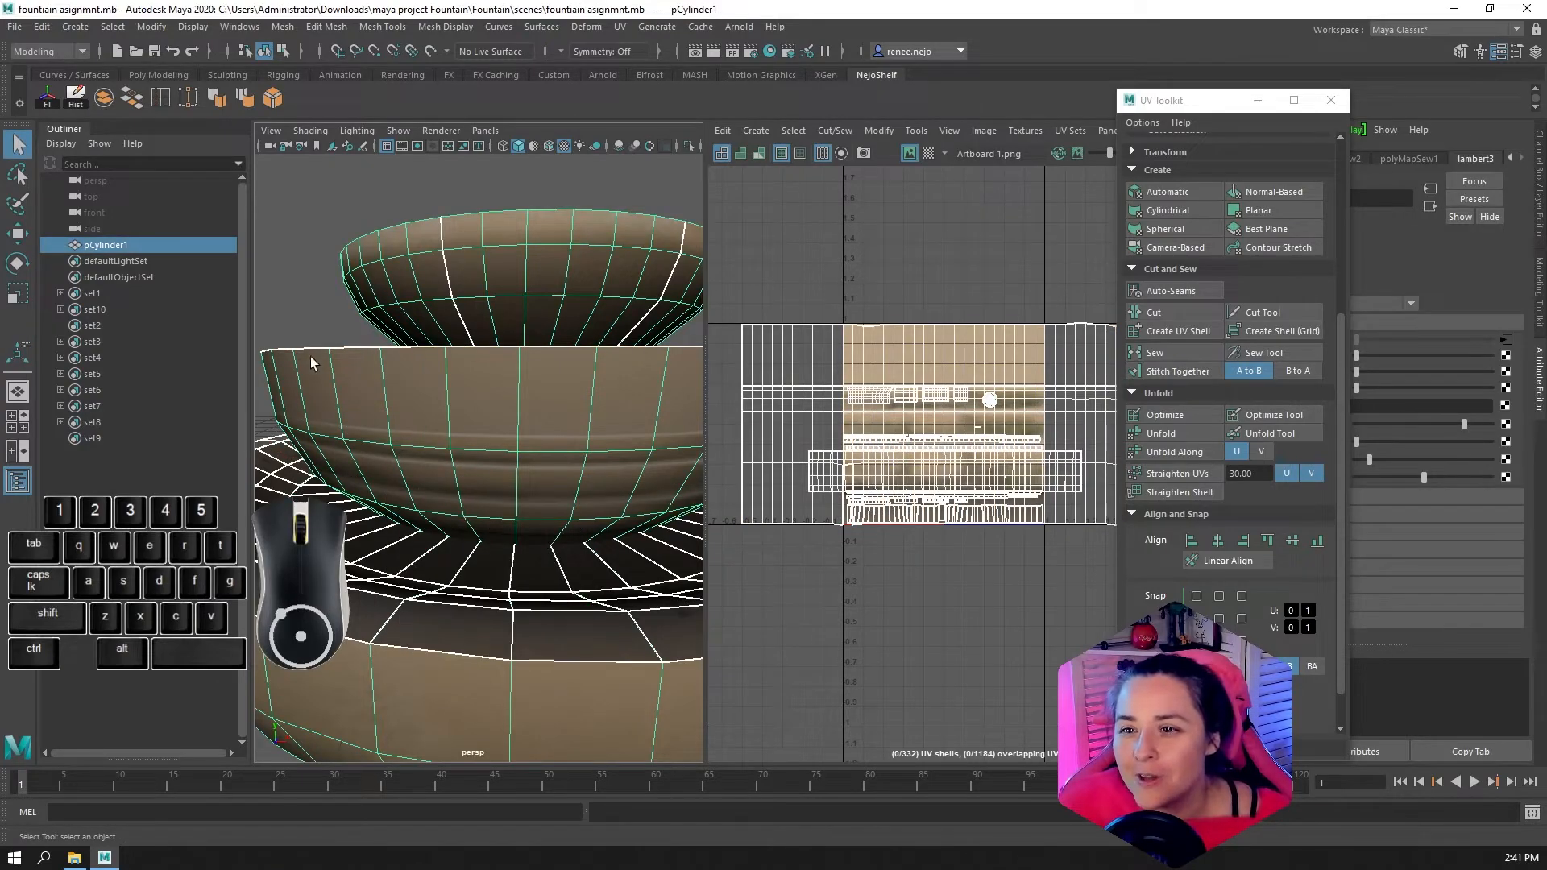
click(306, 329)
alt+drag(435, 516, 443, 535)
alt+right_drag(443, 535, 379, 563)
alt+drag(419, 567, 467, 569)
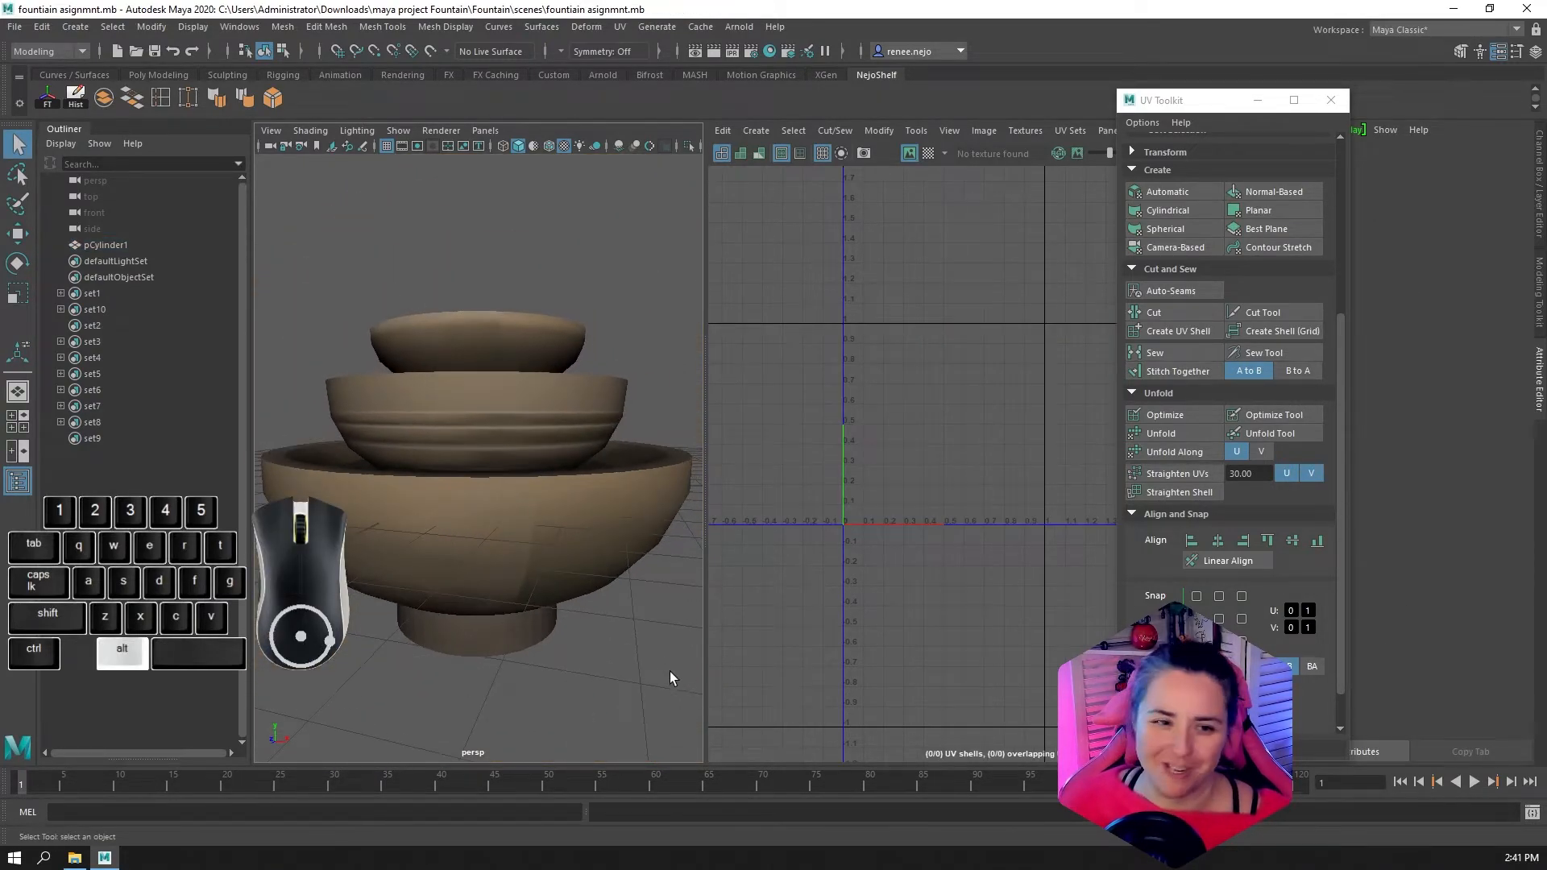
click(650, 542)
key(r)
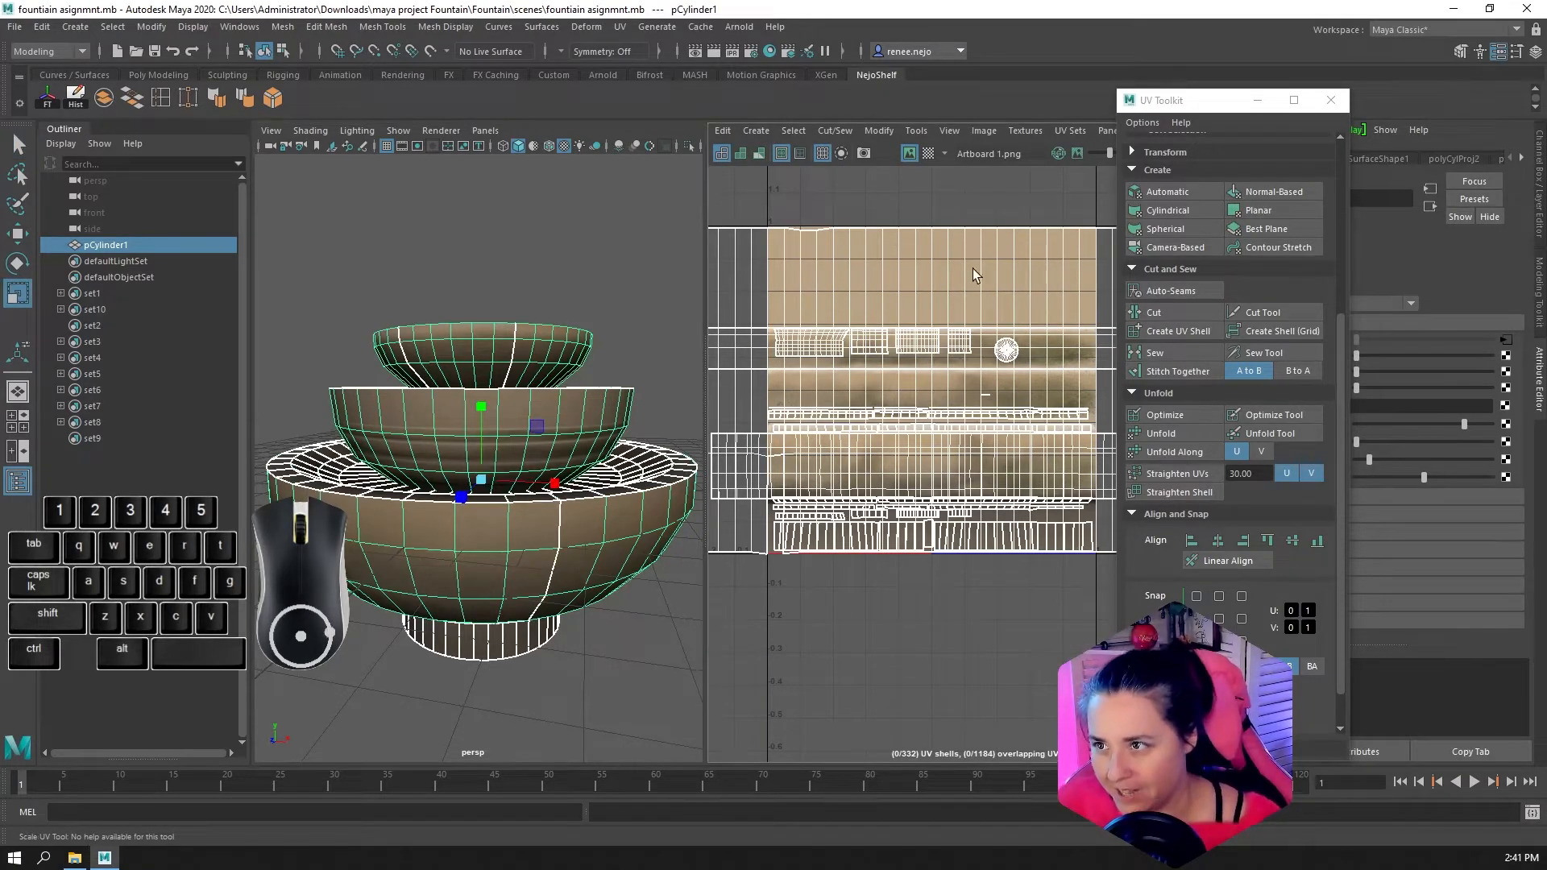
scroll(1227, 148, up, 5)
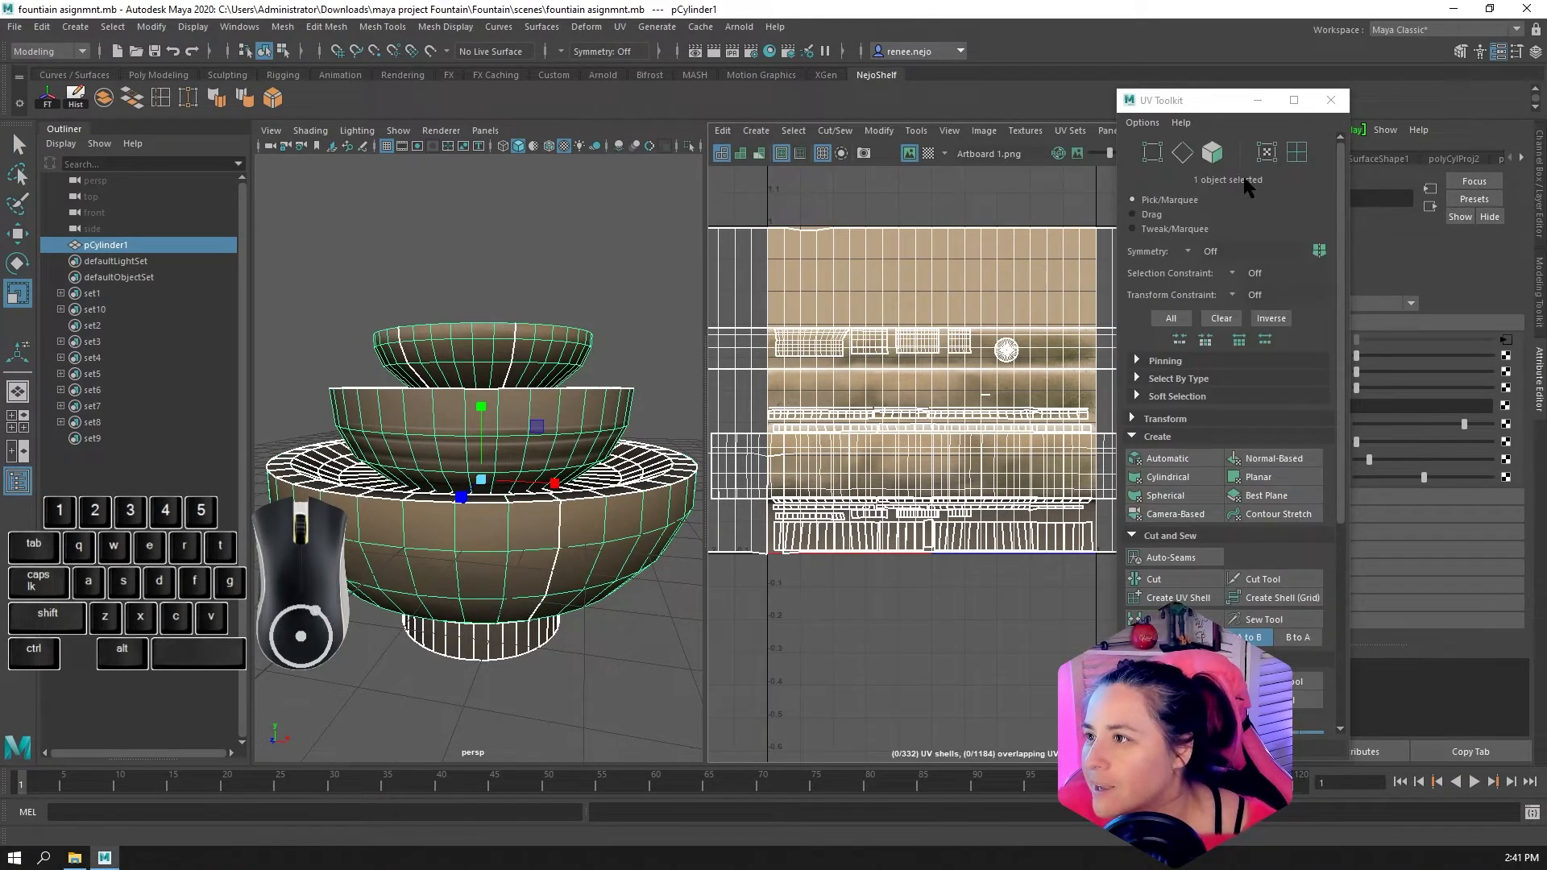
click(959, 277)
key(F11)
click(896, 259)
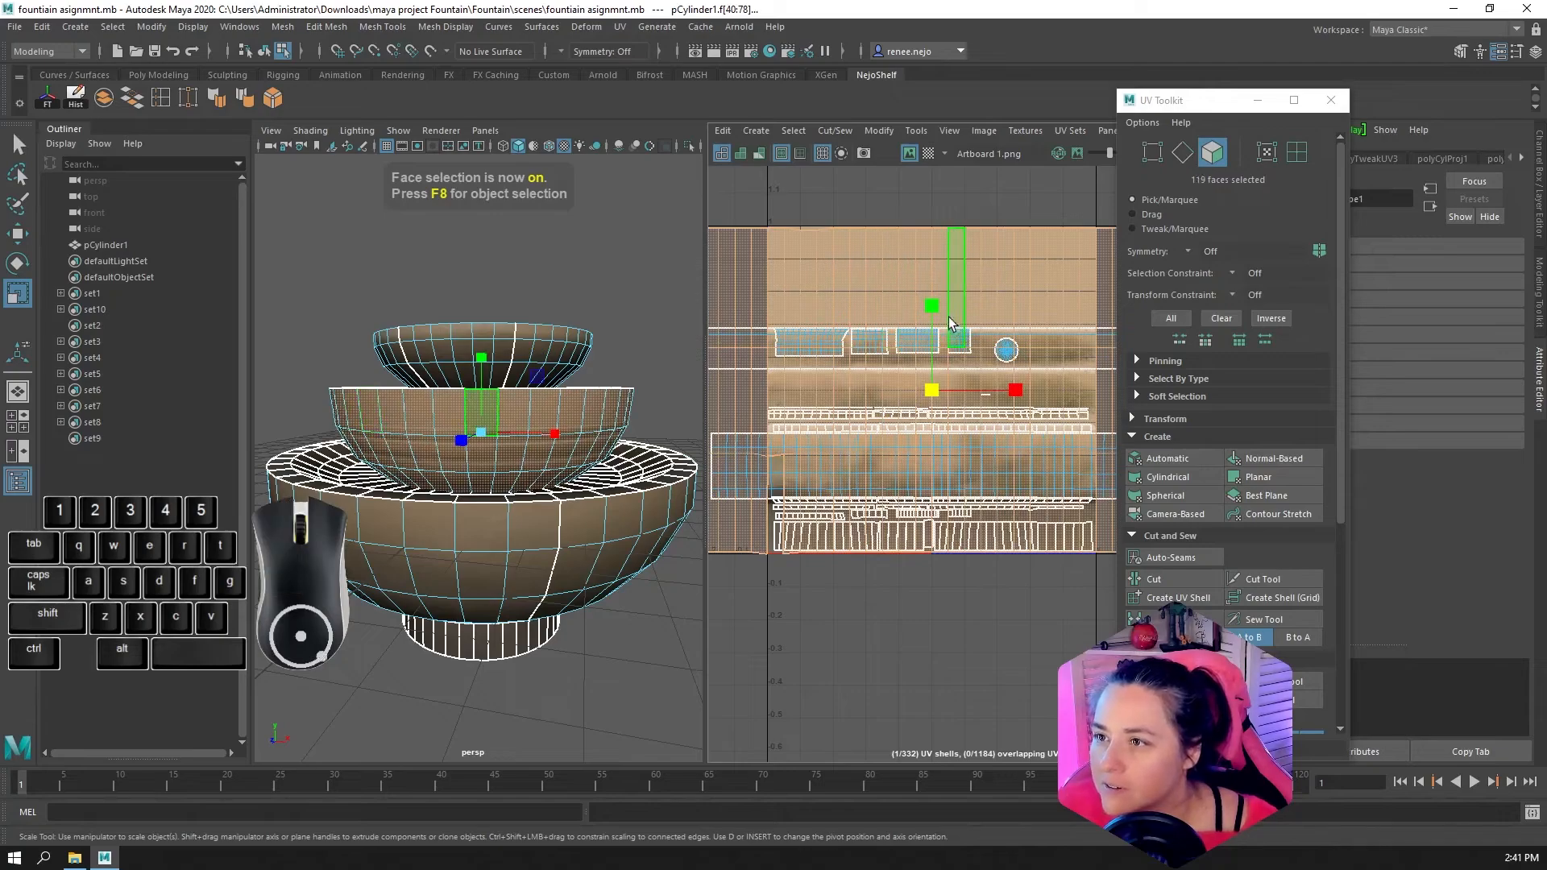
drag(933, 306, 939, 356)
Examine the fountain's bowls and pick two seam edges on the bottom bowl's outer wall to locate its shell in the UV layout
right_drag(574, 424, 615, 376)
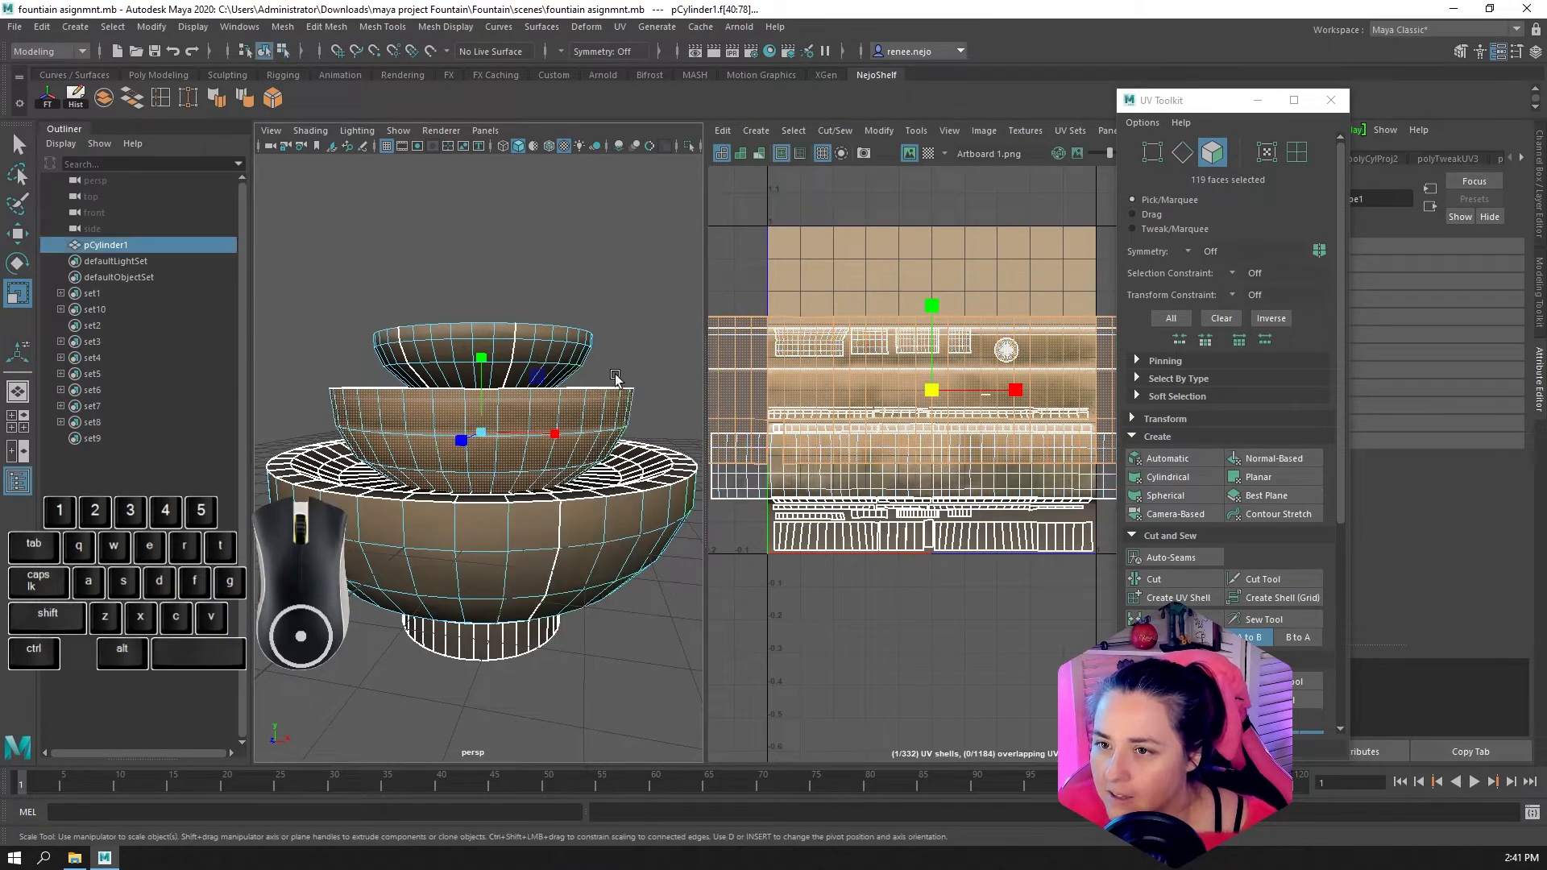
click(614, 376)
alt+drag(545, 506, 522, 564)
alt+right_drag(522, 564, 516, 611)
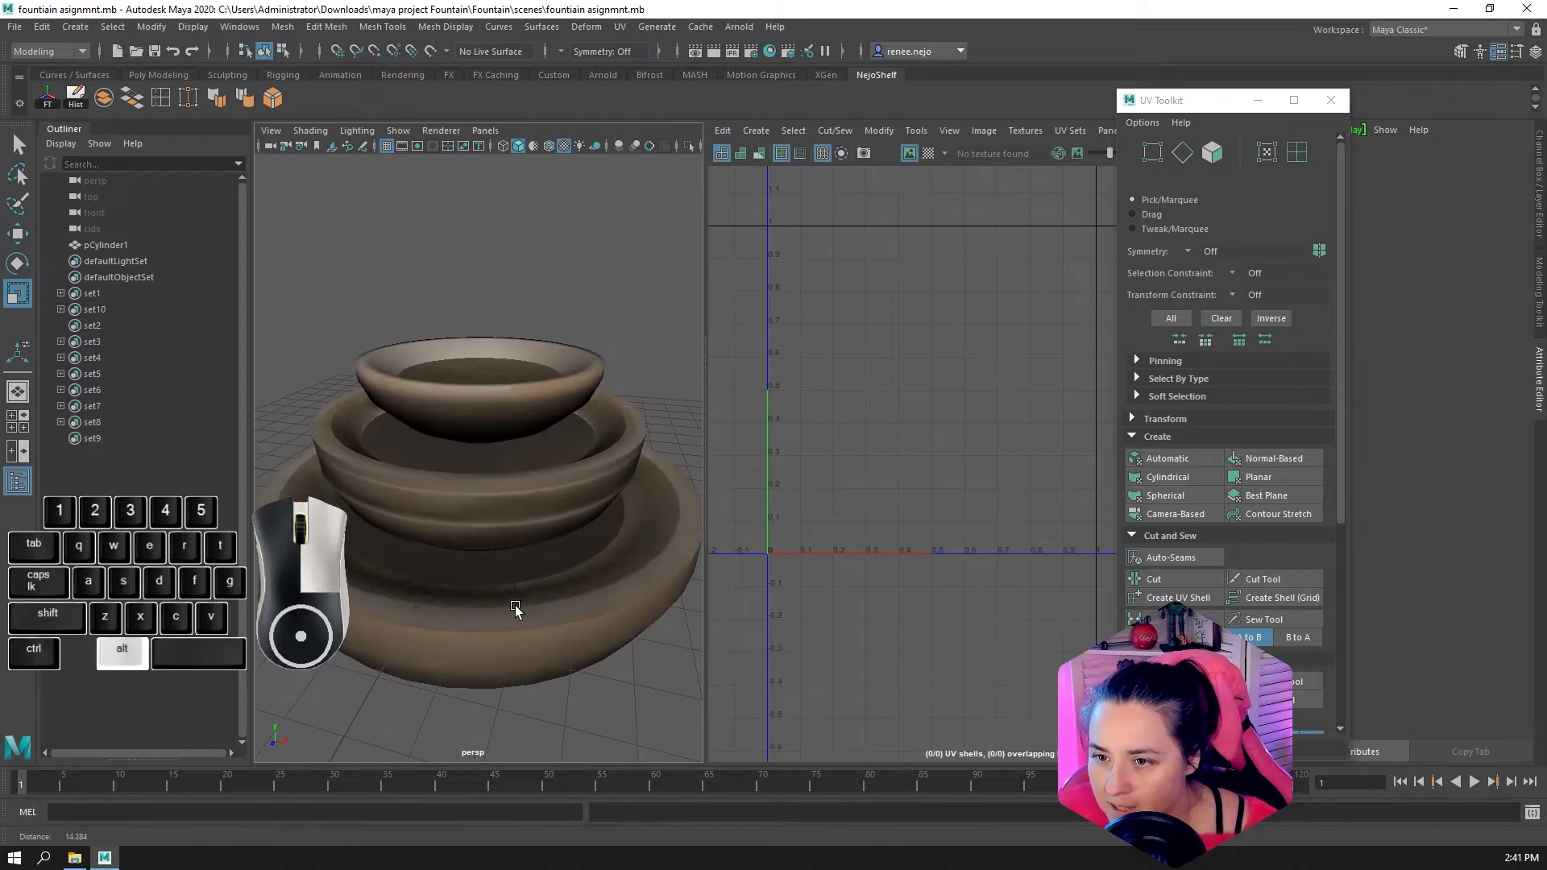
alt+drag(516, 611, 532, 569)
right_drag(516, 411, 521, 372)
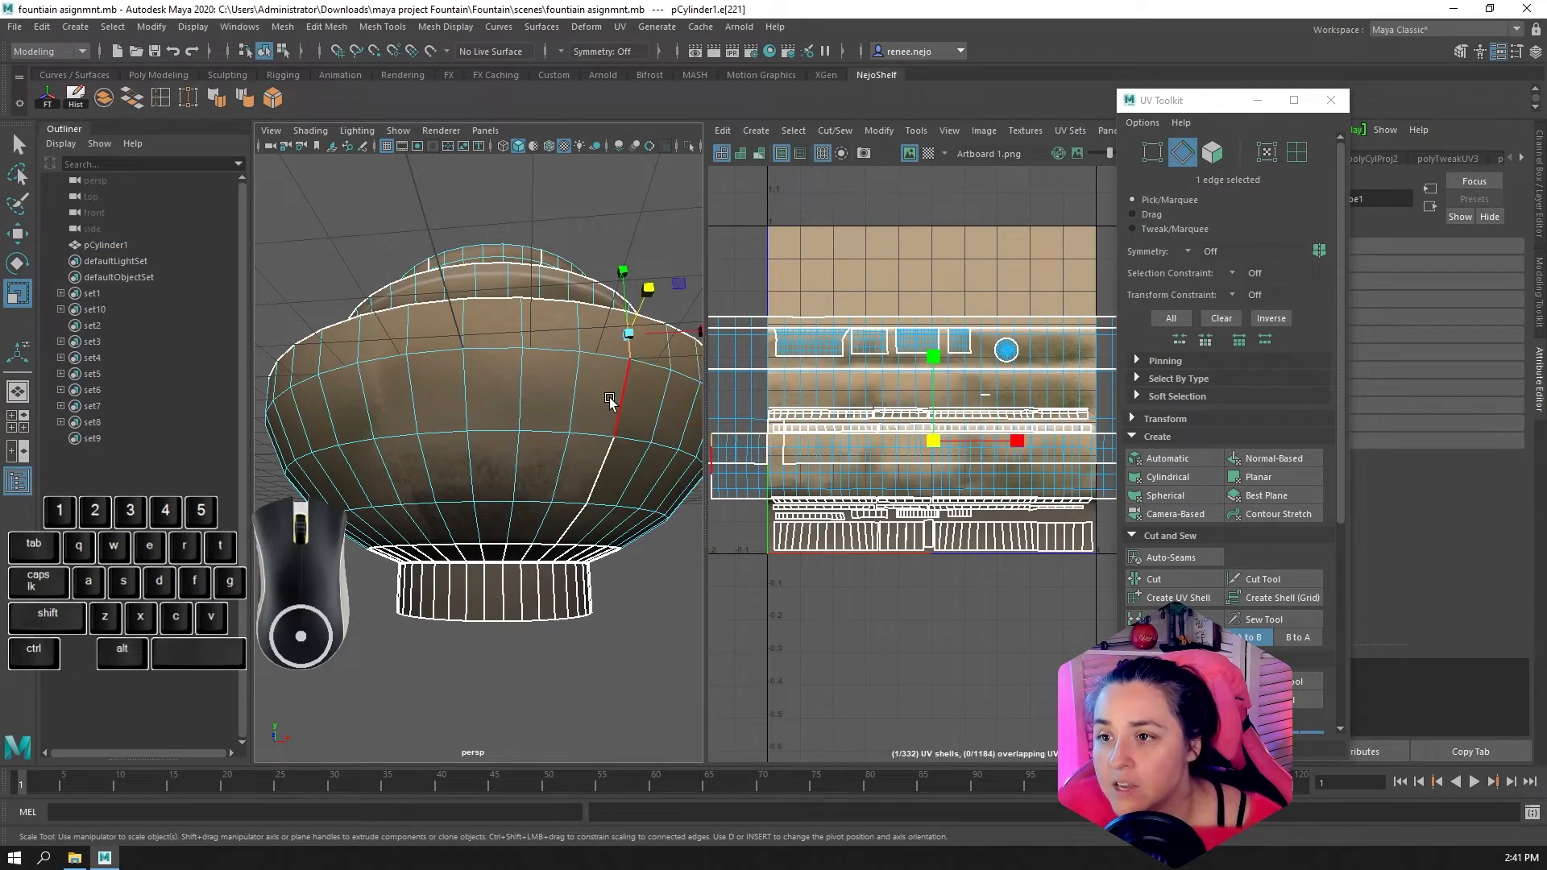
alt+middle_drag(913, 478, 934, 483)
alt+scroll(935, 488, down, 5)
alt+scroll(955, 488, up, 5)
alt+middle_drag(841, 495, 939, 488)
shift+click(623, 395)
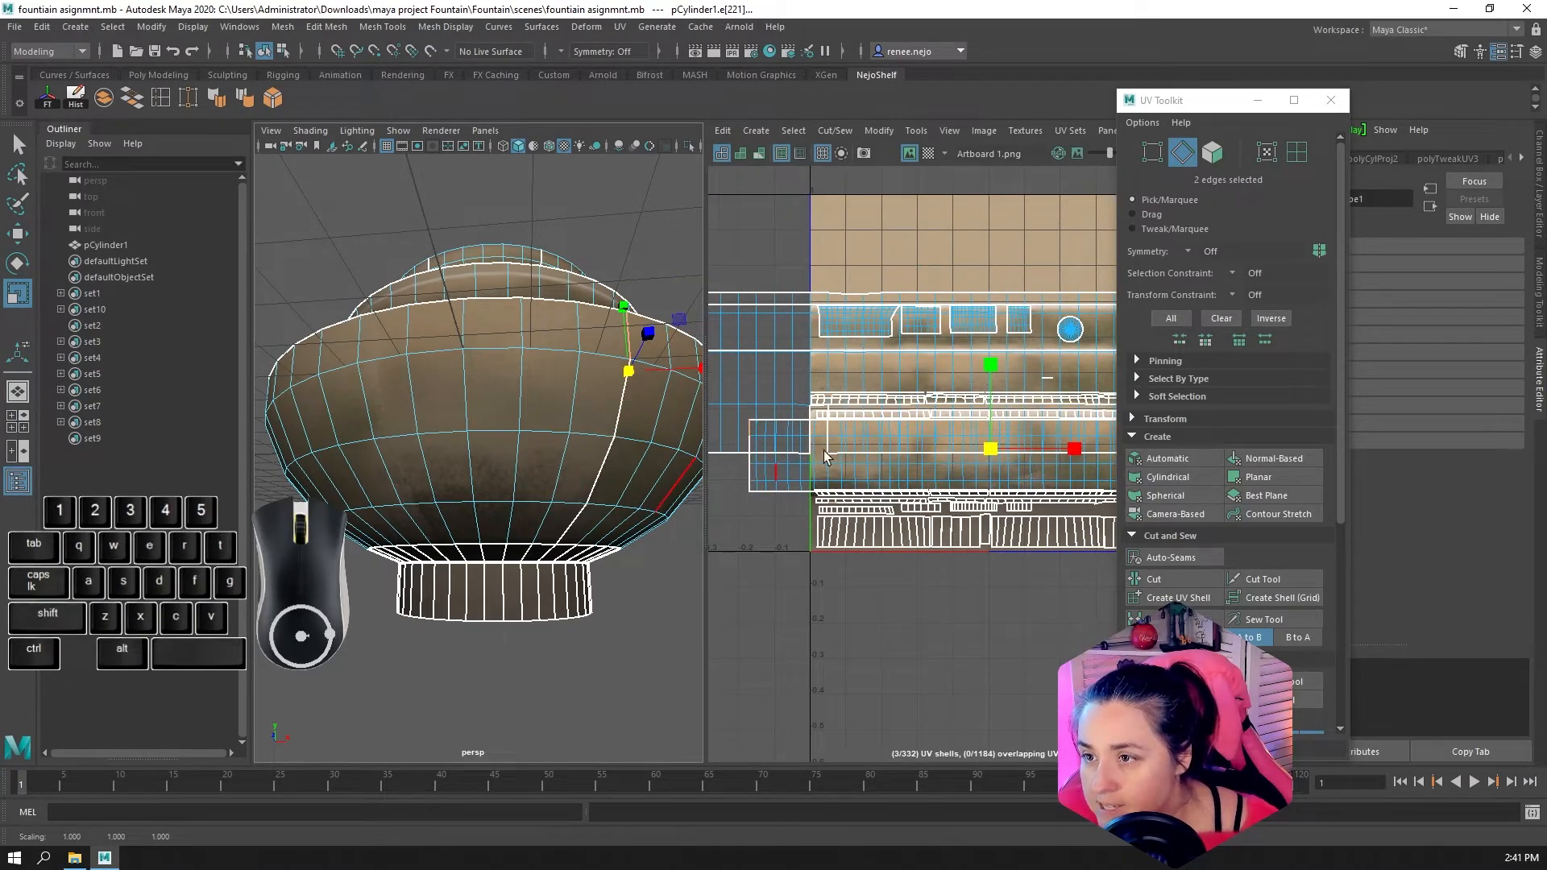
alt+middle_drag(823, 452, 724, 448)
alt+middle_drag(994, 470, 824, 467)
Select the faces of the bottom bowl's outer wall shell and move it horizontally until its left end meets the texture's left border
right_click(882, 470)
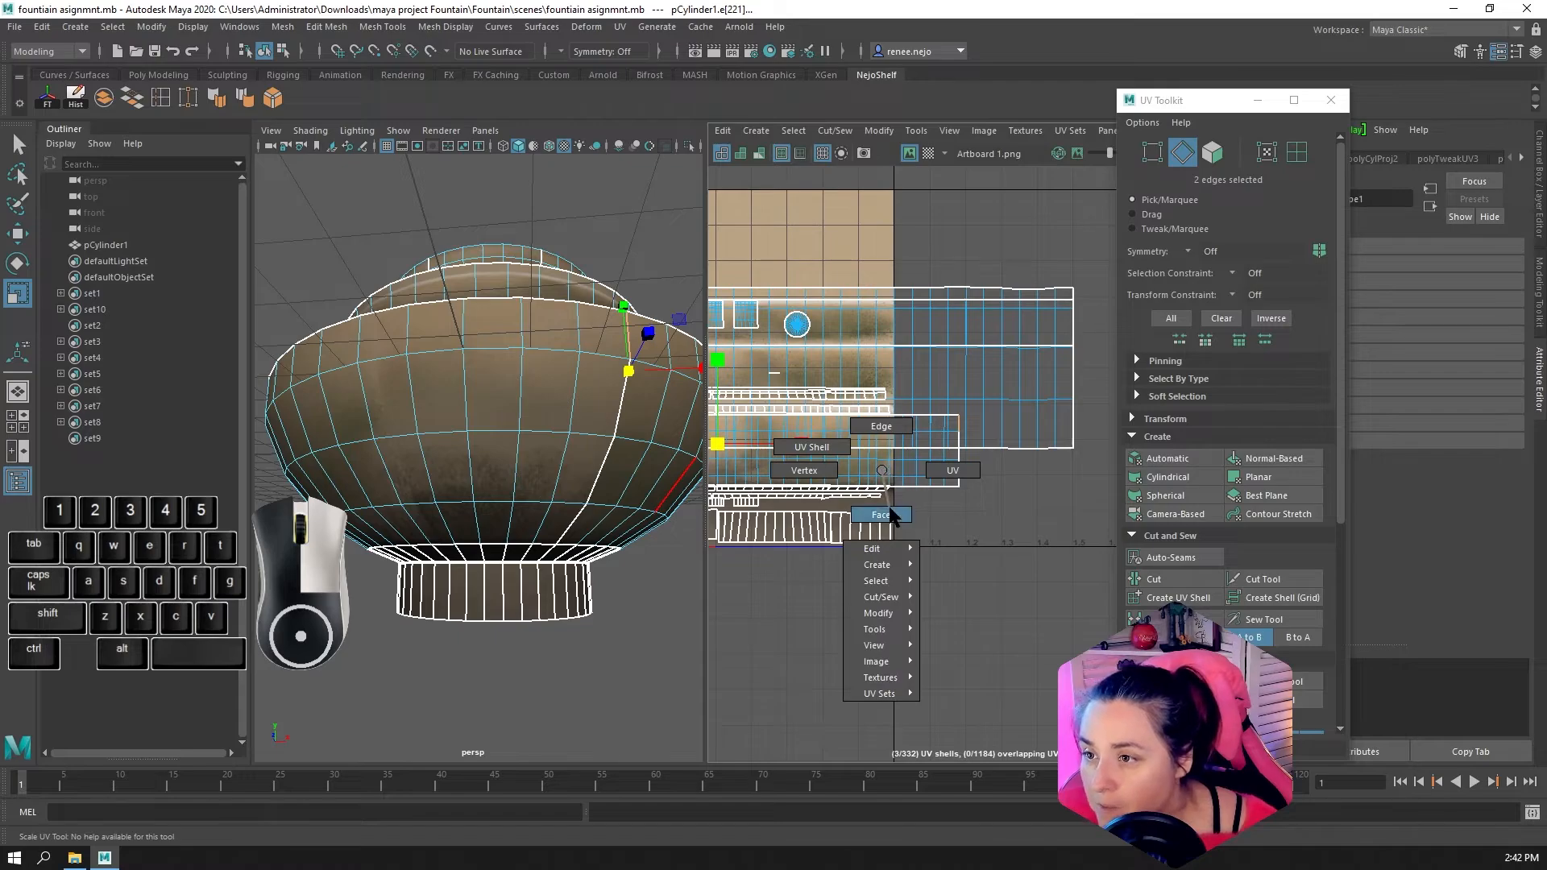
right_drag(890, 509, 889, 511)
double_click(882, 470)
scroll(880, 470, down, 3)
alt+middle_drag(826, 475, 915, 478)
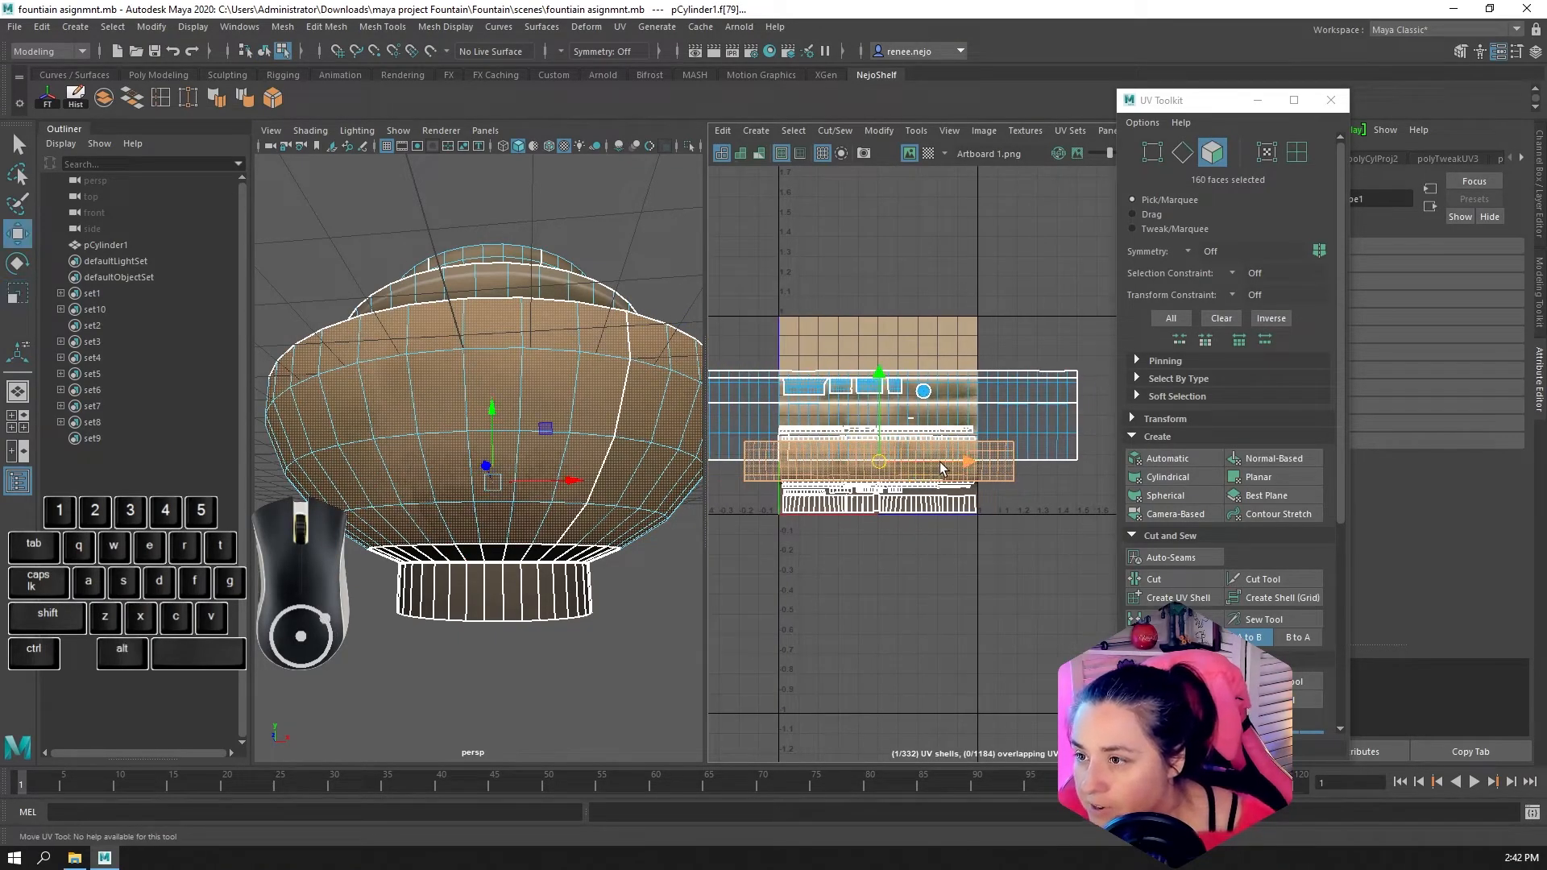
drag(941, 467, 972, 465)
scroll(978, 488, up, 5)
alt+middle_drag(1013, 491, 1398, 424)
scroll(1017, 416, down, 5)
scroll(1037, 408, up, 5)
alt+middle_drag(1036, 406, 907, 445)
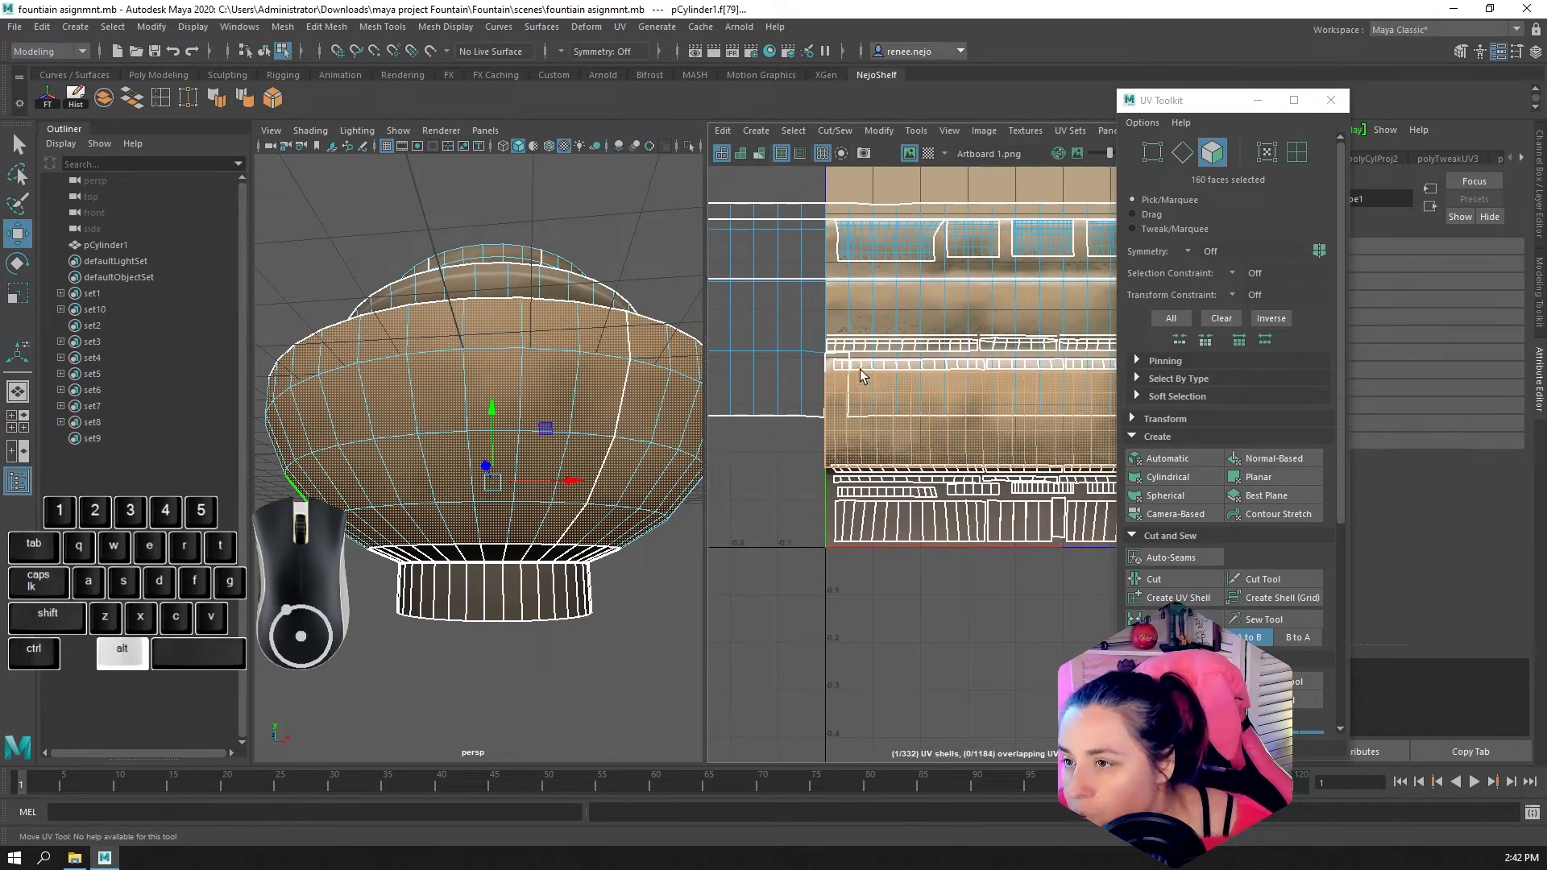
Shift the bottom bowl's wall shell over the texture's right border and stretch it horizontally to about two texture widths
scroll(828, 378, up, 7)
scroll(1072, 544, down, 5)
alt+middle_drag(1088, 548, 715, 466)
scroll(968, 506, down, 3)
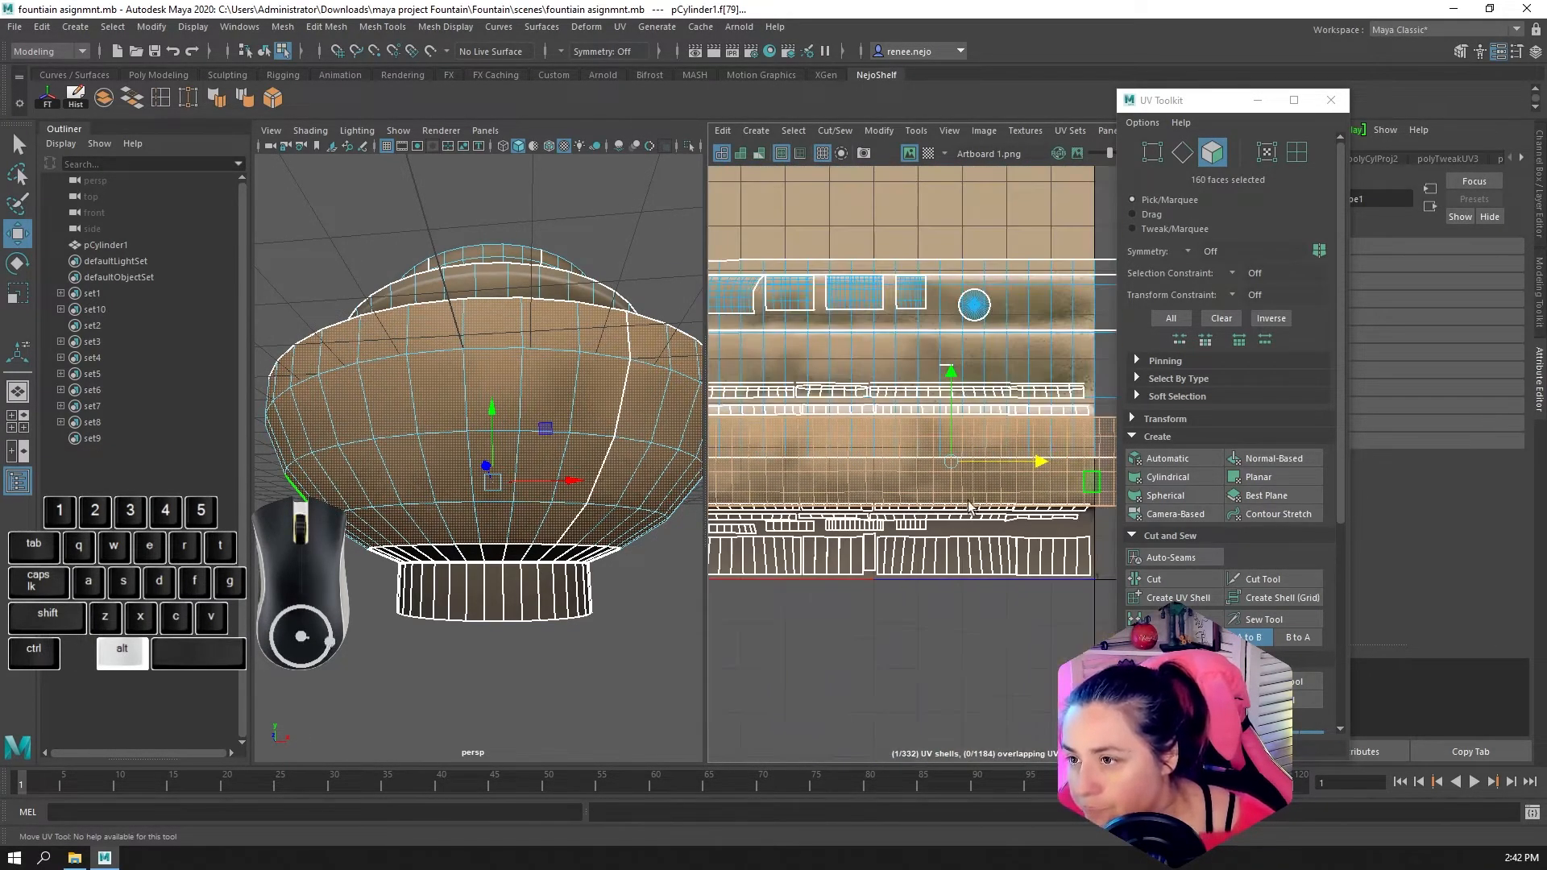
scroll(971, 506, down, 3)
drag(937, 470, 991, 484)
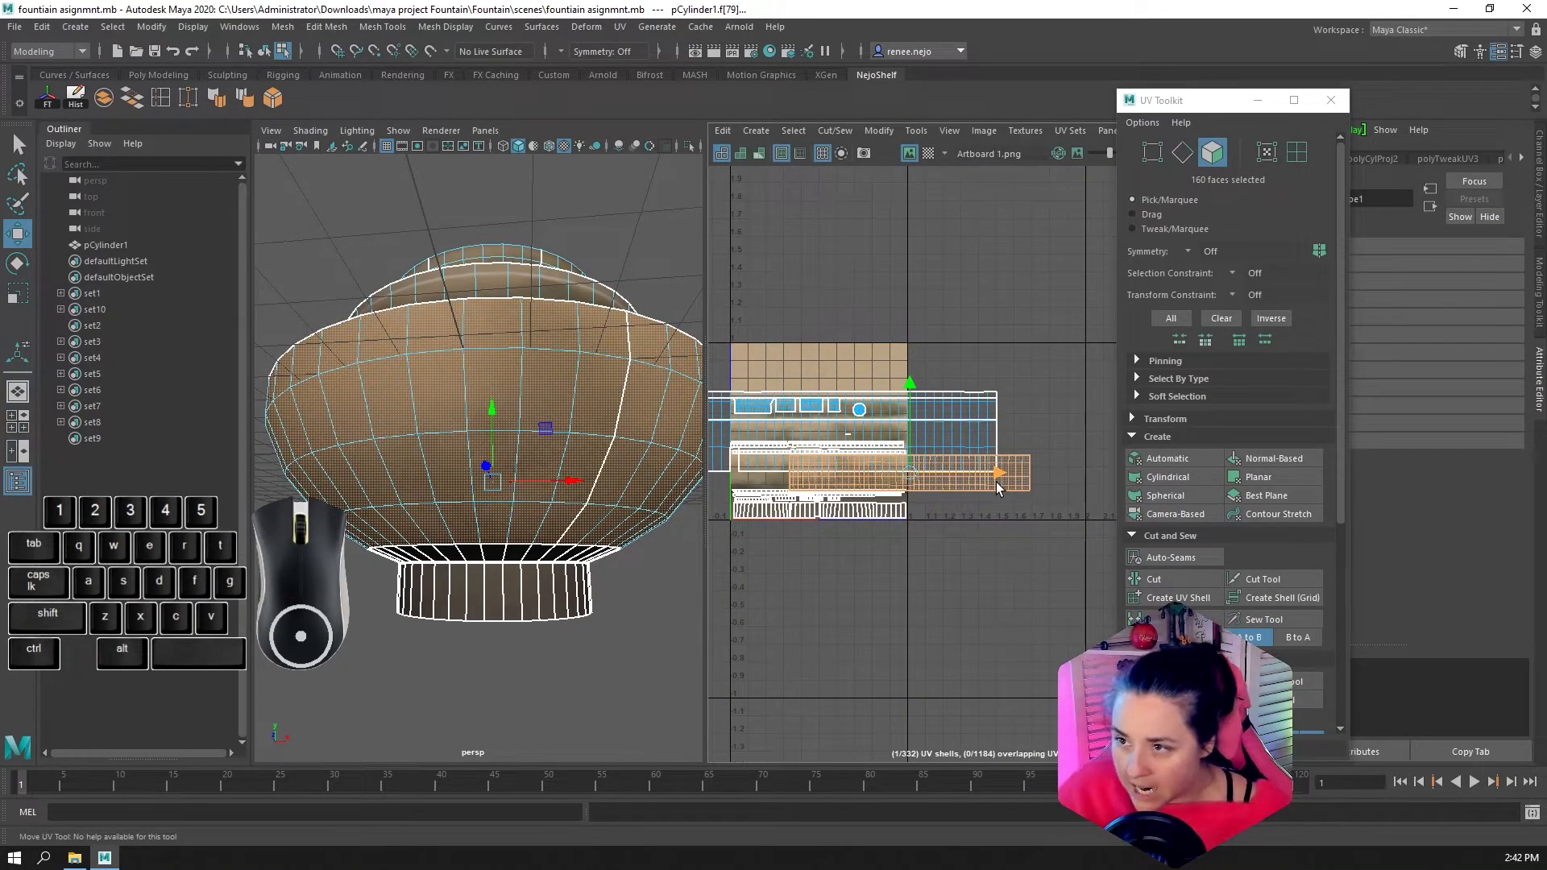
key(r)
drag(995, 477, 1034, 486)
Nudge the stretched wall shell horizontally so its centre sits exactly on the texture's right border
scroll(732, 490, up, 3)
alt+middle_drag(732, 490, 741, 493)
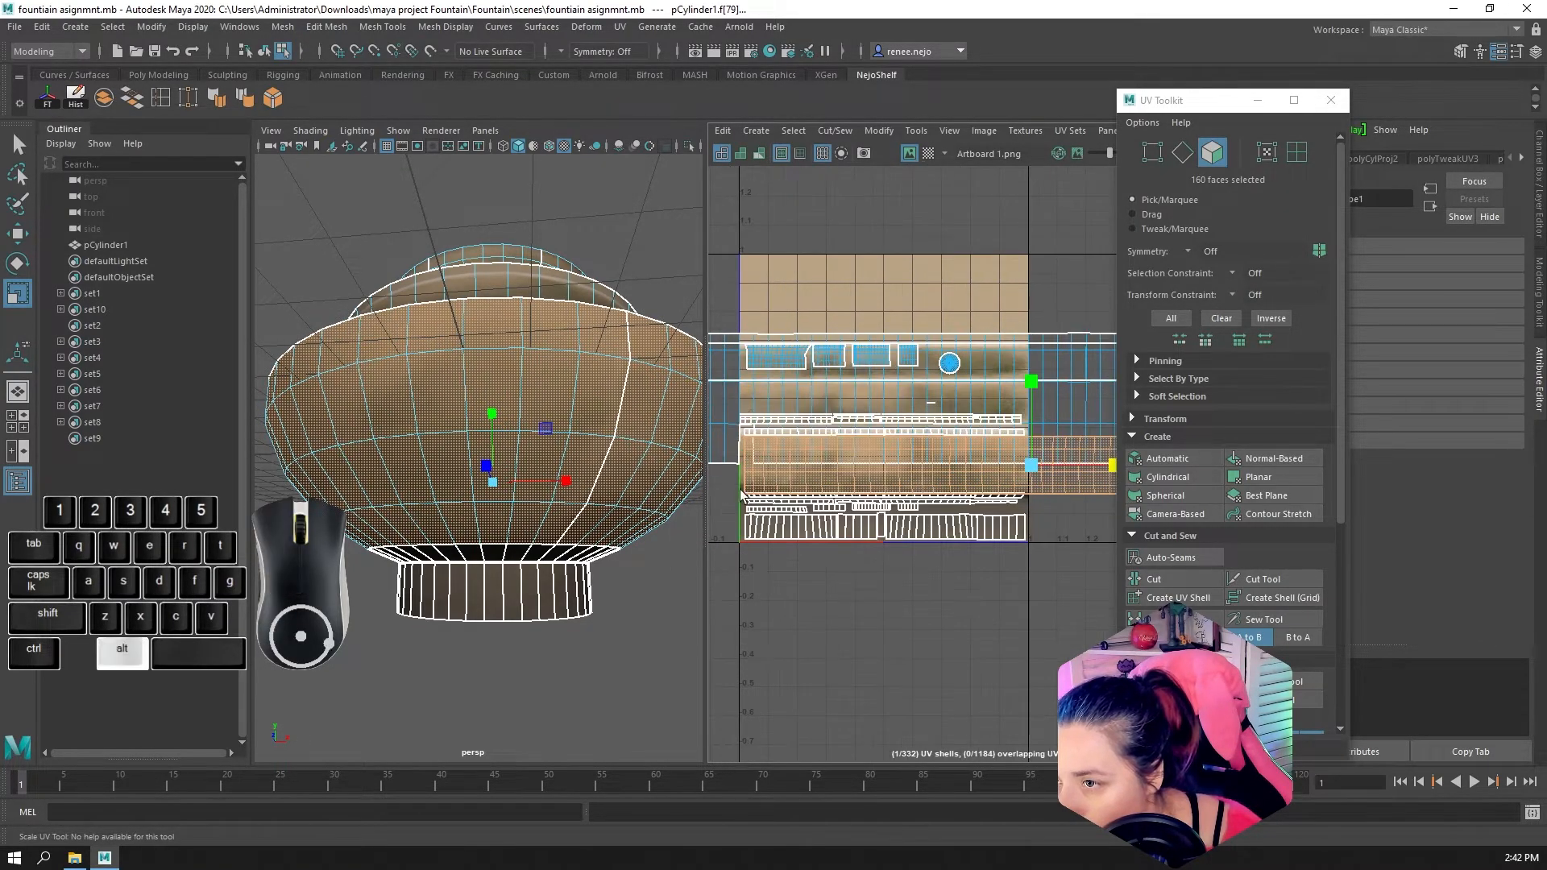
scroll(742, 483, up, 5)
alt+scroll(989, 506, down, 5)
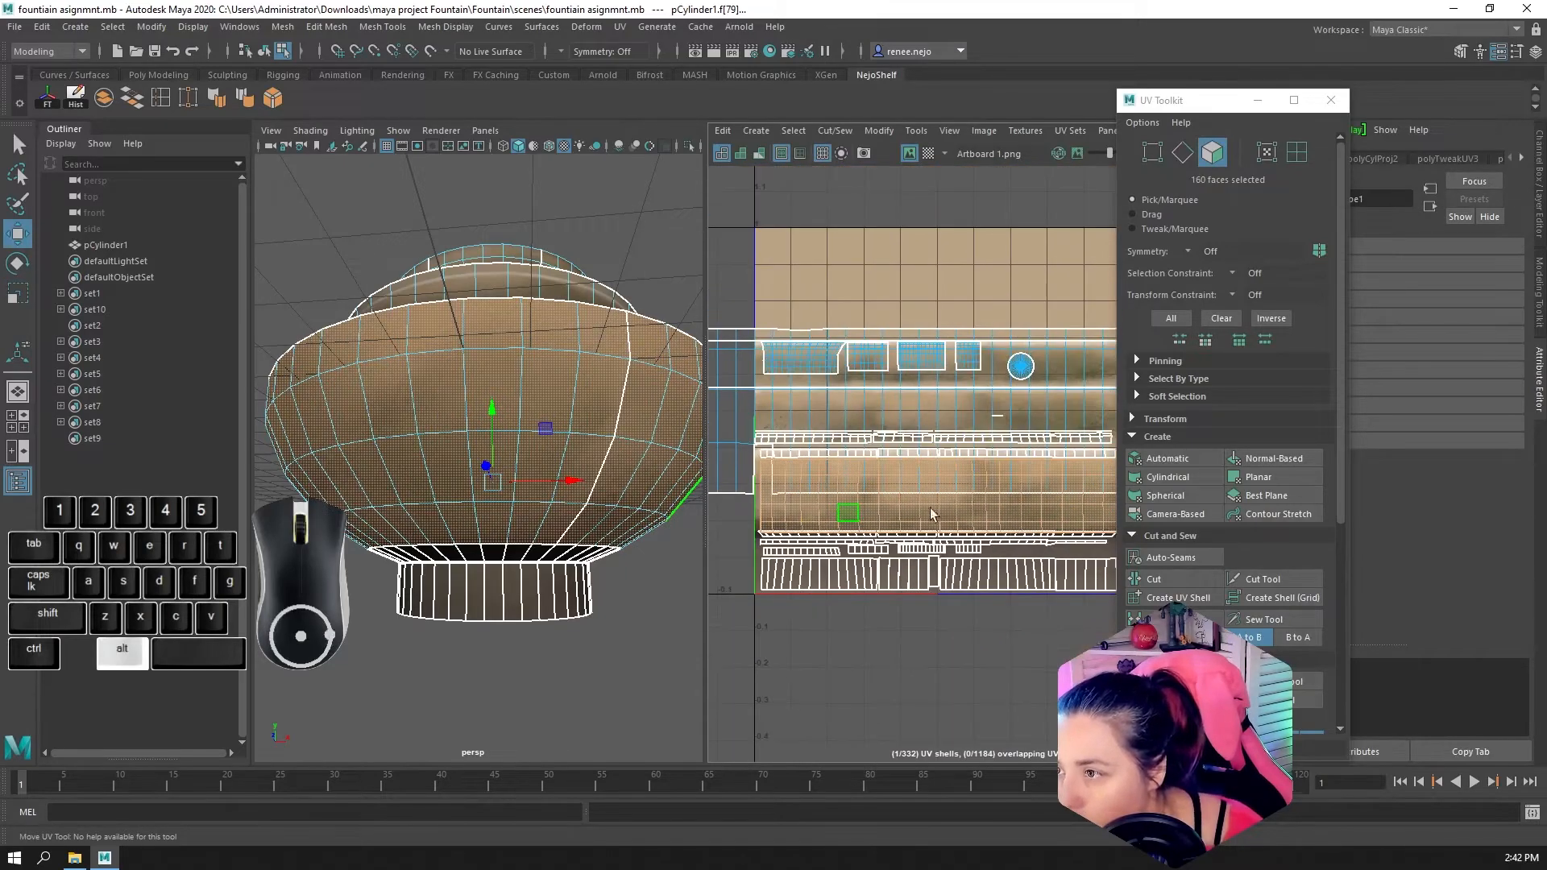
alt+scroll(1008, 498, up, 3)
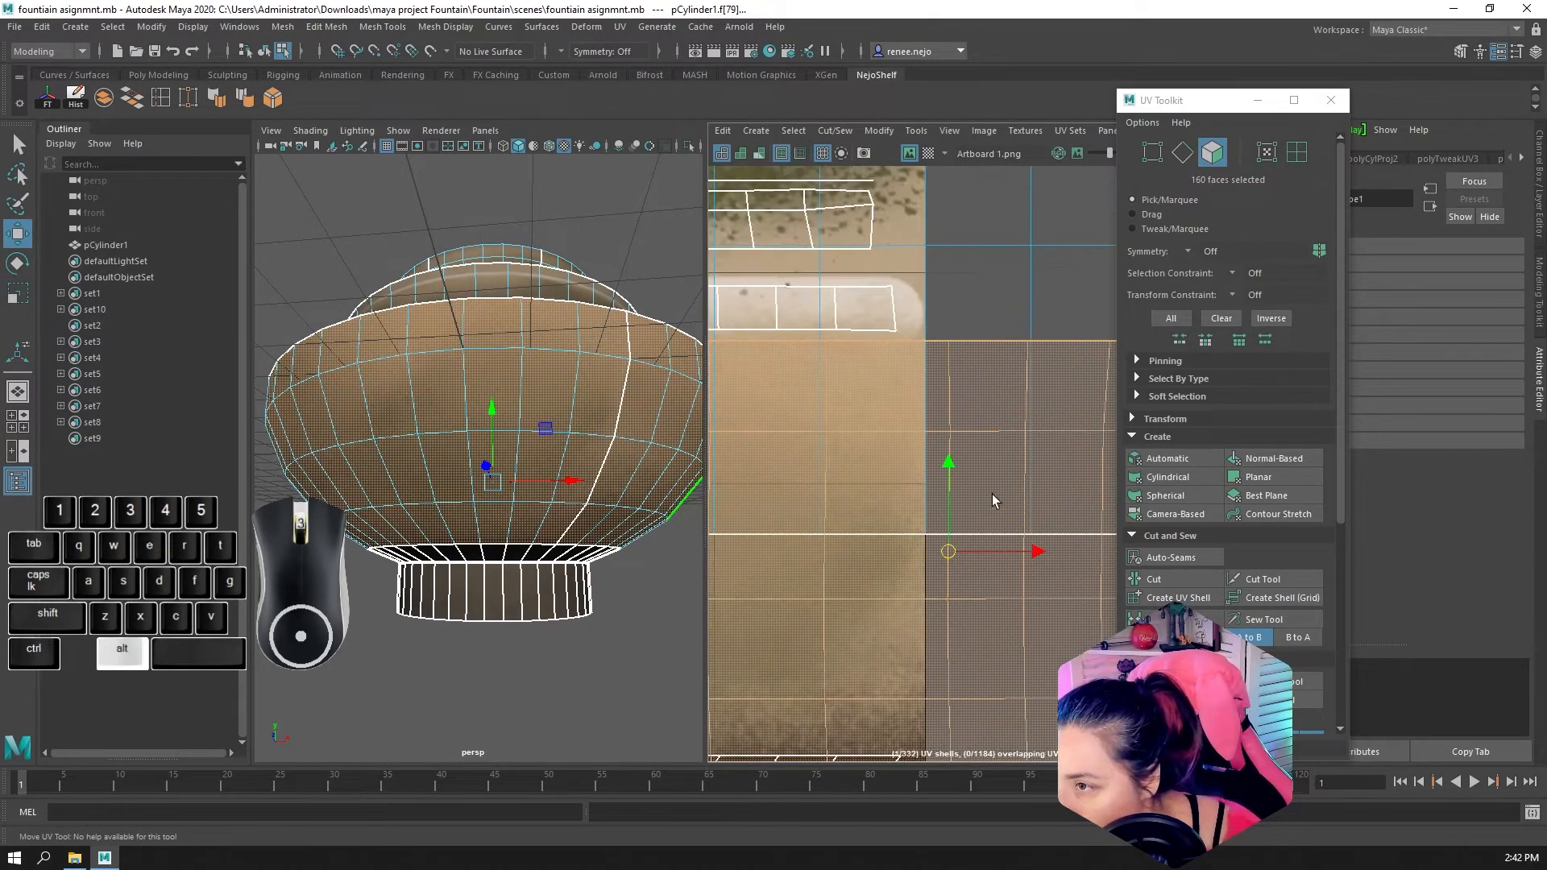
drag(989, 546, 963, 549)
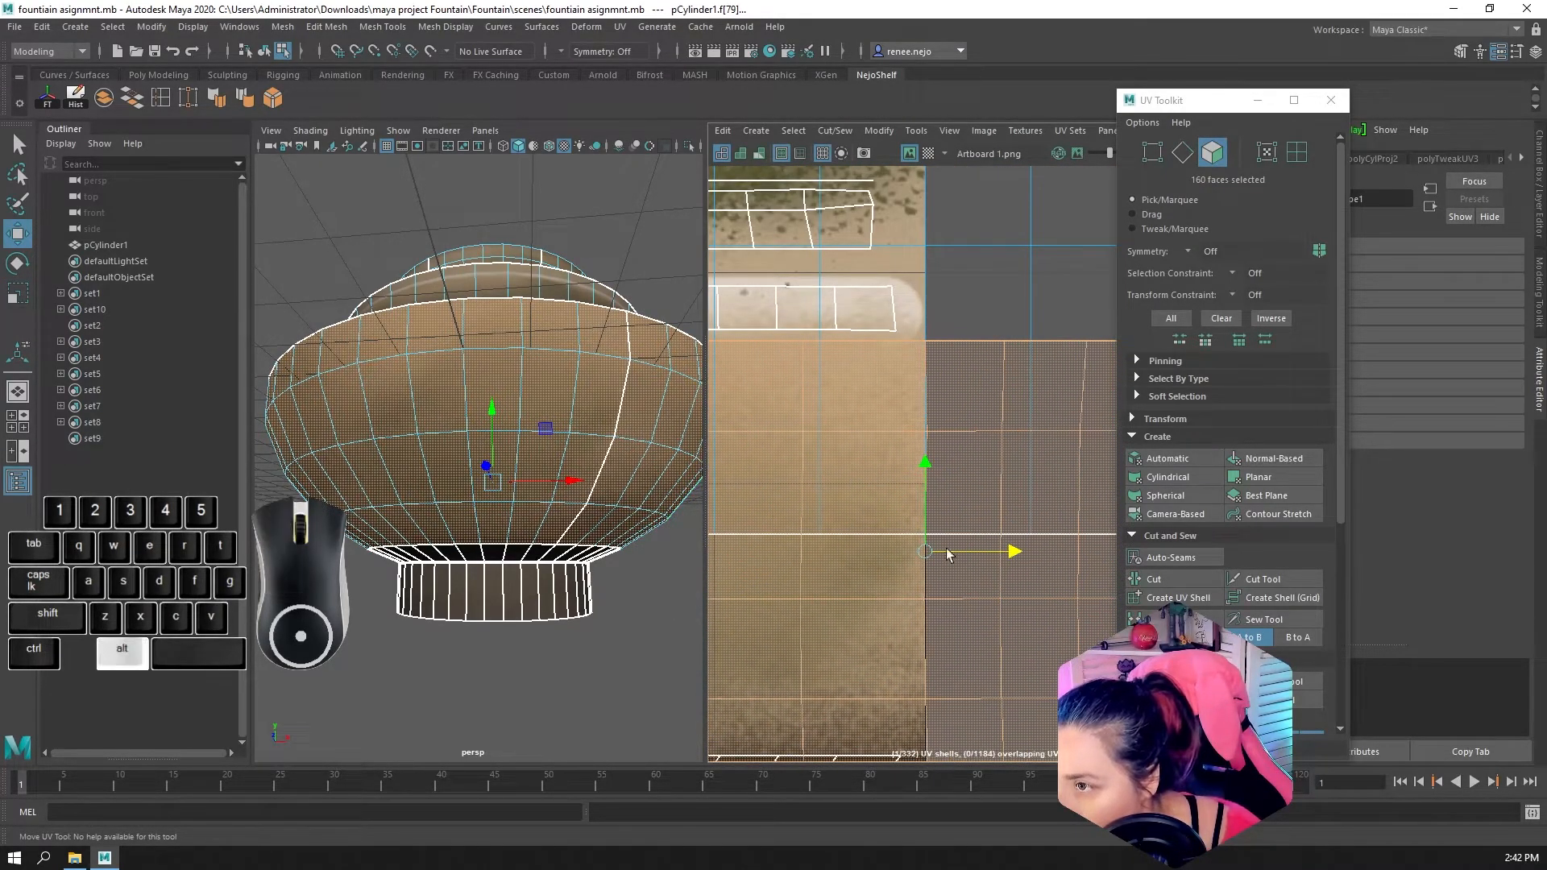
Select the UVs along the wall shell's left end and move them onto the texture's left border
alt+scroll(944, 555, down, 5)
alt+middle_drag(905, 564, 1089, 529)
alt+scroll(917, 516, up, 5)
right_drag(786, 426, 793, 386)
click(793, 386)
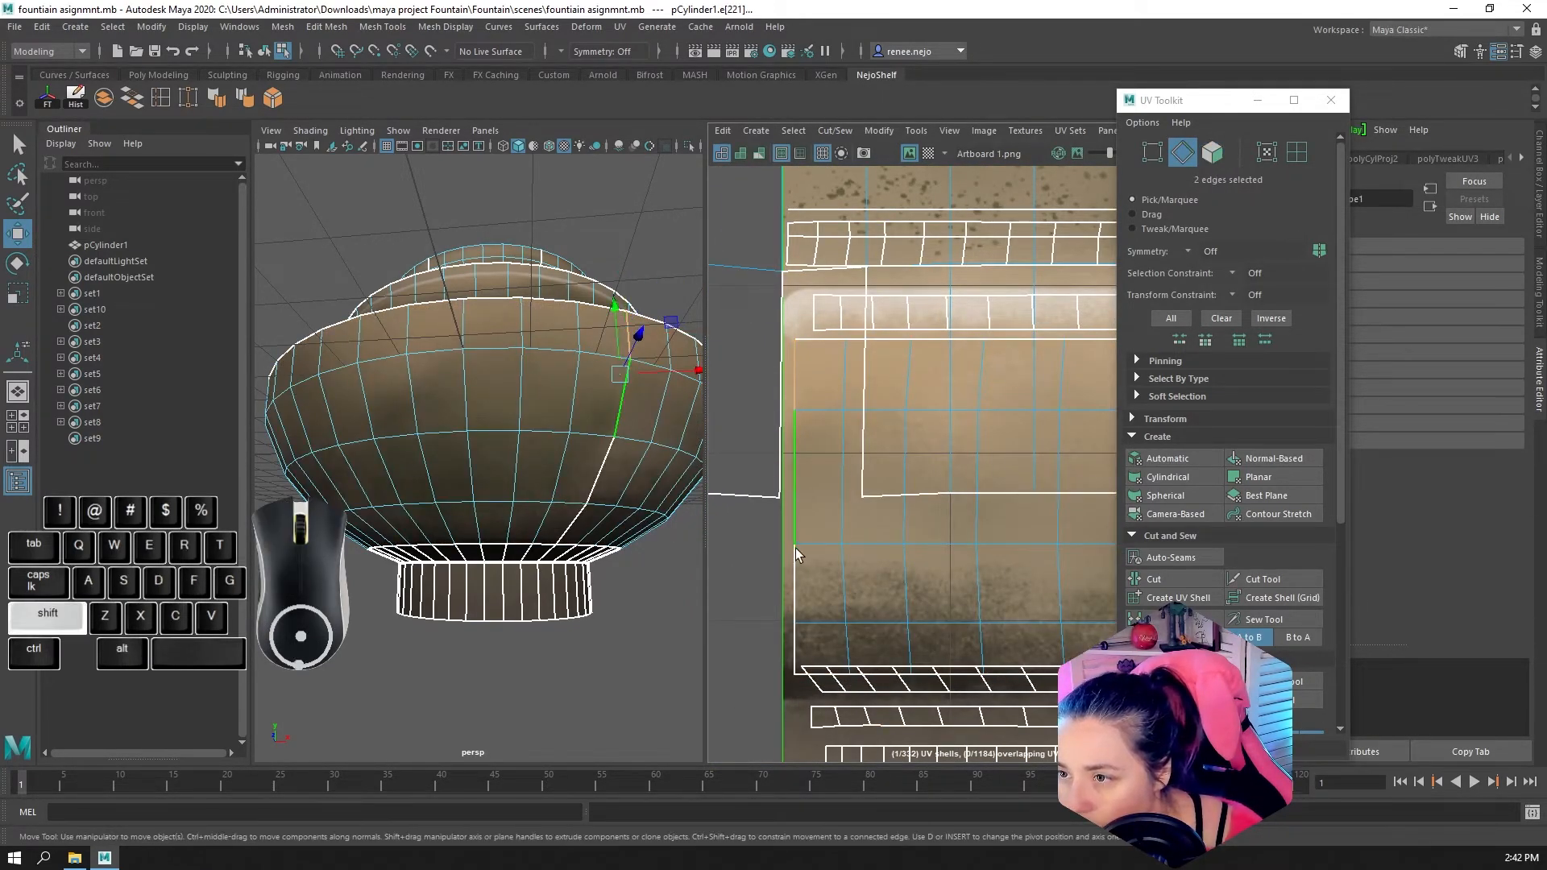
shift+click(794, 637)
alt+scroll(834, 623, down, 6)
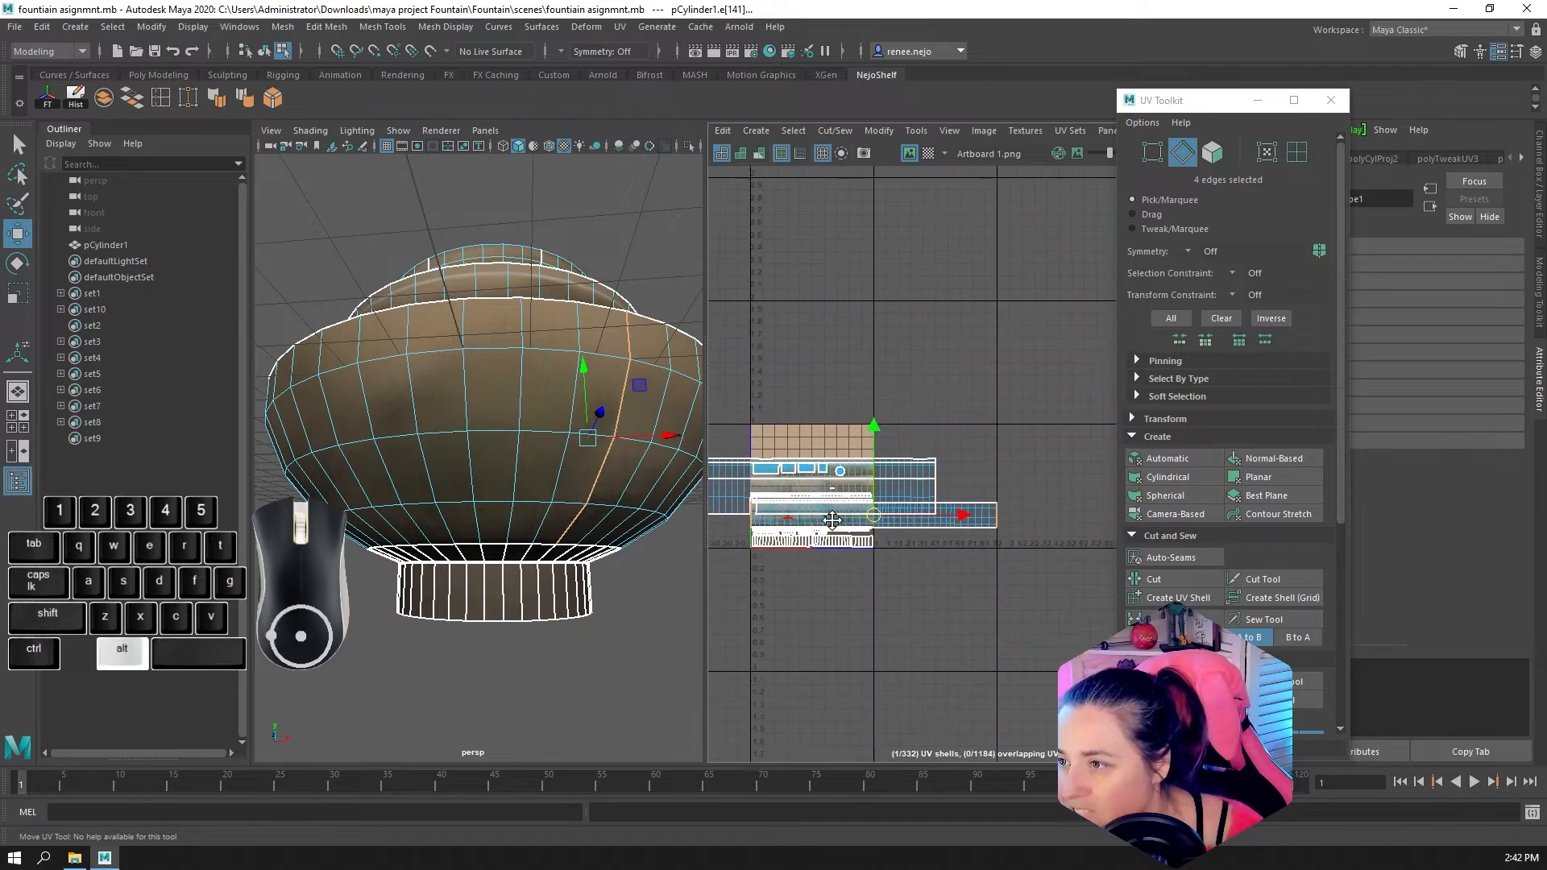
click(1264, 151)
alt+scroll(935, 500, up, 6)
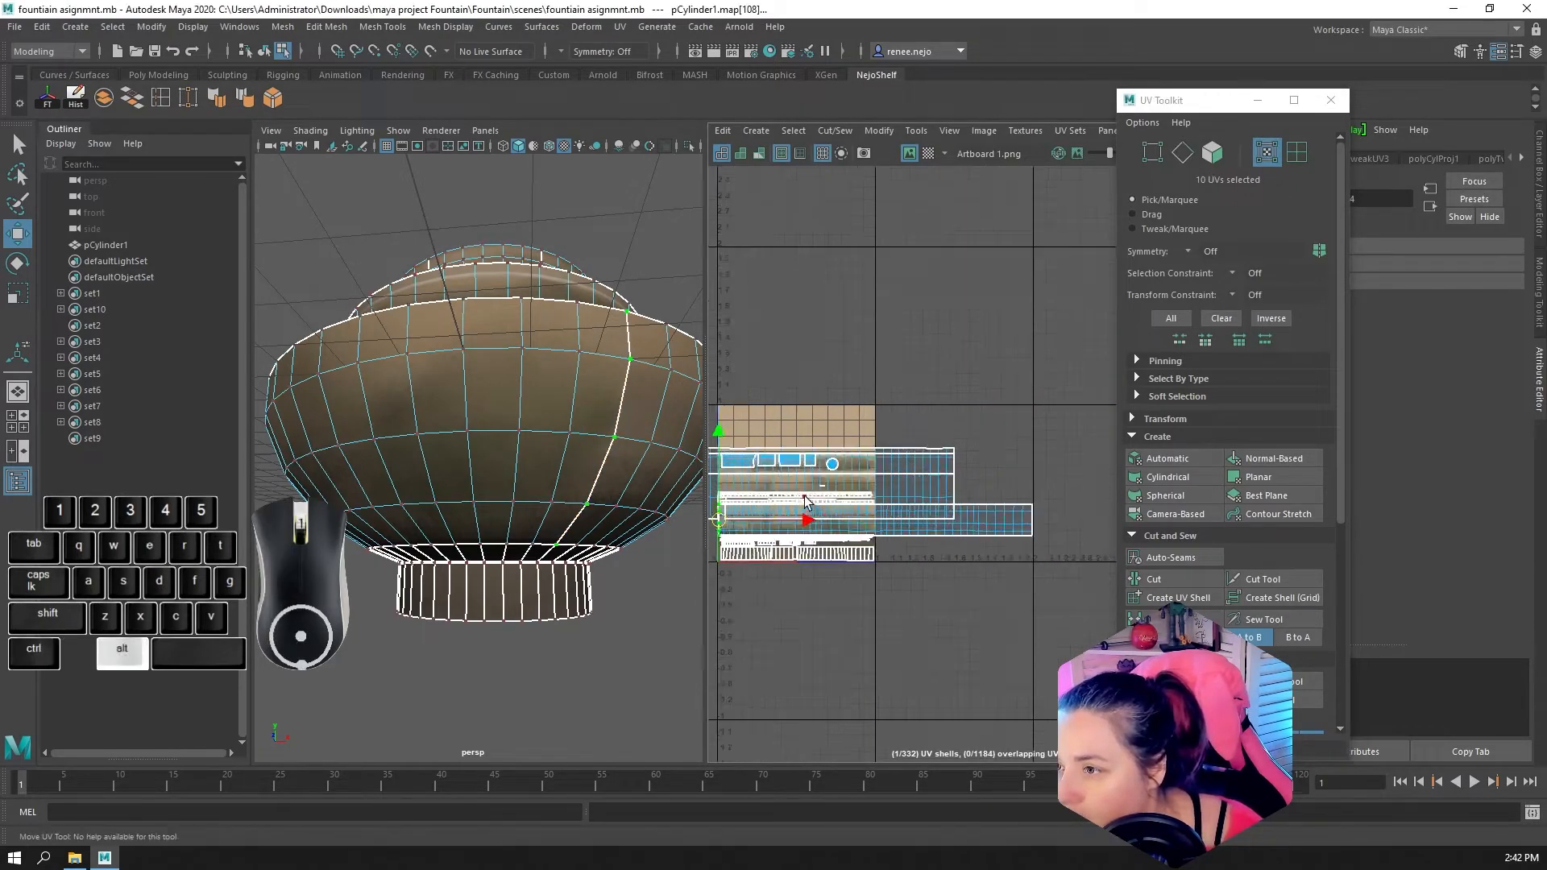
alt+middle_drag(780, 562, 828, 544)
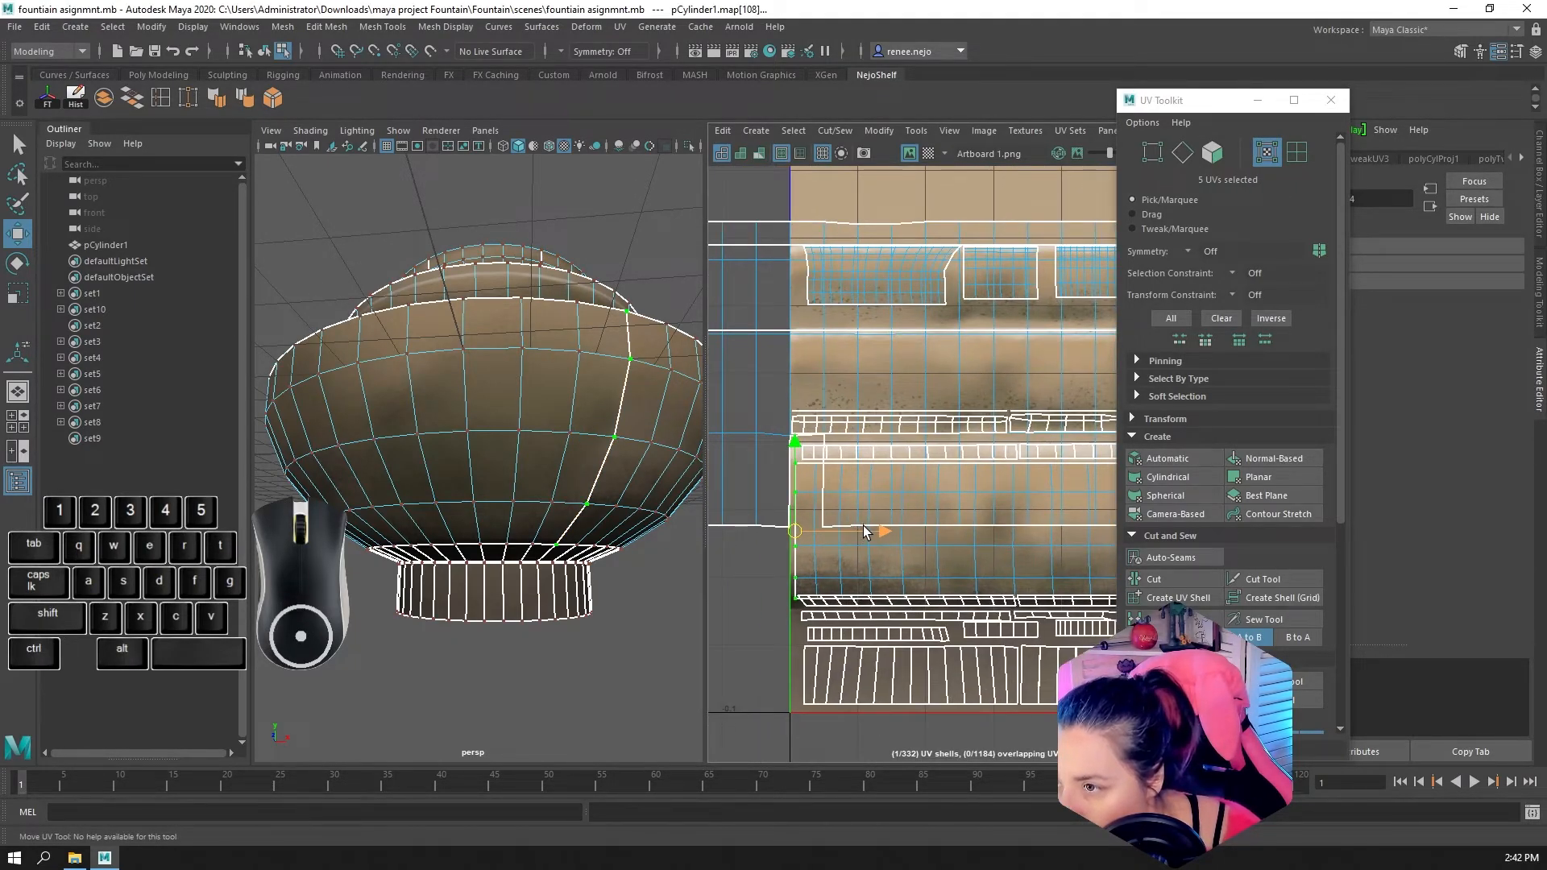
Select the five UVs along the wall shell's right end and move them onto the second tile's right border
alt+scroll(926, 499, down, 6)
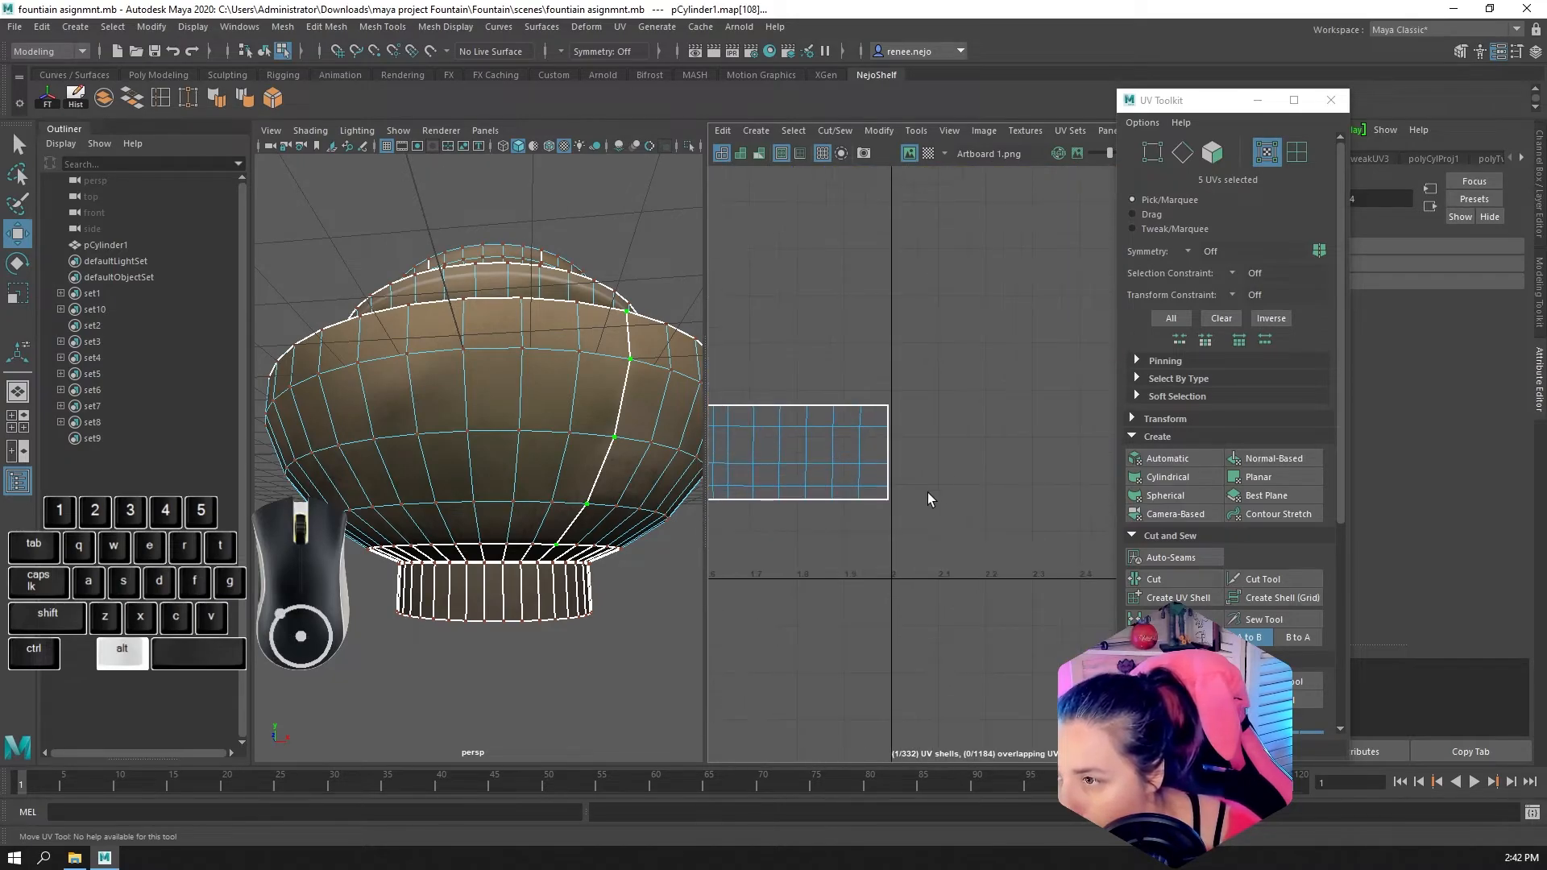
alt+scroll(926, 493, up, 3)
drag(859, 329, 920, 539)
scroll(871, 455, up, 4)
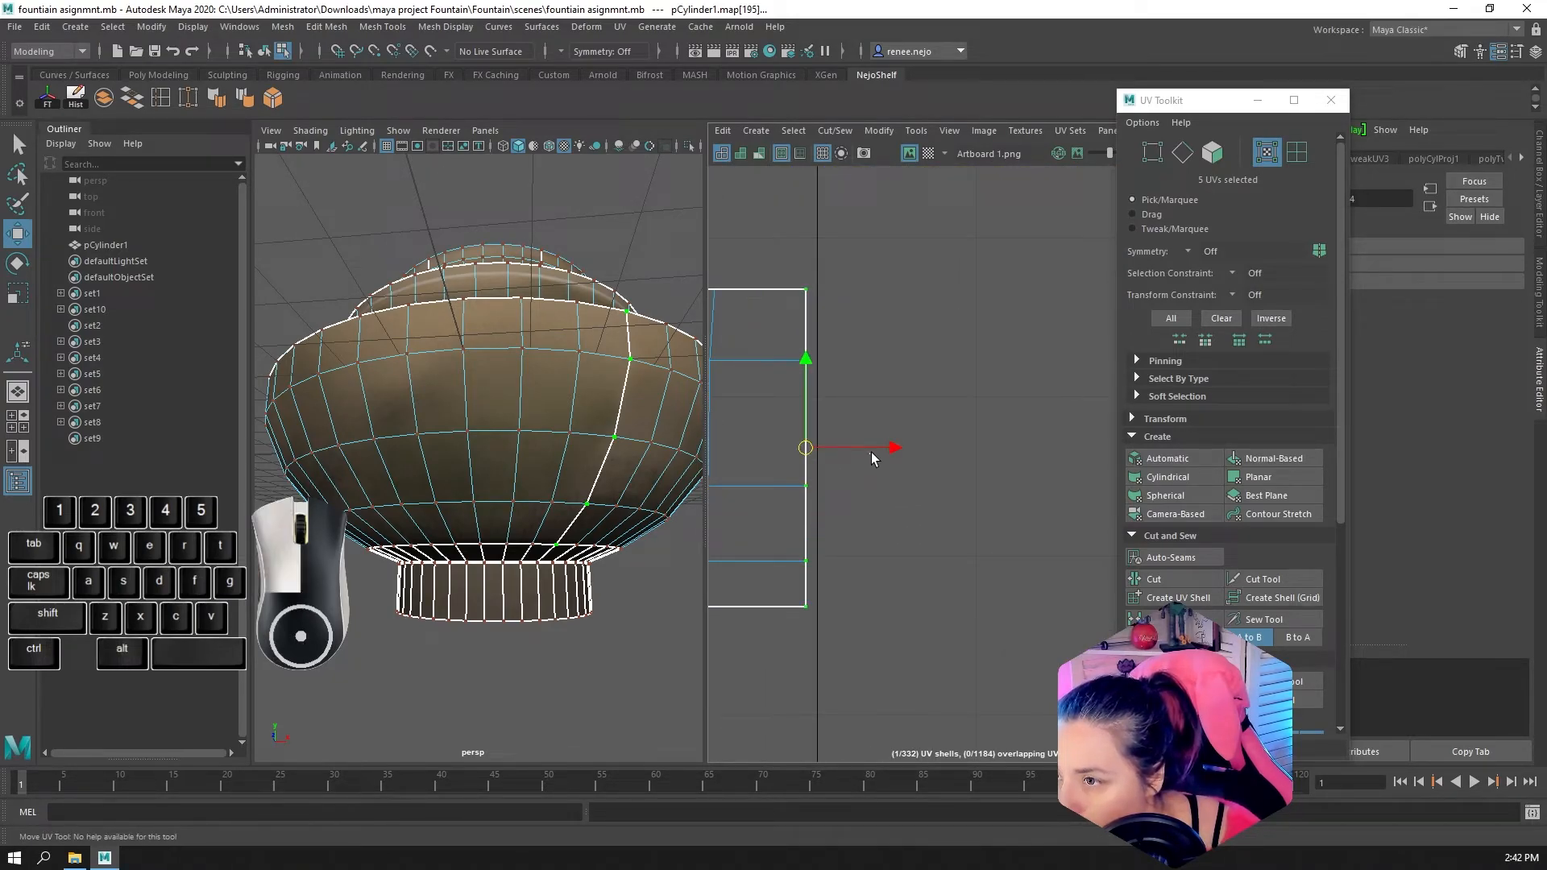
click(871, 452)
drag(780, 273, 824, 627)
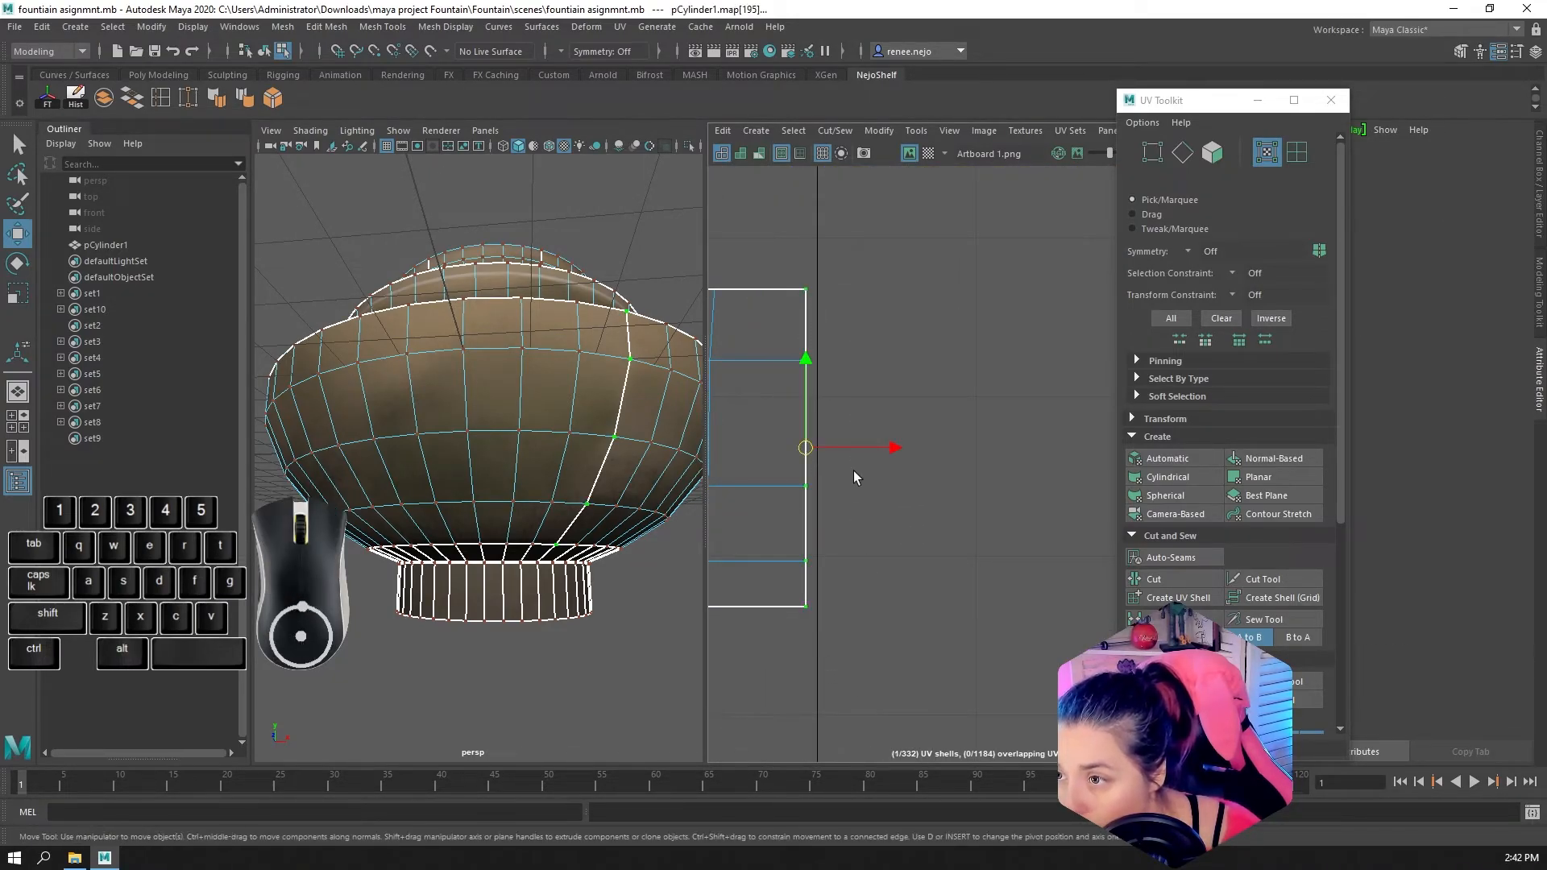
drag(856, 448, 867, 456)
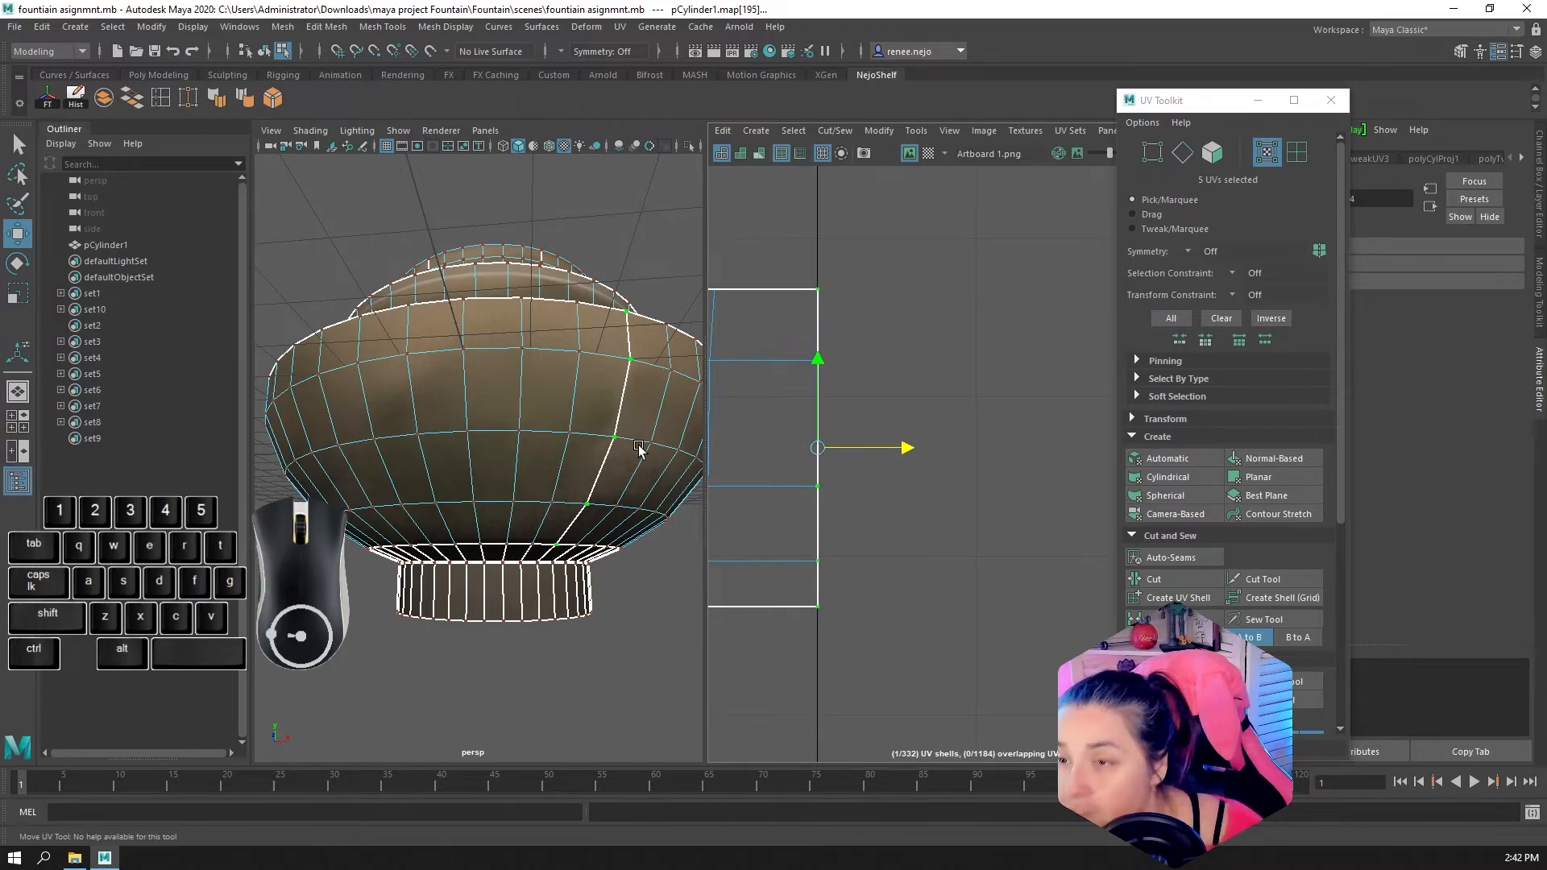
Examine the texture continuity across the bottom bowl's outer wall seam and over the whole fountain
click(587, 427)
right_drag(576, 410, 622, 391)
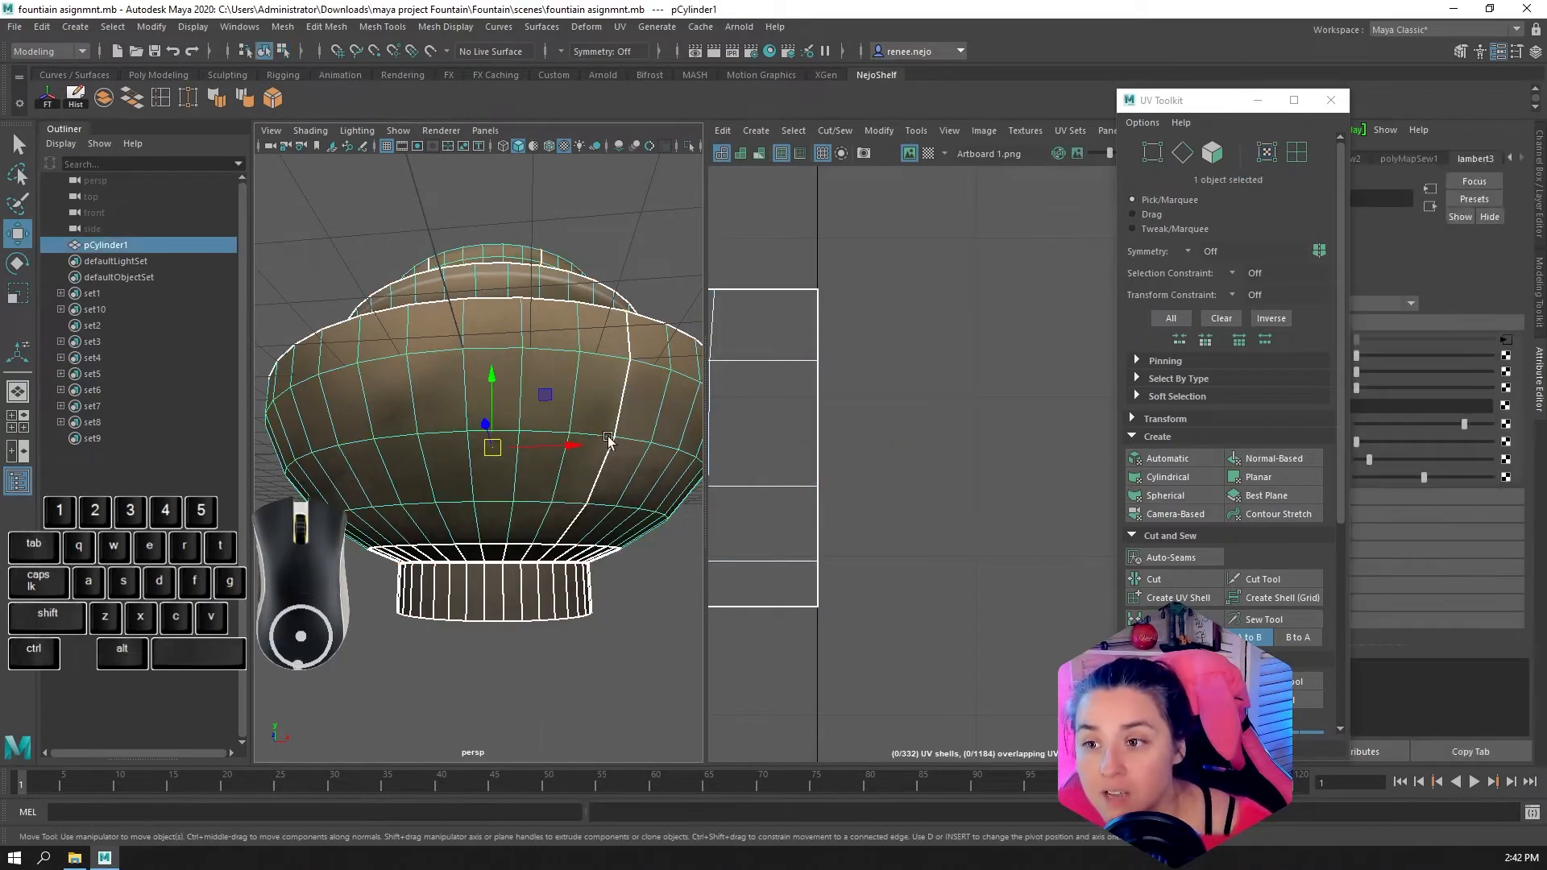
alt+drag(586, 415, 516, 427)
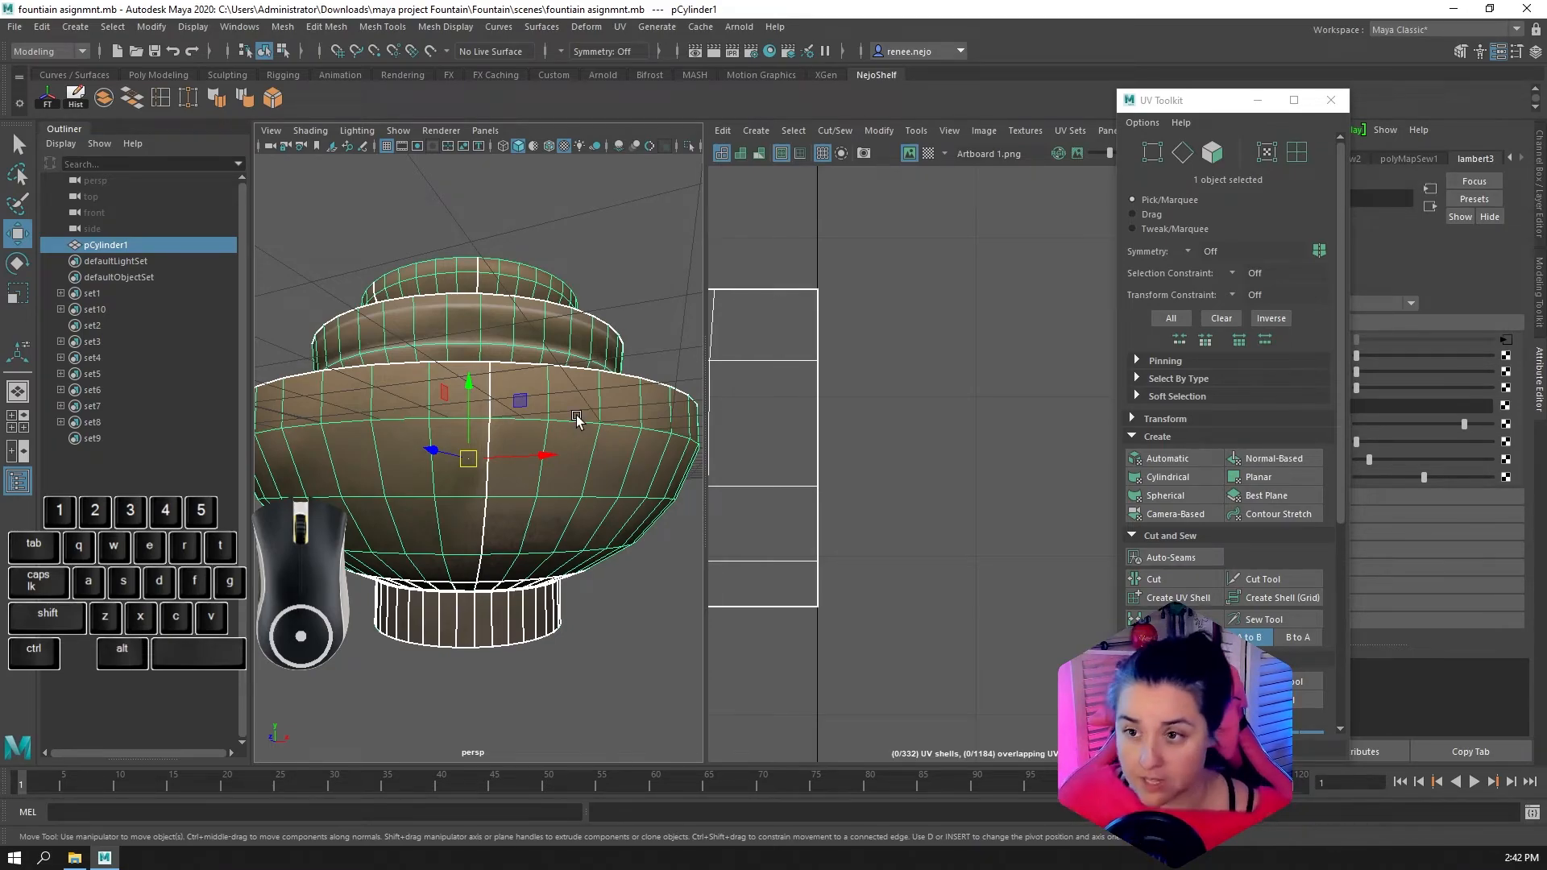
right_drag(576, 412, 646, 389)
click(637, 379)
alt+drag(601, 734, 556, 608)
click(487, 501)
scroll(487, 500, up, 5)
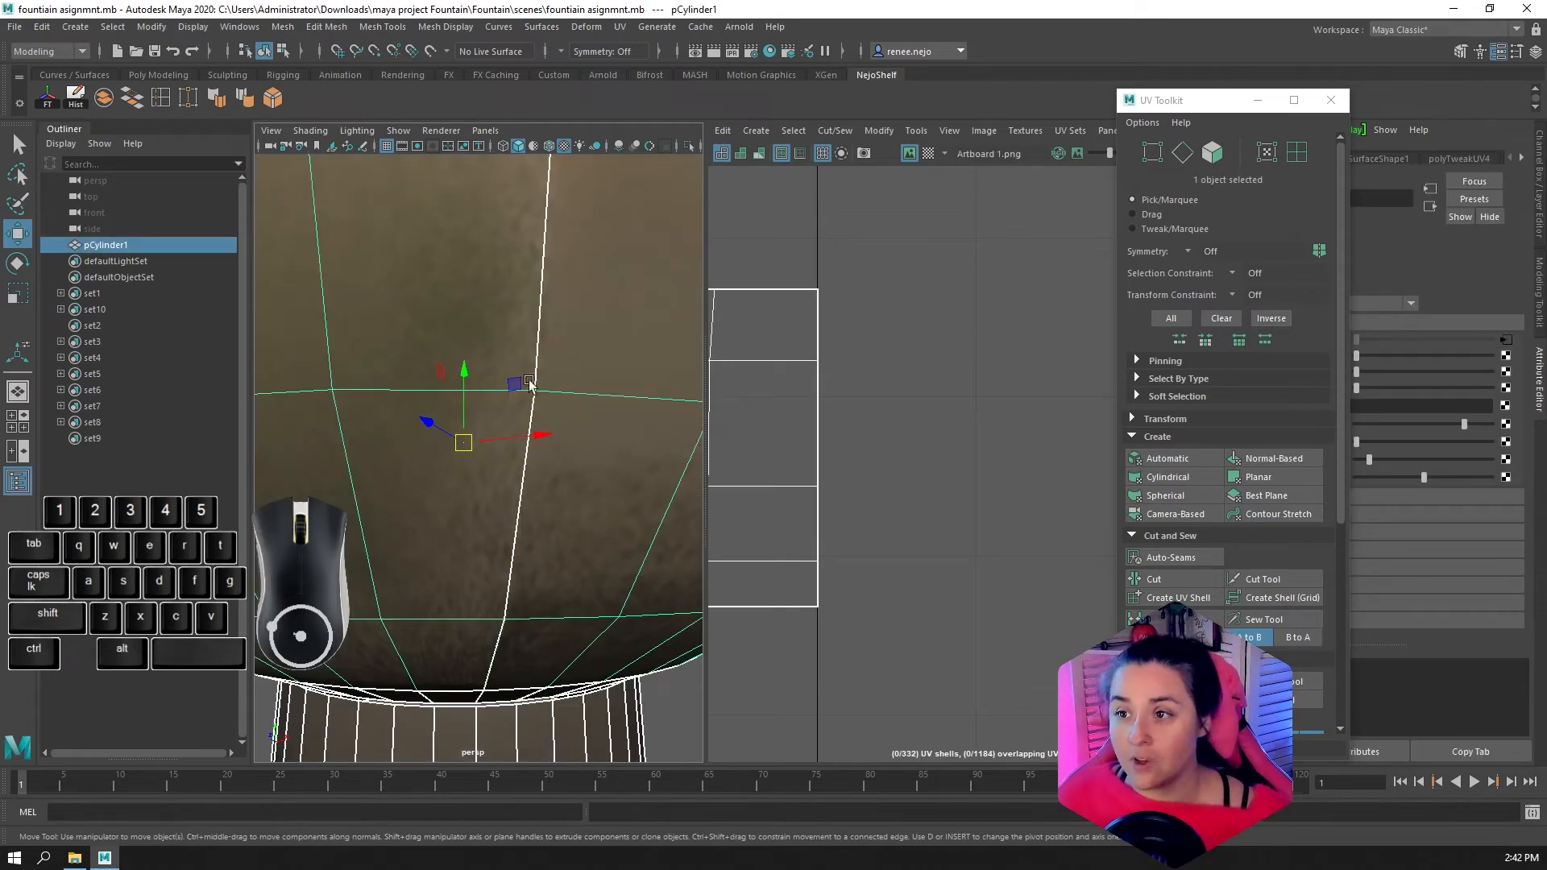
scroll(530, 382, down, 5)
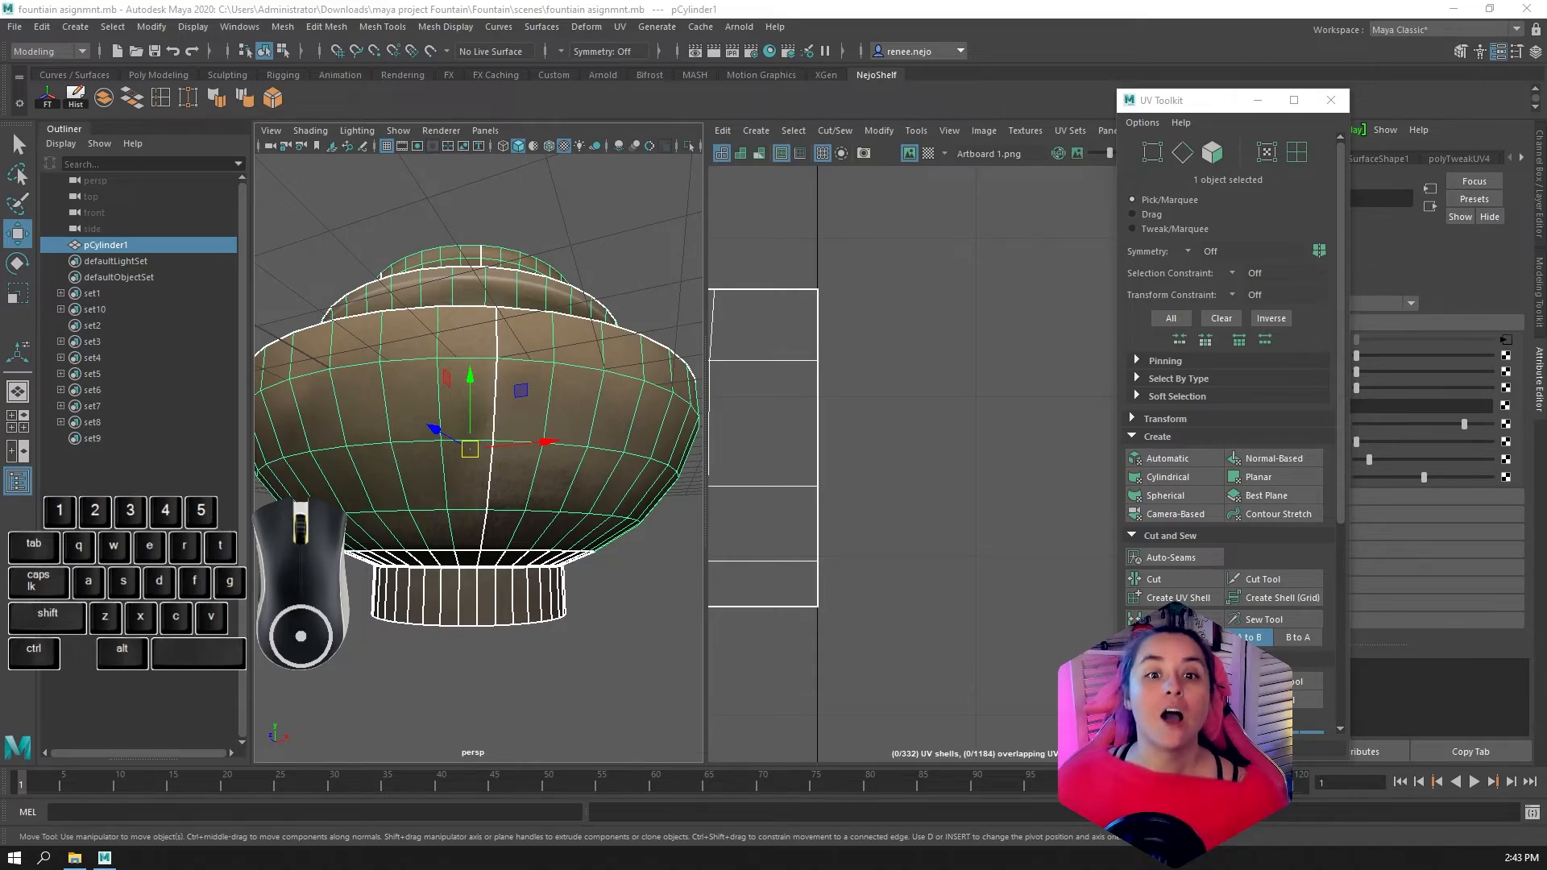
scroll(590, 370, down, 5)
alt+drag(477, 521, 476, 552)
scroll(476, 552, up, 3)
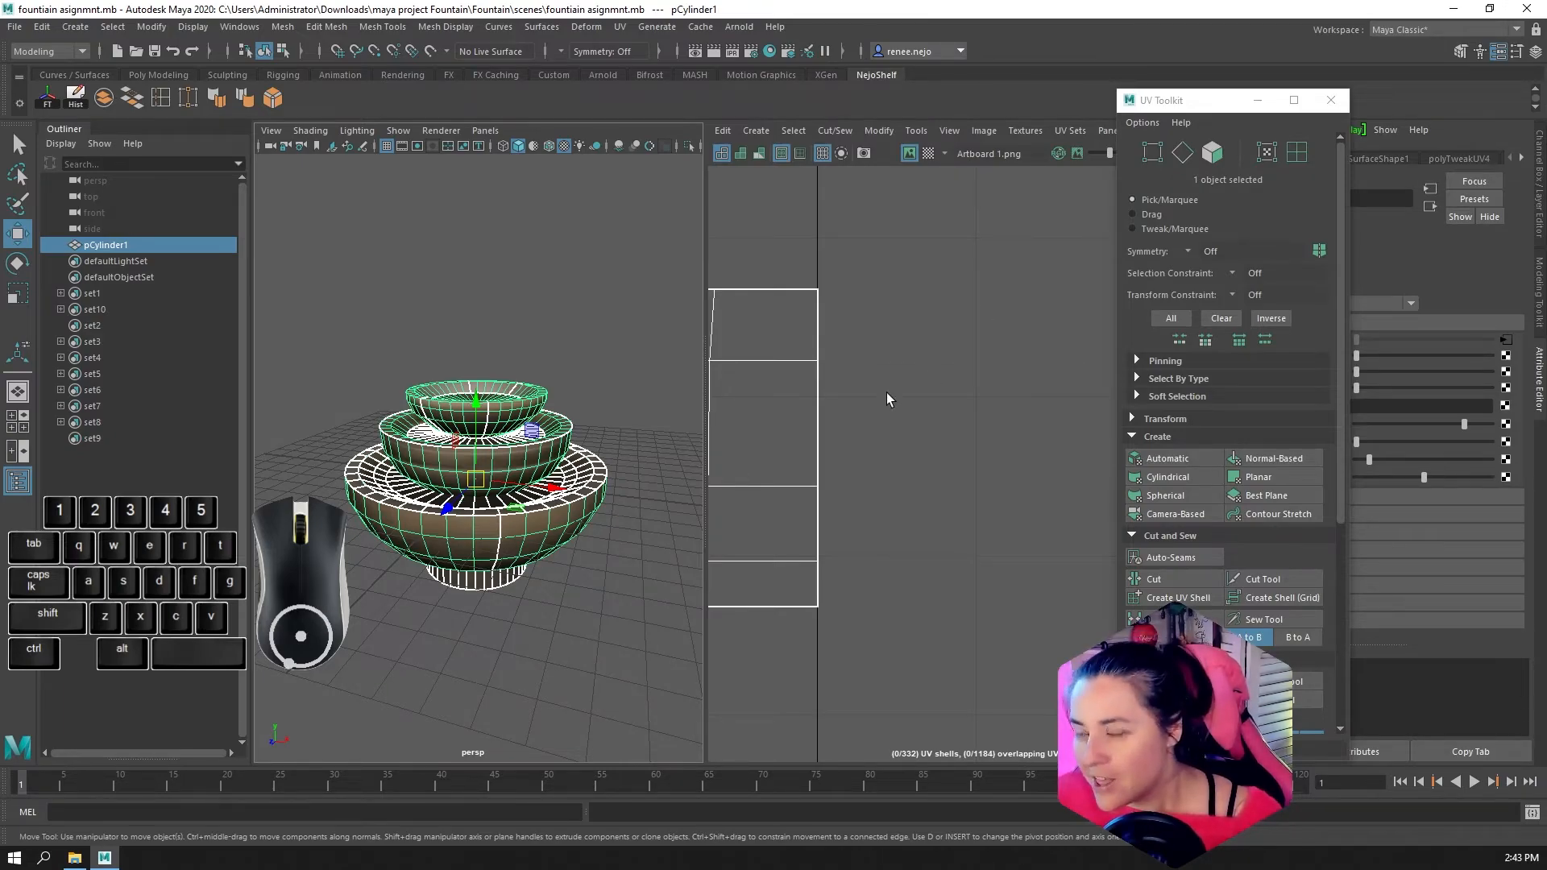
Examine the fountain's bowls and the ends of the long wall shells in the UV layout
scroll(856, 405, down, 1)
scroll(541, 488, down, 6)
scroll(559, 483, up, 11)
scroll(548, 479, down, 4)
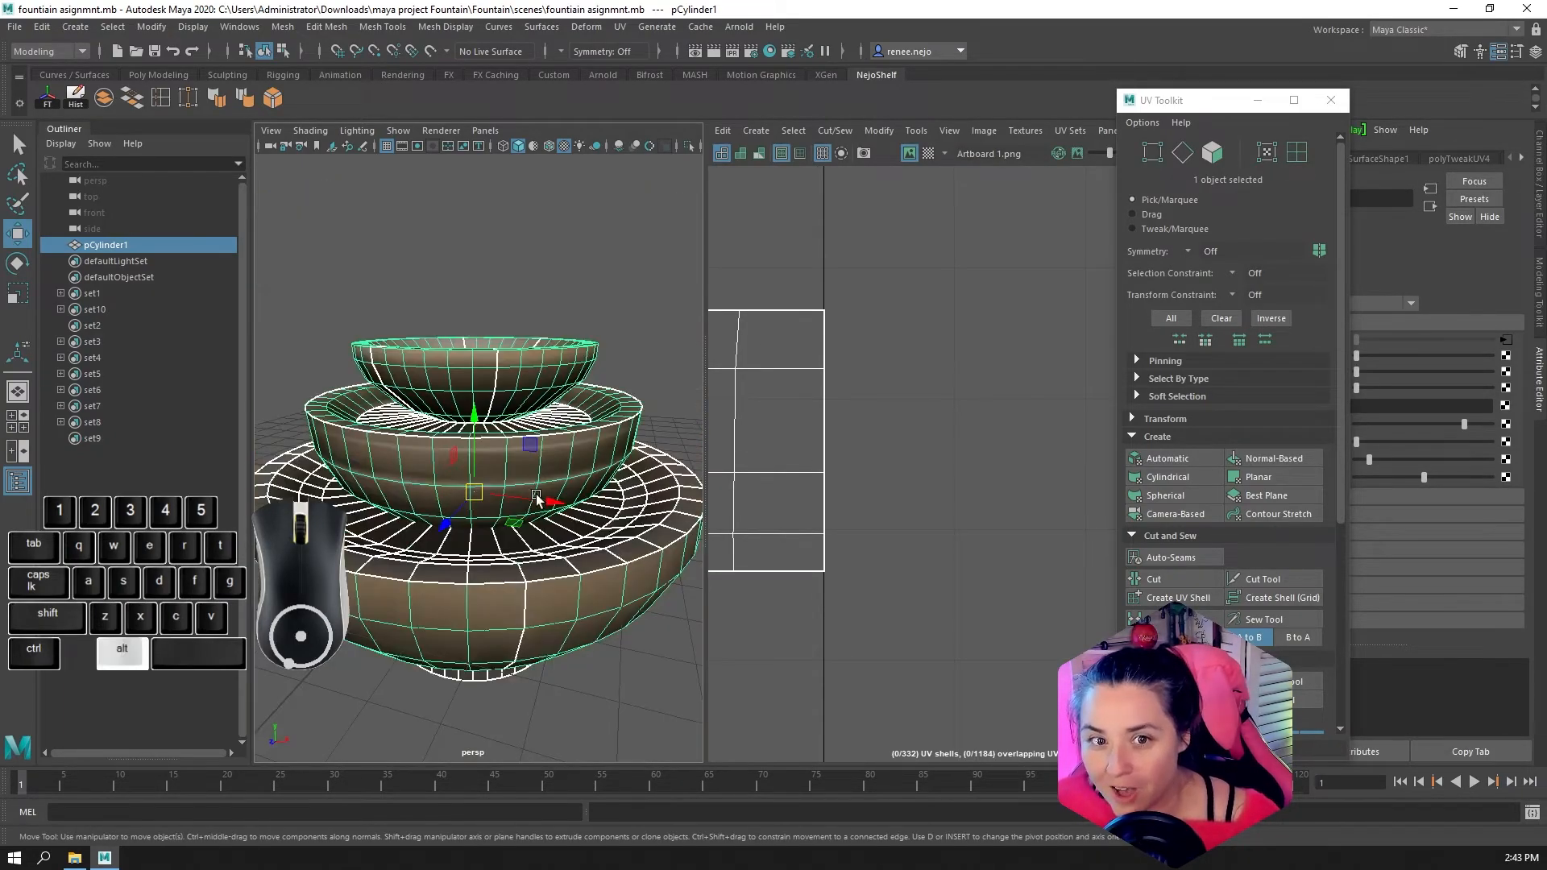
scroll(537, 497, down, 1)
scroll(811, 447, down, 3)
scroll(442, 483, down, 4)
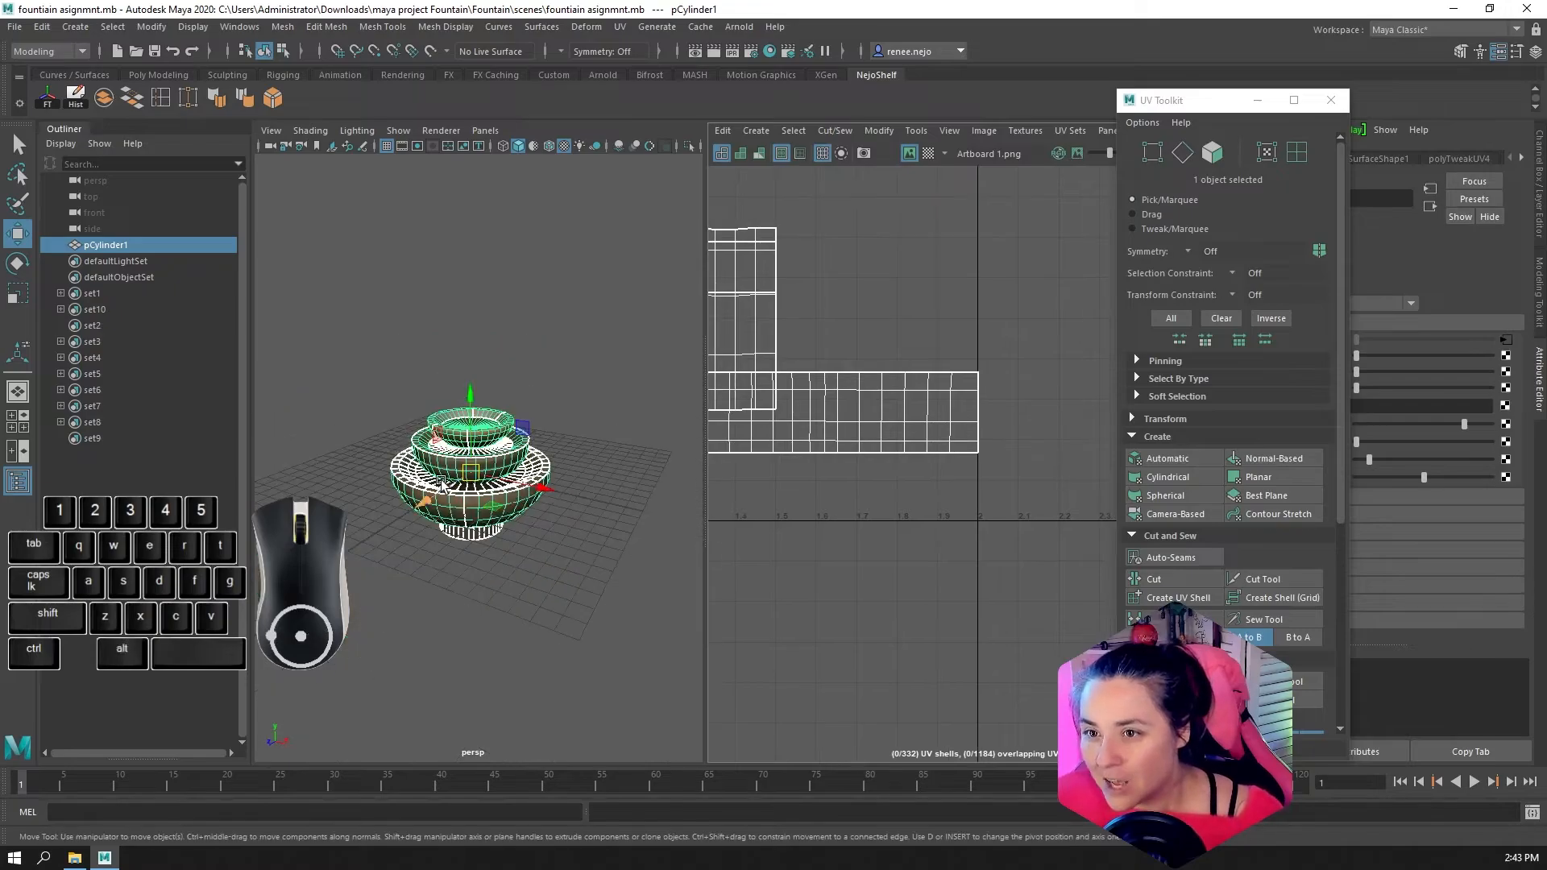
scroll(441, 484, up, 3)
right_drag(507, 410, 570, 466)
right_drag(577, 390, 578, 392)
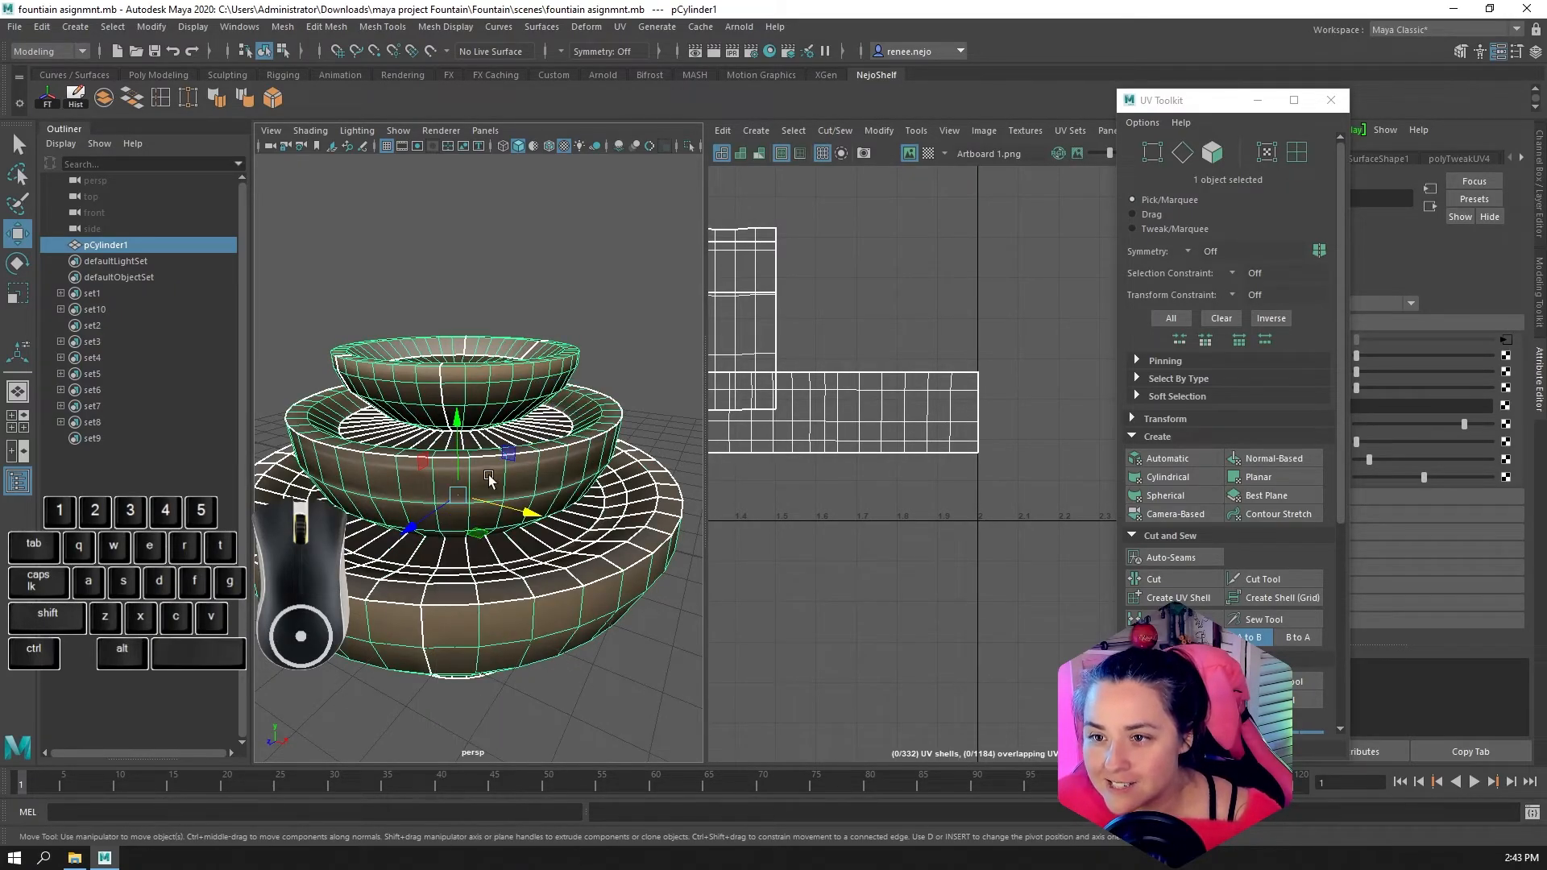
Duplicate the fountain, move the copy well above the original, and reselect the original
key(ctrl+d)
drag(457, 419, 450, 116)
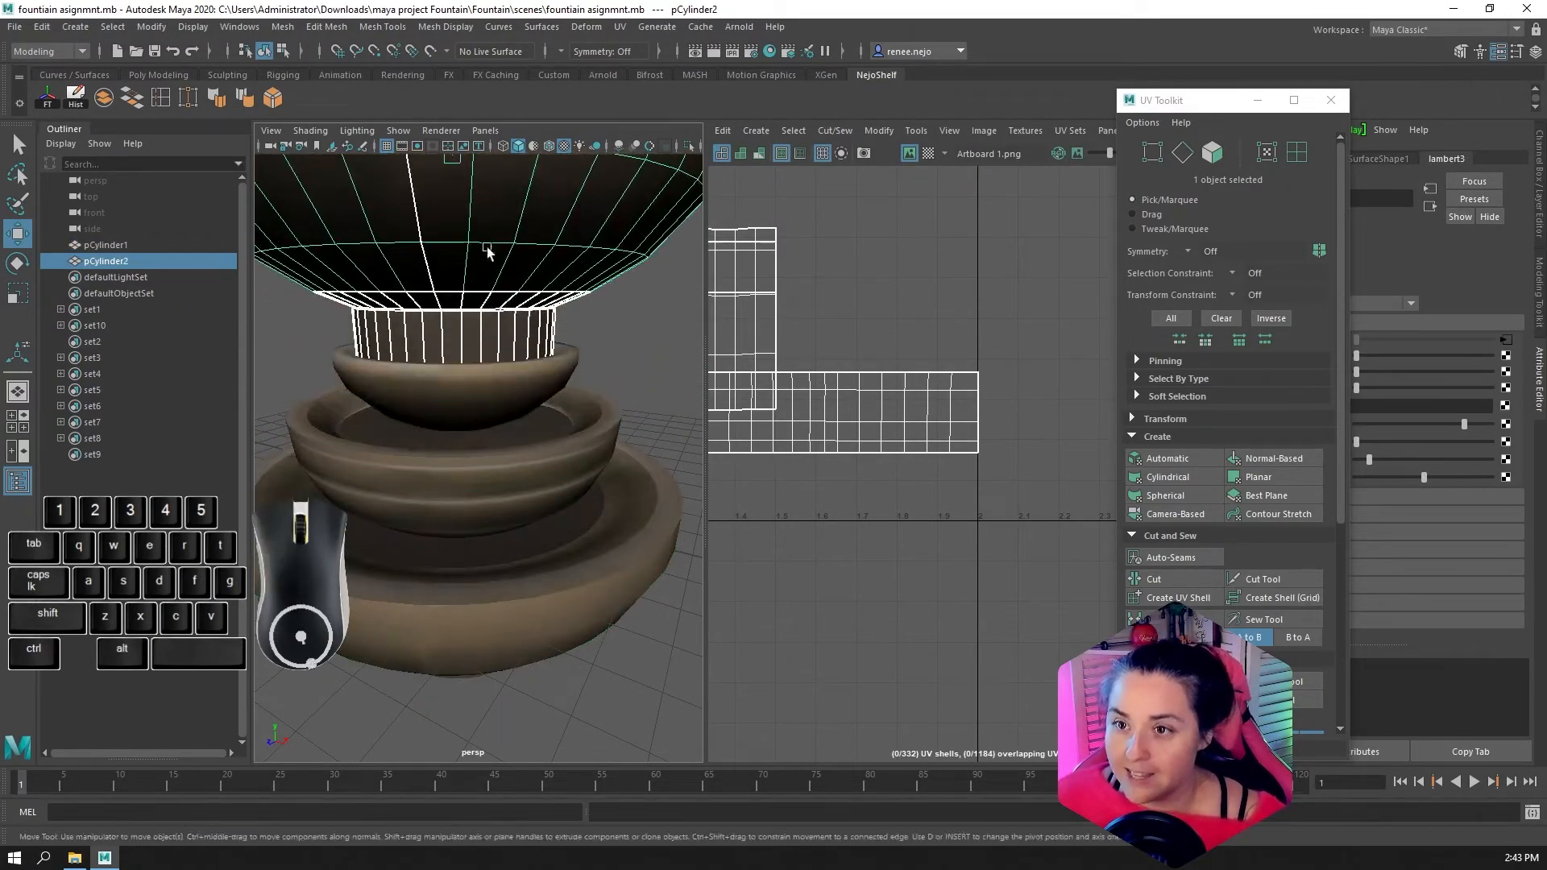
scroll(484, 262, down, 5)
drag(472, 328, 457, 219)
scroll(439, 477, up, 5)
click(438, 476)
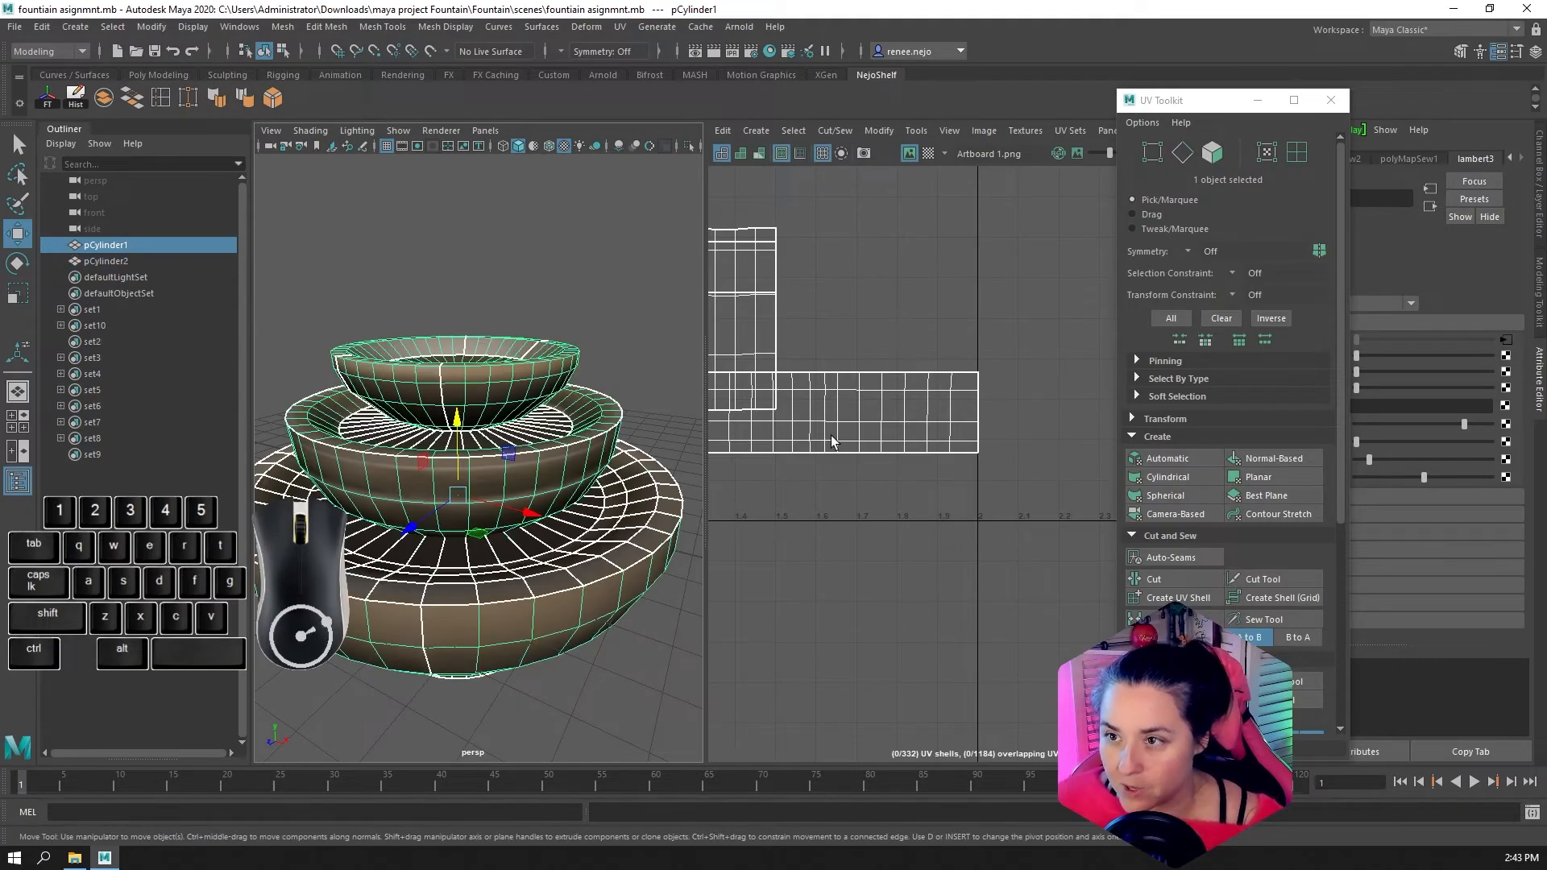
Select all faces of the original fountain through its UV shells and apply an Automatic UV projection
alt+middle_drag(825, 457, 1064, 527)
scroll(912, 543, down, 10)
alt+middle_drag(891, 548, 917, 526)
drag(1067, 590, 743, 366)
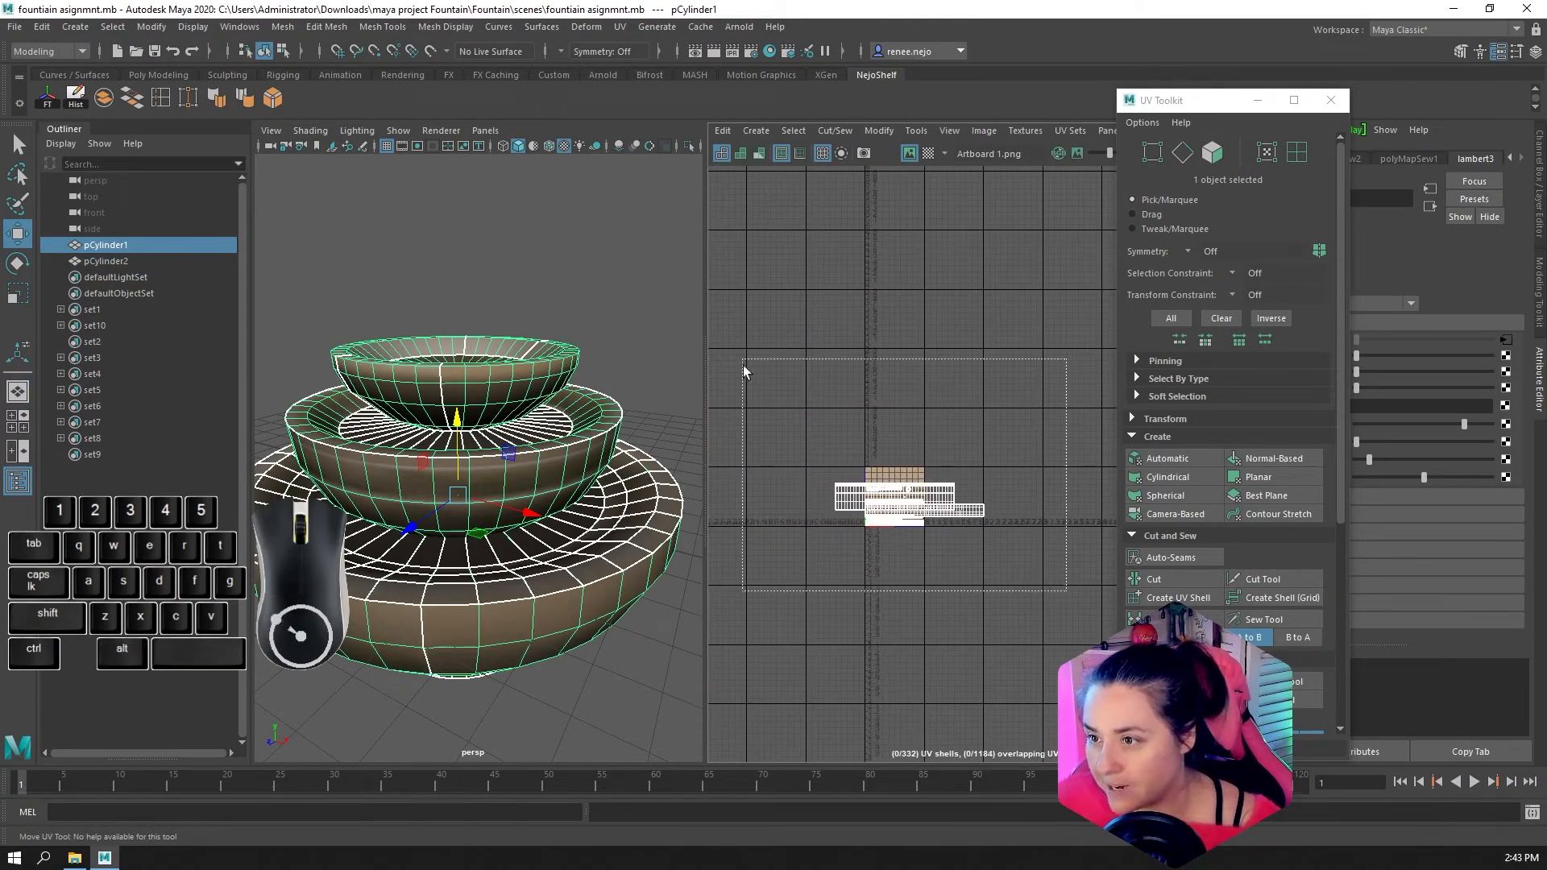
click(1211, 166)
scroll(1020, 596, up, 3)
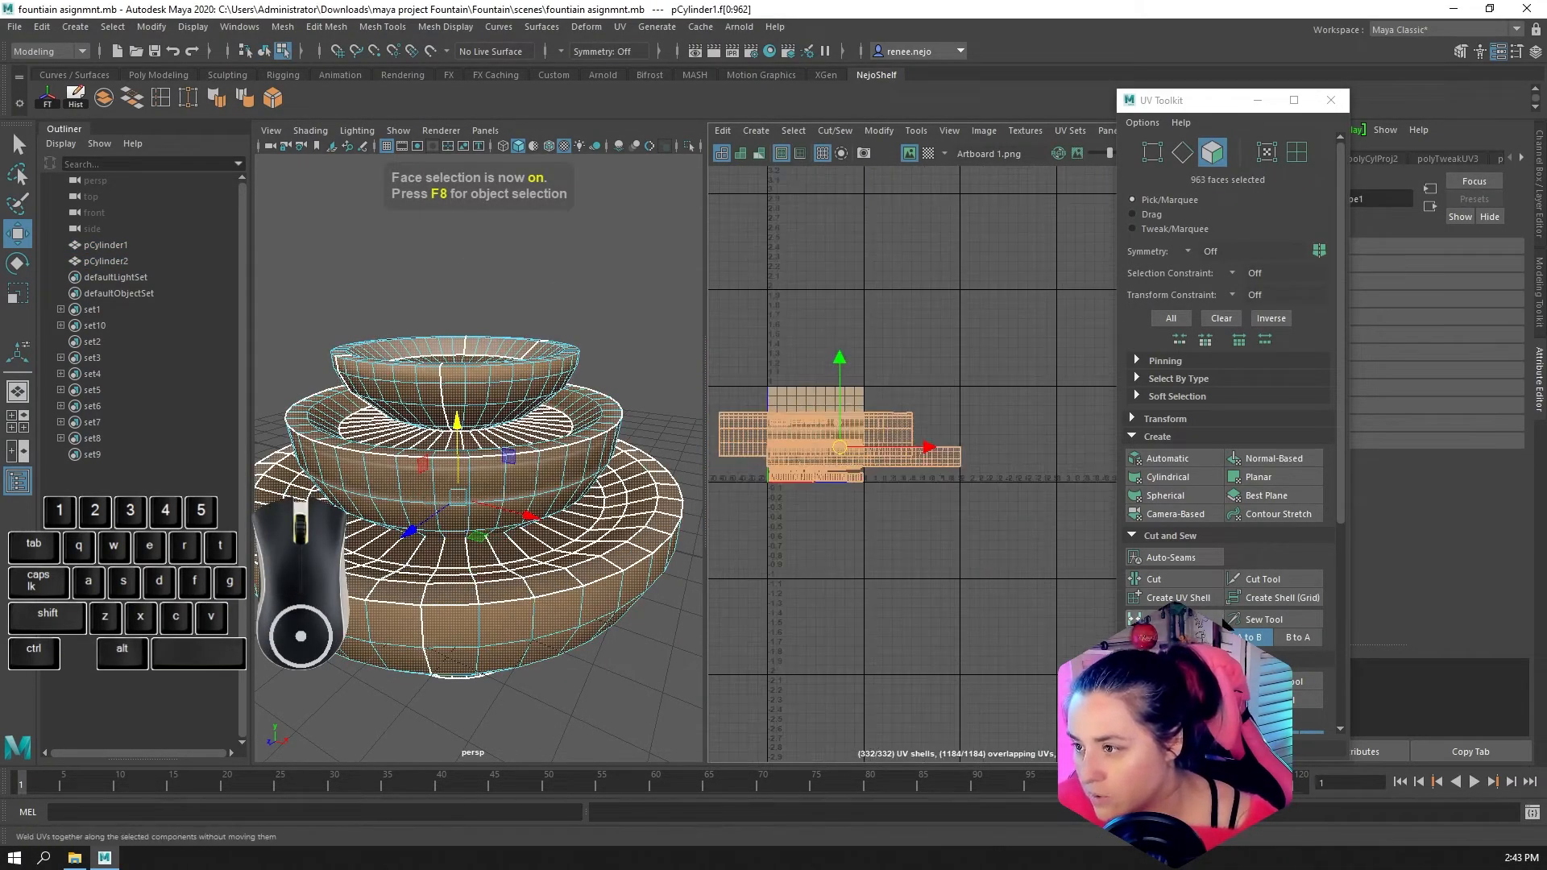
scroll(1227, 632, down, 5)
scroll(1227, 631, down, 1)
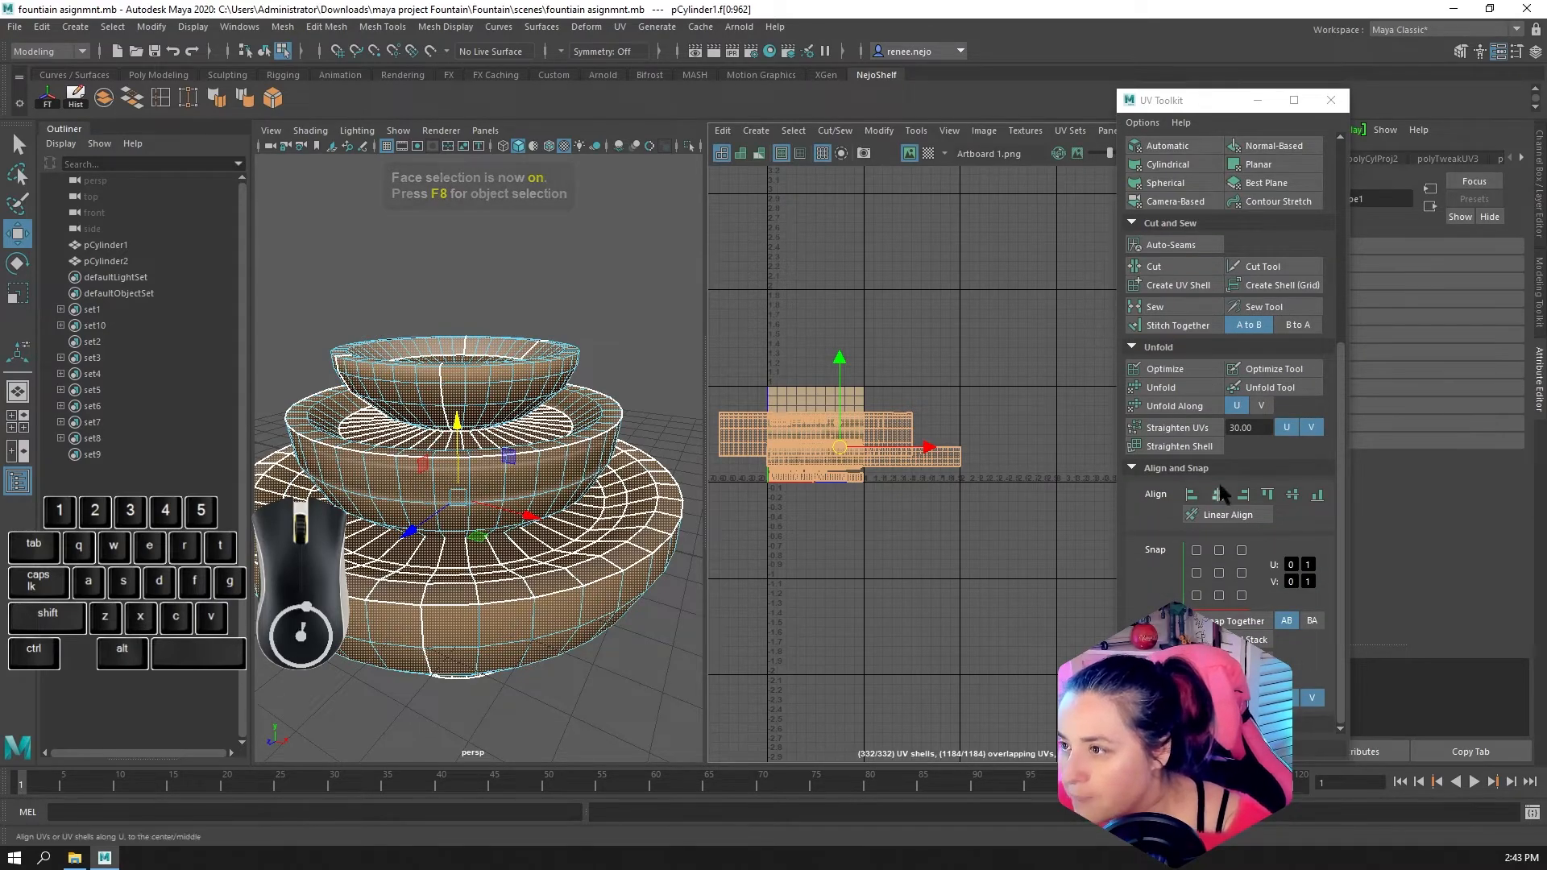
scroll(1220, 492, up, 6)
click(1168, 291)
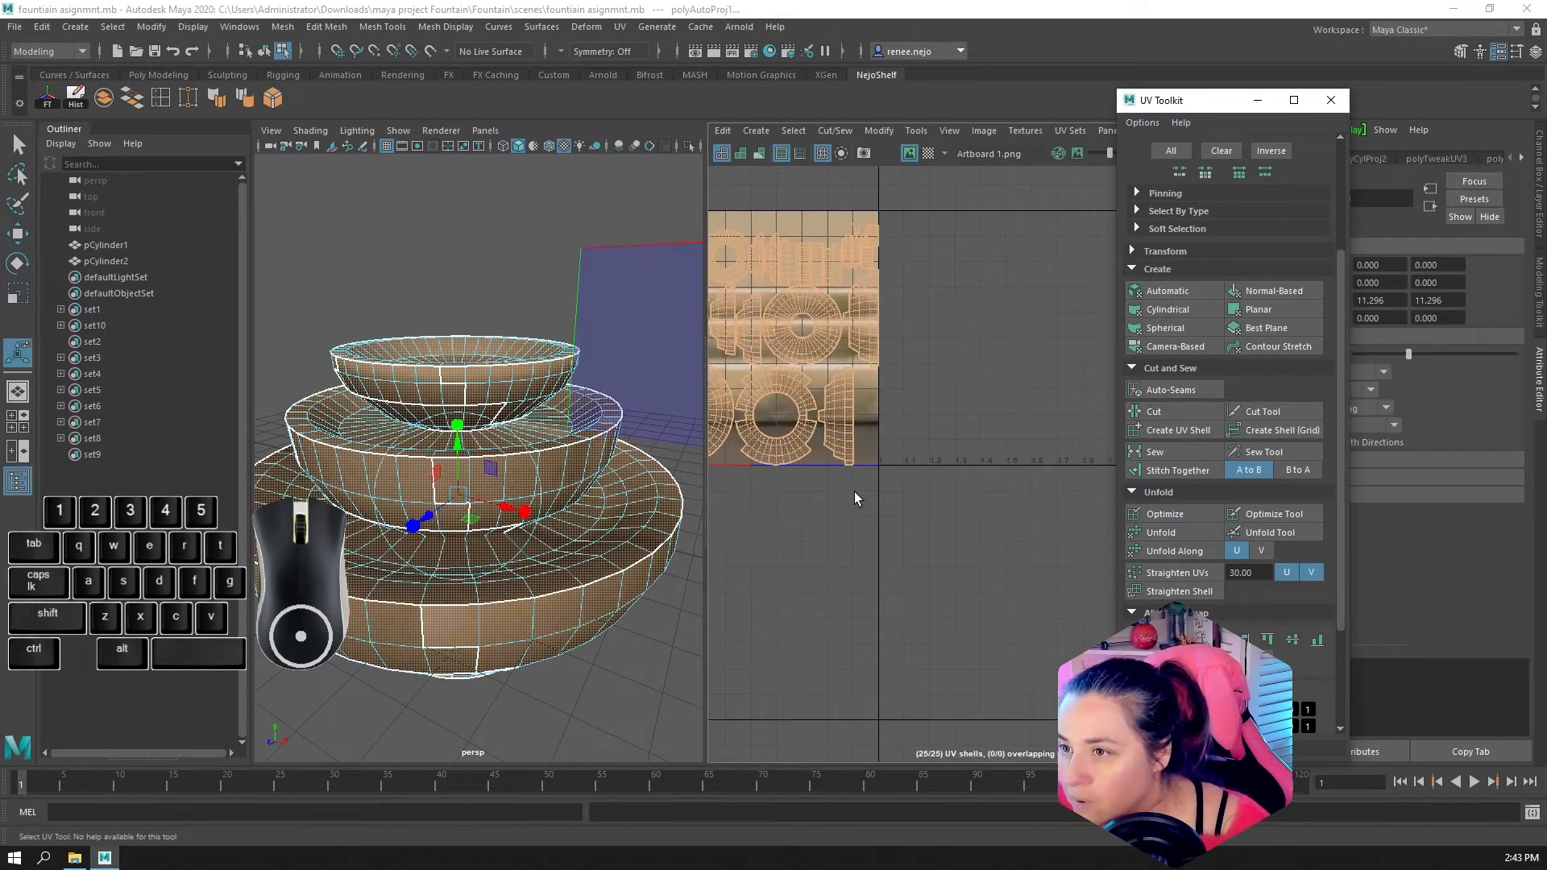
Inspect the automatic projection's shells over the texture and return the original fountain to object selection
alt+middle_drag(834, 520, 981, 588)
scroll(981, 588, up, 1)
alt+middle_drag(877, 560, 884, 591)
scroll(884, 591, up, 1)
alt+drag(479, 574, 536, 563)
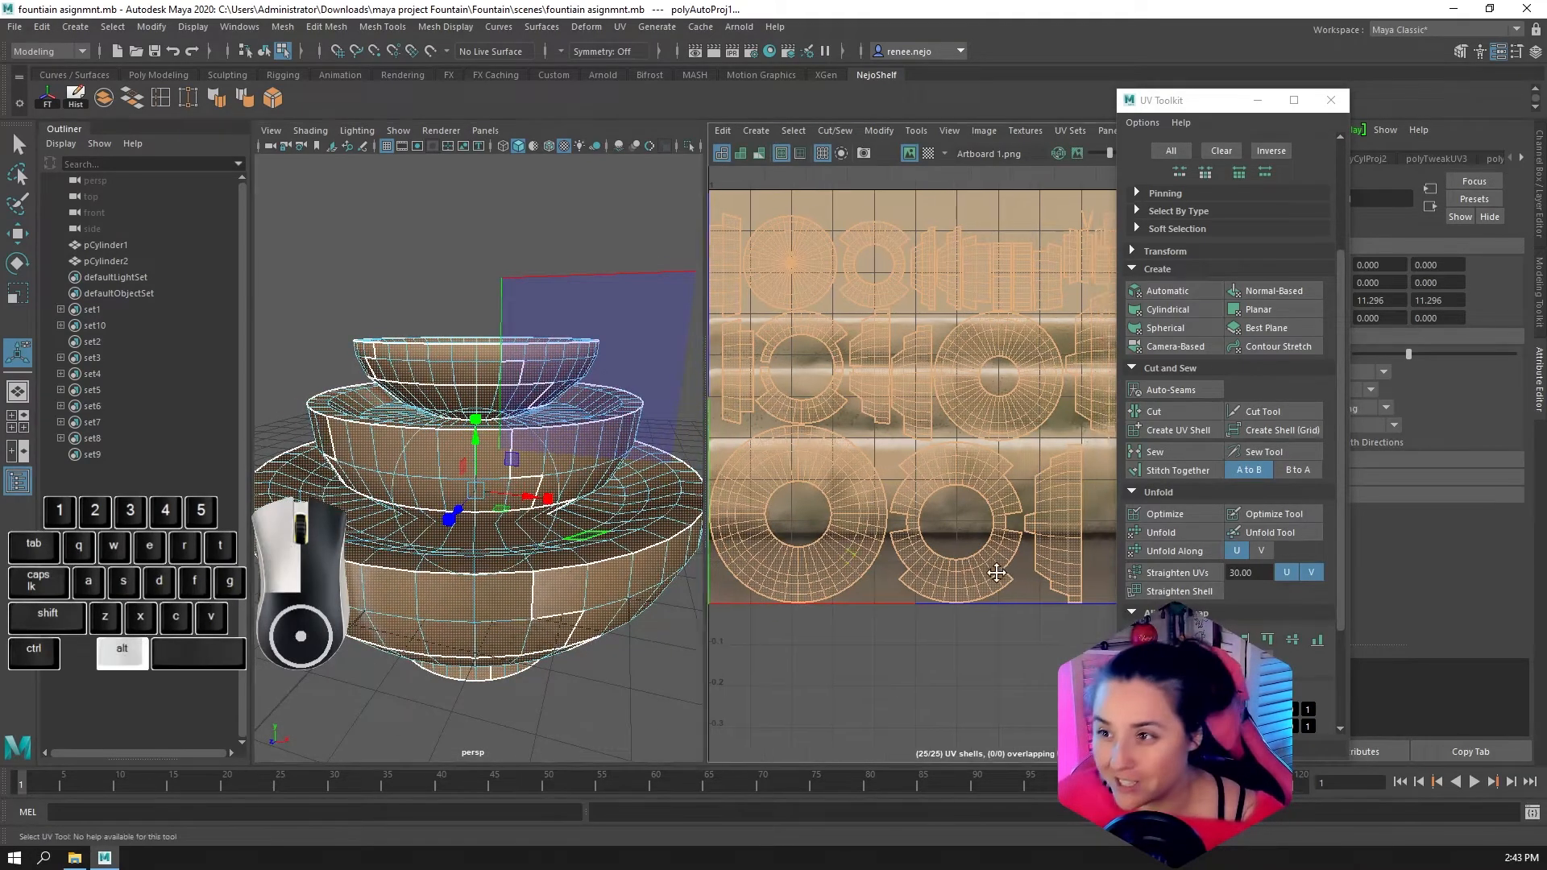
right_drag(405, 410, 468, 396)
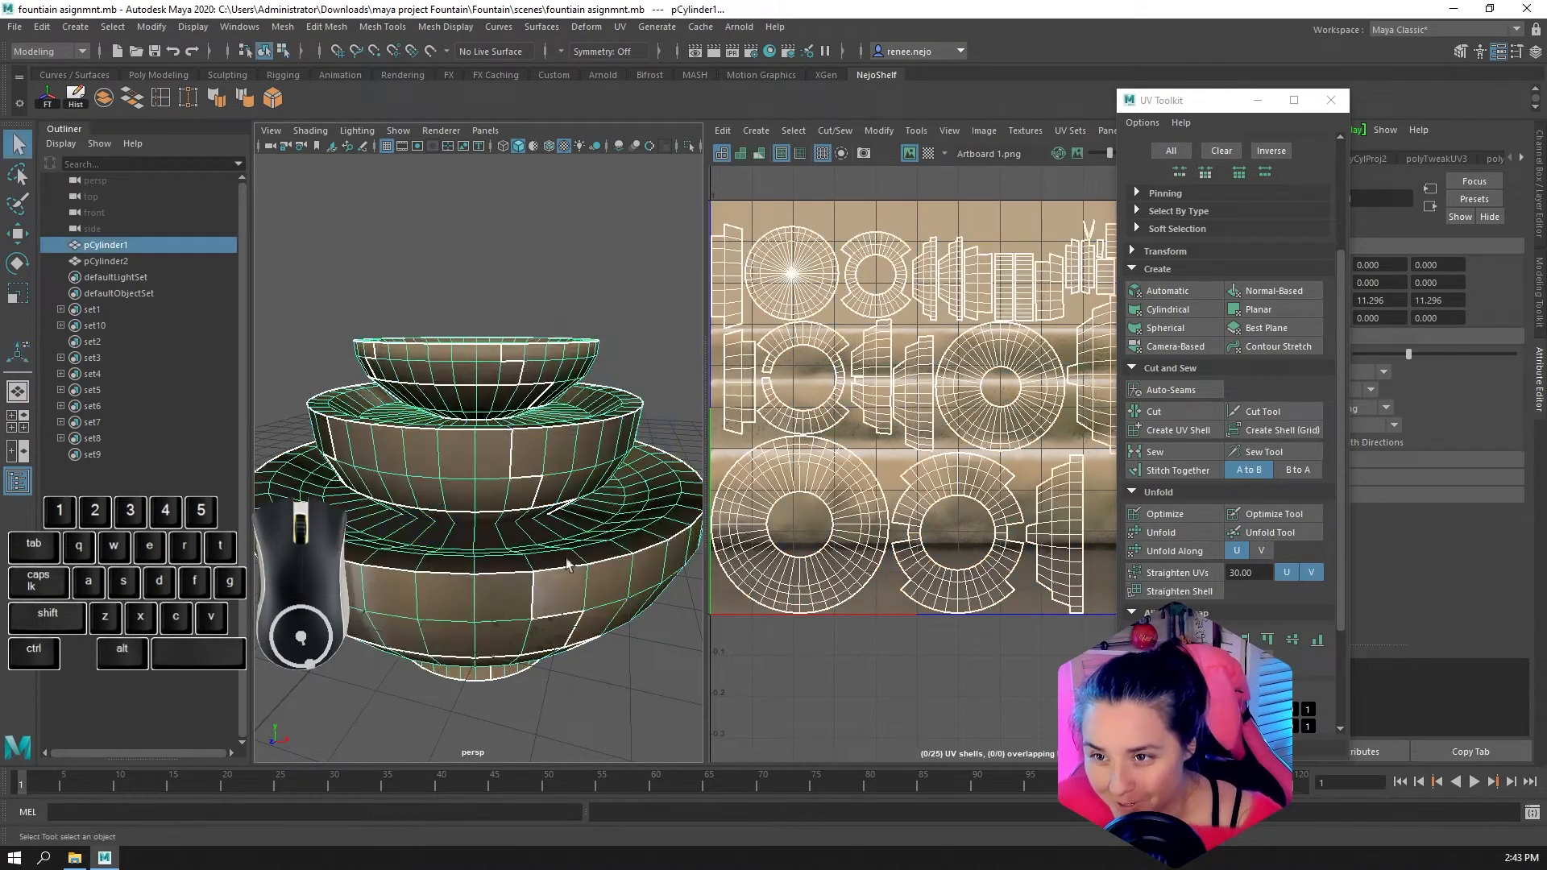
click(519, 432)
Examine the texture breaks along the shell borders on the fountain's bowls from several distances and angles
scroll(548, 357, up, 5)
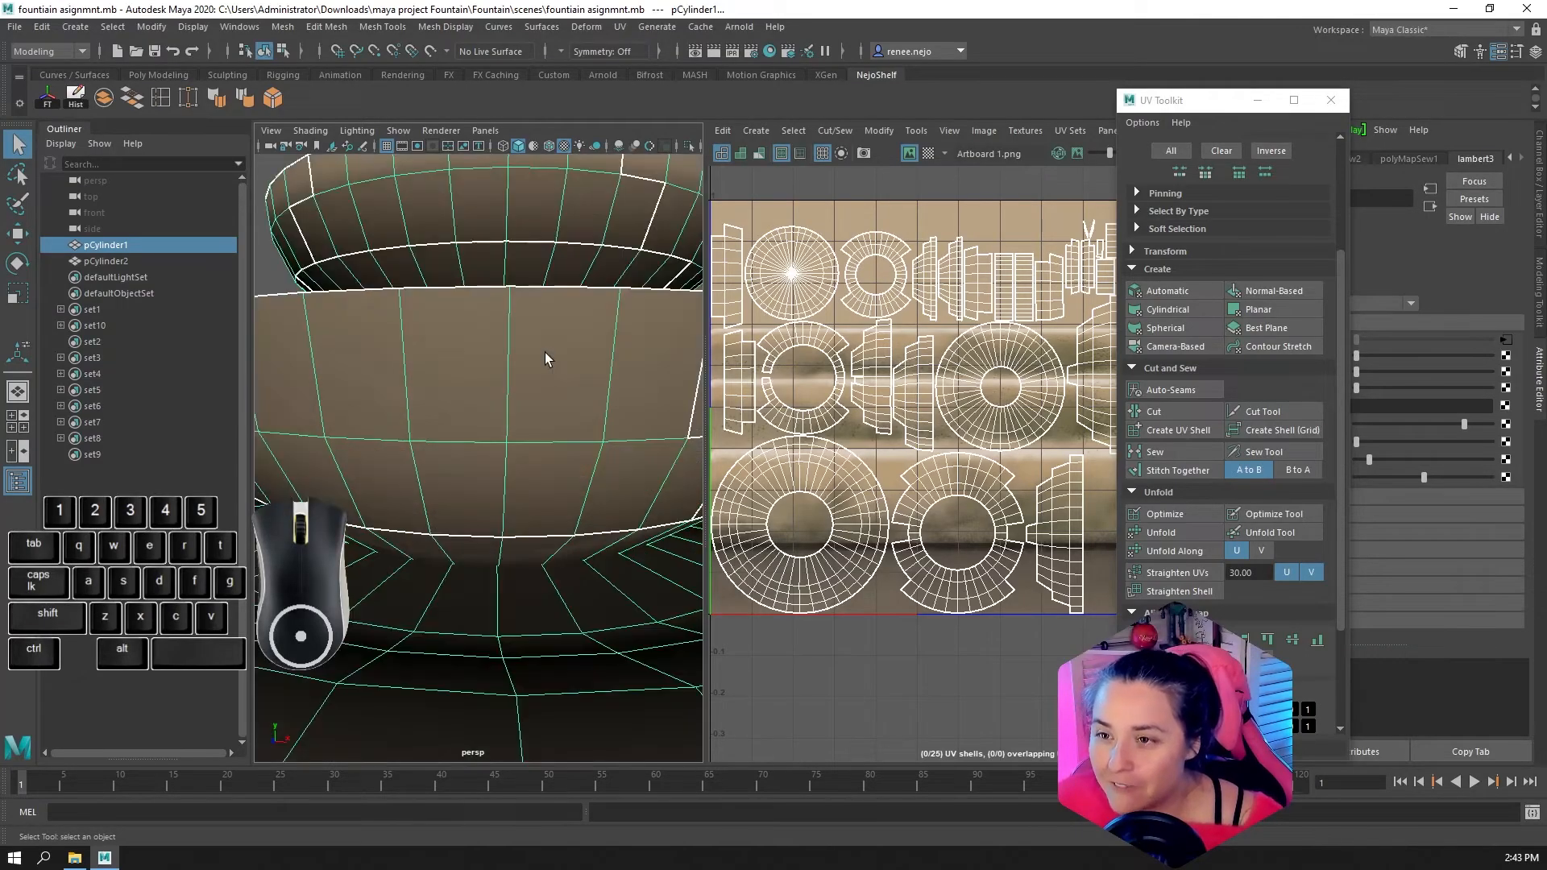
alt+middle_drag(577, 268, 474, 379)
right_drag(535, 299, 595, 265)
click(634, 369)
scroll(517, 424, down, 5)
alt+drag(517, 424, 495, 394)
alt+drag(566, 442, 511, 591)
click(514, 536)
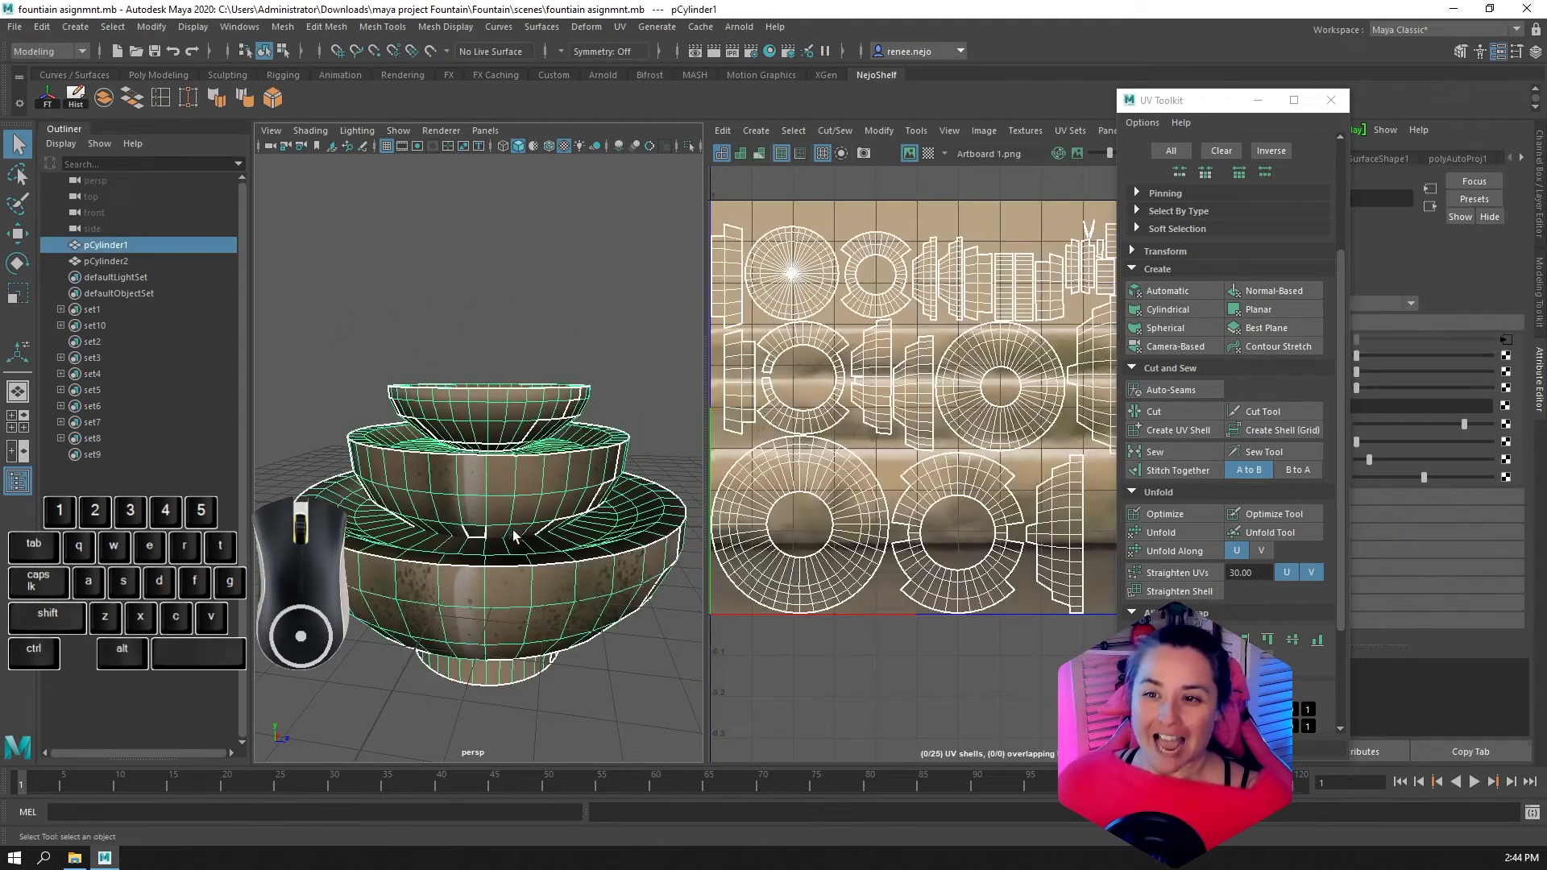
scroll(871, 476, down, 2)
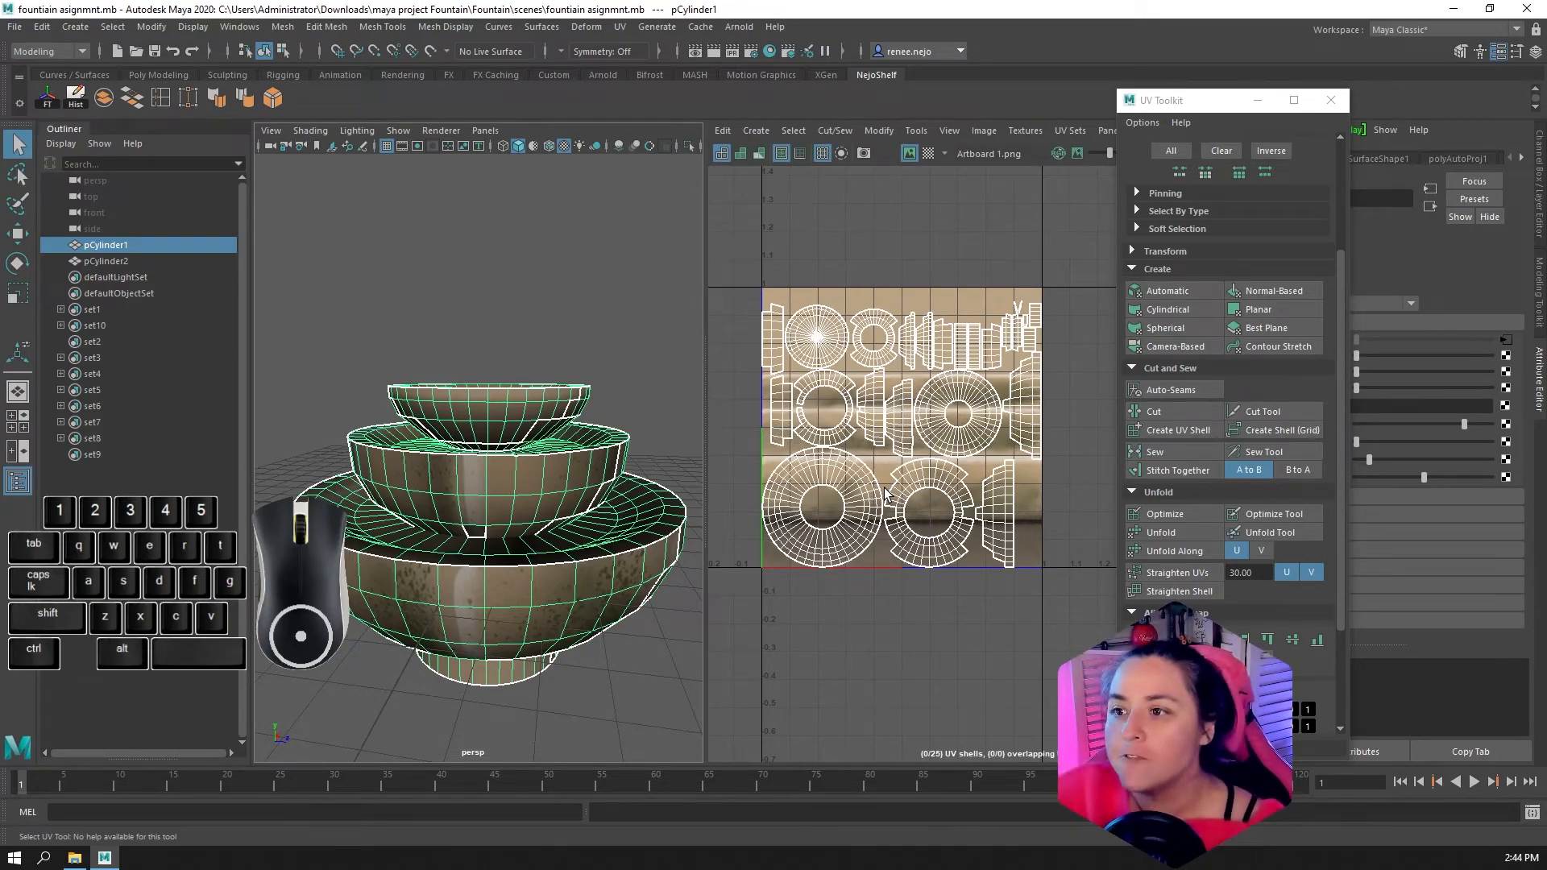
scroll(516, 541, up, 5)
alt+scroll(508, 552, down, 3)
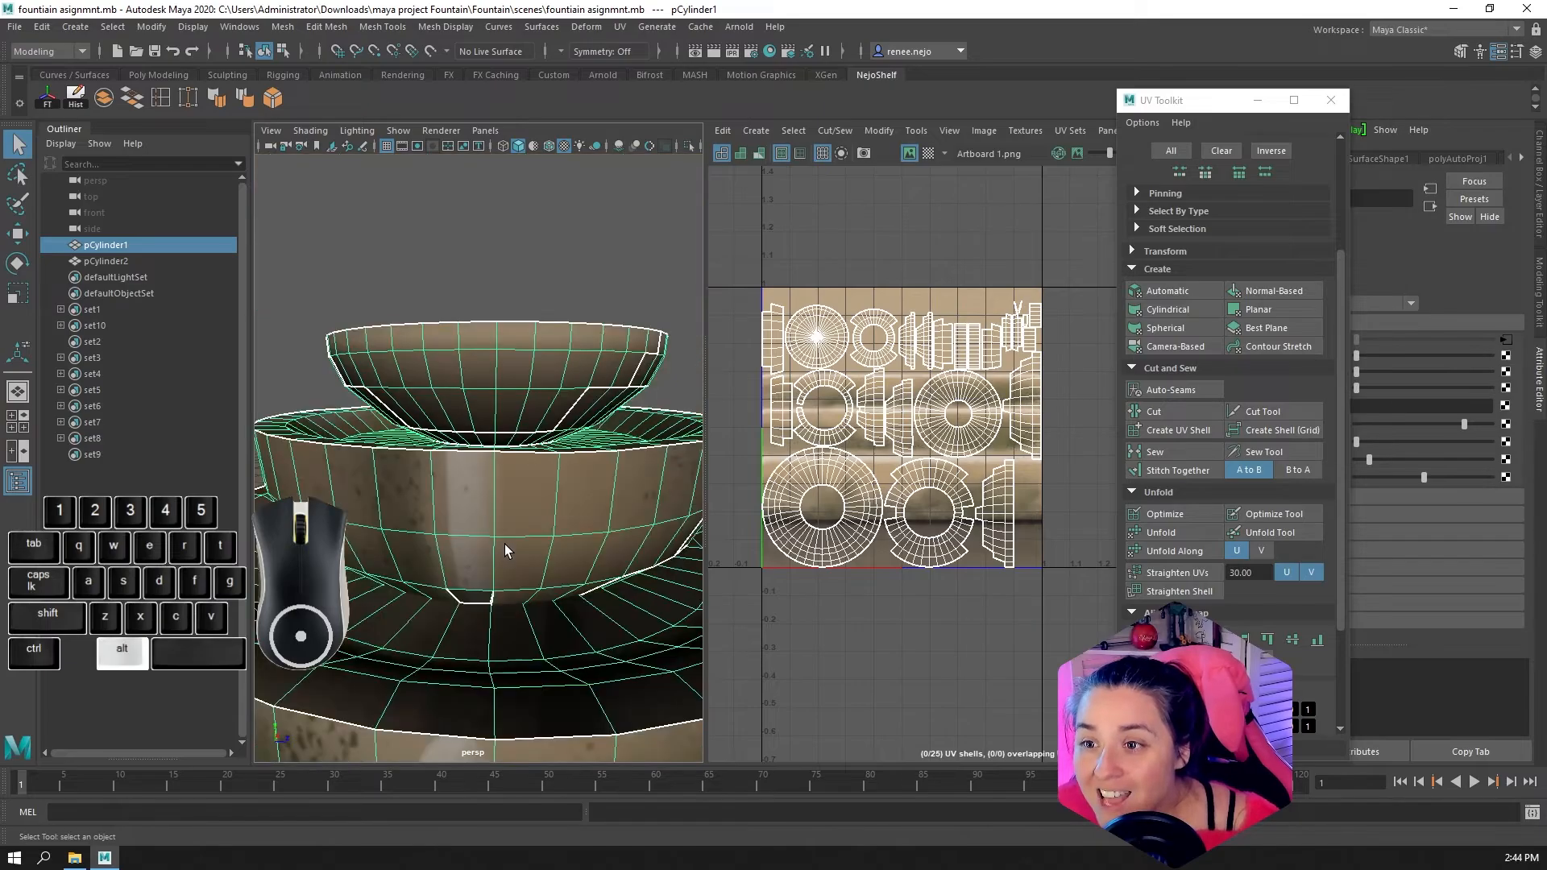
mouse_move(508, 552)
alt+mouse_down()
mouse_move(510, 525)
mouse_move(490, 551)
alt+mouse_up()
right_drag(481, 559, 481, 456)
Select the small face at the middle bowl's lower edge, frame it in the UV layout, and check its border edges
click(475, 558)
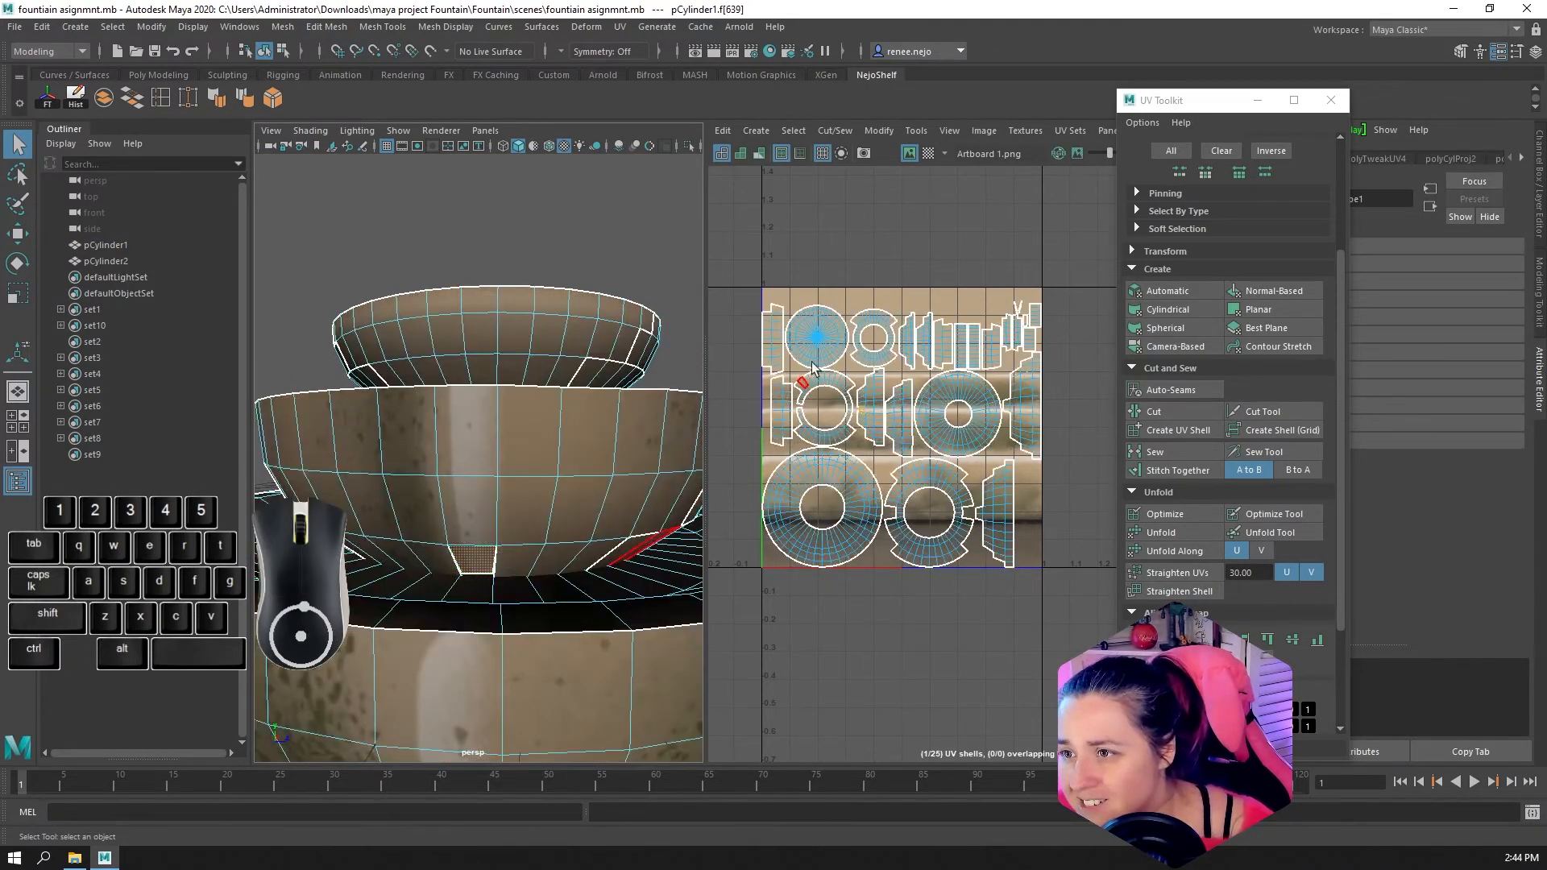
key(f)
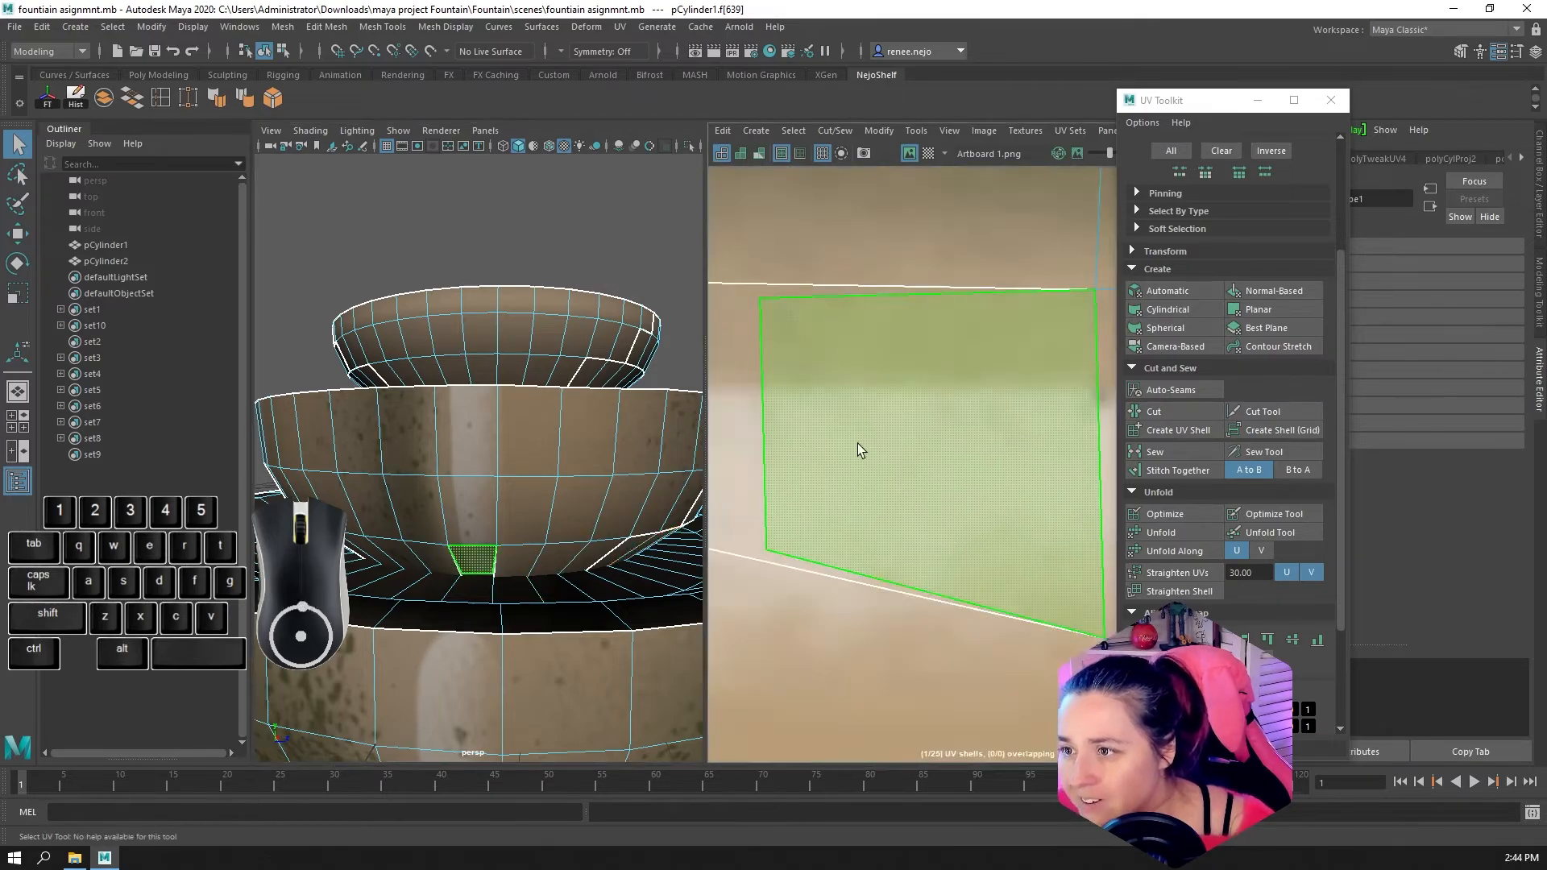
right_drag(848, 424, 841, 387)
click(820, 409)
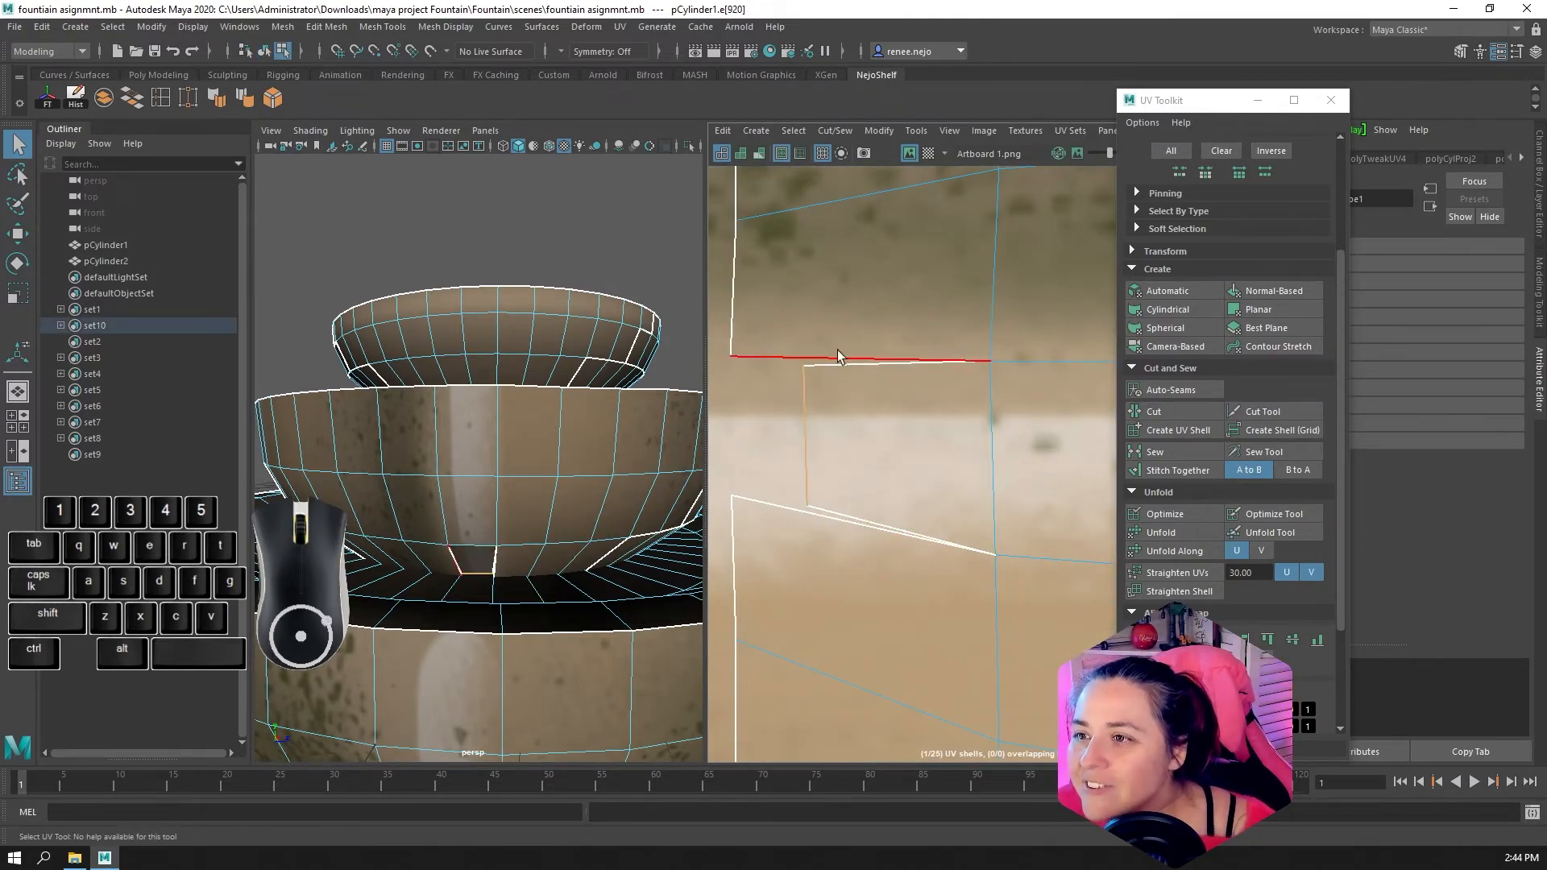
click(854, 362)
scroll(1256, 171, up, 3)
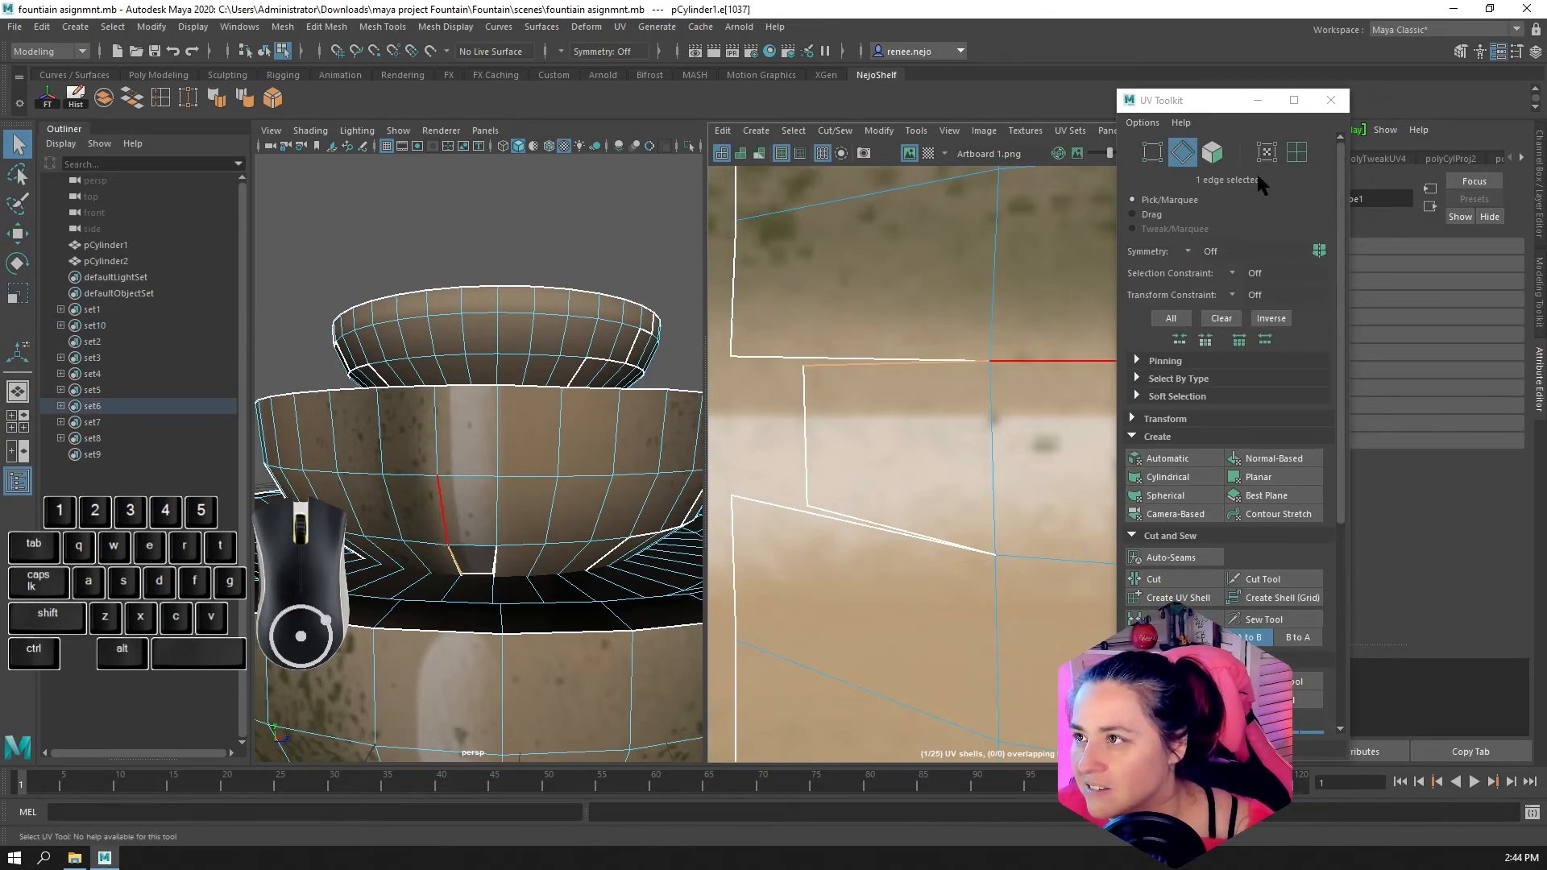
Switch to UV selection and select the UV at the upper outer corner of that small protruding face
click(1267, 153)
click(803, 366)
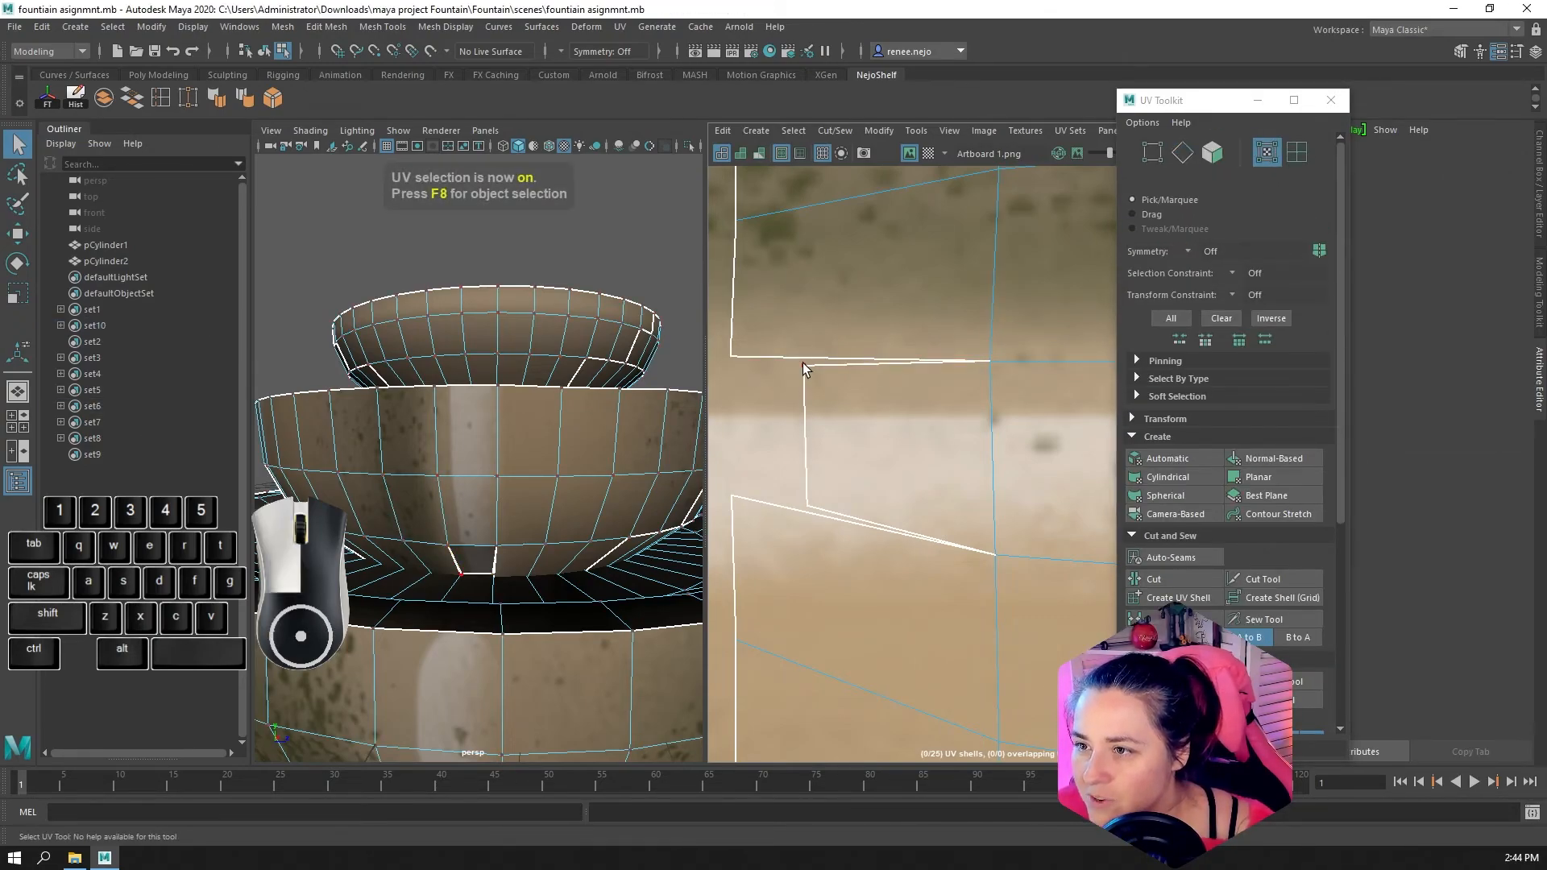
click(802, 365)
scroll(810, 395, down, 2)
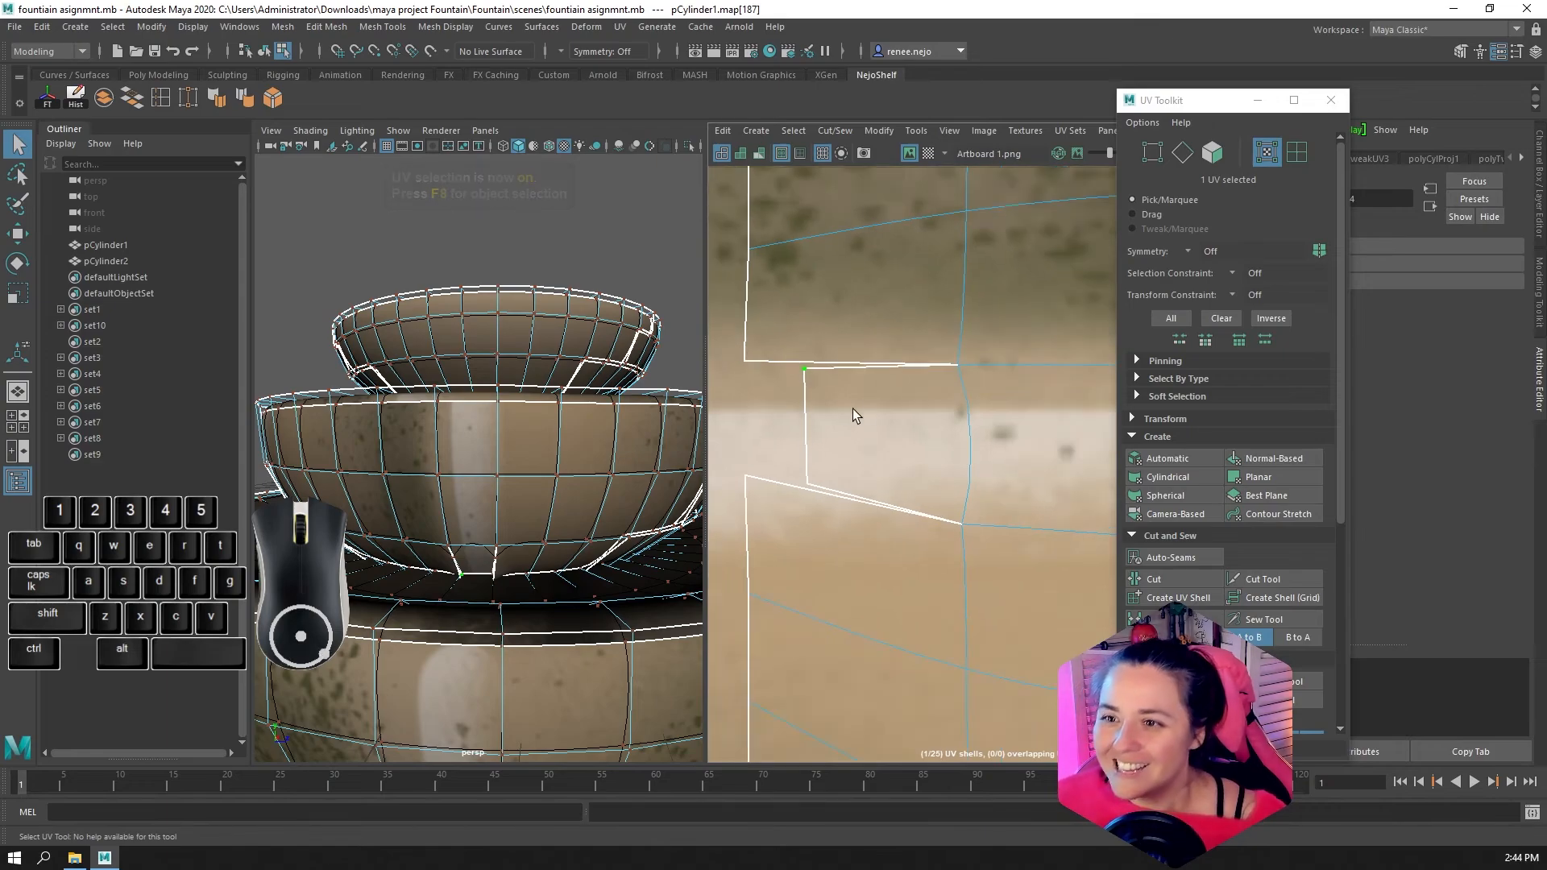
Review the fountain and its full automatic UV layout, and examine the Stitch Together option for joining neighbouring shells
scroll(673, 419, down, 4)
scroll(951, 528, down, 5)
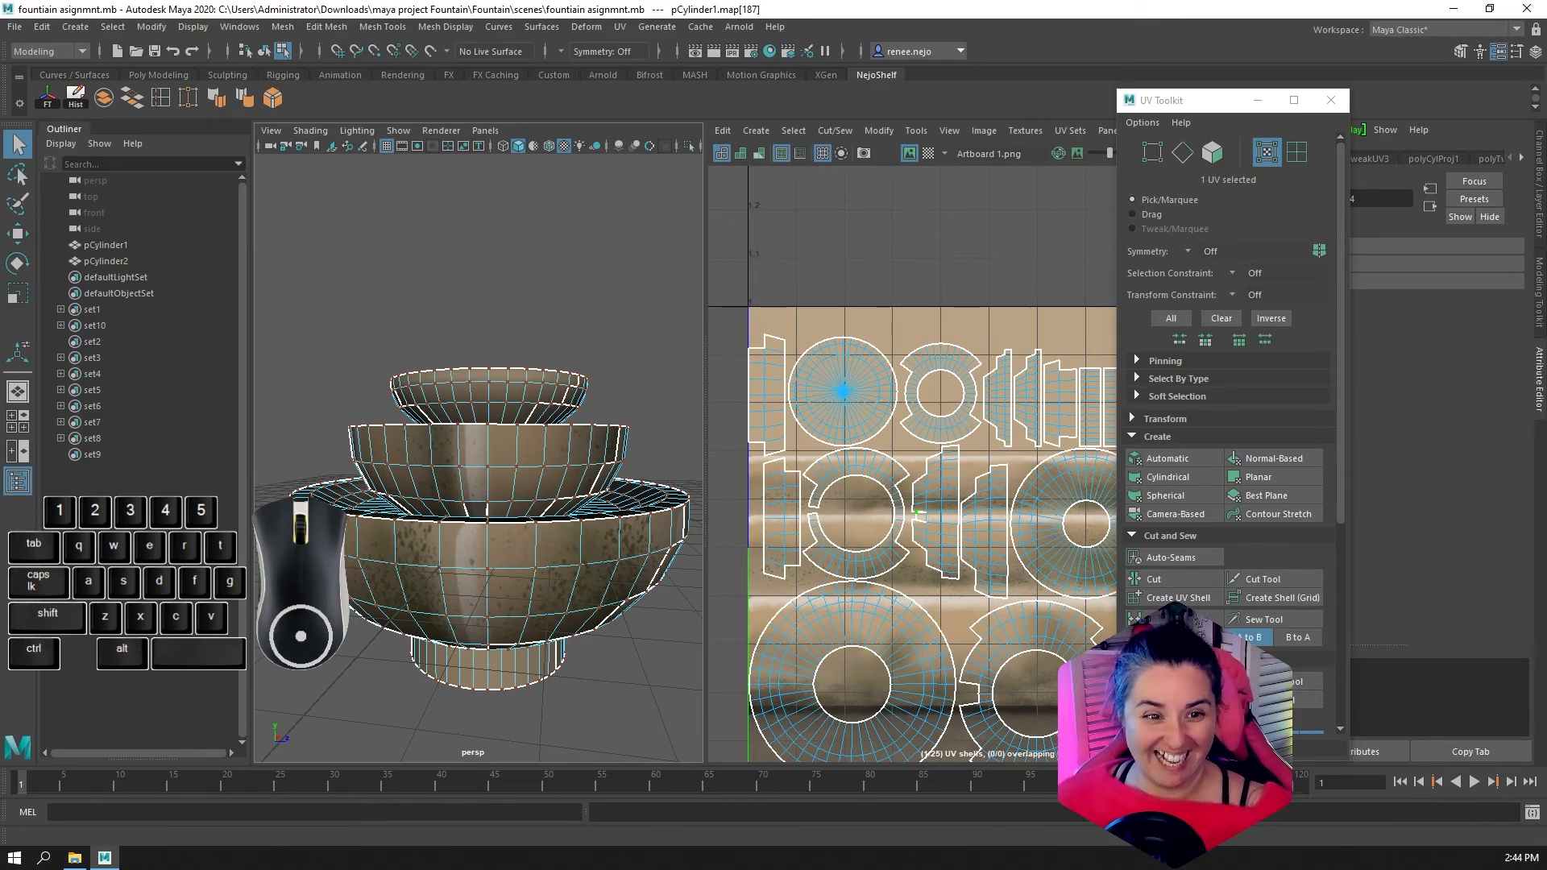
scroll(564, 475, down, 3)
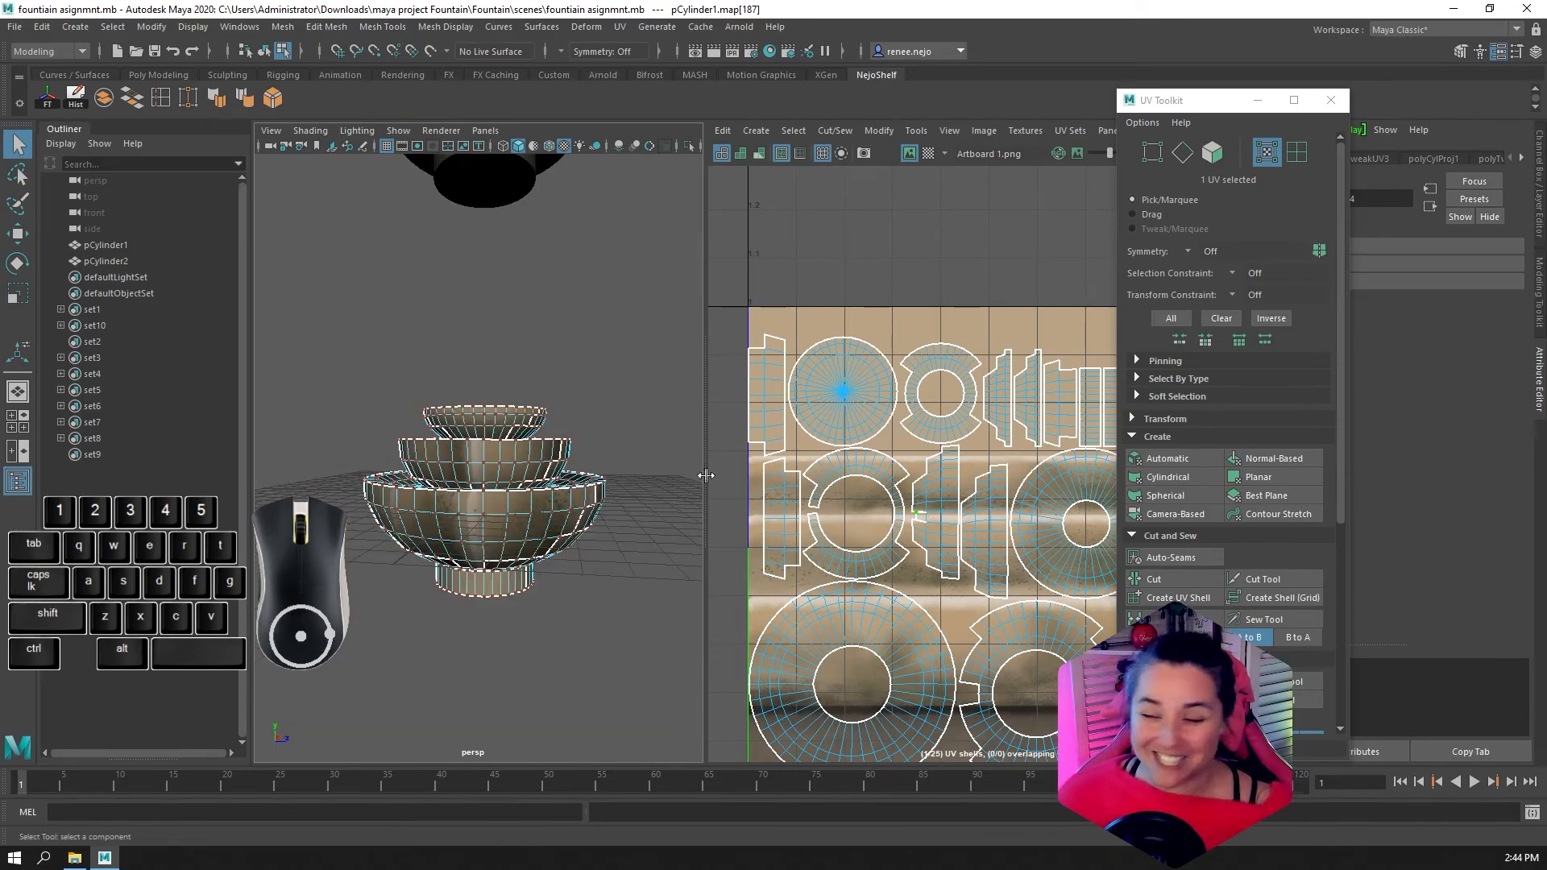
scroll(743, 543, down, 1)
scroll(669, 532, up, 3)
alt+middle_drag(968, 519, 928, 422)
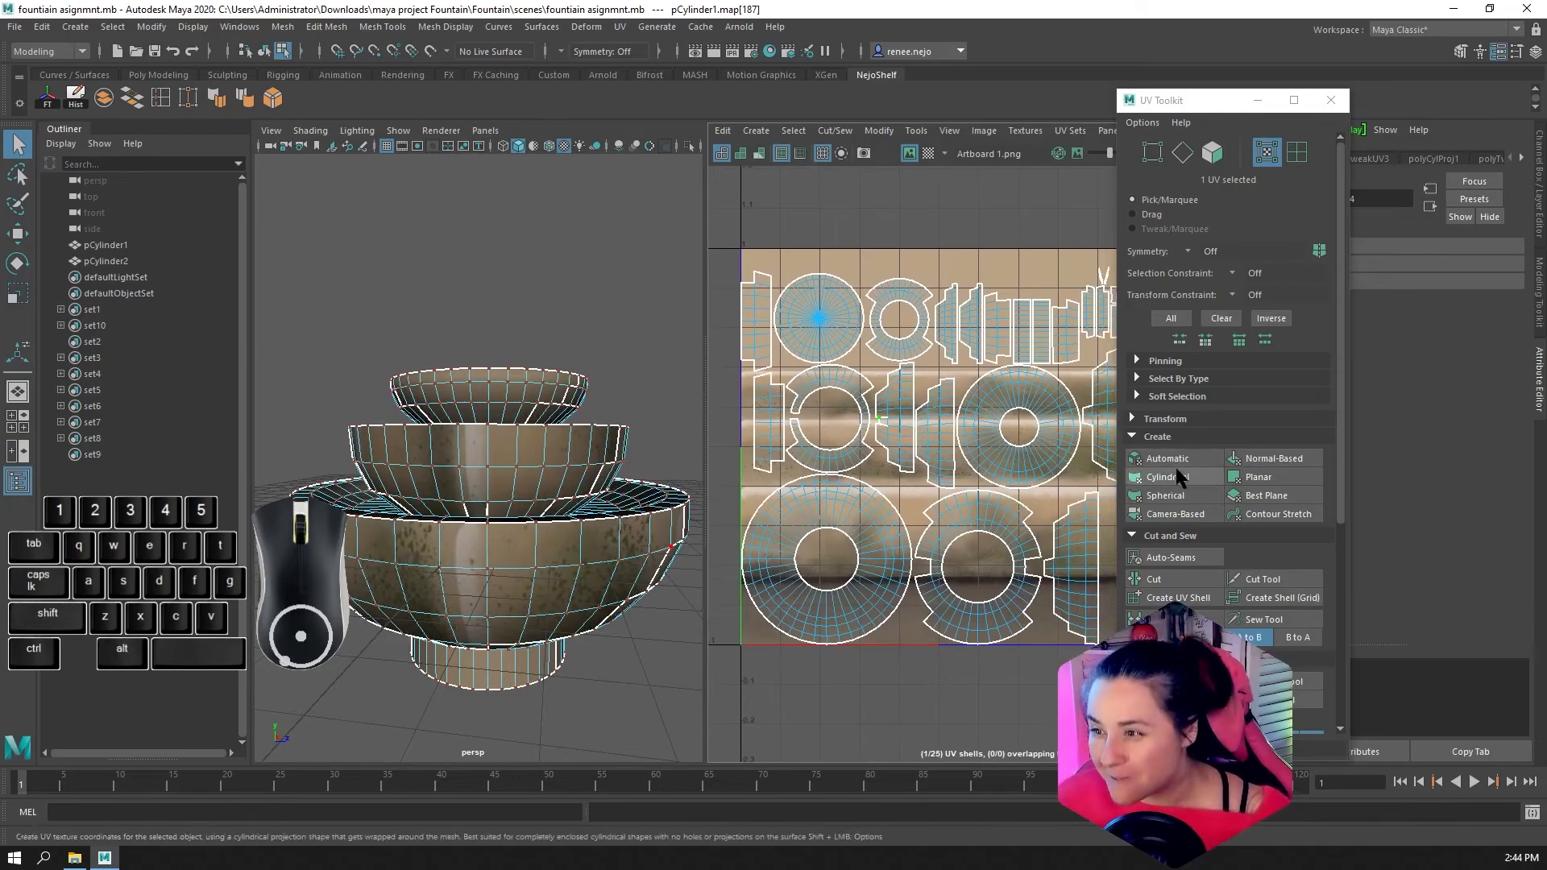
scroll(1175, 465, down, 3)
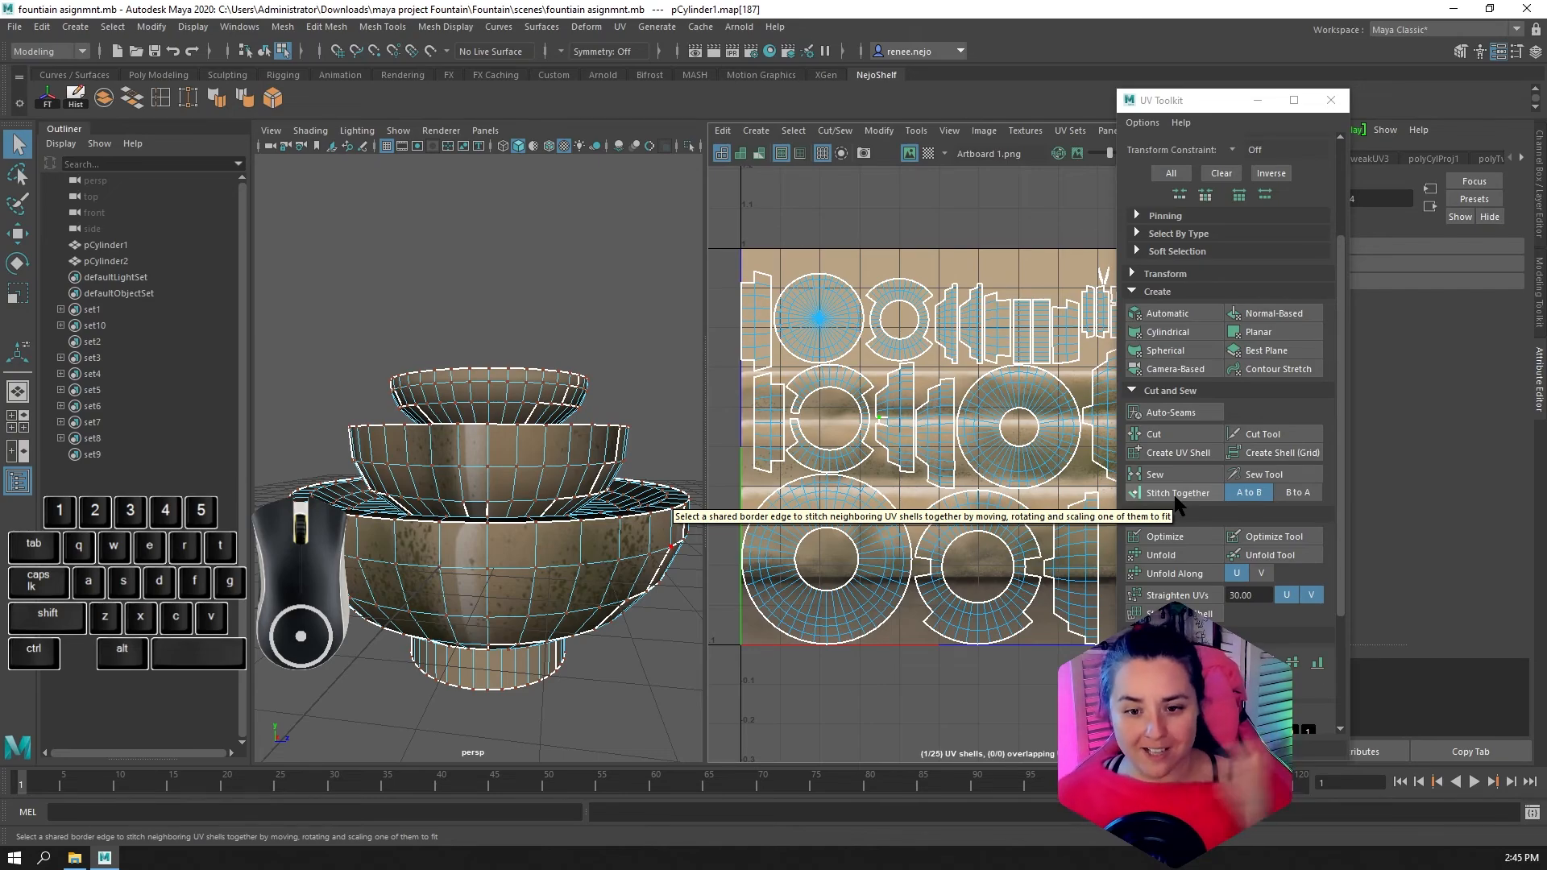
click(1175, 495)
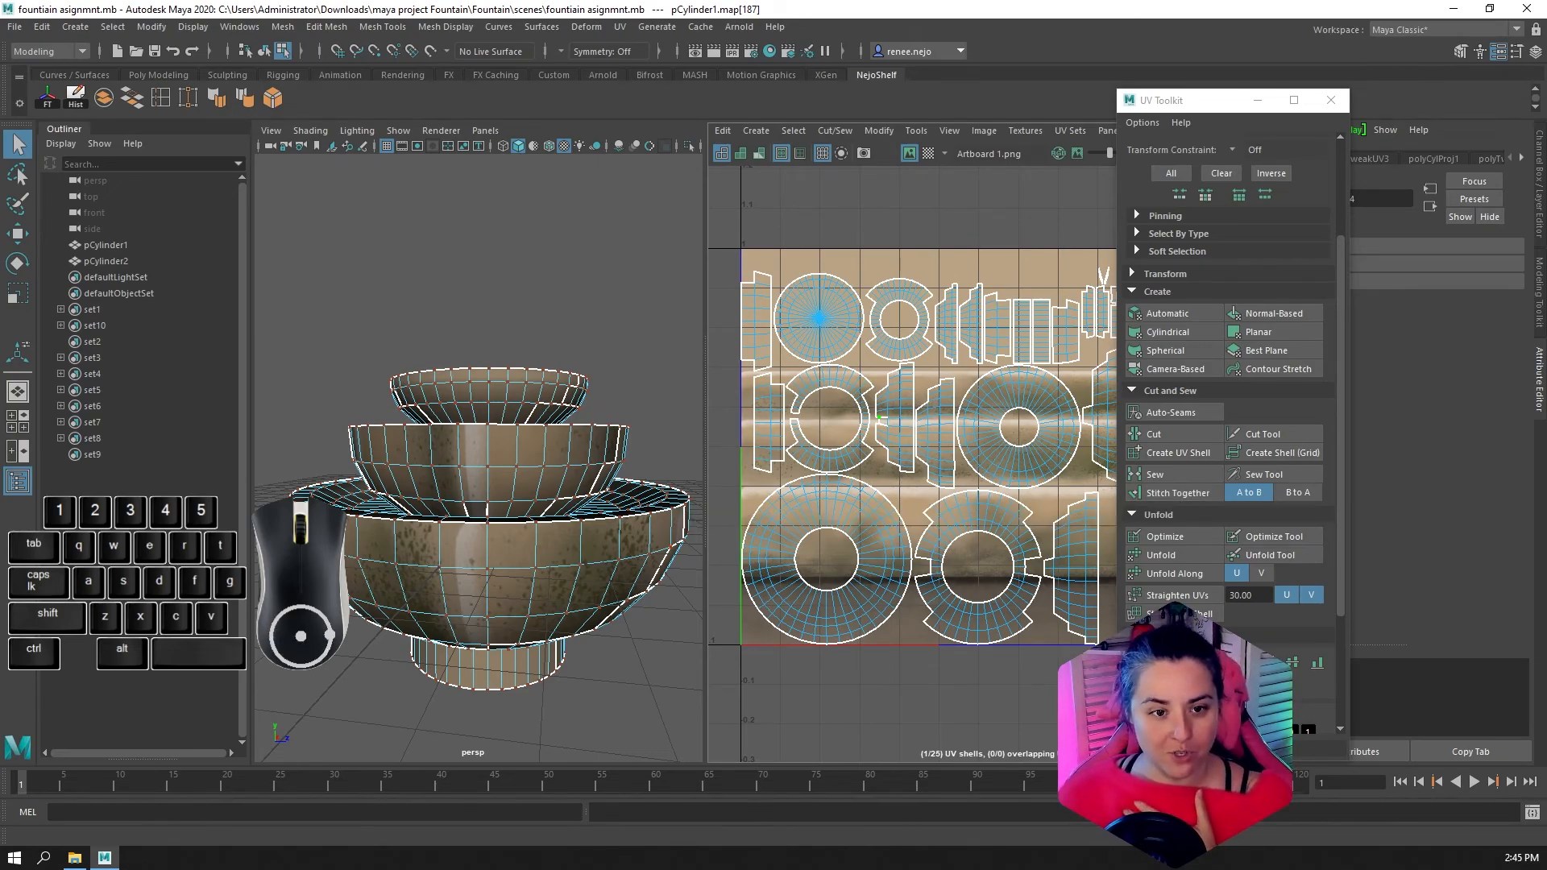